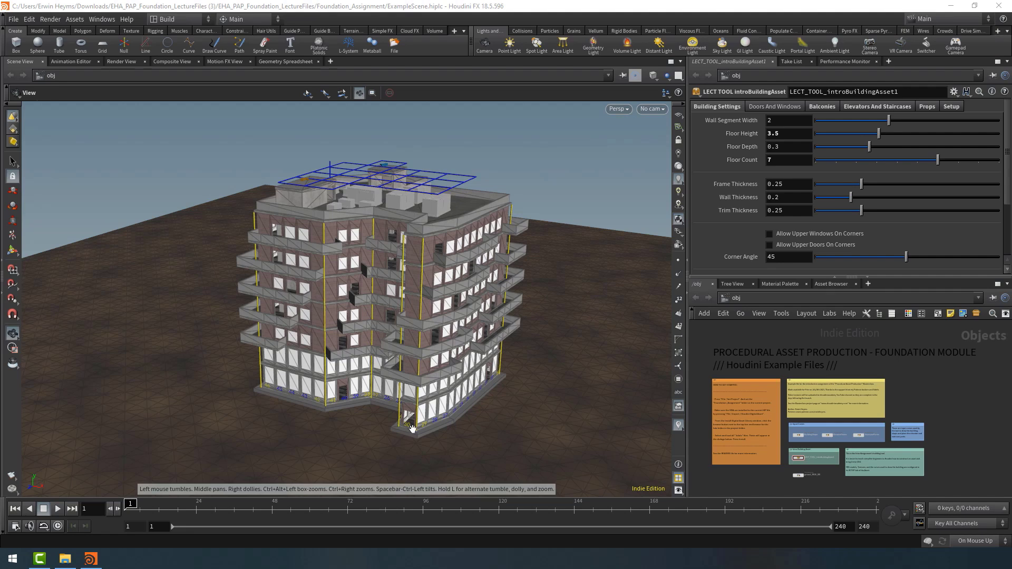
Allow editing of the LECT_TOOL_introBuildingAsset1 contents and open its buildingAsset geometry network
{"action": "scroll", "coordinate": [805, 462], "scroll_direction": "up", "scroll_amount": 5}
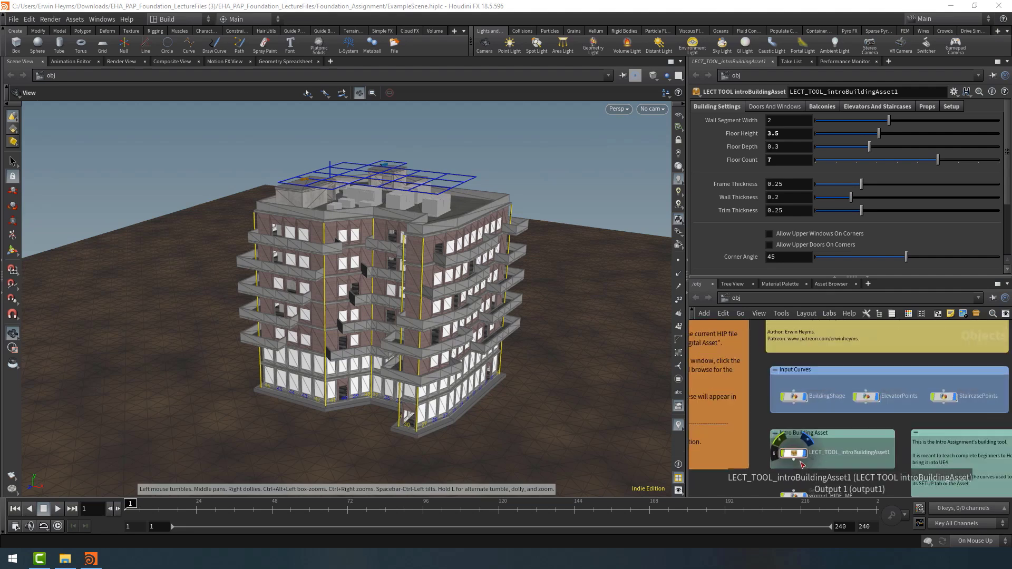
{"action": "right_click", "coordinate": [789, 448]}
{"action": "left_click", "coordinate": [843, 504]}
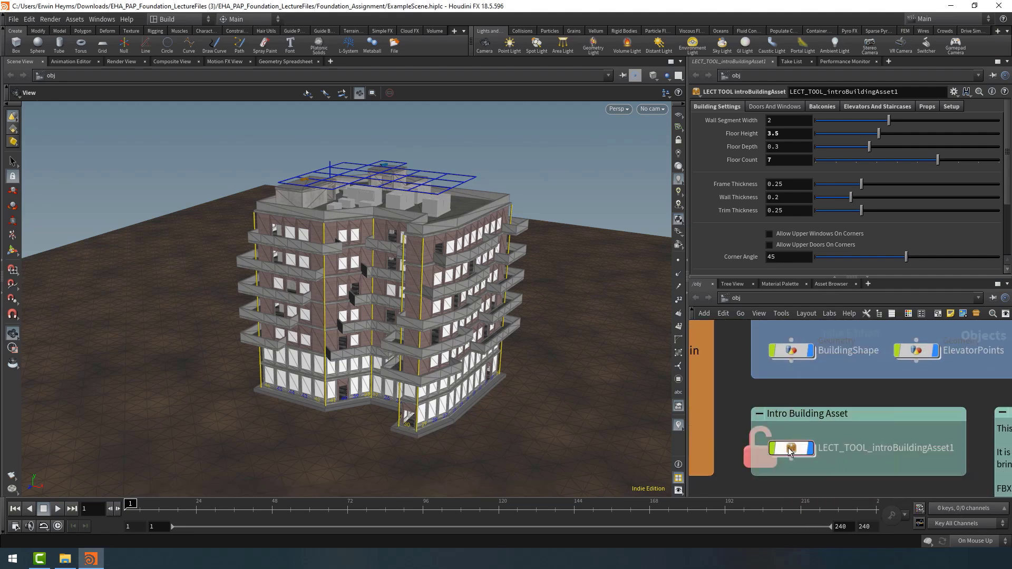
{"action": "double_click", "coordinate": [789, 450]}
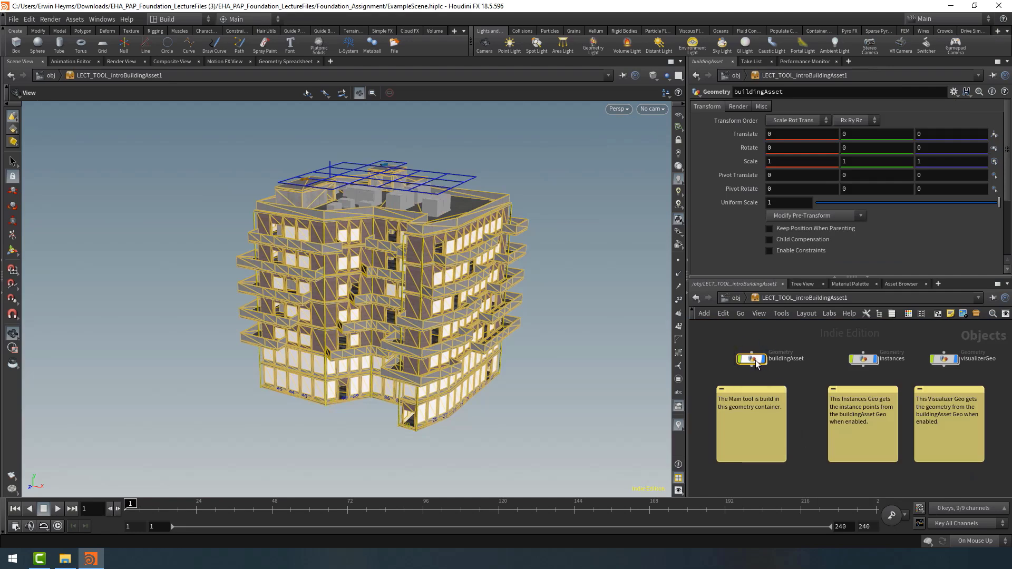
{"action": "double_click", "coordinate": [758, 363]}
Examine the node network of the buildingAsset geometry, from the building curve input to the grouped building modules
{"action": "scroll", "coordinate": [794, 336], "scroll_direction": "up", "scroll_amount": 8}
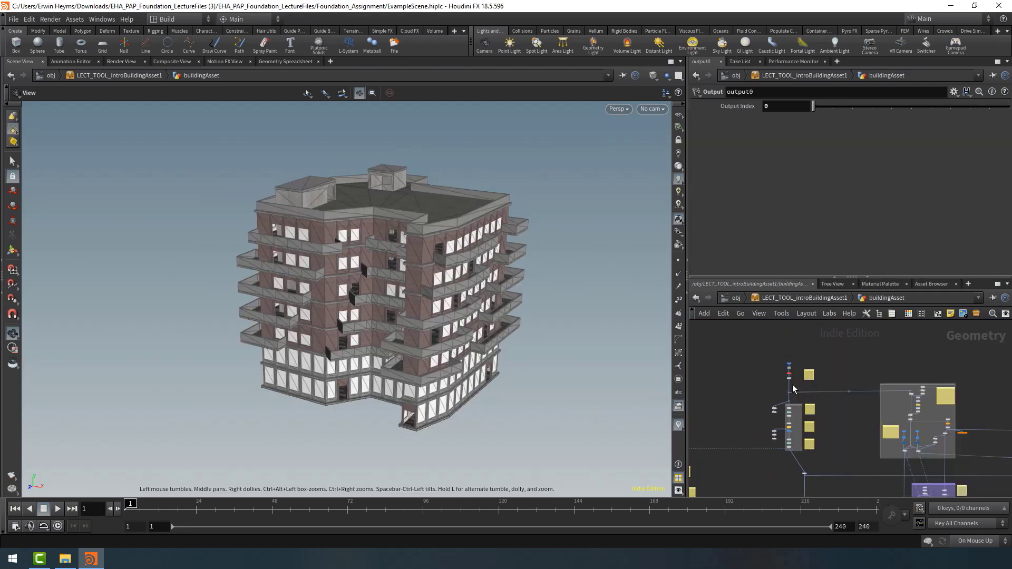
{"action": "left_click_drag", "start_coordinate": [743, 481], "coordinate": [742, 477]}
{"action": "scroll", "coordinate": [747, 426], "scroll_direction": "up", "scroll_amount": 2}
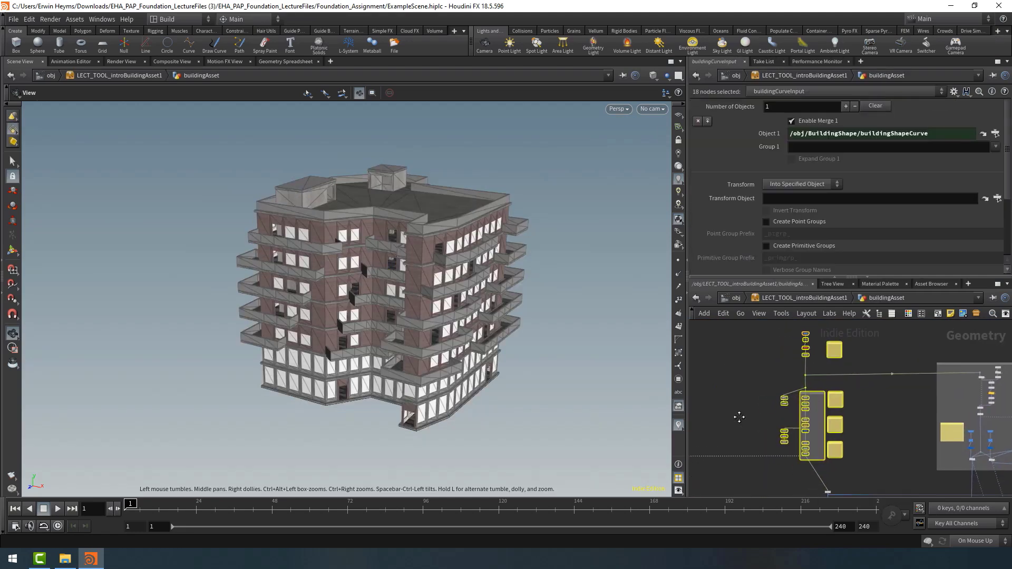
{"action": "scroll", "coordinate": [756, 414], "scroll_direction": "down", "scroll_amount": 2}
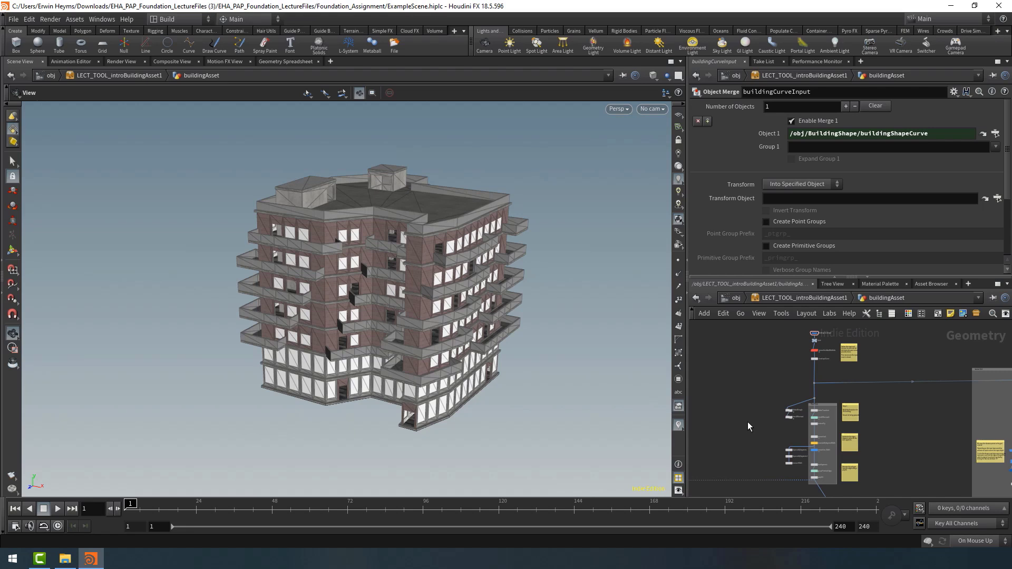
{"action": "middle_click_drag", "start_coordinate": [748, 422], "coordinate": [776, 318]}
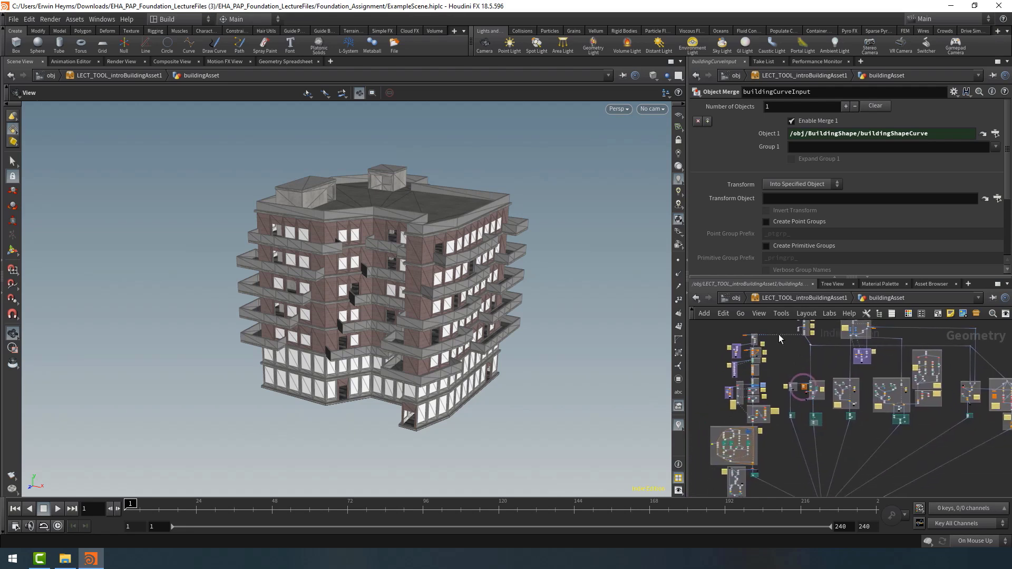
{"action": "middle_click_drag", "start_coordinate": [800, 354], "coordinate": [775, 448]}
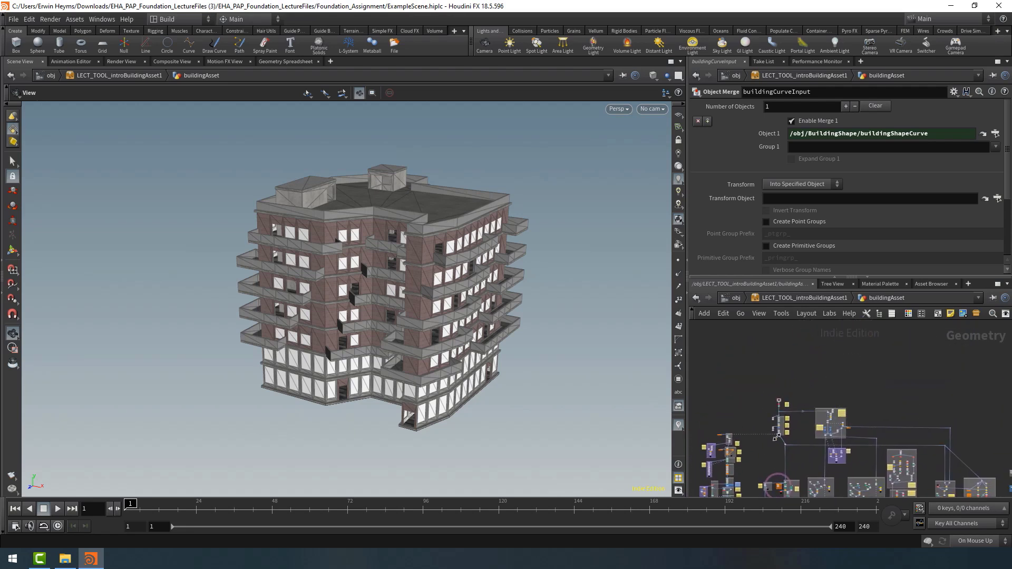
Start a new empty scene
{"action": "left_click", "coordinate": [14, 20]}
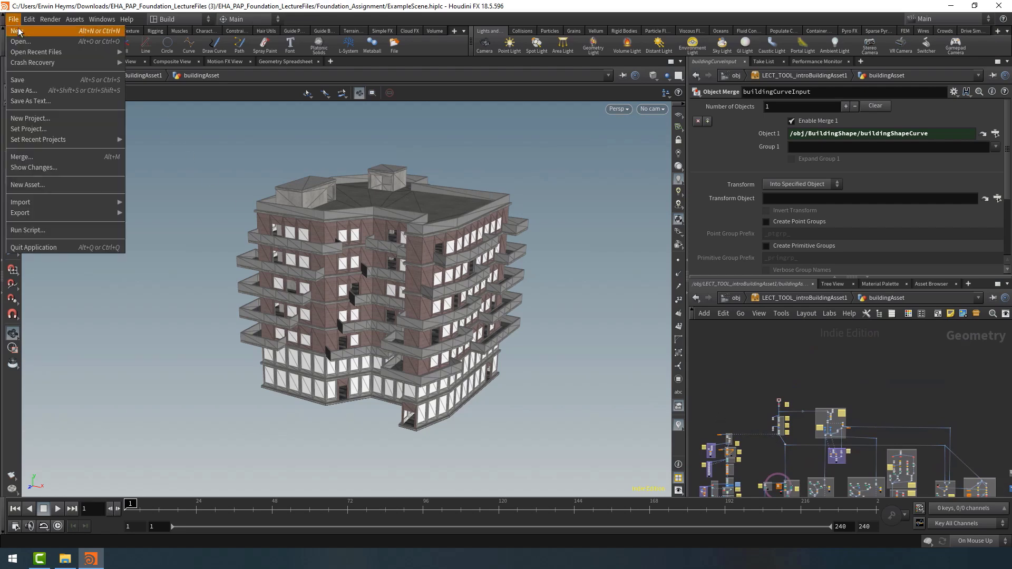
{"action": "left_click", "coordinate": [21, 24]}
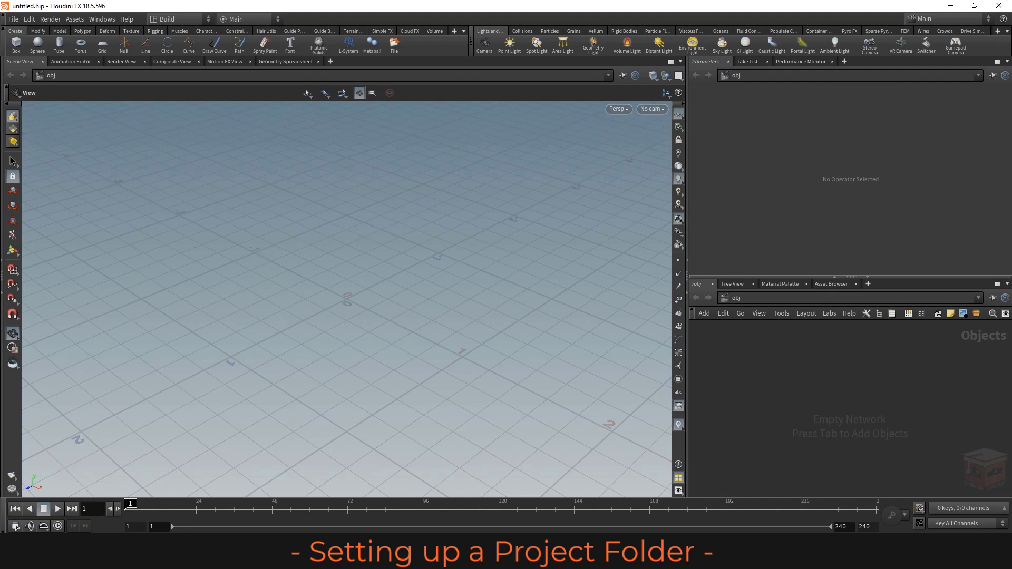
Switch to File Explorer and look through the Foundation_Assignment folder of the lecture files, then return to Houdini
{"action": "left_click", "coordinate": [132, 559]}
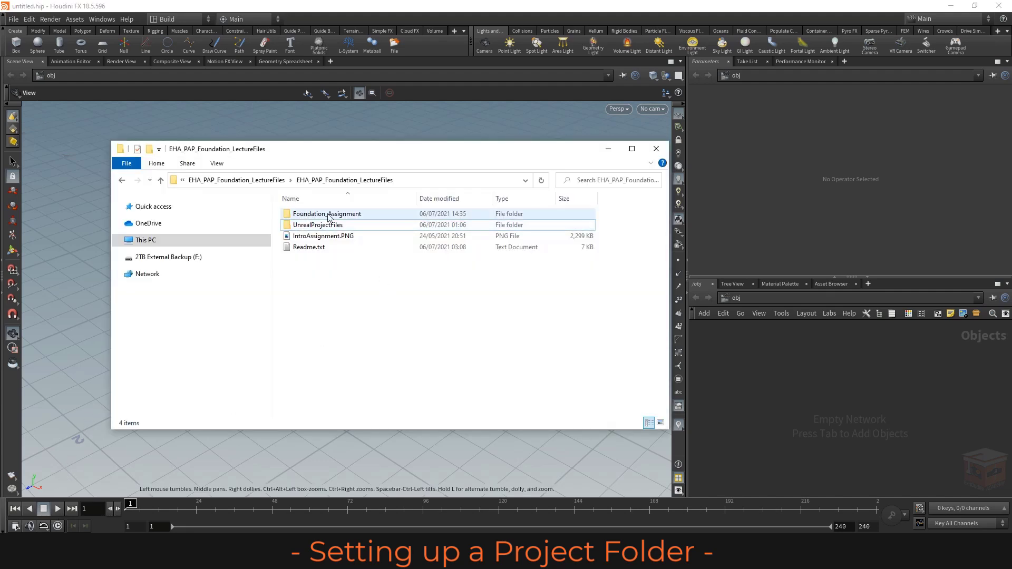
{"action": "left_click", "coordinate": [417, 216]}
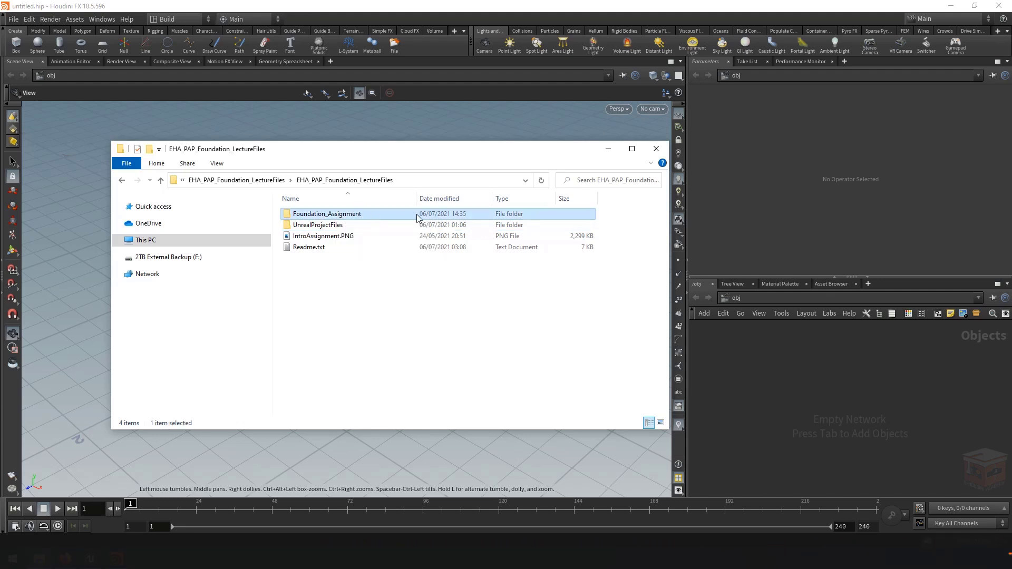
{"action": "double_click", "coordinate": [389, 215]}
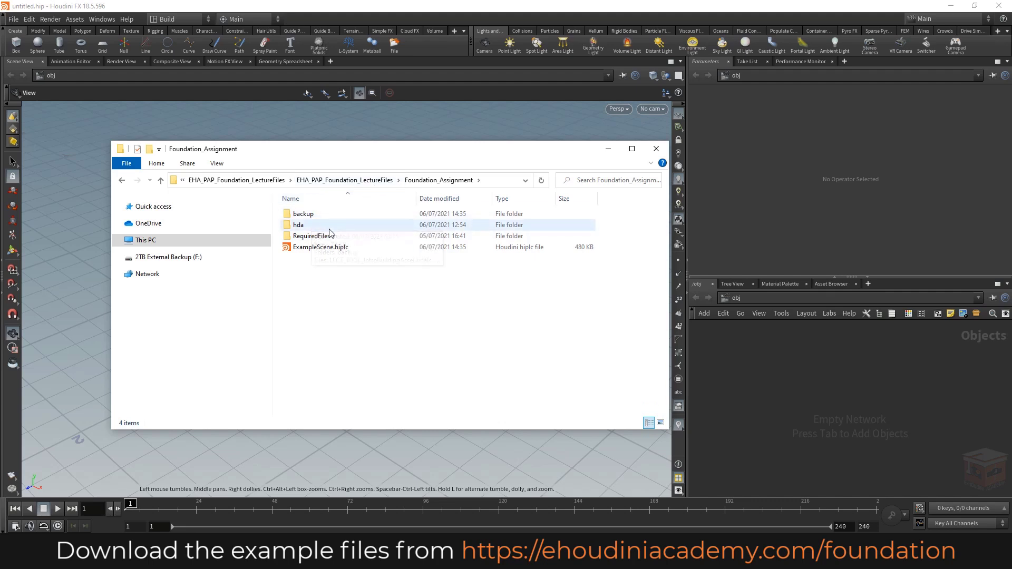
{"action": "left_click", "coordinate": [609, 149]}
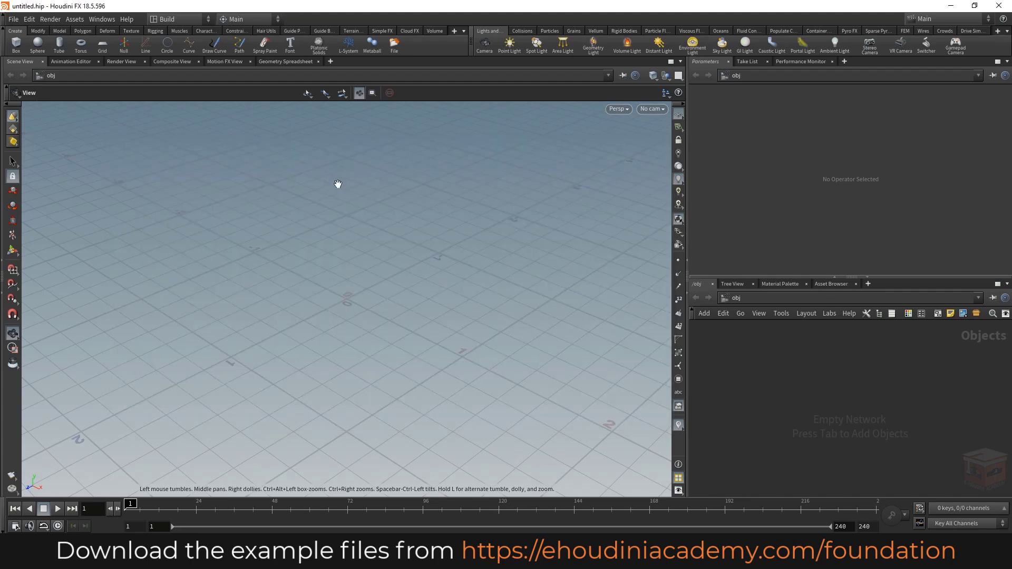
Begin a new project and name it Foundation_Project
{"action": "left_click", "coordinate": [13, 19]}
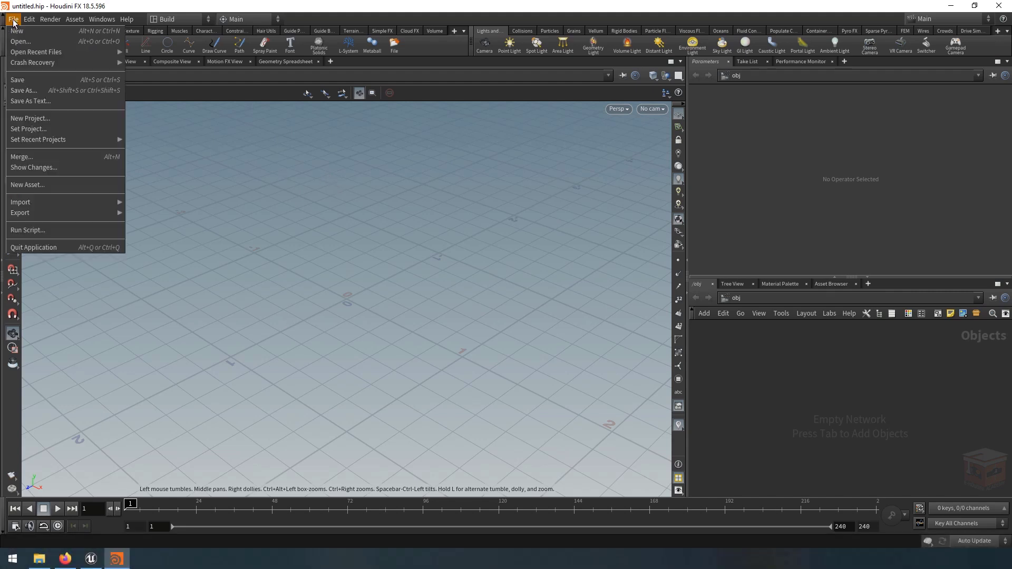
{"action": "left_click", "coordinate": [77, 118]}
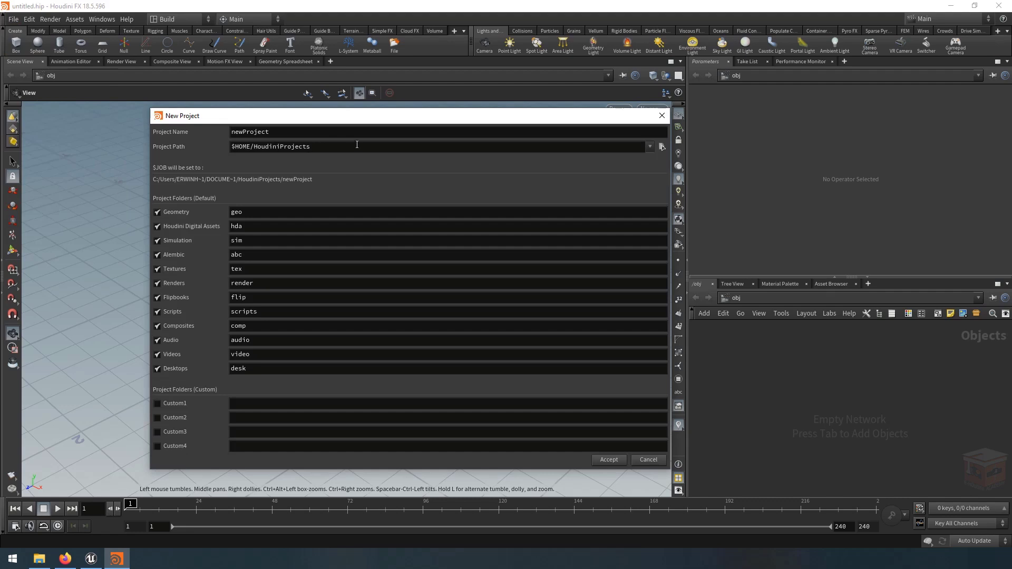
{"action": "double_click", "coordinate": [296, 129]}
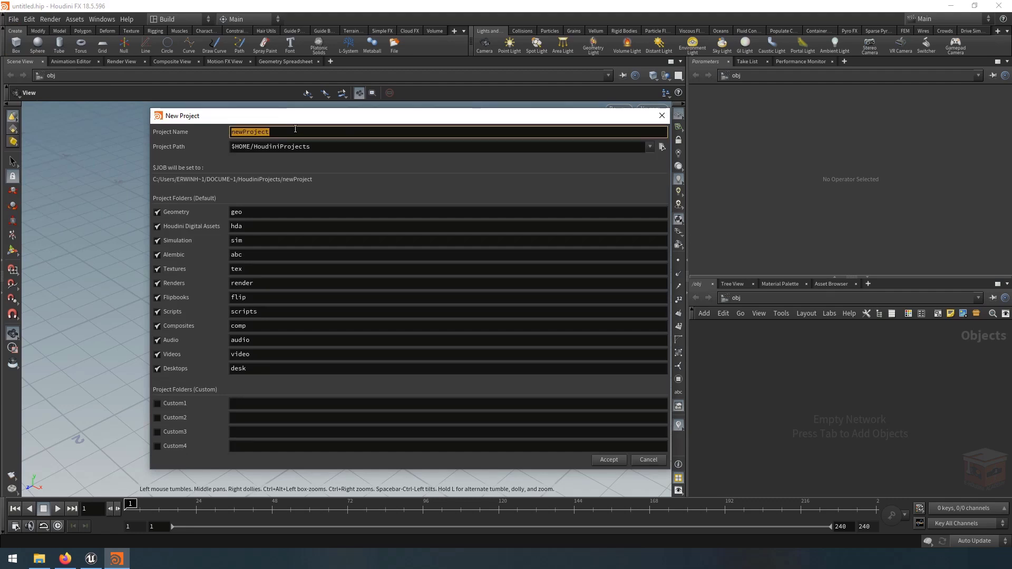
{"action": "type", "text": "Foundation_"}
{"action": "key", "text": "Return"}
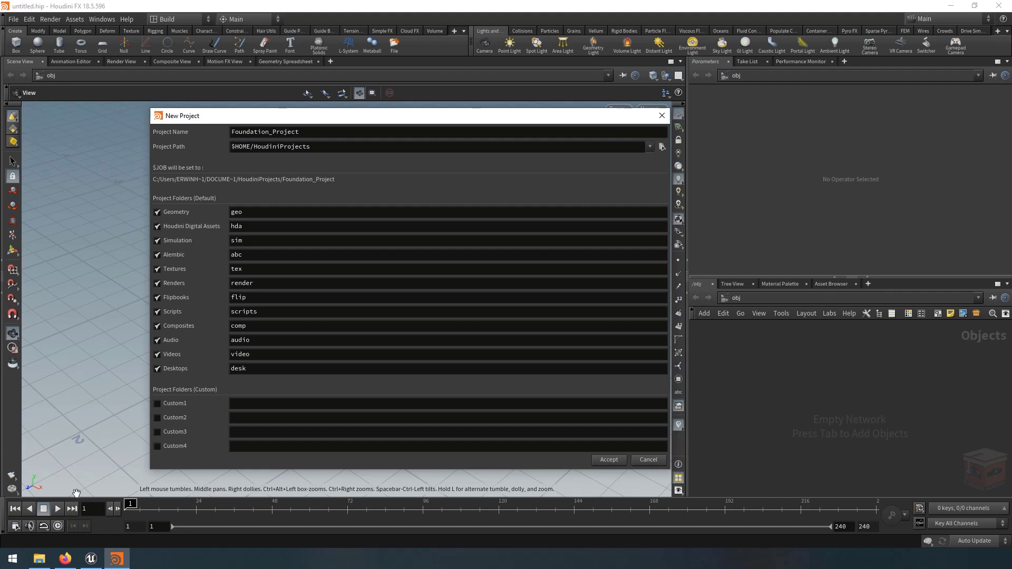
Set the project path to the inner EHA_PAP_Foundation_LectureFiles folder, using its path copied from File Explorer, and create the project with the default folders
{"action": "left_click", "coordinate": [46, 563]}
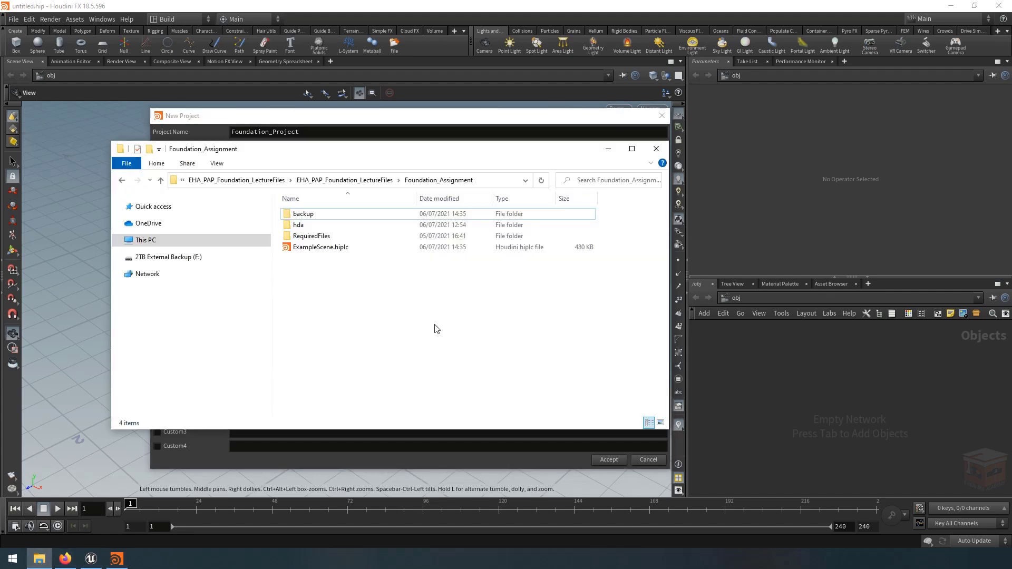
{"action": "left_click", "coordinate": [379, 187]}
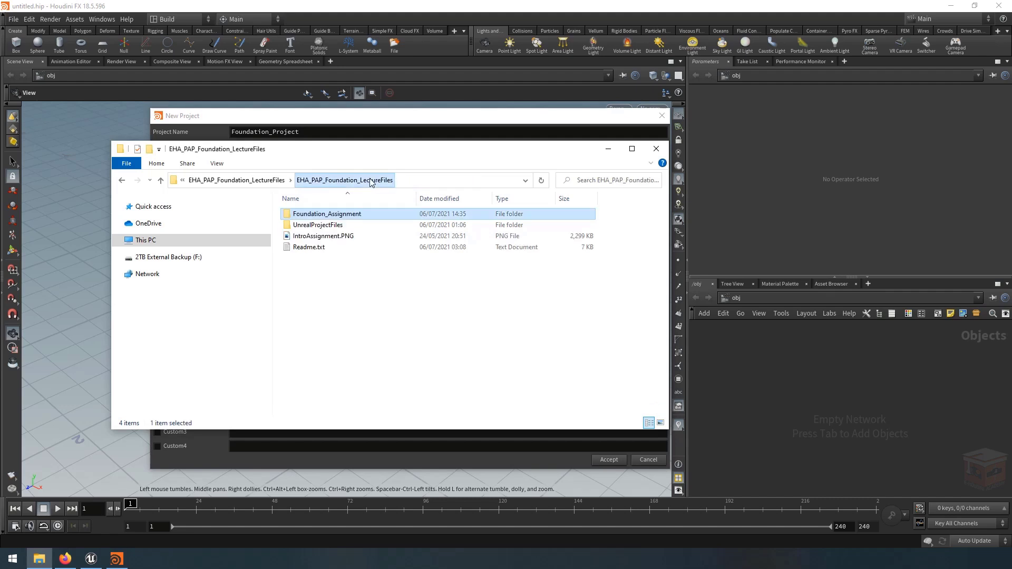
{"action": "left_click", "coordinate": [434, 181]}
{"action": "key", "text": "ctrl+c"}
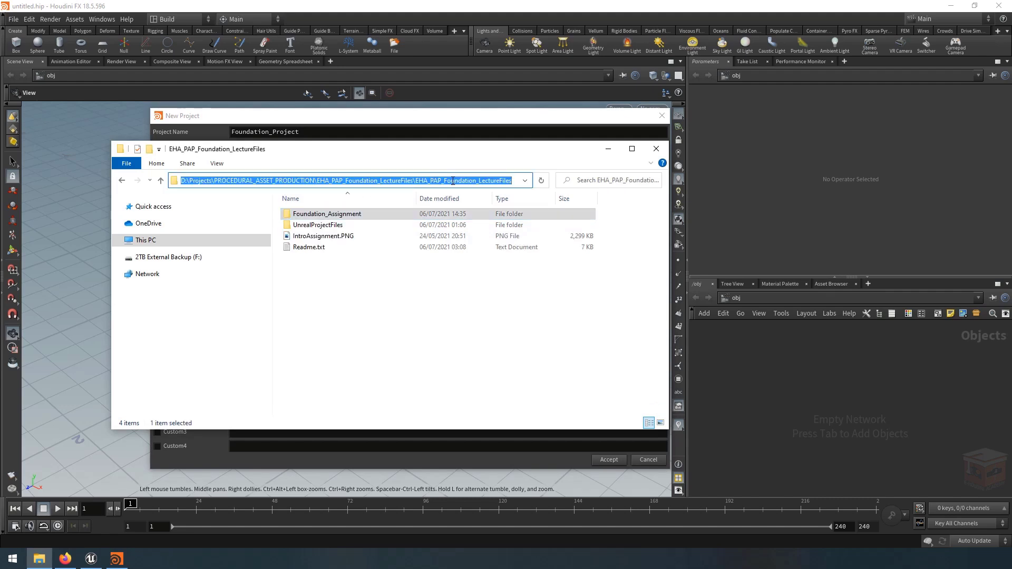
{"action": "left_click", "coordinate": [608, 149]}
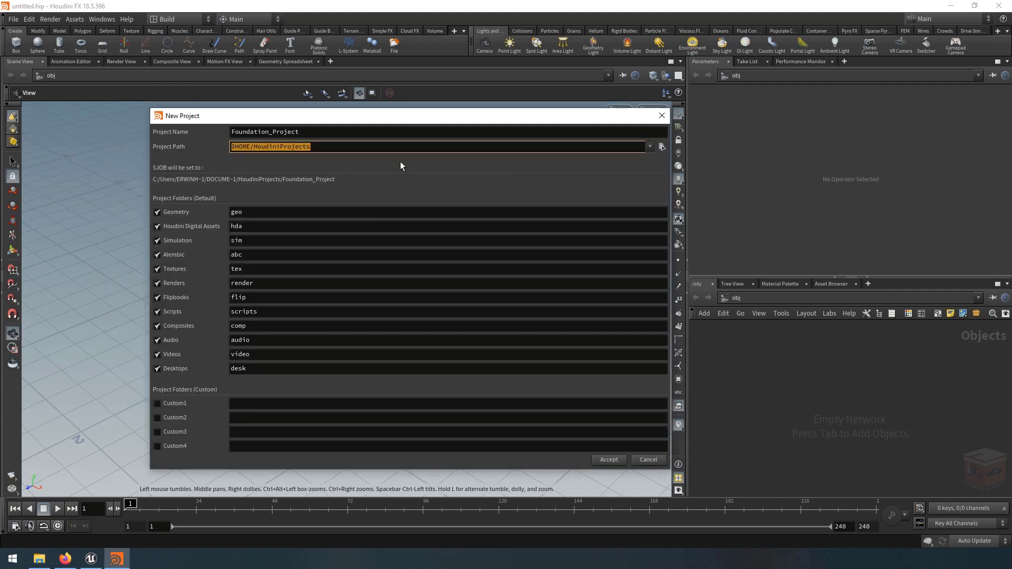
{"action": "key", "text": "ctrl+v"}
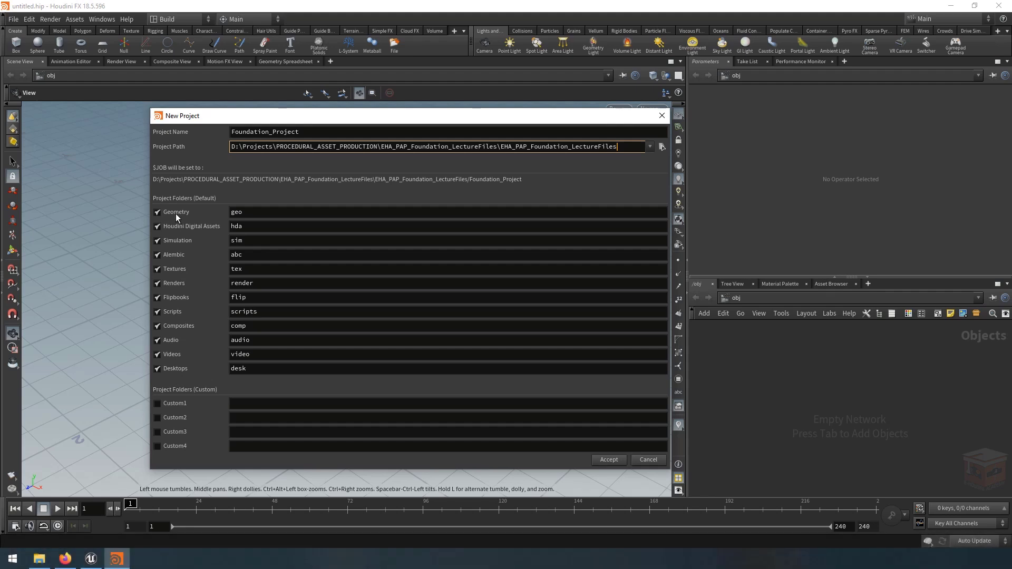
{"action": "left_click", "coordinate": [604, 458]}
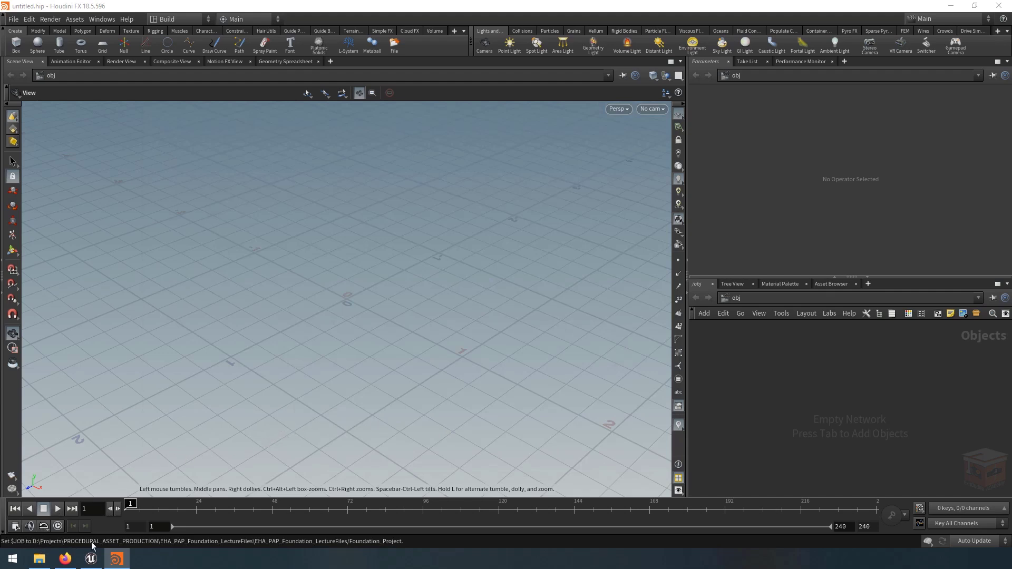
Switch to File Explorer and check the subfolders of Foundation_Project, returning to the lecture files folder
{"action": "left_click", "coordinate": [40, 559]}
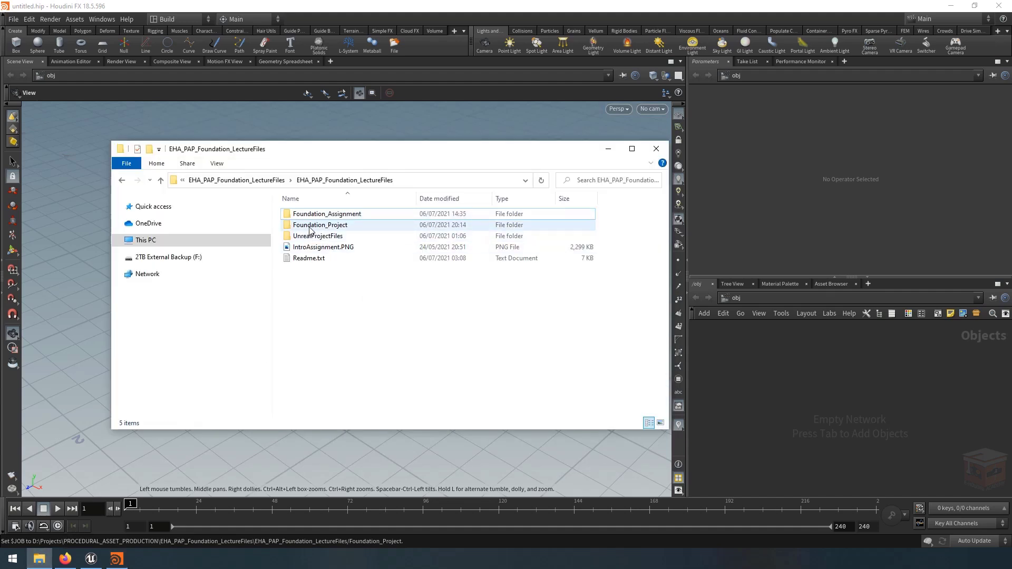
{"action": "double_click", "coordinate": [361, 227]}
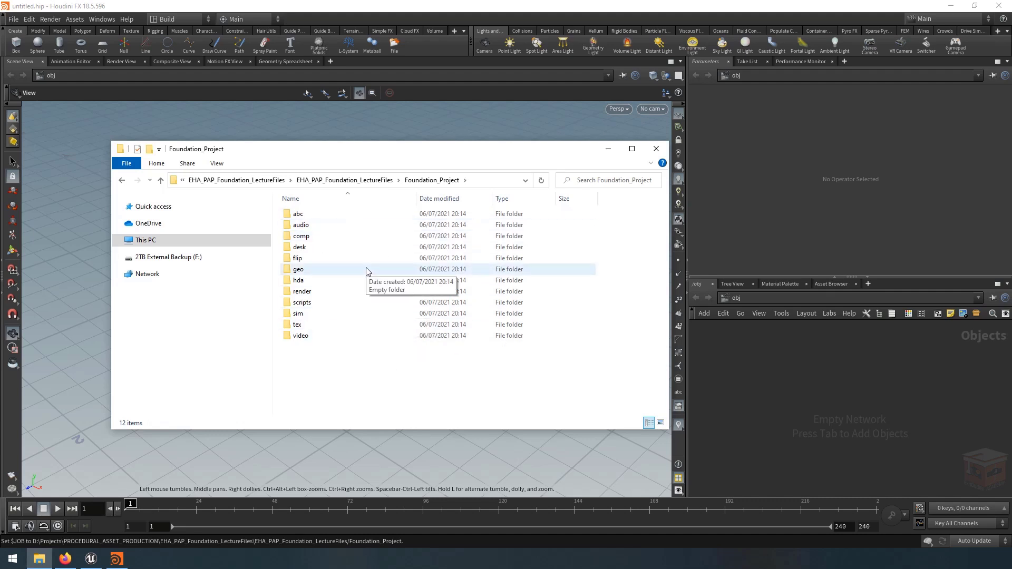
{"action": "left_click", "coordinate": [366, 182]}
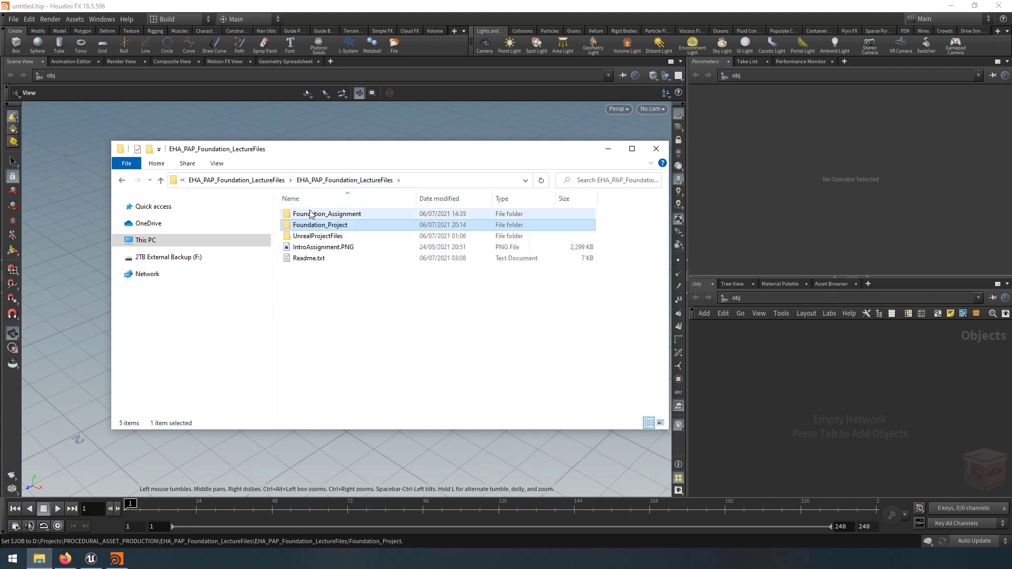
Copy the geo and tex folders from RequiredFiles inside Foundation_Assignment
{"action": "double_click", "coordinate": [343, 215]}
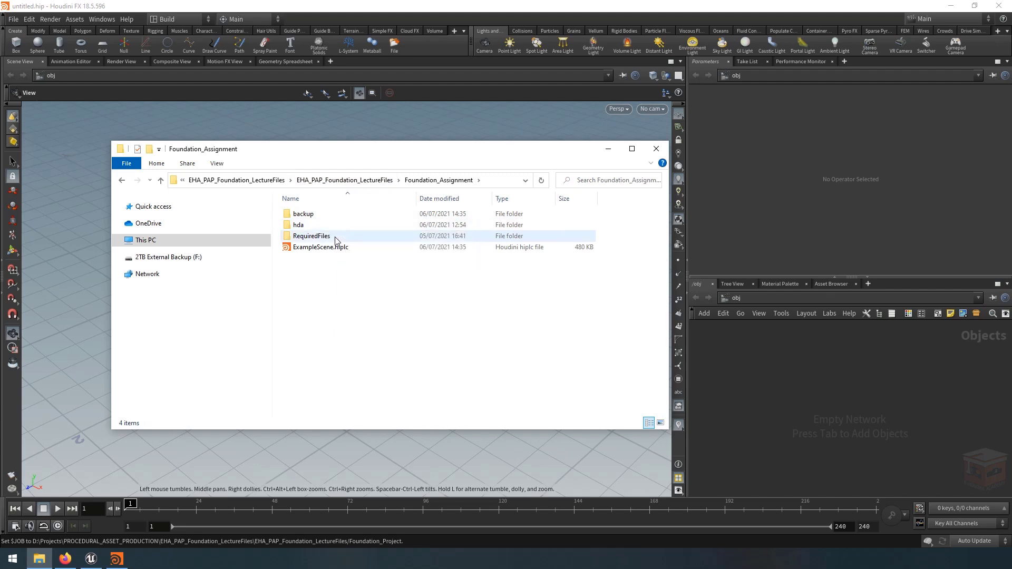
{"action": "double_click", "coordinate": [338, 239]}
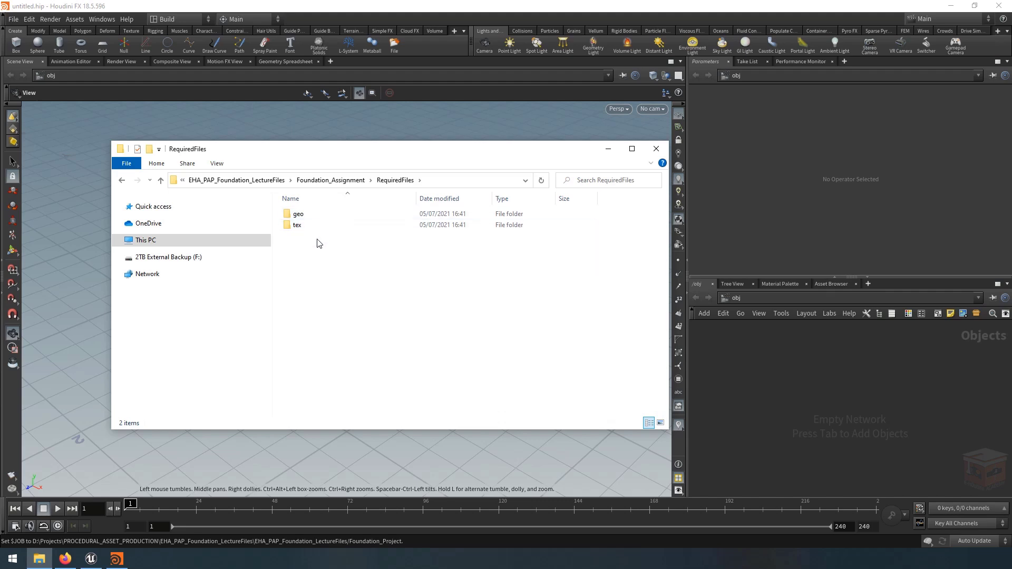
{"action": "left_click", "coordinate": [304, 225]}
{"action": "left_click", "coordinate": [301, 216], "text": "ctrl"}
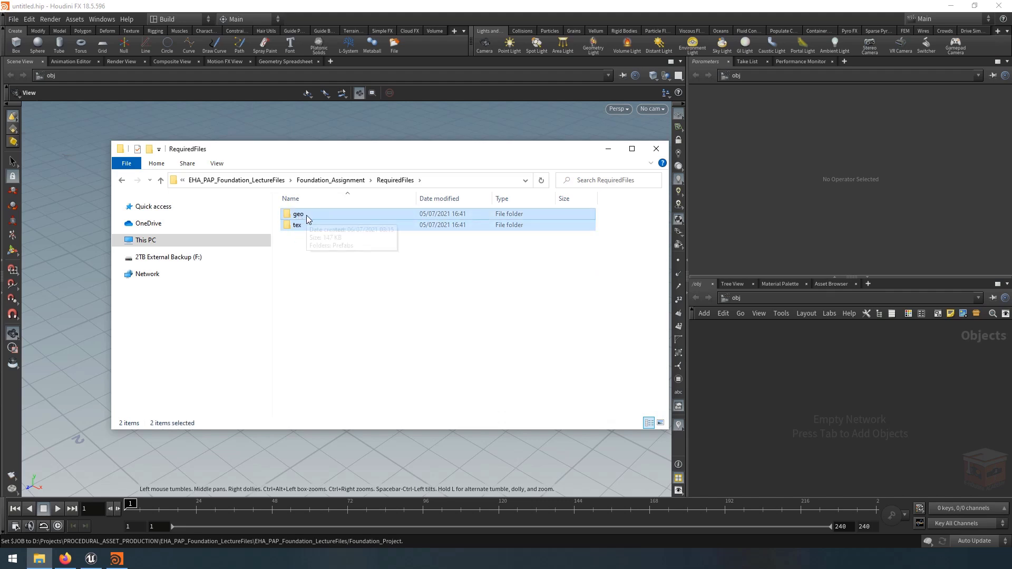
{"action": "right_click", "coordinate": [310, 226]}
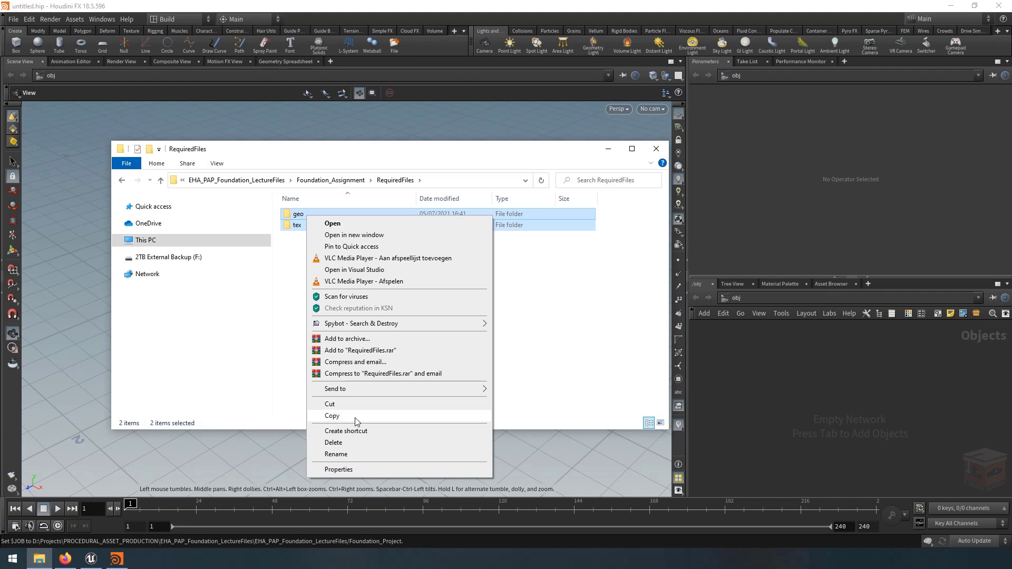
{"action": "left_click", "coordinate": [332, 416]}
Paste the copied geo and tex folders into Foundation_Project and open its geo folder
{"action": "left_click", "coordinate": [271, 180]}
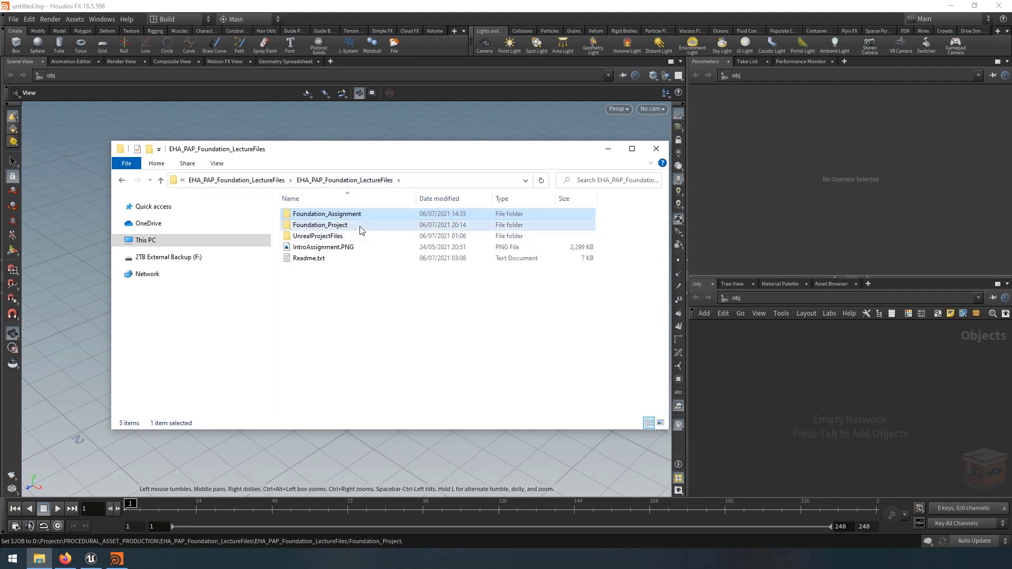
{"action": "double_click", "coordinate": [362, 226]}
{"action": "right_click", "coordinate": [326, 368]}
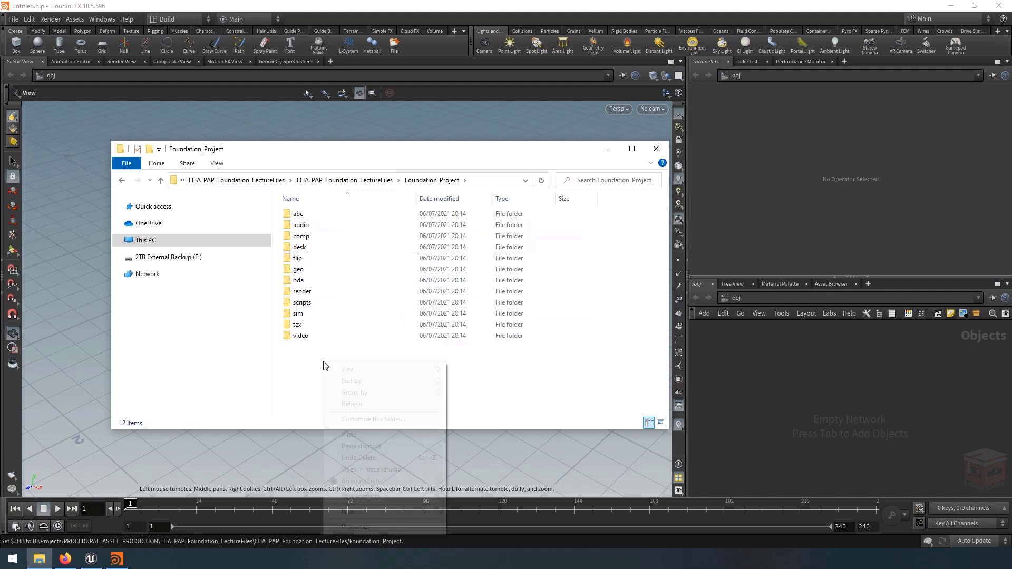
{"action": "left_click", "coordinate": [360, 432]}
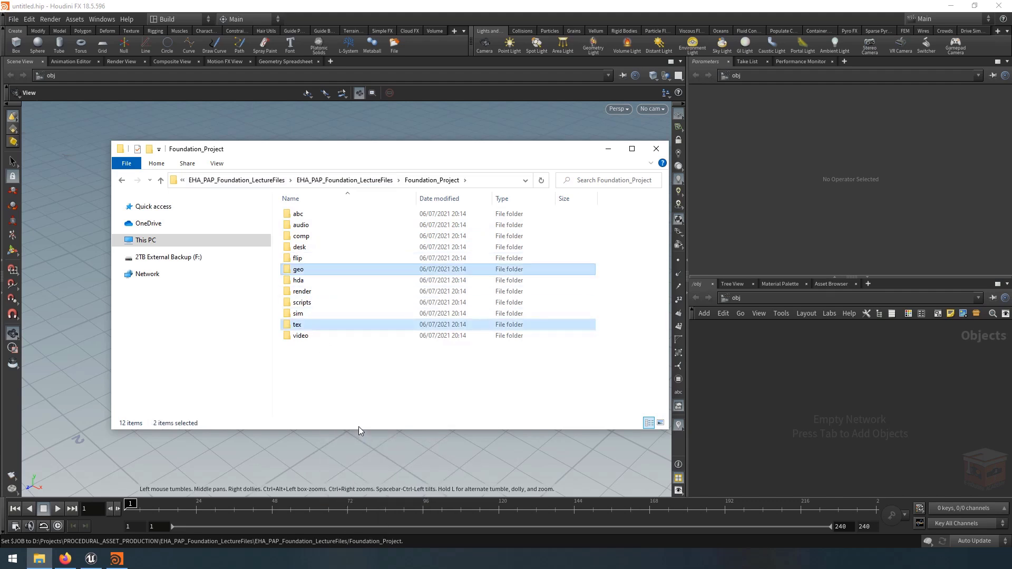
{"action": "left_click", "coordinate": [344, 368]}
{"action": "double_click", "coordinate": [323, 270]}
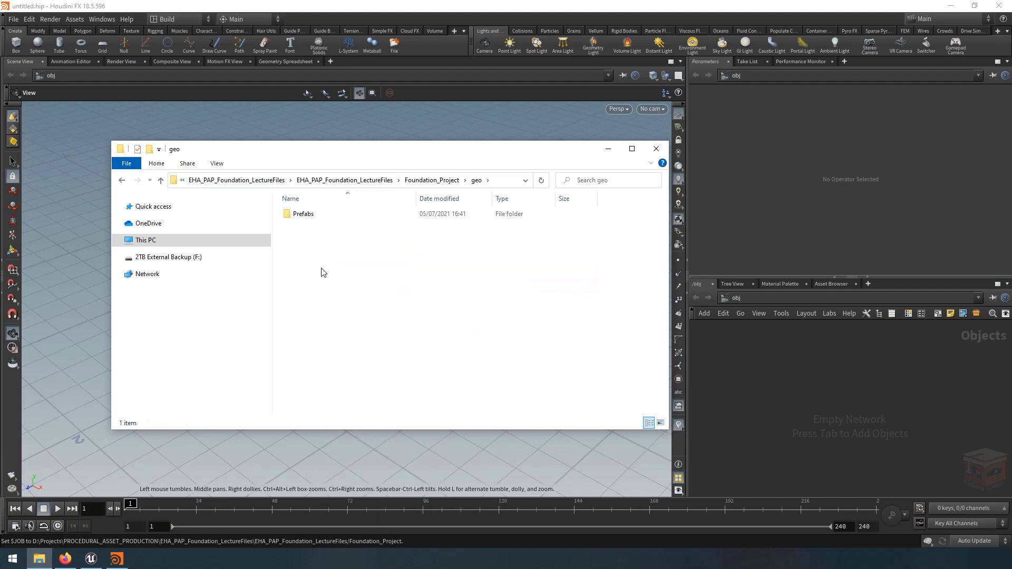
Inspect the FBX files in the Roof folder inside Prefabs and the texture files in the tex folder of Foundation_Project
{"action": "double_click", "coordinate": [322, 216]}
{"action": "left_click", "coordinate": [323, 216]}
{"action": "double_click", "coordinate": [323, 217]}
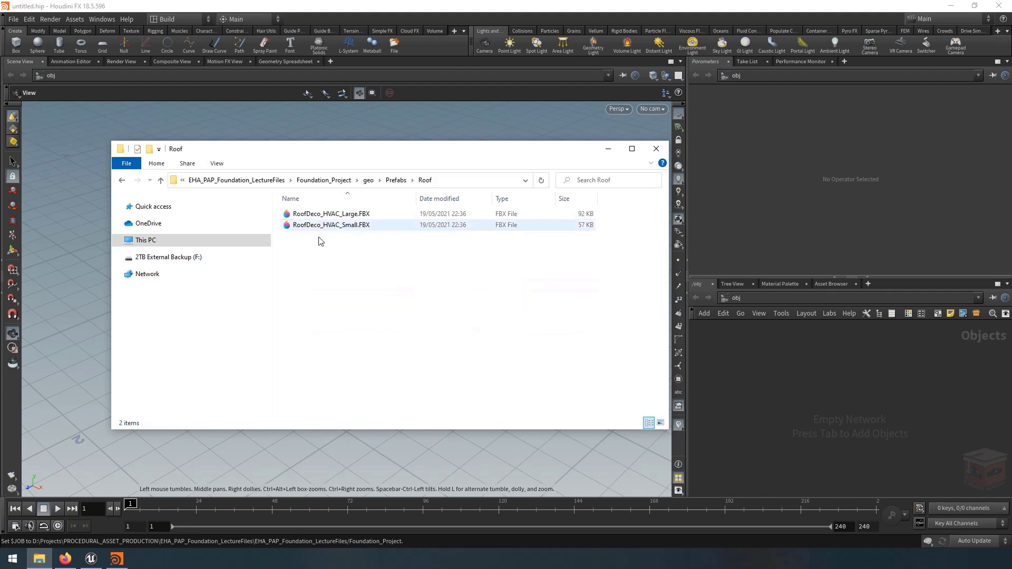
{"action": "left_click", "coordinate": [340, 182]}
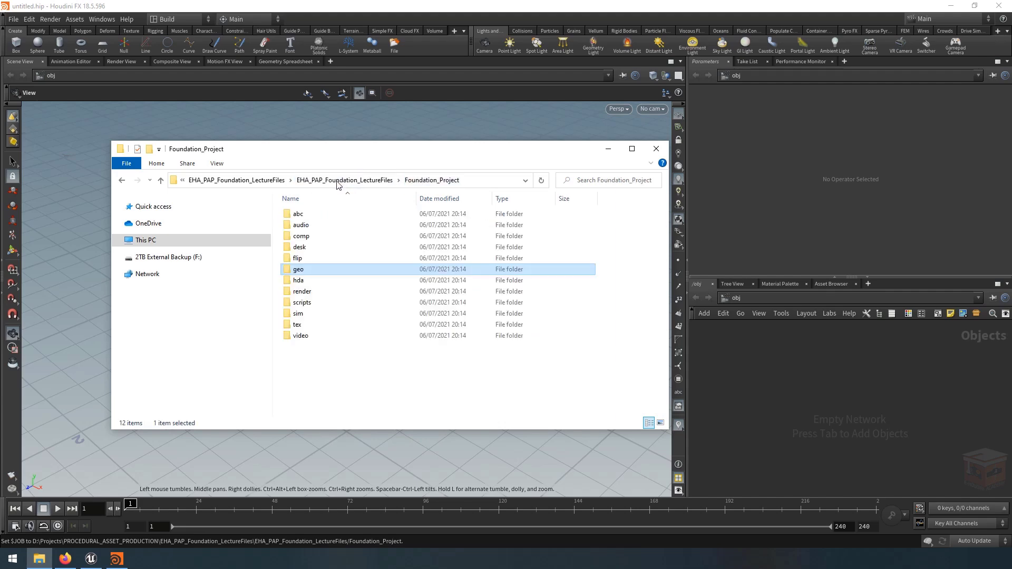
{"action": "double_click", "coordinate": [312, 325]}
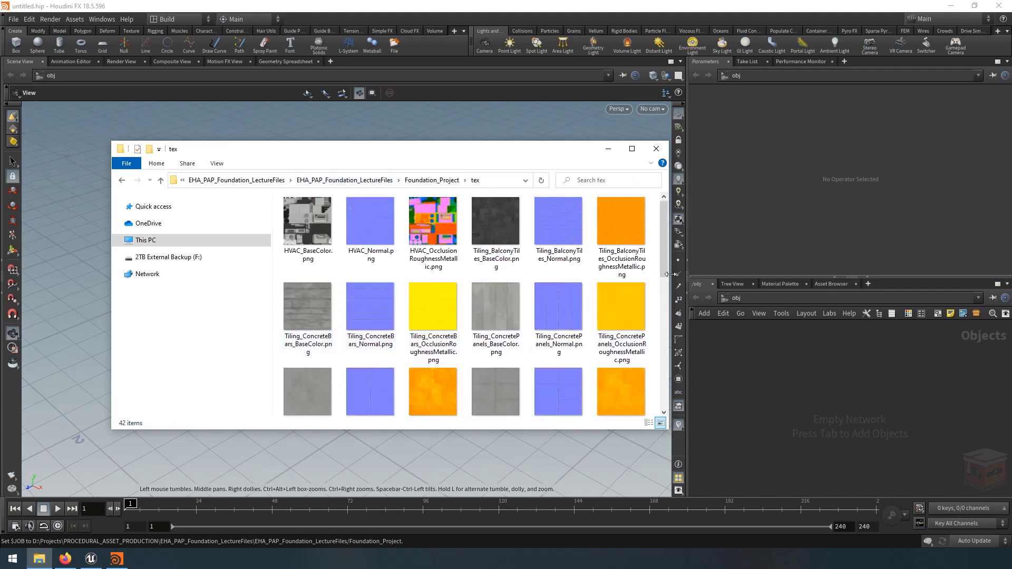
{"action": "scroll", "coordinate": [649, 373], "scroll_direction": "down", "scroll_amount": 5}
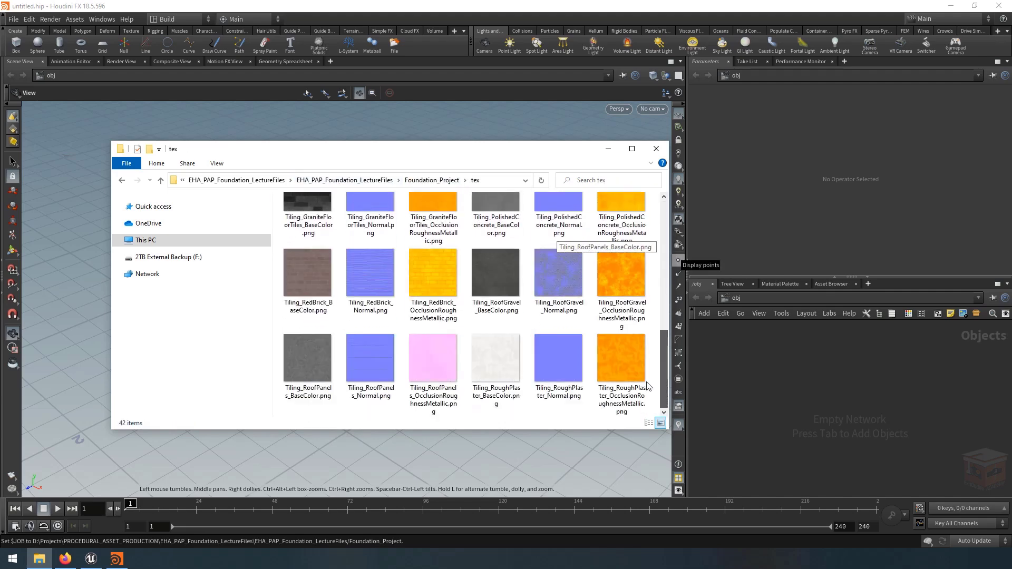
{"action": "scroll", "coordinate": [650, 373], "scroll_direction": "up", "scroll_amount": 5}
{"action": "left_click", "coordinate": [608, 148]}
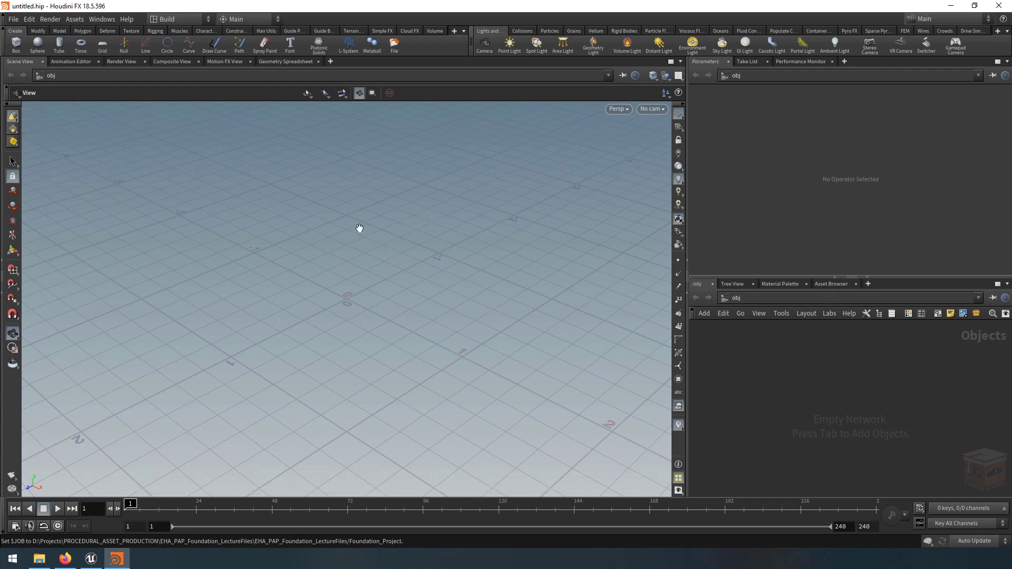
Save the scene as Foundation_Scene.hip in the project's $JOB directory
{"action": "left_click", "coordinate": [13, 21]}
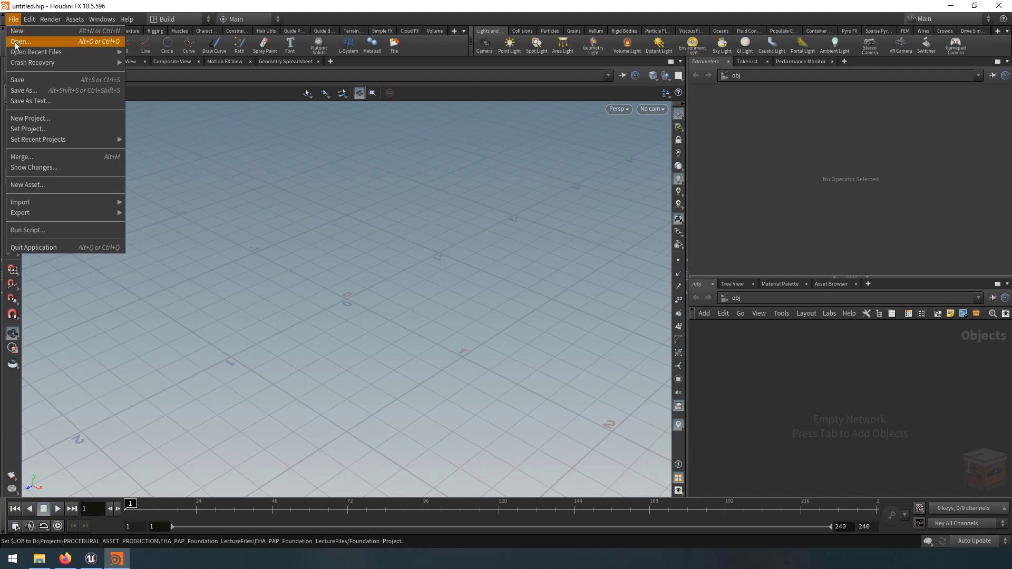
{"action": "left_click", "coordinate": [36, 82]}
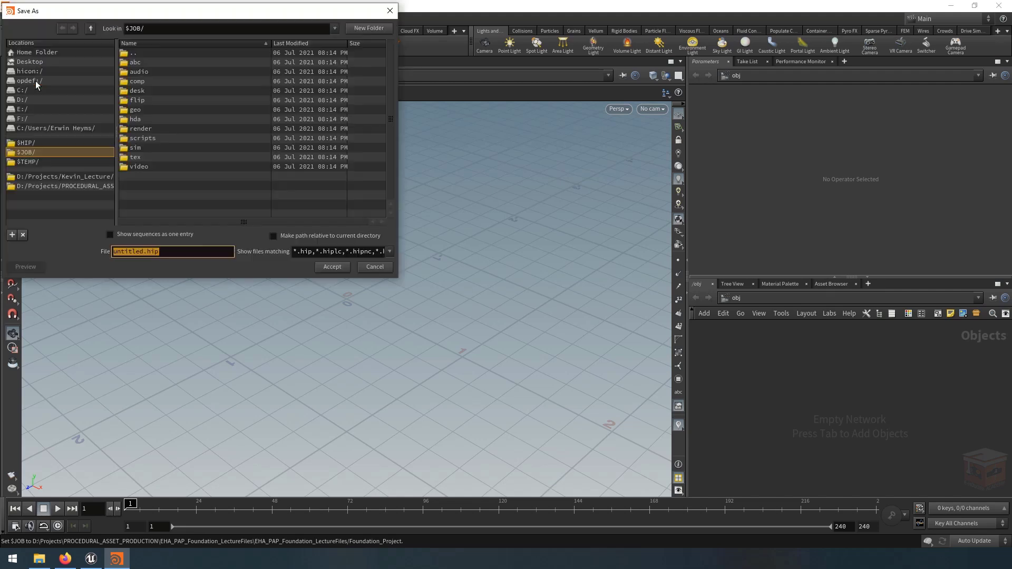
{"action": "left_click_drag", "start_coordinate": [225, 16], "coordinate": [389, 186]}
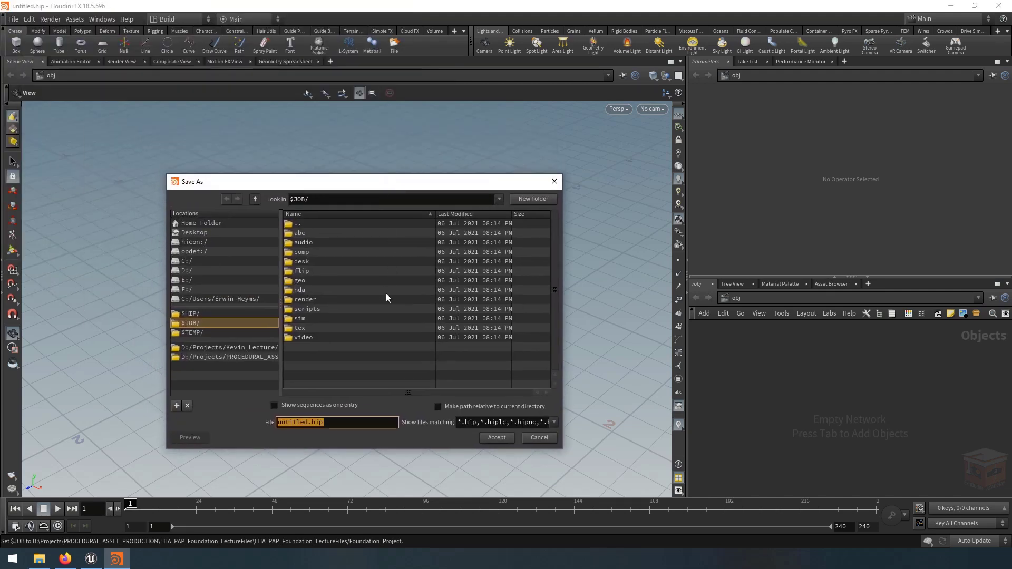
{"action": "left_click", "coordinate": [321, 199]}
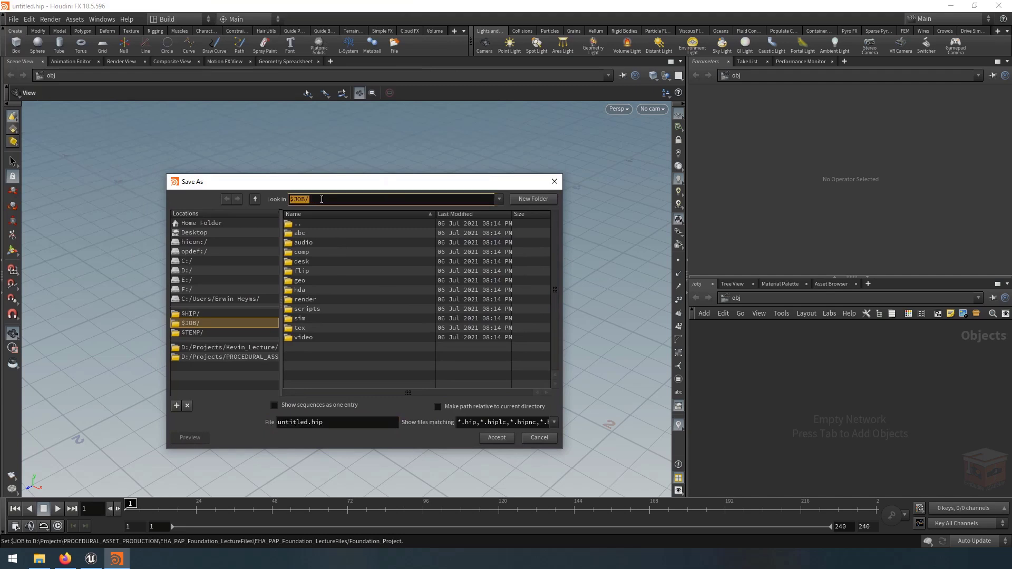
{"action": "left_click", "coordinate": [322, 199]}
{"action": "left_click_drag", "start_coordinate": [309, 422], "coordinate": [240, 411]}
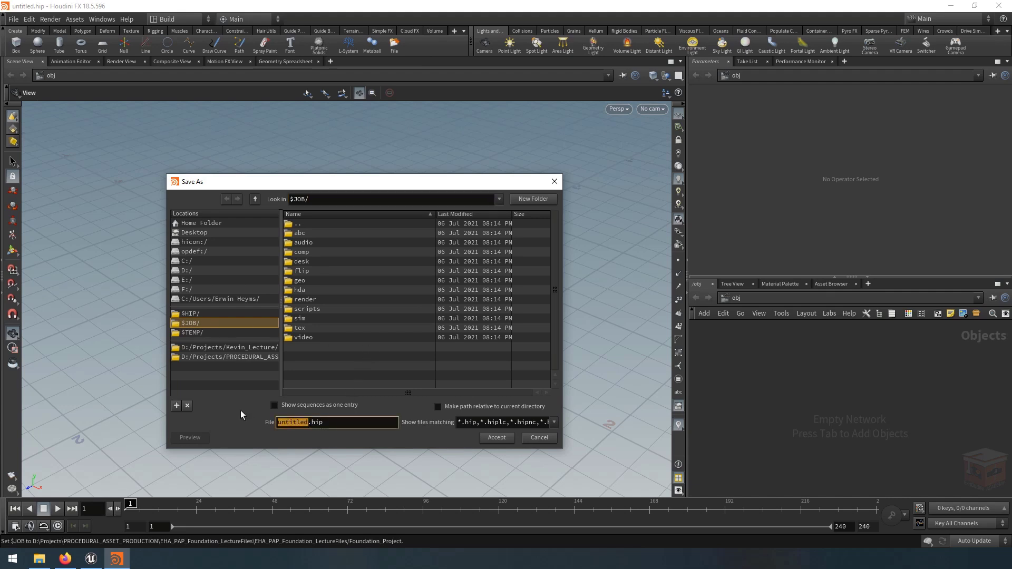
{"action": "type", "text": "Foundation_Scene"}
{"action": "left_click", "coordinate": [500, 440]}
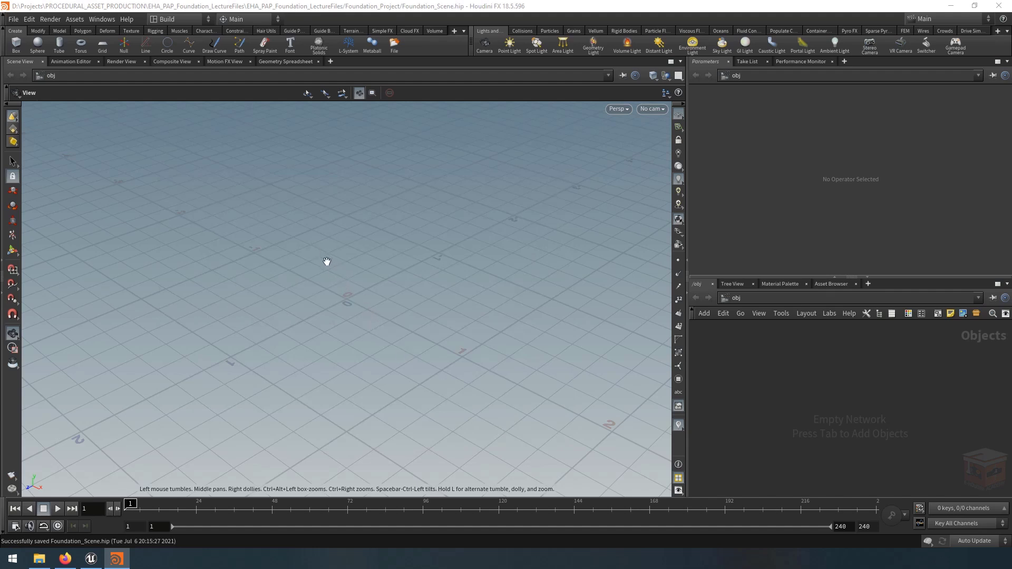
Switch to File Explorer and check the Foundation_Project folder for the saved Foundation_Scene.hip file
{"action": "left_click", "coordinate": [39, 559]}
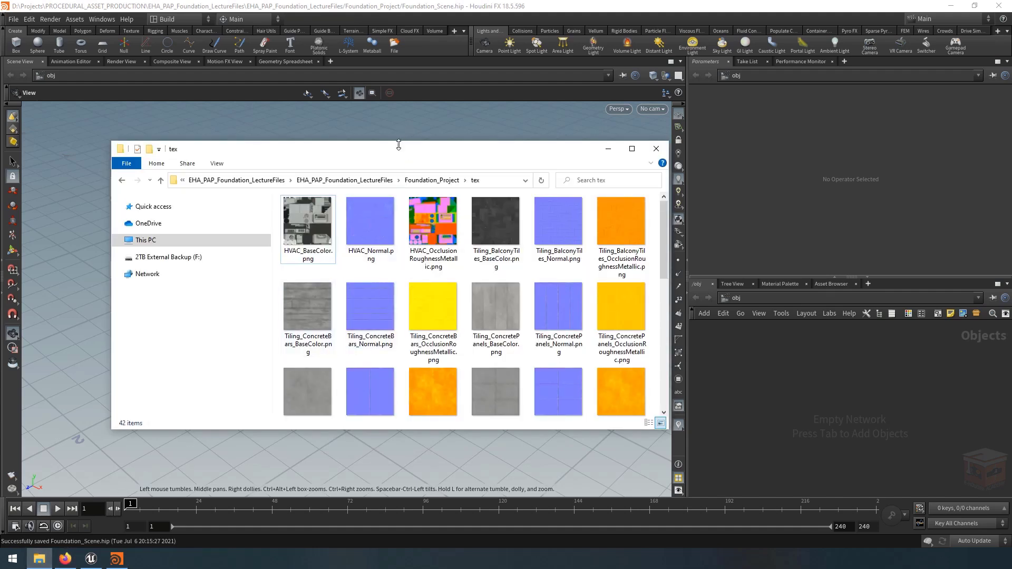
{"action": "left_click", "coordinate": [423, 182]}
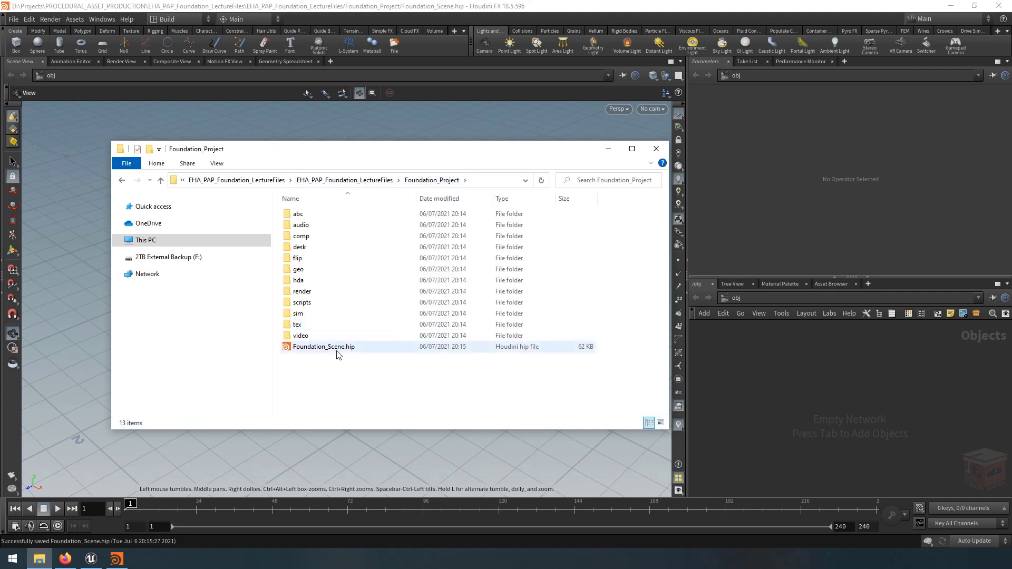
{"action": "left_click", "coordinate": [307, 350]}
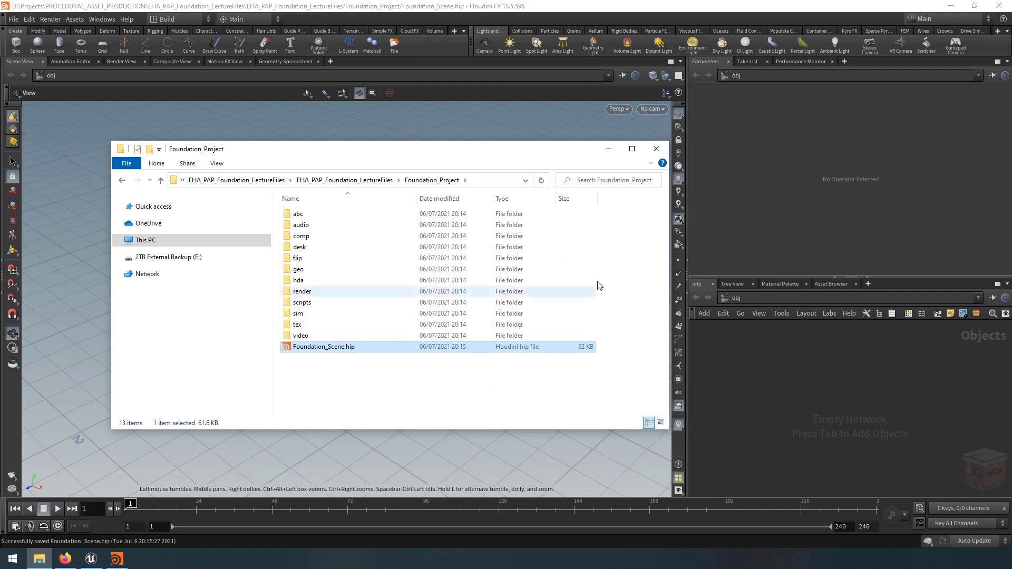
{"action": "left_click", "coordinate": [609, 149]}
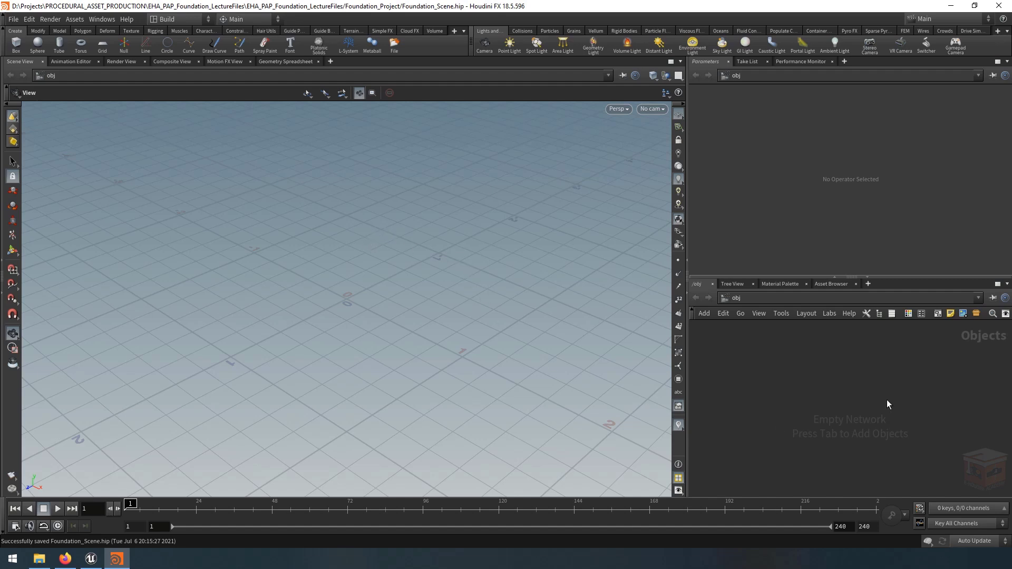
Enlarge the network editor's area and add a Subnetwork node at the obj level
{"action": "left_click_drag", "start_coordinate": [685, 332], "coordinate": [483, 336]}
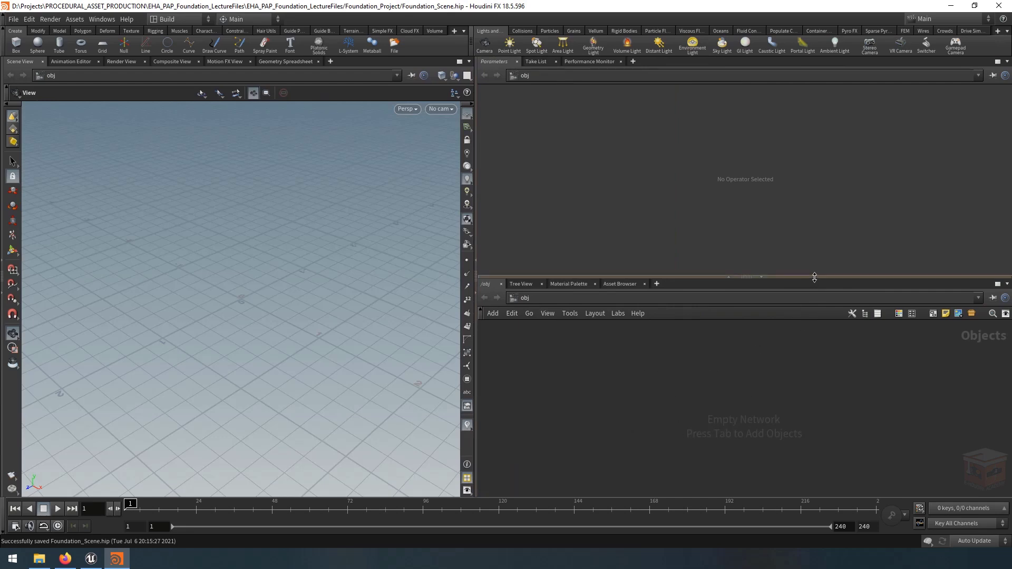
{"action": "left_click_drag", "start_coordinate": [816, 279], "coordinate": [813, 225]}
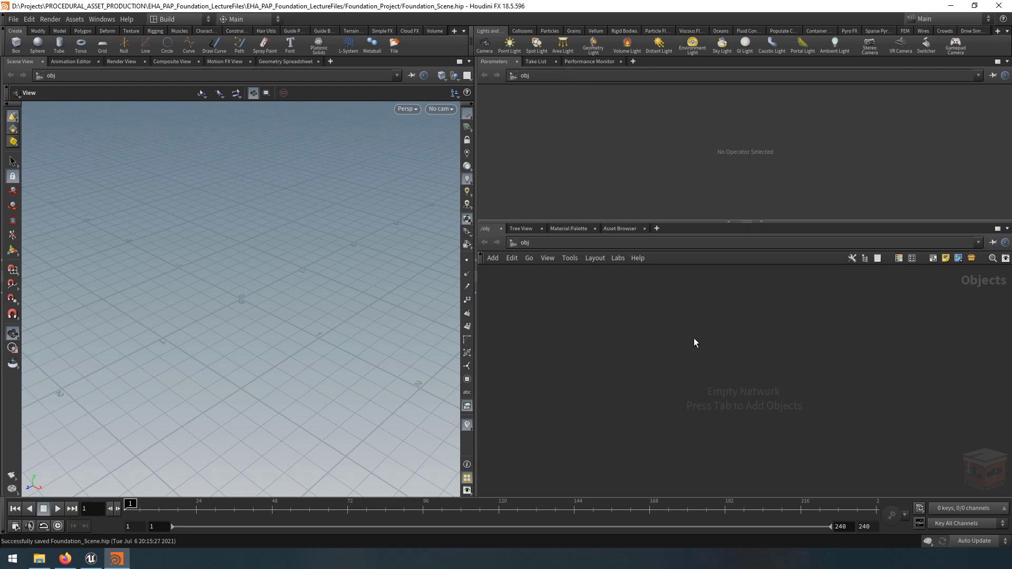
{"action": "key", "text": "Tab"}
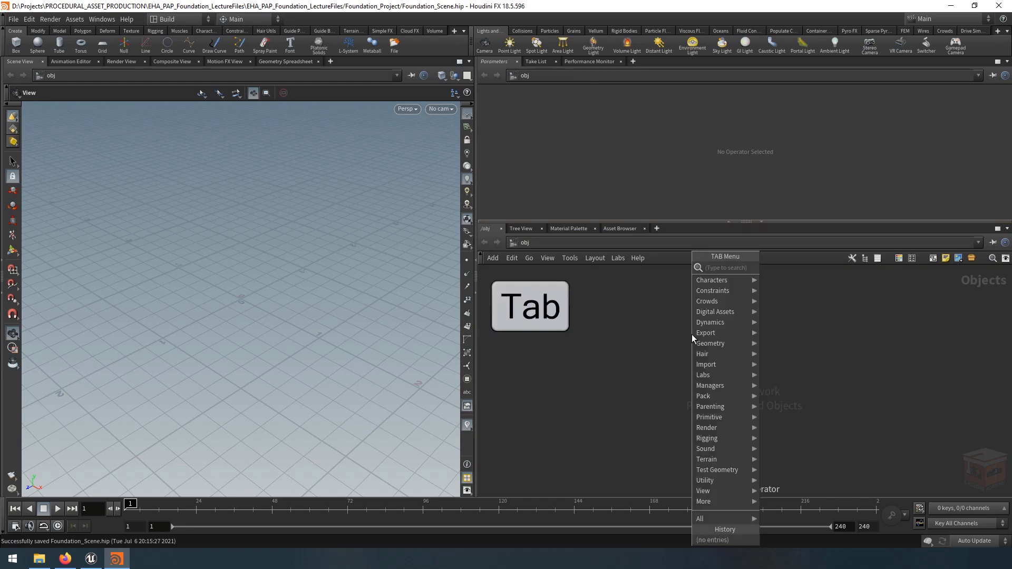
{"action": "type", "text": "subnet"}
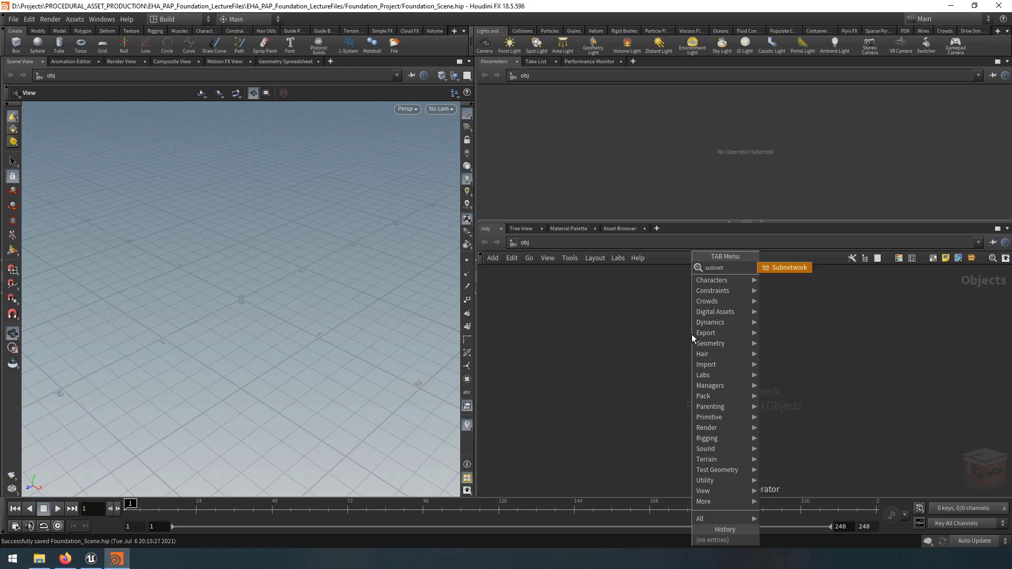
{"action": "key", "text": "Return"}
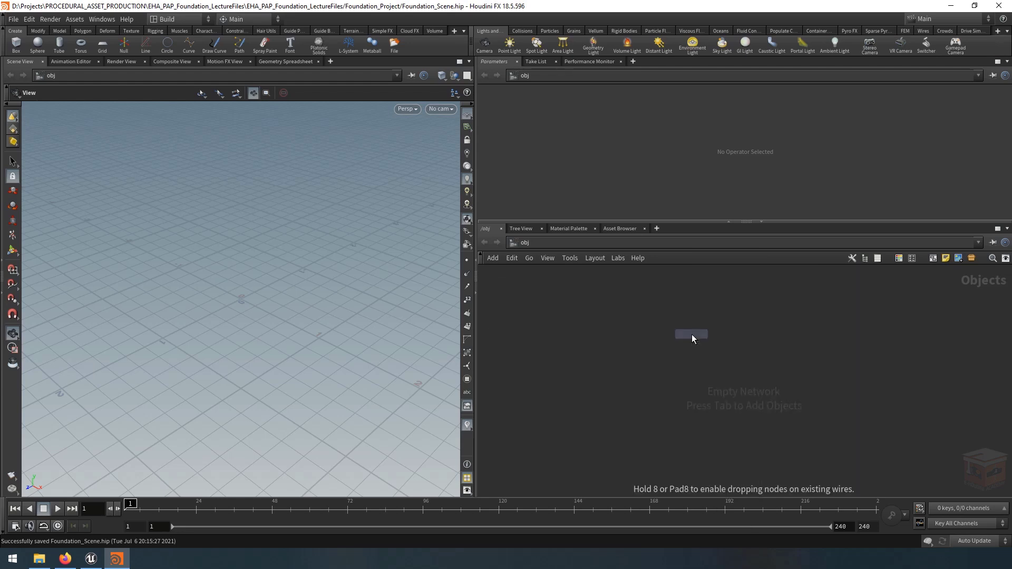
{"action": "left_click", "coordinate": [685, 342]}
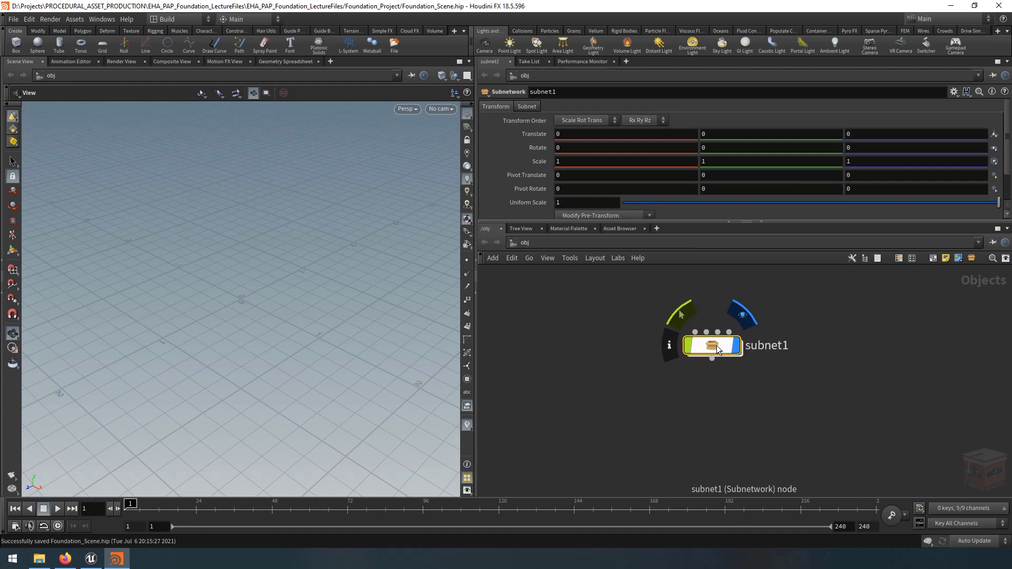
Look inside the new subnetwork, return to the obj level and rename the node STUD_TOOL_FoundationBuilding
{"action": "double_click", "coordinate": [717, 346]}
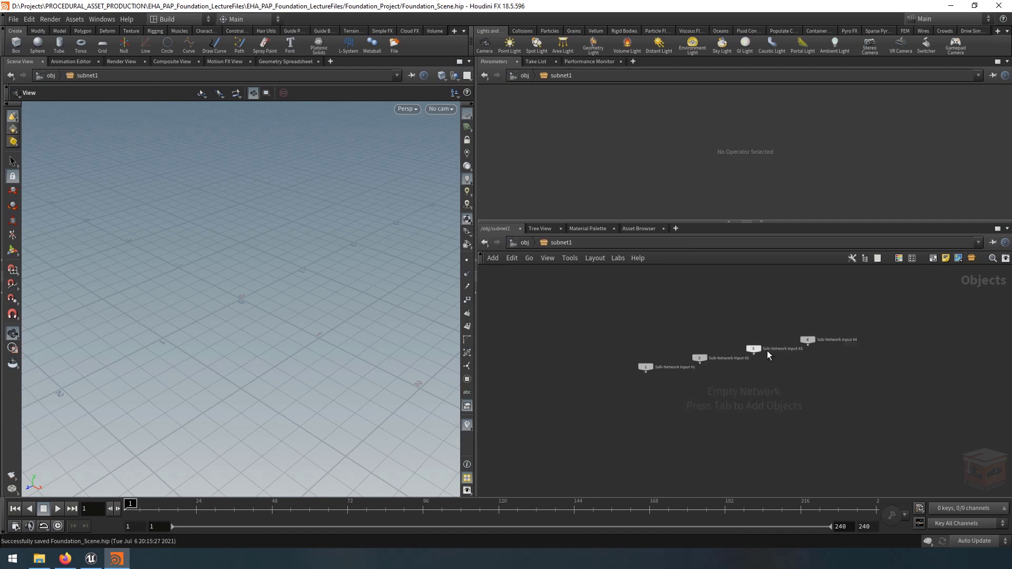
{"action": "left_click", "coordinate": [523, 242]}
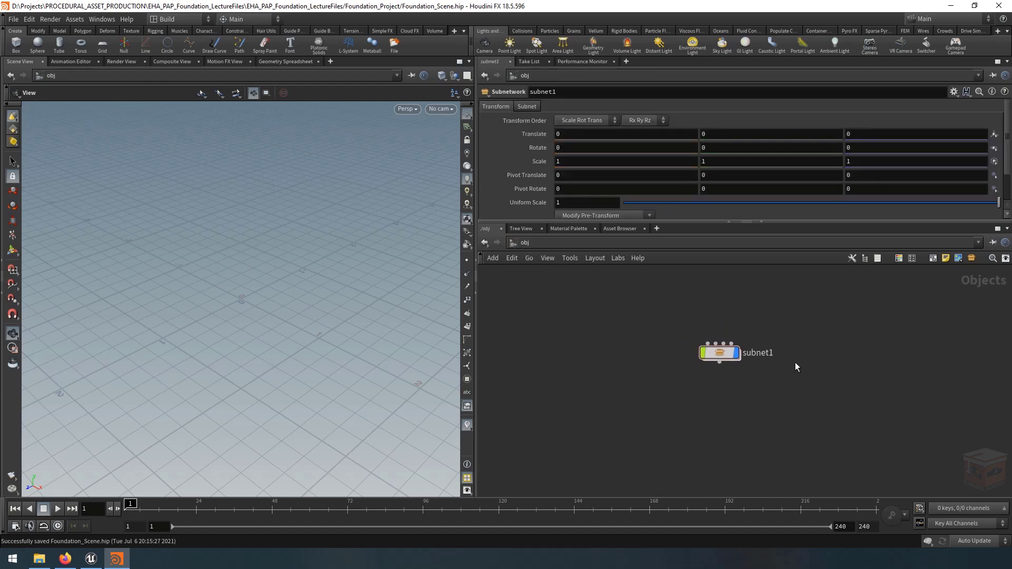
{"action": "double_click", "coordinate": [757, 353]}
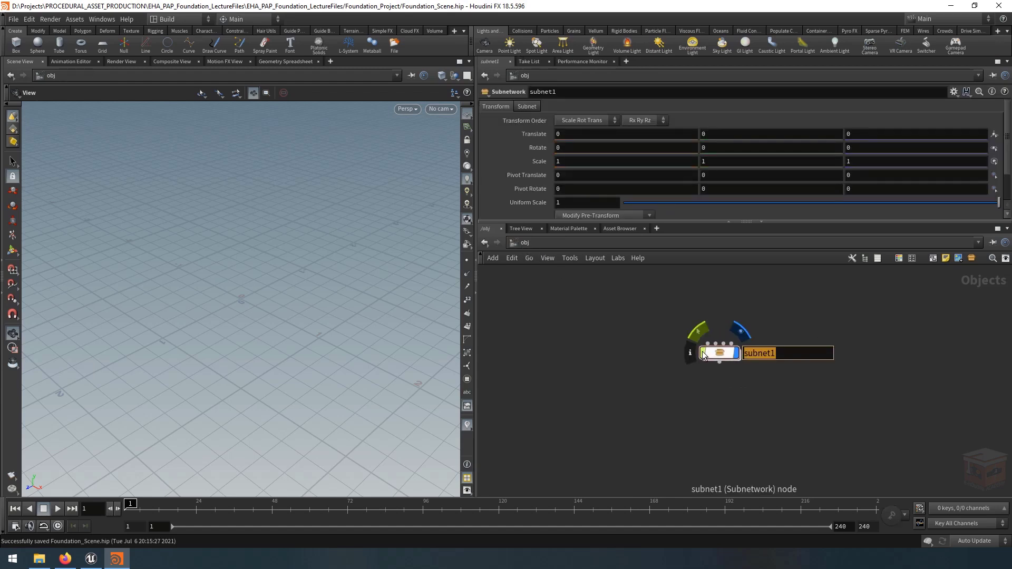
{"action": "type", "text": "STUD_TOOL_Foun"}
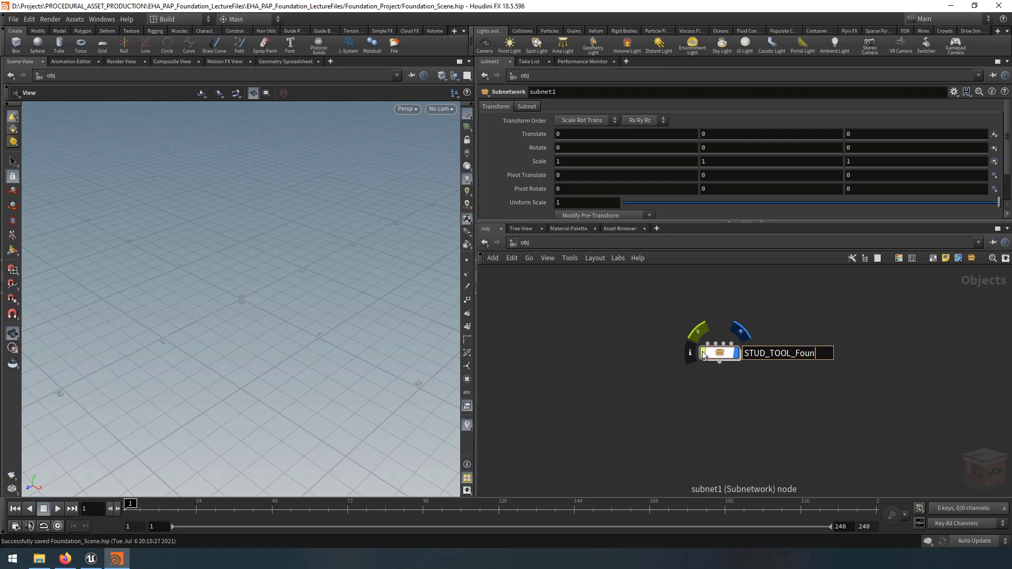
{"action": "type", "text": "dation_Building"}
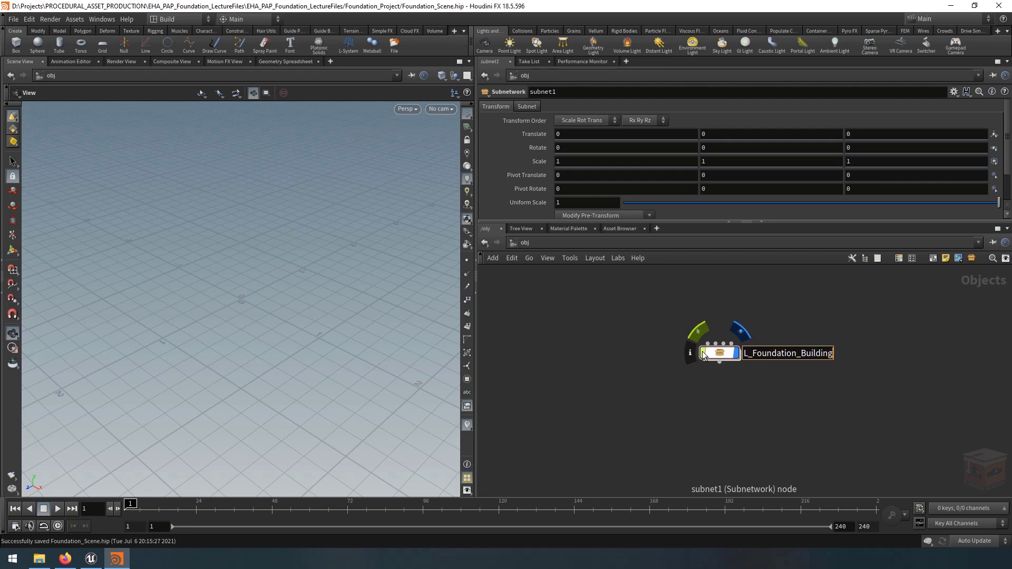
{"action": "key", "text": "Left"}
{"action": "key", "text": "Left"}
{"action": "key", "text": "Left"}
{"action": "key", "text": "BackSpace"}
{"action": "key", "text": "Return"}
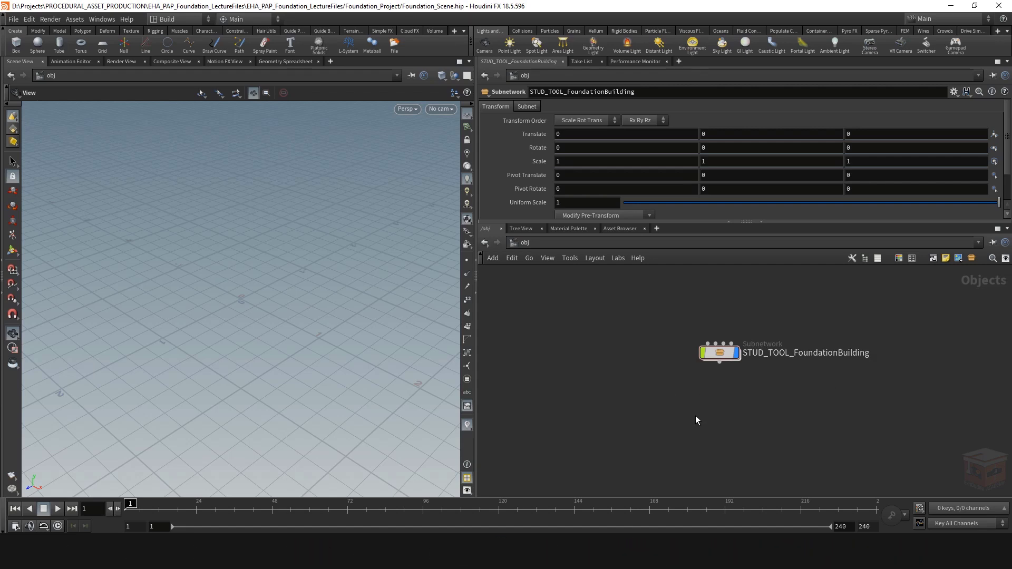
Add a Null node named thisIsTheFoundationProject as a camel-case example and delete it again
{"action": "middle_click_drag", "start_coordinate": [695, 416], "coordinate": [676, 401]}
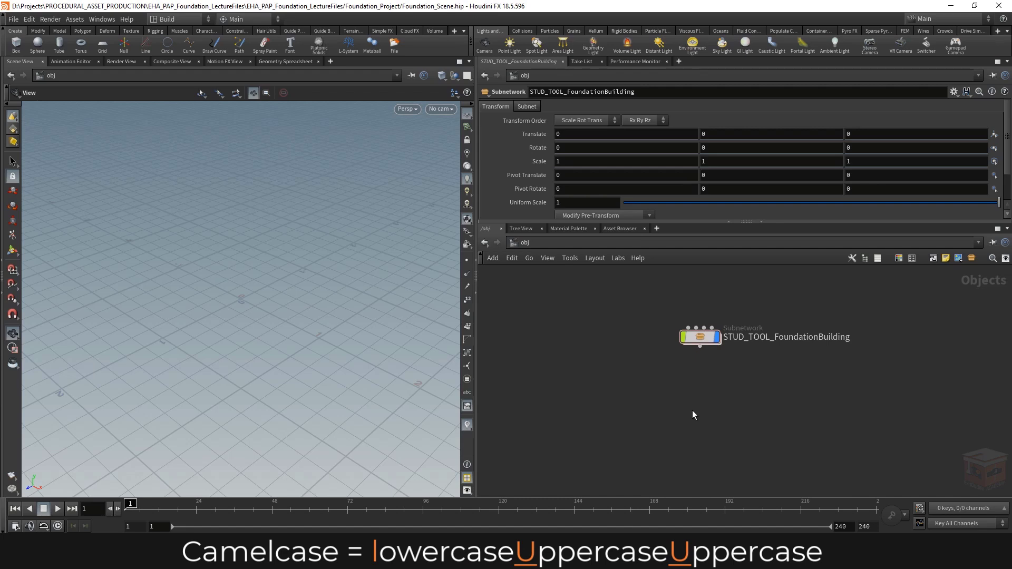
{"action": "key", "text": "Tab"}
{"action": "type", "text": "nu"}
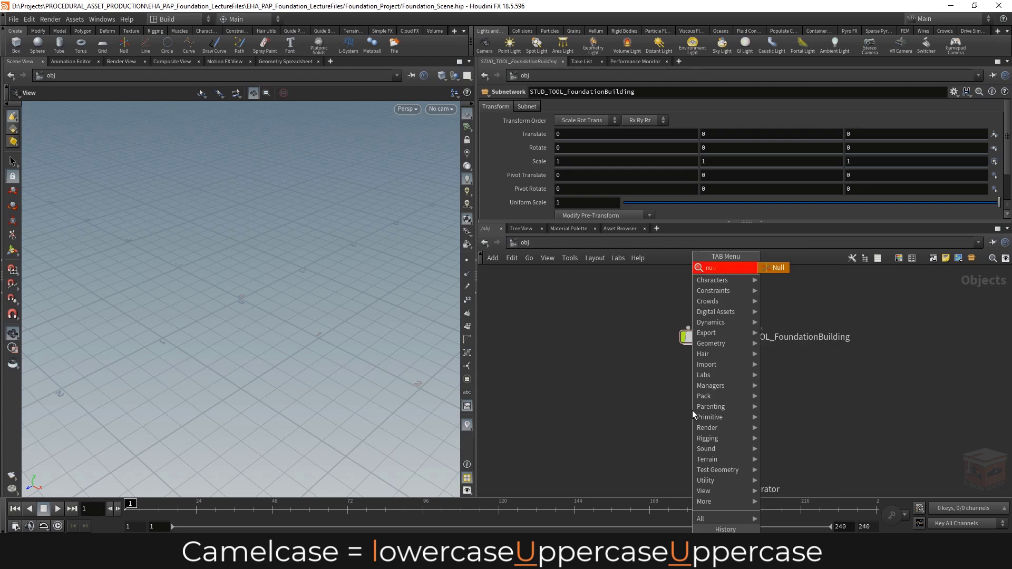
{"action": "key", "text": "Return"}
{"action": "left_click", "coordinate": [621, 403]}
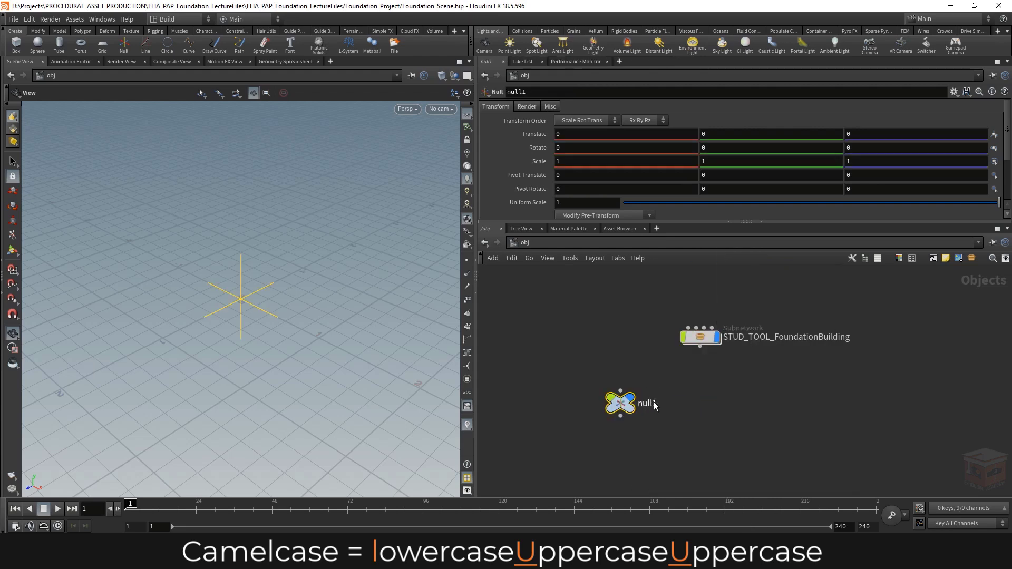
{"action": "double_click", "coordinate": [668, 406]}
{"action": "key", "text": "BackSpace"}
{"action": "key", "text": "BackSpace"}
{"action": "key", "text": "BackSpace"}
{"action": "key", "text": "BackSpace"}
{"action": "key", "text": "BackSpace"}
{"action": "type", "text": "t"}
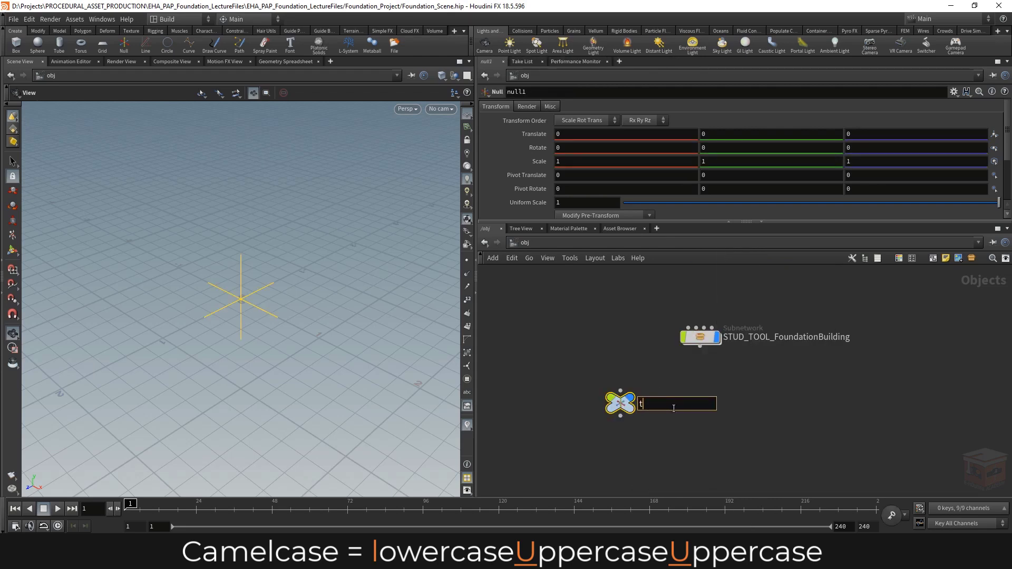
{"action": "type", "text": "hisIsTheFoundationProject"}
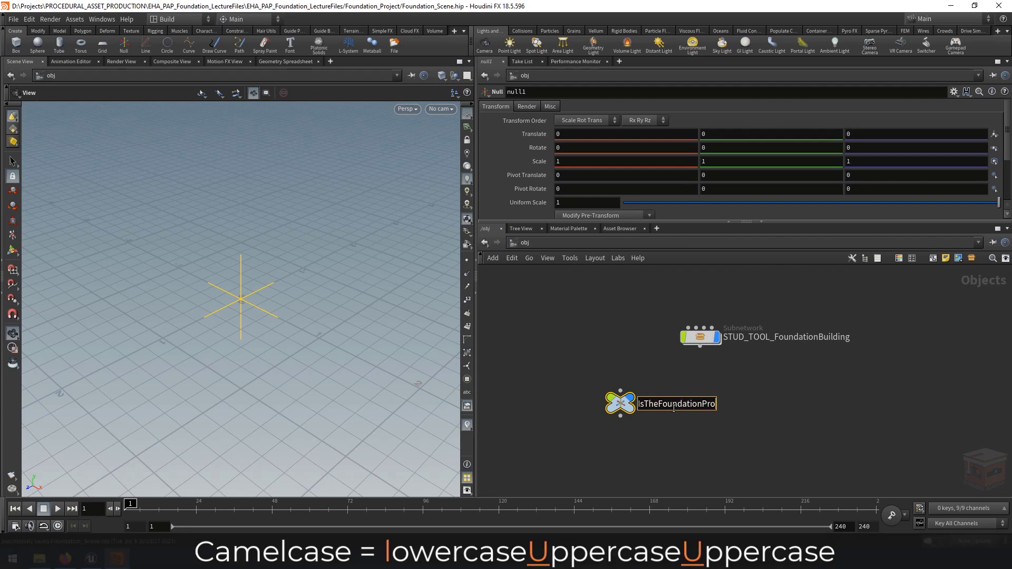
{"action": "key", "text": "Return"}
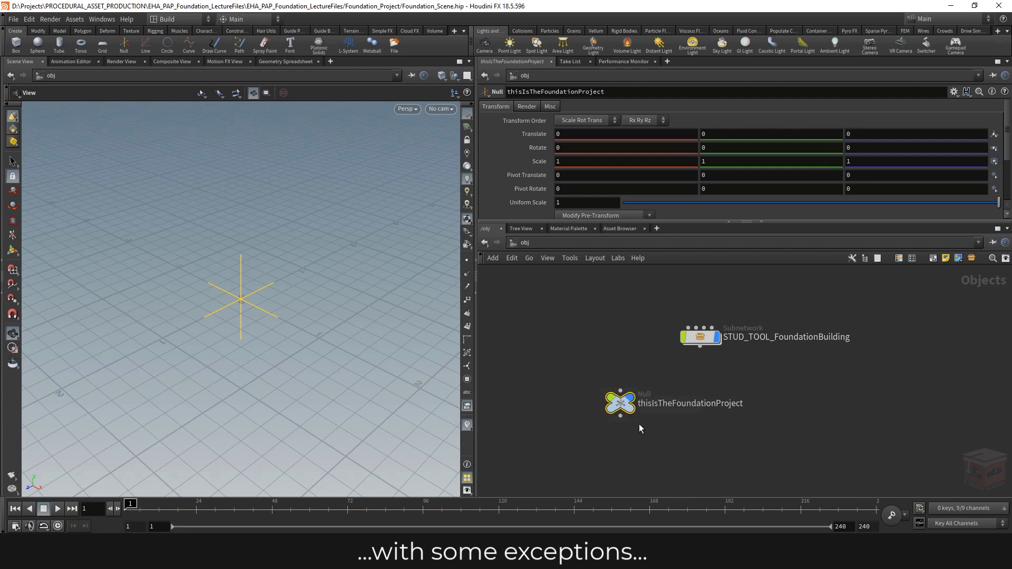
{"action": "key", "text": "Delete"}
{"action": "key", "text": "h"}
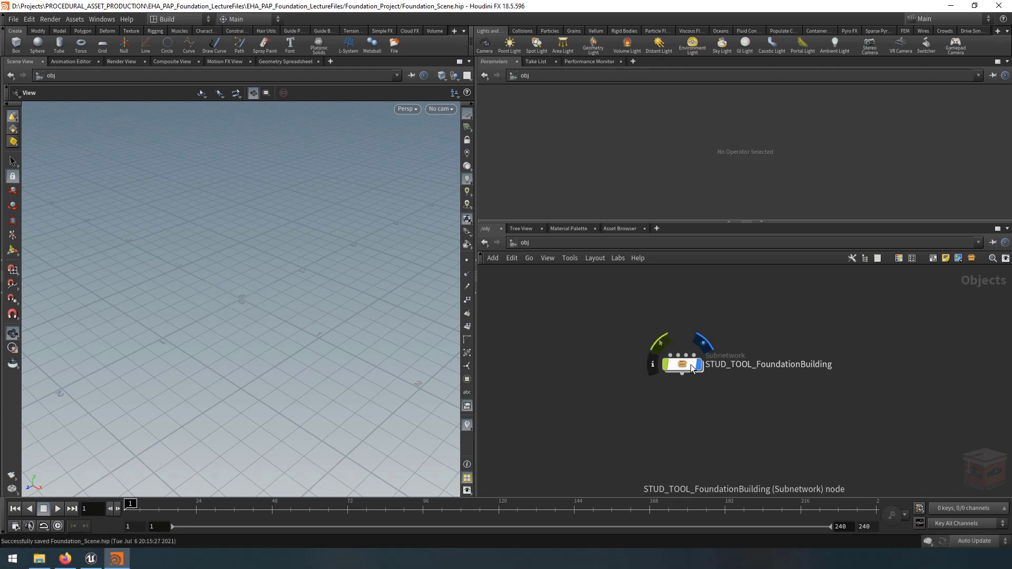
Reposition the STUD_TOOL_FoundationBuilding subnetwork in the network and start creating a digital asset from it
{"action": "left_click", "coordinate": [682, 367]}
{"action": "mouse_move", "coordinate": [679, 365]}
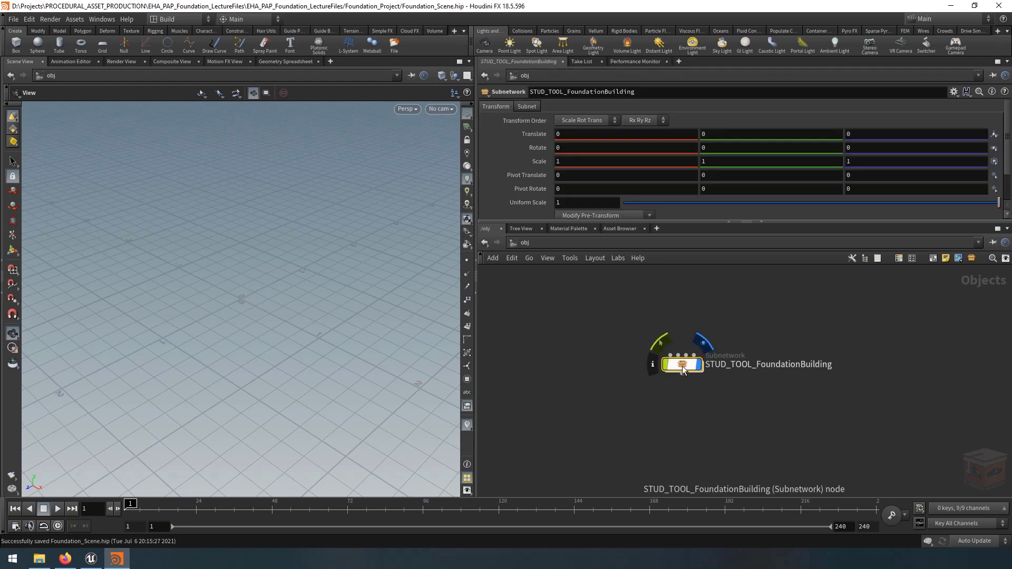
{"action": "left_click_drag", "start_coordinate": [685, 368], "coordinate": [636, 385]}
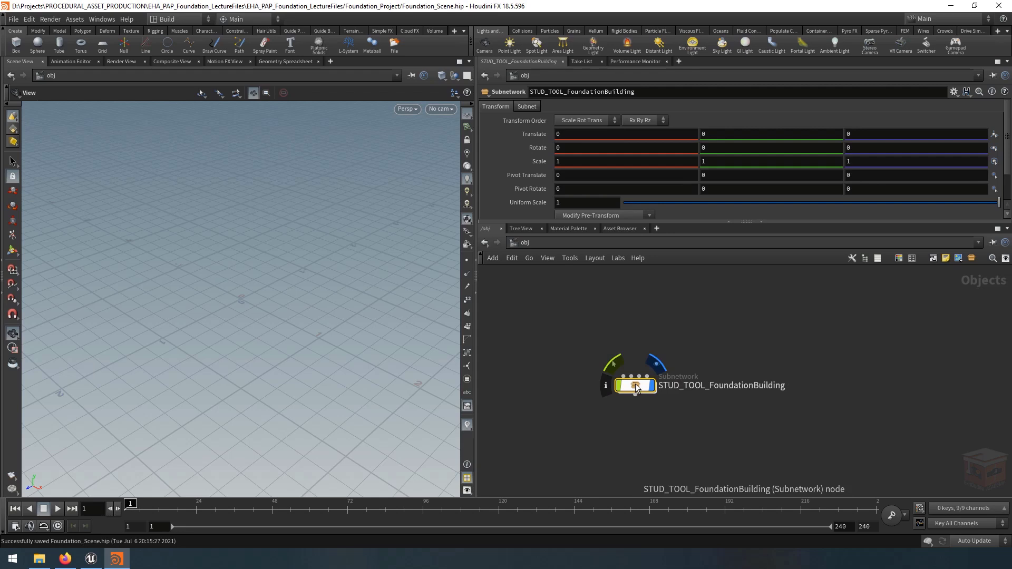
{"action": "right_click", "coordinate": [634, 383]}
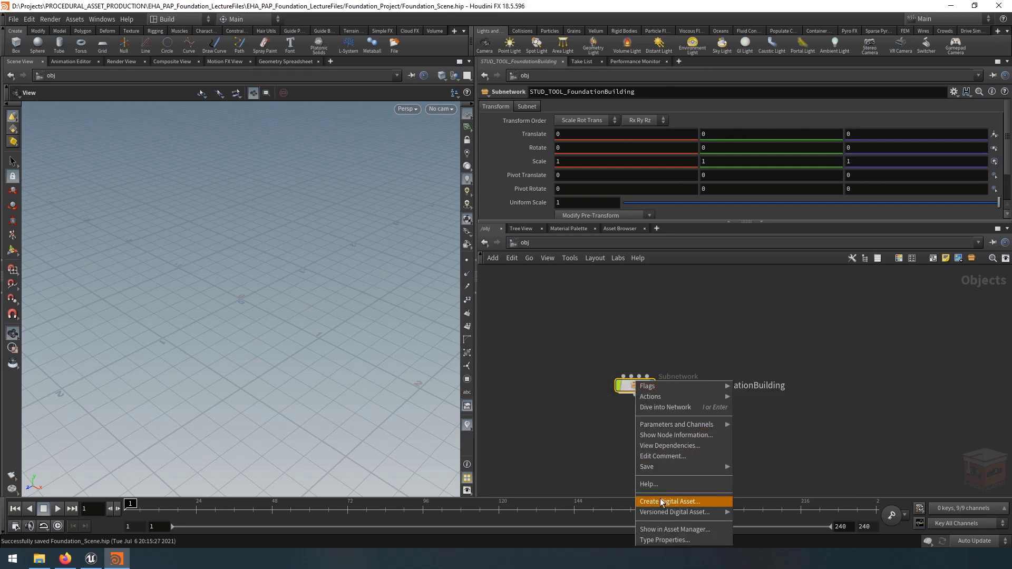
{"action": "left_click", "coordinate": [702, 501]}
{"action": "left_click_drag", "start_coordinate": [715, 457], "coordinate": [302, 169]}
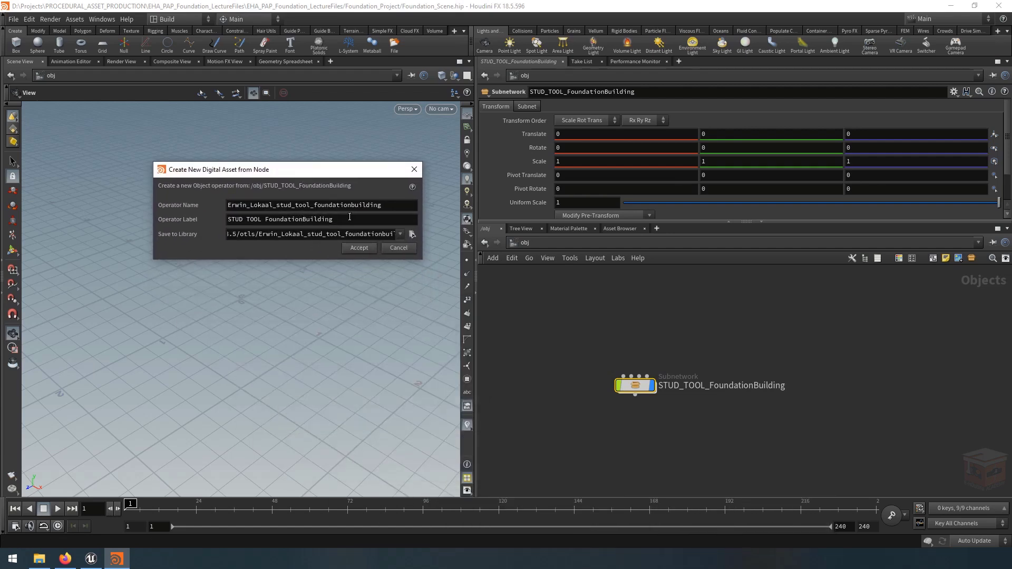
Set the new digital asset's operator name to STUD_TOOL_FoundationBuilding and widen the dialog to show the full library path
{"action": "left_click_drag", "start_coordinate": [352, 218], "coordinate": [228, 219]}
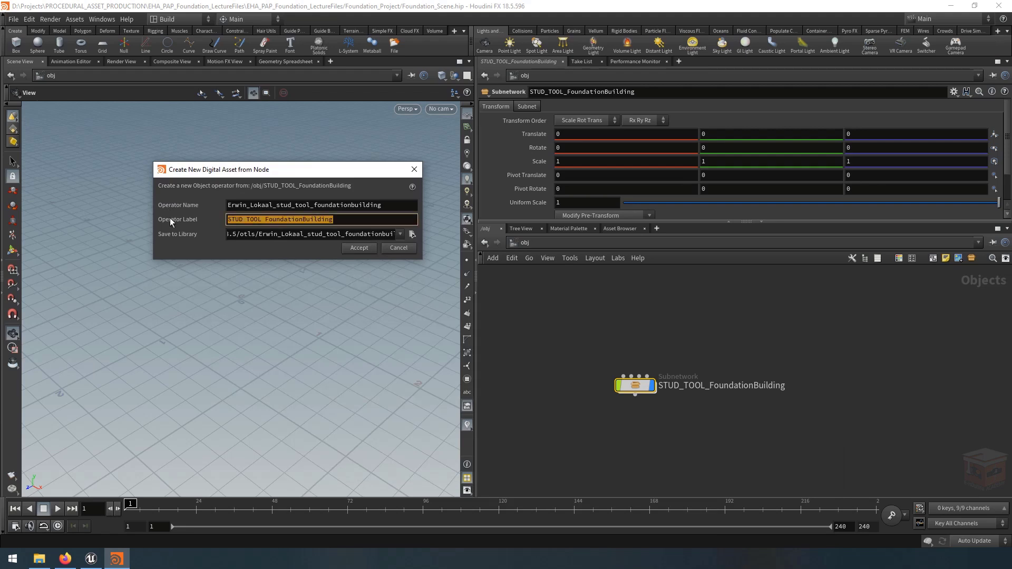
{"action": "double_click", "coordinate": [394, 205]}
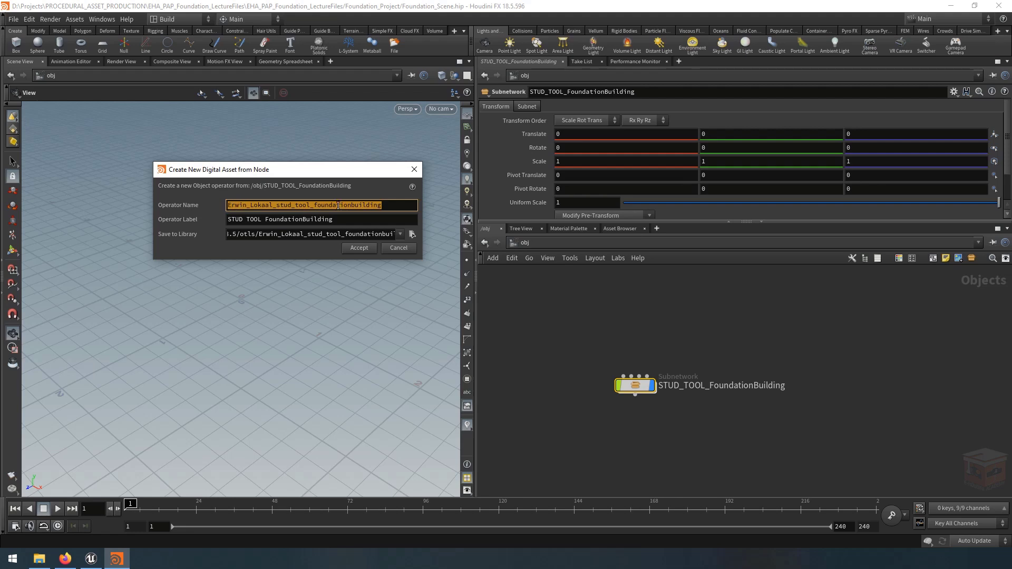
{"action": "type", "text": "STUD_TOOL_FoundationBuilding"}
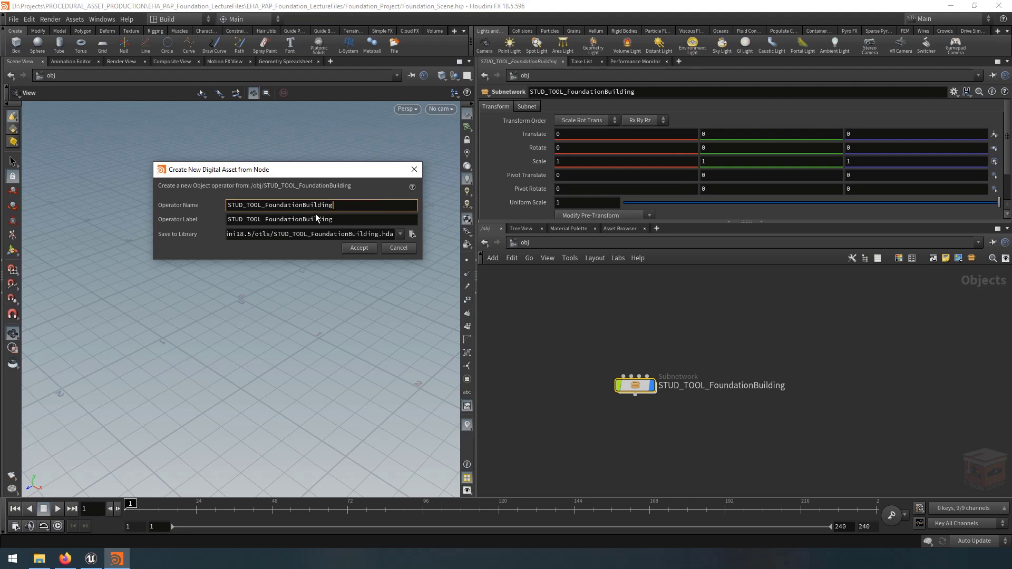
{"action": "left_click_drag", "start_coordinate": [242, 205], "coordinate": [266, 205]}
{"action": "left_click", "coordinate": [354, 204]}
{"action": "left_click_drag", "start_coordinate": [422, 210], "coordinate": [504, 211]}
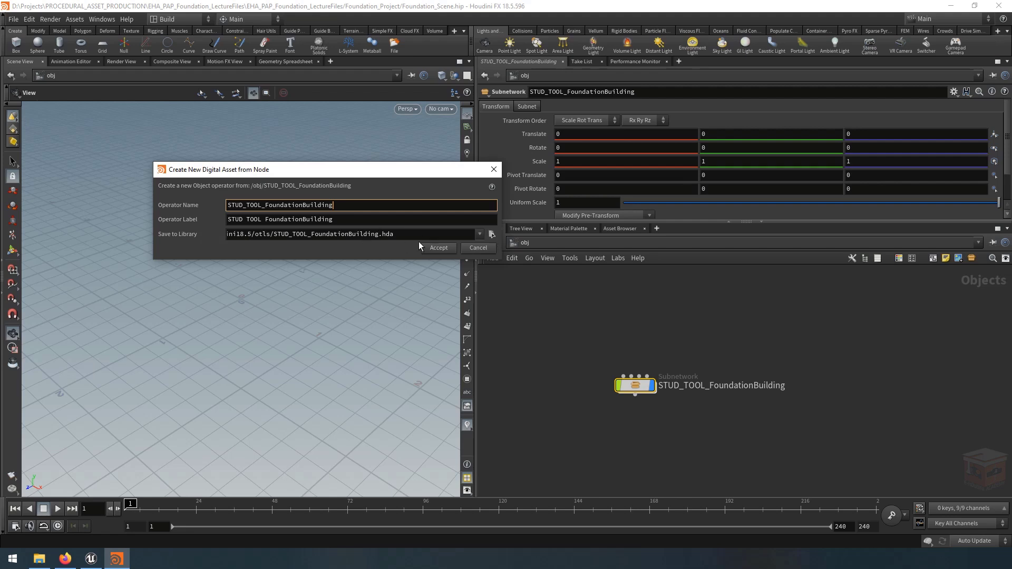
Browse for the asset's library save location and choose the project's $JOB/hda folder
{"action": "left_click_drag", "start_coordinate": [419, 235], "coordinate": [178, 244]}
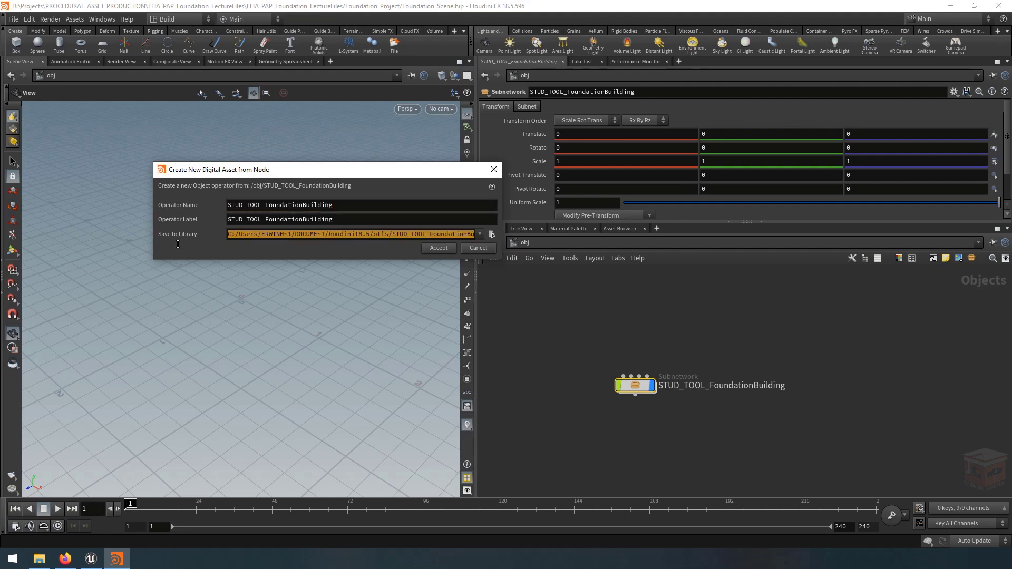
{"action": "left_click", "coordinate": [492, 235]}
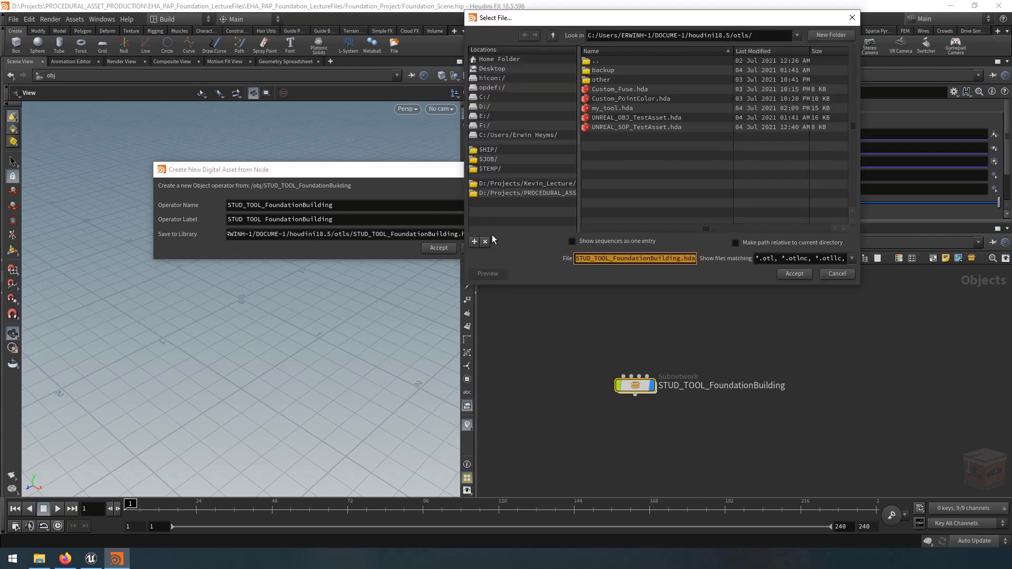
{"action": "left_click_drag", "start_coordinate": [638, 20], "coordinate": [371, 114]}
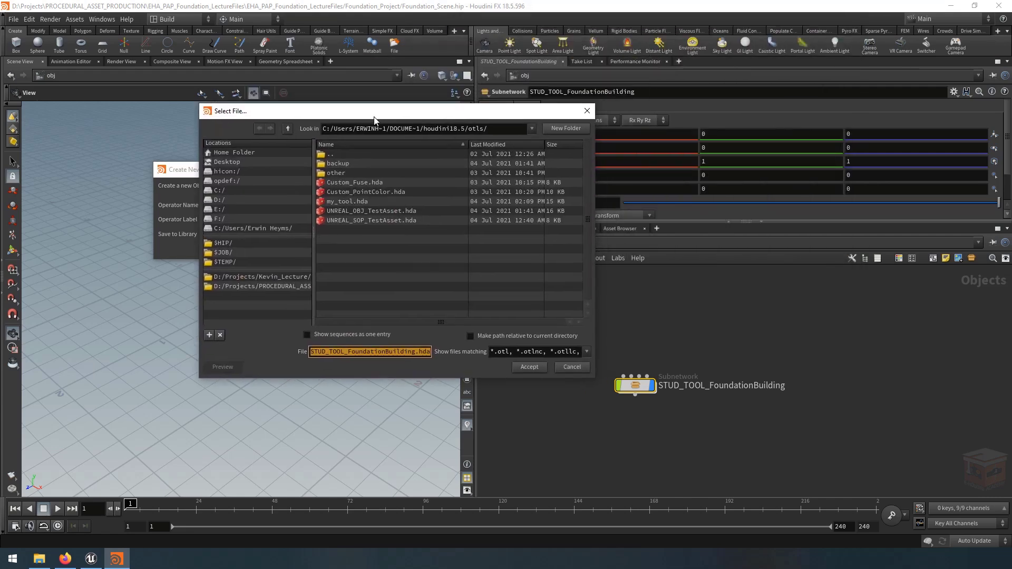
{"action": "left_click", "coordinate": [229, 253]}
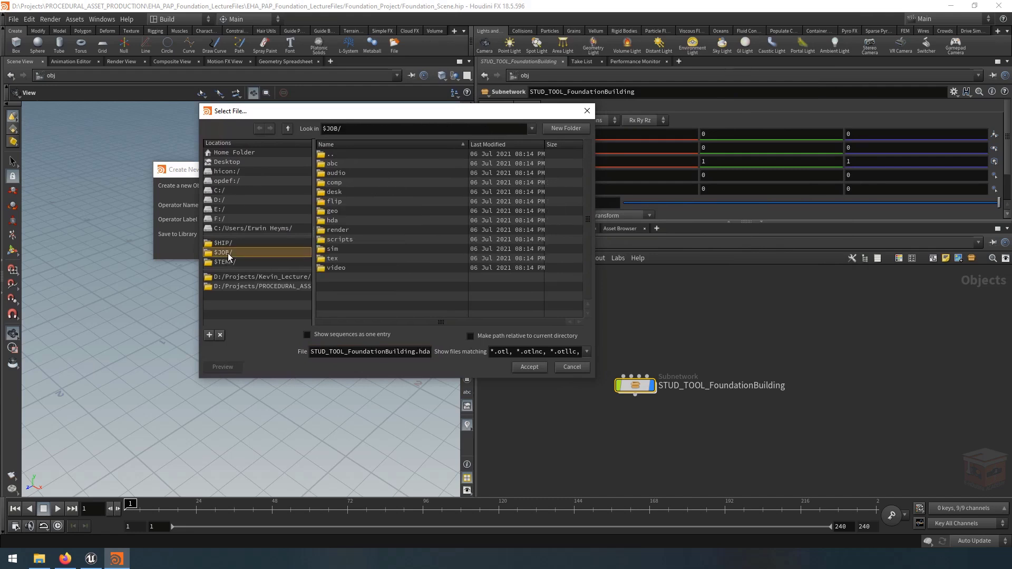
{"action": "double_click", "coordinate": [346, 221]}
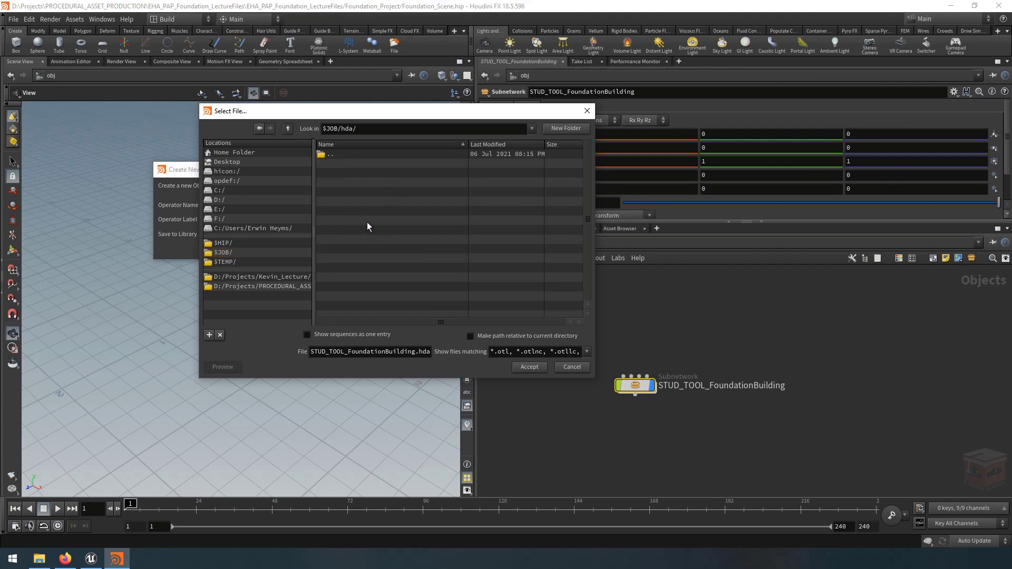
Review the asset file formats, keep STUD_TOOL_FoundationBuilding.hda as the library file name, and create the digital asset
{"action": "left_click", "coordinate": [413, 352]}
{"action": "left_click_drag", "start_coordinate": [314, 353], "coordinate": [441, 355]}
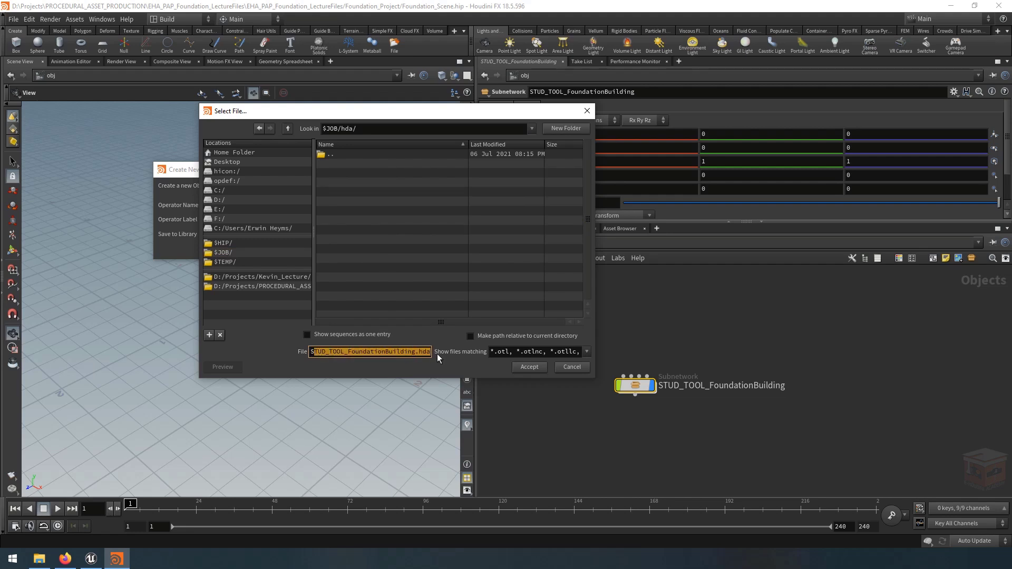
{"action": "left_click", "coordinate": [344, 351]}
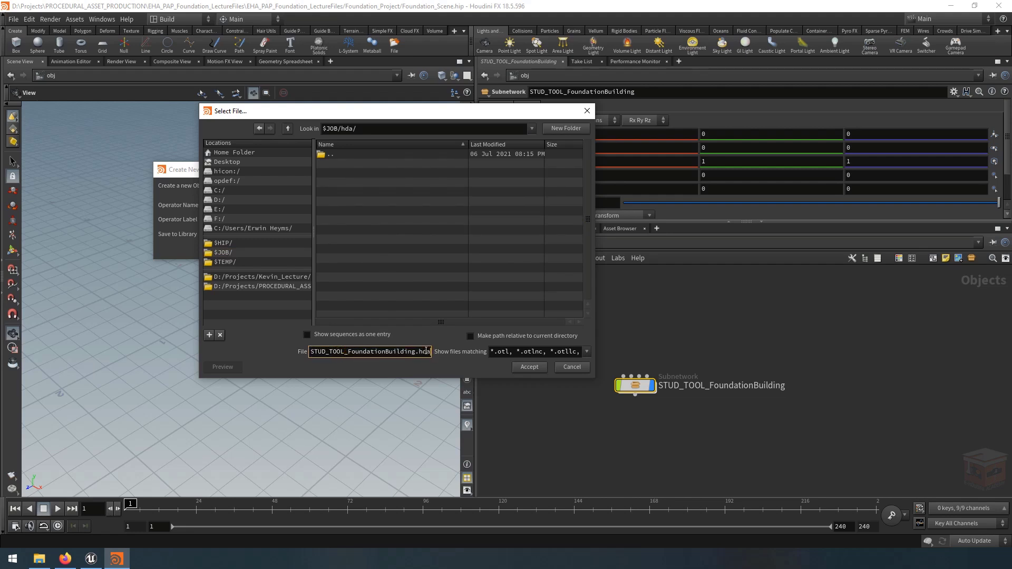
{"action": "left_click", "coordinate": [588, 353]}
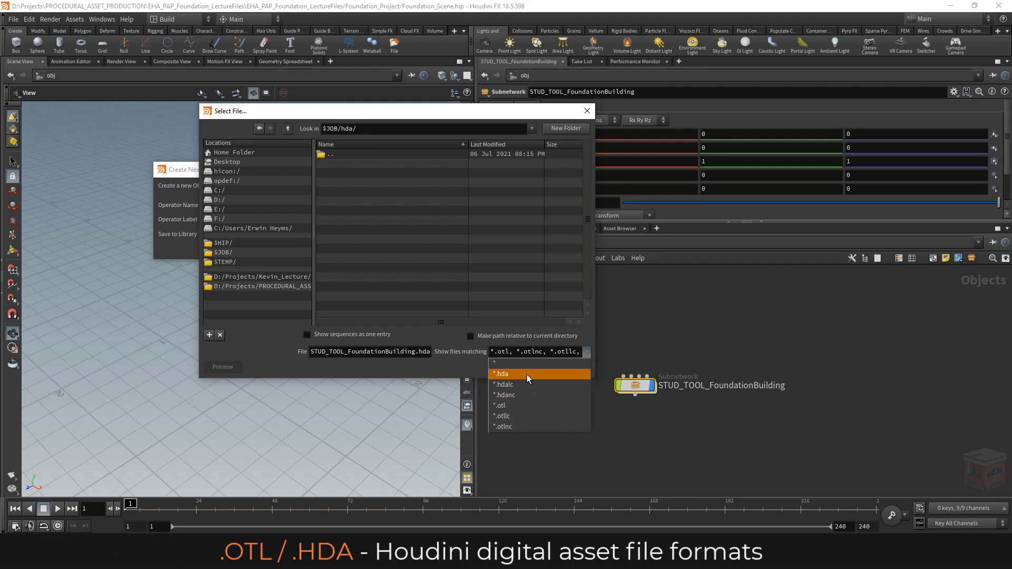
{"action": "left_click", "coordinate": [590, 352]}
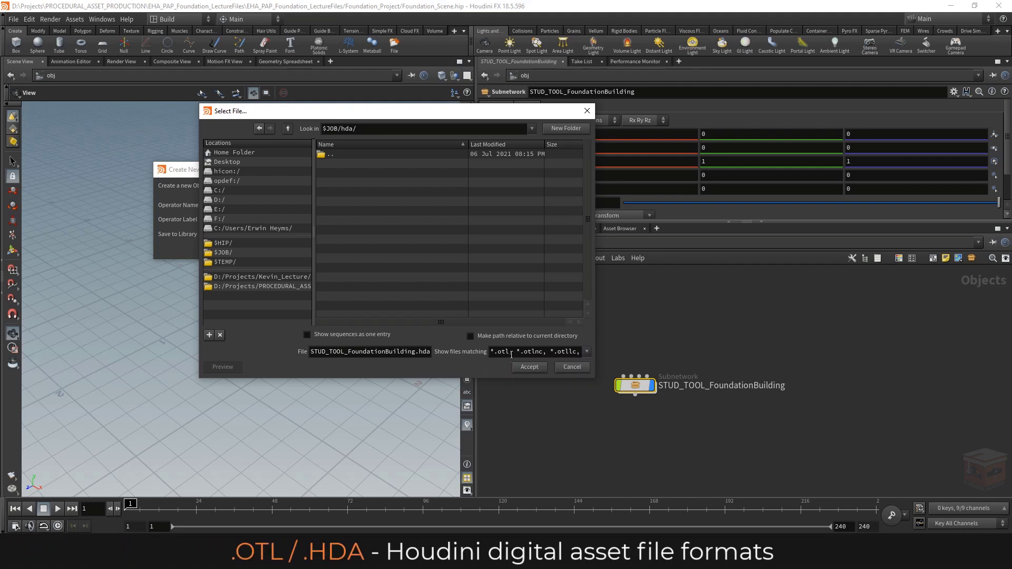
{"action": "left_click_drag", "start_coordinate": [415, 351], "coordinate": [439, 359]}
{"action": "left_click", "coordinate": [420, 352]}
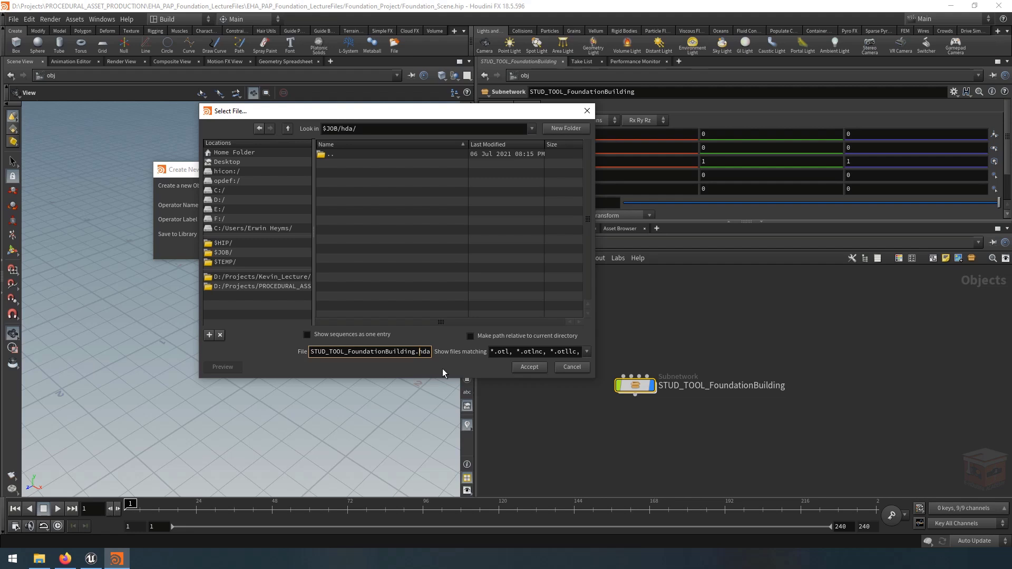
{"action": "left_click", "coordinate": [530, 368]}
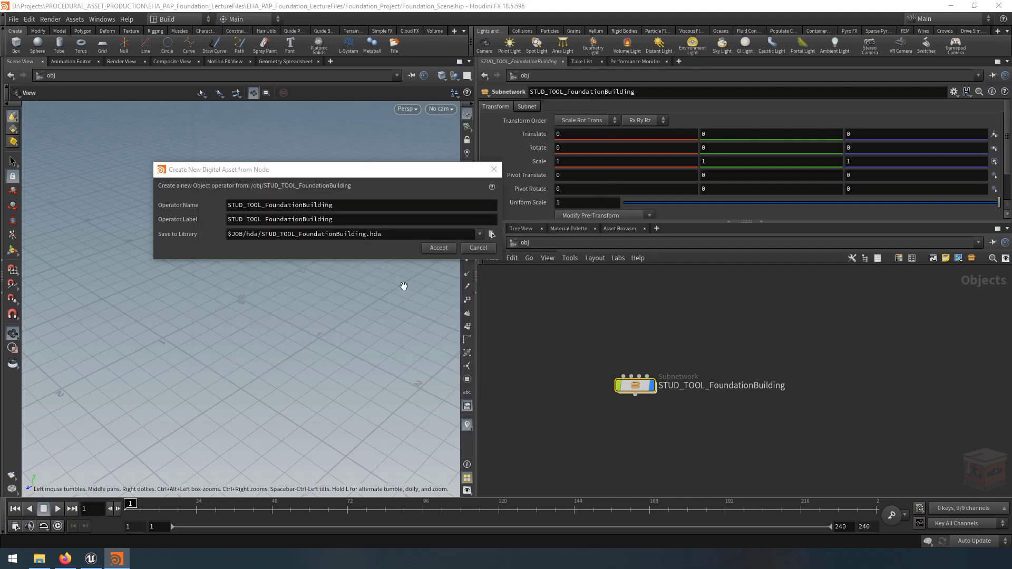
{"action": "left_click", "coordinate": [438, 248]}
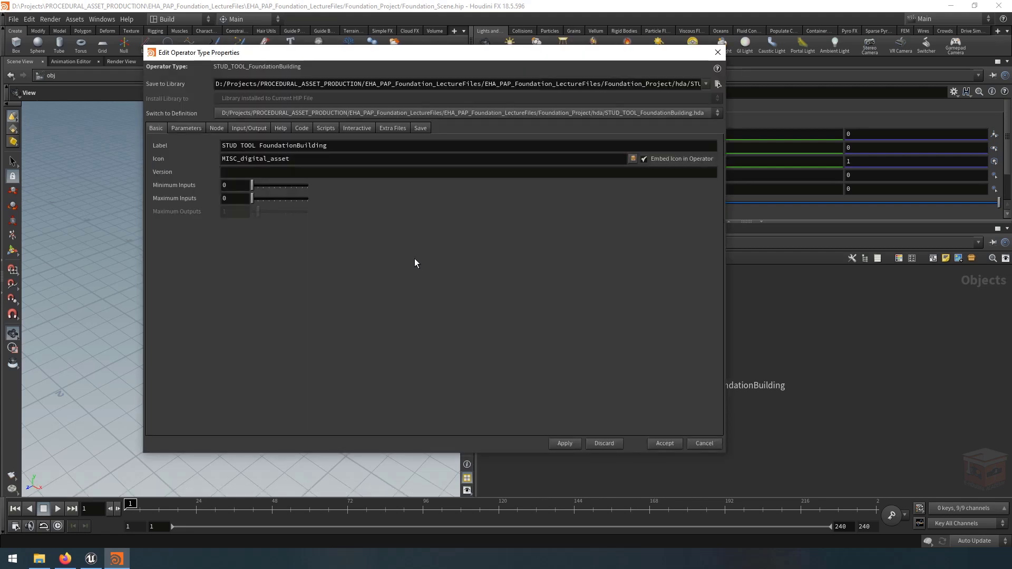
Switch to File Explorer and check the project's hda folder for the saved STUD_TOOL_FoundationBuilding.hda file
{"action": "left_click", "coordinate": [39, 559]}
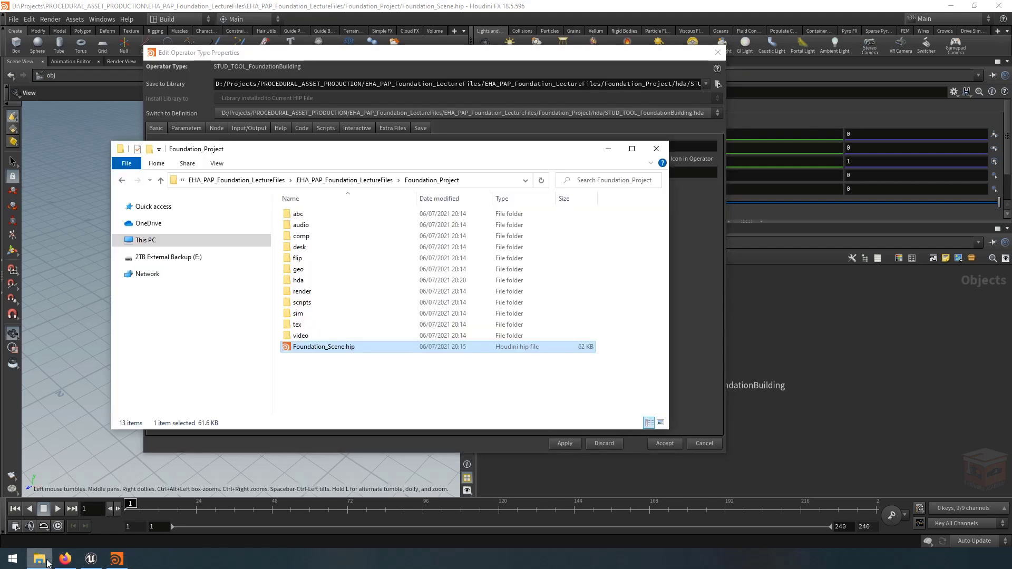
{"action": "double_click", "coordinate": [328, 281]}
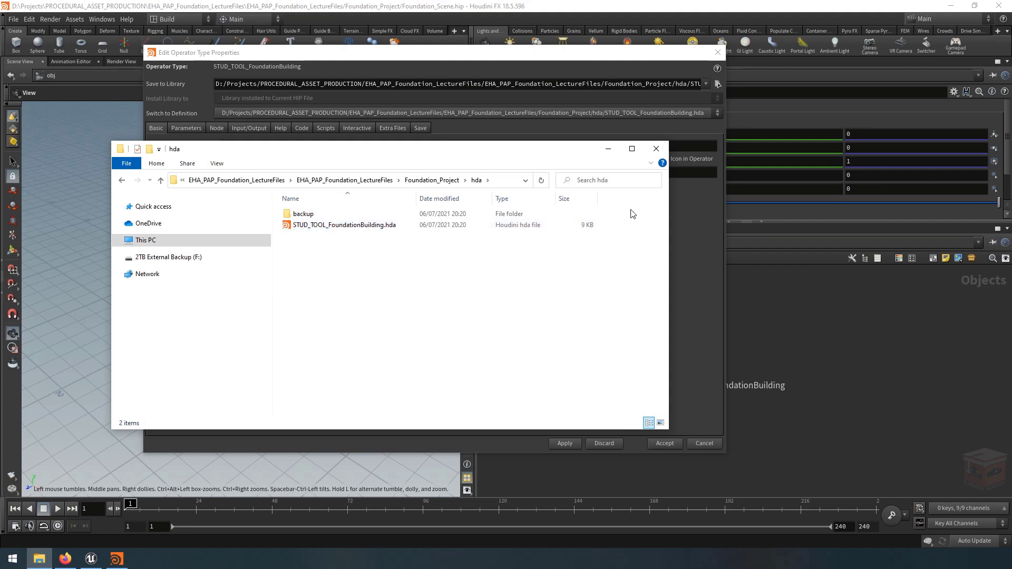
{"action": "left_click", "coordinate": [610, 151]}
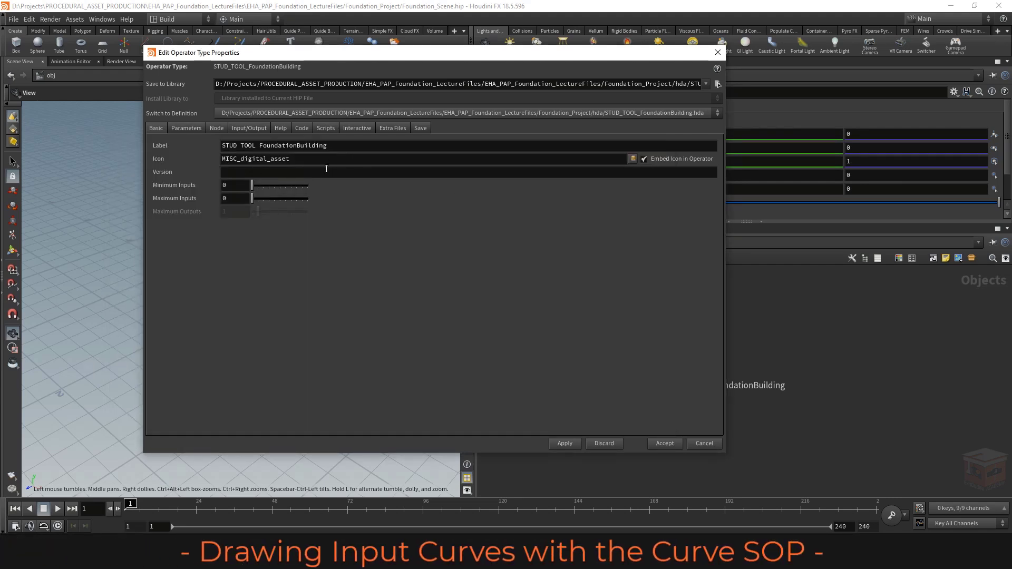
Make room beside the type properties window, then set the asset's minimum and maximum inputs to 1 and apply the change
{"action": "left_click_drag", "start_coordinate": [598, 57], "coordinate": [473, 66]}
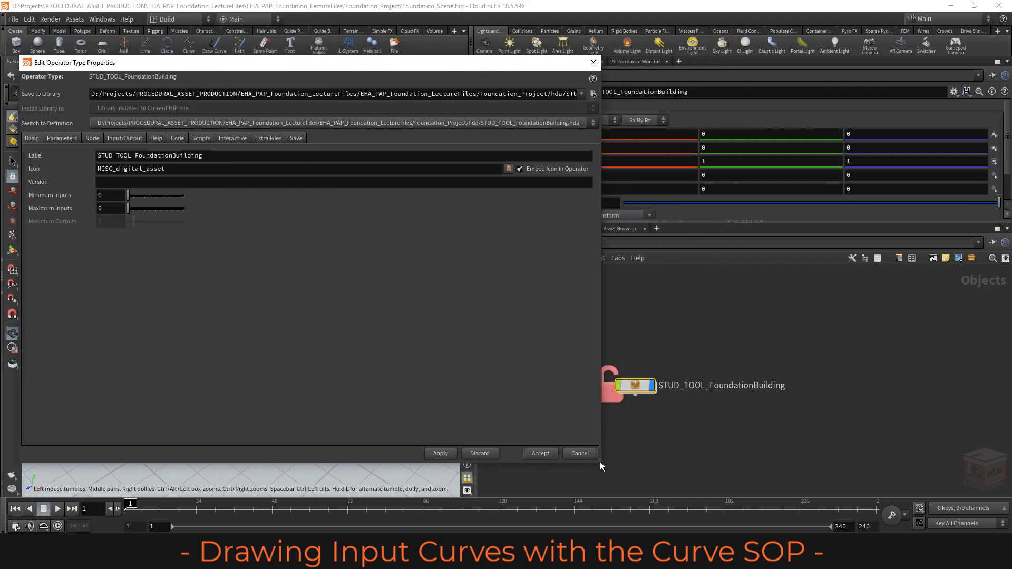
{"action": "left_click_drag", "start_coordinate": [600, 462], "coordinate": [396, 458]}
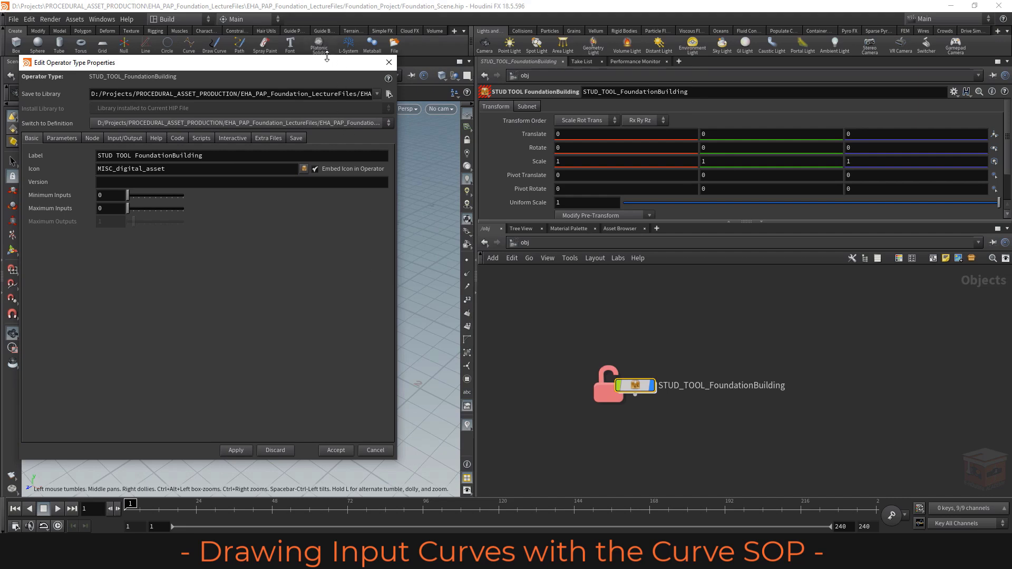
{"action": "left_click_drag", "start_coordinate": [326, 61], "coordinate": [372, 62]}
{"action": "scroll", "coordinate": [642, 386], "scroll_direction": "up", "scroll_amount": 4}
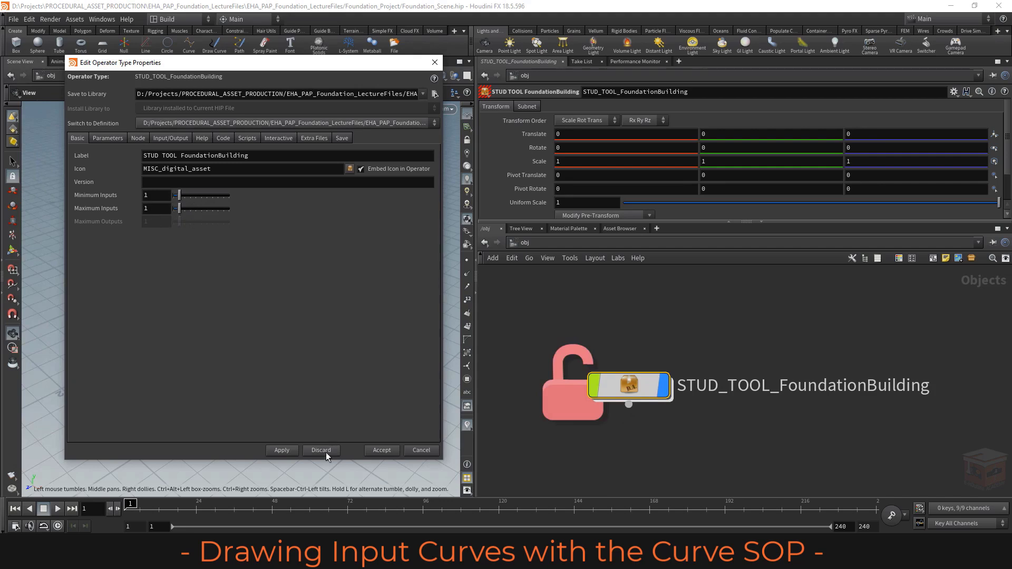
{"action": "left_click", "coordinate": [283, 450]}
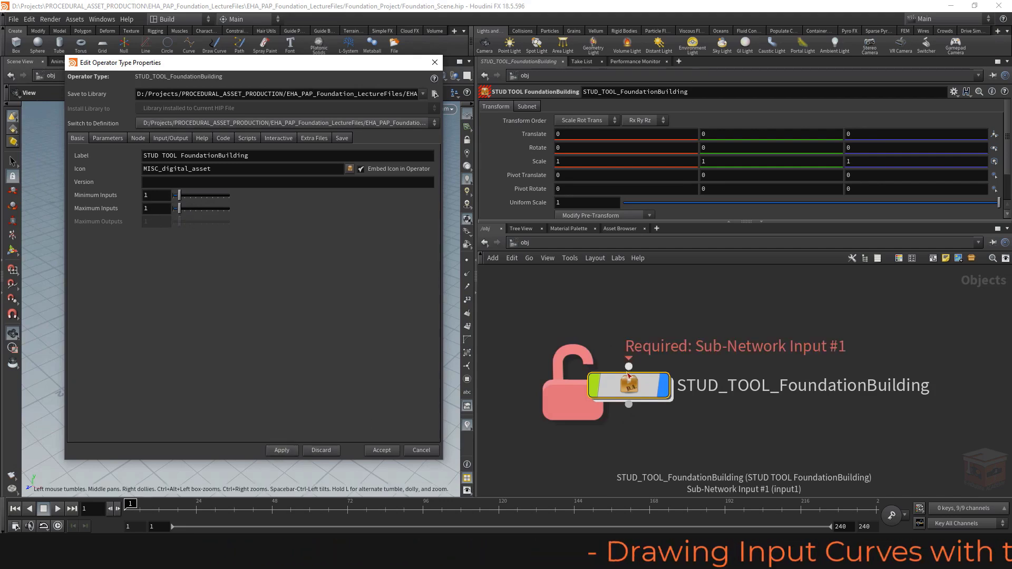
Add a Geometry node above the building tool asset at the obj level and display the network tree
{"action": "scroll", "coordinate": [685, 298], "scroll_direction": "down", "scroll_amount": 3}
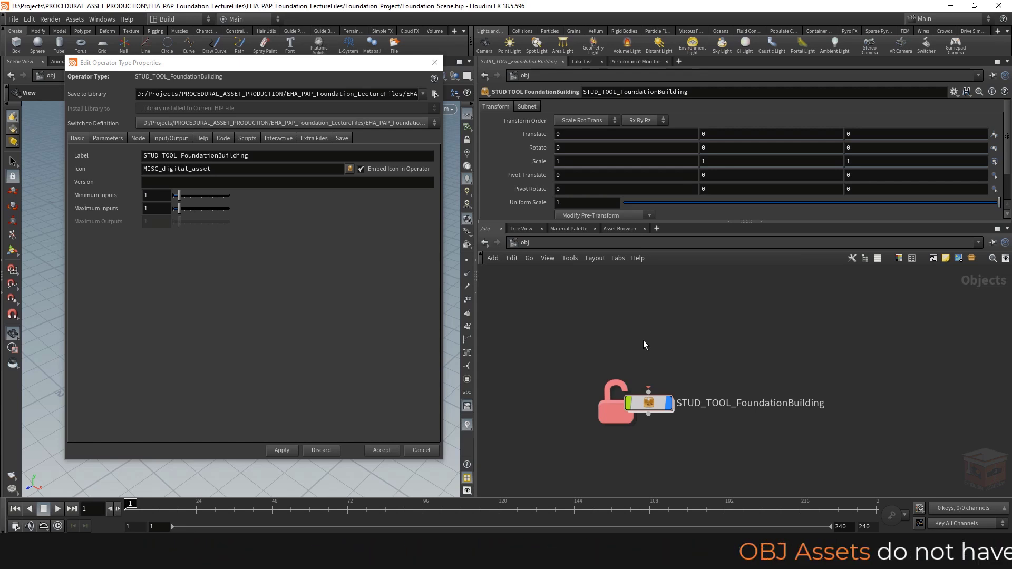
{"action": "key", "text": "Tab"}
{"action": "type", "text": "geo"}
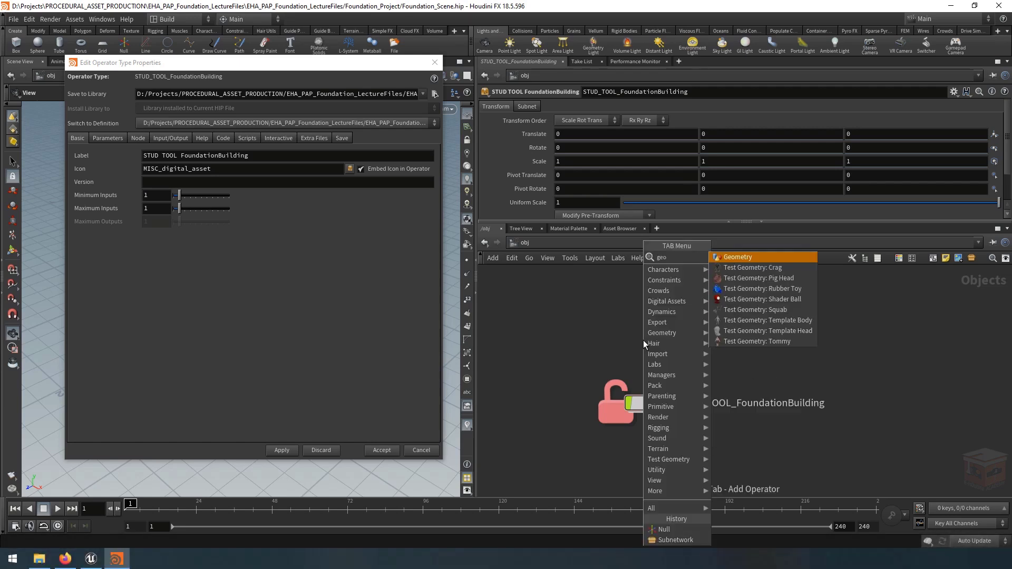
{"action": "key", "text": "Return"}
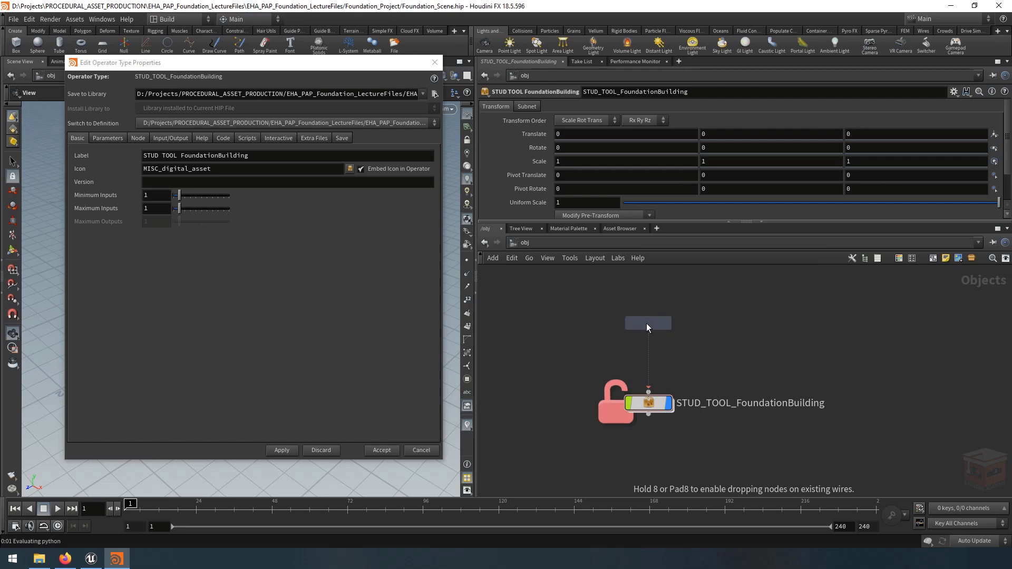
{"action": "left_click", "coordinate": [647, 323]}
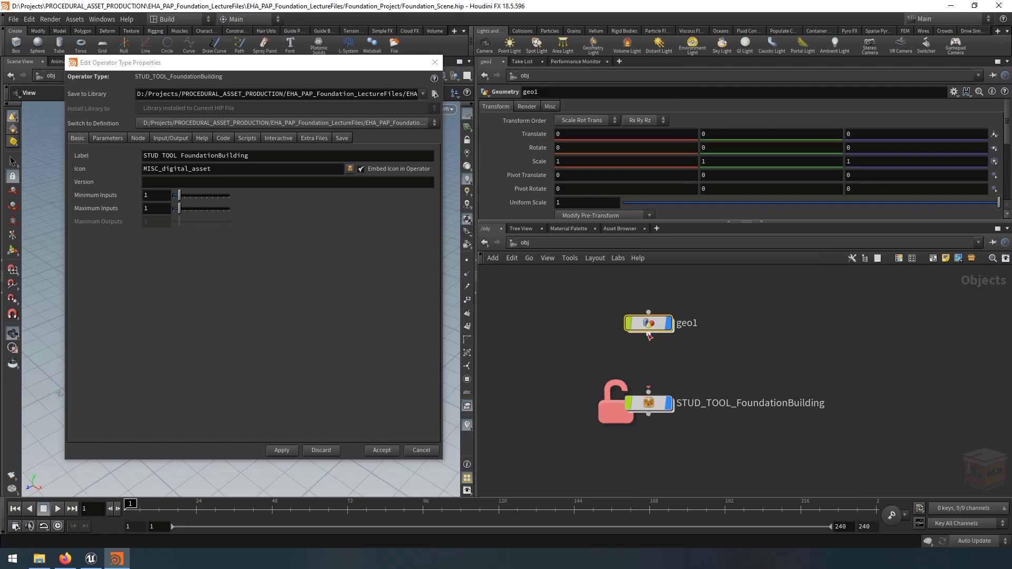
{"action": "left_click", "coordinate": [866, 258]}
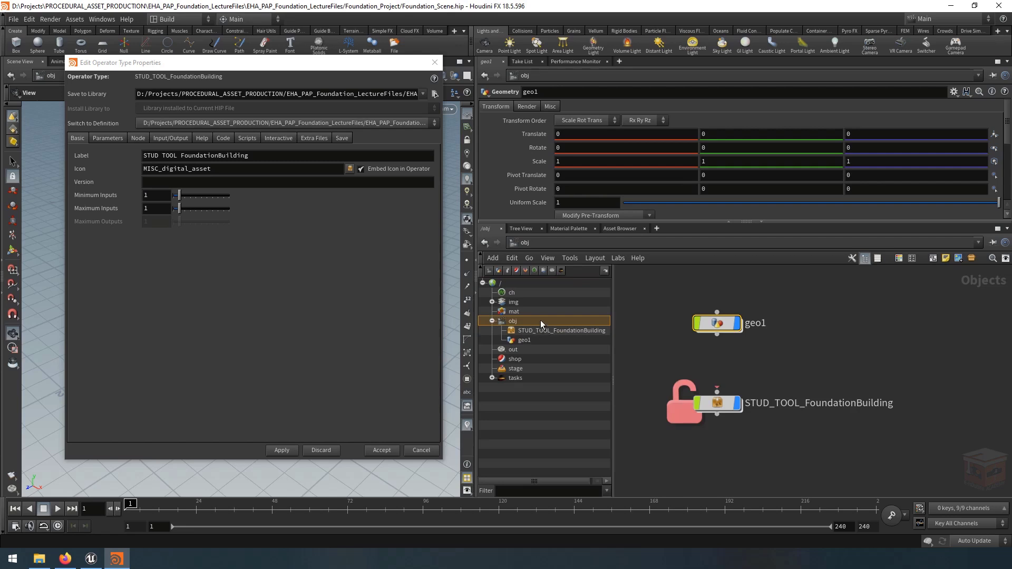
Rename the Geometry node buildingShape and go inside its network
{"action": "double_click", "coordinate": [751, 324]}
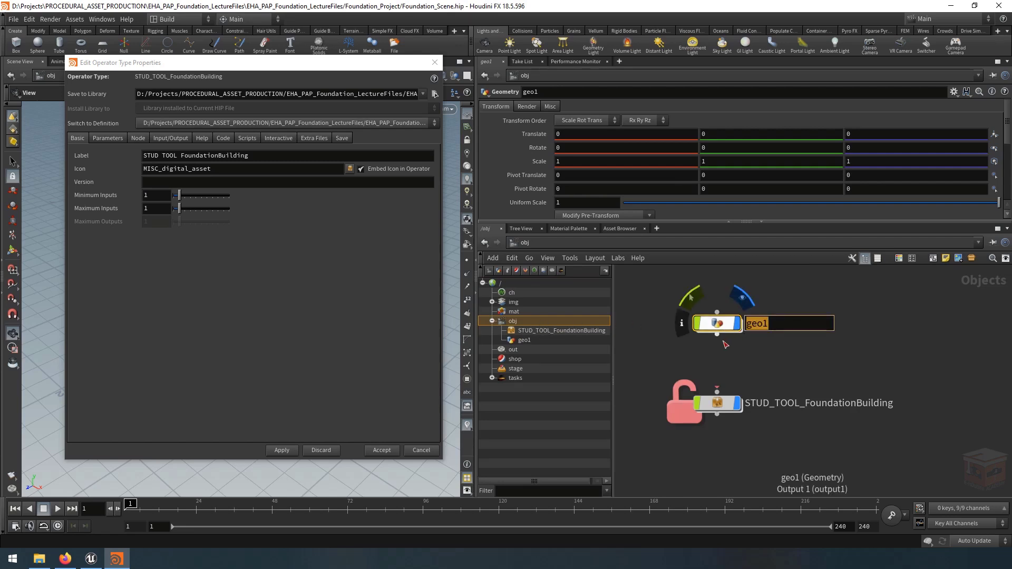
{"action": "type", "text": "buildingSahape"}
{"action": "key", "text": "Return"}
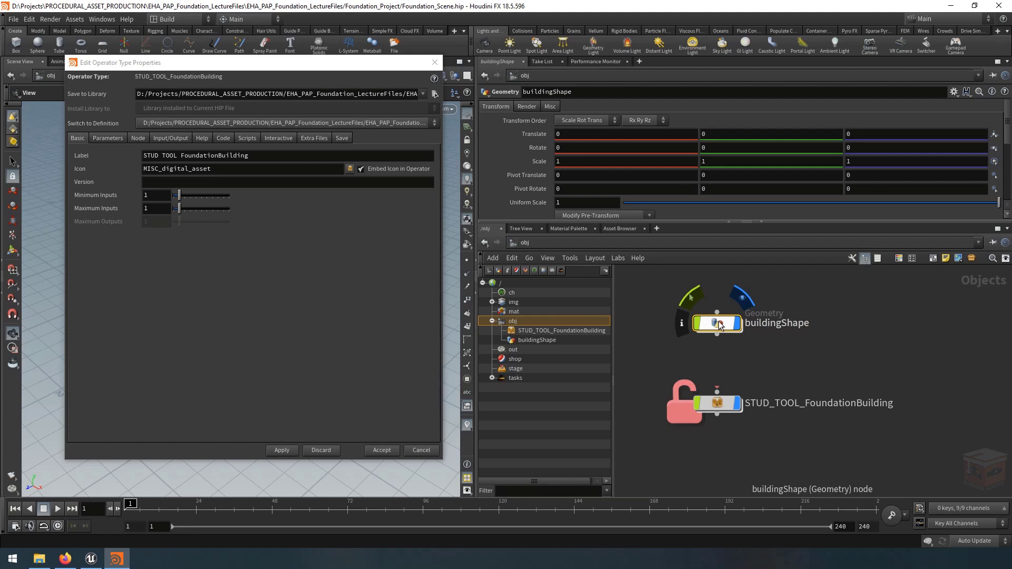
{"action": "double_click", "coordinate": [719, 321]}
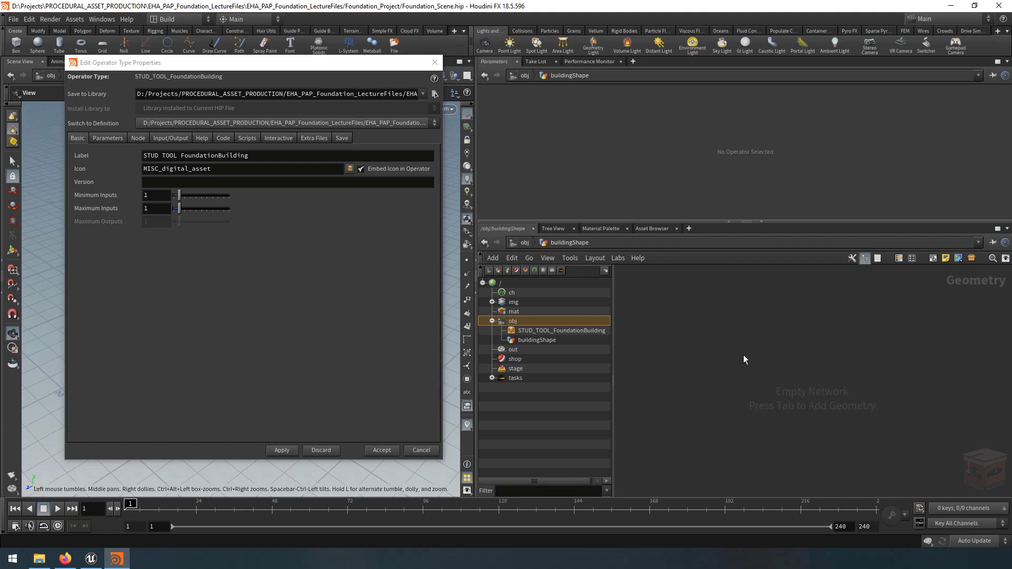
Add a Curve node inside the buildingShape network and close the operator type properties window
{"action": "key", "text": "Tab"}
{"action": "type", "text": "curve"}
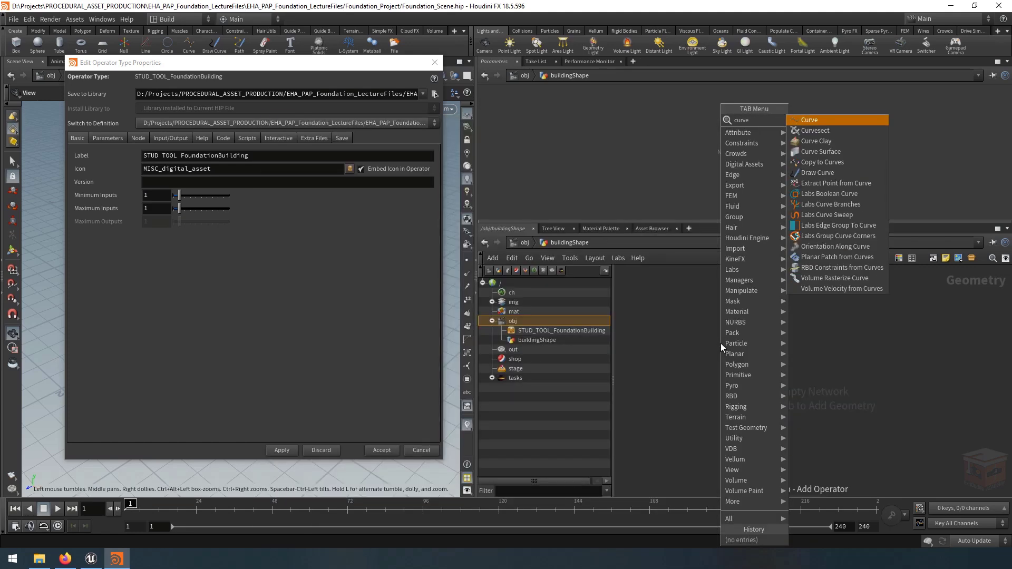
{"action": "key", "text": "Return"}
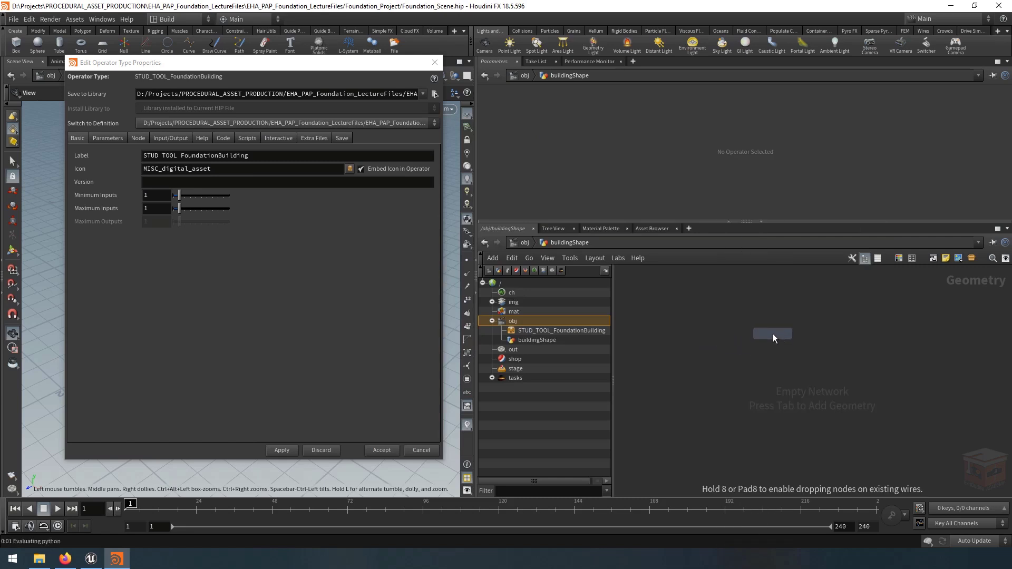
{"action": "left_click", "coordinate": [771, 334]}
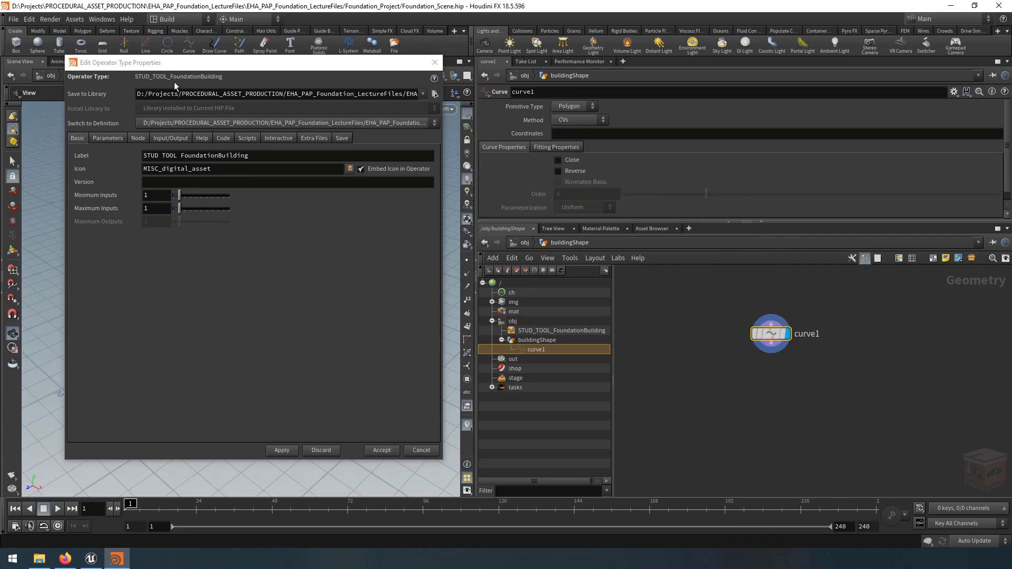
{"action": "left_click", "coordinate": [434, 62]}
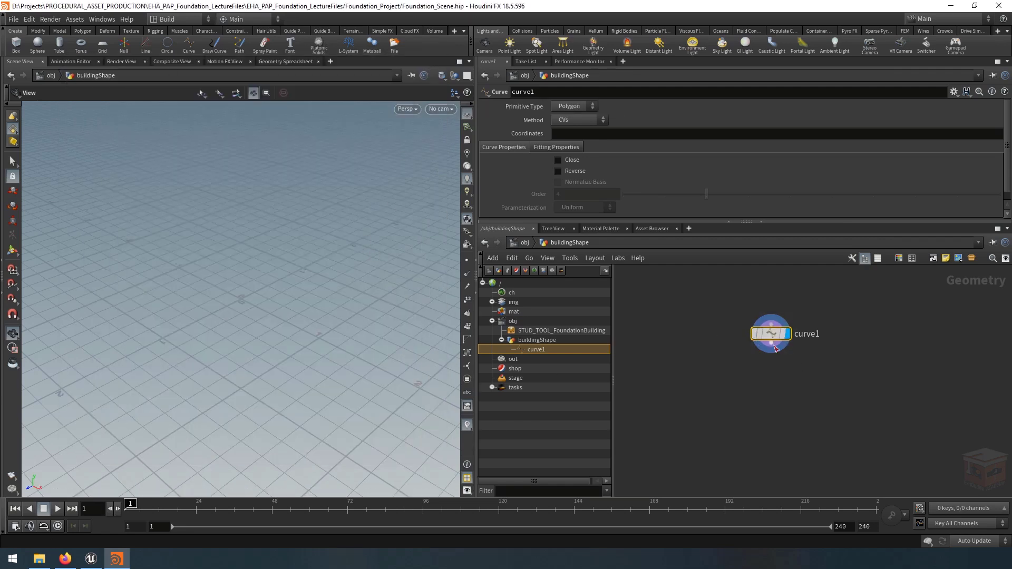
Enlarge the parameter area so that all settings of the curve node fit
{"action": "mouse_move", "coordinate": [773, 336]}
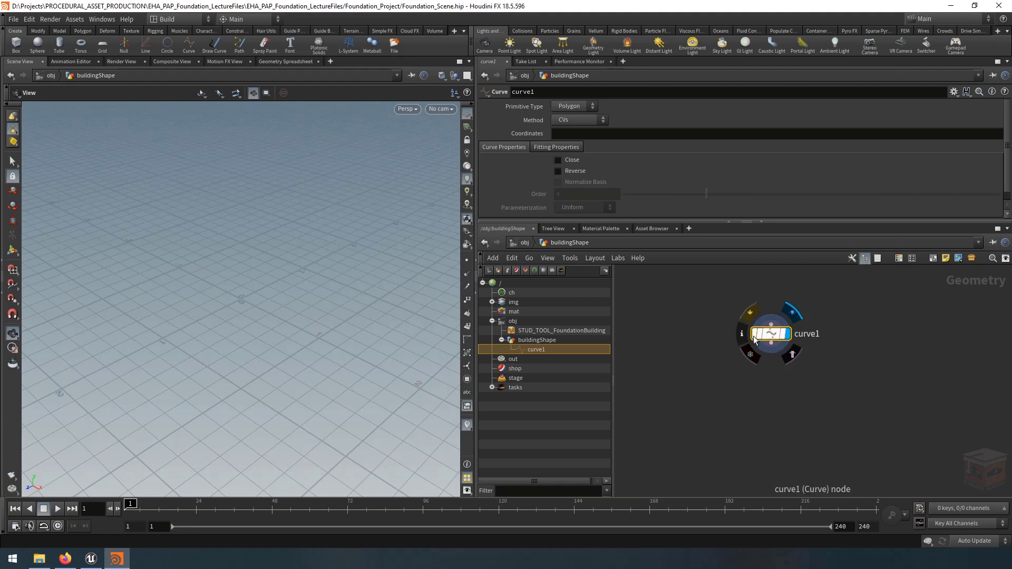
{"action": "left_click_drag", "start_coordinate": [754, 337], "coordinate": [756, 340]}
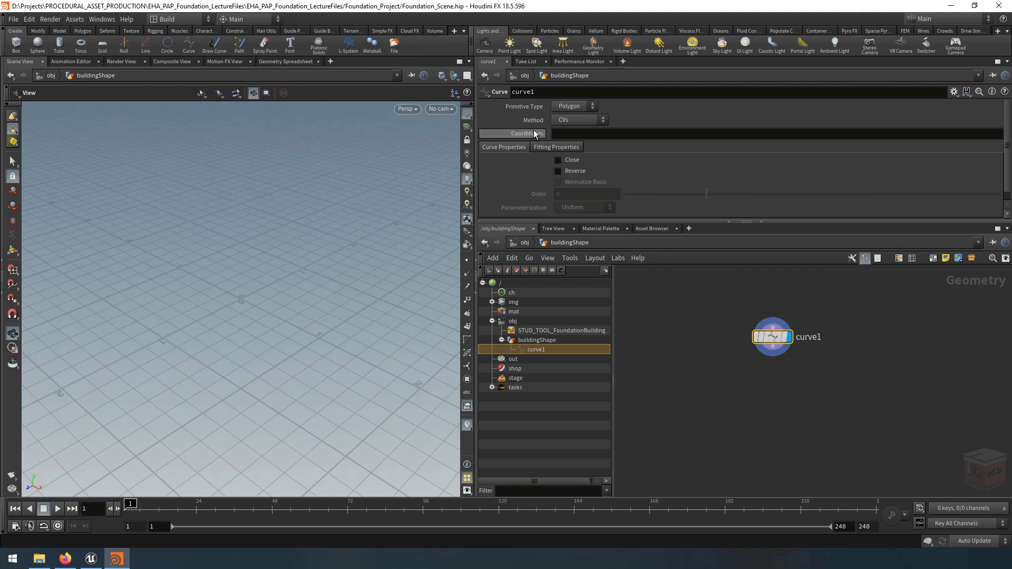
{"action": "left_click_drag", "start_coordinate": [815, 221], "coordinate": [804, 267]}
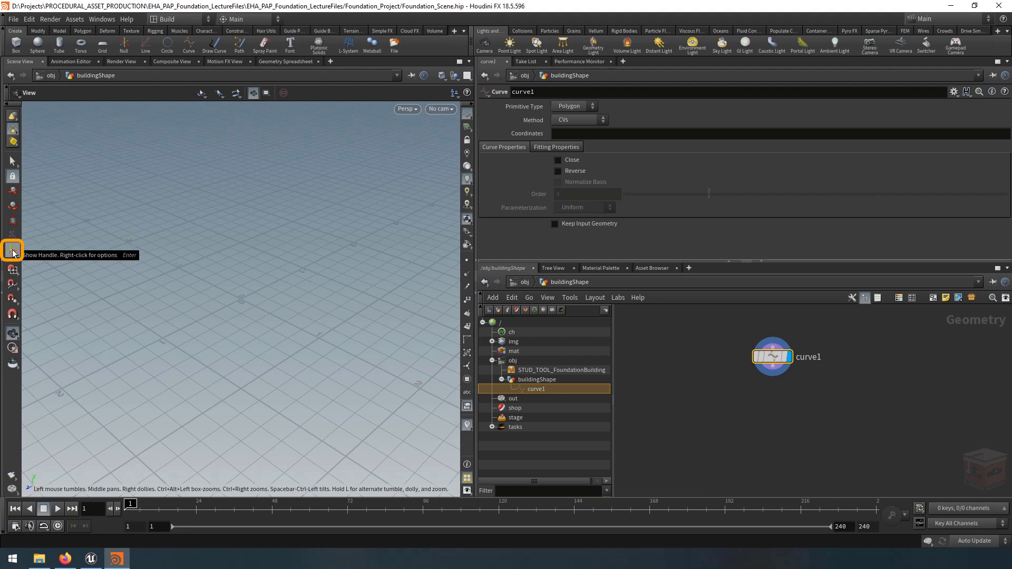
Activate the curve's drawing handle in the viewport and turn on grid snapping
{"action": "key", "text": "Return"}
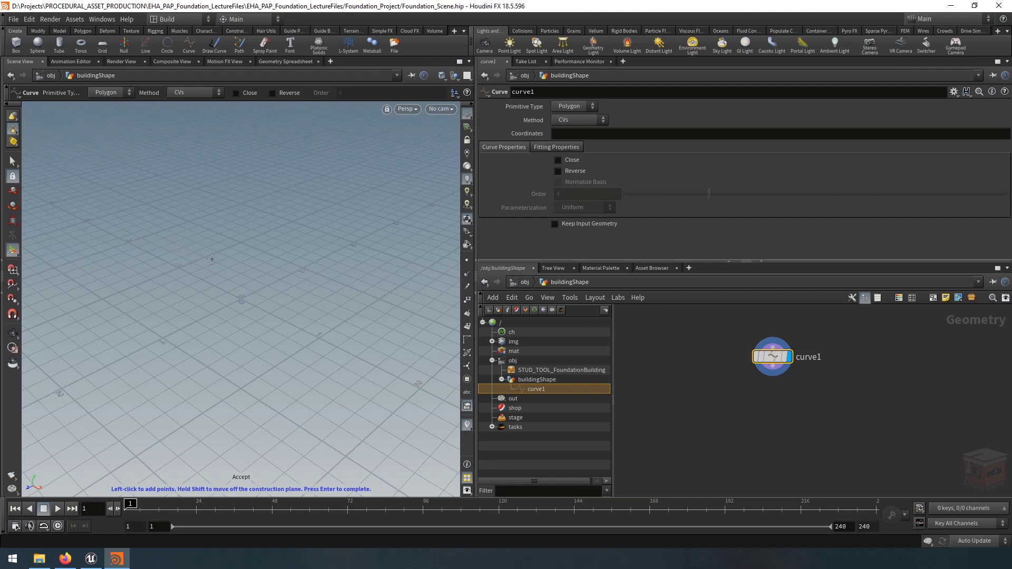
{"action": "left_click_drag", "start_coordinate": [208, 233], "coordinate": [205, 255], "text": "alt"}
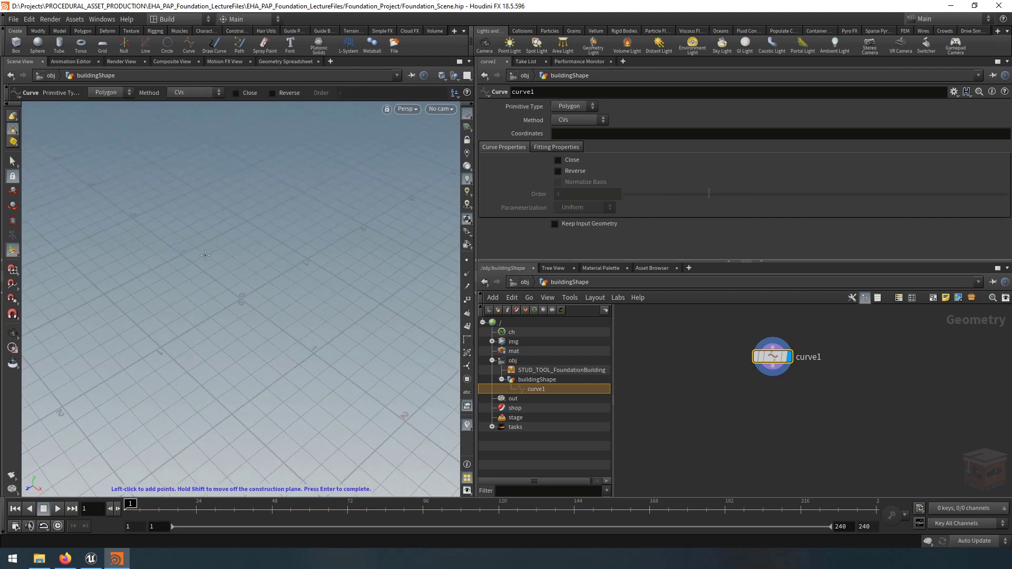
{"action": "left_click", "coordinate": [12, 270]}
{"action": "key", "text": "x"}
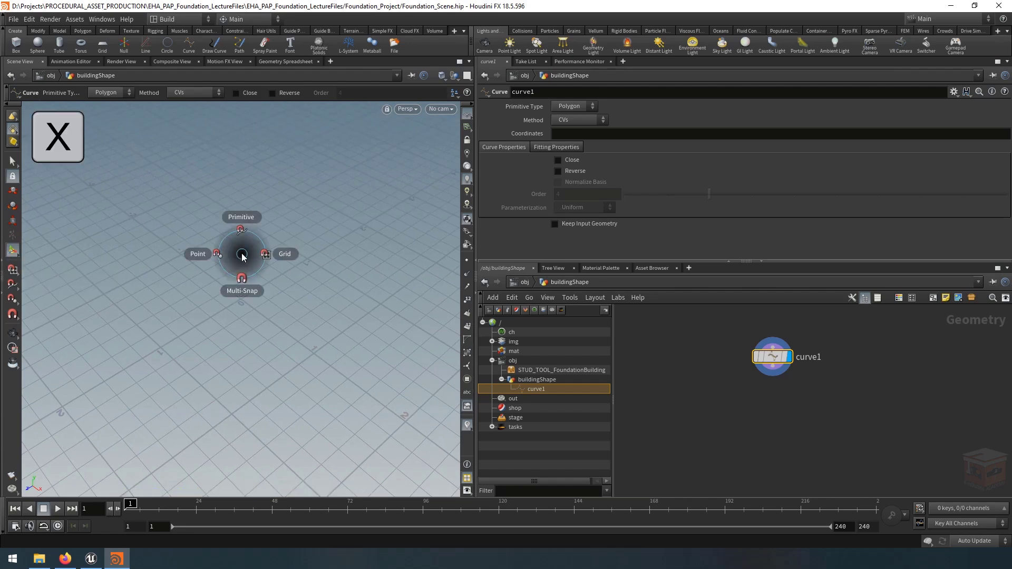
{"action": "left_click", "coordinate": [286, 254]}
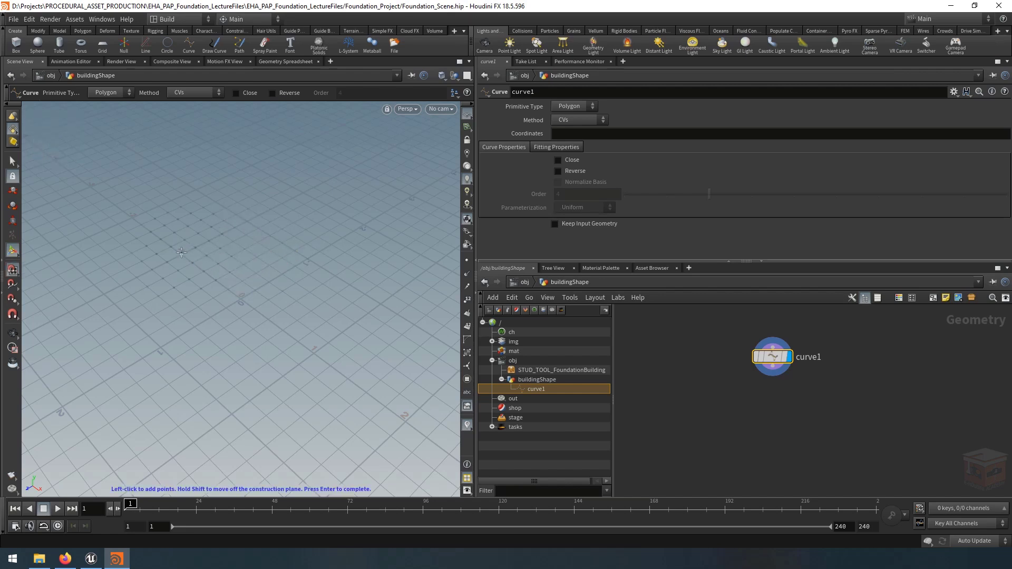
Draw an open seven-point outline on the ground grid through X,Z positions -1,0; -1,1; 0.6,1; 0.6,0; 1.2,-0.6; 1.2,-1.4 and a back corner at X -1
{"action": "left_click", "coordinate": [181, 254]}
{"action": "left_click", "coordinate": [104, 293]}
{"action": "left_click", "coordinate": [200, 384]}
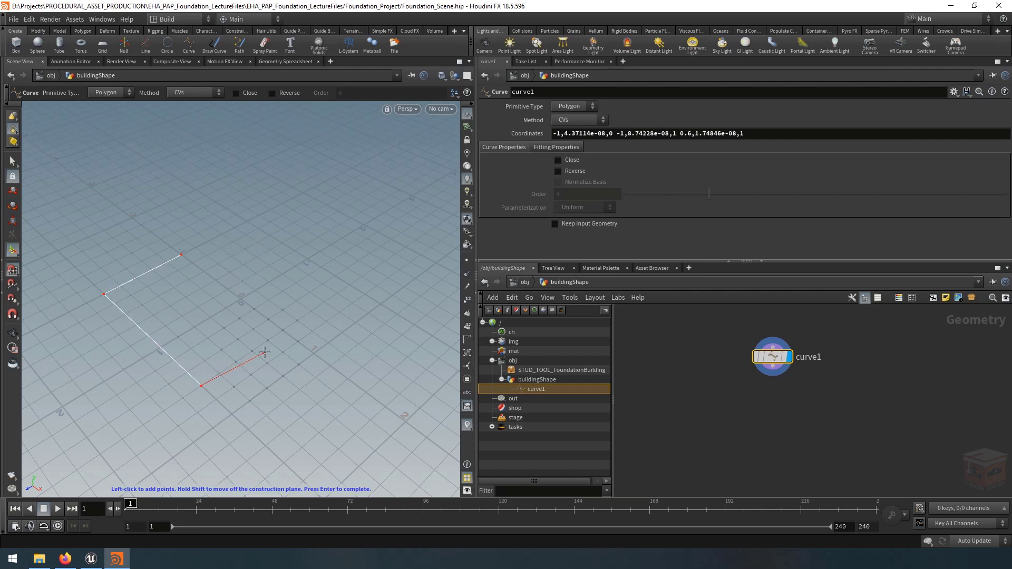
{"action": "left_click", "coordinate": [283, 331]}
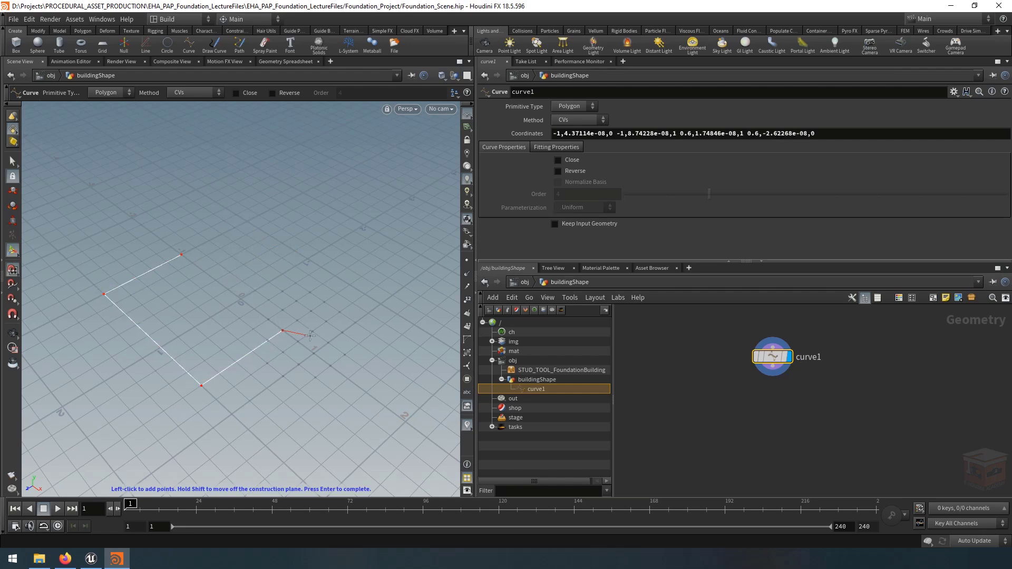
{"action": "left_click", "coordinate": [372, 334]}
{"action": "left_click", "coordinate": [420, 296]}
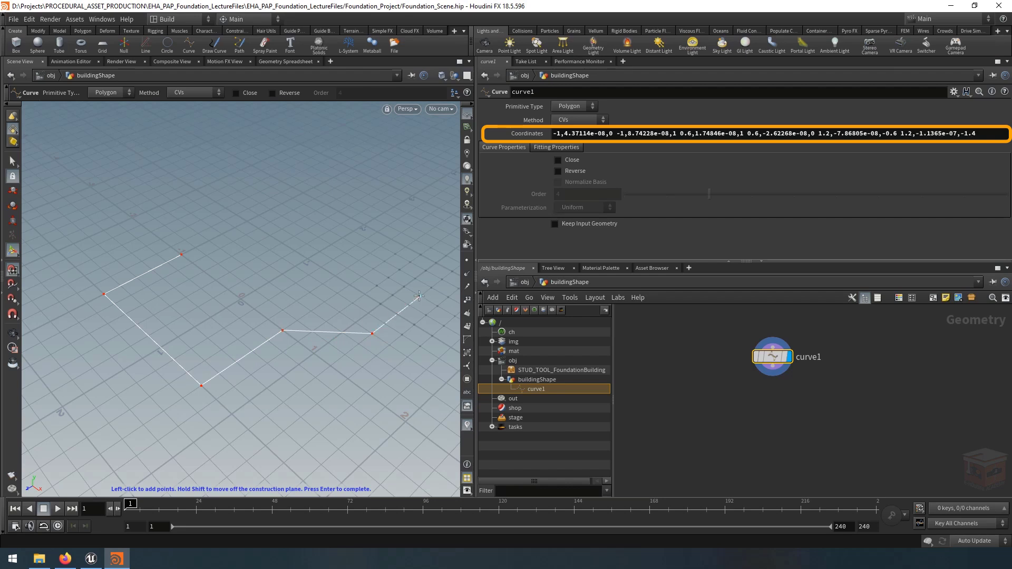
{"action": "key", "text": "Return"}
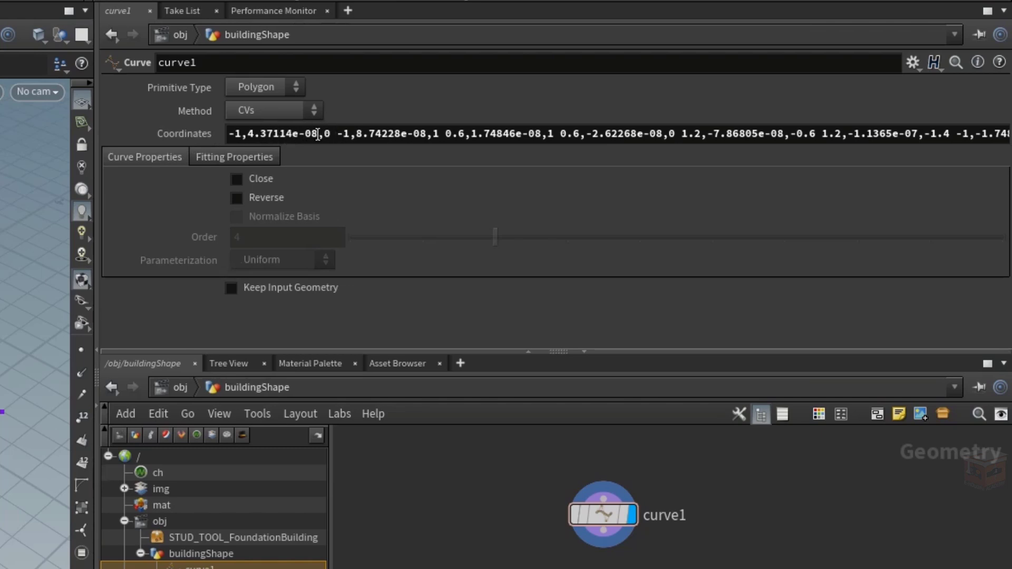
Try replacing the near-zero Y value of the curve's first point with 0 in the coordinates
{"action": "left_click_drag", "start_coordinate": [318, 135], "coordinate": [249, 143]}
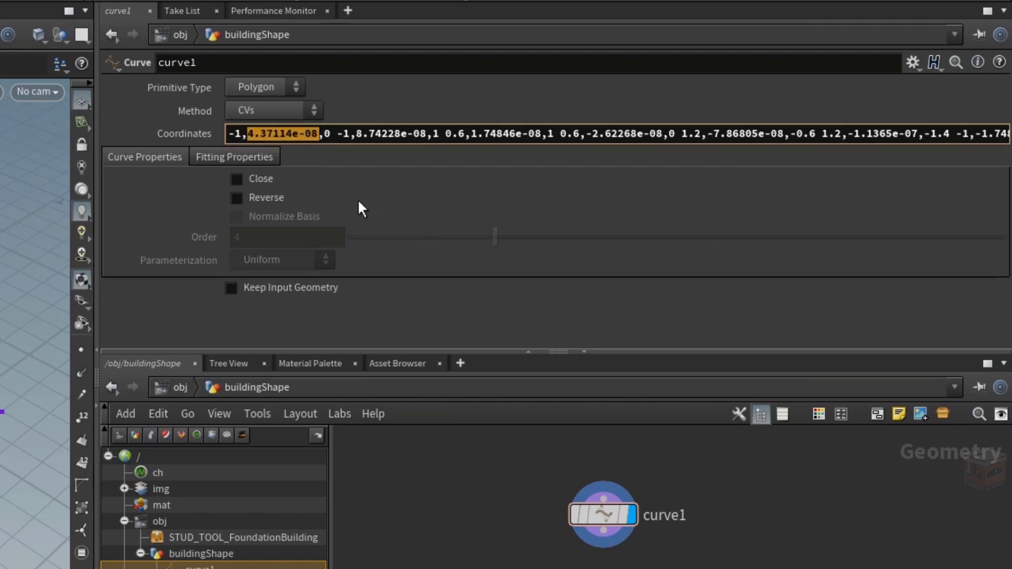
{"action": "type", "text": "08,-1"}
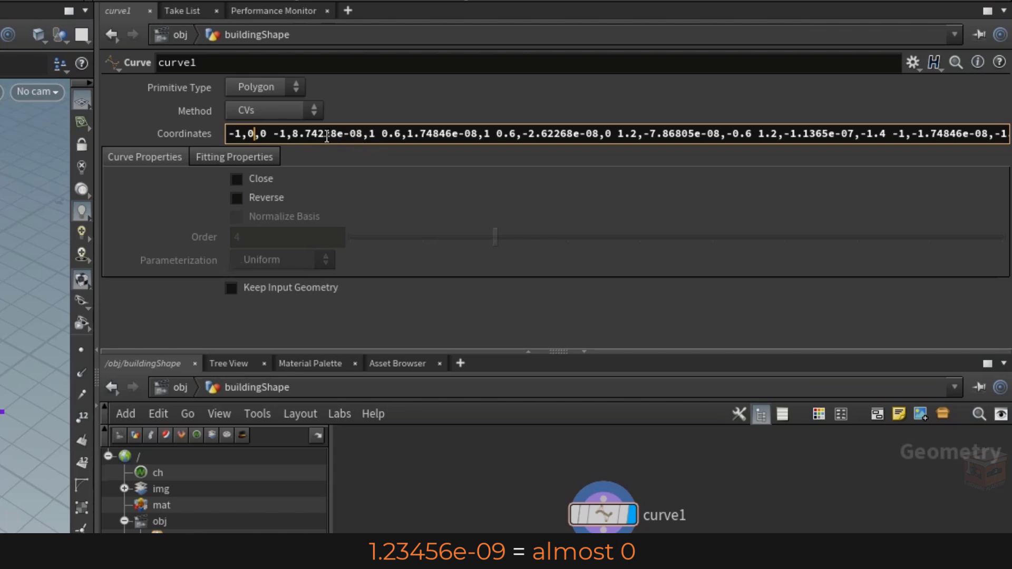
{"action": "left_click_drag", "start_coordinate": [336, 133], "coordinate": [364, 134]}
{"action": "left_click", "coordinate": [359, 134]}
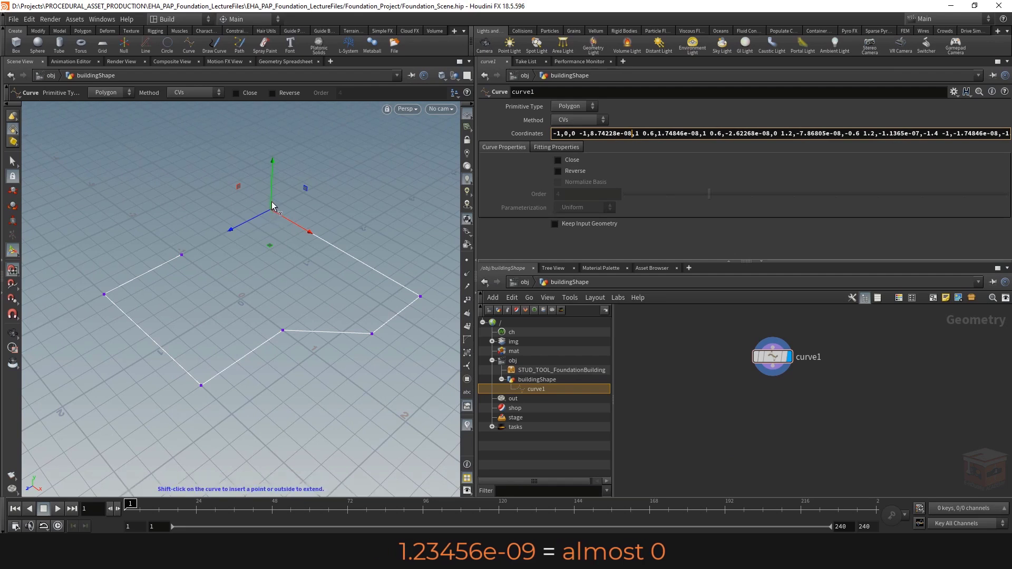
Examine the second point's vertical handle and how the curve's coordinates list each point's X, Y and Z values
{"action": "left_click", "coordinate": [103, 295]}
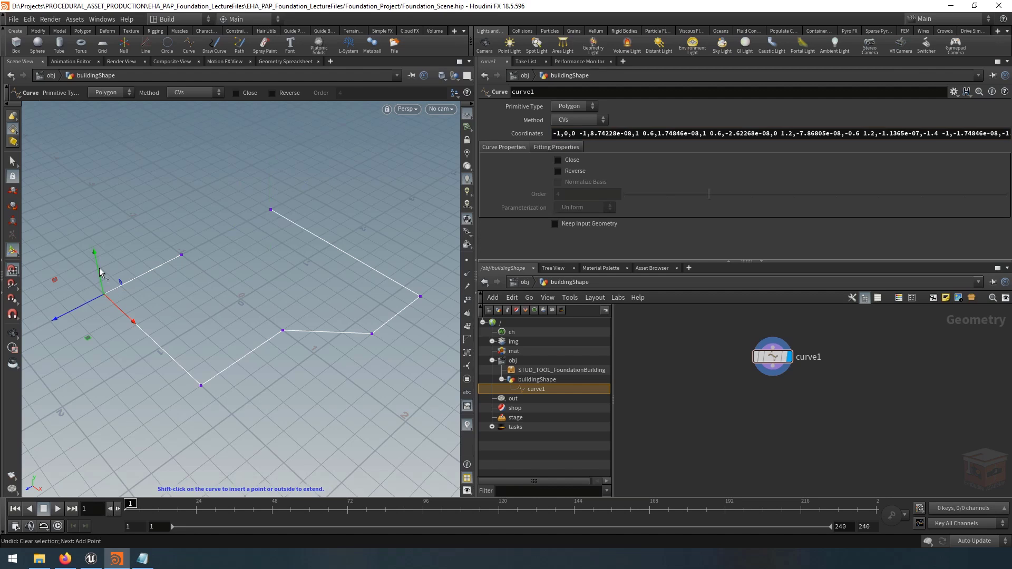
{"action": "left_click_drag", "start_coordinate": [99, 268], "coordinate": [101, 293]}
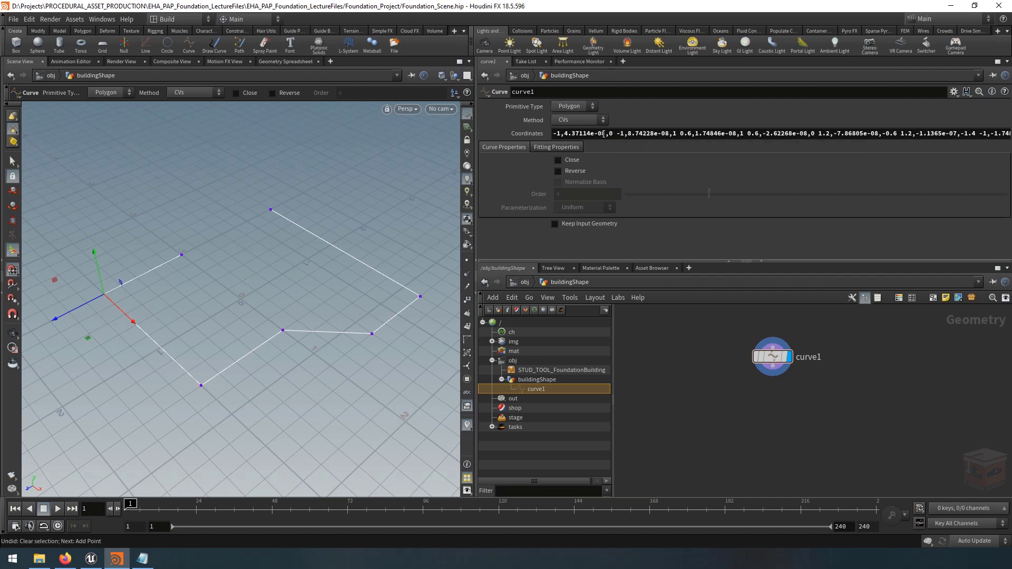
{"action": "left_click_drag", "start_coordinate": [606, 137], "coordinate": [565, 139]}
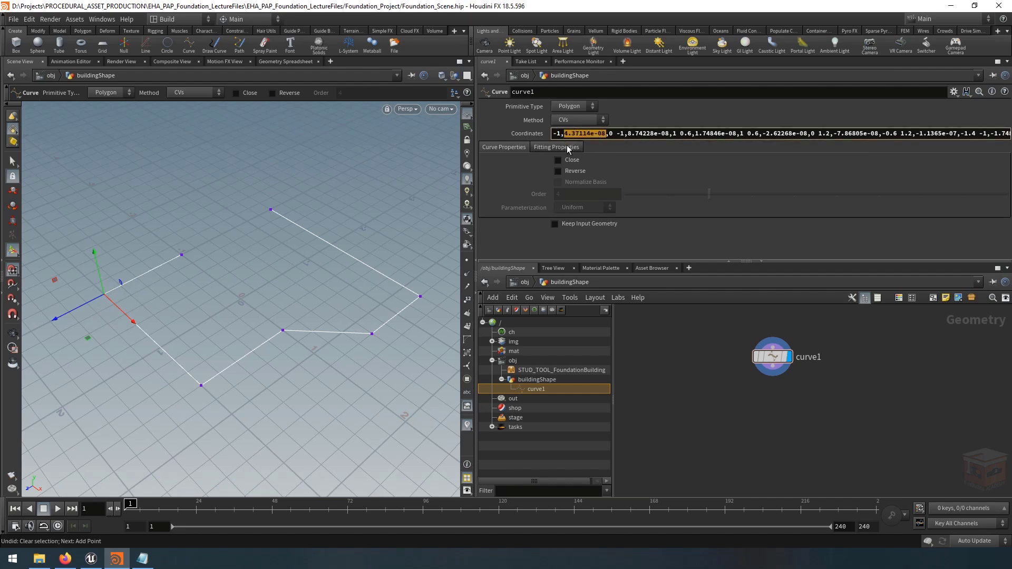
{"action": "left_click", "coordinate": [696, 346]}
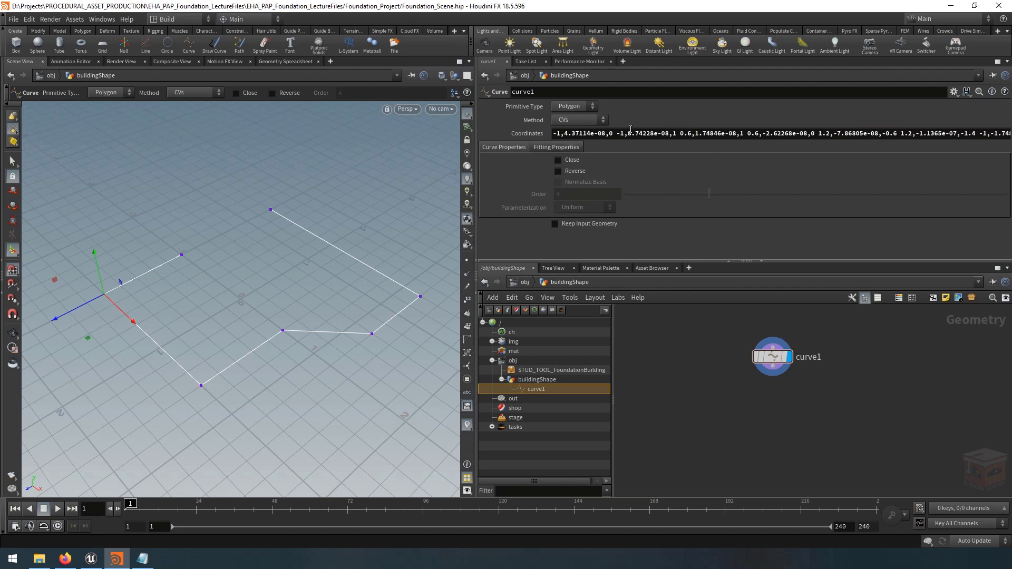
{"action": "left_click_drag", "start_coordinate": [615, 133], "coordinate": [896, 142]}
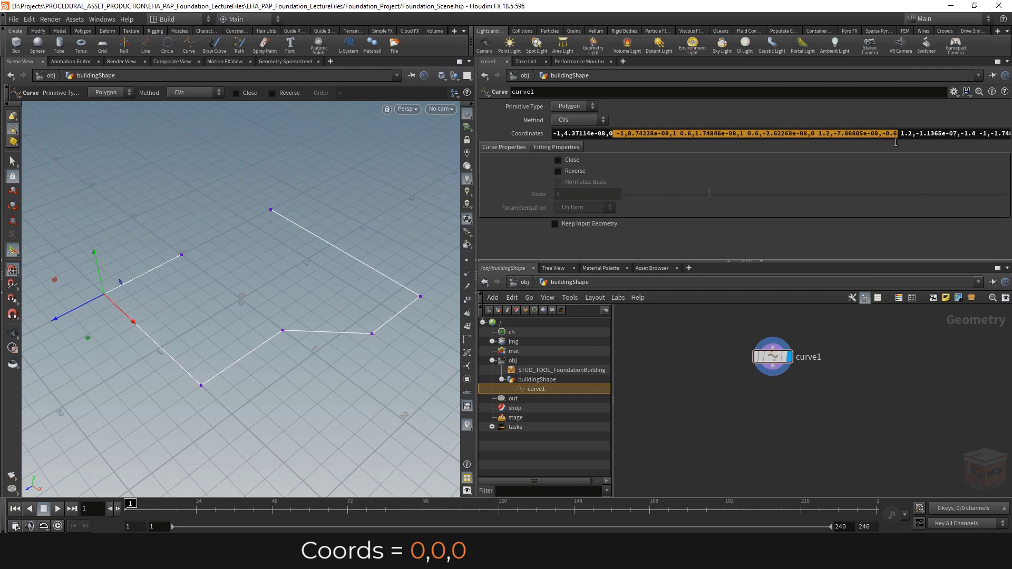
{"action": "left_click", "coordinate": [919, 134]}
{"action": "left_click_drag", "start_coordinate": [868, 338], "coordinate": [786, 365]}
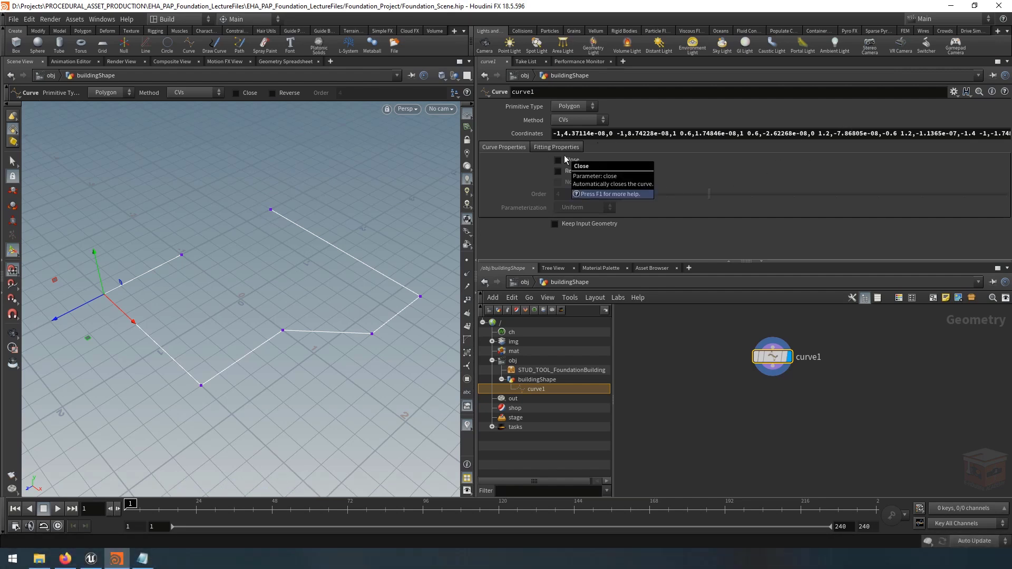
Try the NURBS primitive type on the curve and undo the small shift of its end point
{"action": "left_click", "coordinate": [576, 107]}
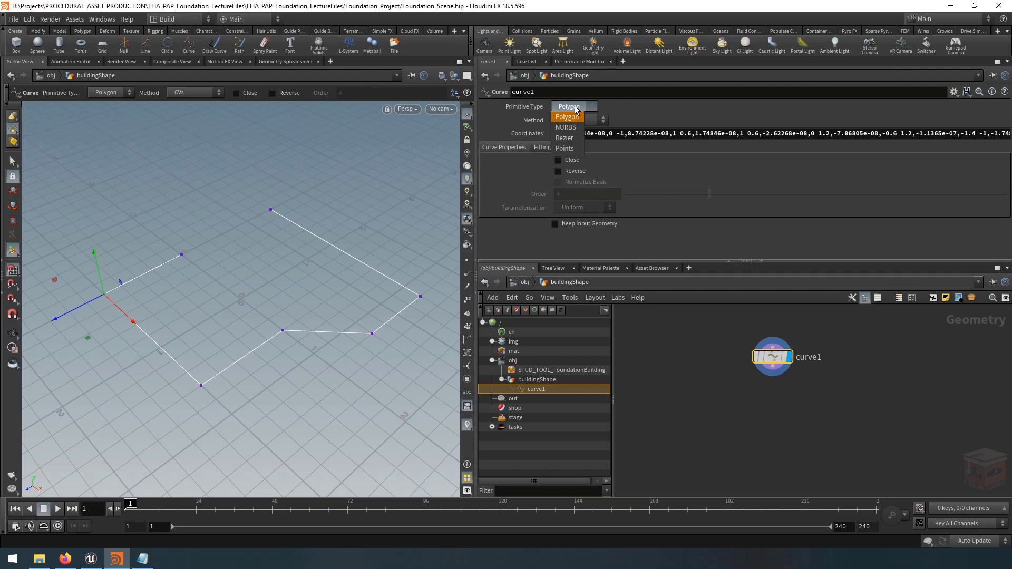
{"action": "left_click", "coordinate": [572, 128]}
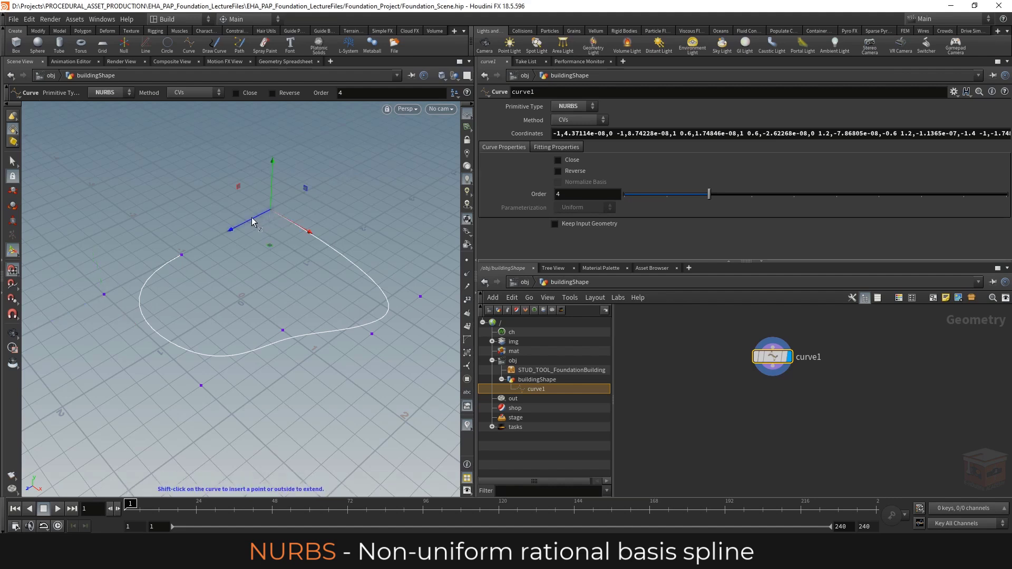
{"action": "mouse_move", "coordinate": [252, 218]}
{"action": "left_mouse_down"}
{"action": "mouse_move", "coordinate": [201, 242]}
{"action": "mouse_move", "coordinate": [292, 203]}
{"action": "mouse_move", "coordinate": [216, 238]}
{"action": "mouse_move", "coordinate": [287, 203]}
{"action": "mouse_move", "coordinate": [253, 221]}
{"action": "left_mouse_up"}
{"action": "key", "text": "ctrl+z"}
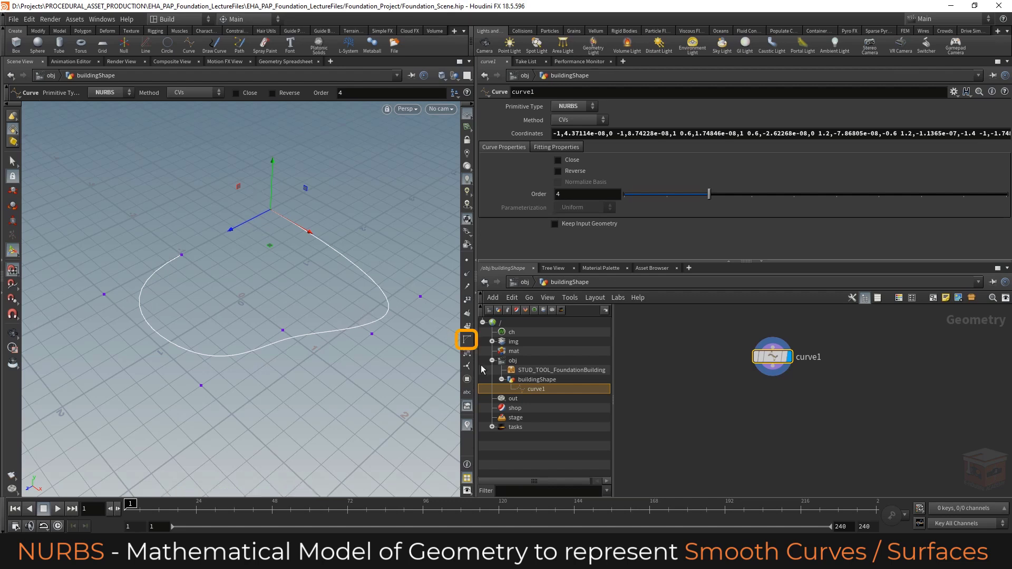
Turn on hull display in the viewport and check which drawing methods the curve offers
{"action": "left_click", "coordinate": [467, 341]}
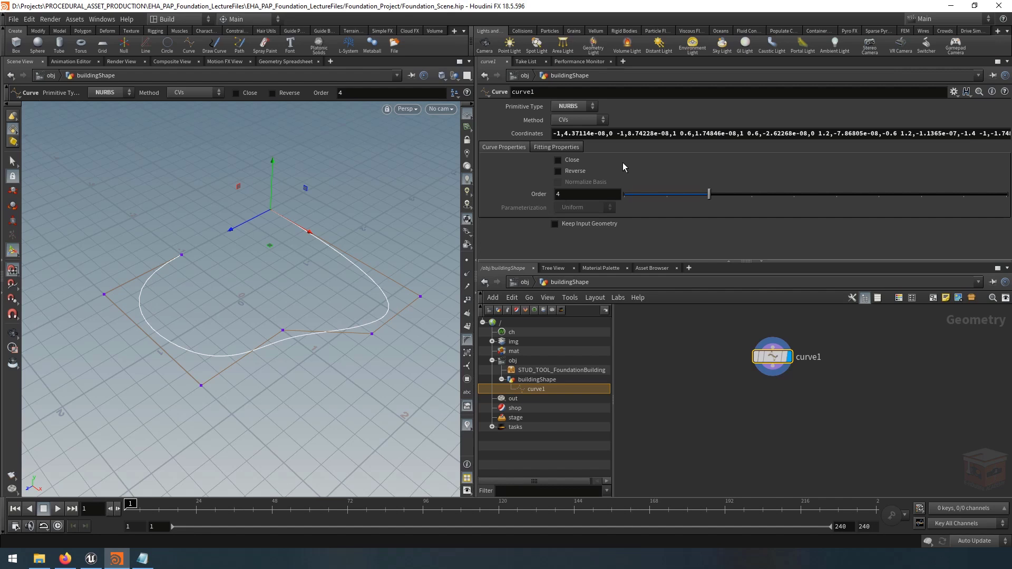
{"action": "left_click", "coordinate": [583, 121]}
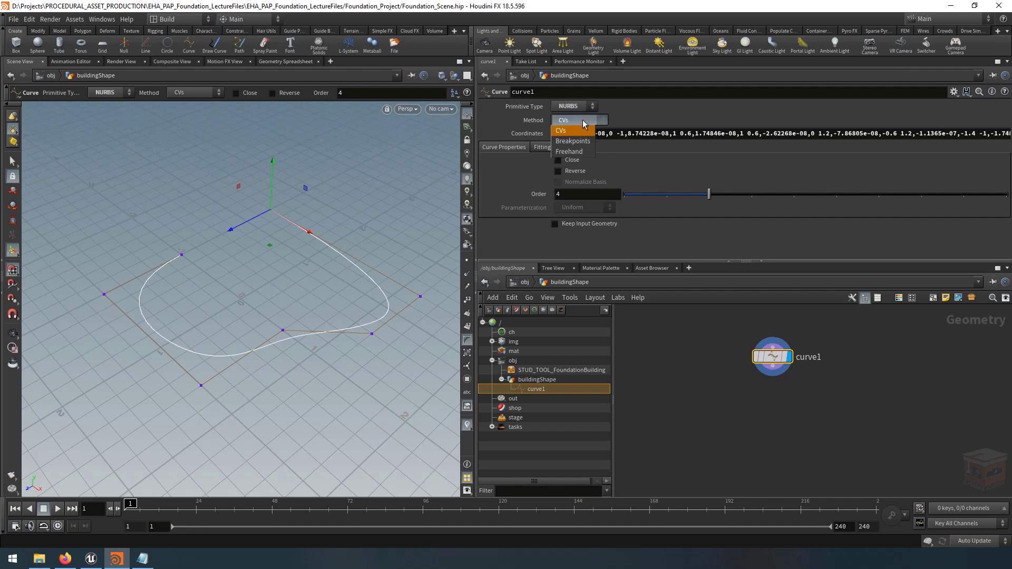
{"action": "left_click", "coordinate": [583, 121]}
Preview the curve with the Points primitive type, and set the type back to Polygon
{"action": "left_click", "coordinate": [577, 107]}
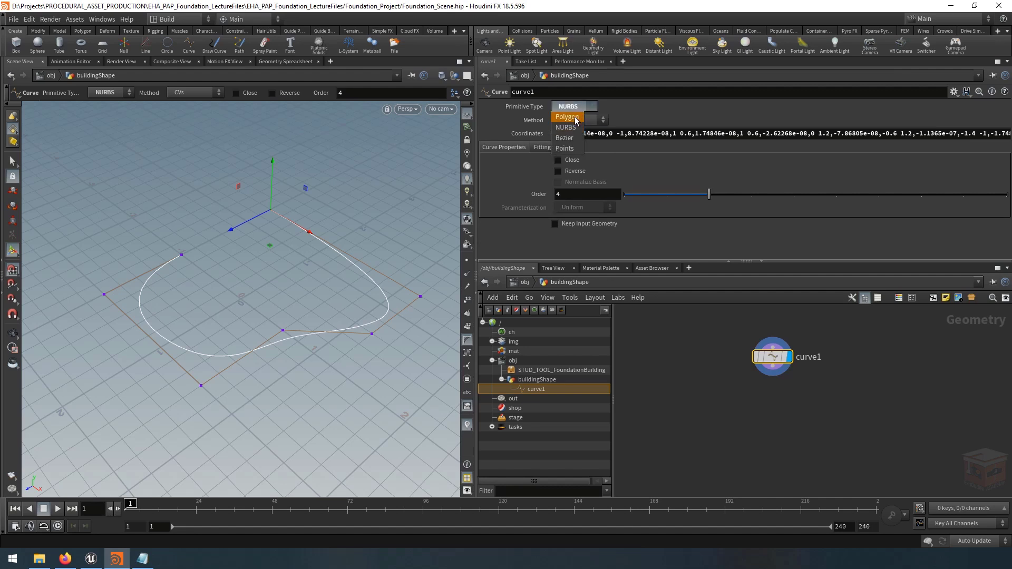
{"action": "left_click", "coordinate": [572, 149]}
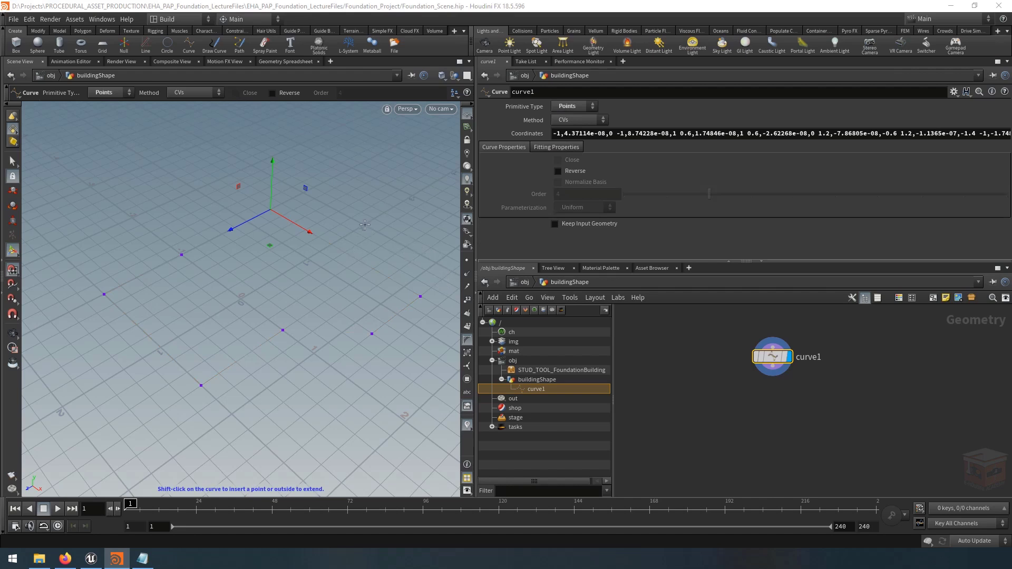
{"action": "left_click", "coordinate": [572, 106]}
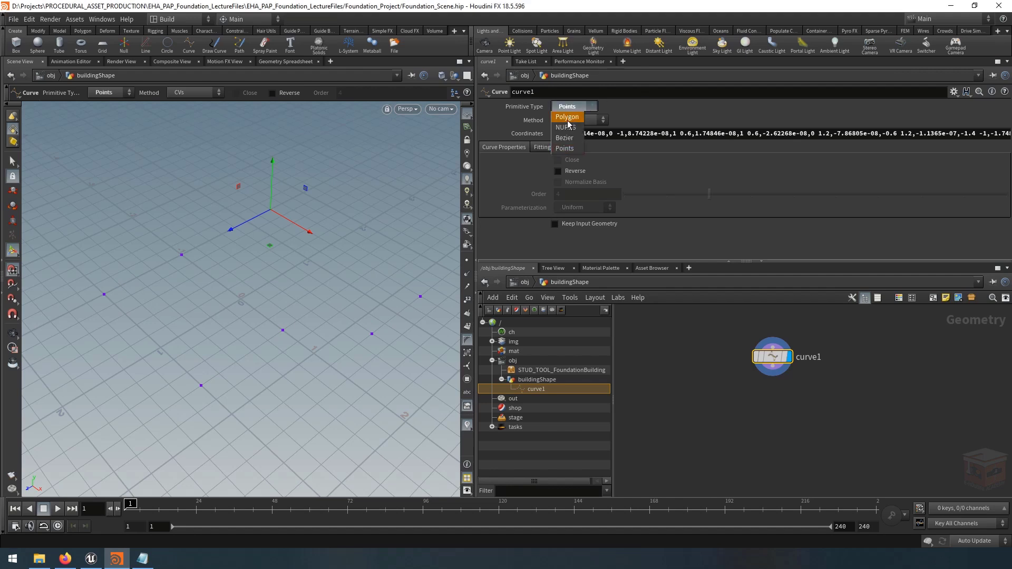
{"action": "left_click", "coordinate": [571, 117]}
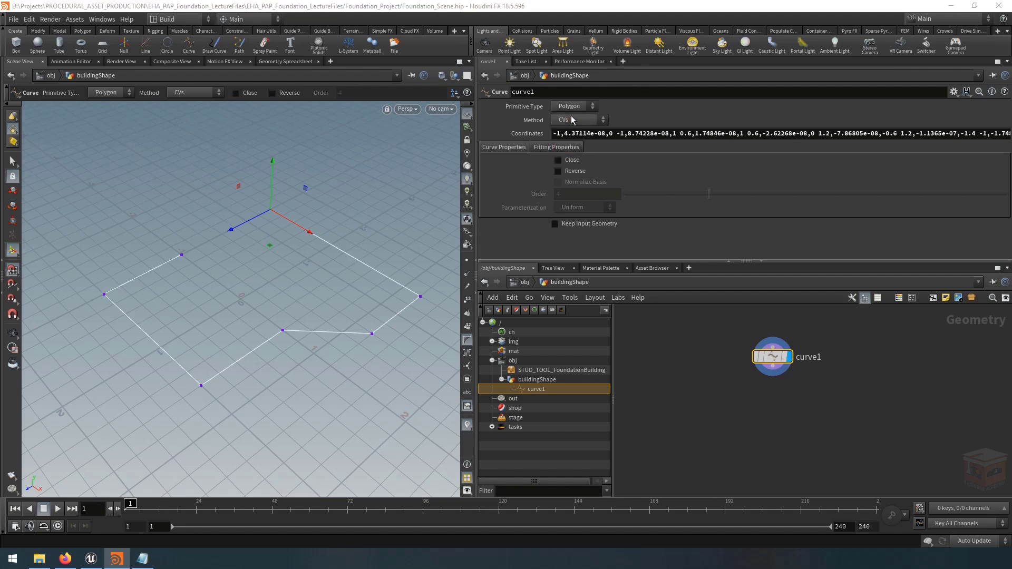
Try closing the curve into a polygon surface, and reopen it
{"action": "left_click", "coordinate": [569, 164]}
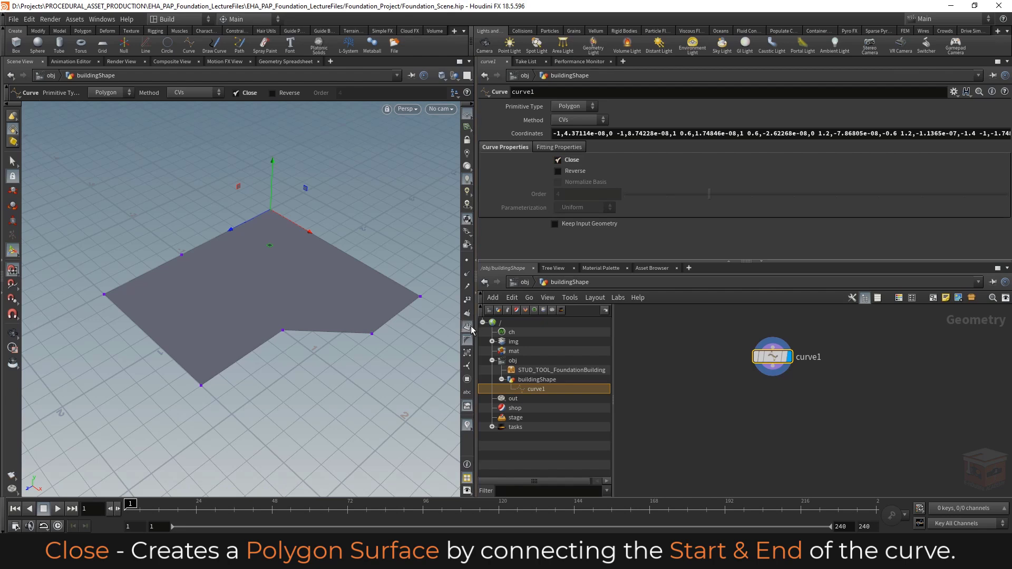
{"action": "left_click", "coordinate": [558, 160]}
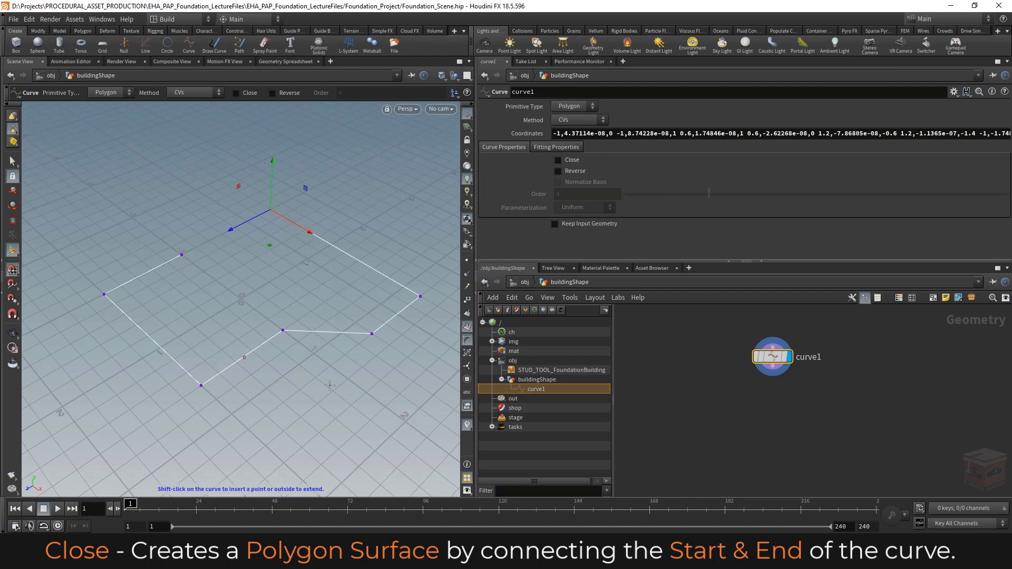
Close the curve into a polygon surface and inspect which direction the surface faces
{"action": "left_click", "coordinate": [559, 161]}
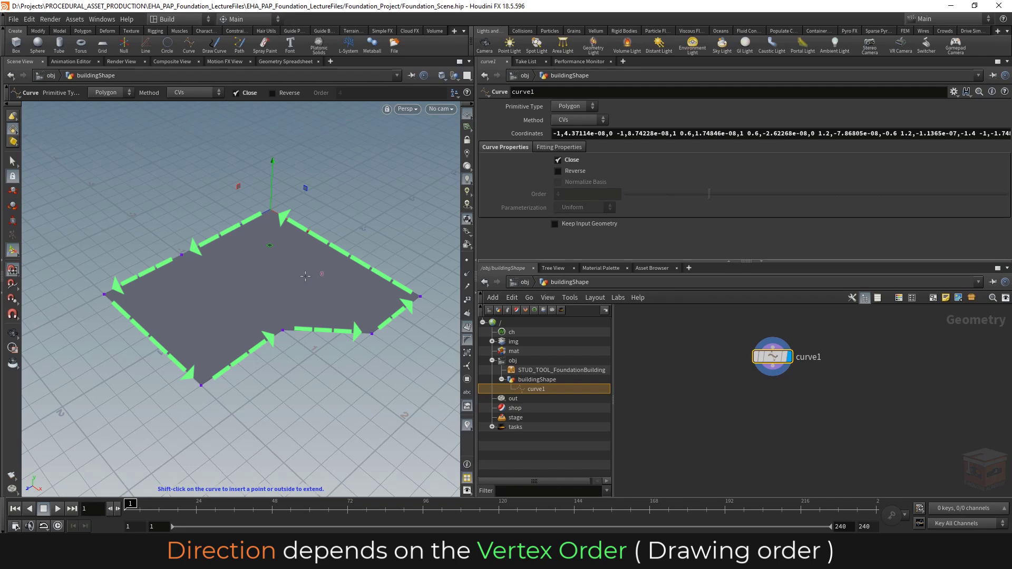
{"action": "key", "text": "Escape"}
{"action": "left_click_drag", "start_coordinate": [308, 300], "coordinate": [301, 280]}
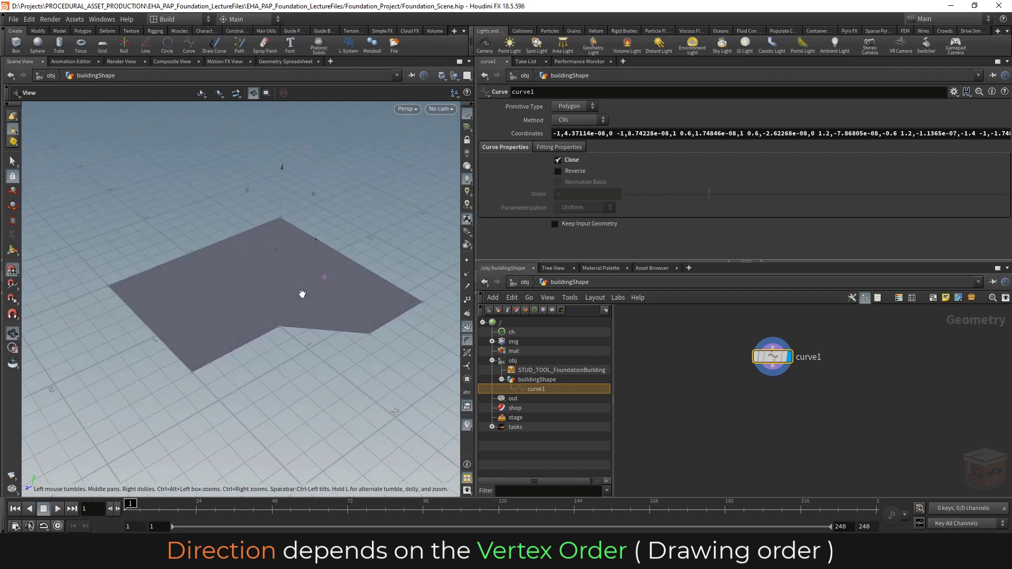
{"action": "key", "text": "Return"}
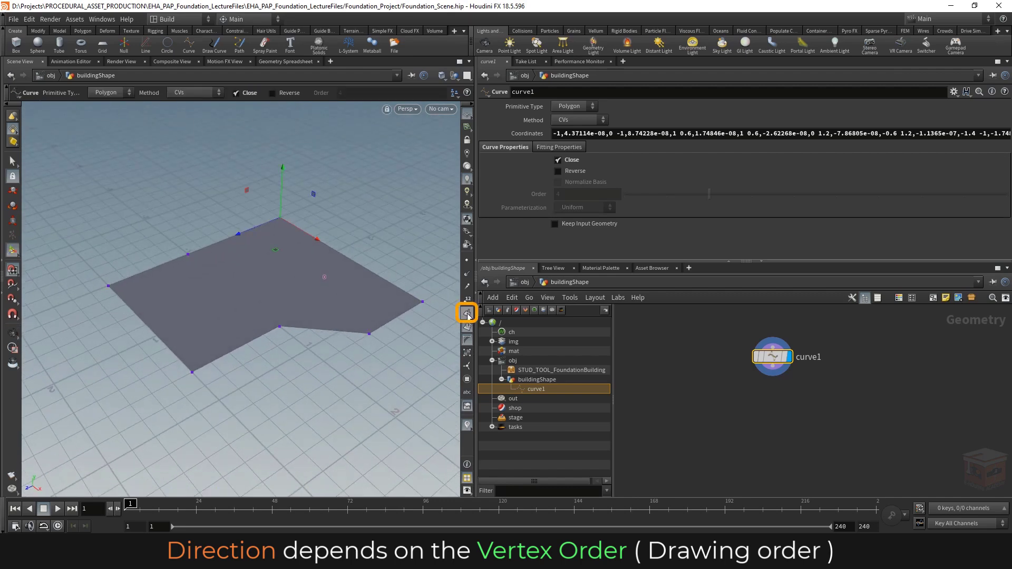
{"action": "key", "text": "Escape"}
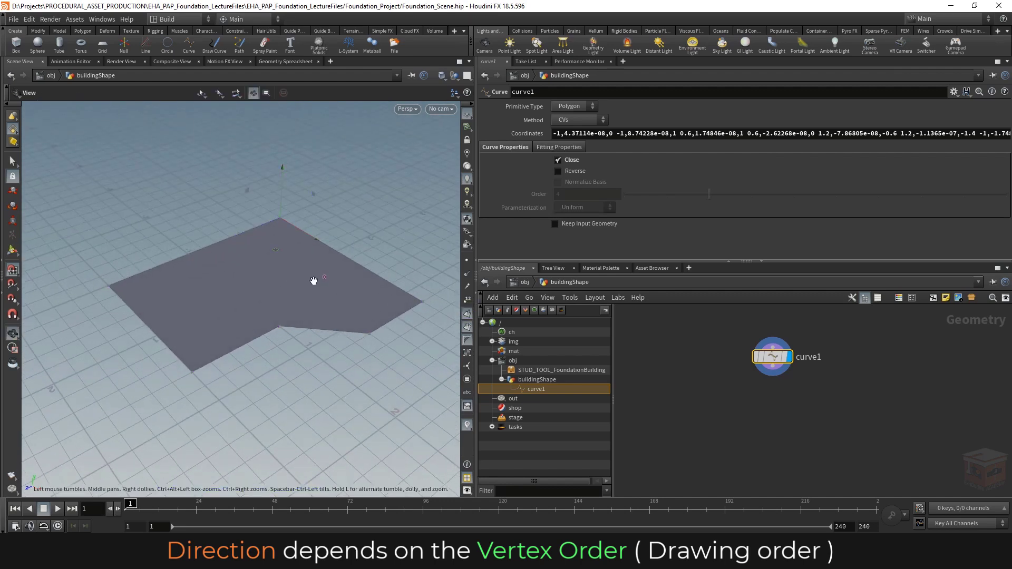
{"action": "scroll", "coordinate": [341, 273], "scroll_direction": "up", "scroll_amount": 5}
{"action": "left_click_drag", "start_coordinate": [354, 269], "coordinate": [235, 286]}
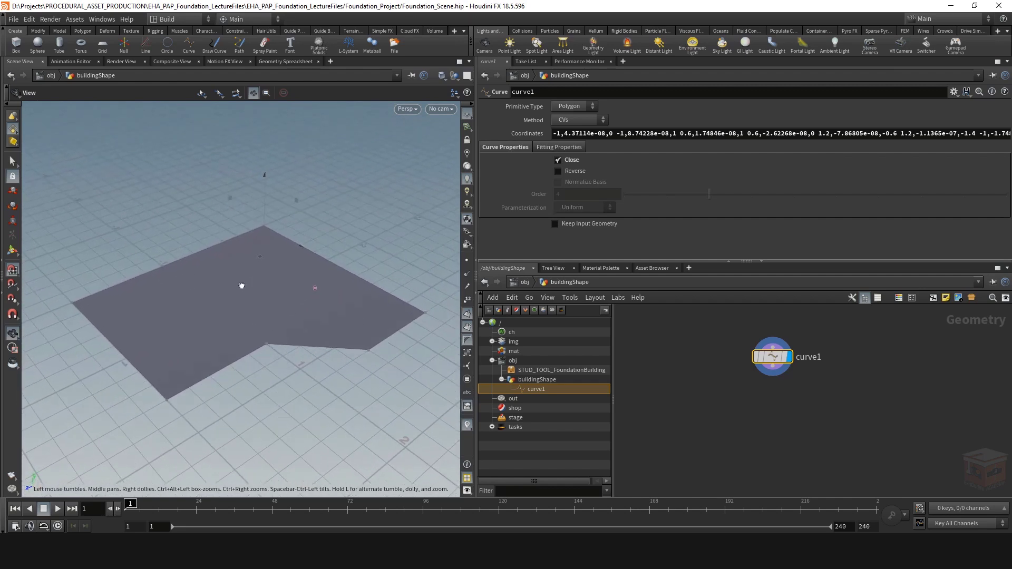
{"action": "key", "text": "Return"}
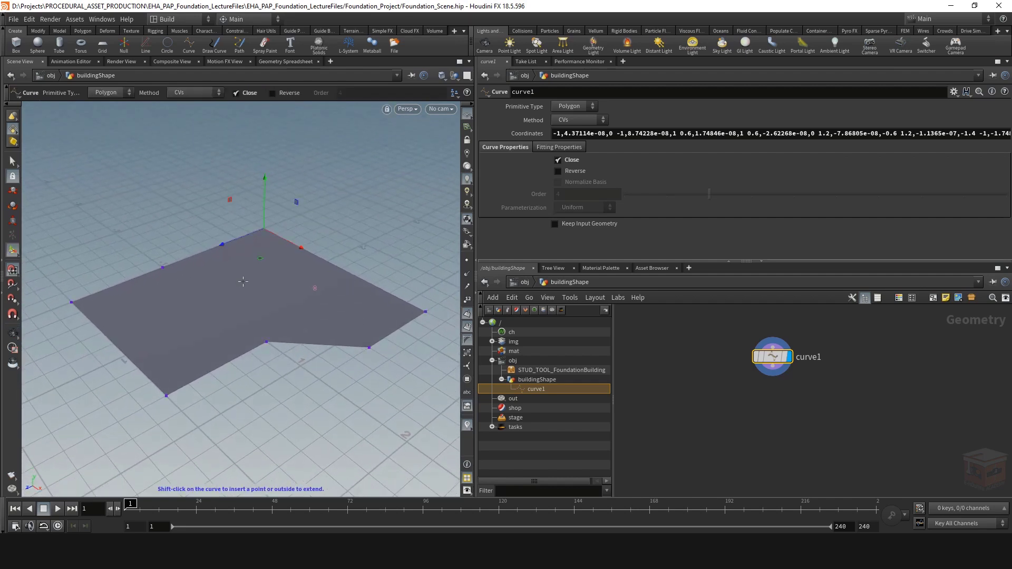
Try reversing the closed curve's vertex order, restore the original order and reopen the curve
{"action": "left_click", "coordinate": [572, 173]}
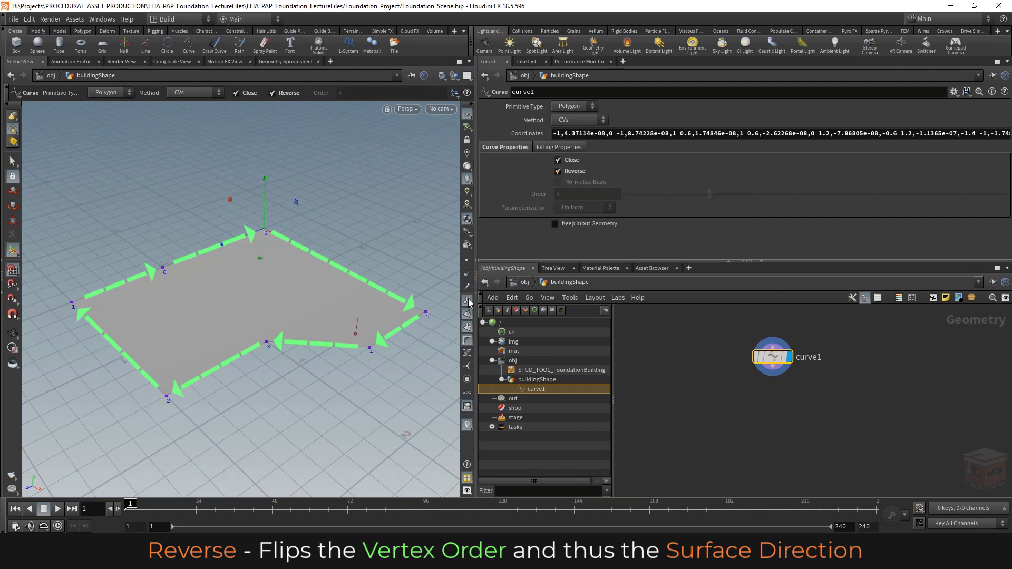
{"action": "left_click", "coordinate": [577, 173]}
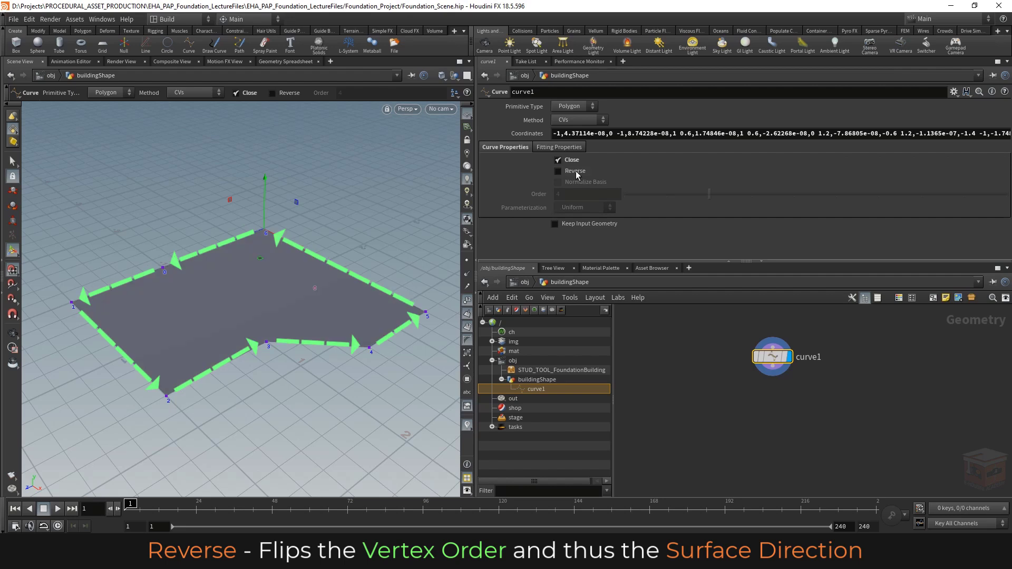
{"action": "left_click", "coordinate": [577, 173]}
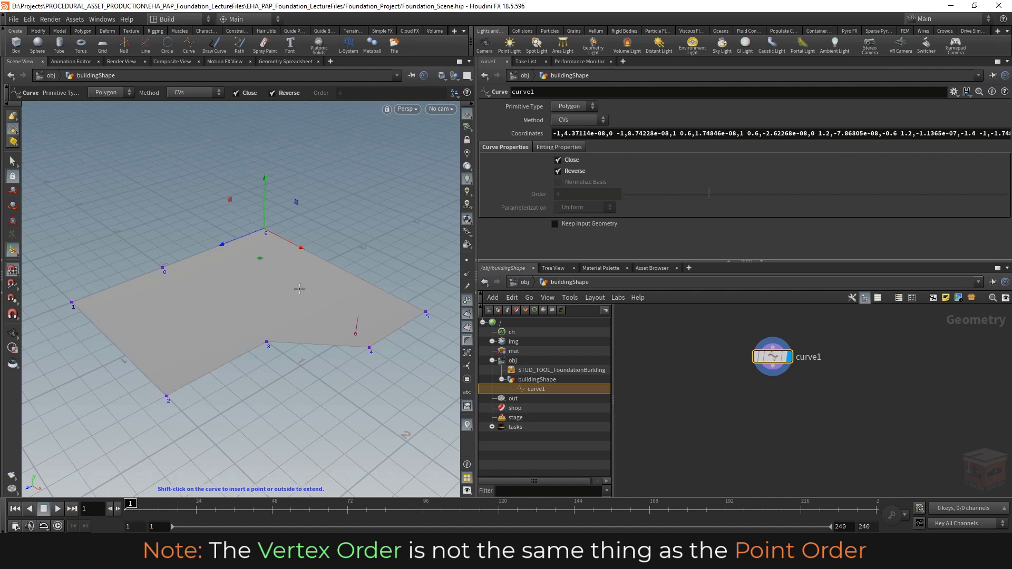
{"action": "left_click", "coordinate": [575, 171]}
{"action": "left_click", "coordinate": [572, 160]}
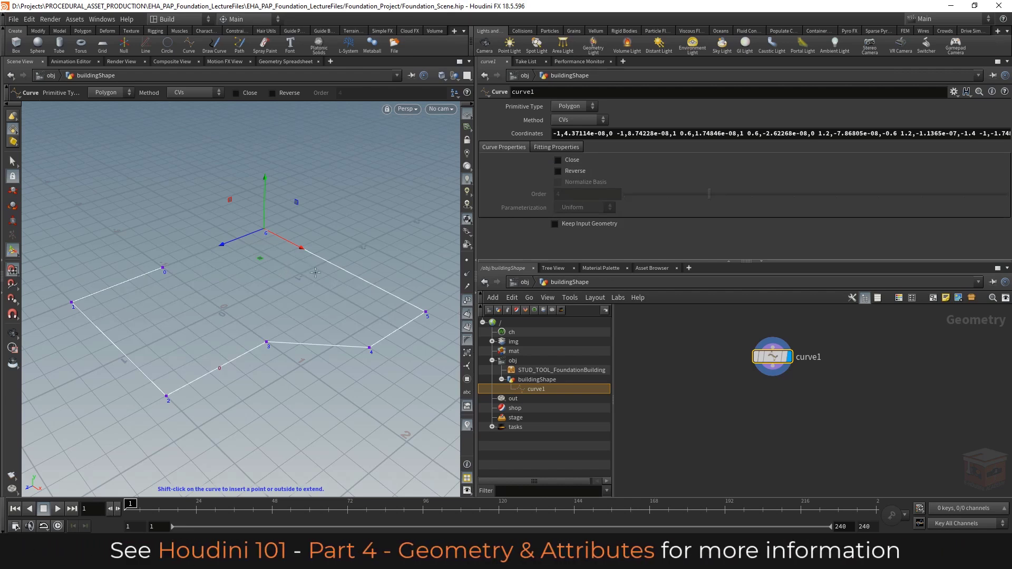
Add a Subnetwork node below curve1 in the buildingShape network
{"action": "left_click", "coordinate": [832, 376]}
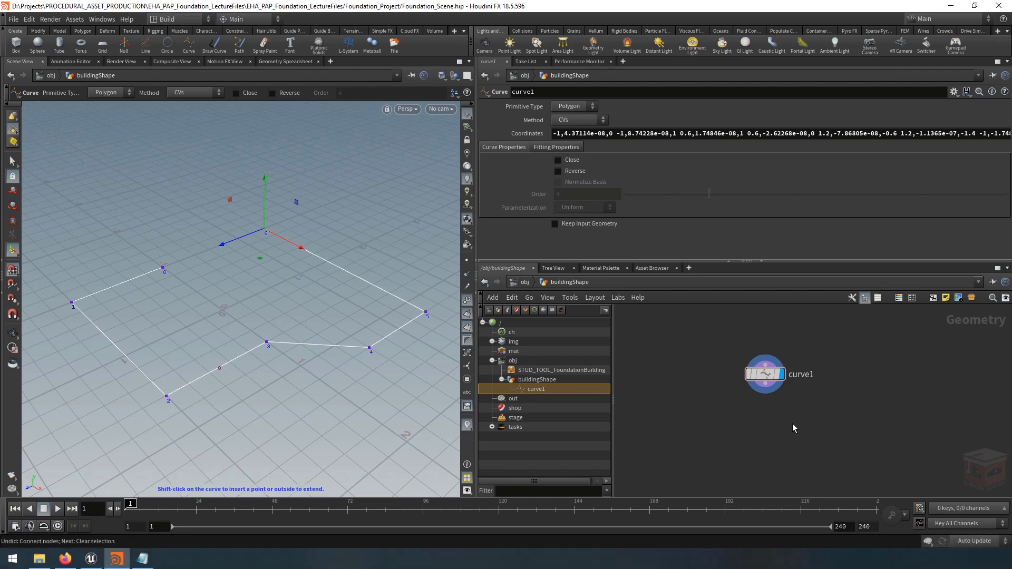
{"action": "middle_click_drag", "start_coordinate": [848, 436], "coordinate": [839, 421]}
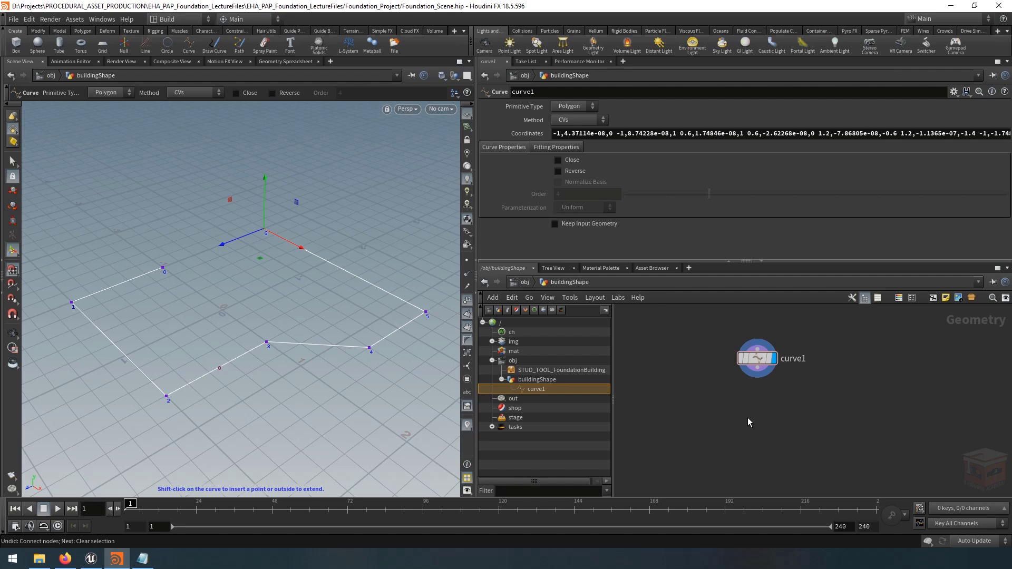
{"action": "left_click_drag", "start_coordinate": [758, 359], "coordinate": [758, 378]}
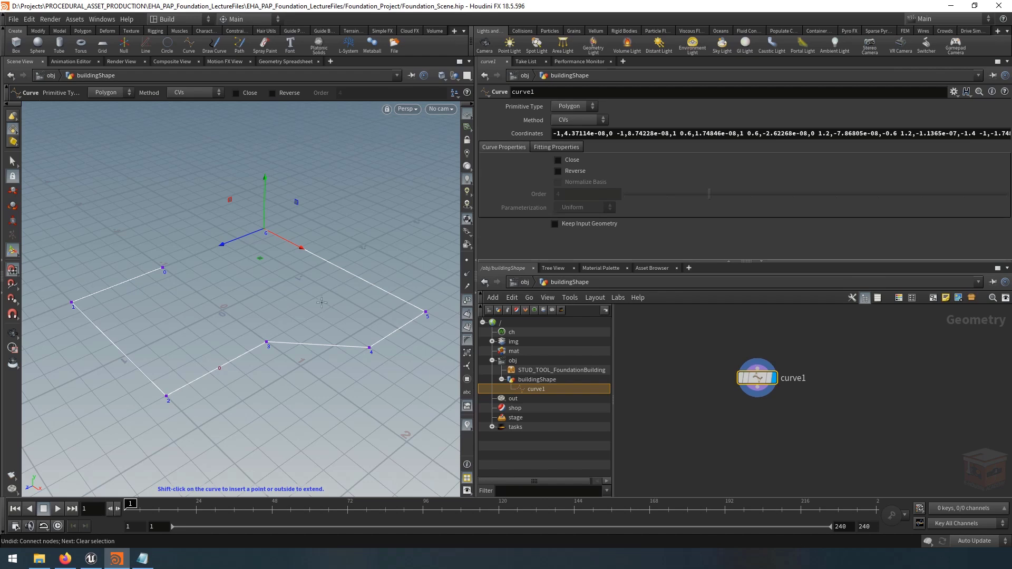
{"action": "middle_click_drag", "start_coordinate": [804, 440], "coordinate": [794, 423]}
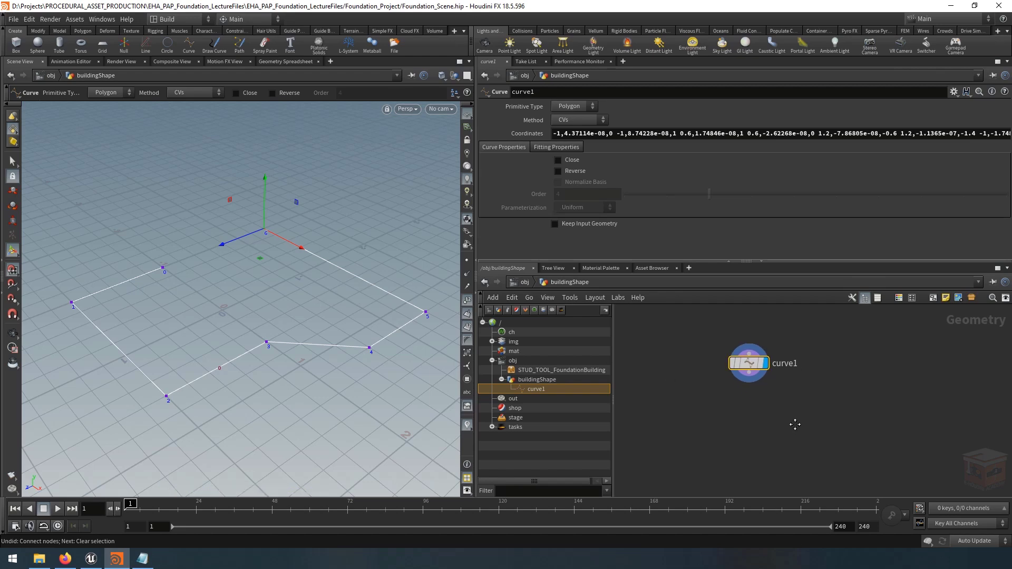
{"action": "left_click", "coordinate": [765, 423]}
{"action": "key", "text": "Tab"}
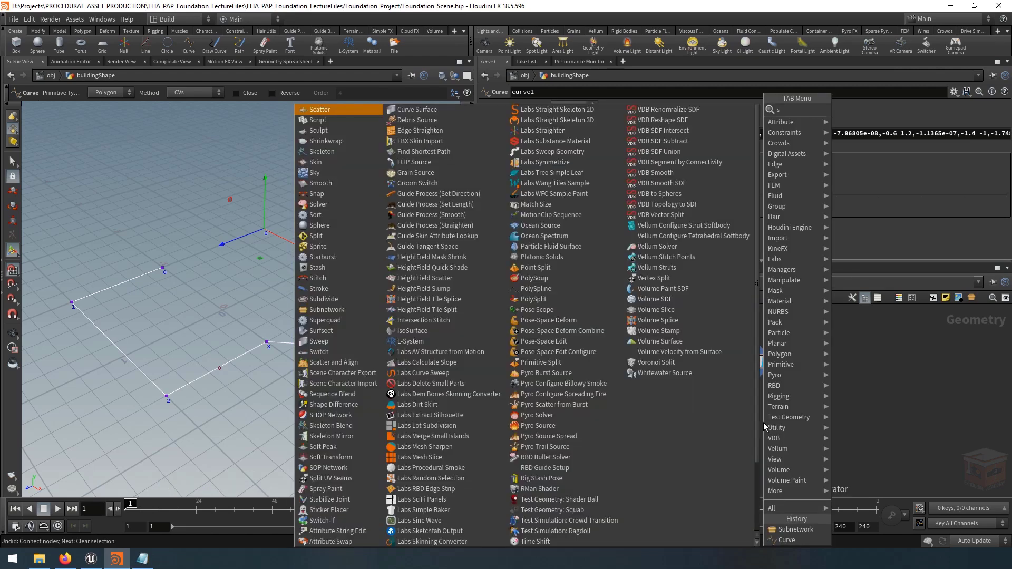
{"action": "type", "text": "polyextrude"}
{"action": "key", "text": "Return"}
{"action": "key", "text": "Tab"}
{"action": "type", "text": "polyex"}
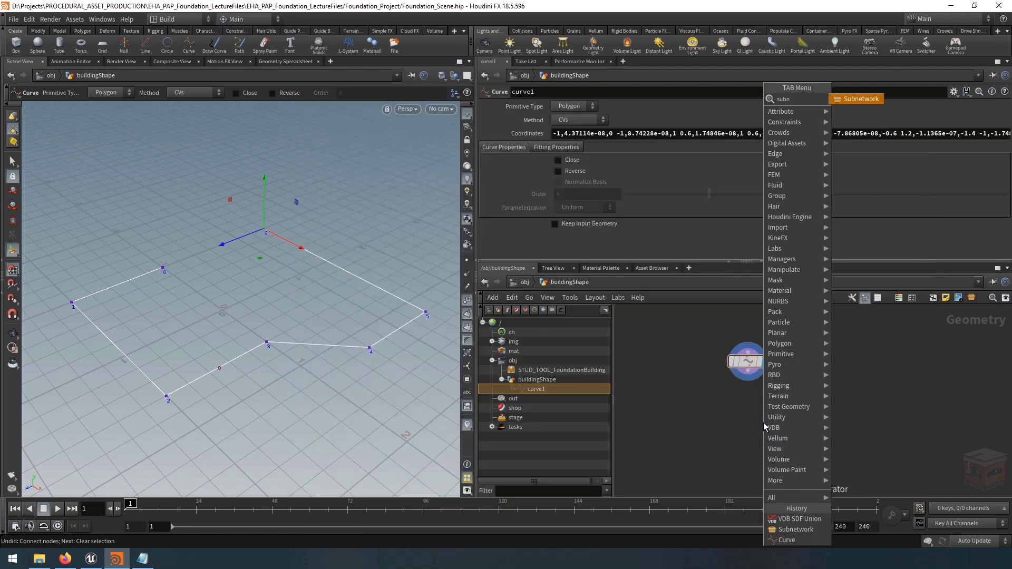
{"action": "key", "text": "Return"}
{"action": "left_click", "coordinate": [764, 422]}
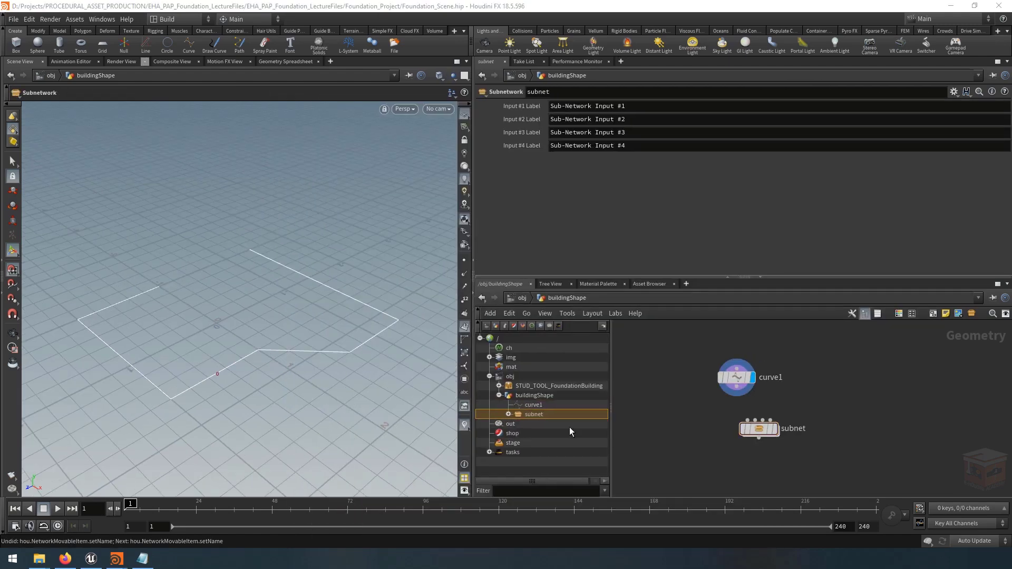
Rename the new subnetwork node as inputTest
{"action": "double_click", "coordinate": [776, 430]}
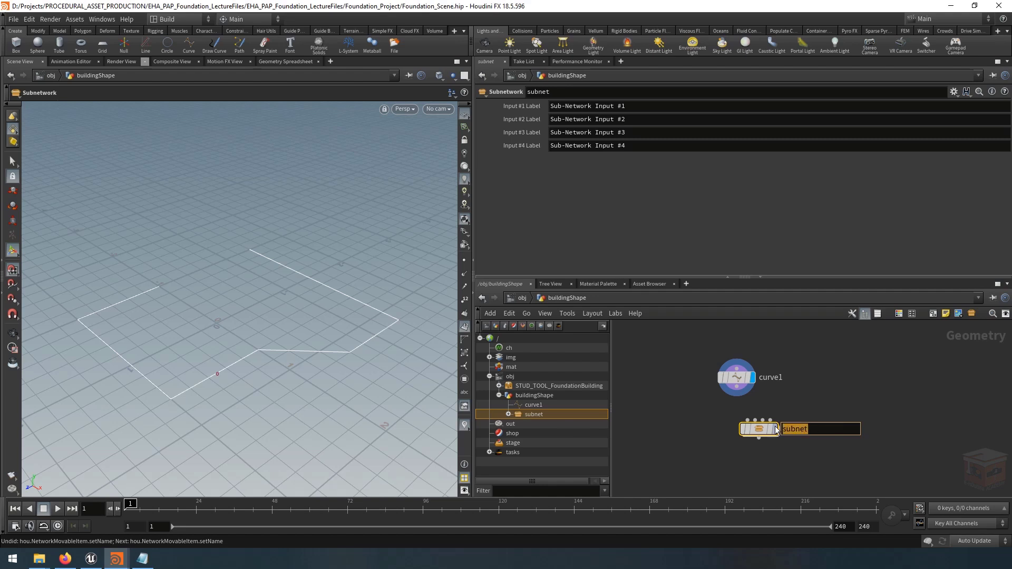
{"action": "type", "text": "inp"}
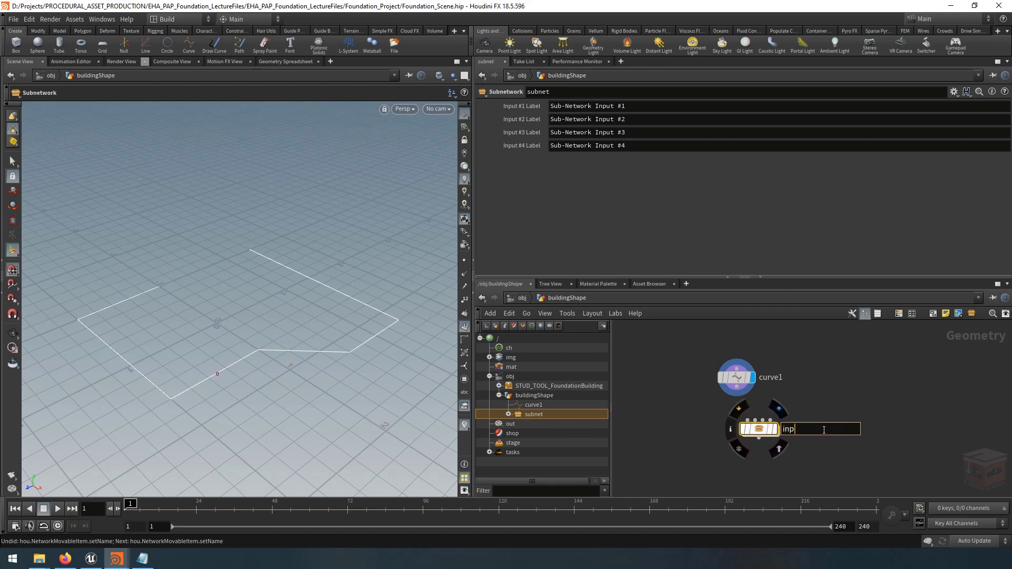
{"action": "type", "text": "utTest"}
{"action": "key", "text": "Return"}
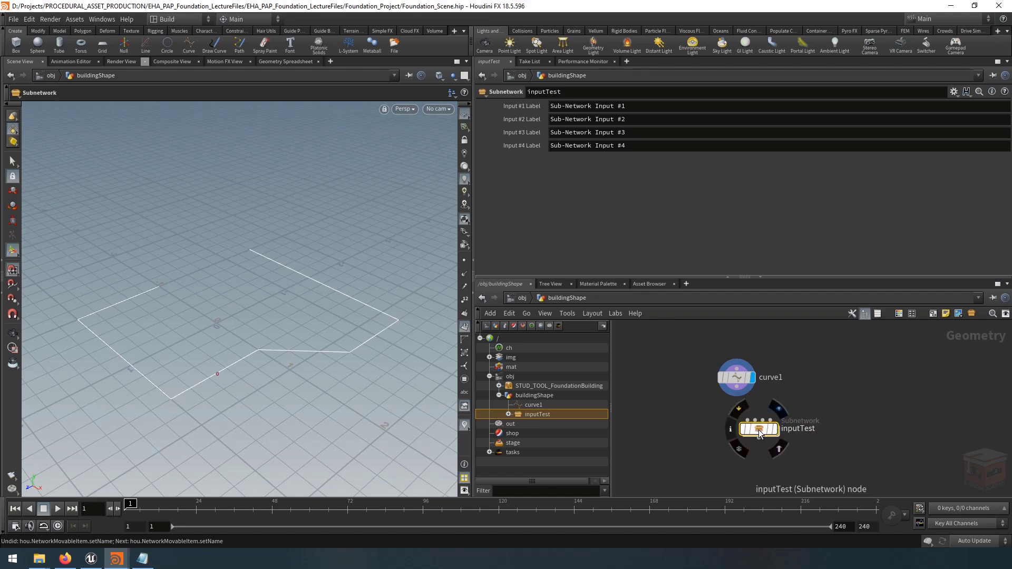
Try wiring curve1 into the first input of the inputTest subnetwork, and undo the connection
{"action": "scroll", "coordinate": [786, 414], "scroll_direction": "up", "scroll_amount": 2}
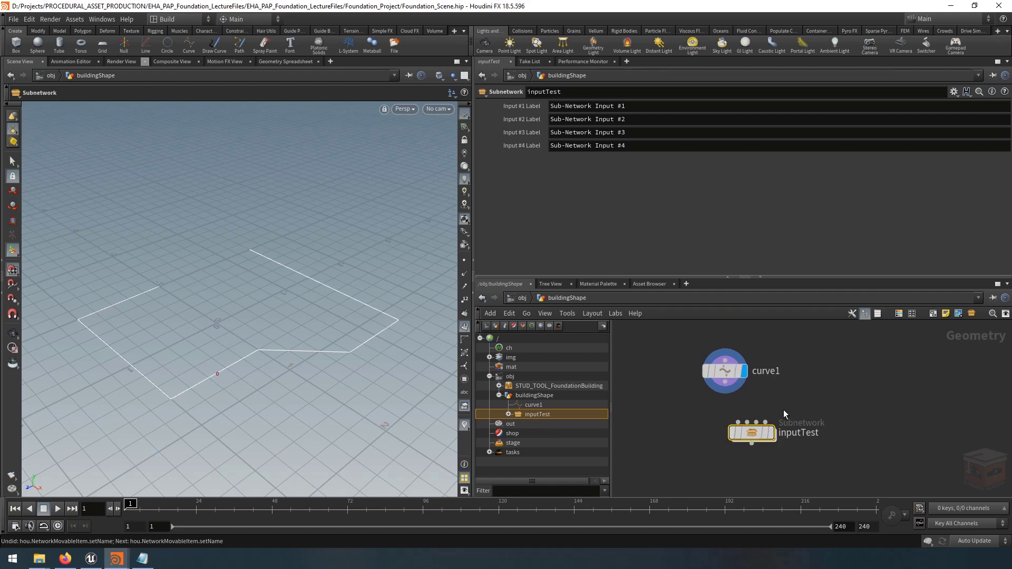
{"action": "left_click_drag", "start_coordinate": [738, 374], "coordinate": [724, 359]}
{"action": "left_click", "coordinate": [757, 370]}
{"action": "left_click", "coordinate": [738, 421]}
{"action": "key", "text": "ctrl+z"}
{"action": "key", "text": "ctrl+z"}
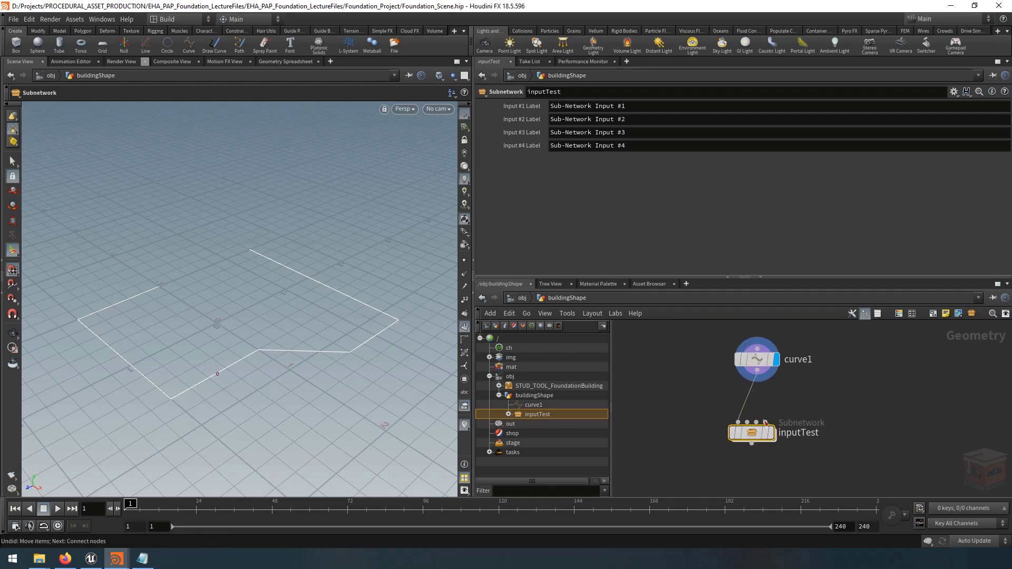
Create a digital asset from the inputTest subnetwork with the operator name InputTest and accept its default type properties
{"action": "right_click", "coordinate": [752, 431]}
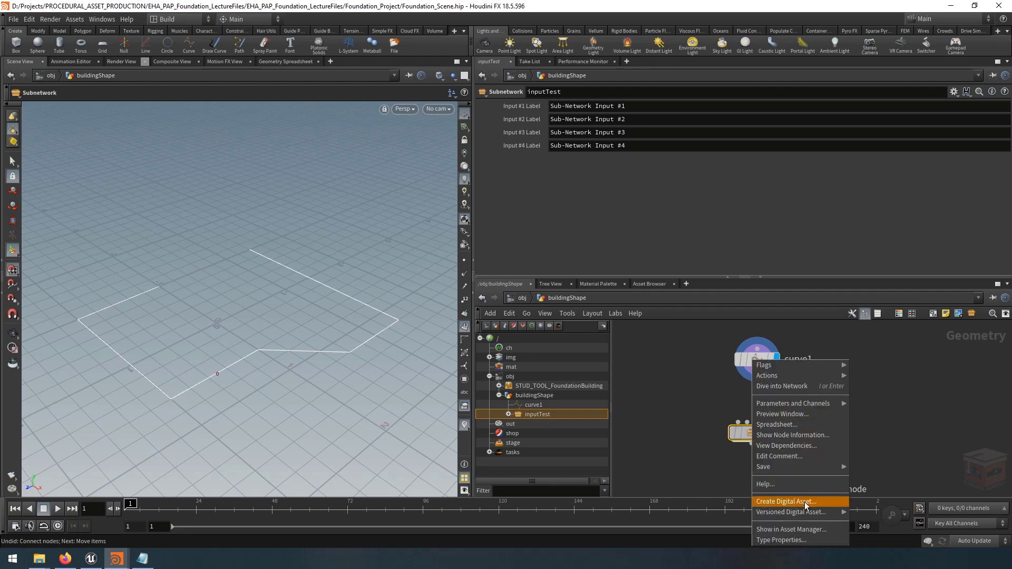
{"action": "left_click", "coordinate": [786, 501]}
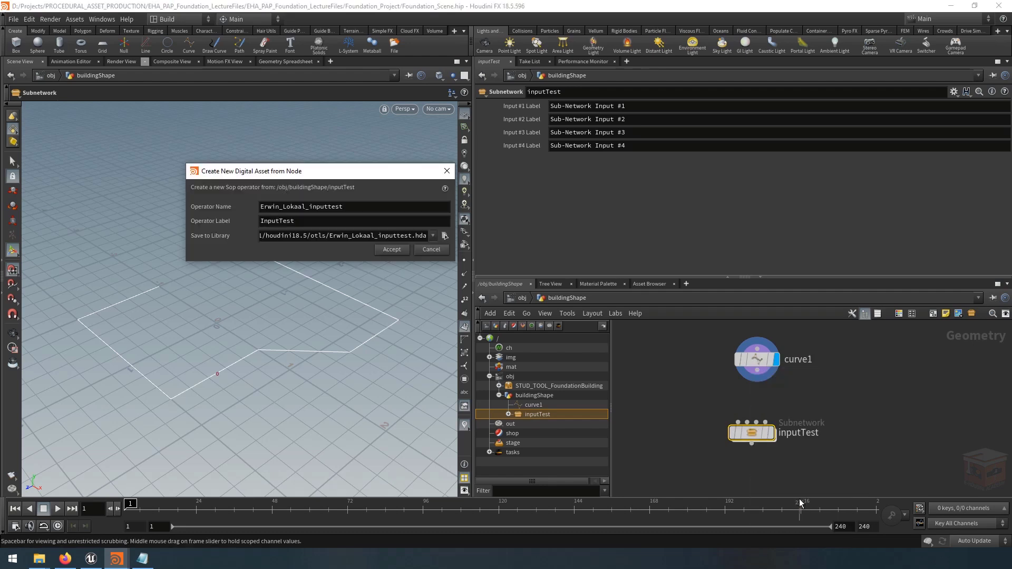
{"action": "double_click", "coordinate": [355, 221]}
{"action": "key", "text": "ctrl+c"}
{"action": "double_click", "coordinate": [376, 208]}
{"action": "key", "text": "ctrl+v"}
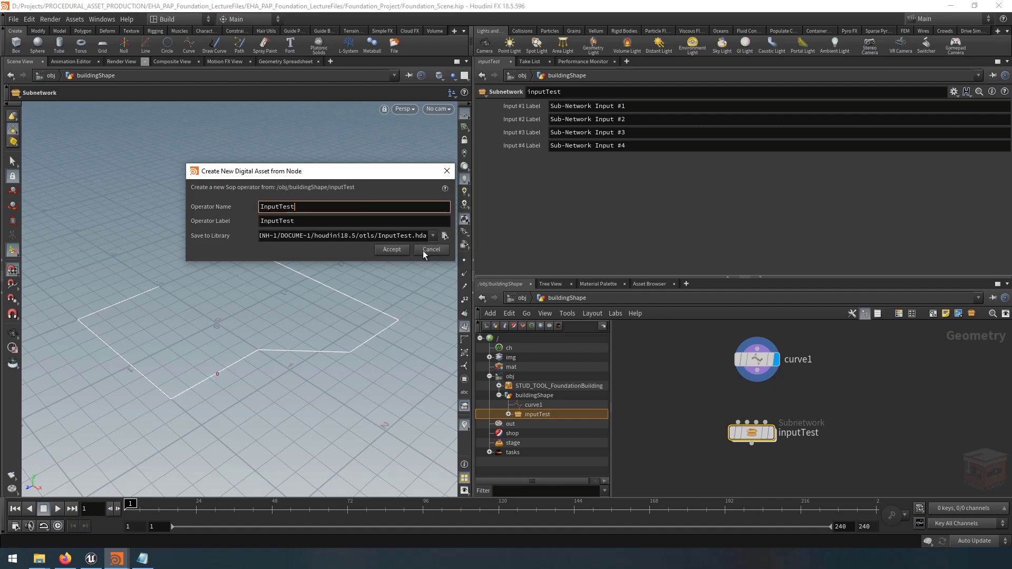
{"action": "left_click", "coordinate": [393, 251]}
{"action": "left_click_drag", "start_coordinate": [552, 36], "coordinate": [421, 81]}
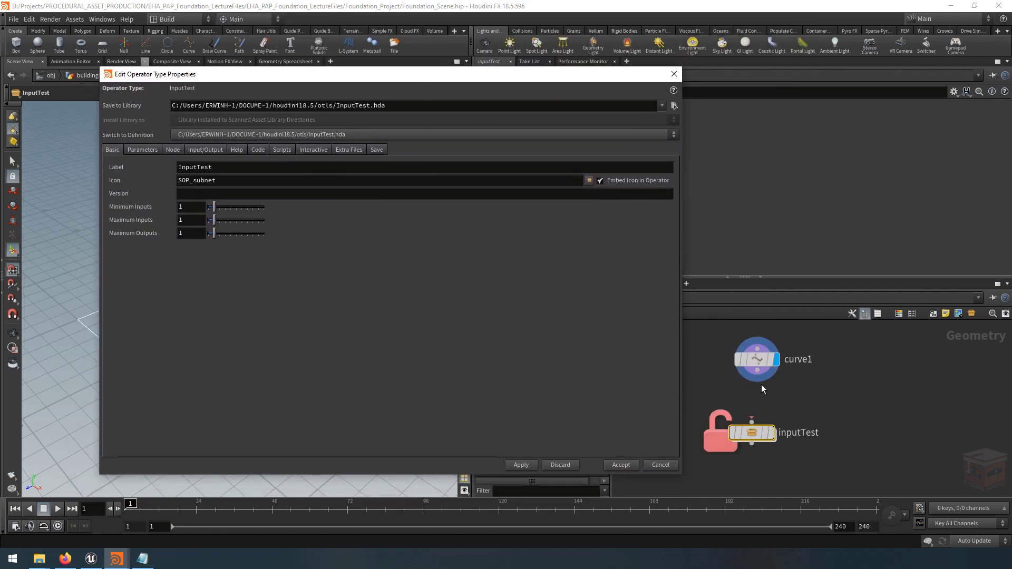
{"action": "middle_click_drag", "start_coordinate": [811, 394], "coordinate": [856, 390]}
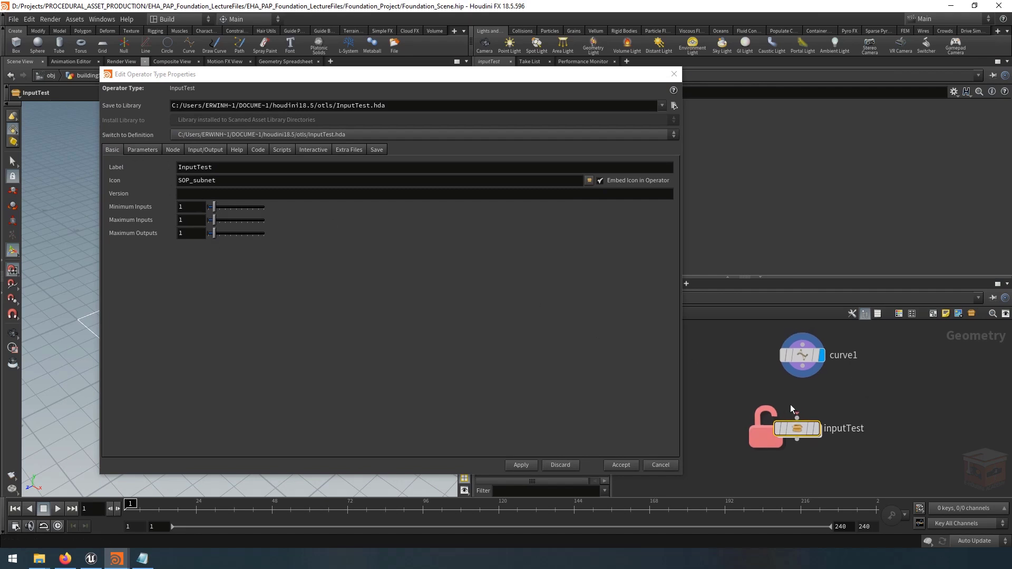
{"action": "left_click", "coordinate": [621, 465]}
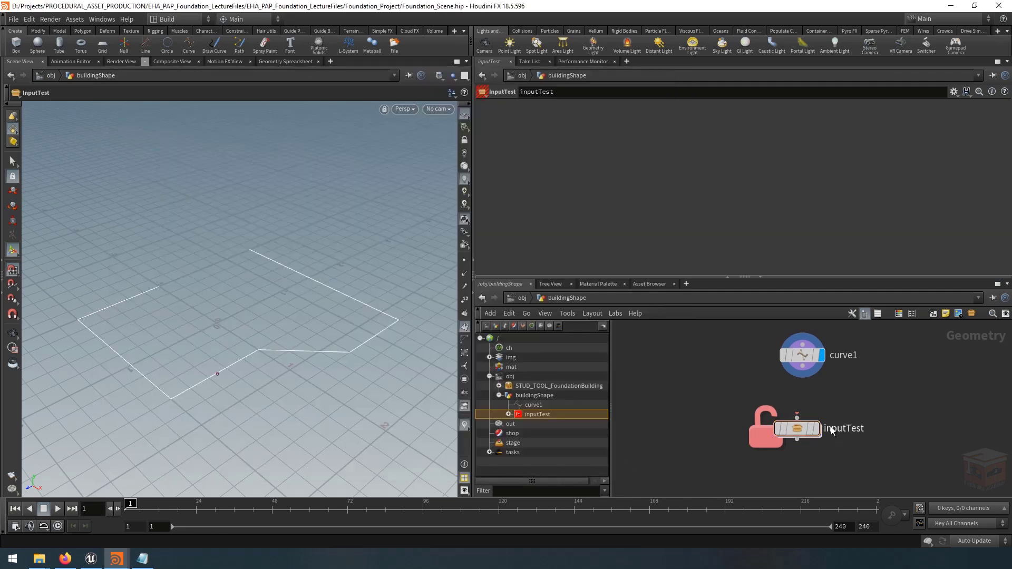
Wire curve1 into the inputTest asset, display the asset's result and go inside its network
{"action": "left_click", "coordinate": [816, 402]}
{"action": "left_click_drag", "start_coordinate": [802, 366], "coordinate": [798, 417]}
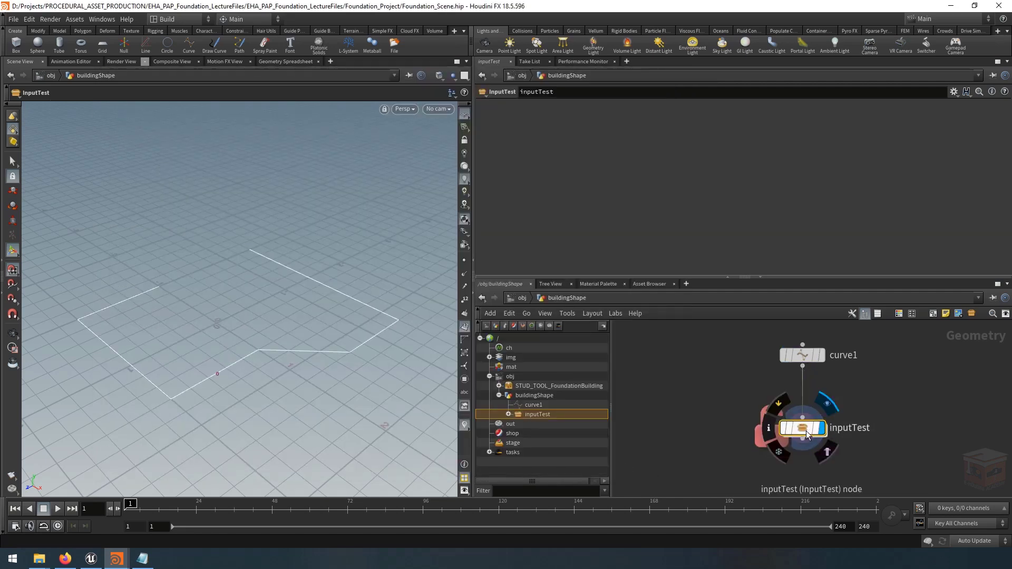
{"action": "double_click", "coordinate": [811, 430]}
{"action": "middle_click_drag", "start_coordinate": [893, 398], "coordinate": [832, 375]}
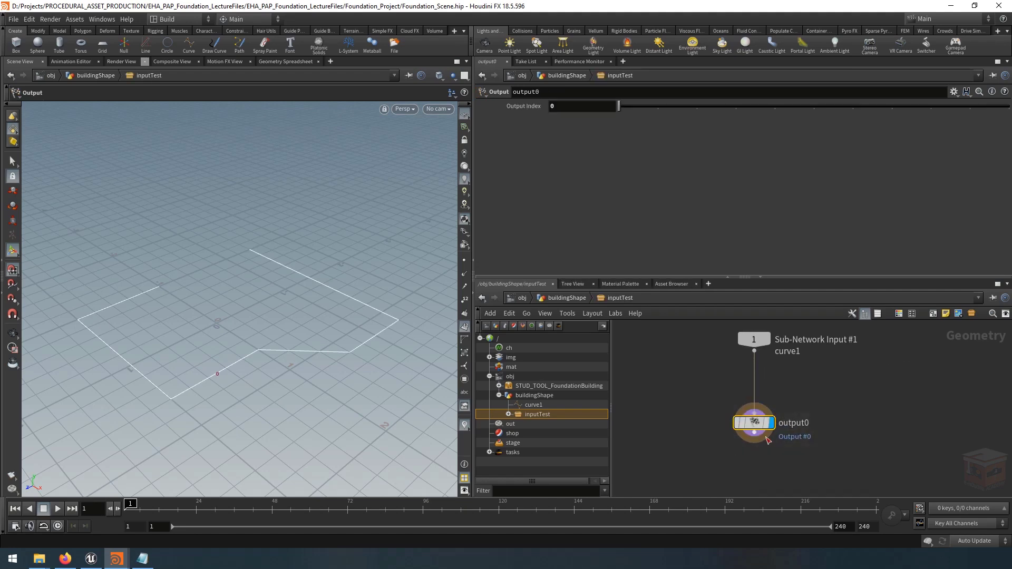
Add an Ends node inside inputTest and insert it between the sub-network input and output0
{"action": "left_click", "coordinate": [808, 397]}
{"action": "scroll", "coordinate": [807, 401], "scroll_direction": "down", "scroll_amount": 2}
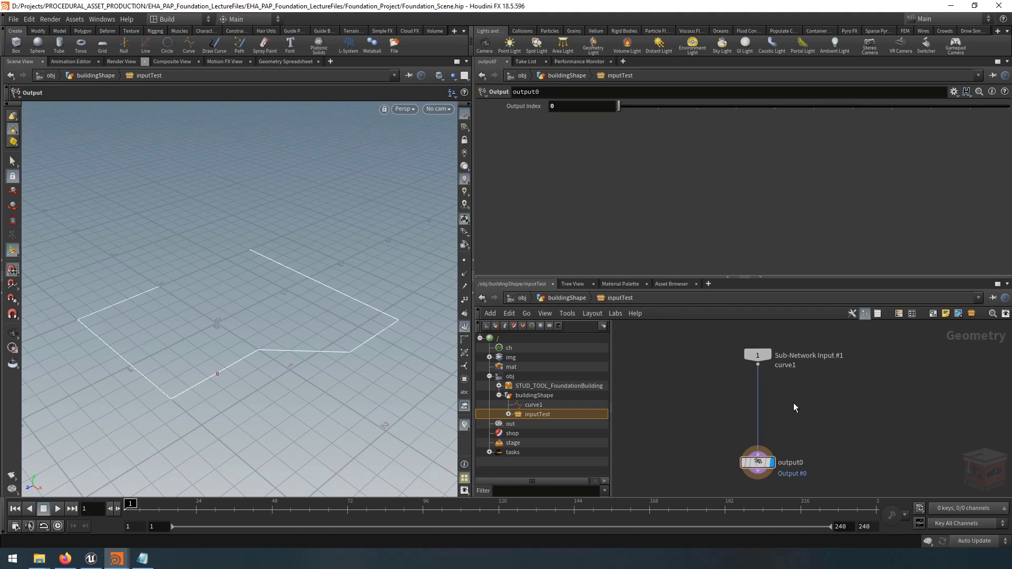
{"action": "key", "text": "Tab"}
{"action": "type", "text": "null"}
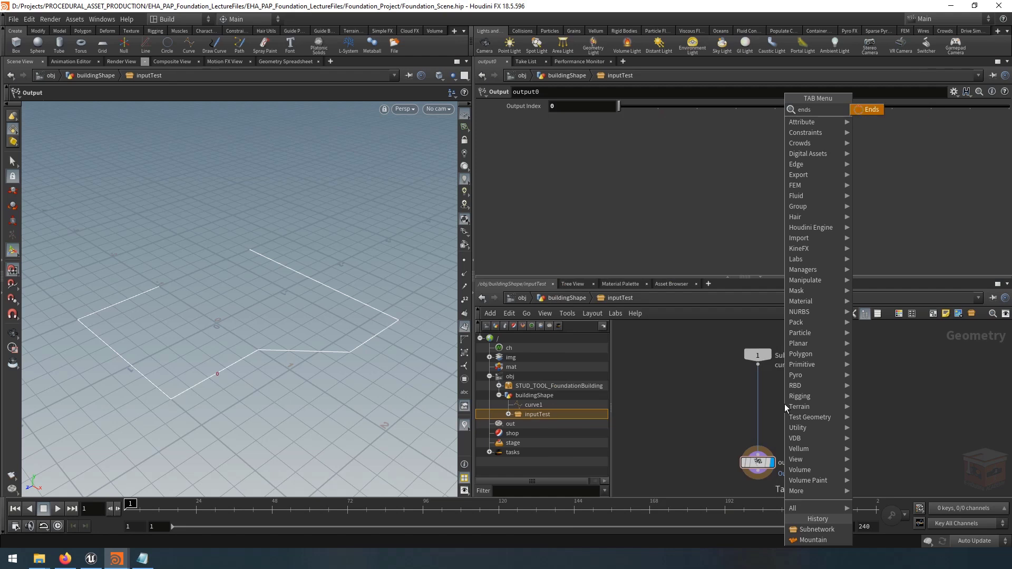
{"action": "key", "text": "Return"}
{"action": "left_click", "coordinate": [791, 405]}
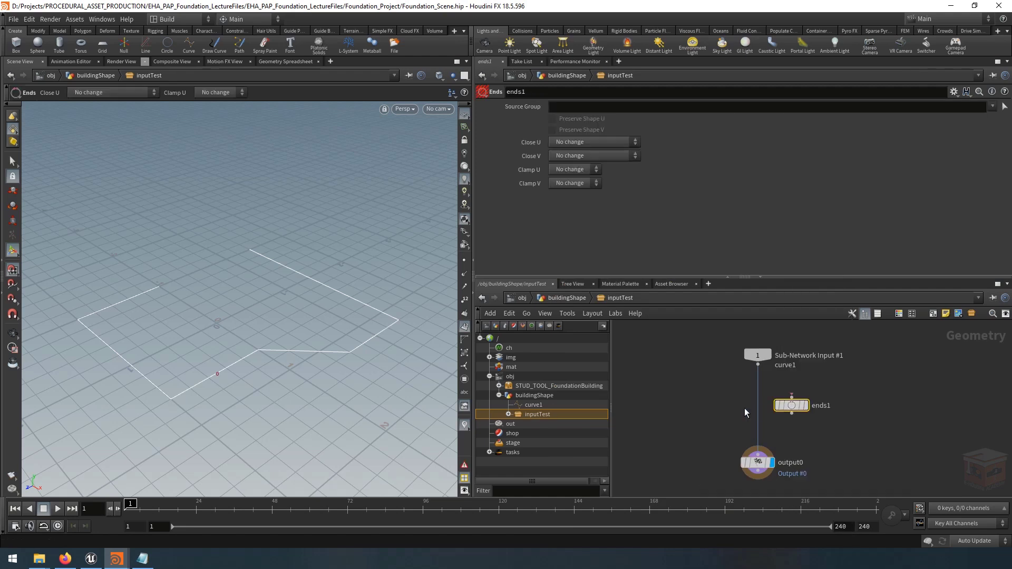
{"action": "left_click_drag", "start_coordinate": [792, 406], "coordinate": [758, 409]}
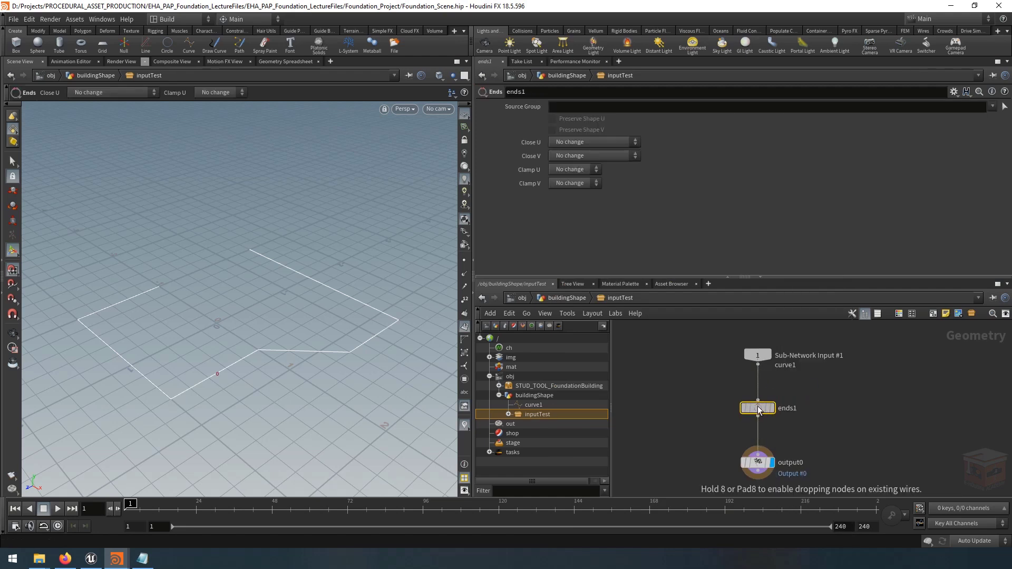
{"action": "left_click_drag", "start_coordinate": [826, 375], "coordinate": [710, 425]}
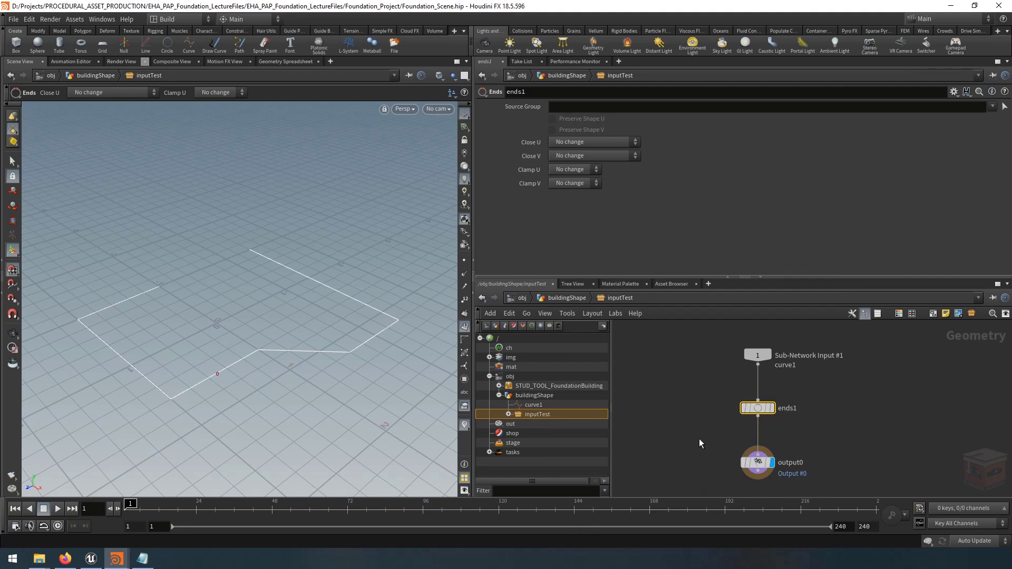
Set Close U on the ends1 node to Close Straight
{"action": "left_click", "coordinate": [599, 142]}
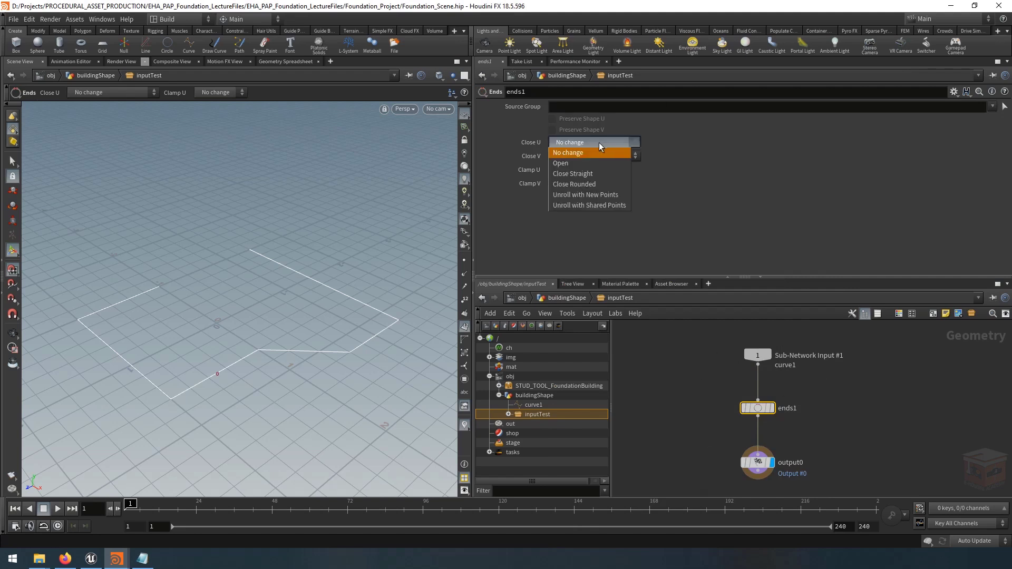
{"action": "left_click", "coordinate": [583, 174]}
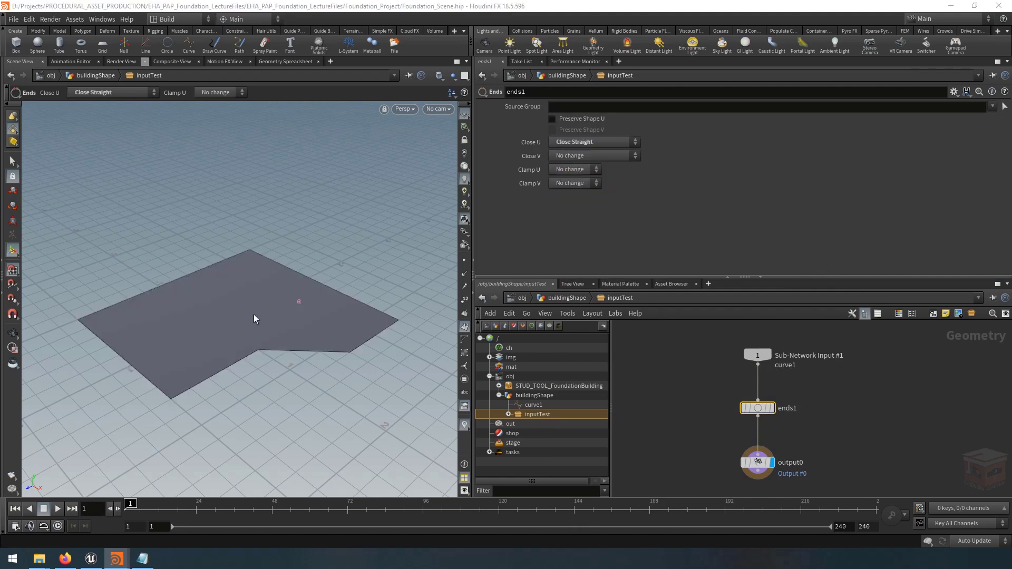
{"action": "left_click", "coordinate": [855, 418]}
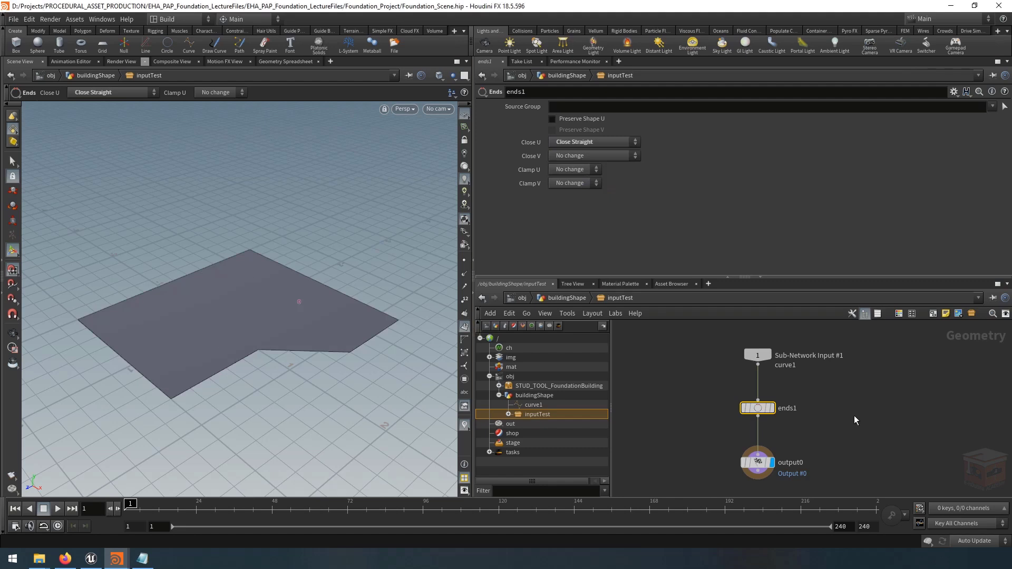
Return to the buildingShape network and save the inputTest node type to its asset definition
{"action": "left_click", "coordinate": [567, 298]}
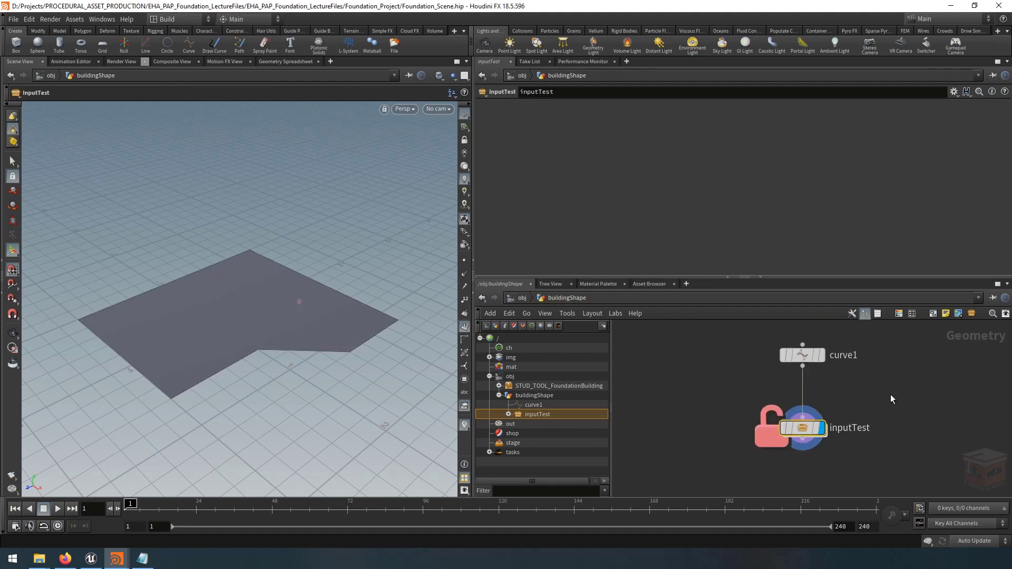
{"action": "right_click", "coordinate": [805, 431]}
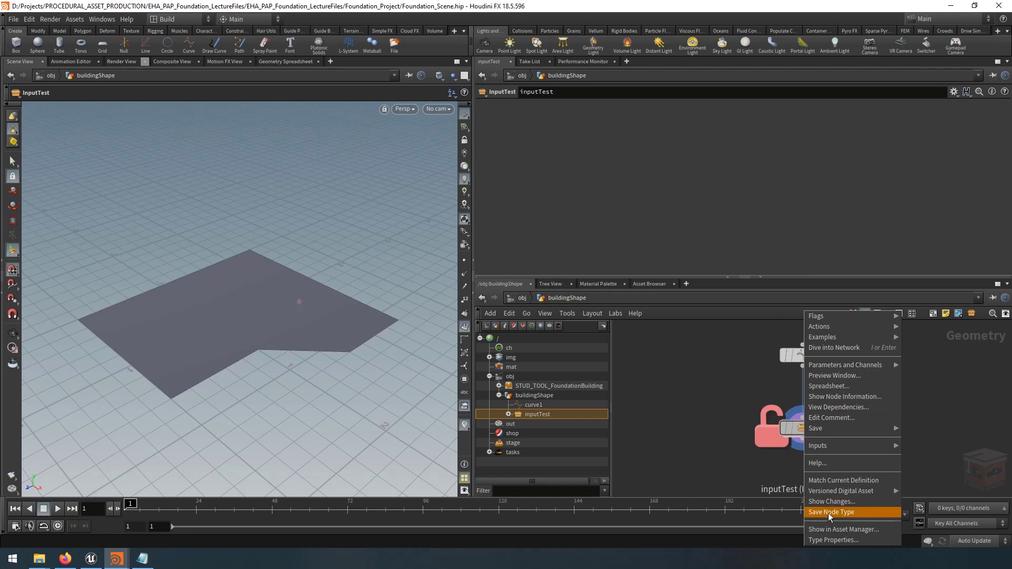
{"action": "left_click", "coordinate": [859, 512]}
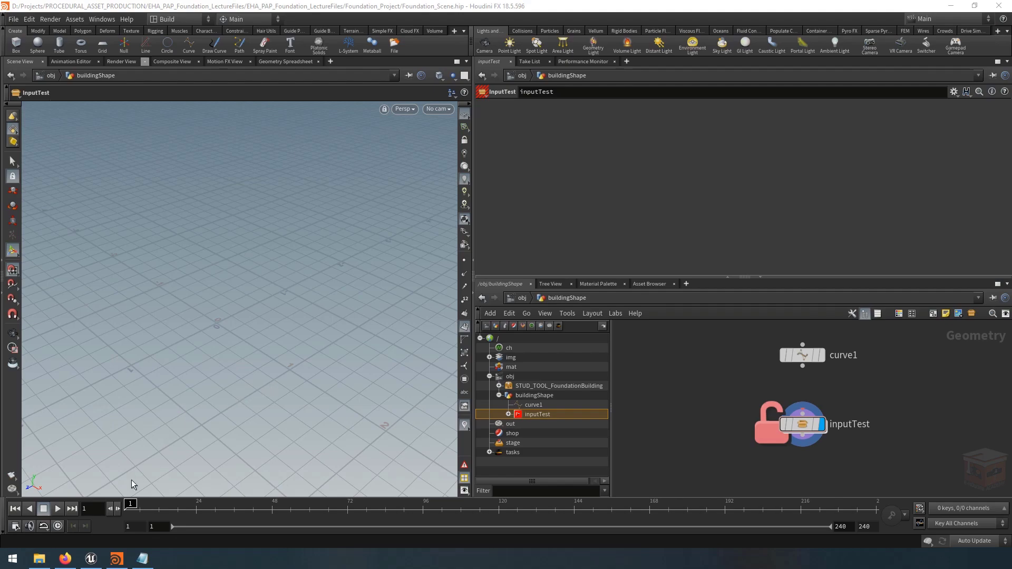
Switch to Unreal Editor and import InputTest.hda from the houdini18.5 otls folder into the HDA content folder
{"action": "left_click", "coordinate": [91, 560]}
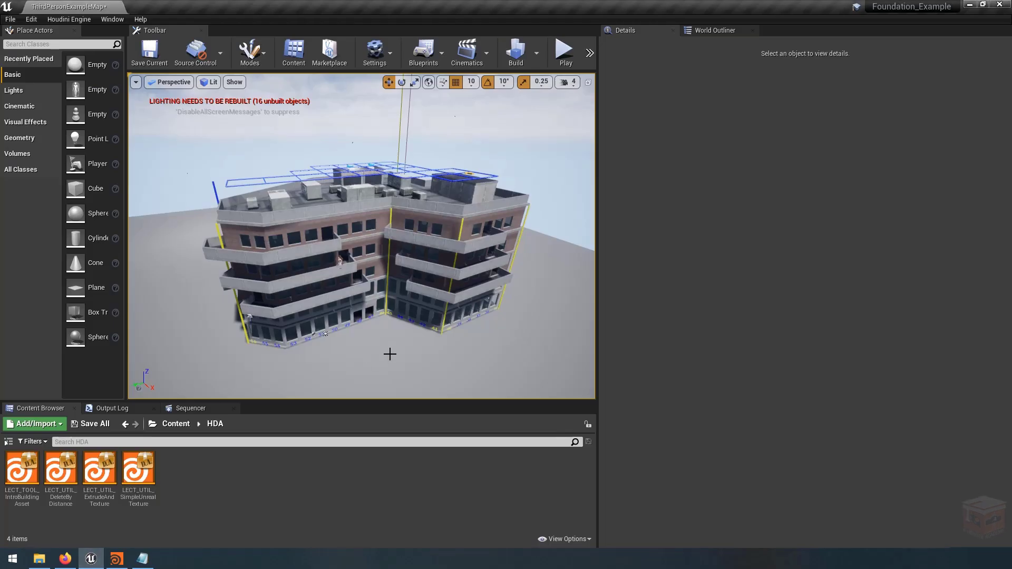
{"action": "mouse_move", "coordinate": [399, 341]}
{"action": "right_mouse_down"}
{"action": "mouse_move", "coordinate": [409, 341]}
{"action": "mouse_move", "coordinate": [326, 352]}
{"action": "mouse_move", "coordinate": [332, 365]}
{"action": "mouse_move", "coordinate": [390, 333]}
{"action": "right_mouse_up"}
{"action": "key", "text": "w"}
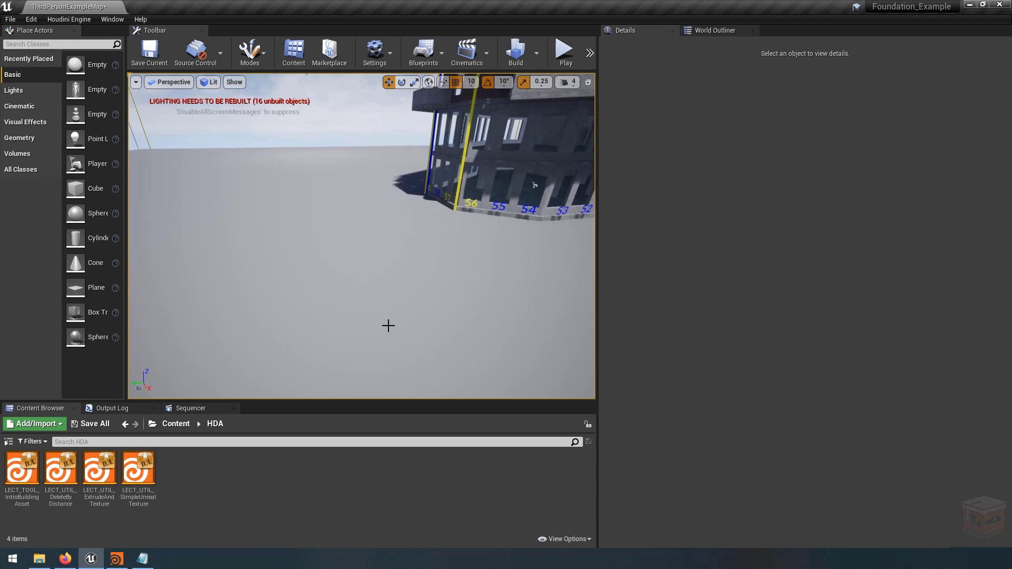
{"action": "left_click", "coordinate": [41, 560]}
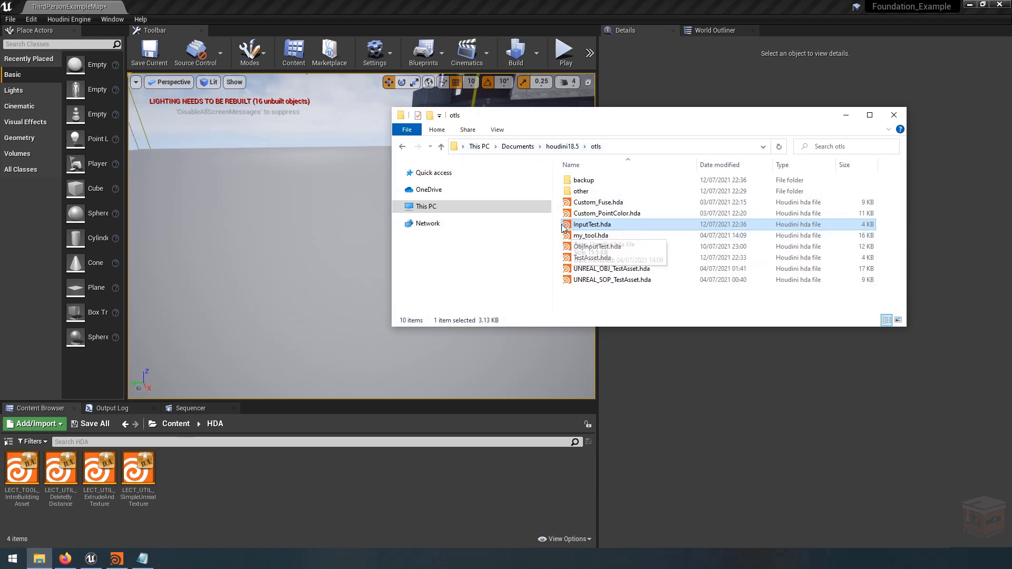
{"action": "left_click_drag", "start_coordinate": [630, 230], "coordinate": [250, 379]}
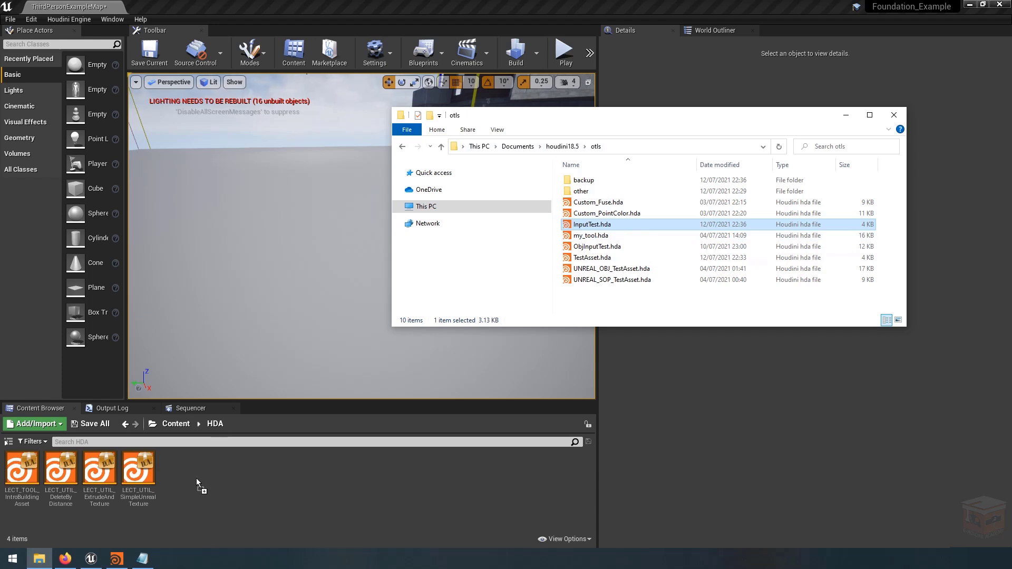
{"action": "left_click_drag", "start_coordinate": [220, 470], "coordinate": [220, 468]}
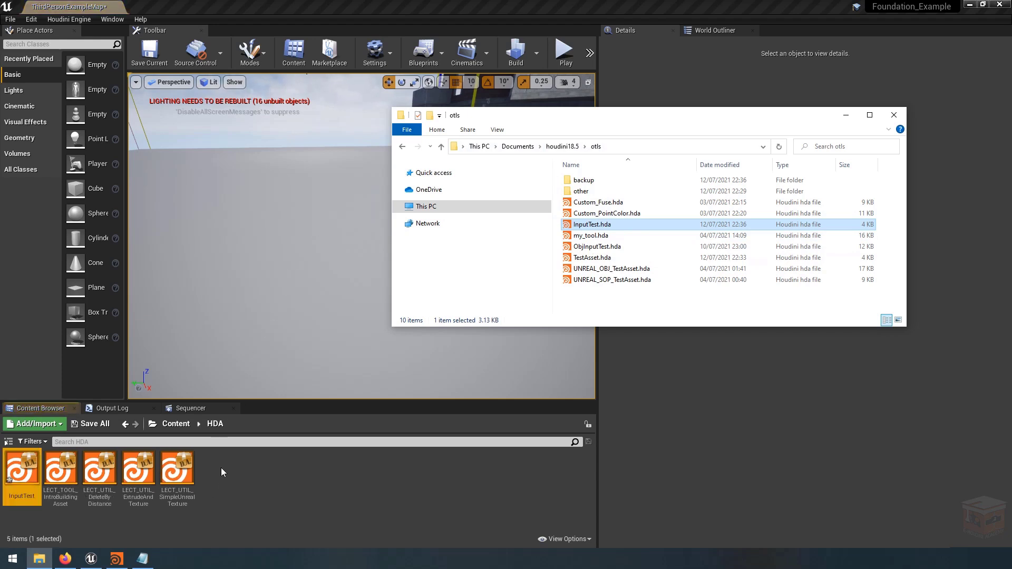
Place the InputTest asset from the HDA content folder on the open ground beside the building
{"action": "left_click", "coordinate": [175, 426]}
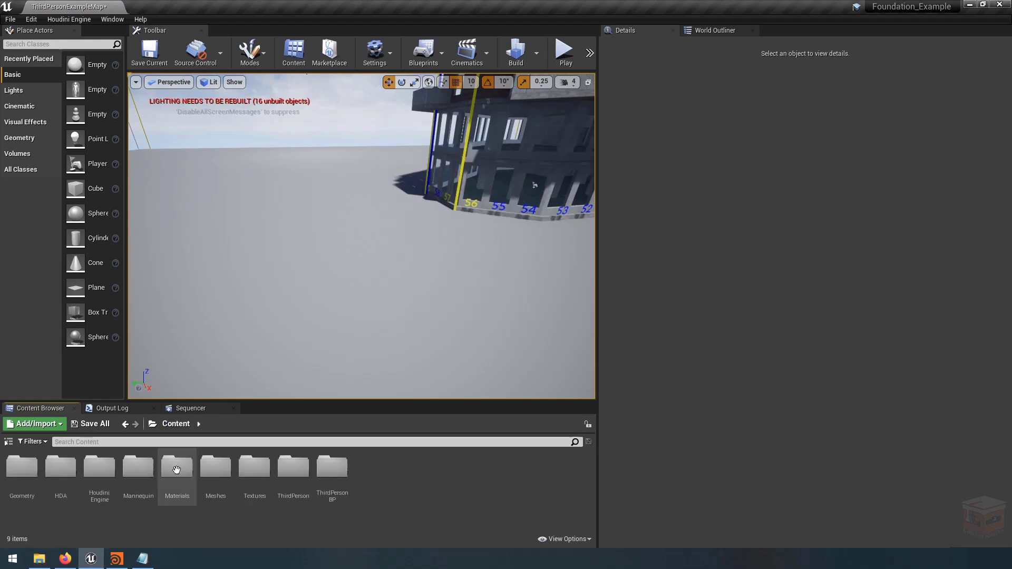
{"action": "double_click", "coordinate": [61, 467]}
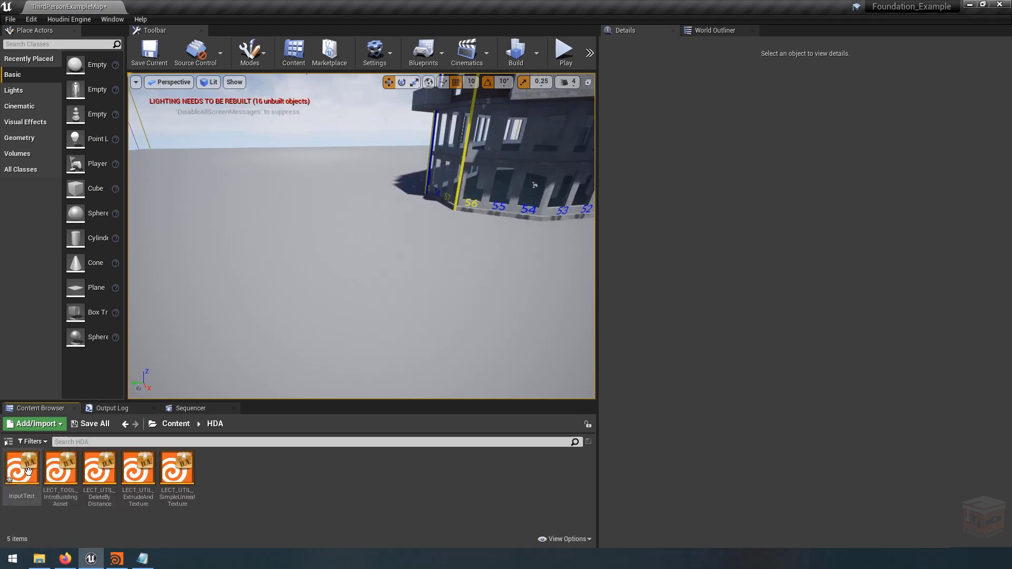
{"action": "left_click_drag", "start_coordinate": [21, 469], "coordinate": [372, 264]}
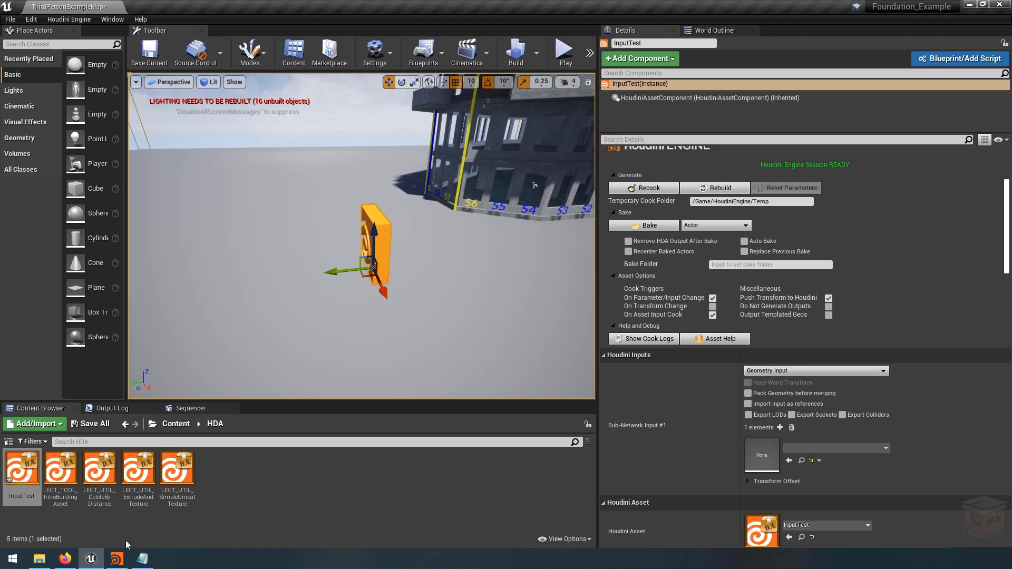
Switch to Houdini and examine the sub-network input inside the inputTest asset
{"action": "left_click", "coordinate": [117, 559]}
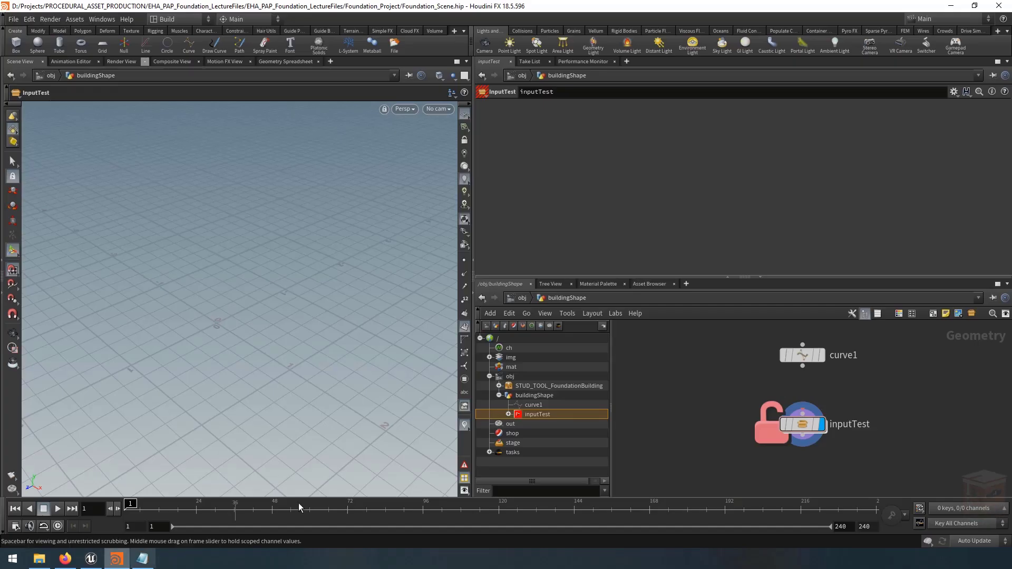
{"action": "double_click", "coordinate": [799, 425]}
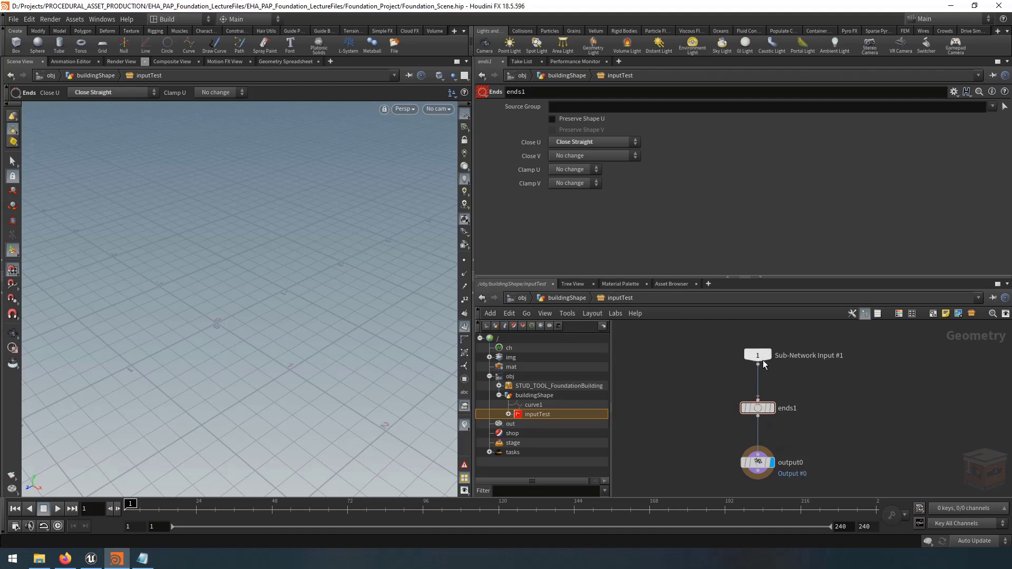
{"action": "left_click_drag", "start_coordinate": [764, 359], "coordinate": [765, 354]}
Switch back to Unreal Editor and set InputTest's Sub-Network Input #1 to Curve Input
{"action": "left_click", "coordinate": [91, 559]}
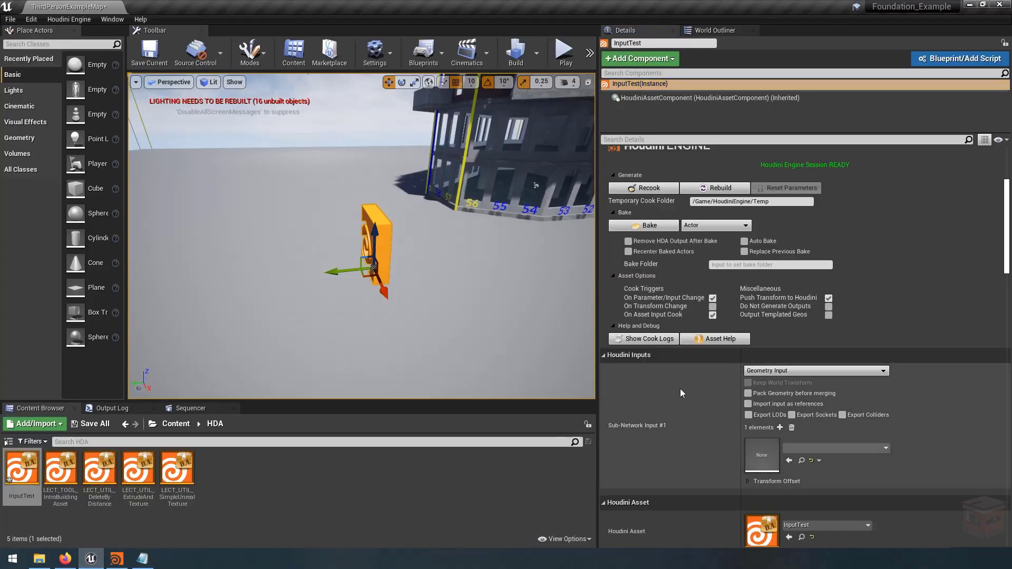
{"action": "left_click", "coordinate": [789, 370]}
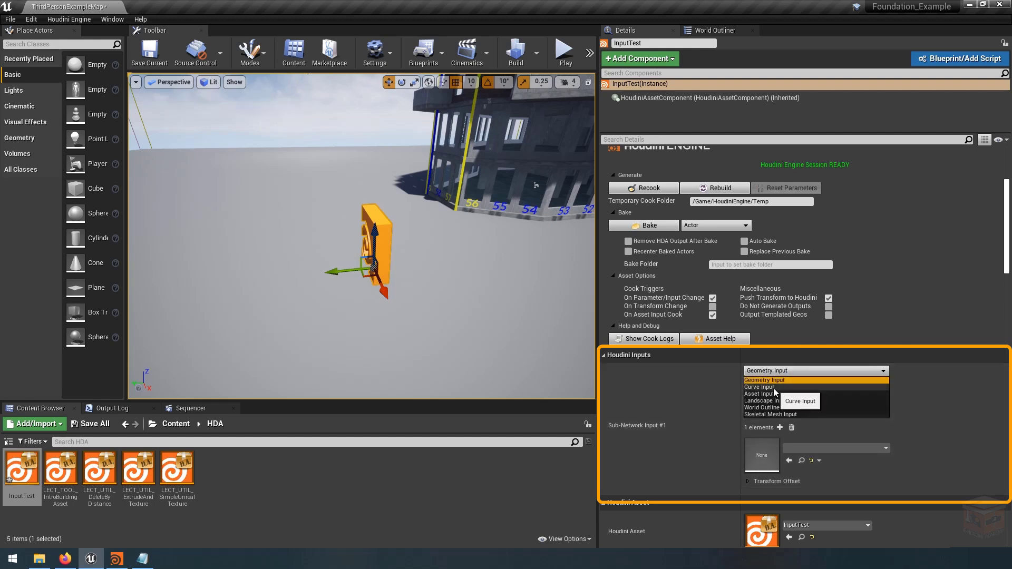
{"action": "left_click", "coordinate": [773, 388]}
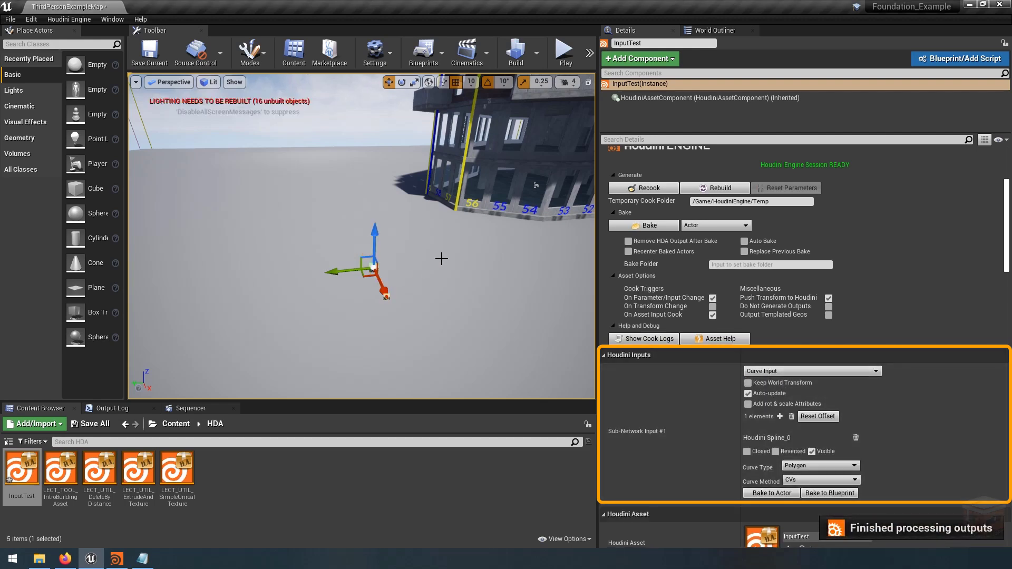
Extend the input spline from its end point with two duplicated points to form a four-cornered outline
{"action": "right_click_drag", "start_coordinate": [441, 257], "coordinate": [455, 280]}
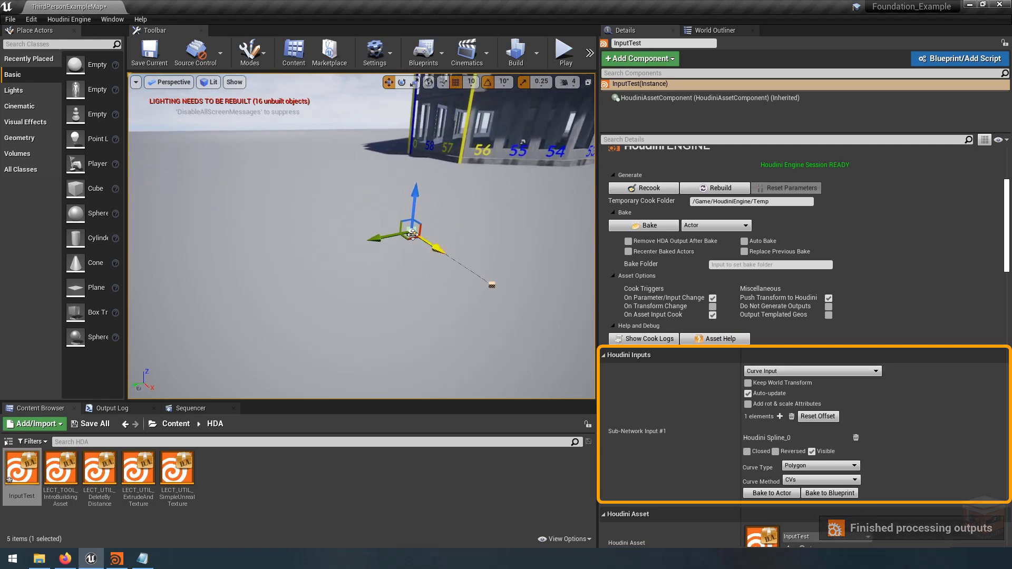
{"action": "left_click", "coordinate": [492, 285]}
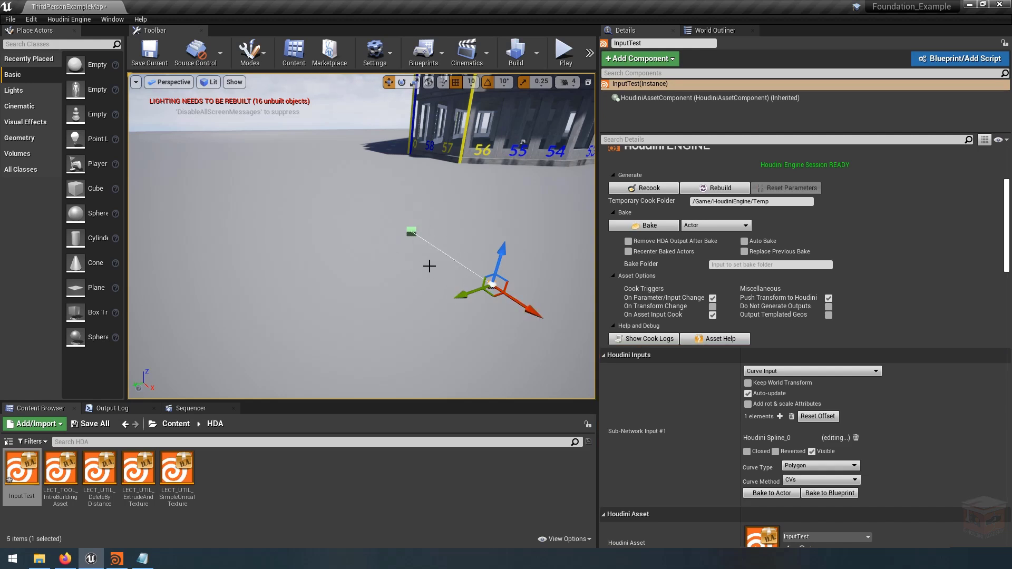
{"action": "right_click_drag", "start_coordinate": [430, 266], "coordinate": [409, 289]}
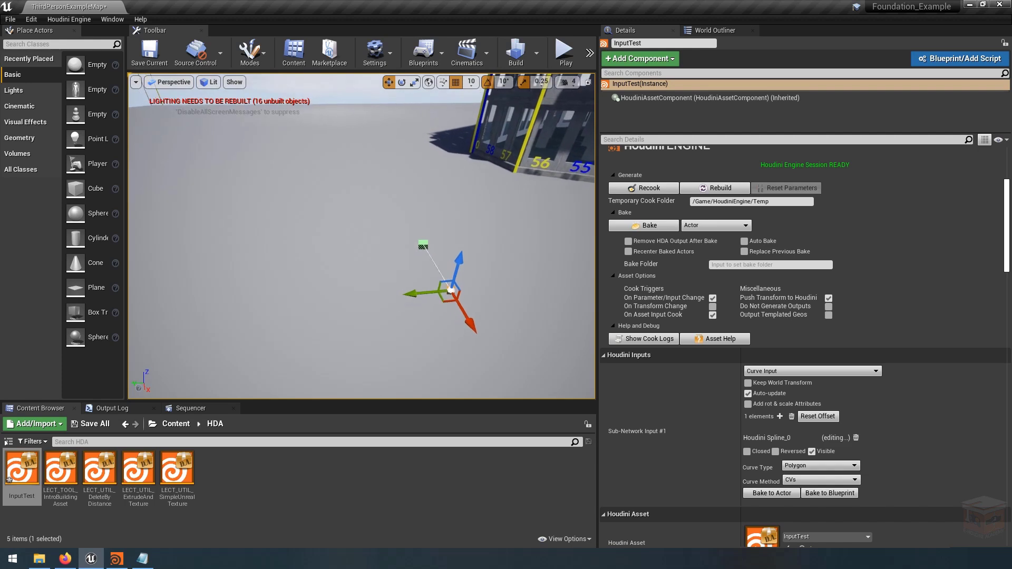
{"action": "key", "text": "alt"}
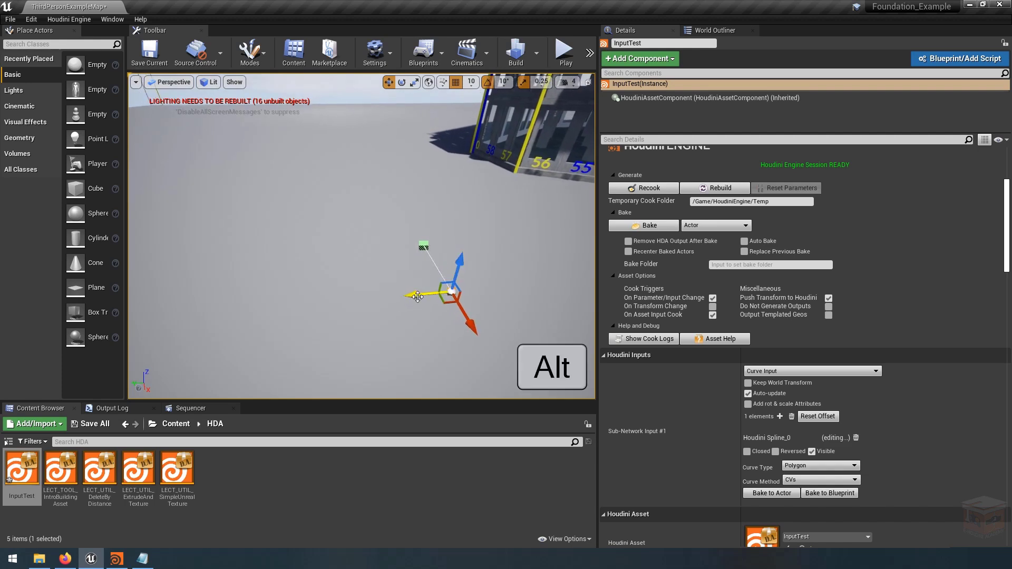
{"action": "left_click_drag", "start_coordinate": [418, 296], "coordinate": [318, 303], "text": "alt"}
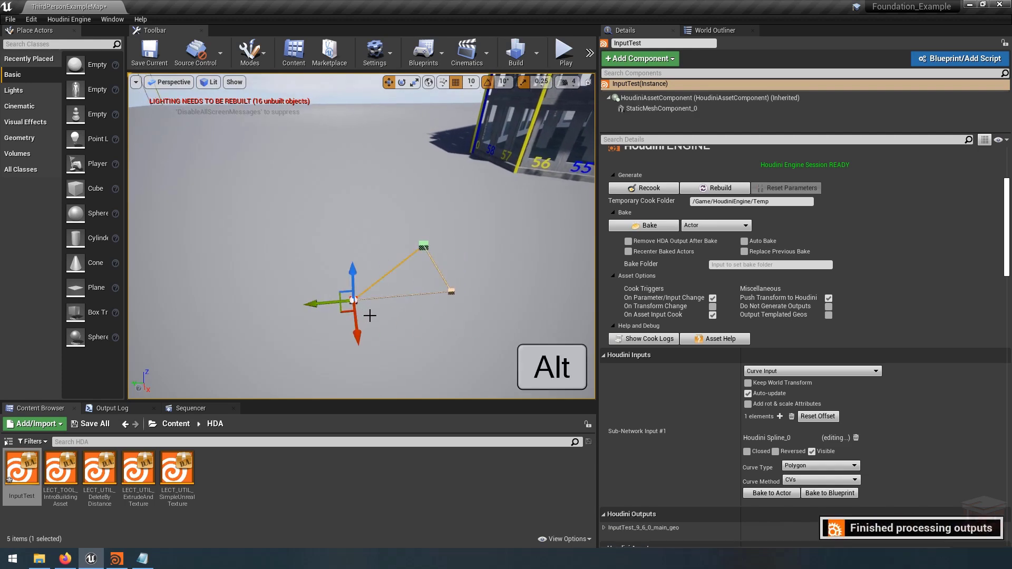
{"action": "left_click_drag", "start_coordinate": [355, 336], "coordinate": [358, 281], "text": "alt"}
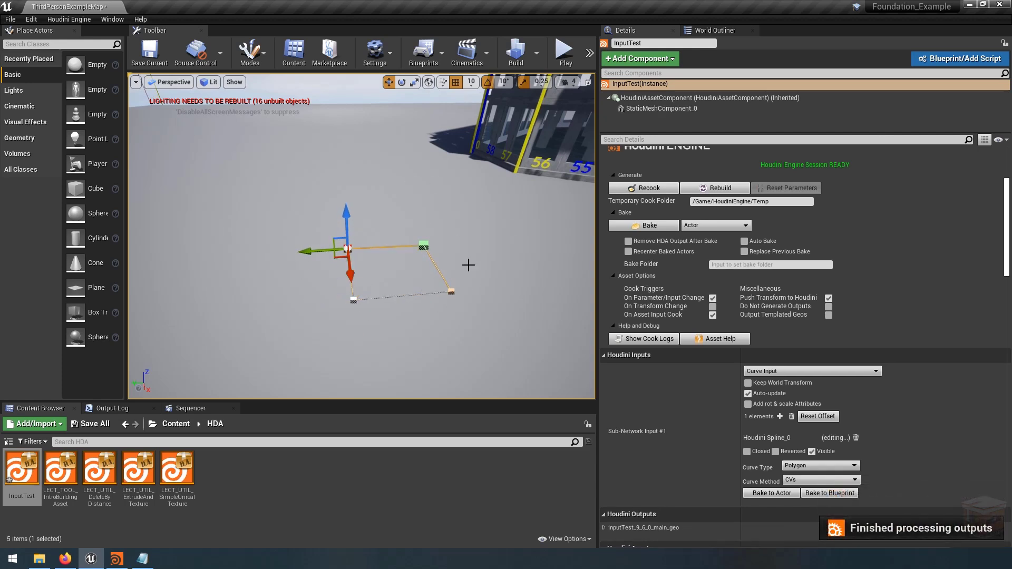
Select all four spline points and raise them slightly above the ground
{"action": "right_click_drag", "start_coordinate": [472, 278], "coordinate": [495, 240]}
{"action": "key", "text": "q"}
{"action": "key", "text": "ctrl+z"}
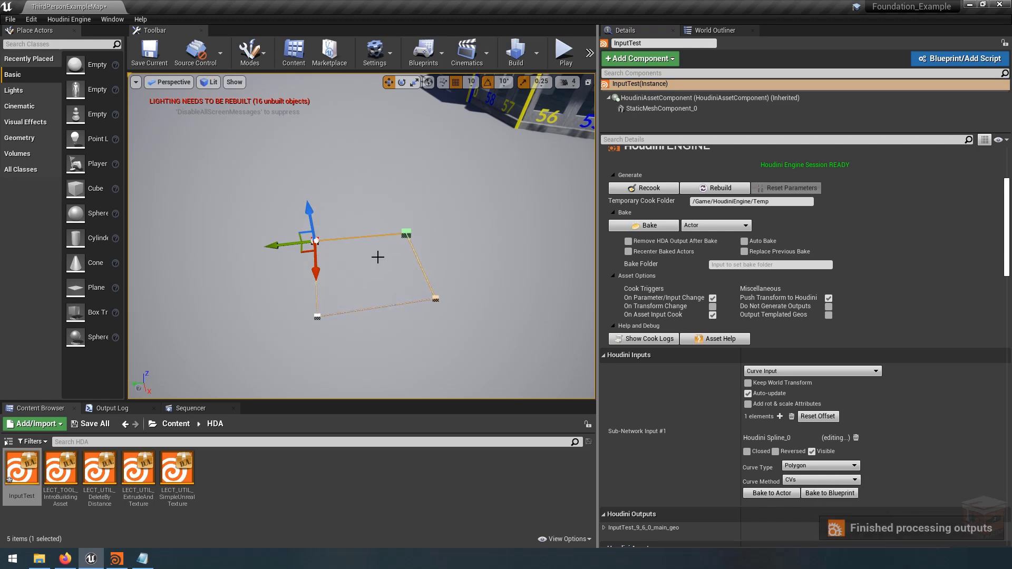
{"action": "left_click", "coordinate": [436, 298], "text": "shift"}
{"action": "left_click", "coordinate": [316, 317], "text": "shift"}
{"action": "left_click", "coordinate": [314, 242], "text": "shift"}
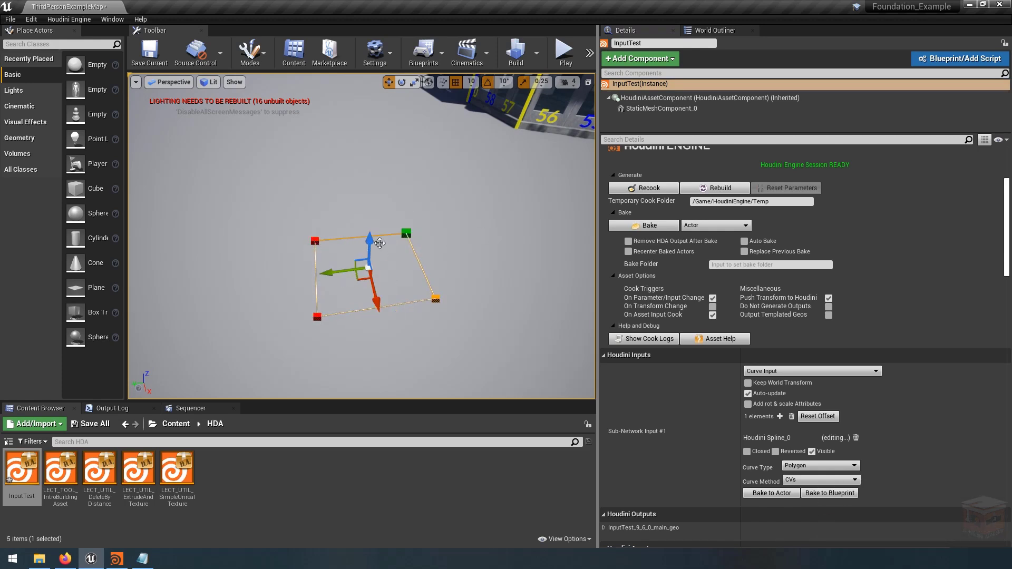
{"action": "mouse_move", "coordinate": [505, 278]}
{"action": "right_mouse_down"}
{"action": "mouse_move", "coordinate": [505, 266]}
{"action": "mouse_move", "coordinate": [504, 293]}
{"action": "right_mouse_up"}
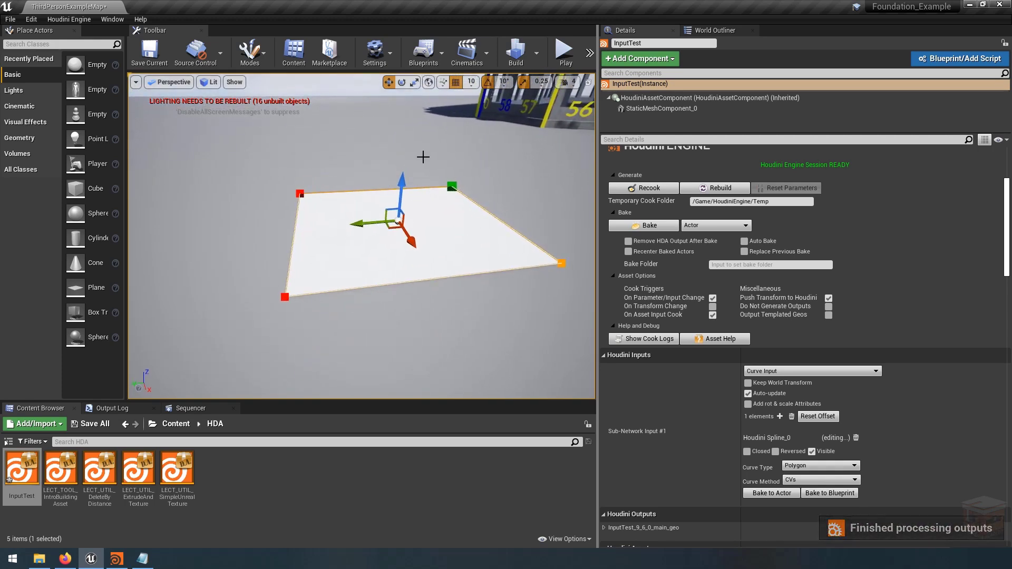
{"action": "mouse_move", "coordinate": [422, 276]}
{"action": "right_mouse_down"}
{"action": "mouse_move", "coordinate": [423, 287]}
{"action": "mouse_move", "coordinate": [423, 269]}
{"action": "right_mouse_up"}
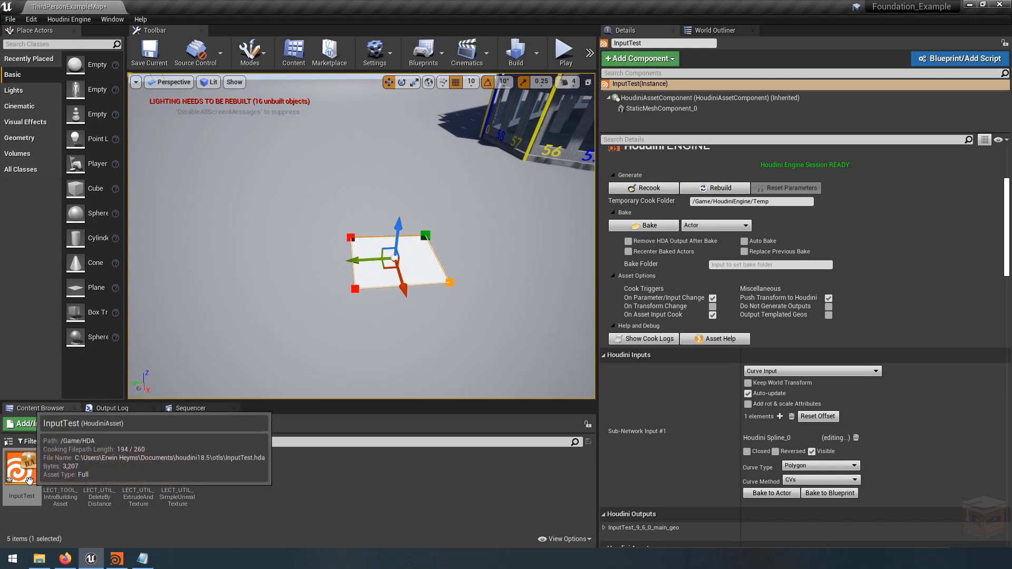
Switch to Houdini, return to the buildingShape network and open the type properties of inputTest
{"action": "left_click", "coordinate": [117, 563]}
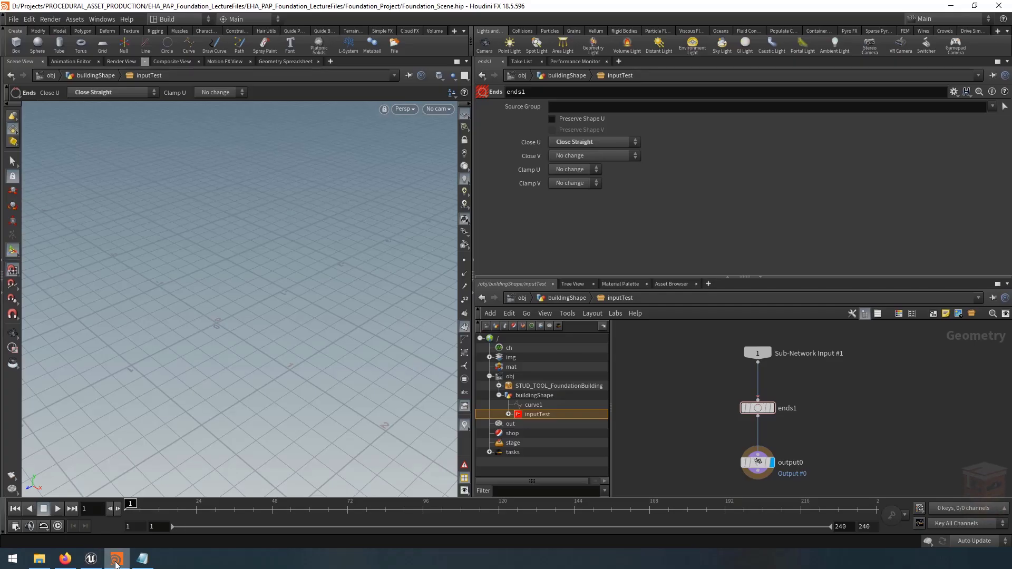
{"action": "middle_click_drag", "start_coordinate": [842, 408], "coordinate": [850, 386]}
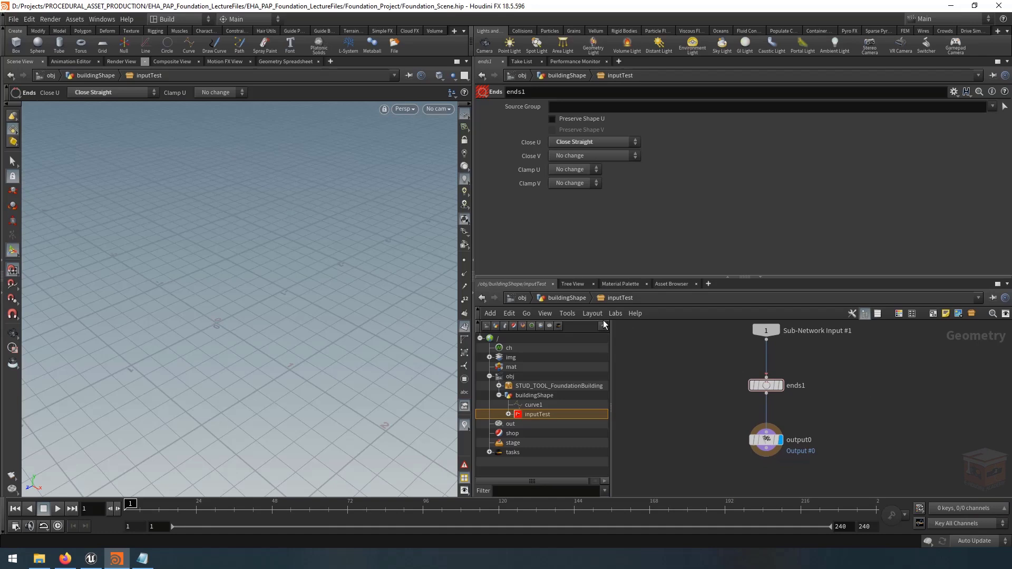
{"action": "left_click", "coordinate": [566, 298]}
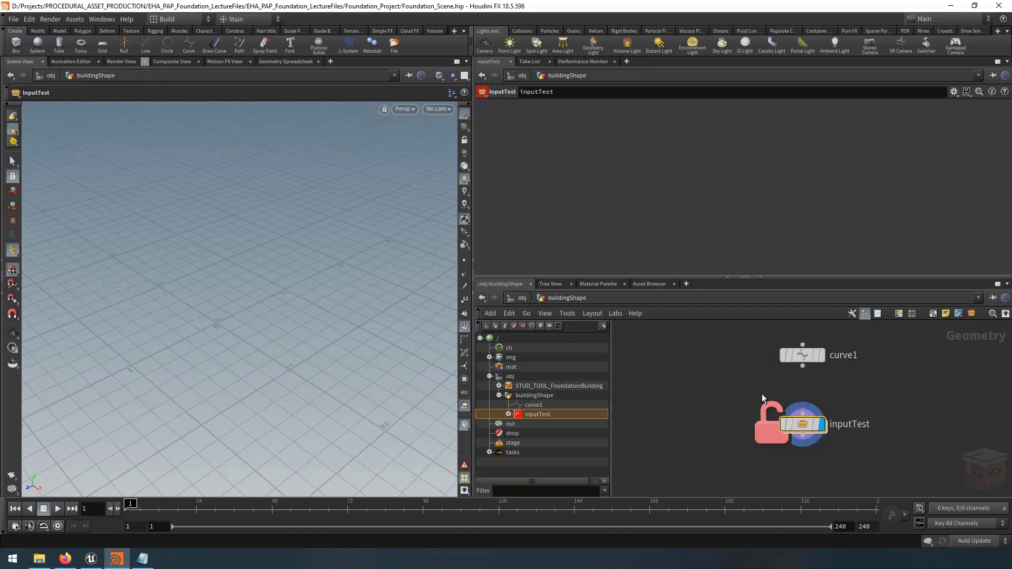
{"action": "right_click", "coordinate": [800, 429]}
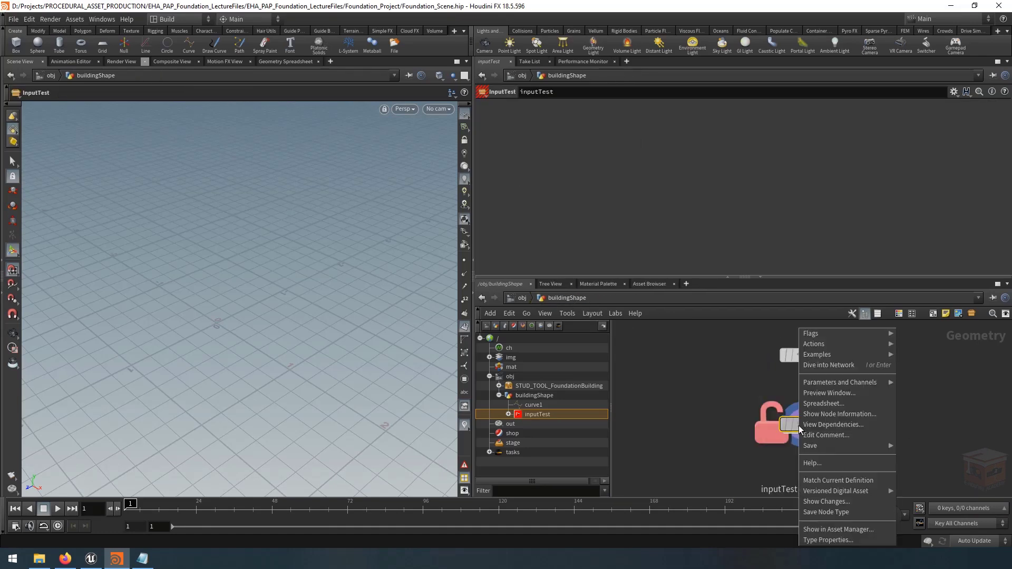
{"action": "left_click", "coordinate": [835, 540]}
{"action": "right_click", "coordinate": [803, 427]}
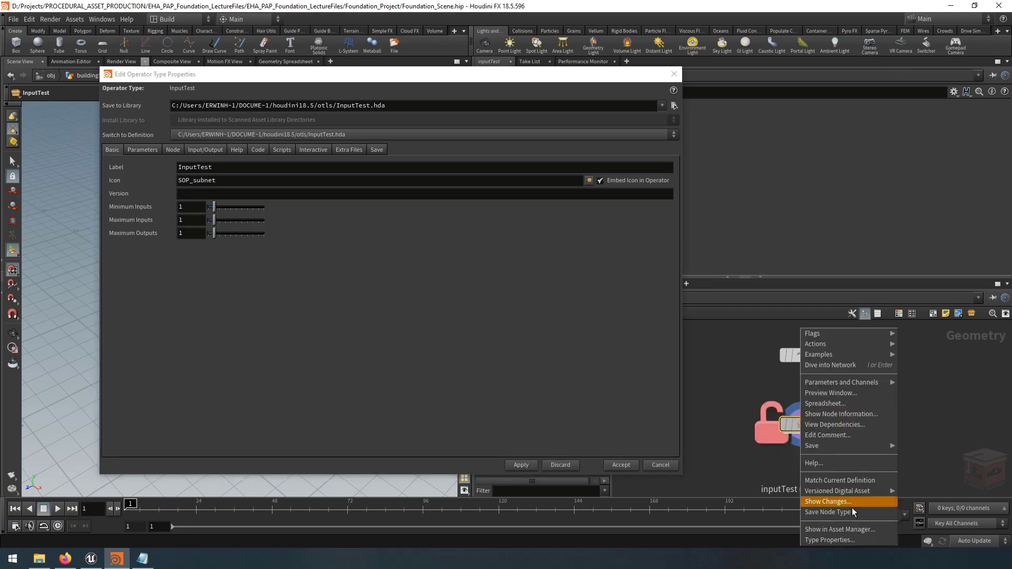
{"action": "left_click", "coordinate": [835, 540]}
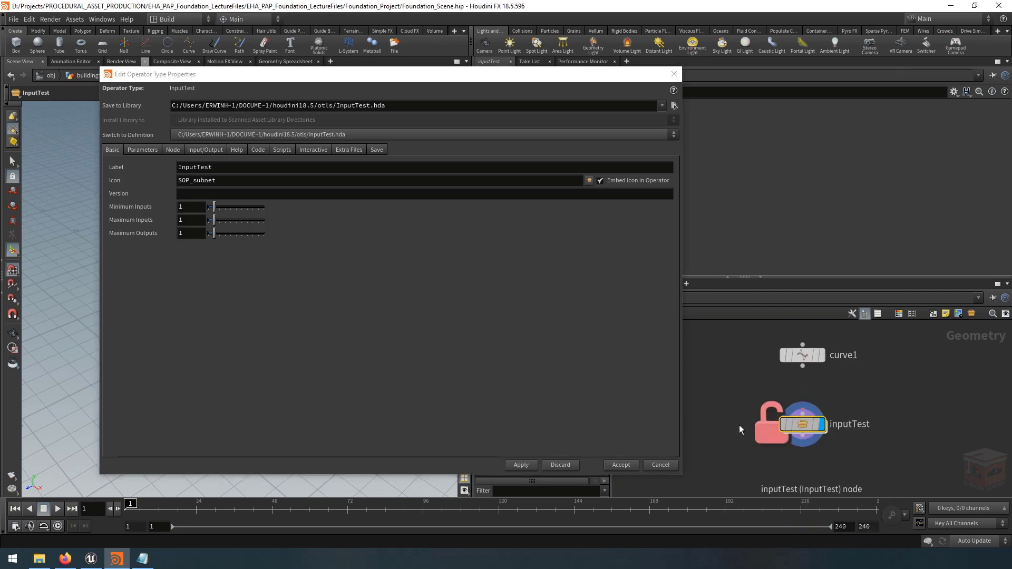
Set InputTest's Input 1 Label to "curve" and accept the type properties
{"action": "left_click_drag", "start_coordinate": [409, 77], "coordinate": [361, 70]}
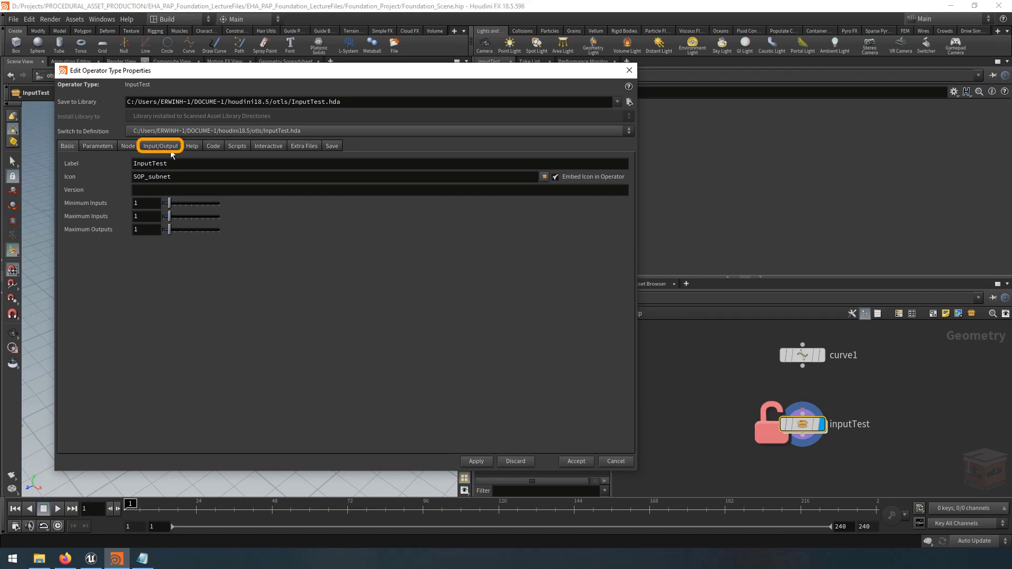
{"action": "left_click", "coordinate": [165, 148]}
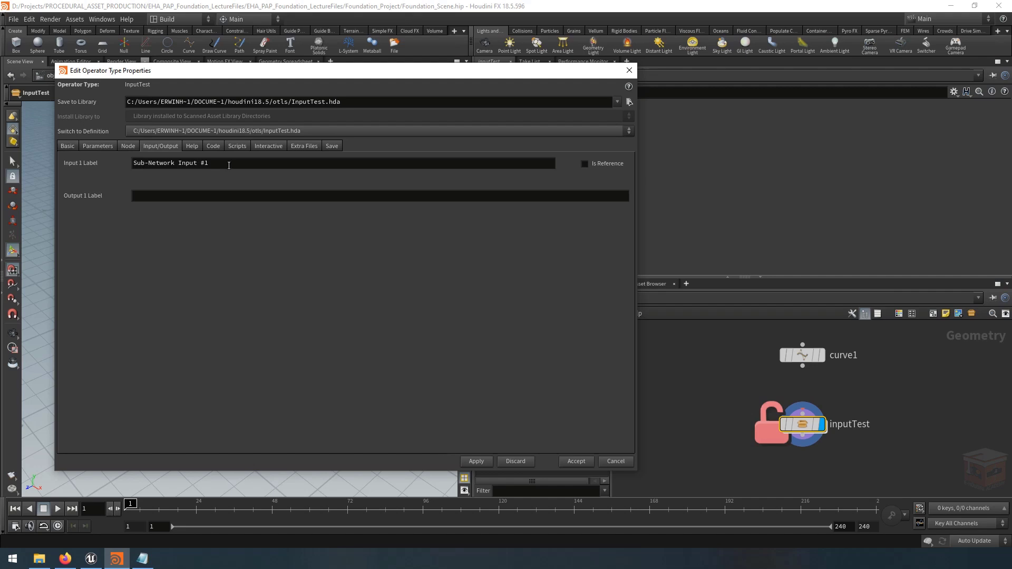
{"action": "left_click_drag", "start_coordinate": [229, 166], "coordinate": [115, 168]}
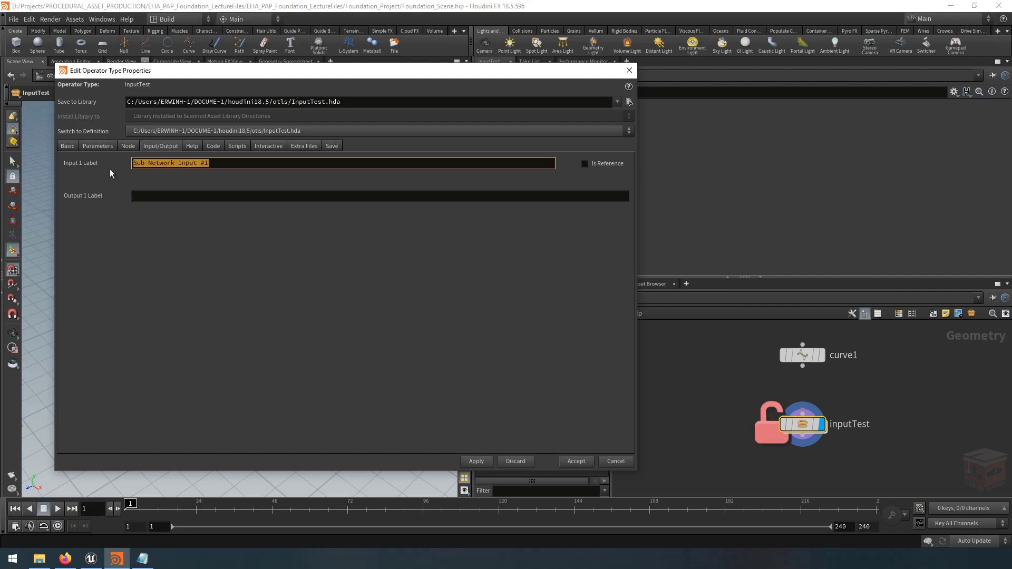
{"action": "type", "text": "curve"}
{"action": "key", "text": "Return"}
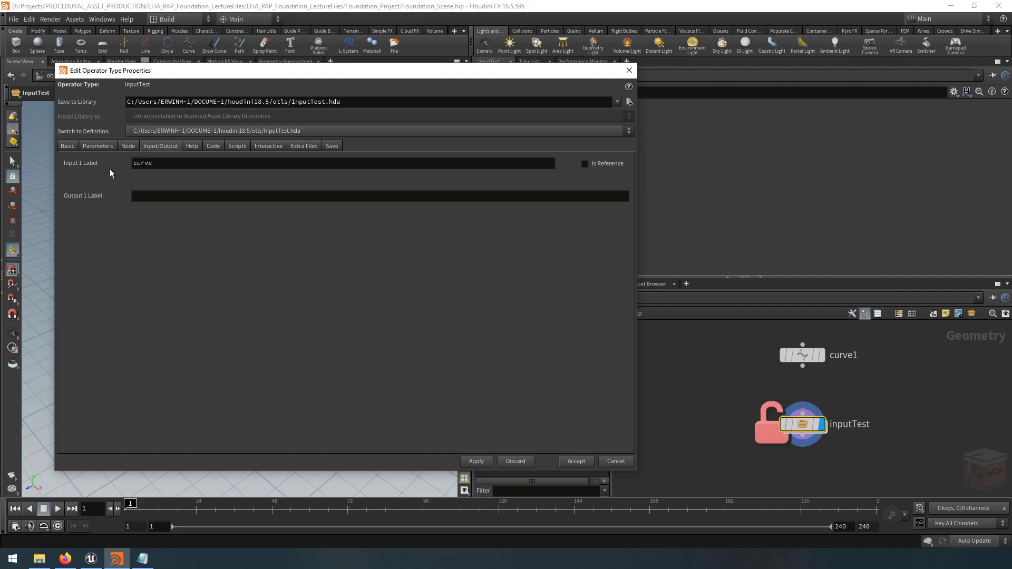
{"action": "left_click", "coordinate": [576, 462]}
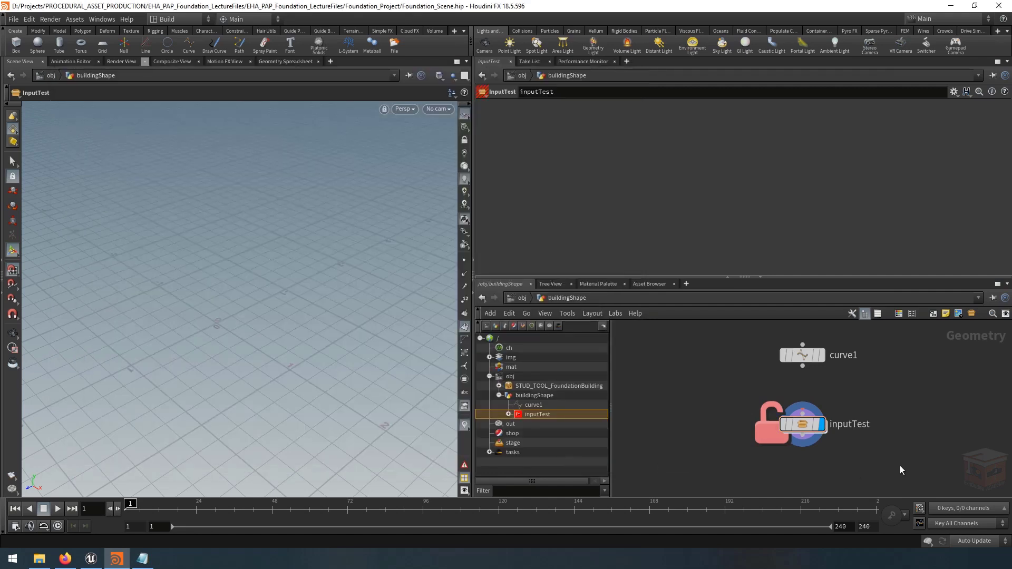
Switch to Unreal Editor, reimport the InputTest asset and rebuild its instance in the level
{"action": "left_click", "coordinate": [91, 559]}
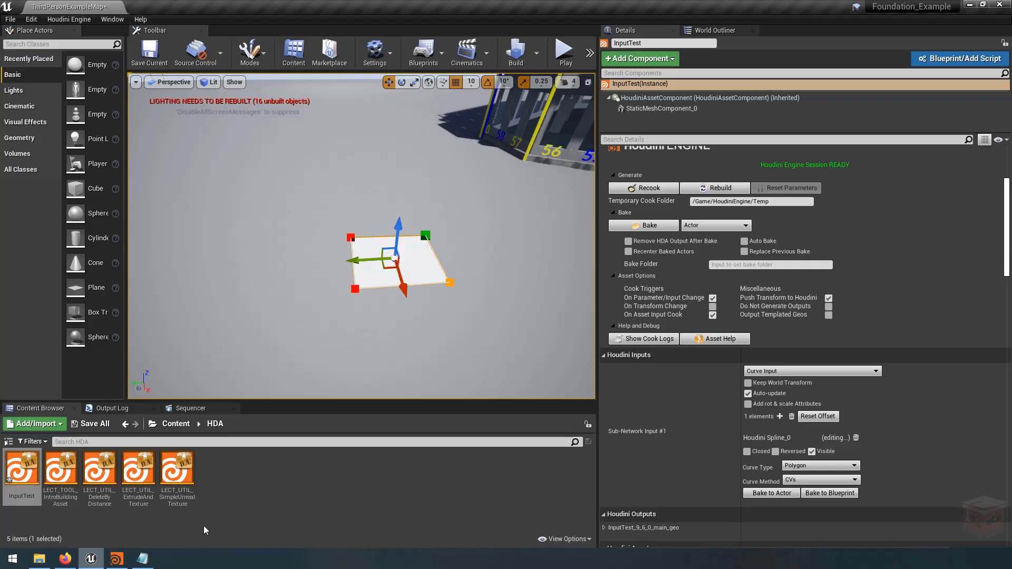
{"action": "right_click", "coordinate": [25, 477]}
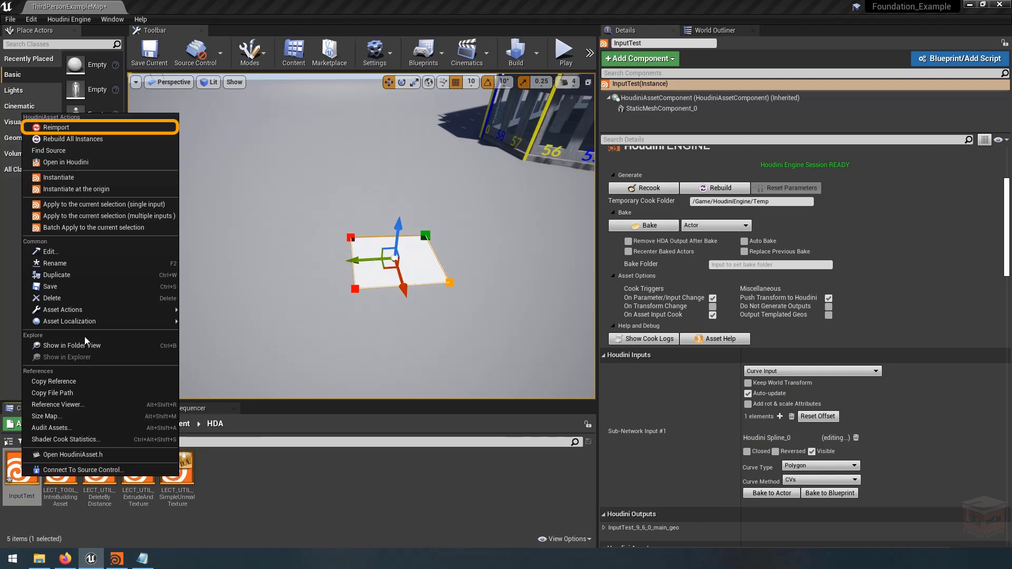
{"action": "left_click", "coordinate": [86, 128]}
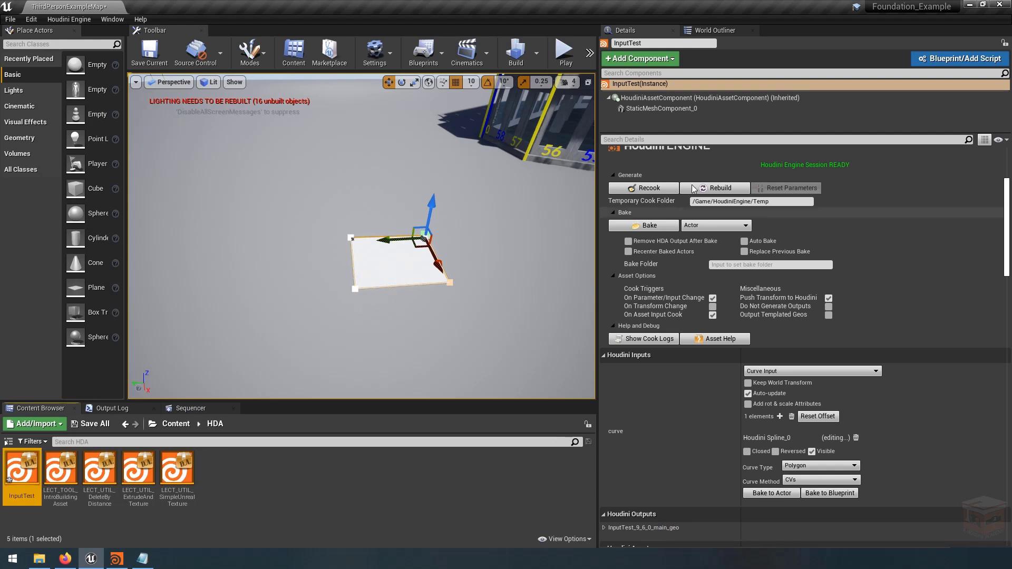
{"action": "left_click", "coordinate": [723, 189]}
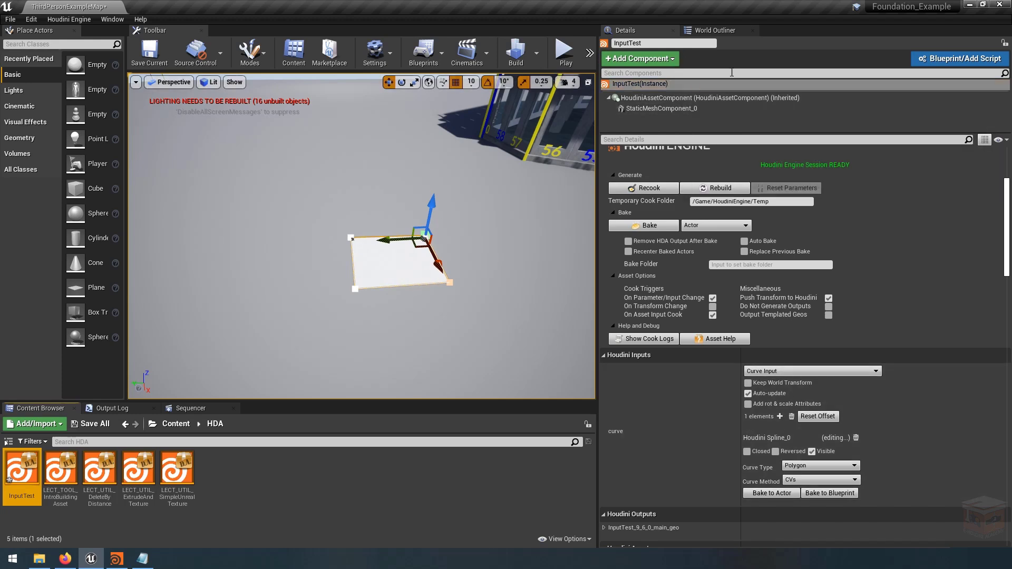
Delete the InputTest actor from the level and place a fresh instance of the InputTest asset on the ground
{"action": "left_click", "coordinate": [713, 30]}
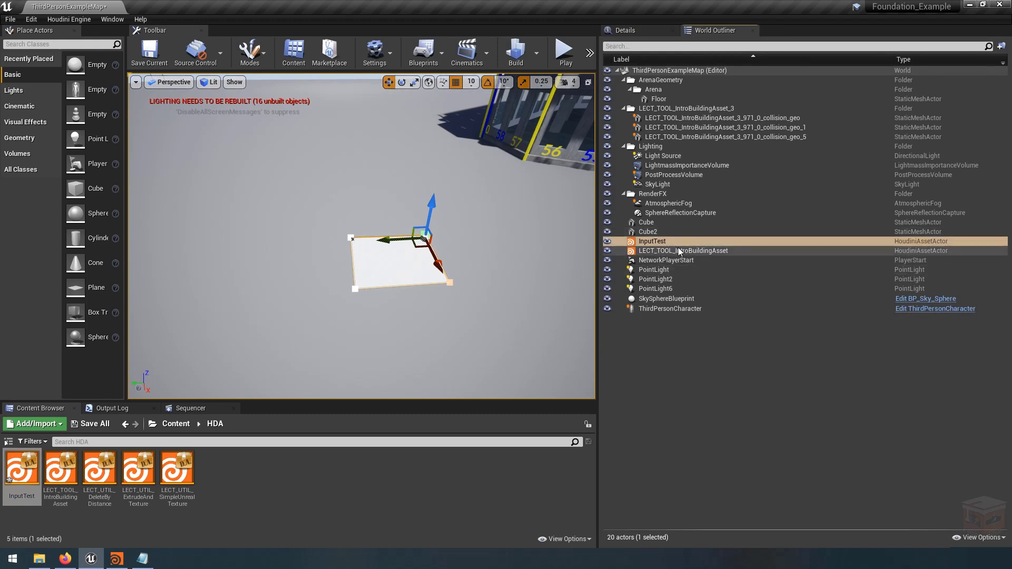
{"action": "key", "text": "Delete"}
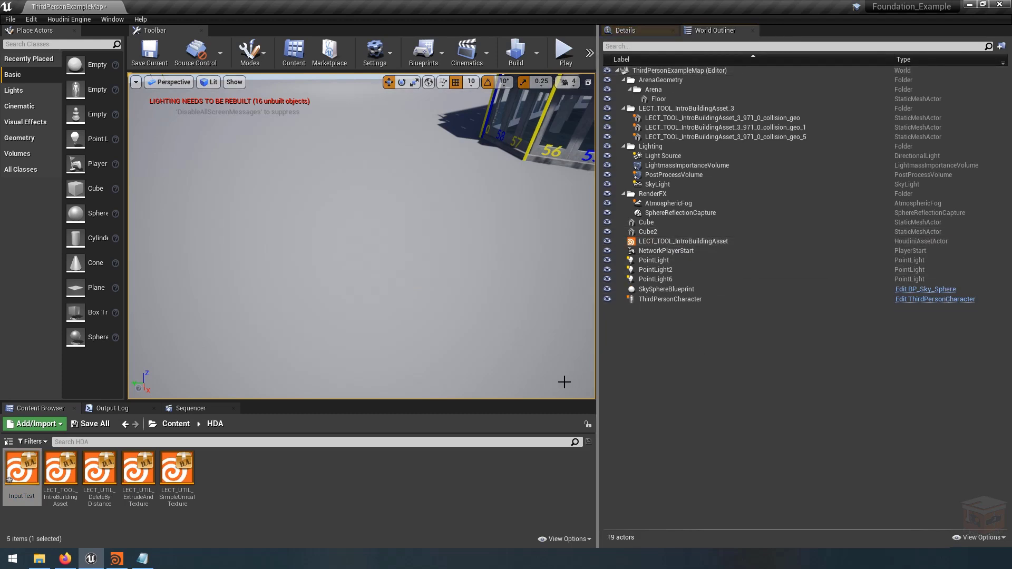
{"action": "left_click_drag", "start_coordinate": [29, 469], "coordinate": [396, 230]}
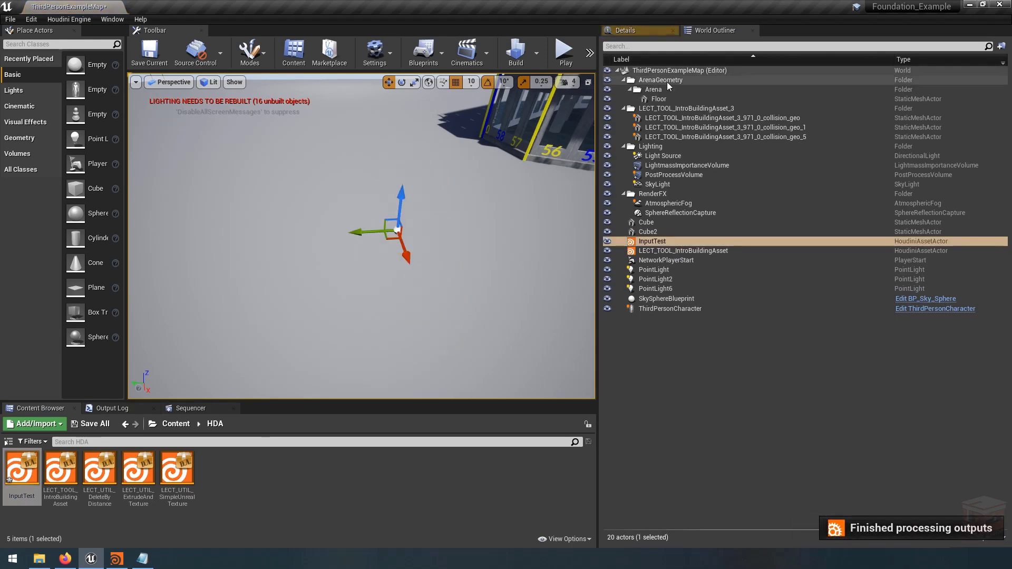
Raise the new InputTest's HoudiniAssetComponent slightly and extend its input spline with two duplicated points into a four-cornered outline
{"action": "left_click", "coordinate": [653, 33]}
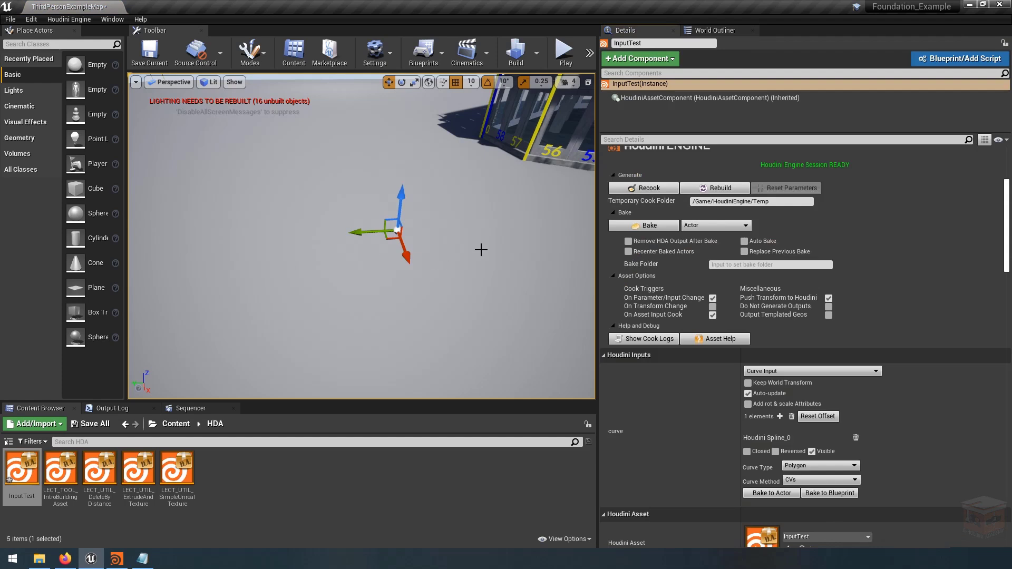
{"action": "left_click", "coordinate": [670, 100]}
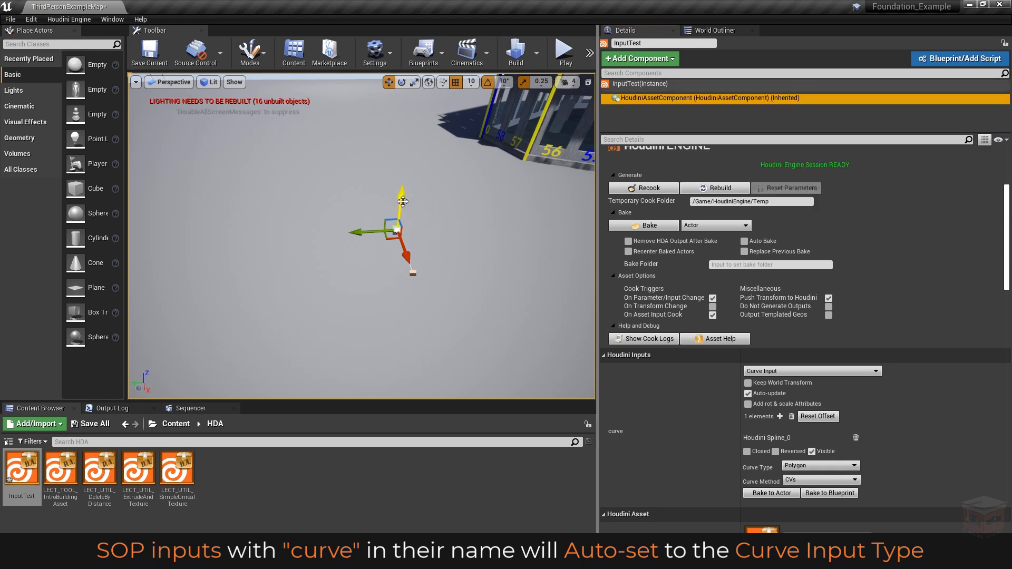
{"action": "left_click_drag", "start_coordinate": [403, 202], "coordinate": [402, 195]}
{"action": "key", "text": "w"}
{"action": "right_click_drag", "start_coordinate": [491, 279], "coordinate": [519, 279]}
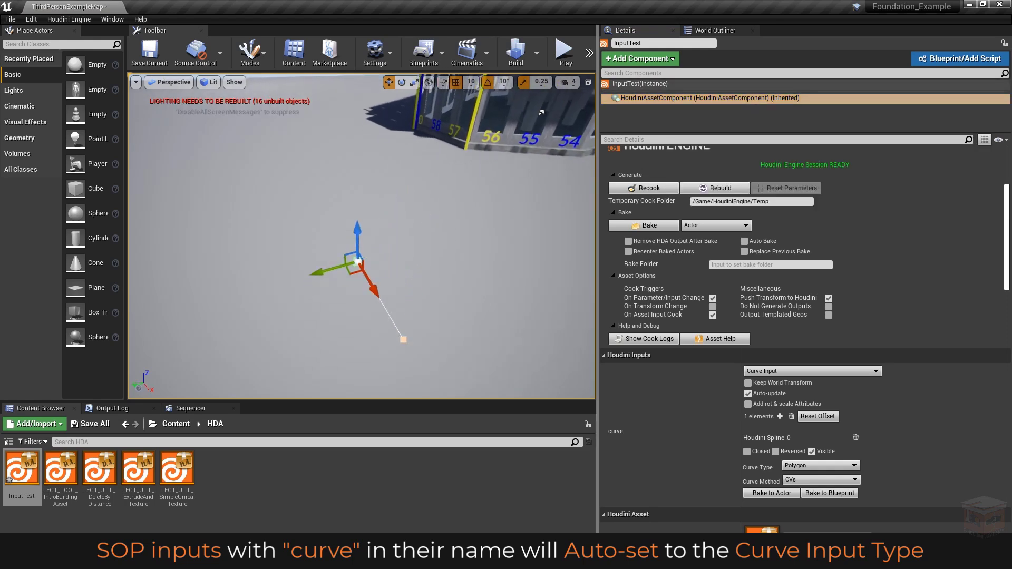
{"action": "right_click_drag", "start_coordinate": [541, 112], "coordinate": [341, 232]}
{"action": "key", "text": "s"}
{"action": "right_click_drag", "start_coordinate": [511, 221], "coordinate": [422, 203]}
{"action": "mouse_move", "coordinate": [506, 242]}
{"action": "right_mouse_down"}
{"action": "mouse_move", "coordinate": [508, 256]}
{"action": "mouse_move", "coordinate": [497, 254]}
{"action": "right_mouse_up"}
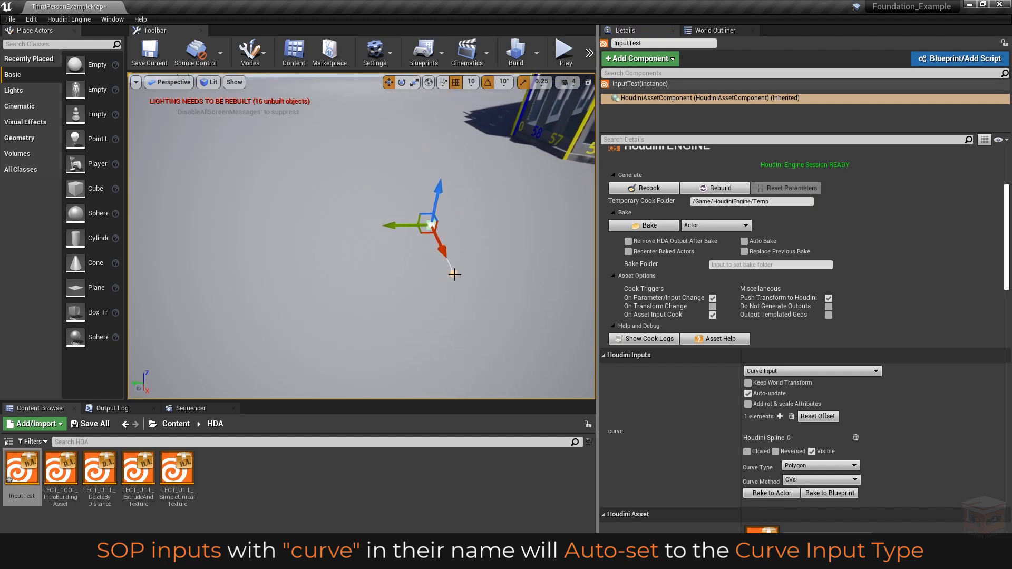
{"action": "left_click", "coordinate": [454, 275]}
{"action": "left_click_drag", "start_coordinate": [422, 274], "coordinate": [328, 275], "text": "alt"}
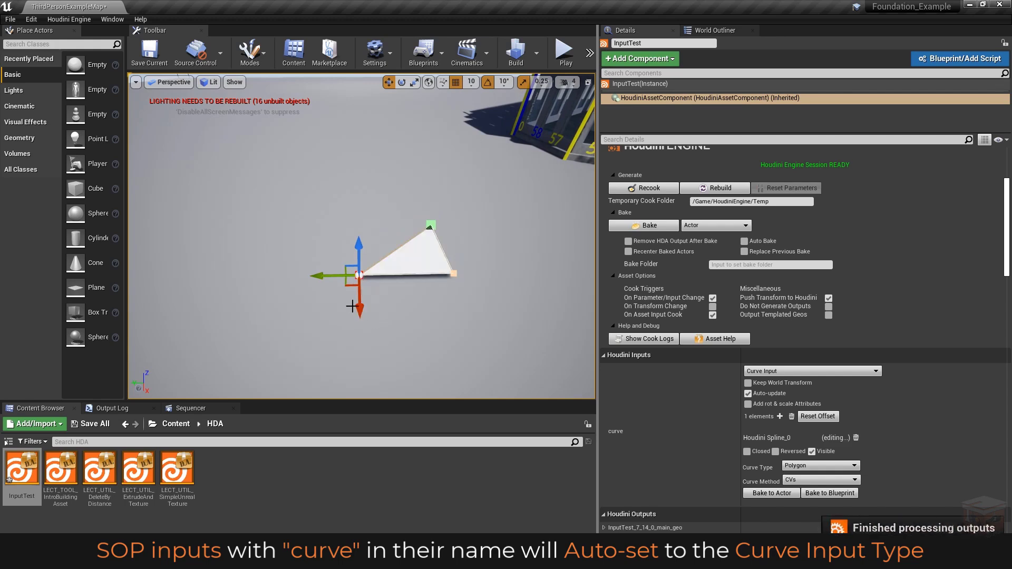
{"action": "left_click_drag", "start_coordinate": [359, 308], "coordinate": [358, 258], "text": "alt"}
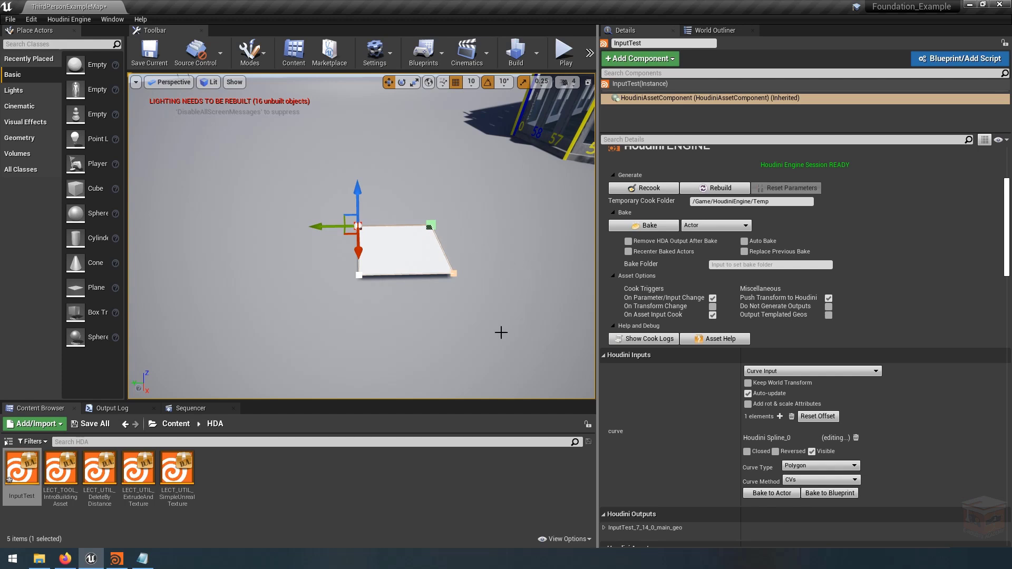
Switch to Houdini and connect curve1 to the curve input of inputTest
{"action": "left_click", "coordinate": [116, 559]}
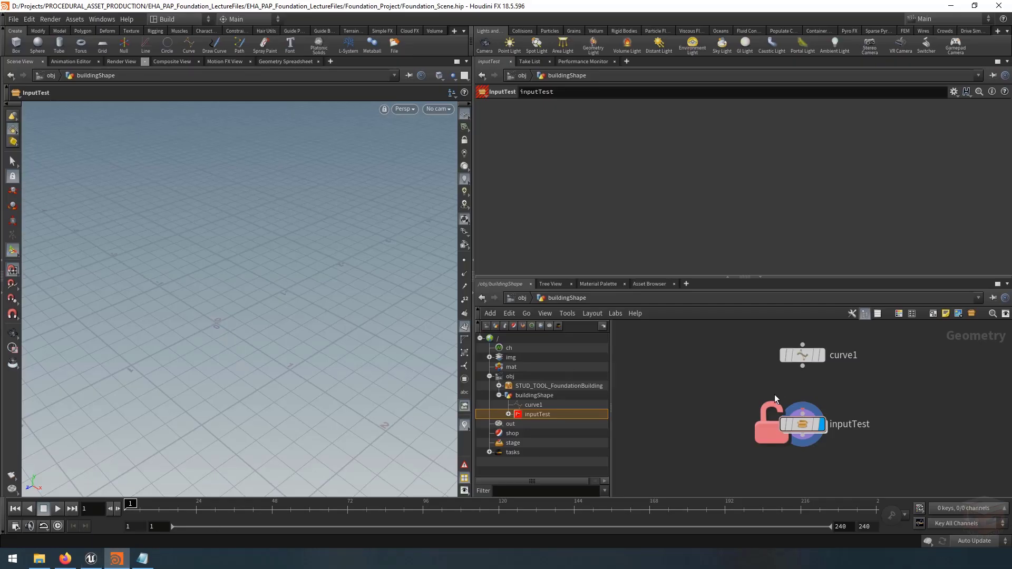
{"action": "scroll", "coordinate": [833, 418], "scroll_direction": "up", "scroll_amount": 1}
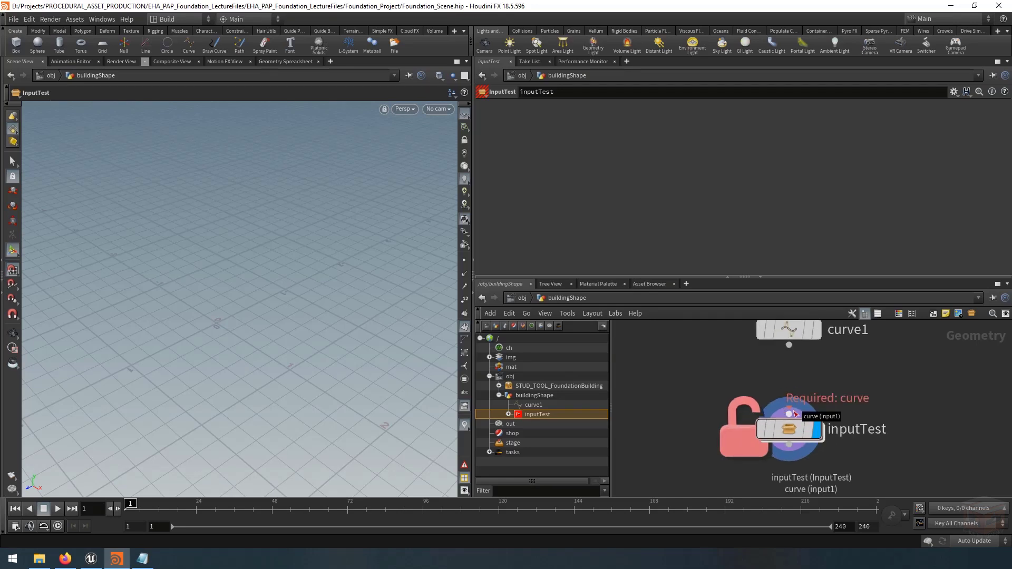
{"action": "middle_click_drag", "start_coordinate": [893, 380], "coordinate": [845, 396]}
{"action": "left_click", "coordinate": [753, 379]}
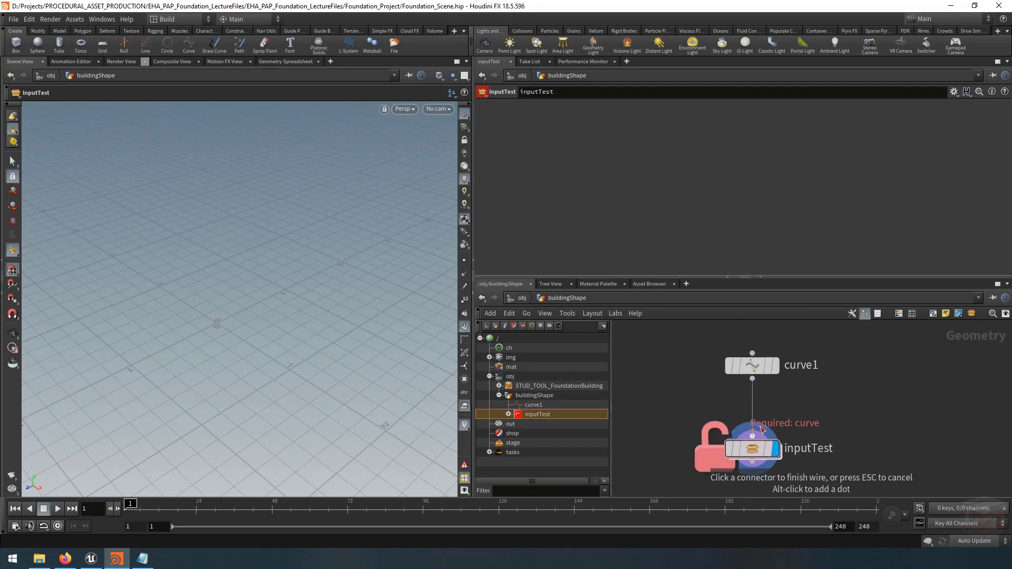
{"action": "left_click", "coordinate": [752, 437]}
{"action": "scroll", "coordinate": [834, 404], "scroll_direction": "down", "scroll_amount": 3}
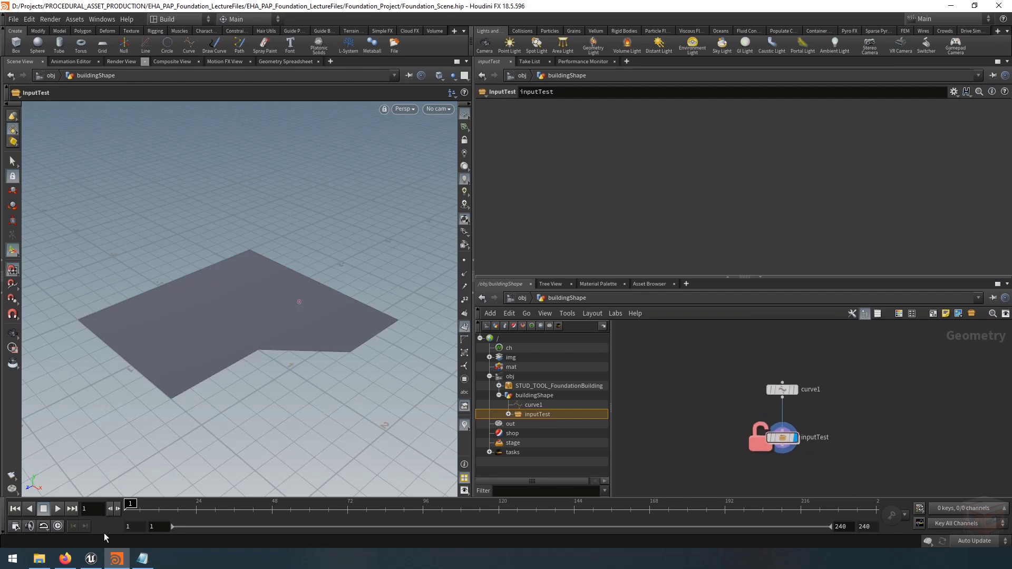
{"action": "middle_click_drag", "start_coordinate": [846, 418], "coordinate": [841, 425]}
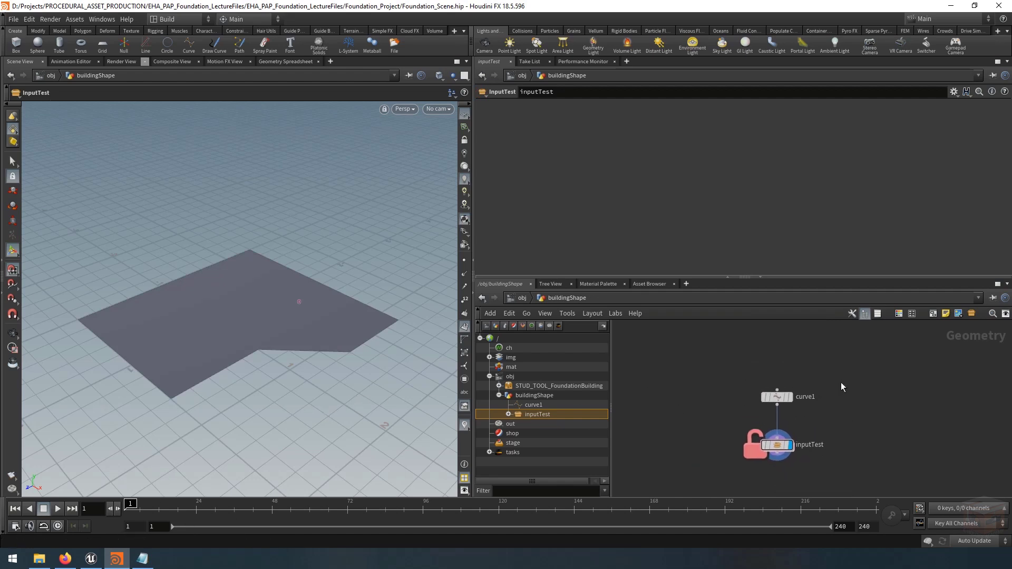
Move curve1 further up and insert a Merge node between curve1 and inputTest
{"action": "left_click_drag", "start_coordinate": [838, 367], "coordinate": [754, 412]}
{"action": "left_click_drag", "start_coordinate": [777, 397], "coordinate": [784, 360]}
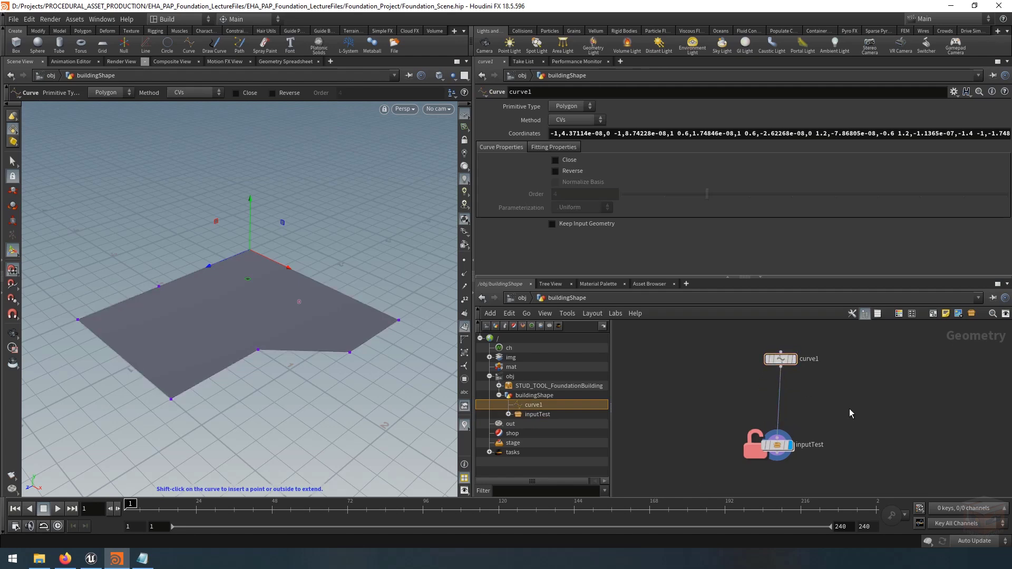
{"action": "key", "text": "Tab"}
{"action": "type", "text": "merg"}
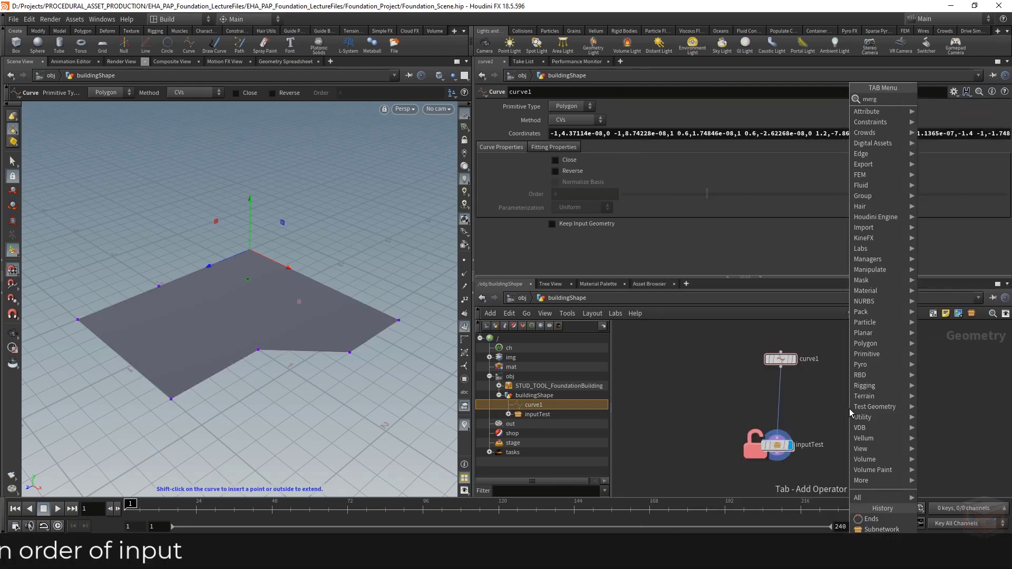
{"action": "key", "text": "Return"}
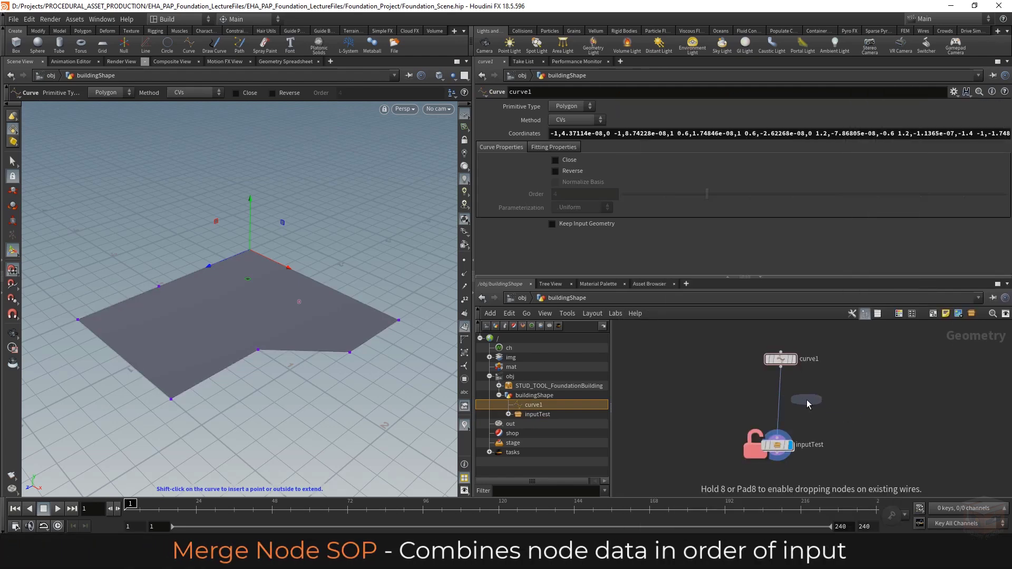
{"action": "left_click", "coordinate": [788, 405]}
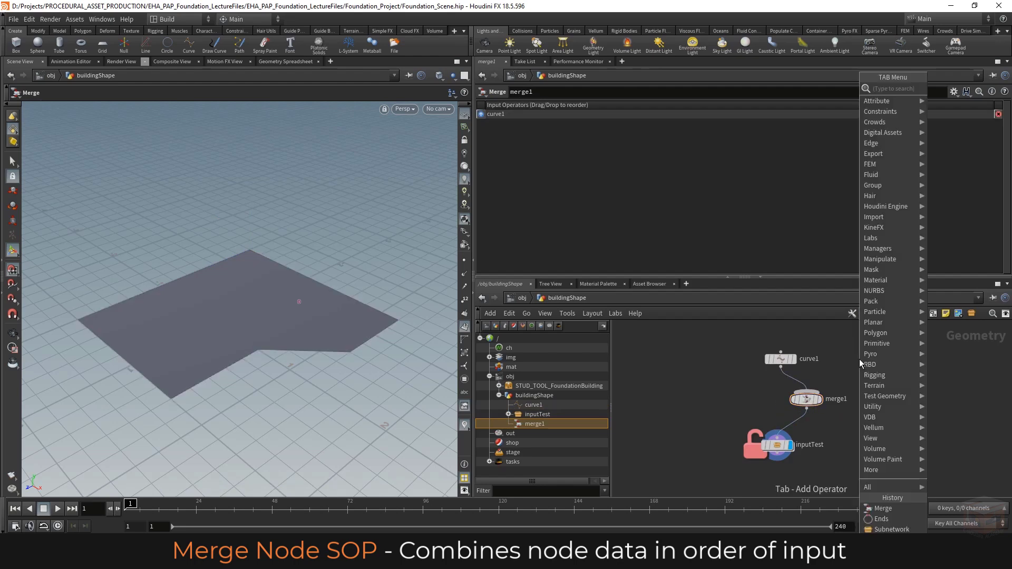
Add a second Curve node beside curve1 and connect it to the Merge node
{"action": "key", "text": "Tab"}
{"action": "type", "text": "cu"}
{"action": "key", "text": "Return"}
{"action": "left_click", "coordinate": [860, 359]}
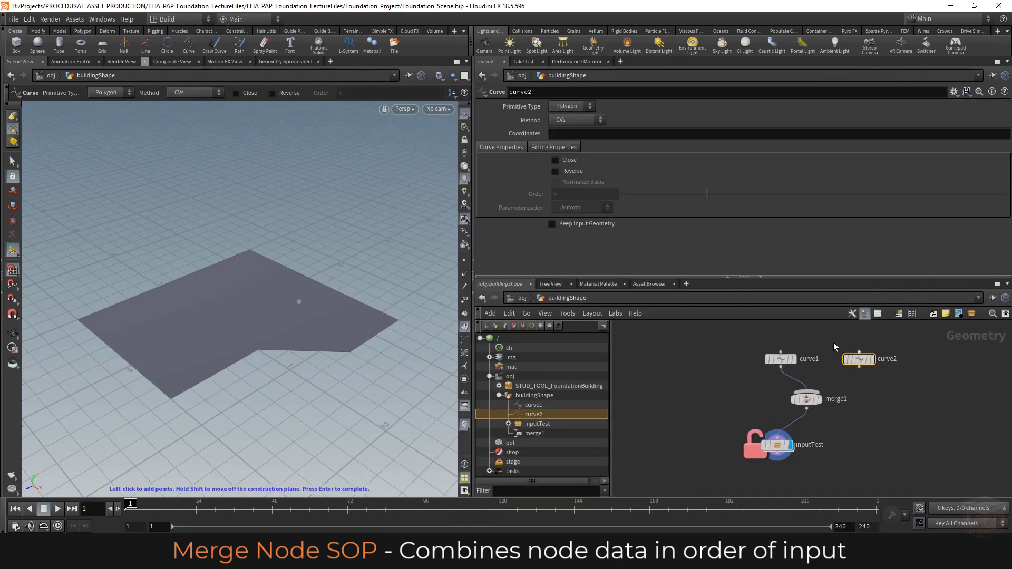
{"action": "left_click_drag", "start_coordinate": [860, 365], "coordinate": [807, 391]}
Draw a separate four-point outline with curve2 beside the existing shape, at about X -0.6 to 1 and Z 2 to 3.6
{"action": "scroll", "coordinate": [102, 267], "scroll_direction": "down", "scroll_amount": 5}
{"action": "left_click_drag", "start_coordinate": [101, 266], "coordinate": [148, 271], "text": "alt"}
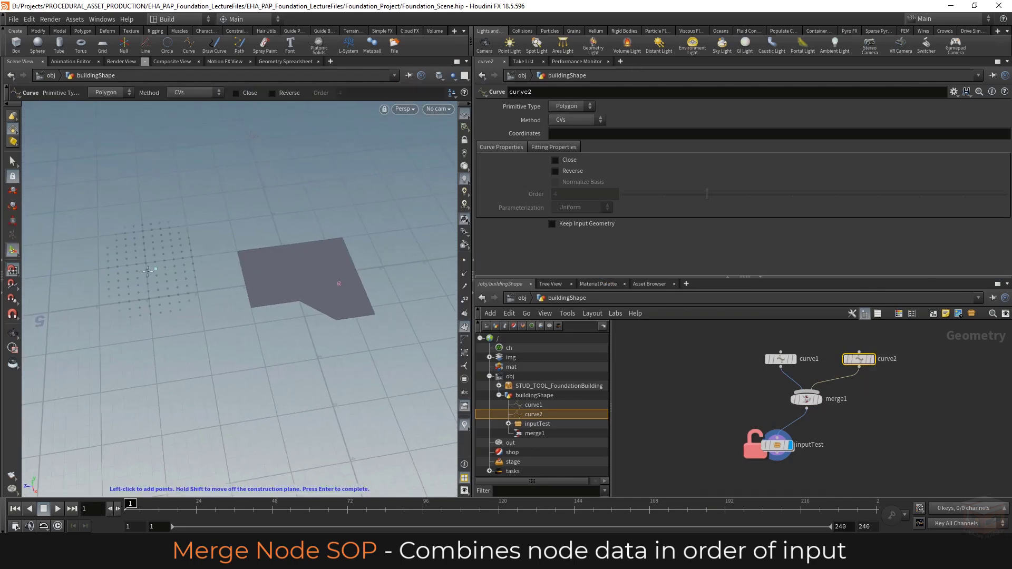
{"action": "left_click", "coordinate": [128, 279]}
{"action": "left_click", "coordinate": [195, 271]}
{"action": "left_click", "coordinate": [204, 331]}
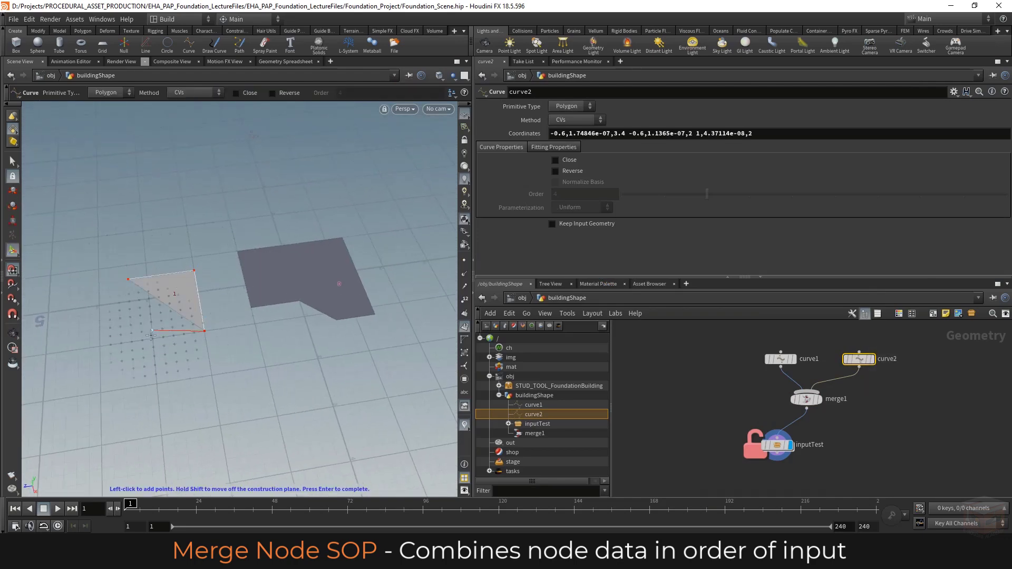
{"action": "left_click", "coordinate": [122, 335]}
{"action": "key", "text": "Return"}
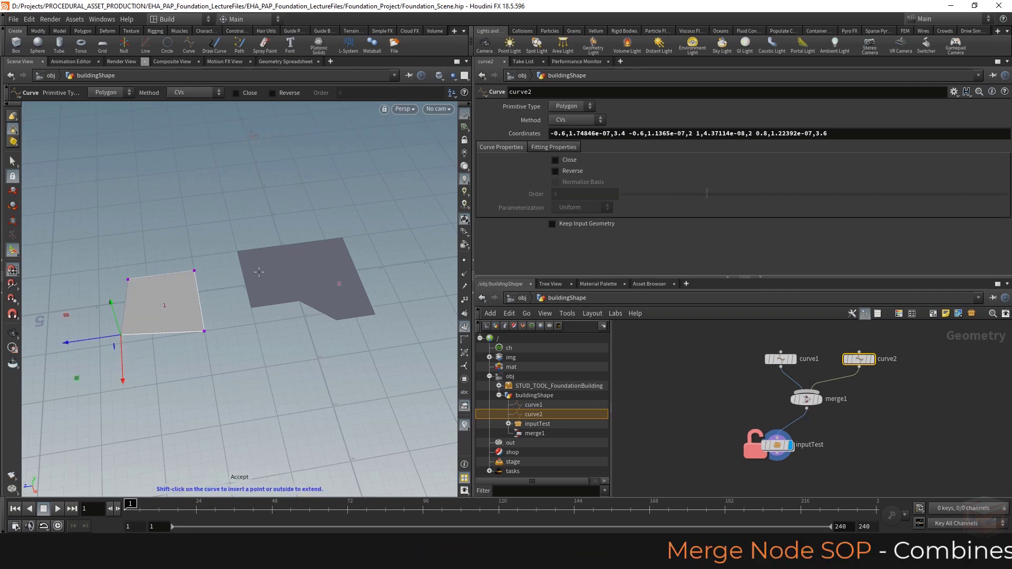
Select inputTest, align the Merge node beneath curve1 and switch to Unreal Editor
{"action": "left_click", "coordinate": [778, 446]}
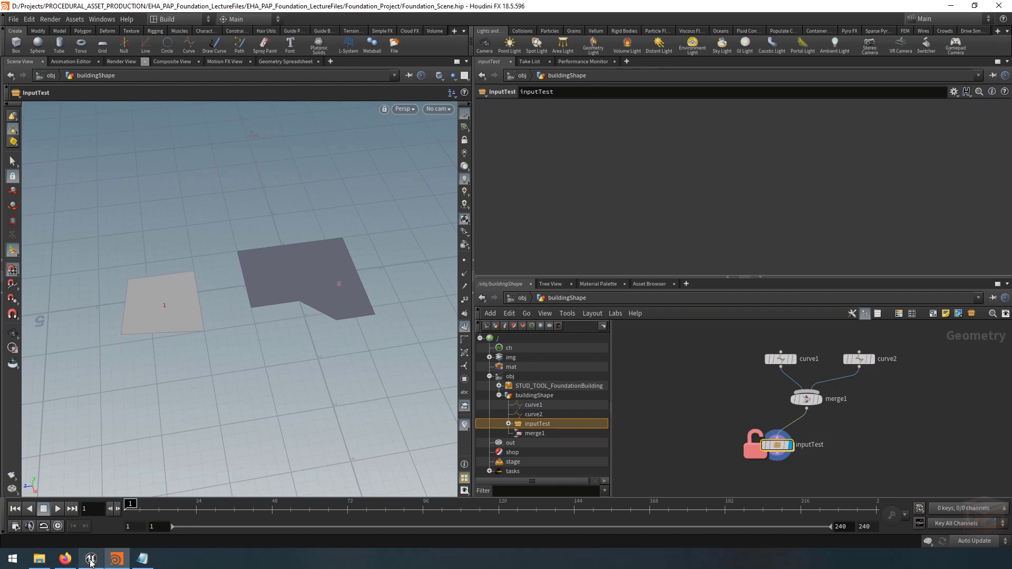
{"action": "mouse_move", "coordinate": [91, 563]}
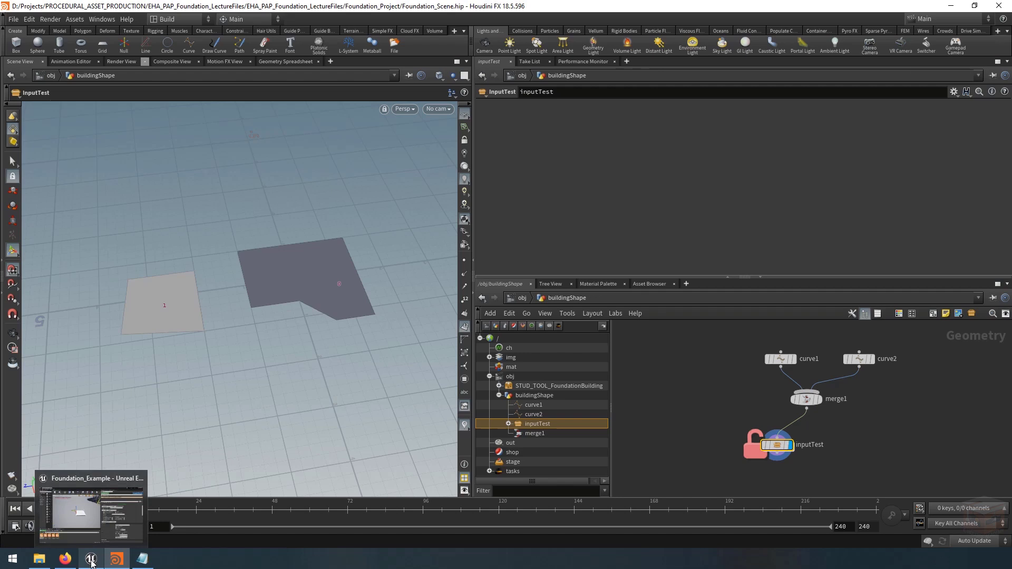
{"action": "left_click_drag", "start_coordinate": [807, 401], "coordinate": [781, 403]}
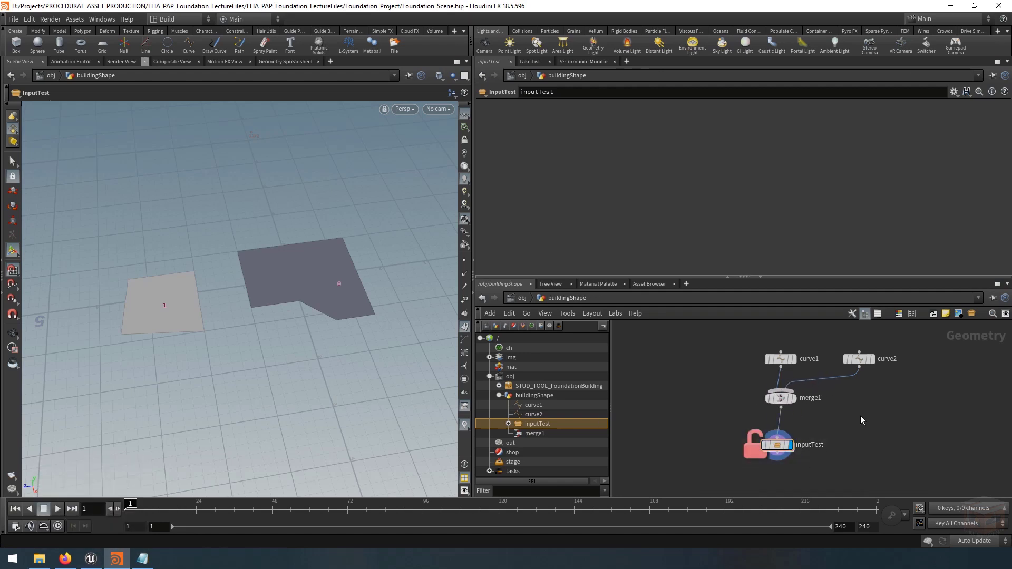
{"action": "left_click", "coordinate": [100, 558]}
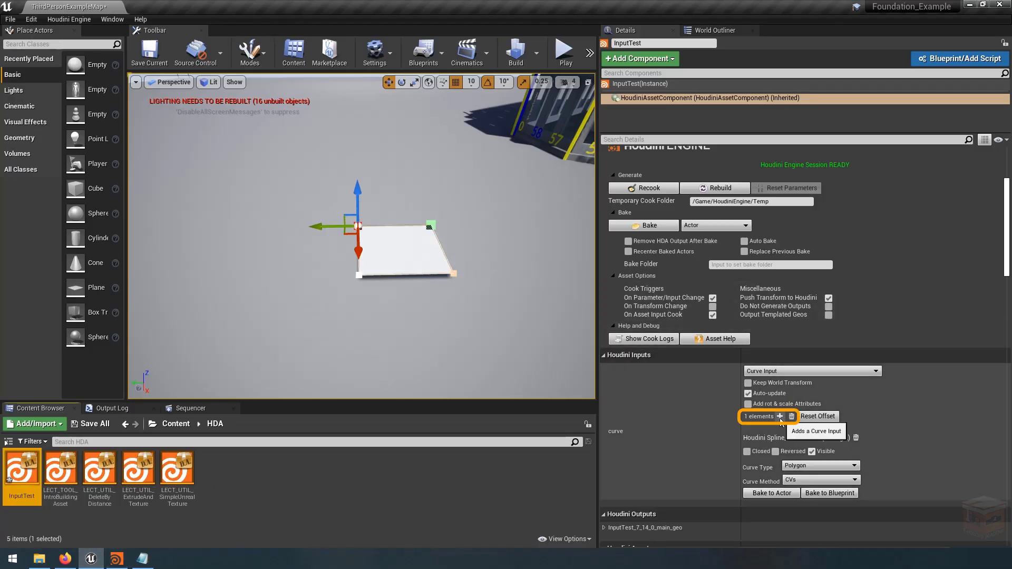
Add a second curve to InputTest's curve input and move its points into a separate four-point outline beside the first shape
{"action": "left_click", "coordinate": [780, 416]}
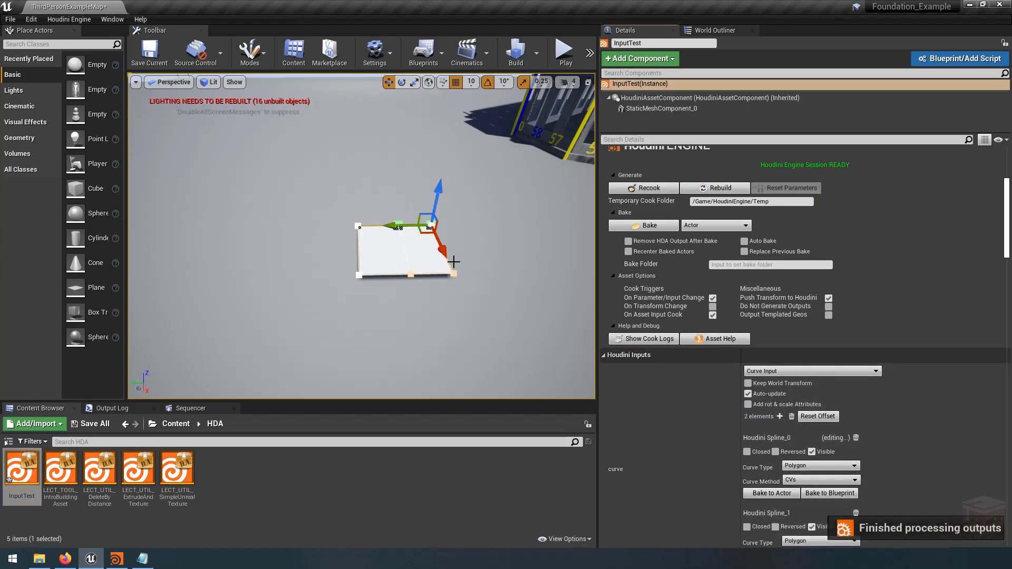
{"action": "left_click", "coordinate": [410, 274]}
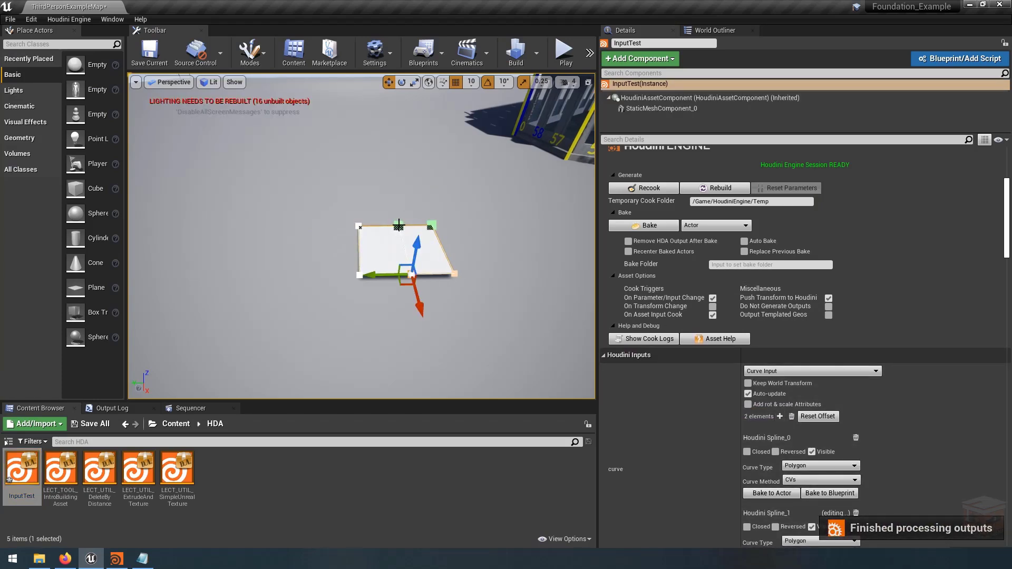
{"action": "left_click", "coordinate": [398, 226]}
{"action": "left_click_drag", "start_coordinate": [365, 227], "coordinate": [282, 226]}
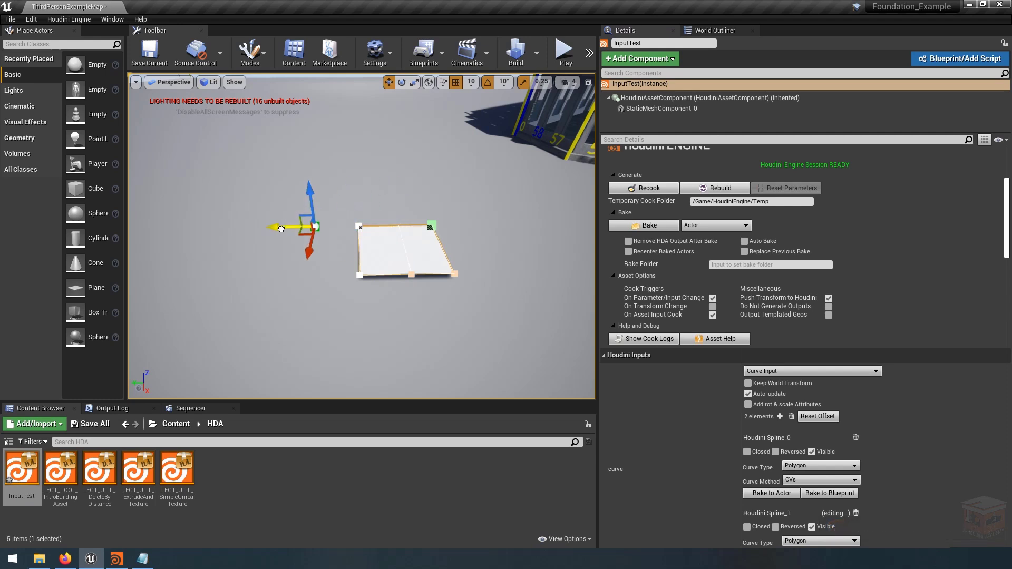
{"action": "left_click", "coordinate": [413, 274]}
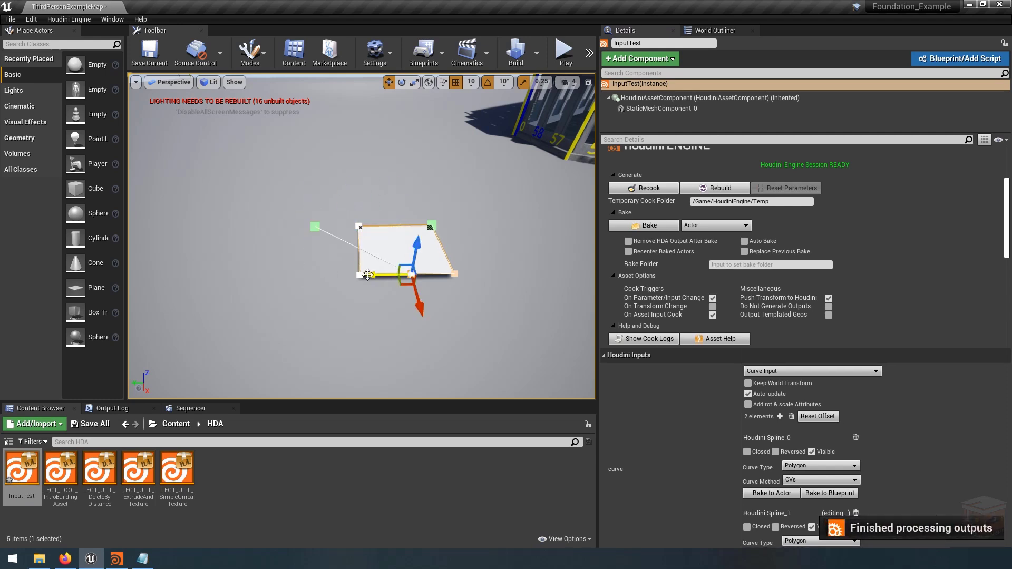
{"action": "left_click_drag", "start_coordinate": [371, 282], "coordinate": [198, 283]}
{"action": "left_click_drag", "start_coordinate": [225, 317], "coordinate": [254, 264]}
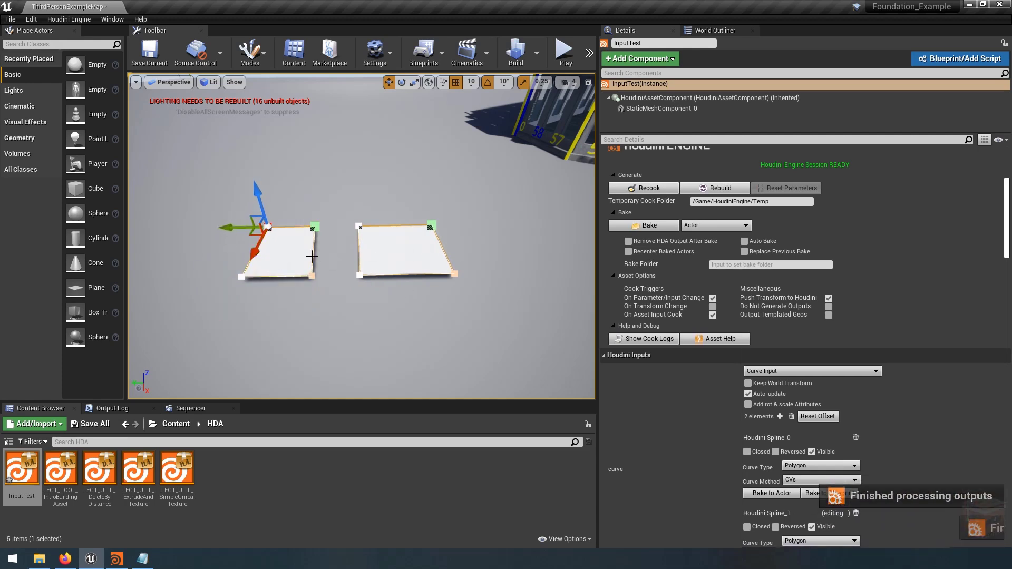
{"action": "scroll", "coordinate": [875, 422], "scroll_direction": "down", "scroll_amount": 3}
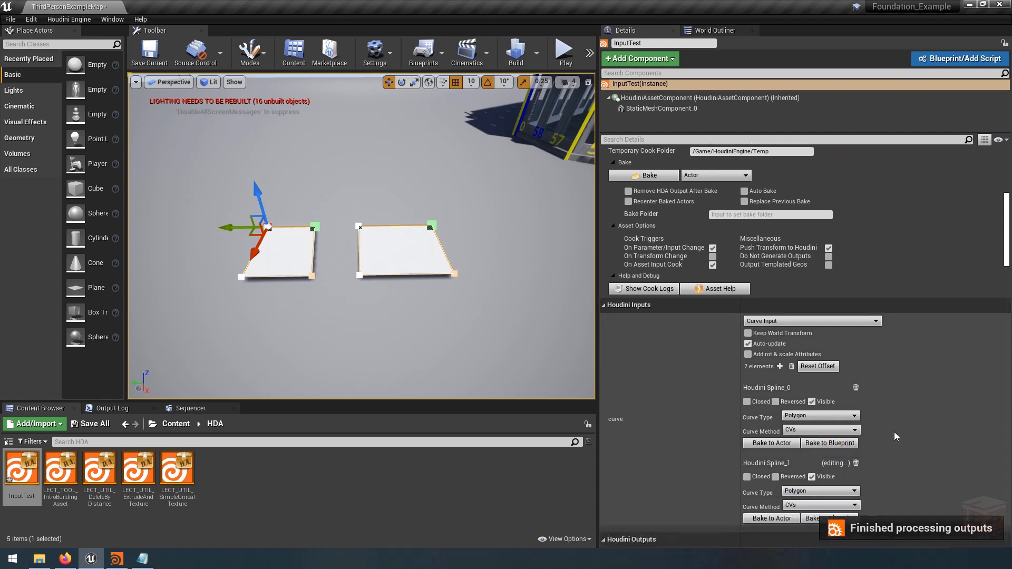
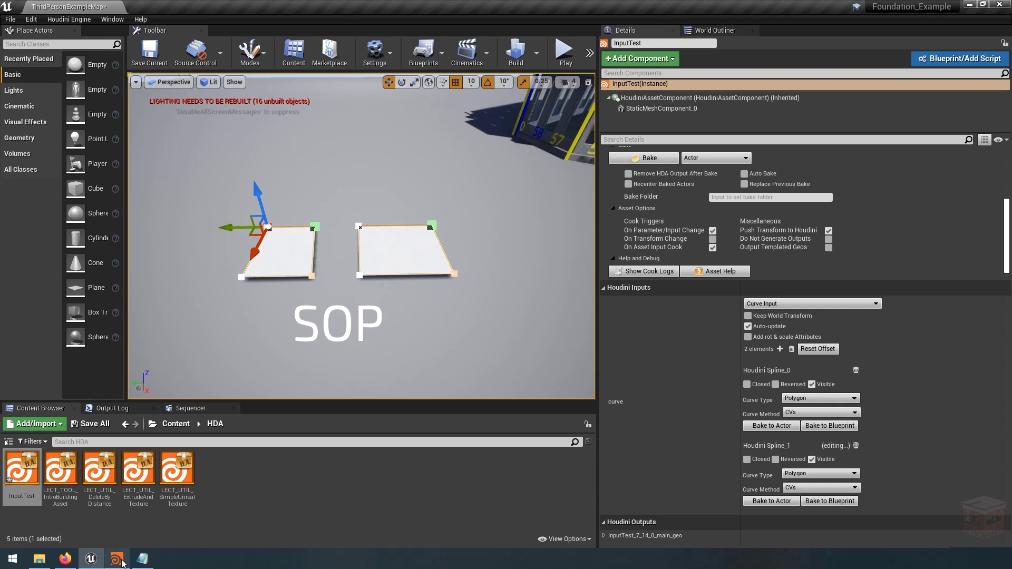
Switch to Houdini and align the inputTest node beneath the Merge node
{"action": "left_click", "coordinate": [119, 559]}
{"action": "left_click_drag", "start_coordinate": [882, 420], "coordinate": [696, 474]}
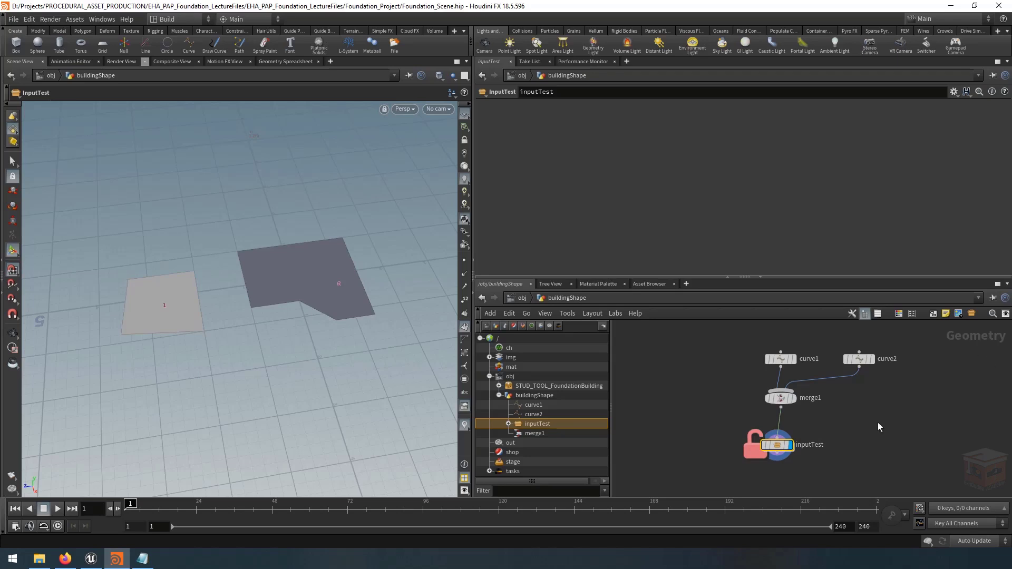
{"action": "left_click_drag", "start_coordinate": [778, 445], "coordinate": [781, 446]}
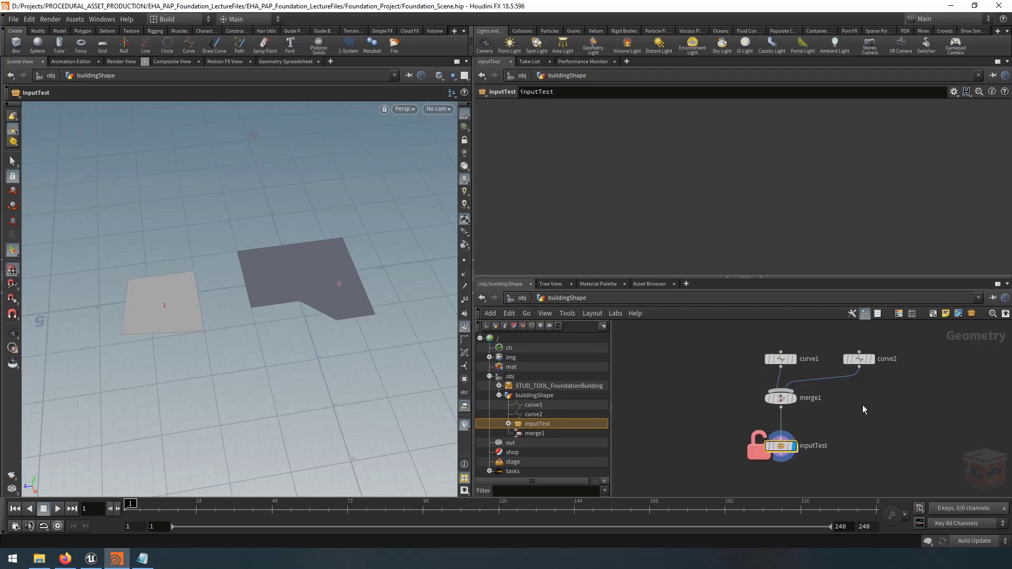
{"action": "left_click_drag", "start_coordinate": [925, 348], "coordinate": [785, 405]}
{"action": "left_click", "coordinate": [883, 419]}
{"action": "scroll", "coordinate": [891, 421], "scroll_direction": "down", "scroll_amount": 1}
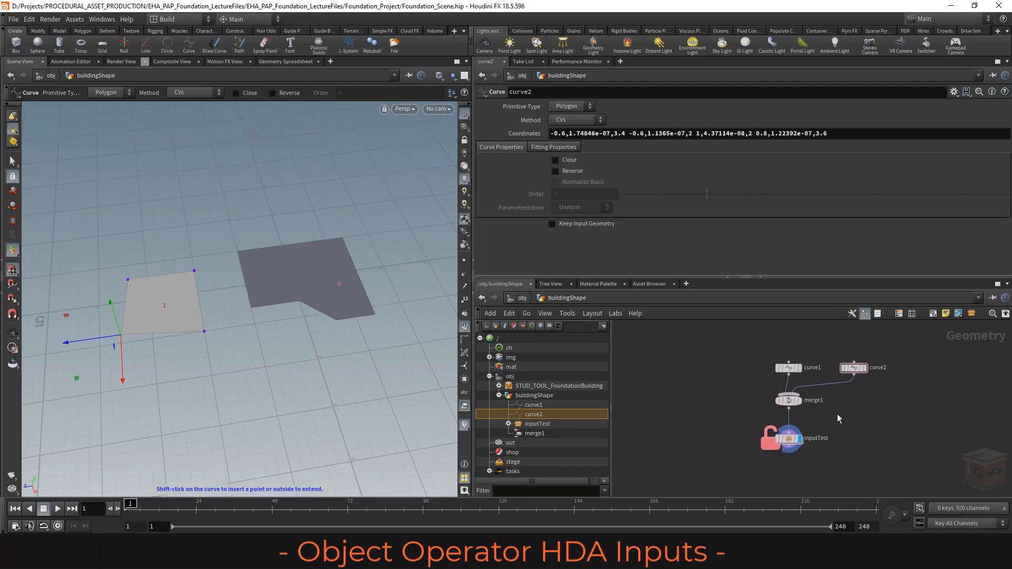
Go up to the obj level and add a Subnetwork node beside buildingShape and STUD_TOOL_FoundationBuilding
{"action": "mouse_move", "coordinate": [788, 442]}
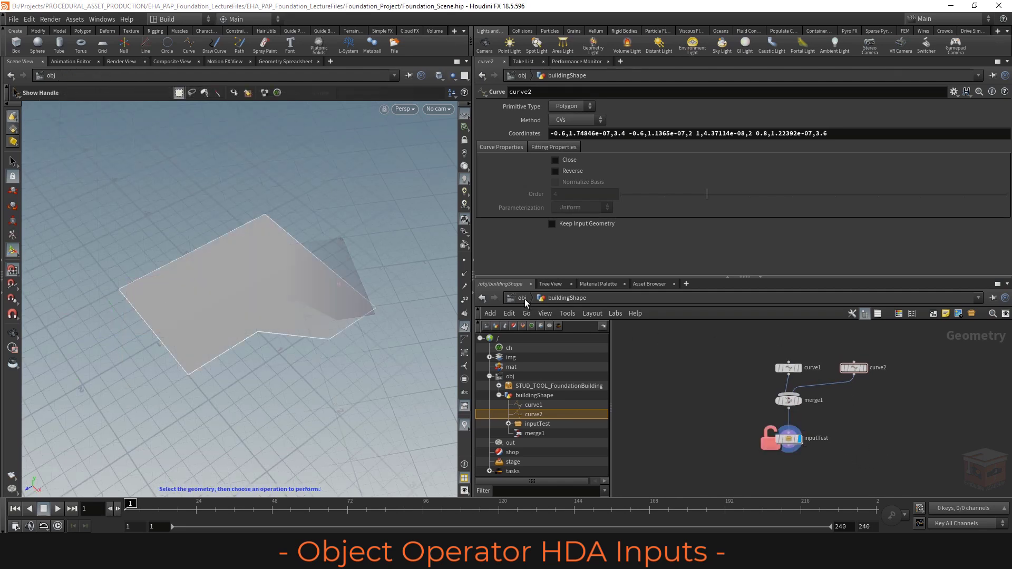
{"action": "left_click", "coordinate": [524, 299]}
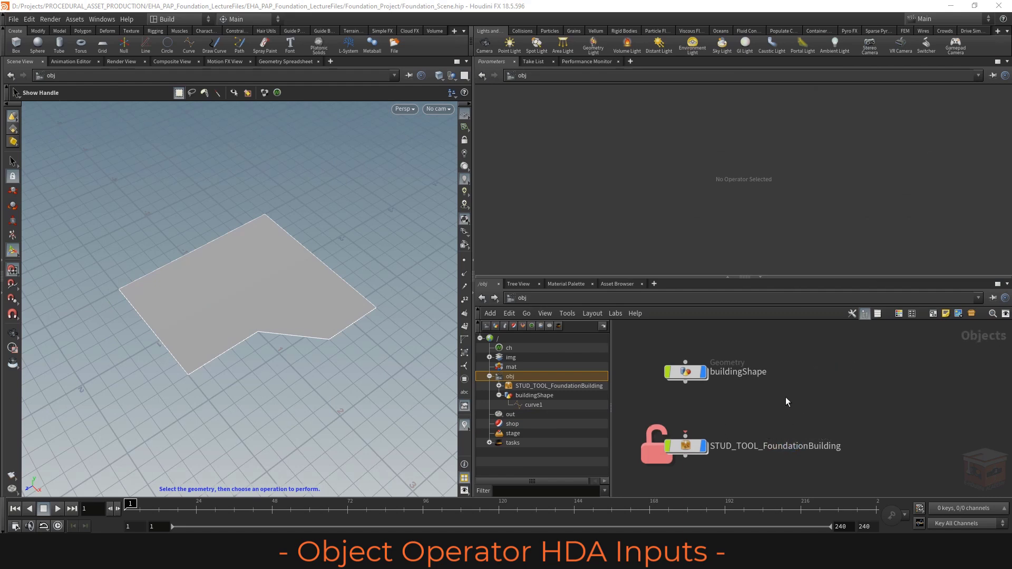
{"action": "key", "text": "Tab"}
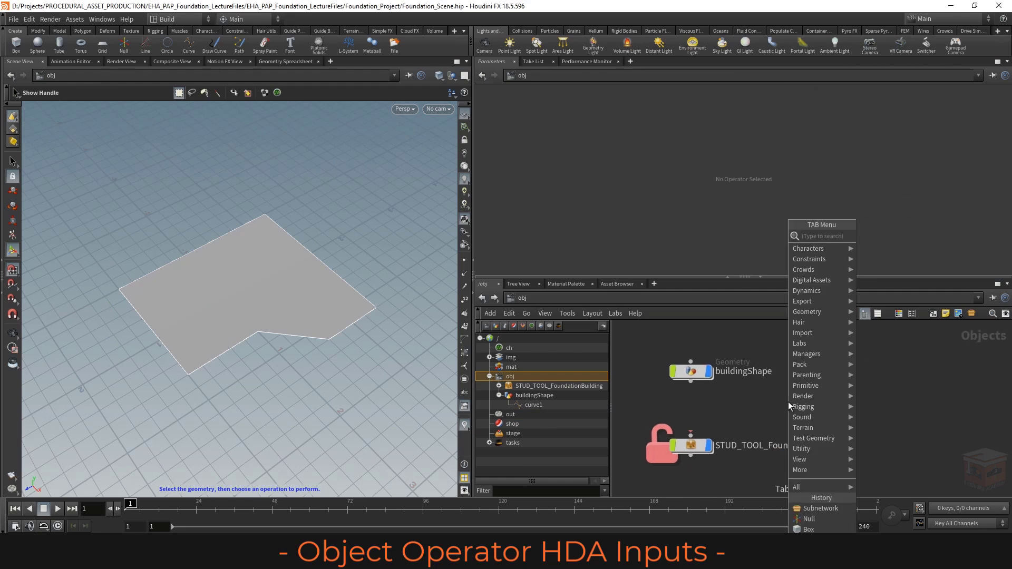
{"action": "type", "text": "subnet"}
{"action": "key", "text": "Return"}
{"action": "left_click", "coordinate": [791, 404]}
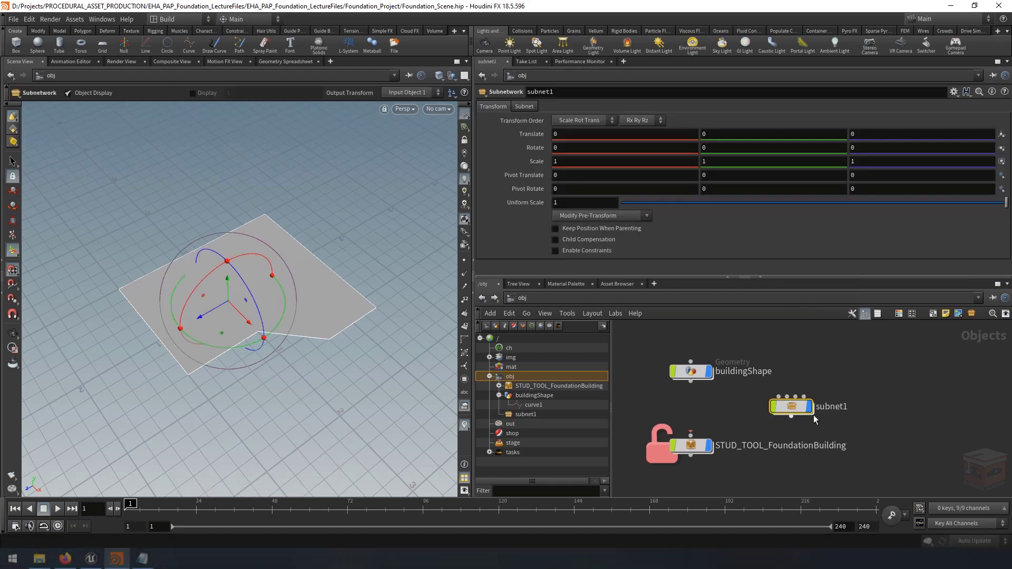
Rename the new subnetwork as objInputTest
{"action": "double_click", "coordinate": [826, 407]}
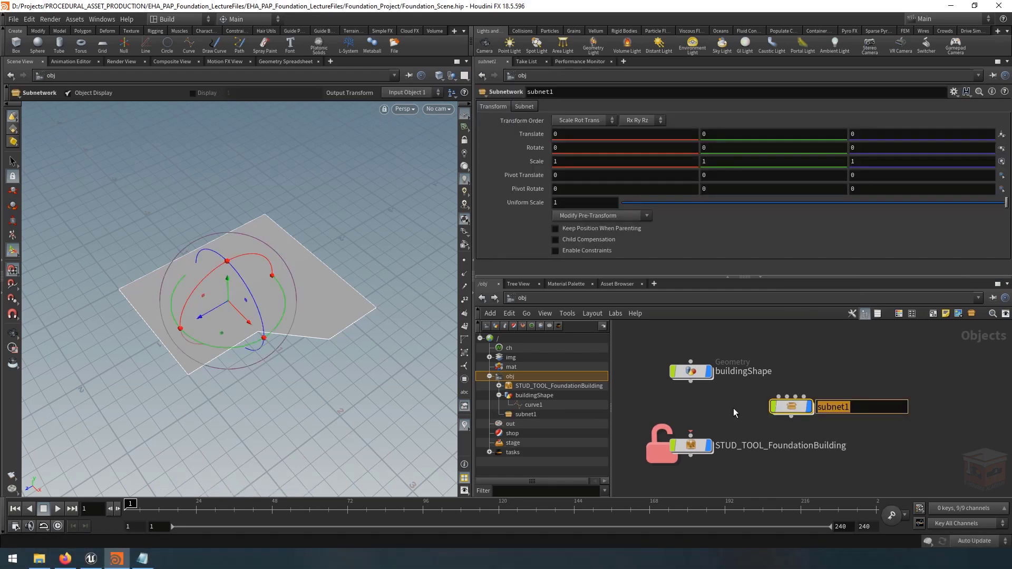
{"action": "type", "text": "objIntp"}
{"action": "key", "text": "BackSpace"}
{"action": "key", "text": "BackSpace"}
{"action": "type", "text": "putTest"}
{"action": "key", "text": "Return"}
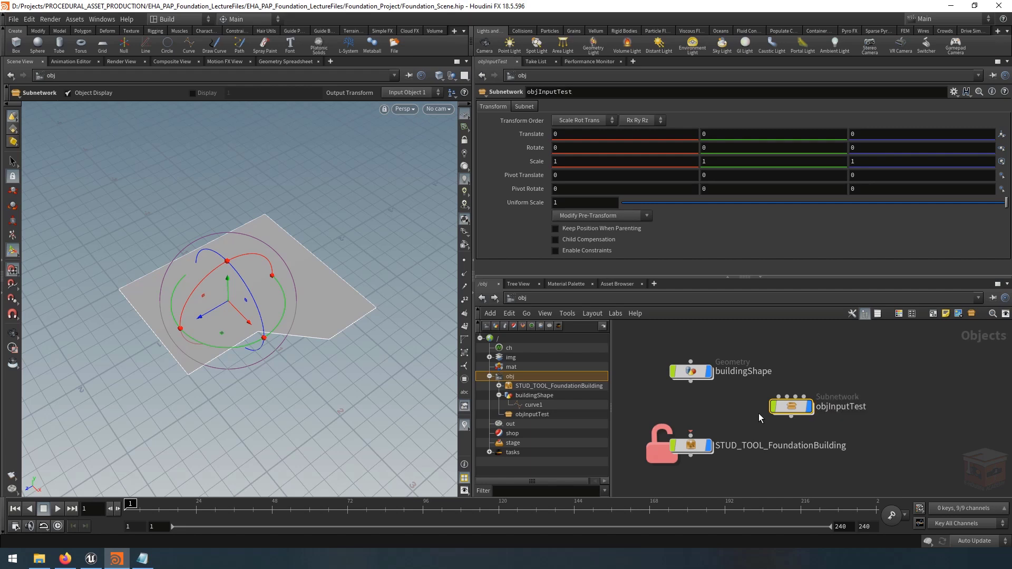
Create a digital asset from objInputTest, using ObjInputTest as both operator name and label
{"action": "right_click", "coordinate": [793, 410]}
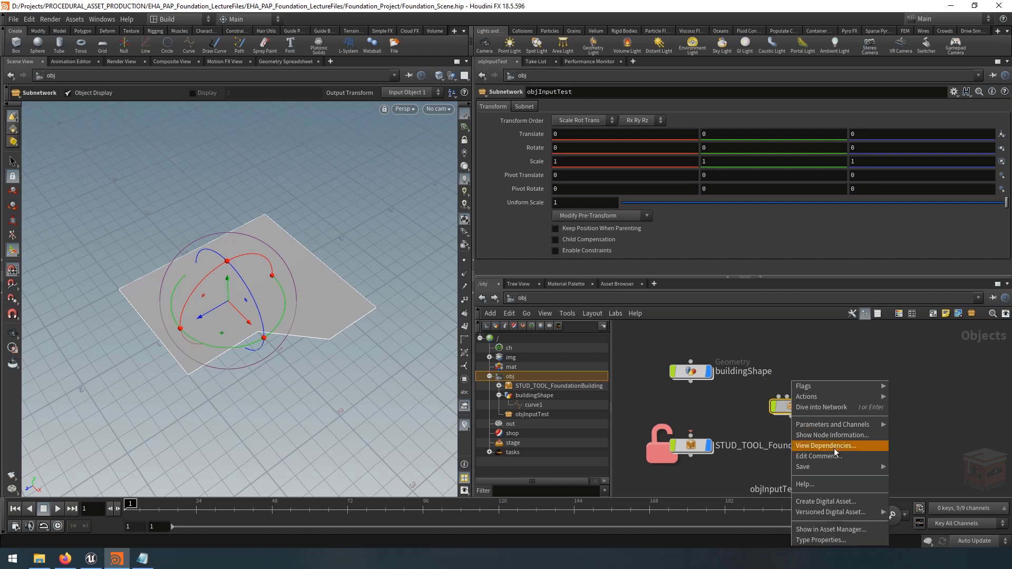
{"action": "left_click", "coordinate": [834, 502]}
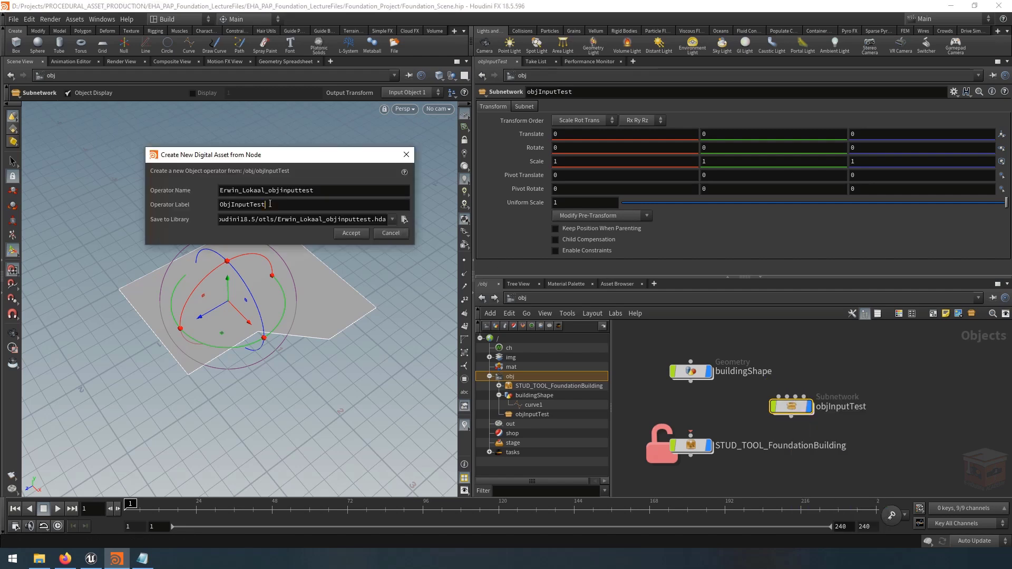
{"action": "double_click", "coordinate": [270, 204]}
{"action": "key", "text": "ctrl+c"}
{"action": "double_click", "coordinate": [331, 190]}
{"action": "key", "text": "ctrl+v"}
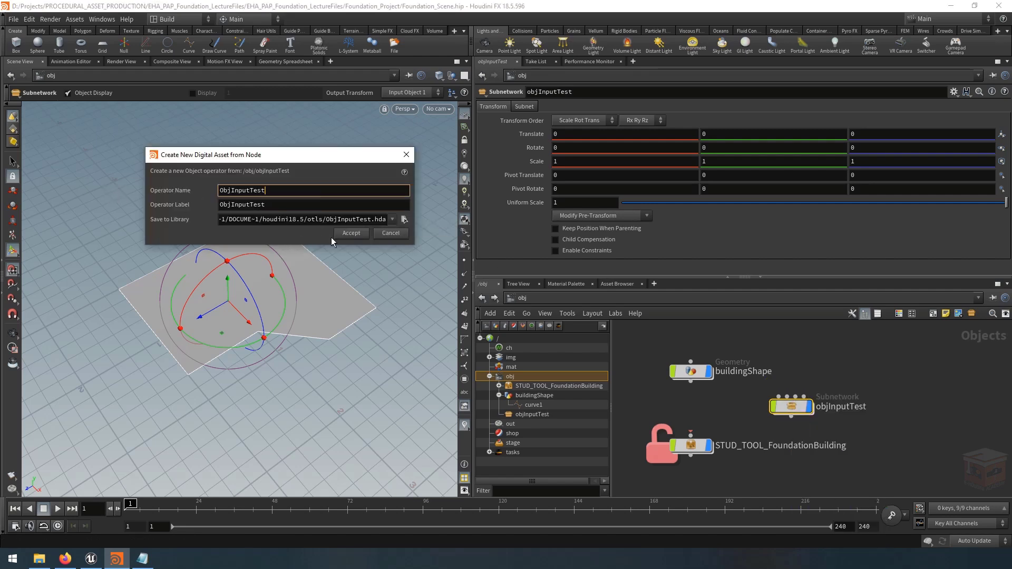
{"action": "left_click", "coordinate": [351, 234]}
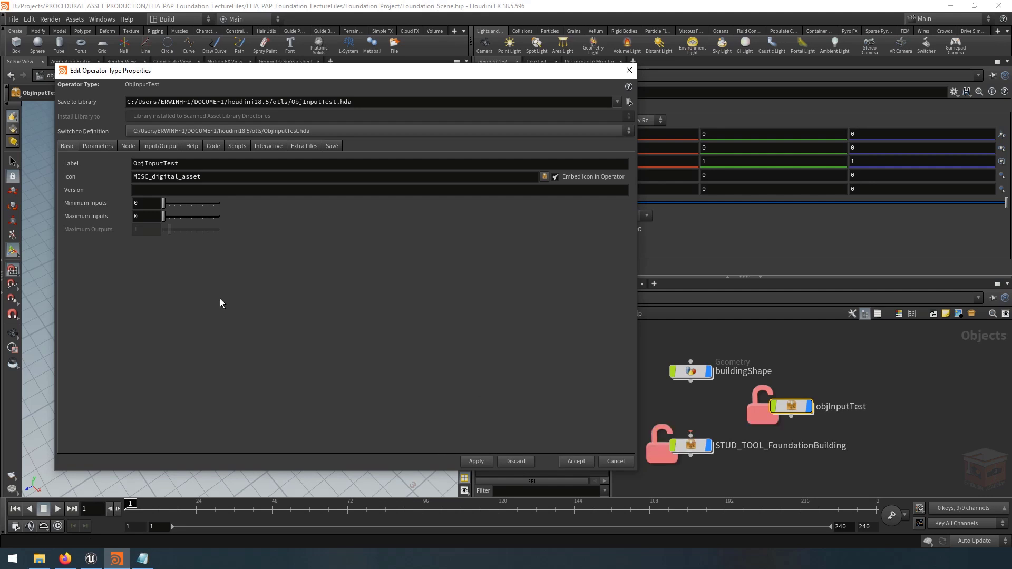
Set ObjInputTest's minimum and maximum inputs to 1, label input 1 "curve" and accept the type properties
{"action": "left_click", "coordinate": [168, 205]}
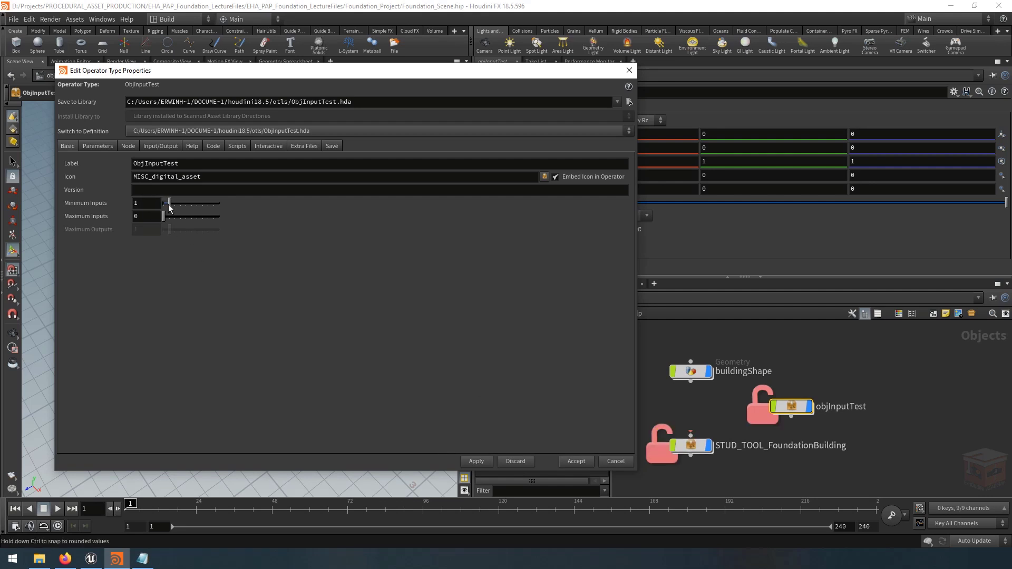
{"action": "left_click", "coordinate": [169, 215]}
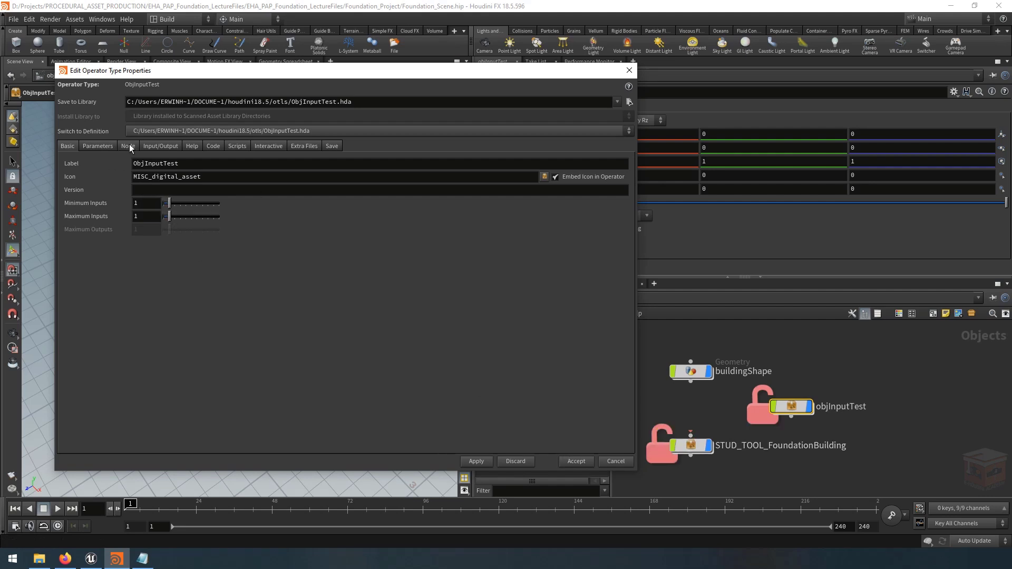
{"action": "left_click", "coordinate": [155, 148]}
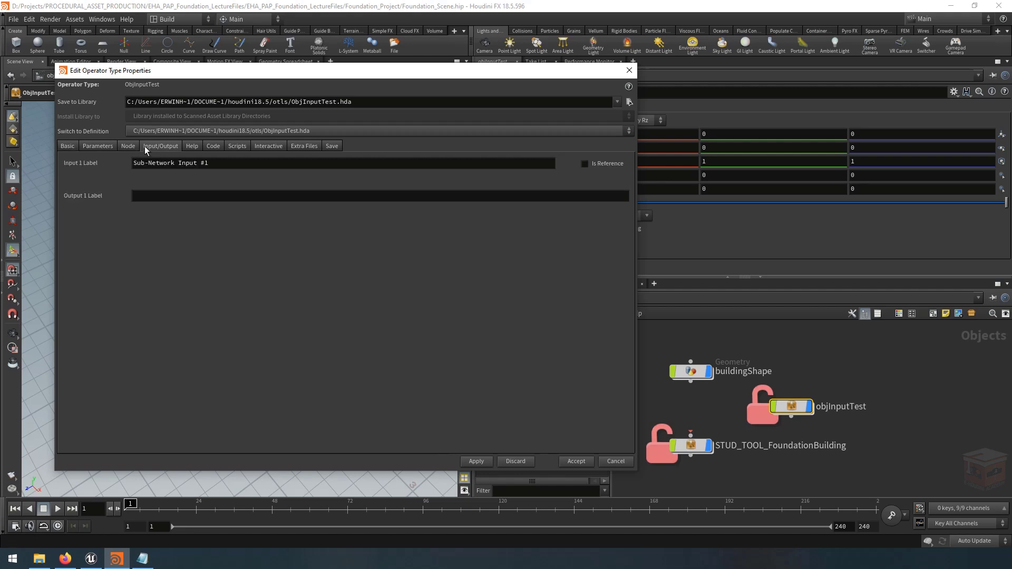
{"action": "triple_click", "coordinate": [174, 163]}
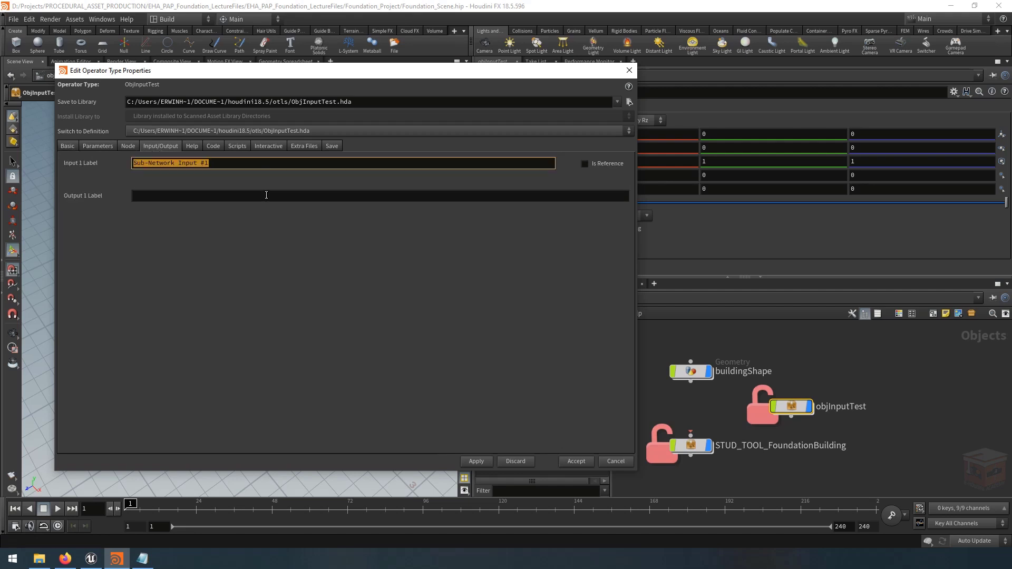
{"action": "type", "text": "curve"}
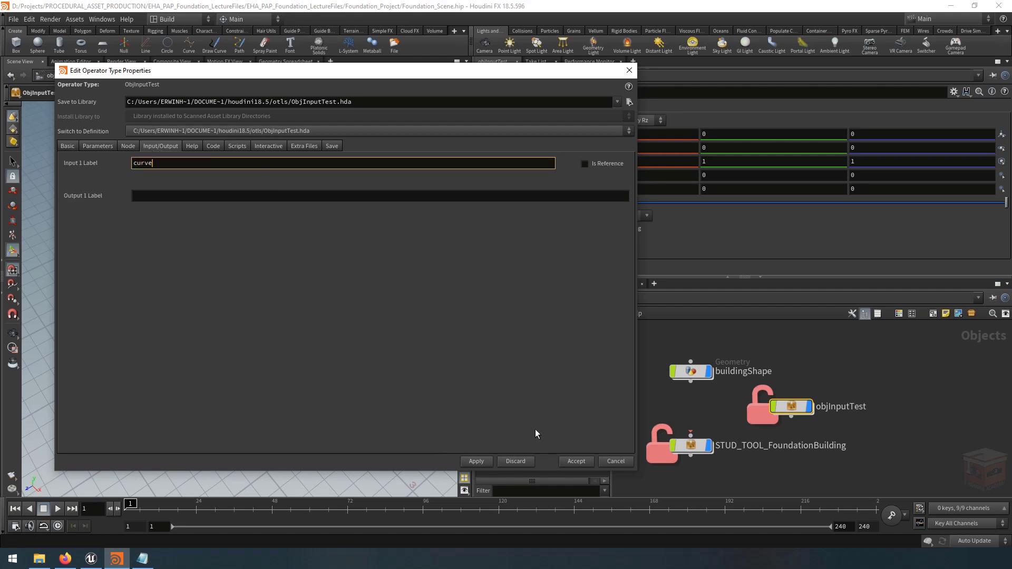
{"action": "left_click", "coordinate": [573, 462]}
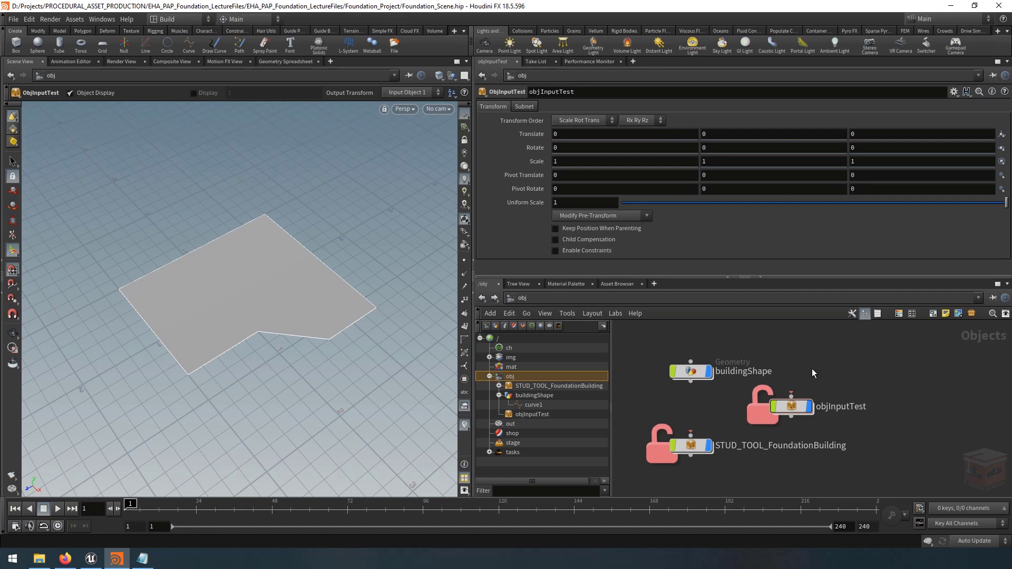
{"action": "left_click_drag", "start_coordinate": [793, 409], "coordinate": [796, 409]}
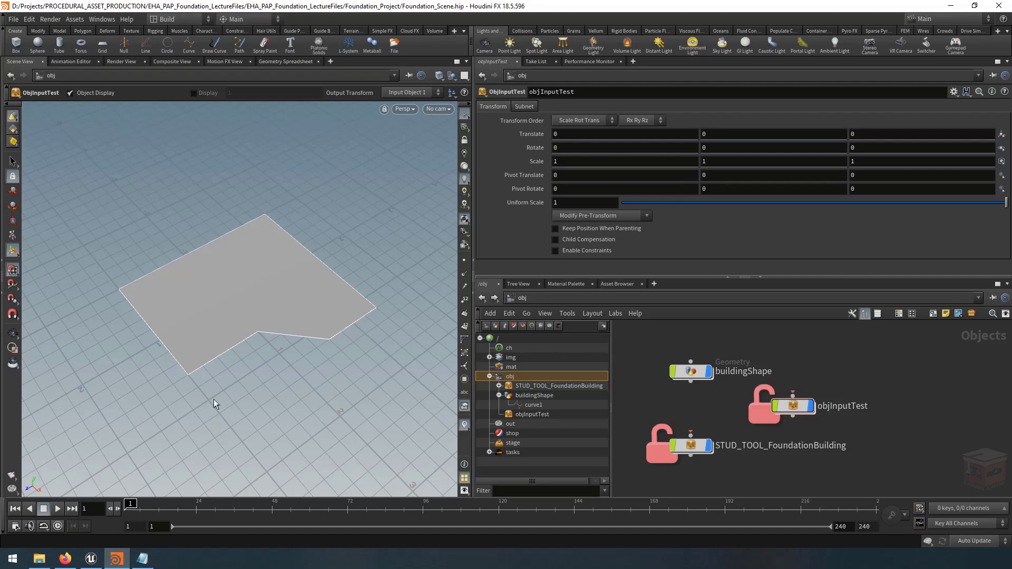
Import ObjInputTest.hda from the Houdini otls folder into Unreal's HDA content folder and place it in the level beside the two flat shapes
{"action": "left_click", "coordinate": [91, 559]}
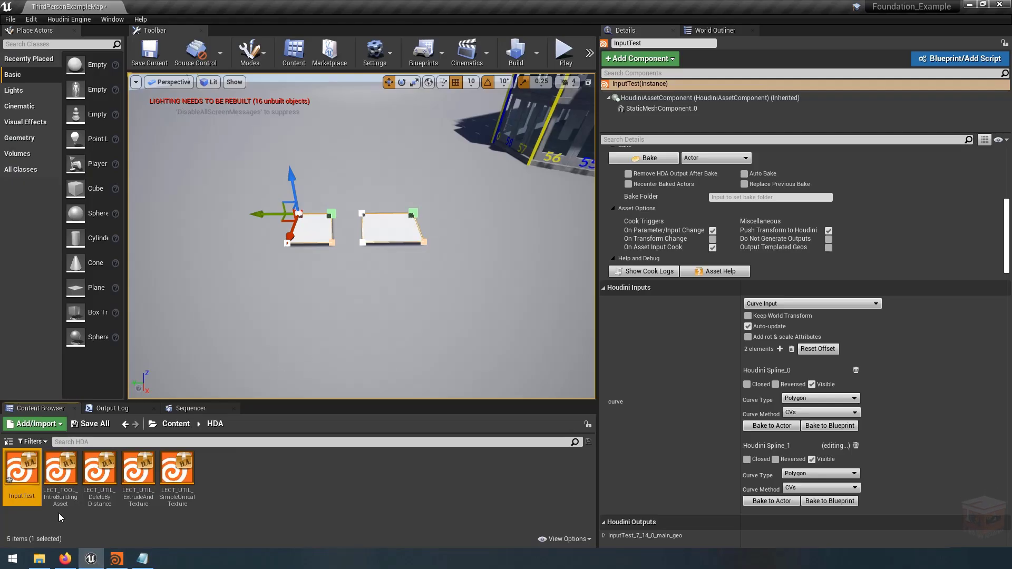
{"action": "left_click", "coordinate": [39, 559]}
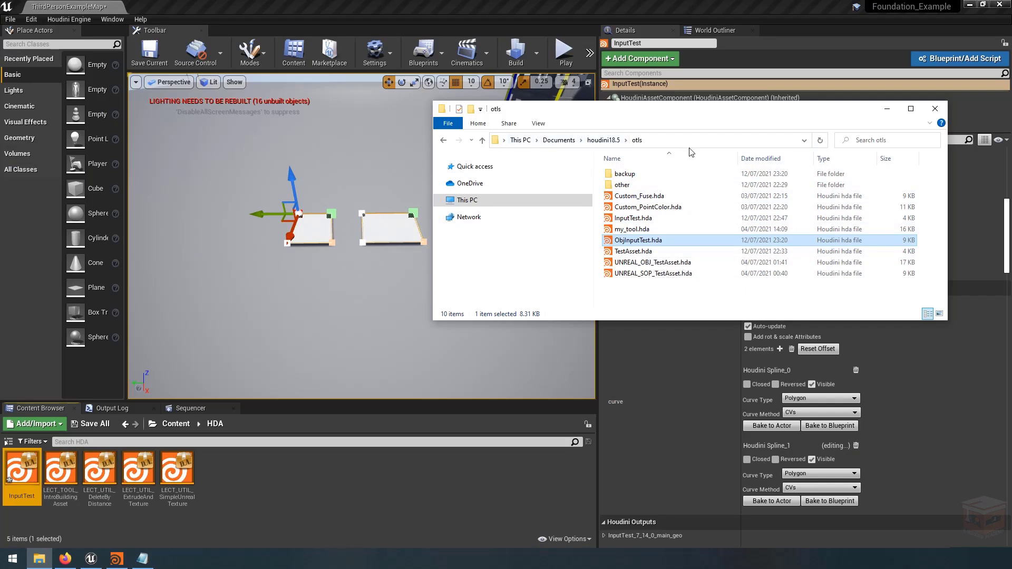
{"action": "left_click_drag", "start_coordinate": [638, 240], "coordinate": [188, 231]}
{"action": "left_click", "coordinate": [206, 466]}
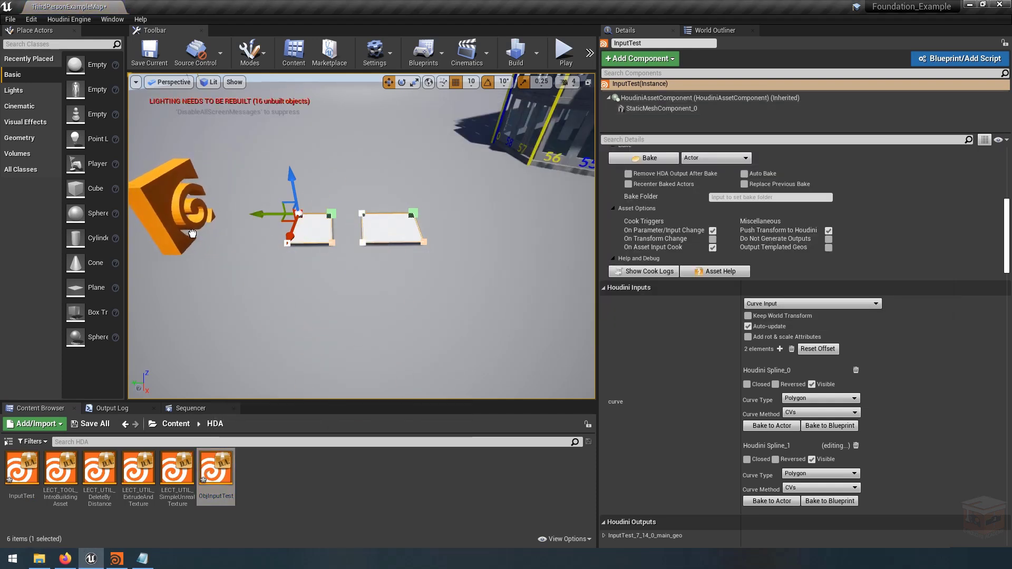
{"action": "right_click_drag", "start_coordinate": [269, 237], "coordinate": [258, 239]}
{"action": "right_click_drag", "start_coordinate": [389, 284], "coordinate": [386, 283]}
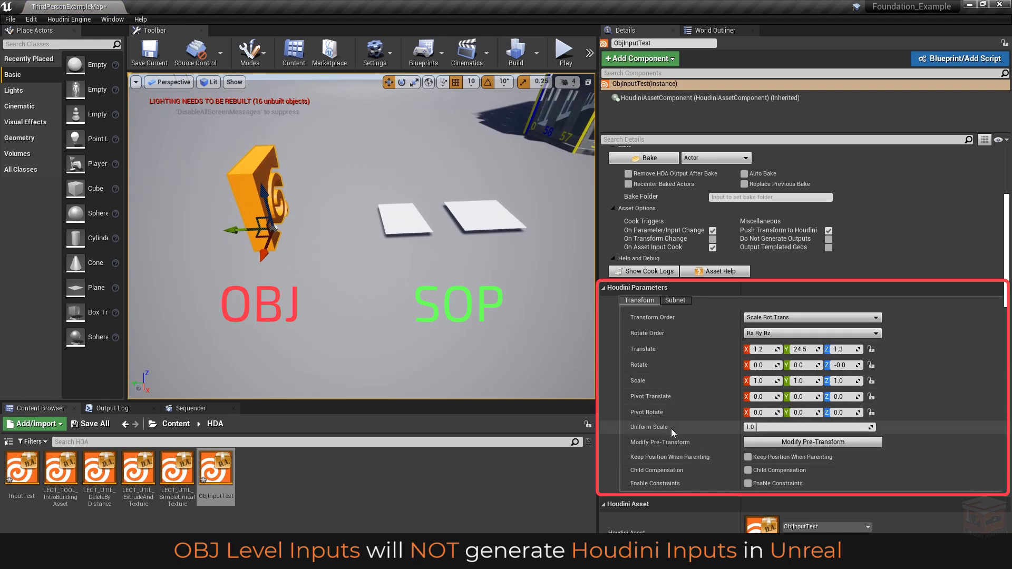
Compare the Houdini settings of InputTest and ObjInputTest, including ObjInputTest's Transform and Subnet parameters
{"action": "left_click", "coordinate": [402, 214]}
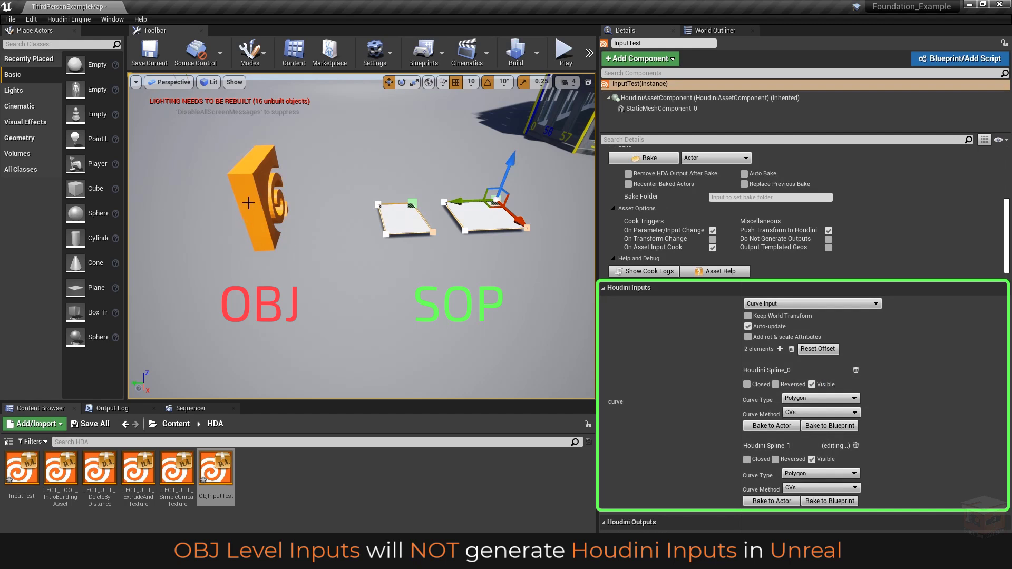
{"action": "left_click", "coordinate": [250, 202]}
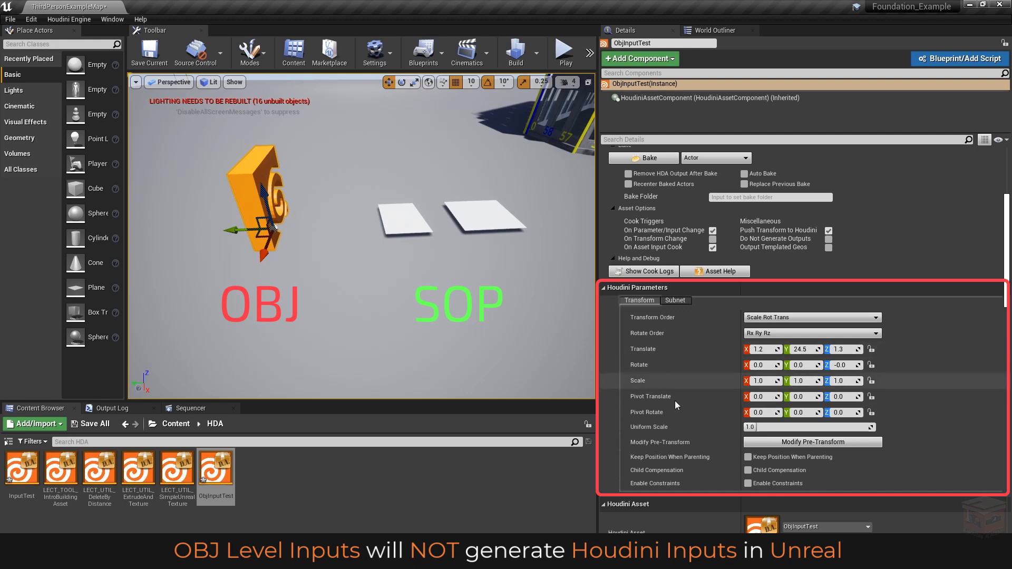
{"action": "left_click", "coordinate": [675, 300]}
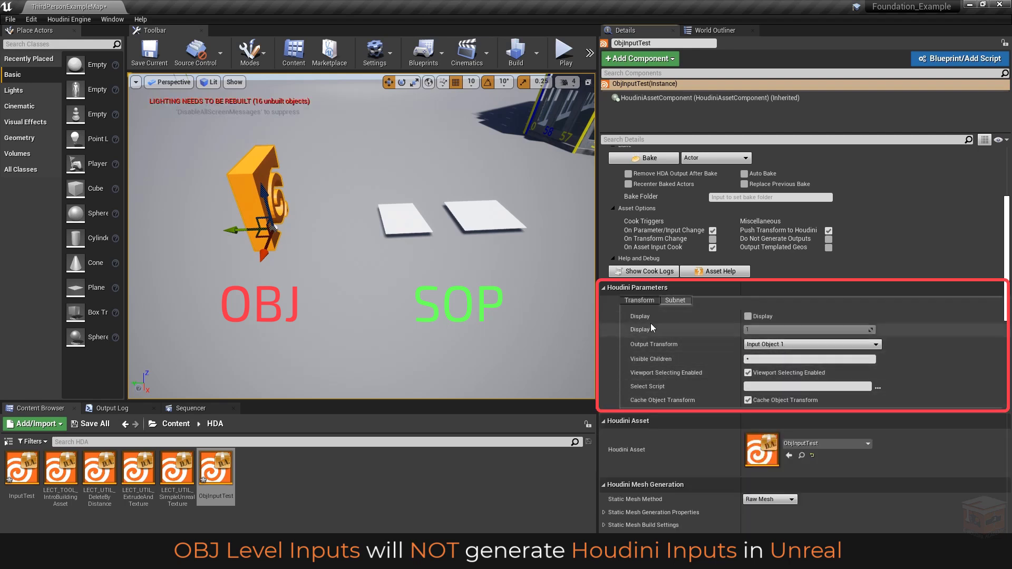
{"action": "left_click", "coordinate": [639, 300]}
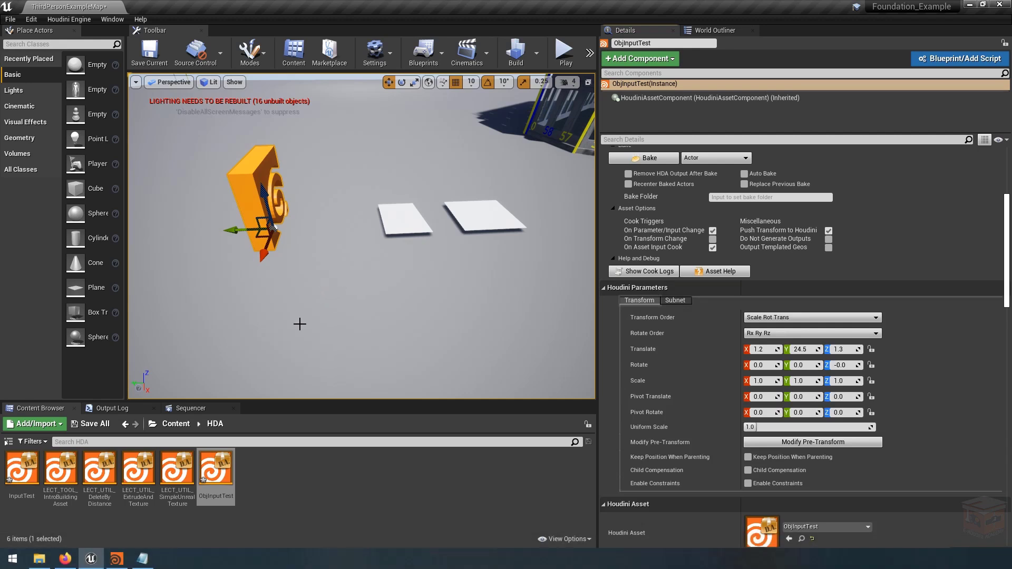
Switch to Houdini, space out the object nodes and examine the curve inside buildingShape before returning to the object level
{"action": "left_click", "coordinate": [118, 559]}
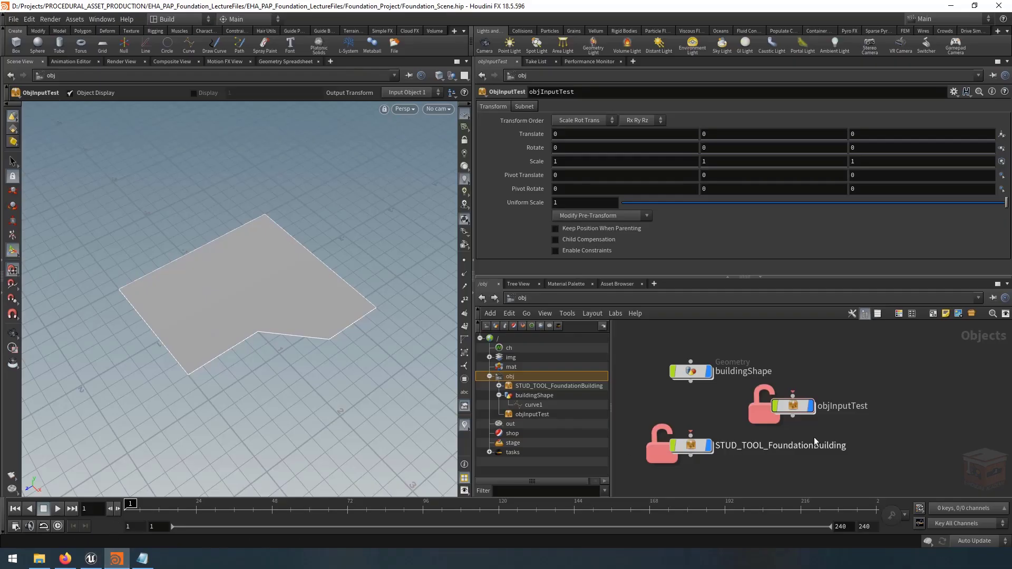
{"action": "left_click_drag", "start_coordinate": [792, 413], "coordinate": [834, 378]}
{"action": "middle_click_drag", "start_coordinate": [898, 419], "coordinate": [828, 423]}
{"action": "left_click_drag", "start_coordinate": [773, 381], "coordinate": [797, 412]}
{"action": "middle_click_drag", "start_coordinate": [826, 361], "coordinate": [875, 361]}
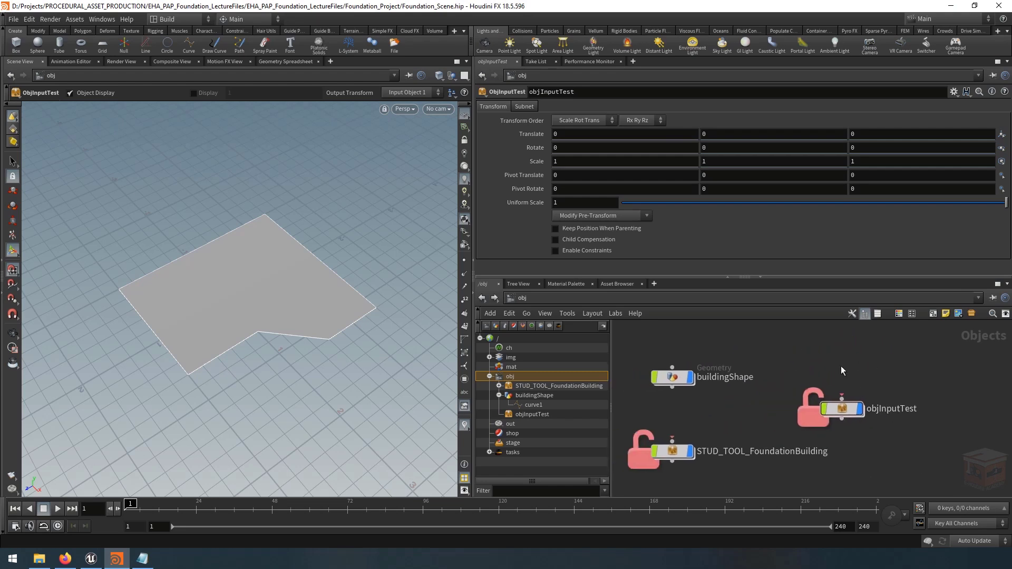
{"action": "left_click_drag", "start_coordinate": [673, 382], "coordinate": [767, 349]}
{"action": "double_click", "coordinate": [767, 349]}
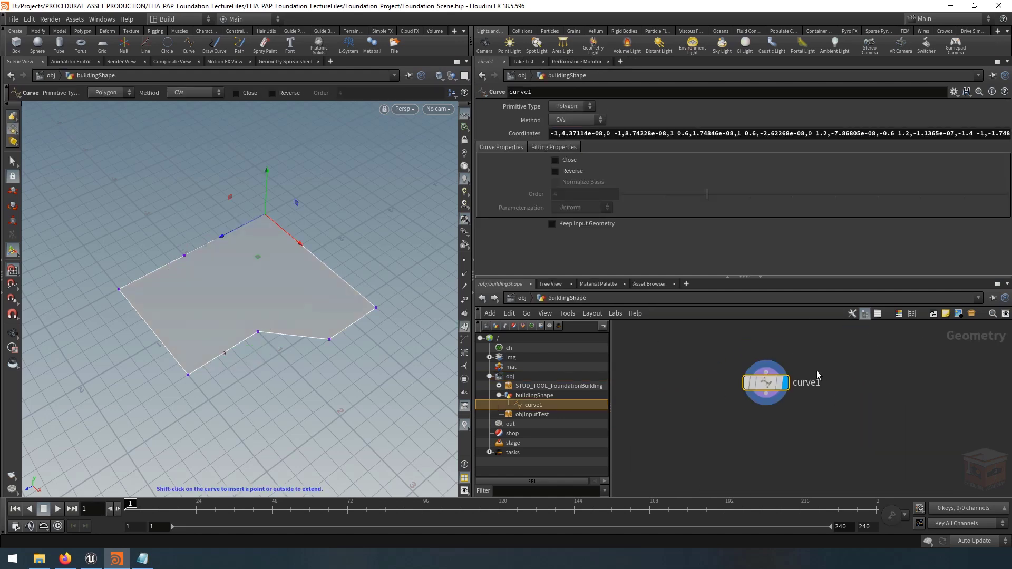
{"action": "left_click", "coordinate": [524, 298]}
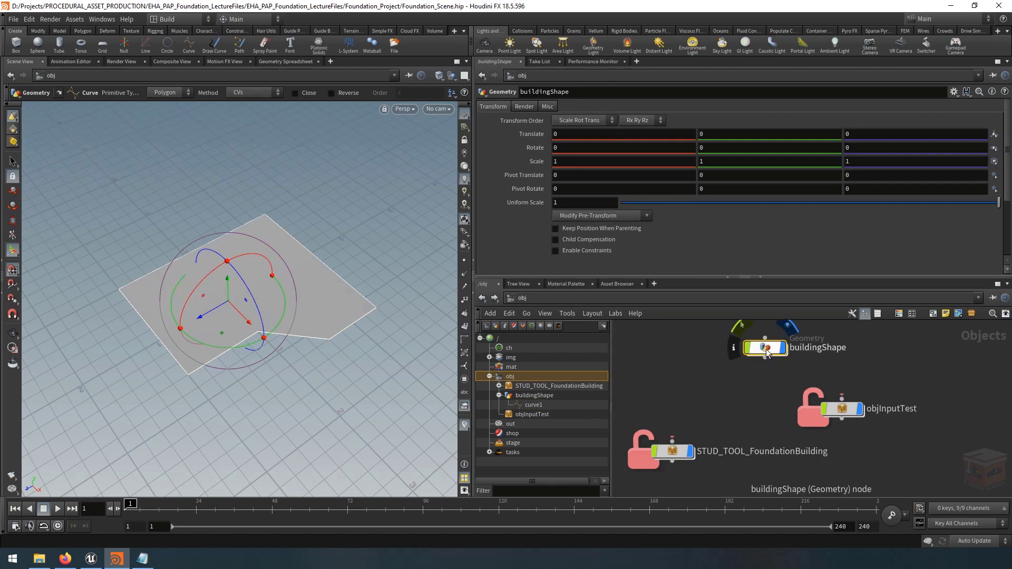
Wire buildingShape's output into objInputTest's input and align objInputTest beneath it
{"action": "left_click", "coordinate": [765, 358]}
{"action": "left_click", "coordinate": [842, 399]}
{"action": "left_click_drag", "start_coordinate": [846, 414], "coordinate": [769, 414]}
{"action": "left_click", "coordinate": [834, 383]}
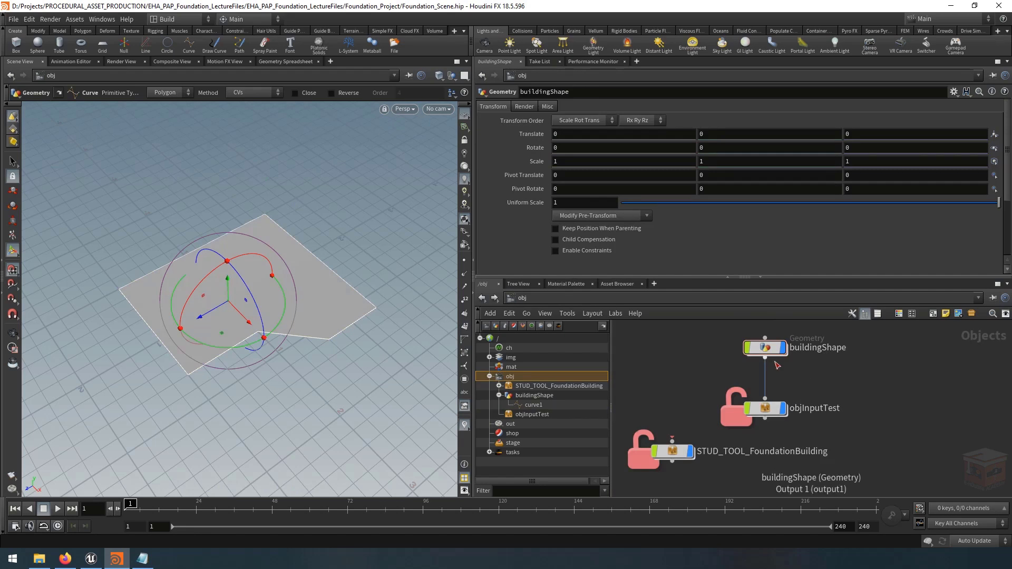
{"action": "left_click_drag", "start_coordinate": [769, 353], "coordinate": [767, 351]}
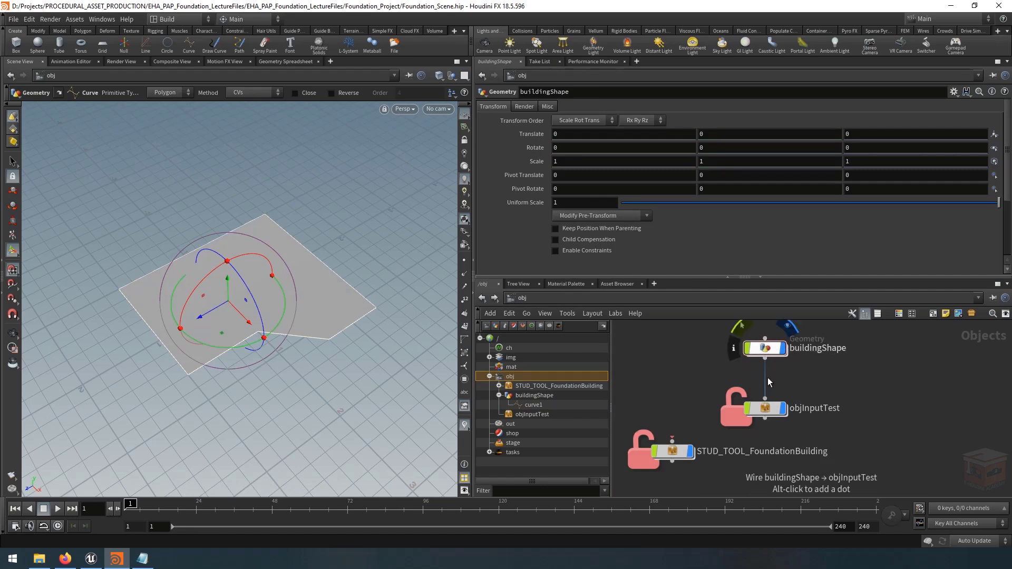
{"action": "left_click_drag", "start_coordinate": [765, 378], "coordinate": [705, 378]}
{"action": "key", "text": "Escape"}
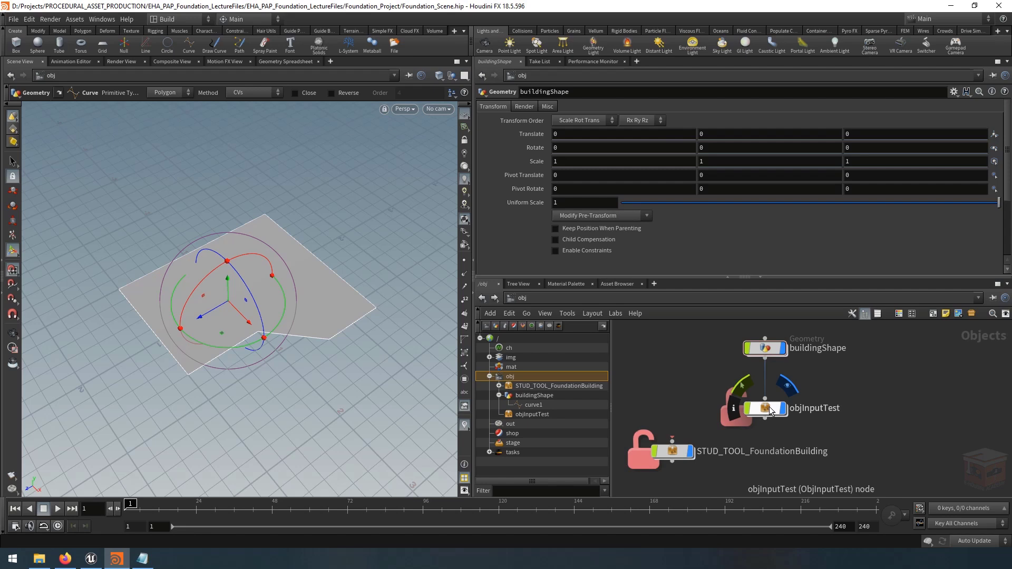
Inside objInputTest, add a Geometry object and wire the curve input into it
{"action": "double_click", "coordinate": [770, 411]}
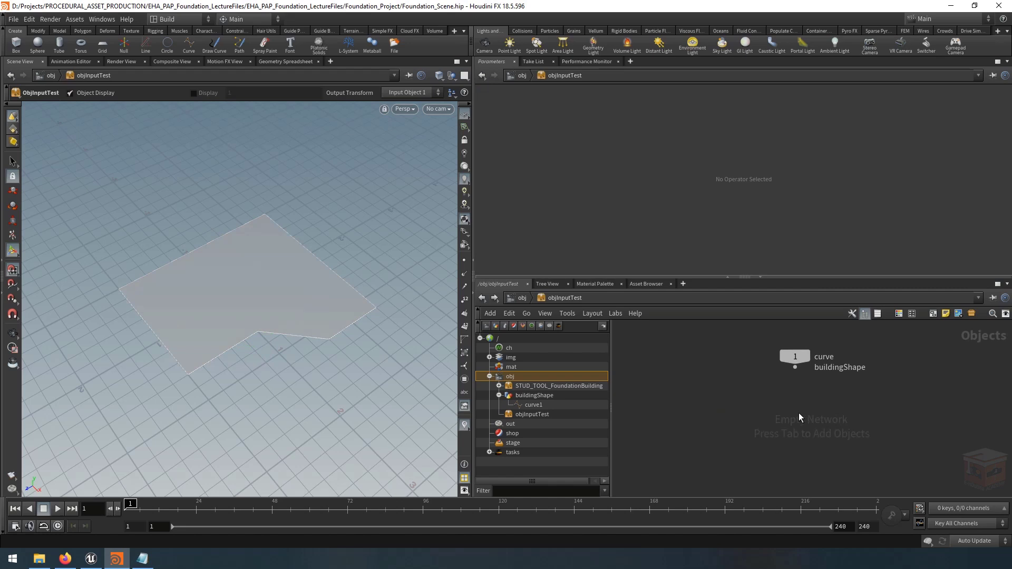
{"action": "key", "text": "Tab"}
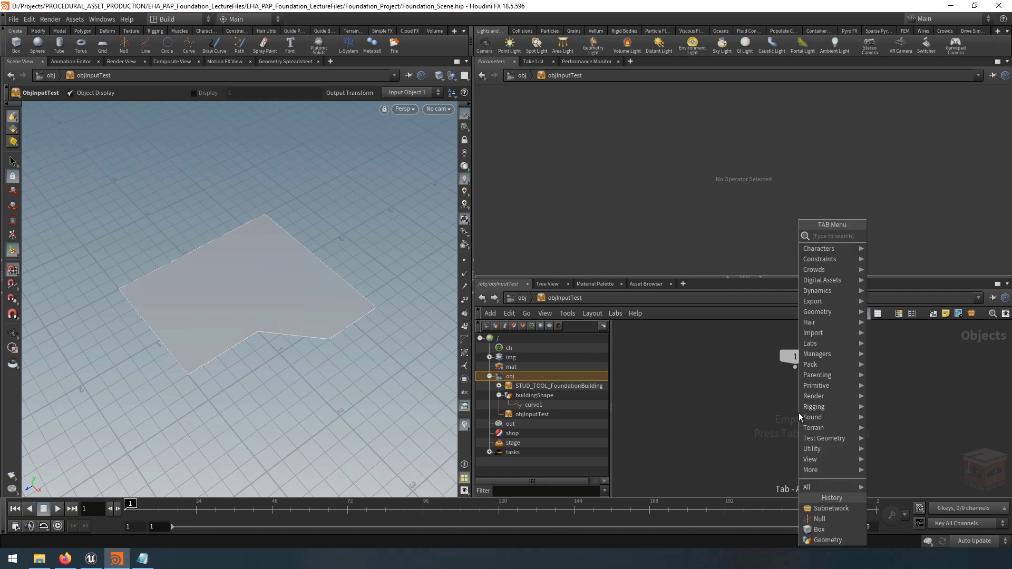
{"action": "type", "text": "geo"}
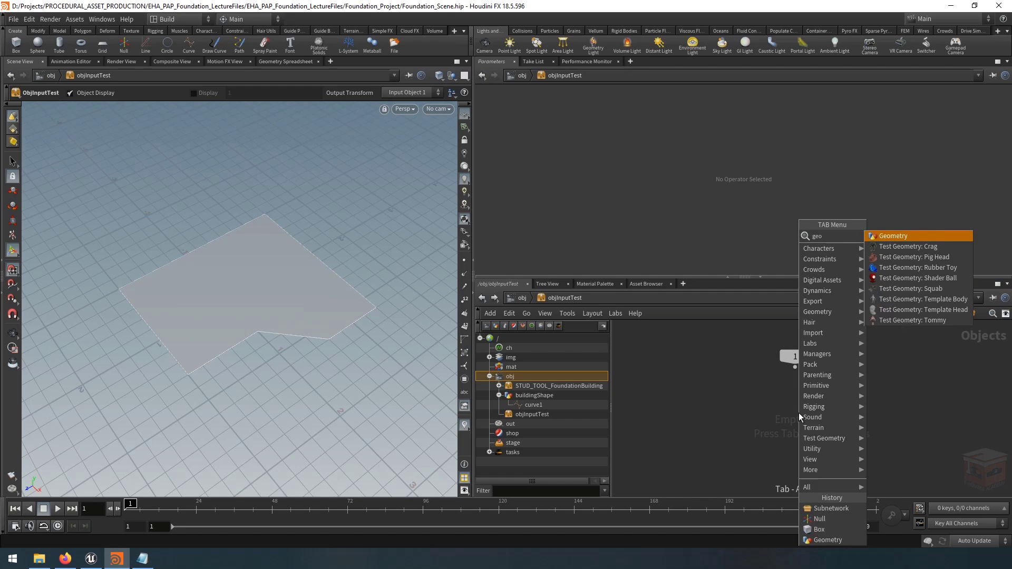
{"action": "key", "text": "Return"}
{"action": "left_click", "coordinate": [796, 411]}
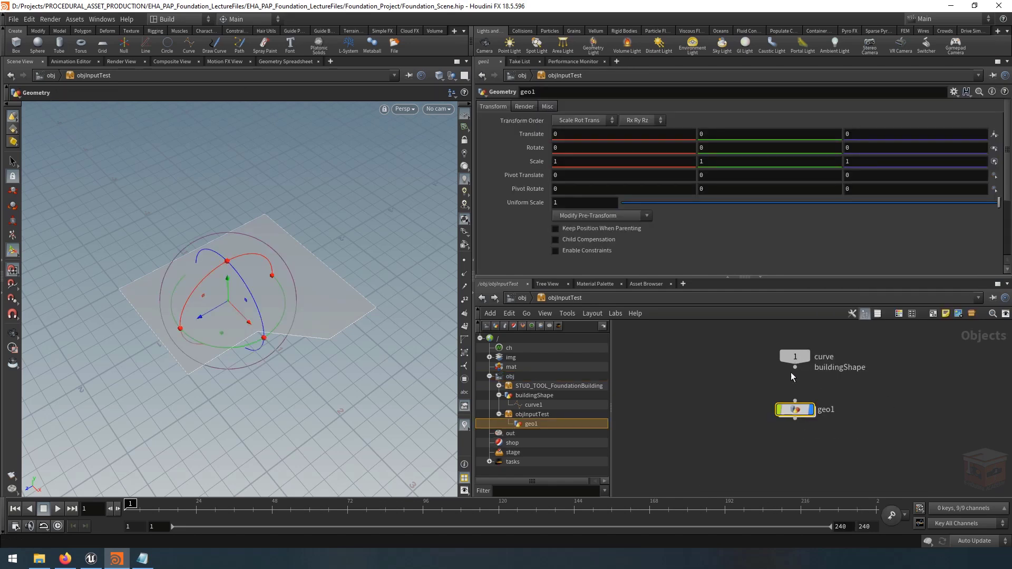
{"action": "left_click", "coordinate": [796, 367]}
{"action": "left_click", "coordinate": [796, 402]}
{"action": "middle_click_drag", "start_coordinate": [867, 400], "coordinate": [865, 391]}
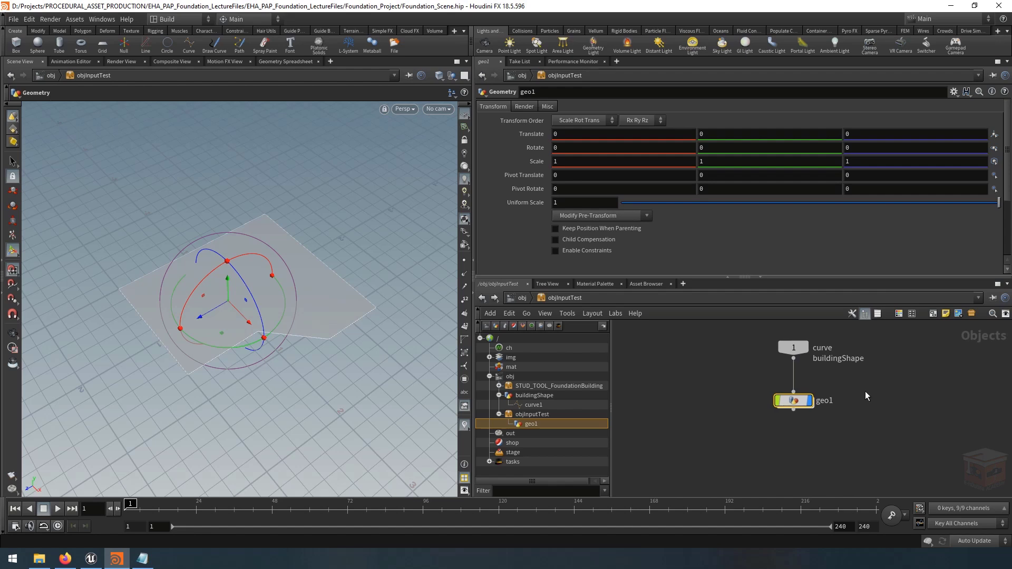
{"action": "left_click", "coordinate": [865, 391]}
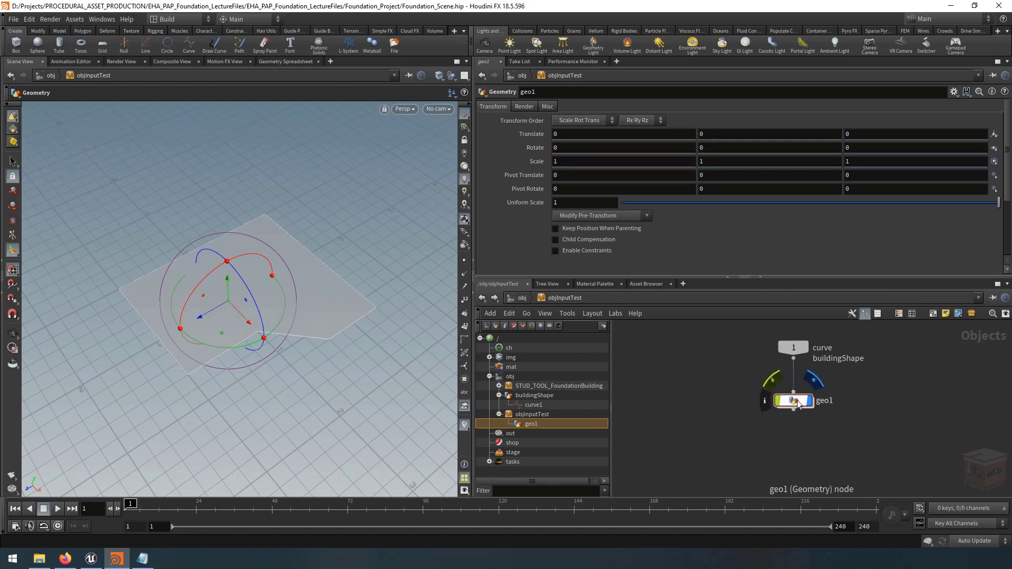
Check the network inside geo1, then place geo1 further below the curve input in objInputTest
{"action": "double_click", "coordinate": [793, 399]}
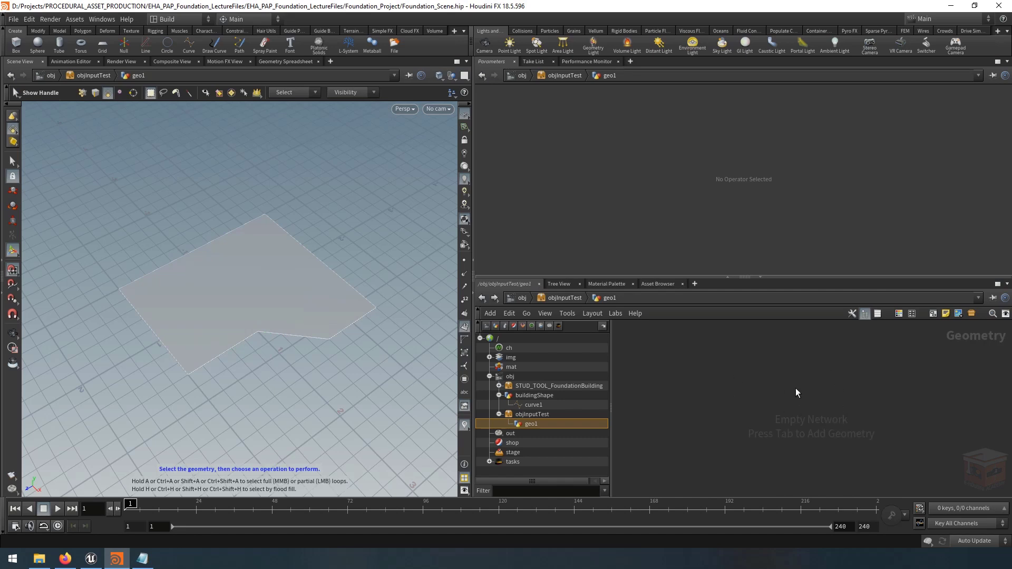
{"action": "left_click", "coordinate": [564, 298]}
{"action": "left_click_drag", "start_coordinate": [797, 401], "coordinate": [801, 452]}
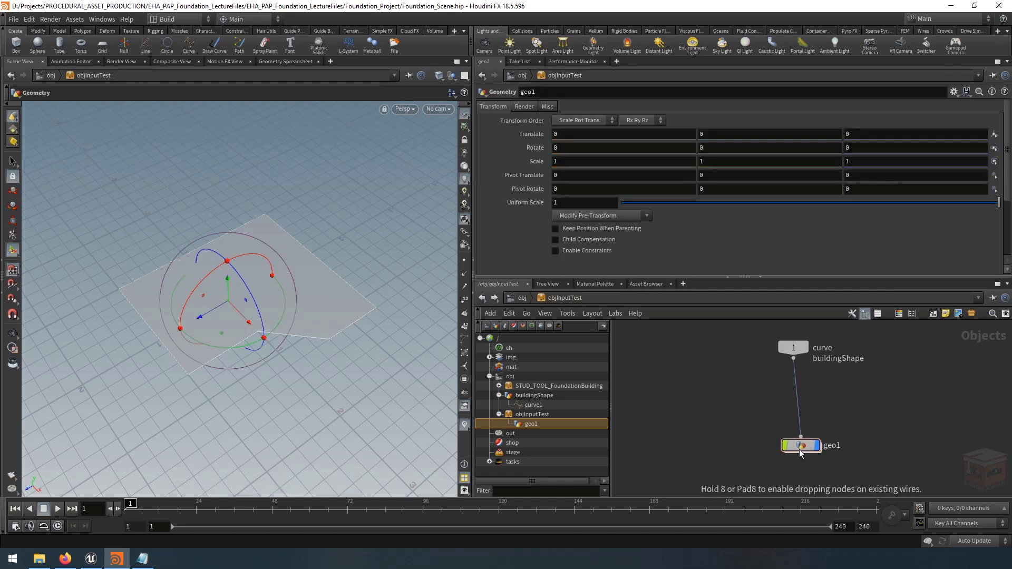
{"action": "left_click_drag", "start_coordinate": [793, 391], "coordinate": [740, 402]}
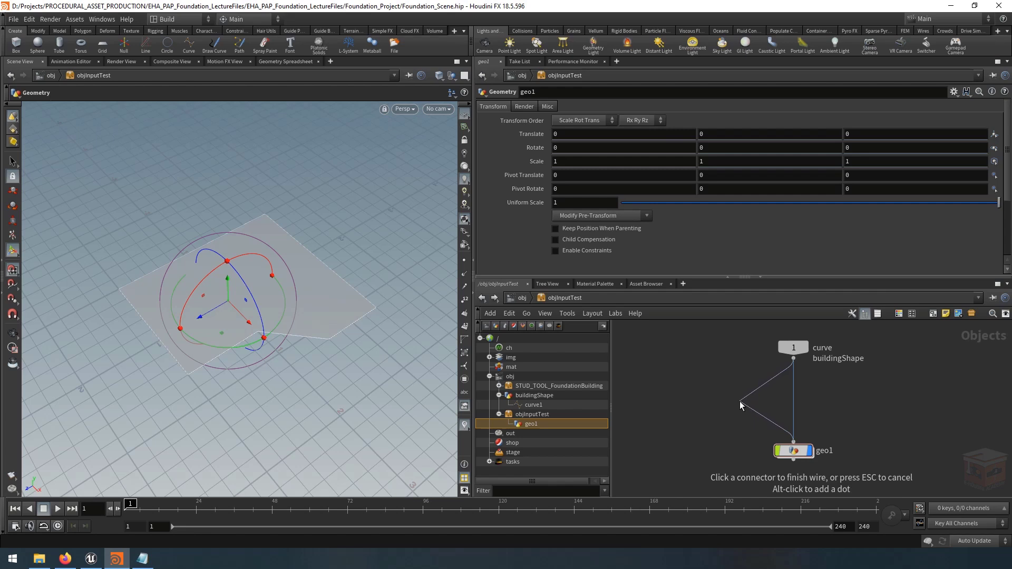
{"action": "key", "text": "Escape"}
{"action": "middle_click_drag", "start_coordinate": [836, 413], "coordinate": [860, 415]}
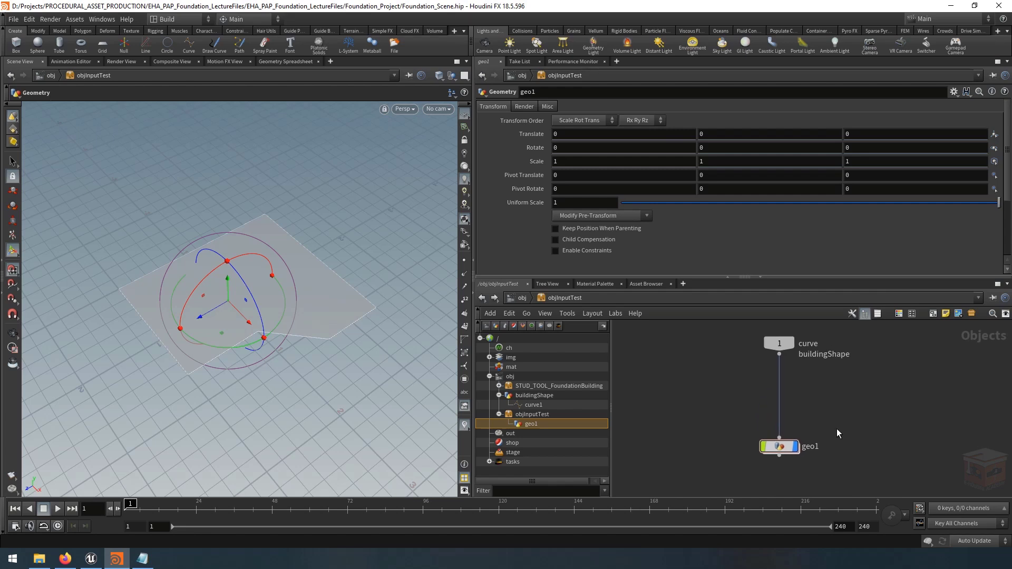
{"action": "middle_click_drag", "start_coordinate": [724, 395], "coordinate": [767, 393]}
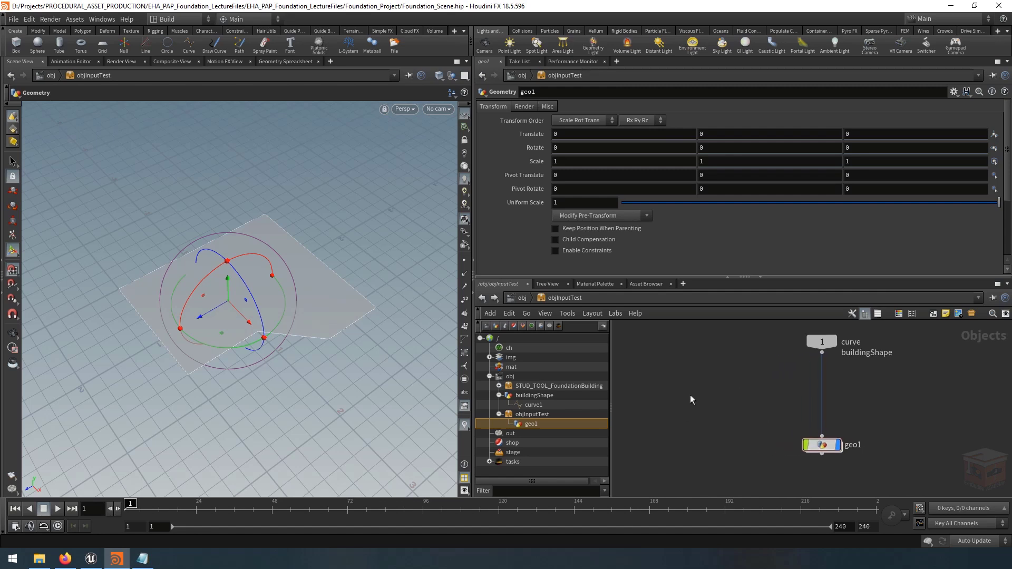
Add a Box object in objInputTest, apart from the curve input and geo1
{"action": "key", "text": "Tab"}
{"action": "type", "text": "box"}
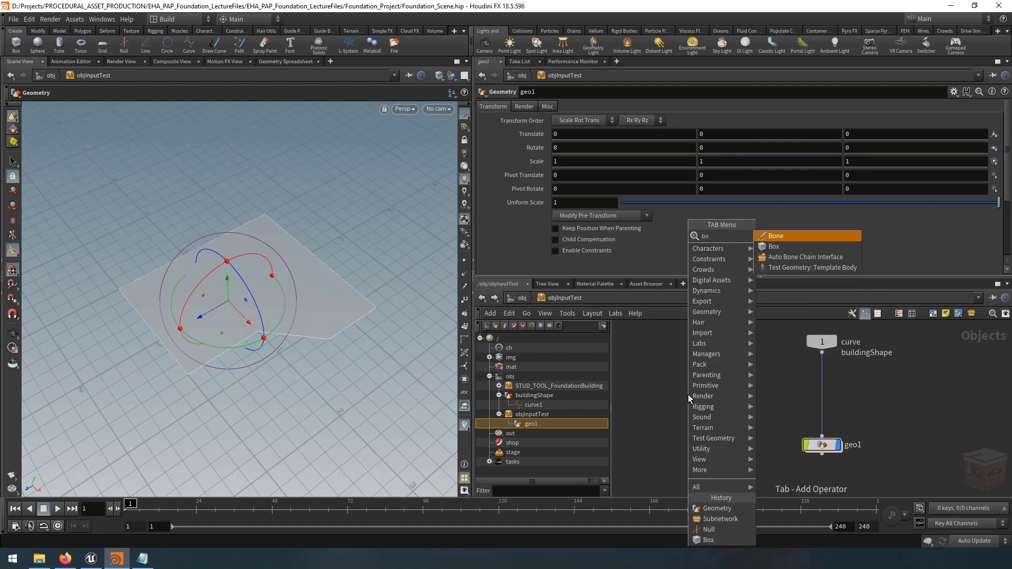
{"action": "key", "text": "Return"}
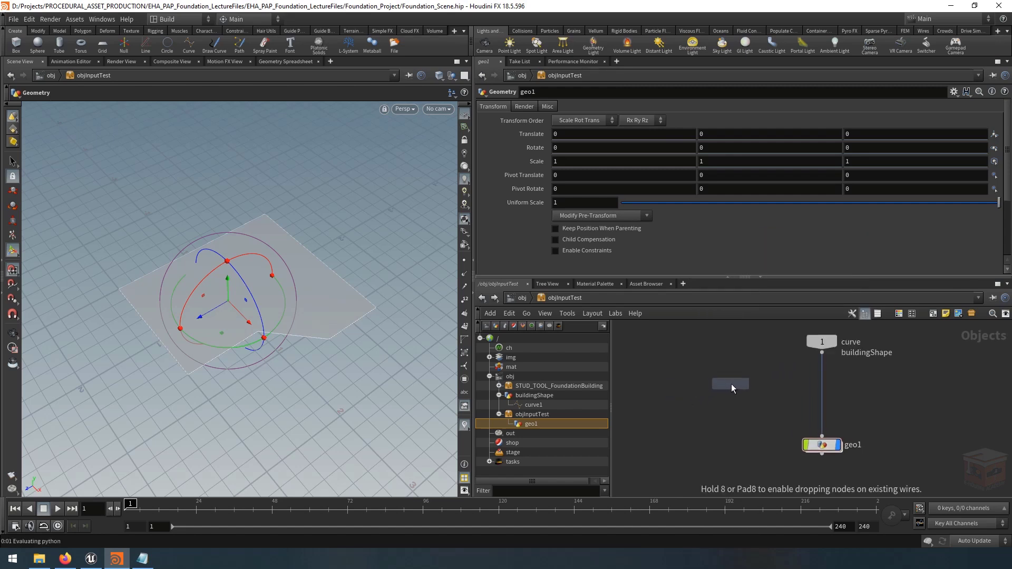
{"action": "left_click", "coordinate": [732, 384]}
{"action": "left_click_drag", "start_coordinate": [732, 385], "coordinate": [681, 389]}
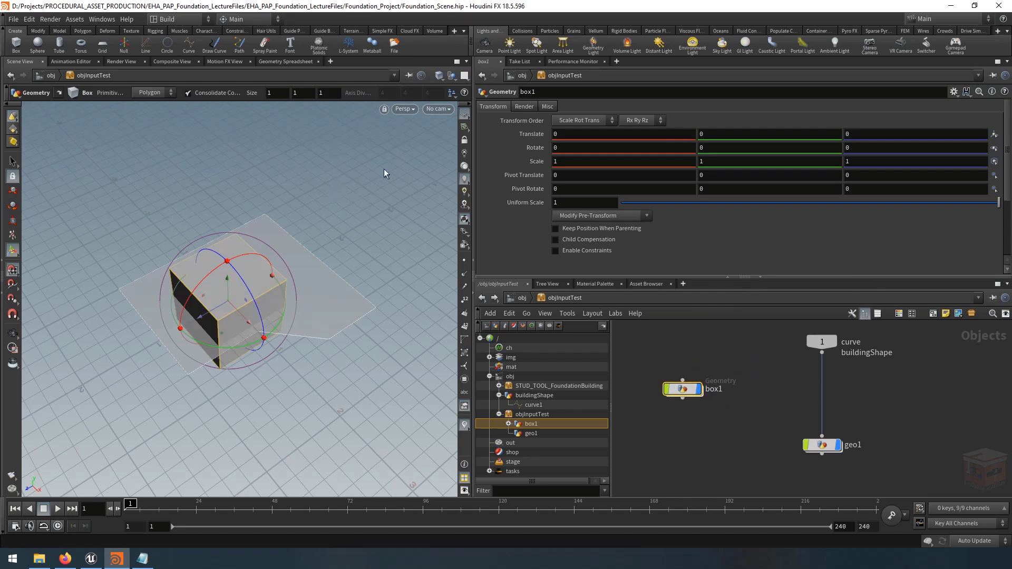
Hide other objects in the viewport and switch to the View tool to inspect the box alone
{"action": "left_click", "coordinate": [452, 76]}
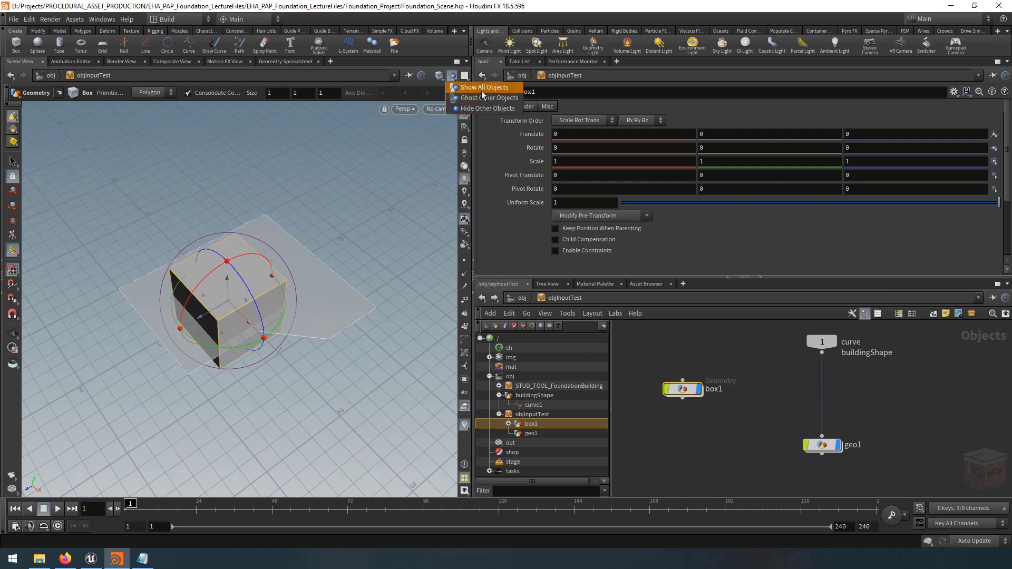
{"action": "left_click", "coordinate": [481, 110]}
{"action": "left_click", "coordinate": [15, 334]}
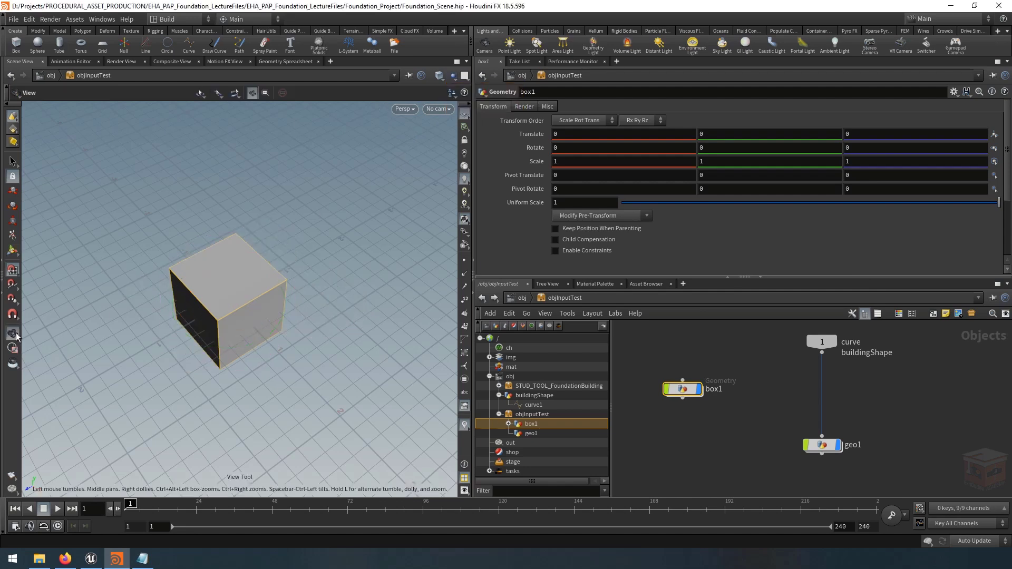
{"action": "middle_click_drag", "start_coordinate": [299, 340], "coordinate": [311, 343]}
{"action": "left_click_drag", "start_coordinate": [305, 343], "coordinate": [314, 337]}
{"action": "middle_click_drag", "start_coordinate": [755, 458], "coordinate": [796, 464]}
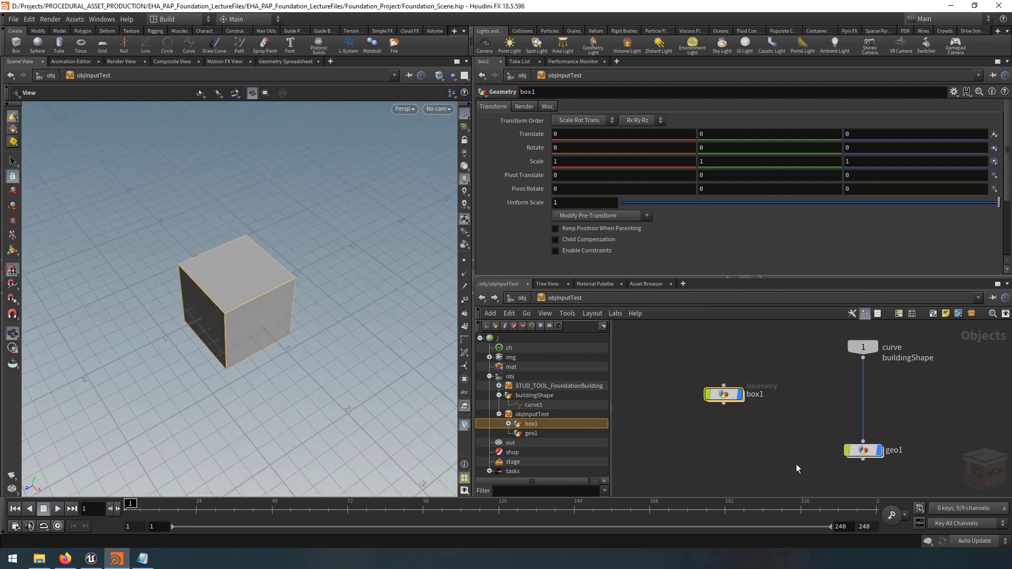
Inside the box object, append a Color node to the box and set its color to cyan (0, 1, 1)
{"action": "double_click", "coordinate": [728, 397]}
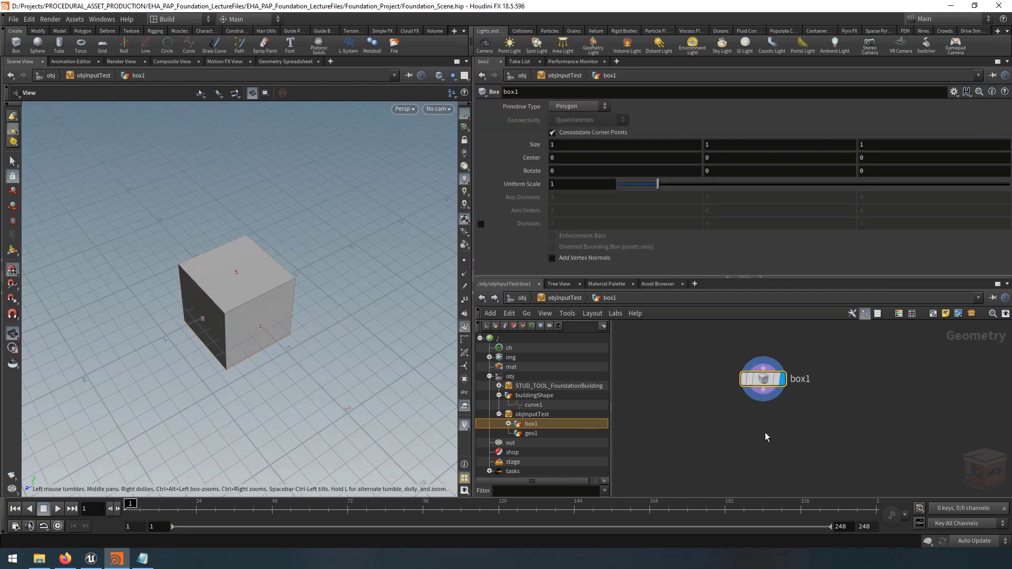
{"action": "key", "text": "Tab"}
{"action": "type", "text": "col"}
{"action": "key", "text": "Return"}
{"action": "left_click", "coordinate": [760, 433]}
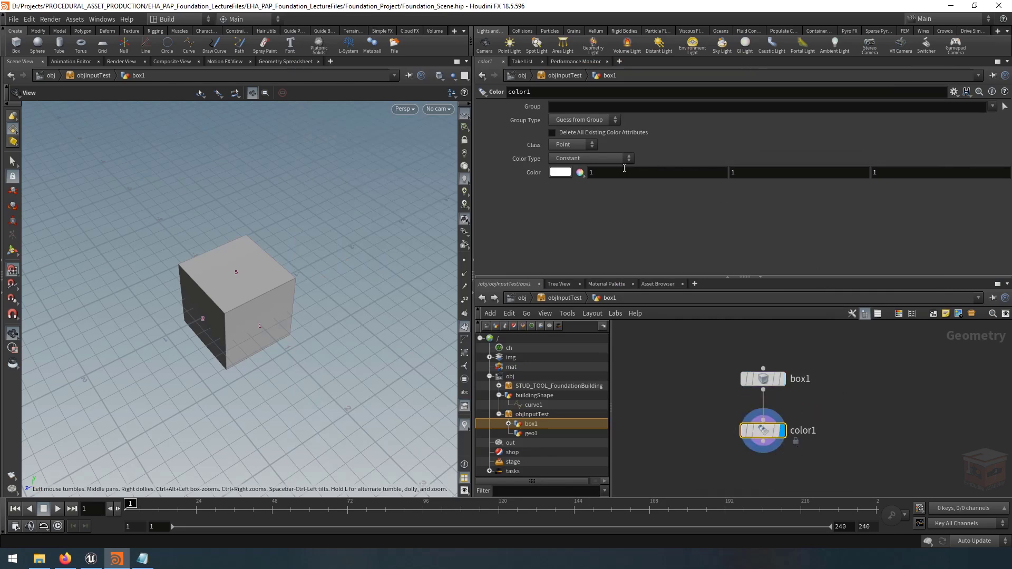
{"action": "left_click", "coordinate": [561, 173]}
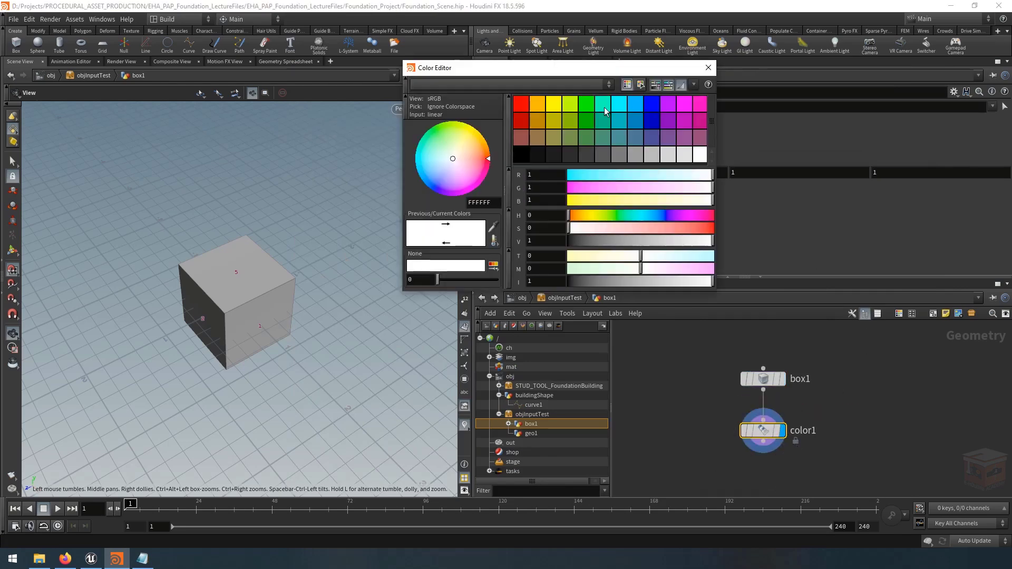
{"action": "left_click", "coordinate": [618, 110]}
{"action": "left_click", "coordinate": [708, 67]}
Add an Output node after the Color node, set it as the displayed node and return to objInputTest's network
{"action": "middle_click_drag", "start_coordinate": [854, 440], "coordinate": [840, 422]}
{"action": "key", "text": "Tab"}
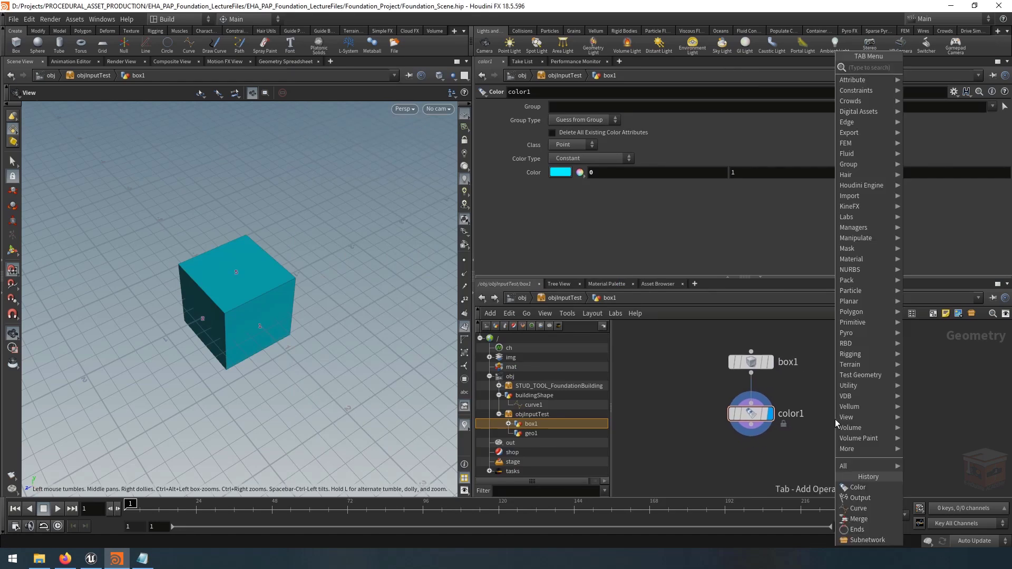
{"action": "type", "text": "out"}
{"action": "key", "text": "Return"}
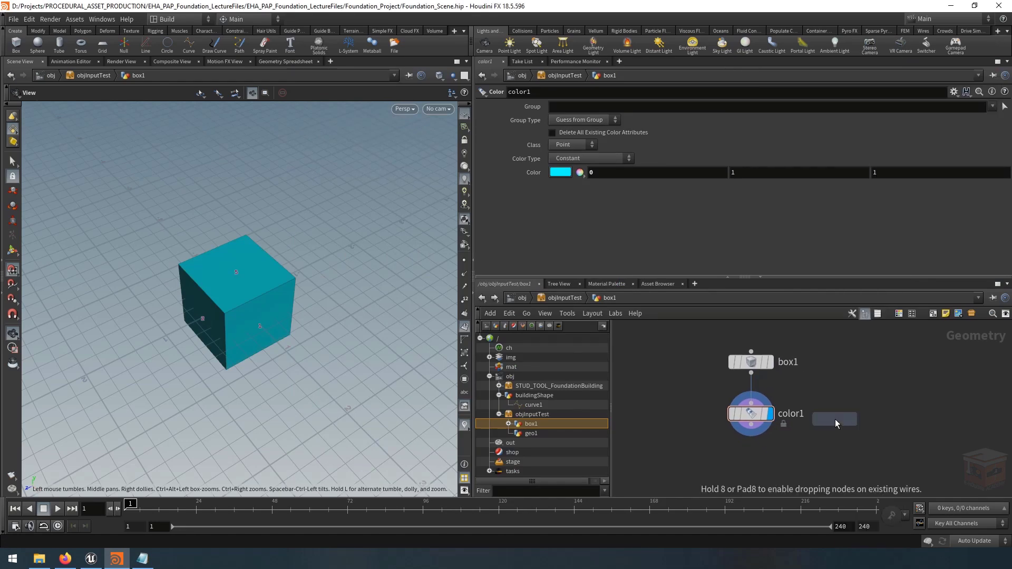
{"action": "left_click", "coordinate": [750, 462]}
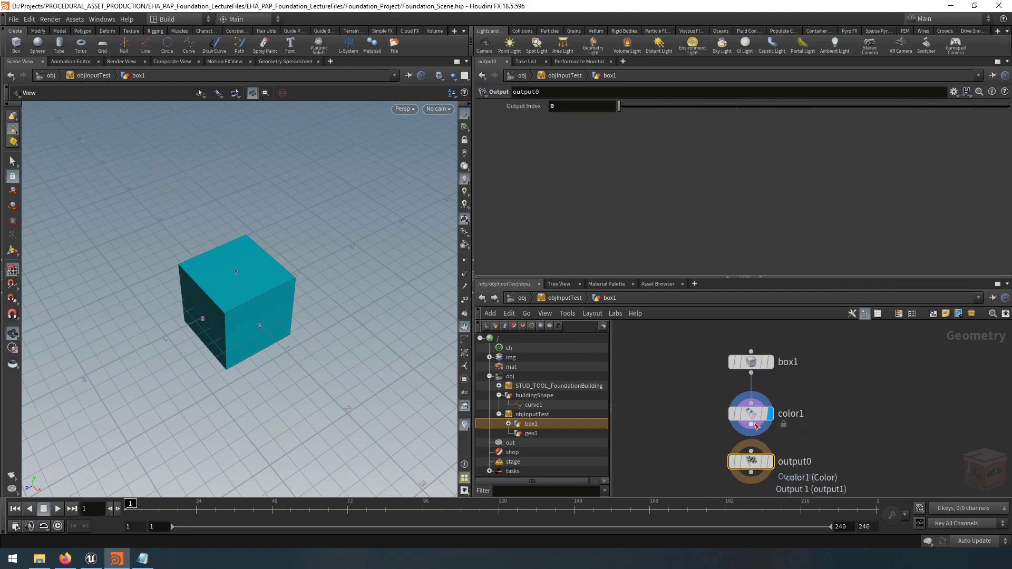
{"action": "left_click", "coordinate": [752, 452]}
{"action": "left_click", "coordinate": [751, 438]}
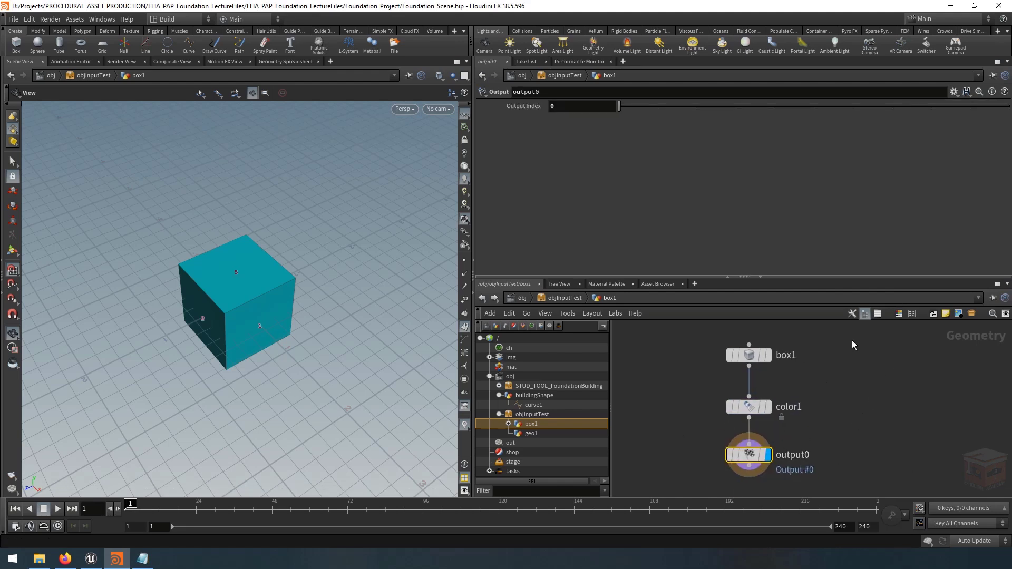
{"action": "key", "text": "u"}
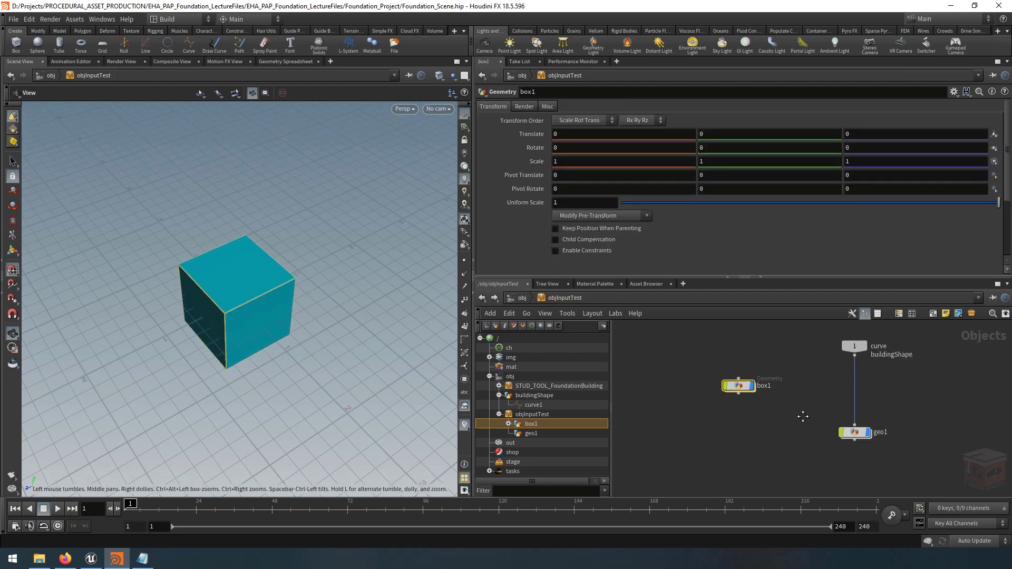
Duplicate the box1 object below the original and wire box1 into the copy
{"action": "left_click_drag", "start_coordinate": [791, 416], "coordinate": [669, 353]}
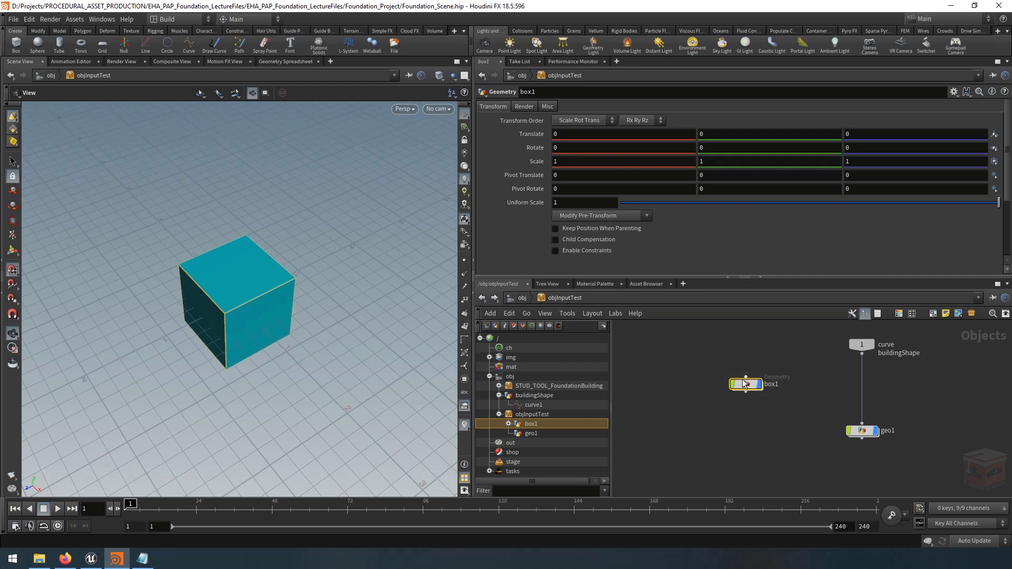
{"action": "key", "text": "ctrl+c"}
{"action": "key", "text": "ctrl+v"}
{"action": "left_click_drag", "start_coordinate": [760, 418], "coordinate": [752, 438]}
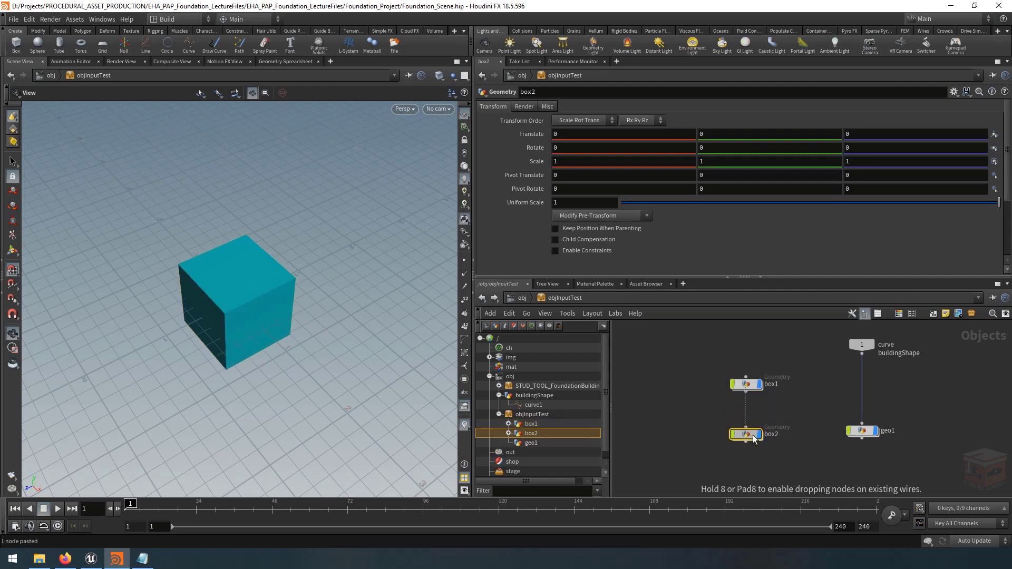
{"action": "left_click", "coordinate": [746, 391]}
{"action": "left_click", "coordinate": [746, 424]}
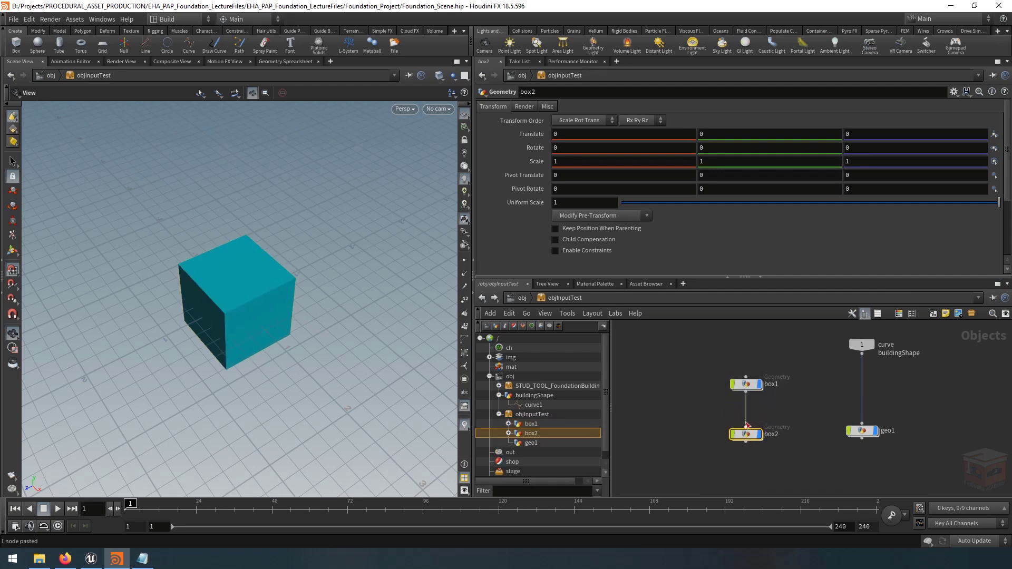
Move the box2 object to -2 along the Z axis in the viewport
{"action": "key", "text": "Return"}
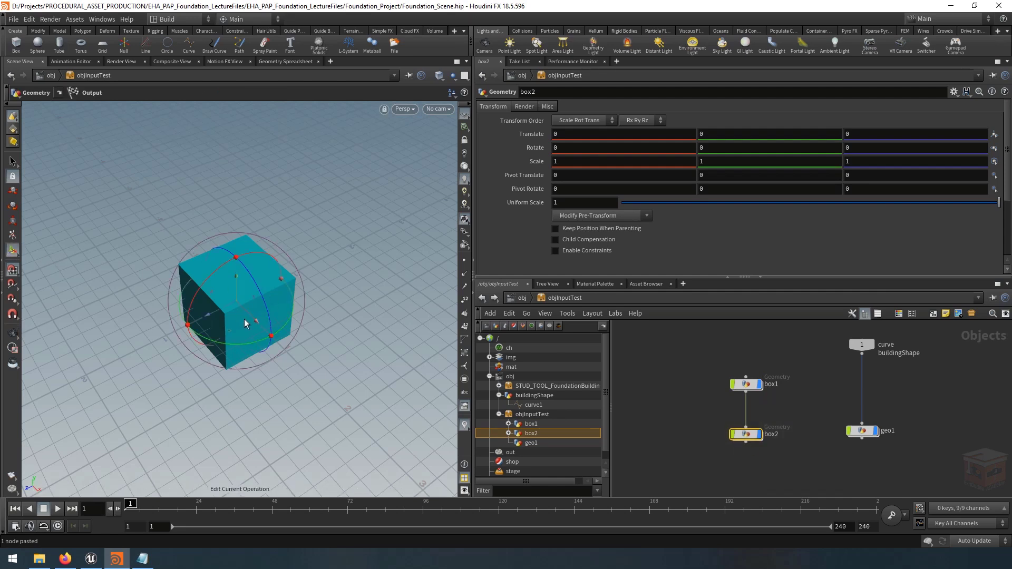
{"action": "left_click_drag", "start_coordinate": [220, 308], "coordinate": [353, 254]}
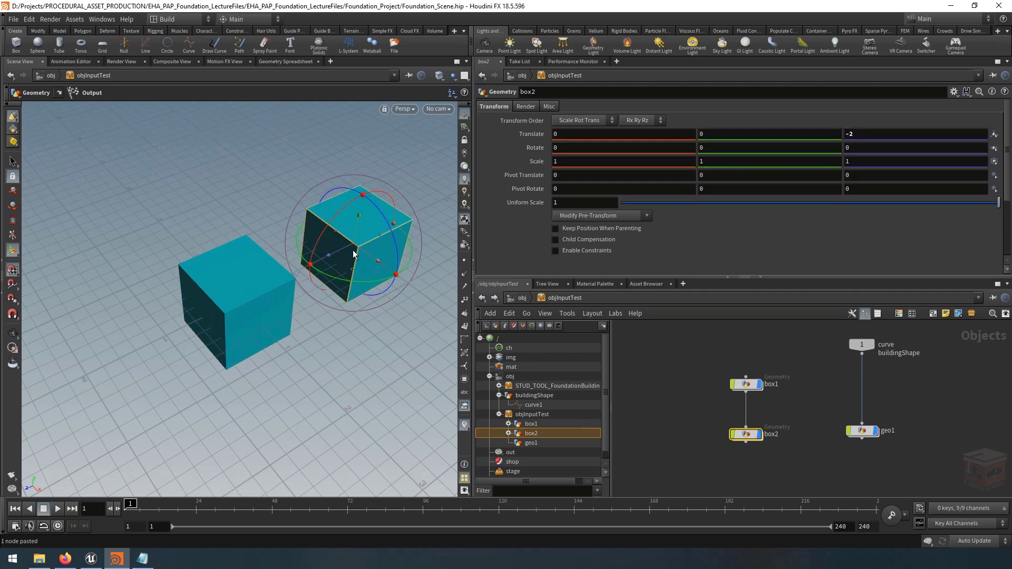
Inspect the box node's parameters inside box2 and compare them with the object-level Translate values in objInputTest's network
{"action": "double_click", "coordinate": [746, 435]}
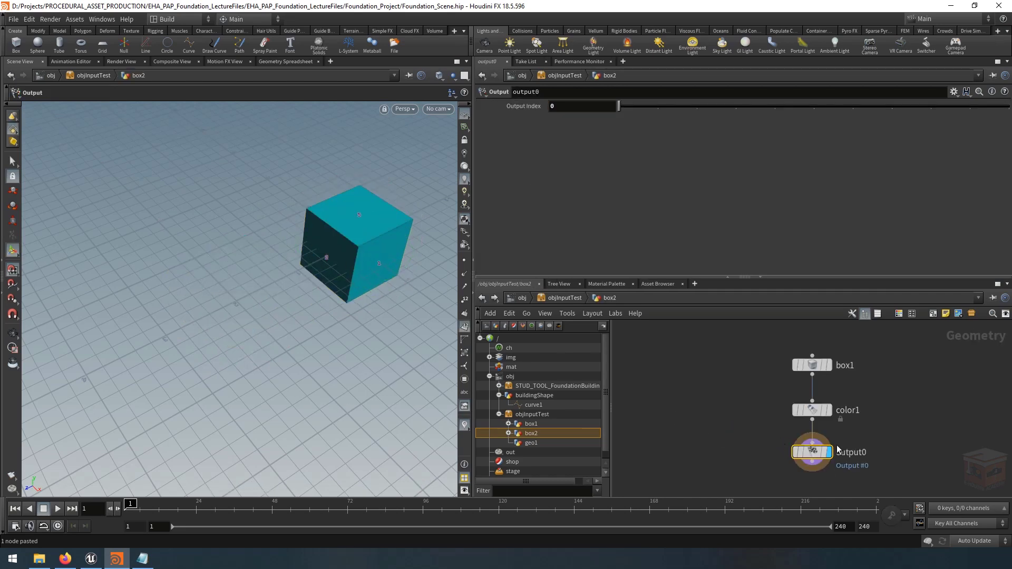
{"action": "left_click", "coordinate": [813, 365]}
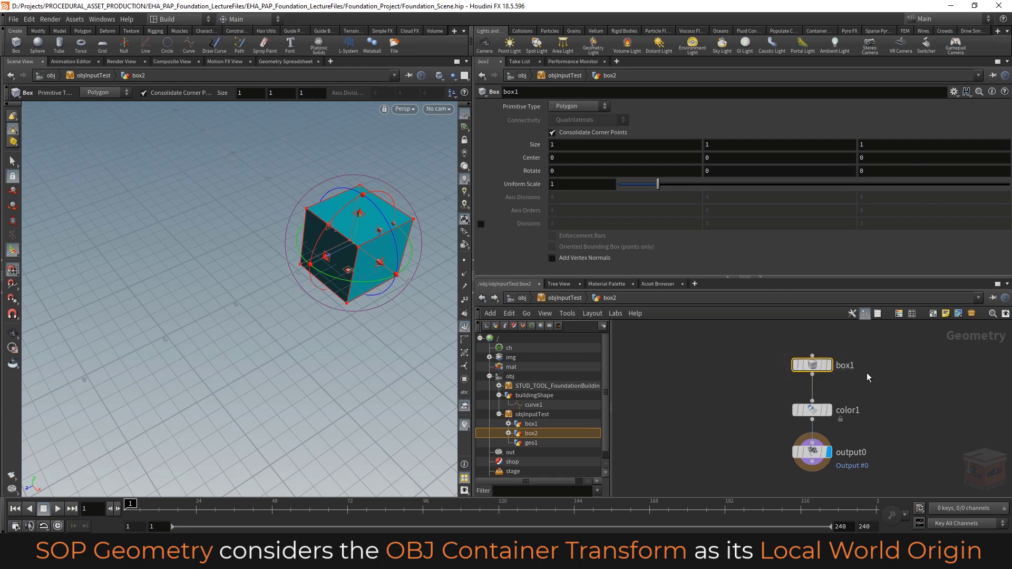
{"action": "middle_click_drag", "start_coordinate": [754, 379], "coordinate": [712, 384]}
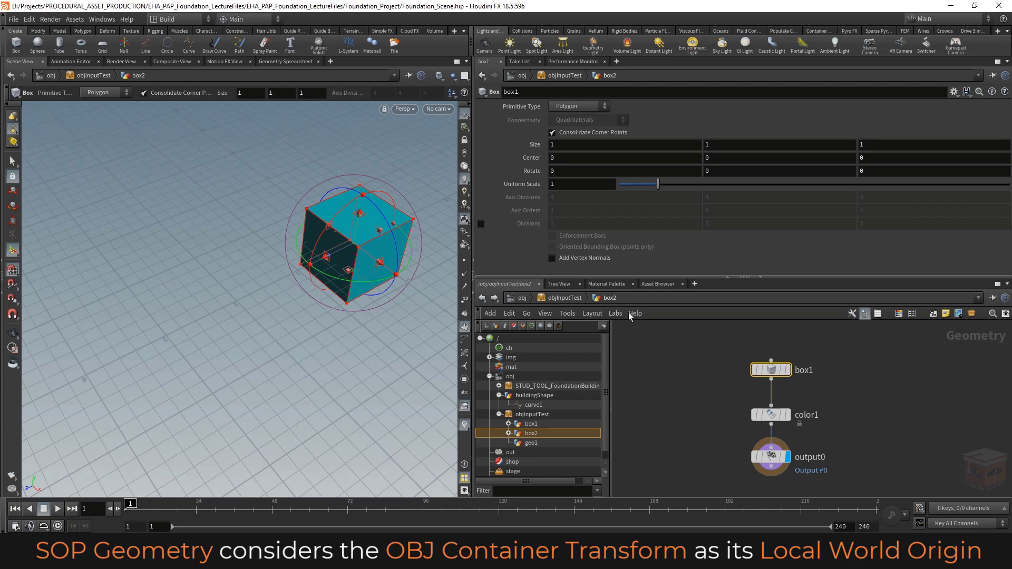
{"action": "left_click", "coordinate": [567, 299]}
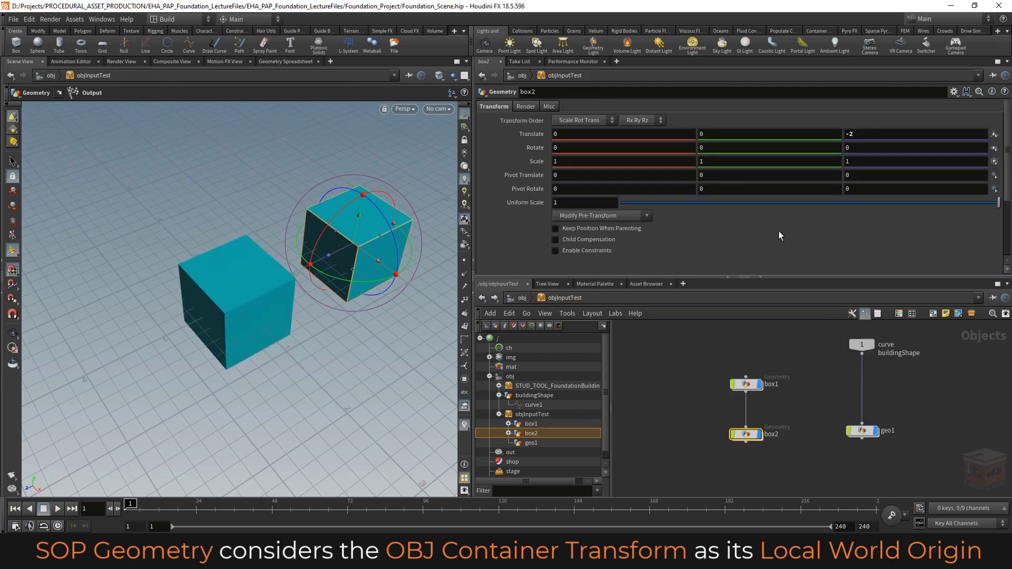
{"action": "left_click", "coordinate": [900, 135]}
{"action": "key", "text": "Return"}
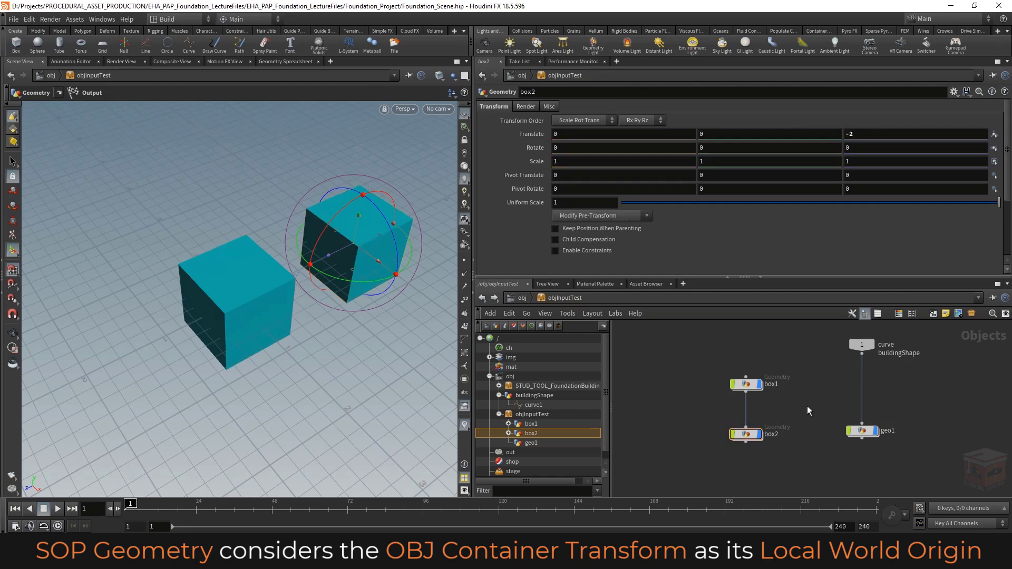
Inside the box2 object, select the Color node and open its color for editing
{"action": "mouse_move", "coordinate": [751, 439]}
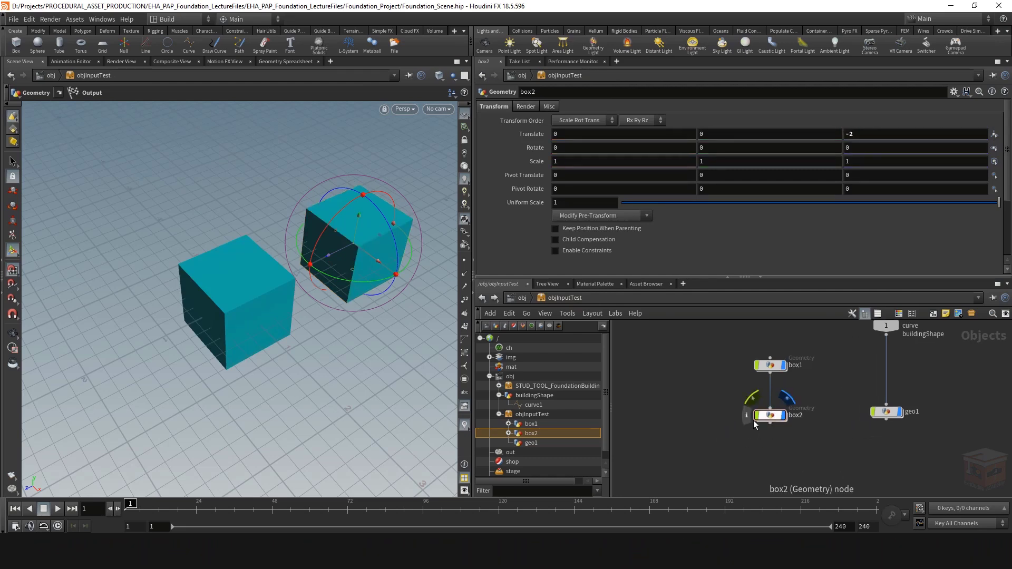
{"action": "double_click", "coordinate": [747, 434]}
{"action": "left_click", "coordinate": [781, 415]}
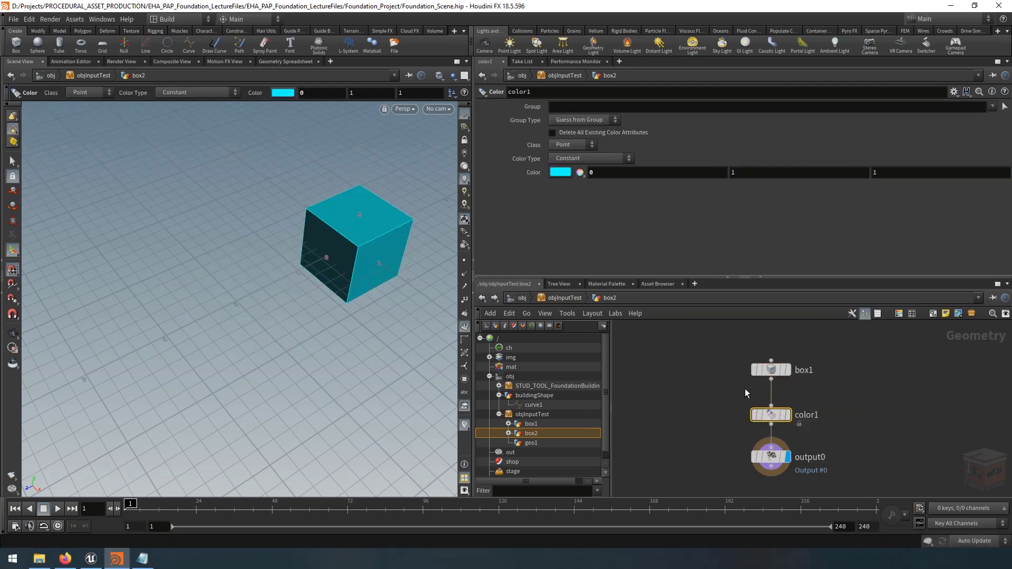
{"action": "left_click", "coordinate": [562, 174]}
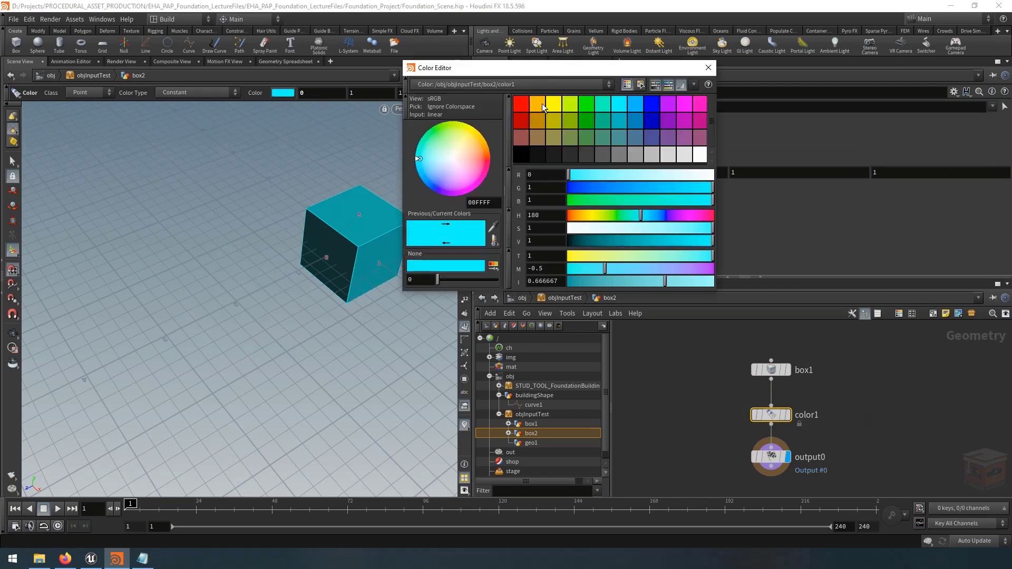
Set the color of the box inside box2 to orange (1, 0.5, 0) and return to the objInputTest network
{"action": "left_click", "coordinate": [541, 104]}
{"action": "left_click", "coordinate": [709, 67]}
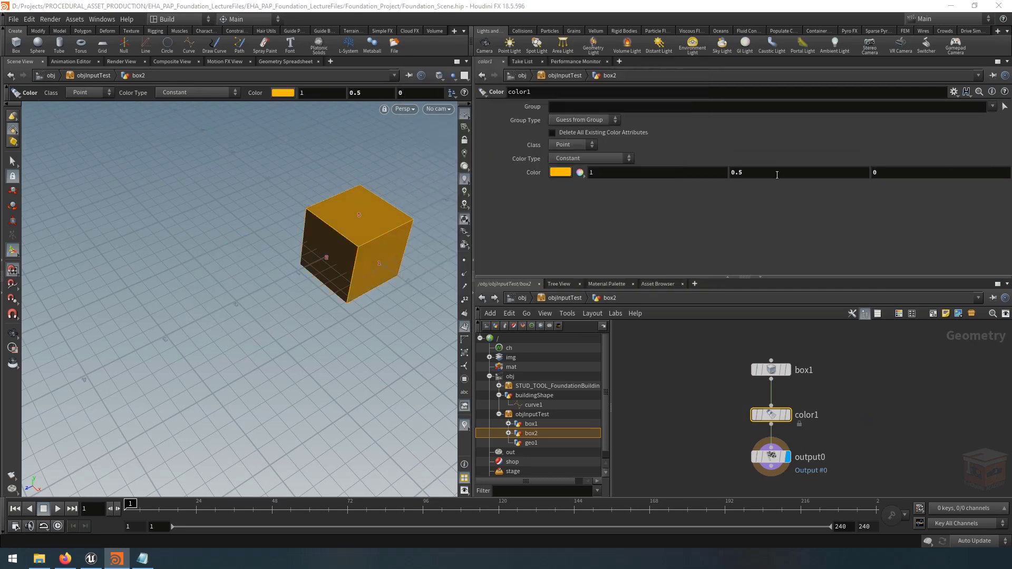
{"action": "left_click", "coordinate": [573, 299]}
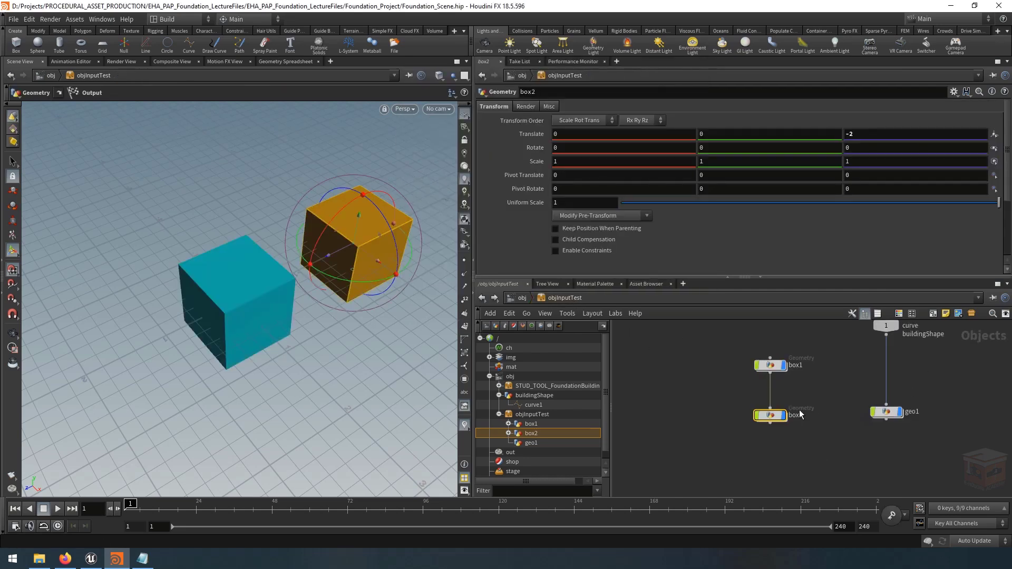
Inspect the box1, color1 and output0 nodes inside the box1 object, returning to the objInputTest network
{"action": "left_click", "coordinate": [779, 365]}
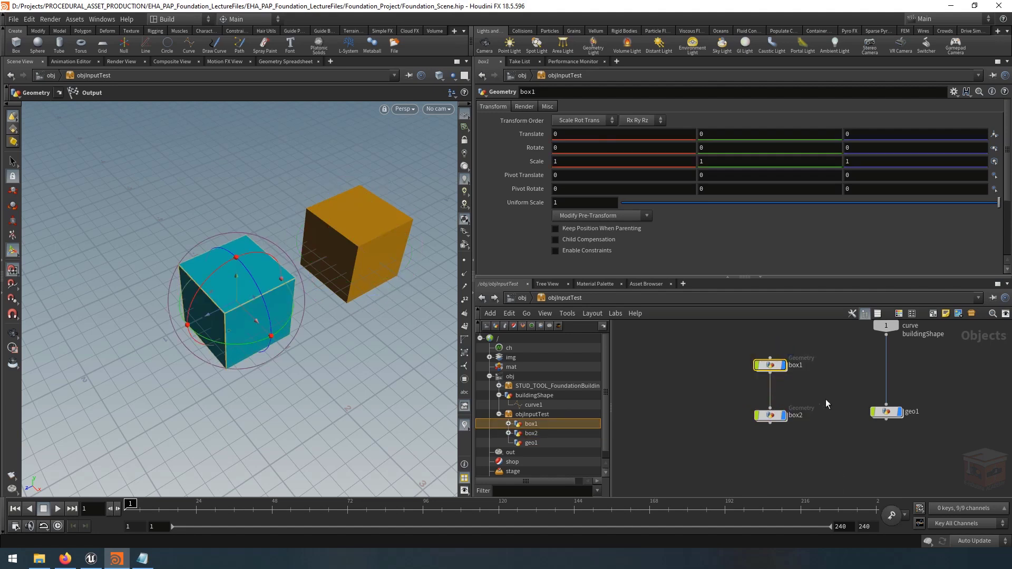
{"action": "double_click", "coordinate": [773, 367]}
{"action": "left_click", "coordinate": [749, 355]}
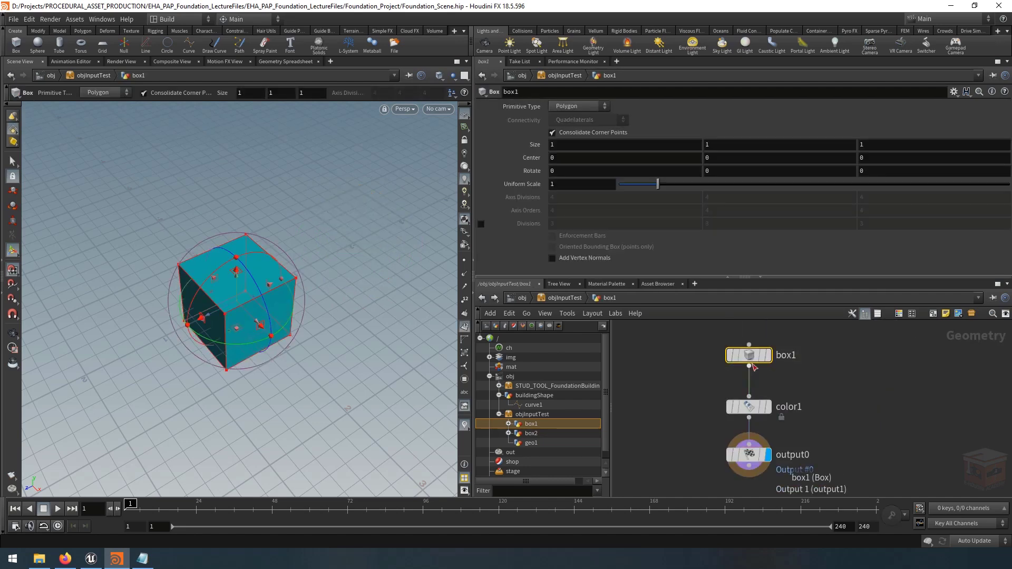
{"action": "left_click", "coordinate": [760, 409]}
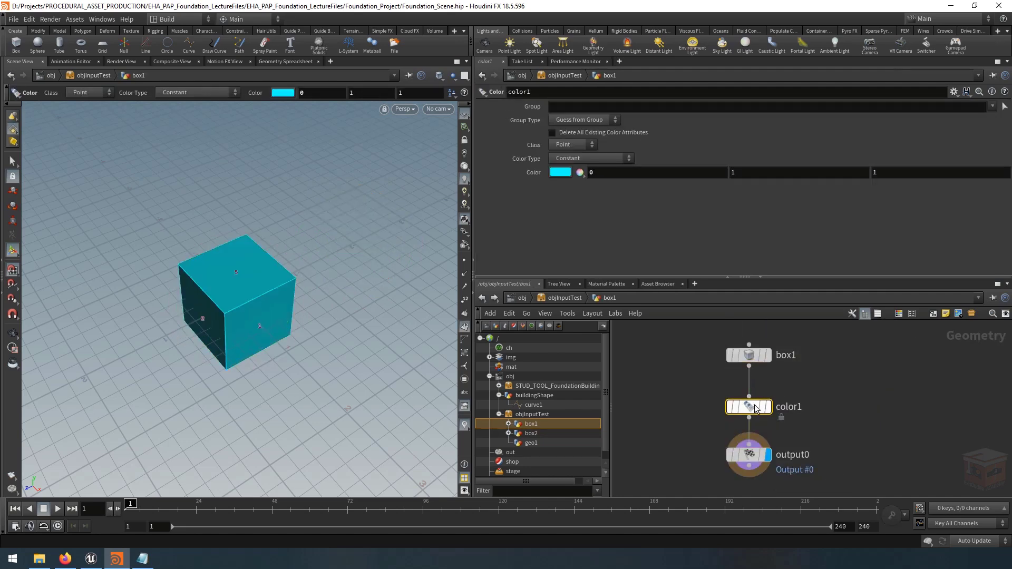
{"action": "left_click", "coordinate": [768, 456]}
{"action": "left_click", "coordinate": [741, 462]}
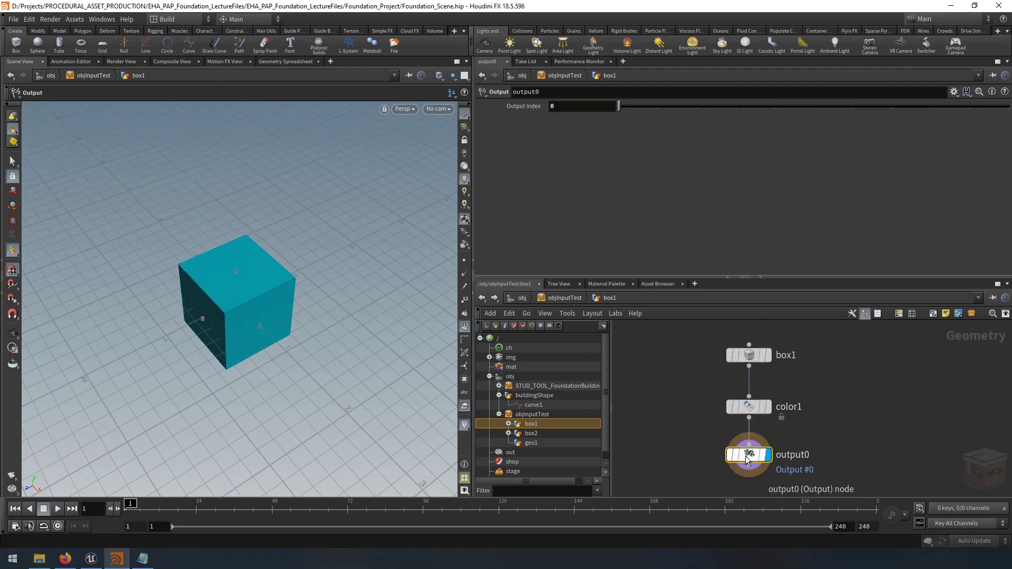
{"action": "left_click", "coordinate": [563, 299]}
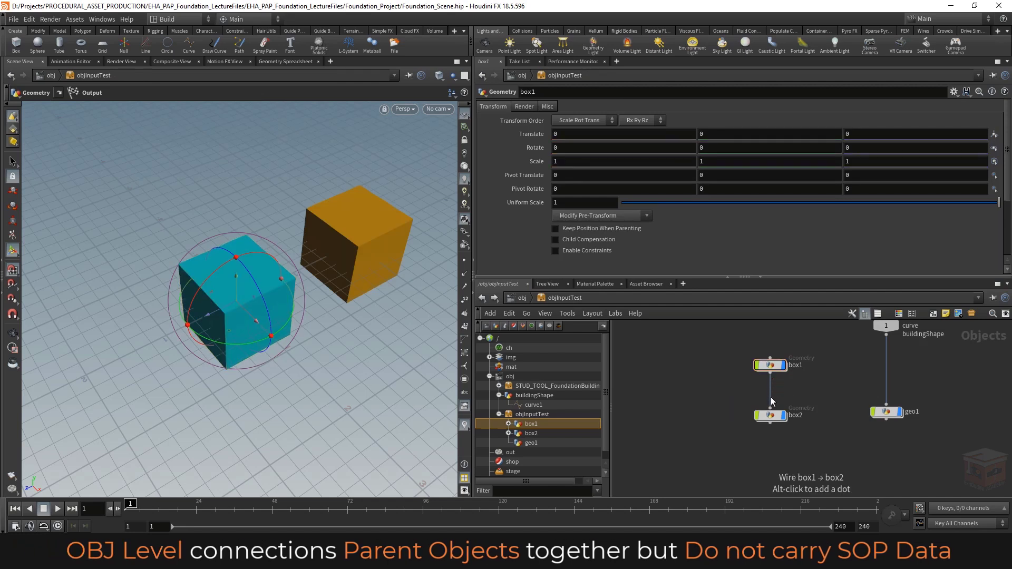
Move the box1 node farther above box2 in the objInputTest network
{"action": "left_click", "coordinate": [770, 365]}
{"action": "left_click_drag", "start_coordinate": [770, 364], "coordinate": [770, 346]}
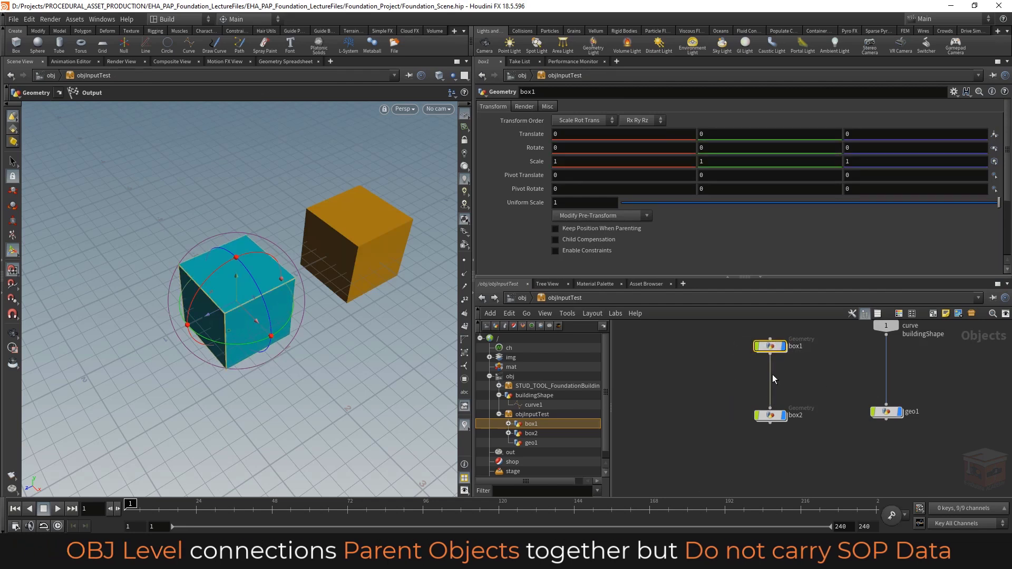
{"action": "left_click", "coordinate": [771, 378]}
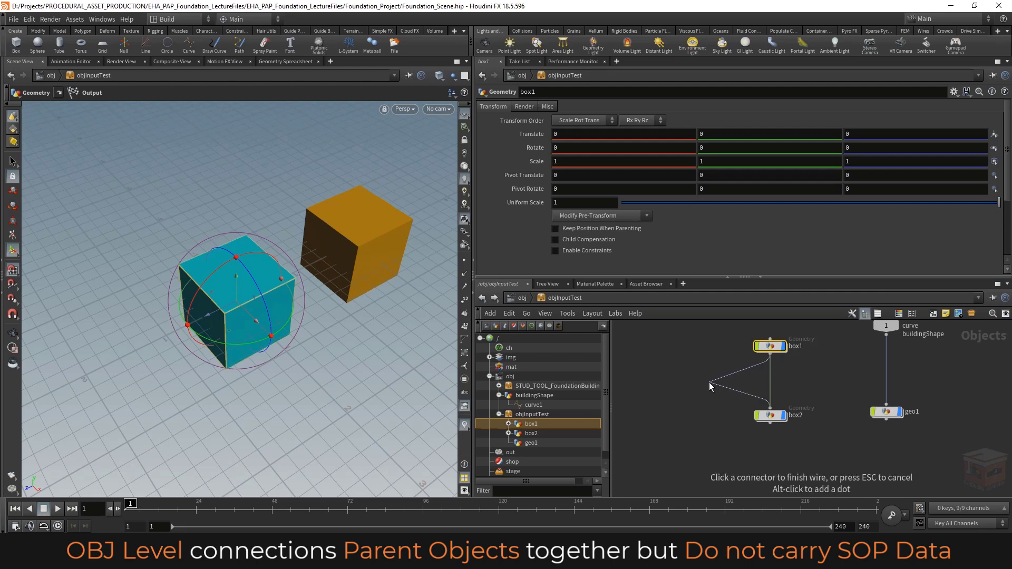
{"action": "key", "text": "Escape"}
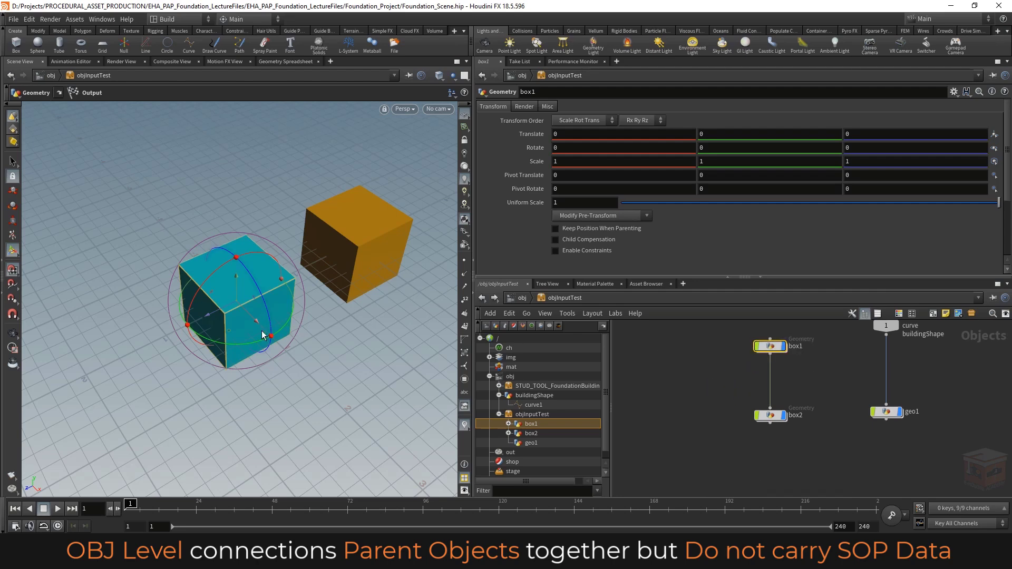
{"action": "key", "text": "Escape"}
Translate box1 to -1.8 in X and rotate it to about -31.3 degrees around Y using its viewport handles
{"action": "right_click_drag", "start_coordinate": [373, 310], "coordinate": [310, 305]}
{"action": "middle_click_drag", "start_coordinate": [310, 305], "coordinate": [308, 311]}
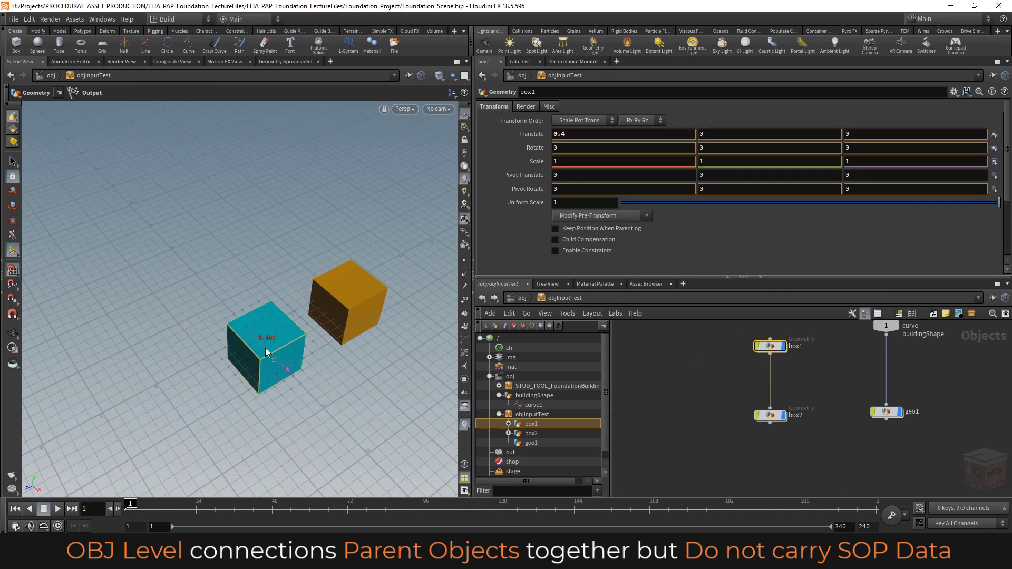
{"action": "left_click_drag", "start_coordinate": [264, 348], "coordinate": [158, 287]}
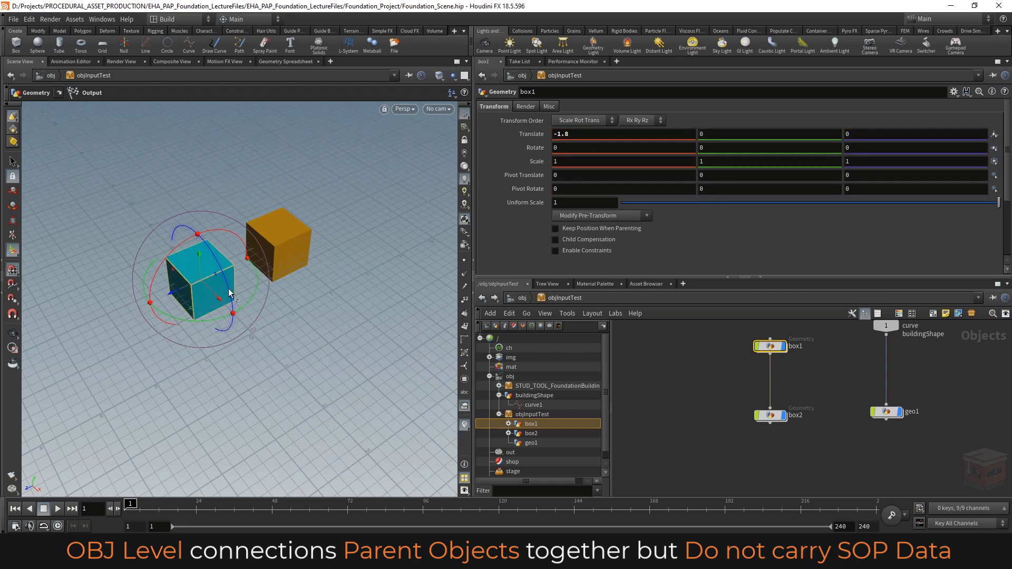
{"action": "left_click_drag", "start_coordinate": [258, 292], "coordinate": [285, 321]}
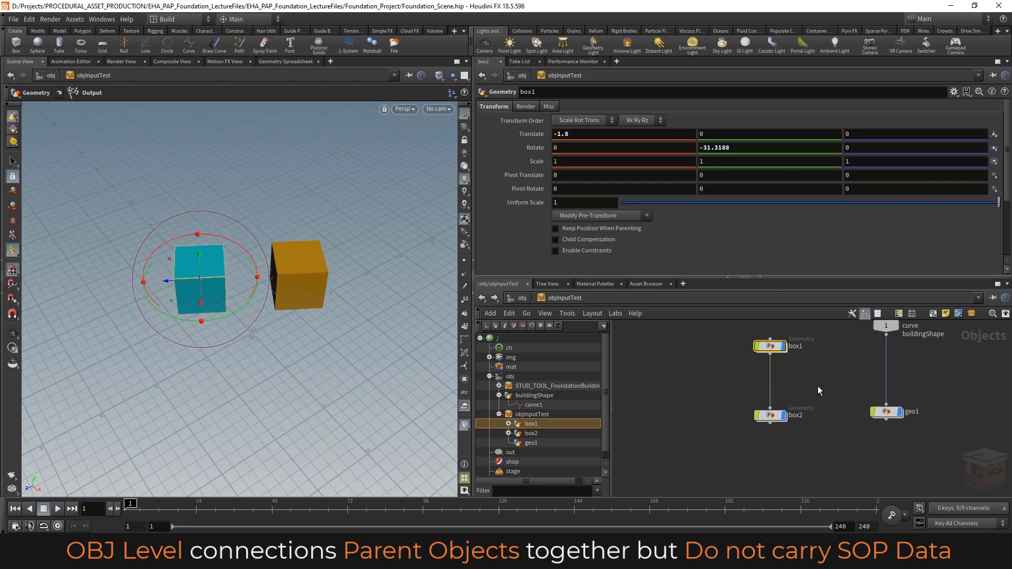
Move box2 away from its parent box1 to a Z translation of about -2.54
{"action": "left_click_drag", "start_coordinate": [811, 400], "coordinate": [685, 453]}
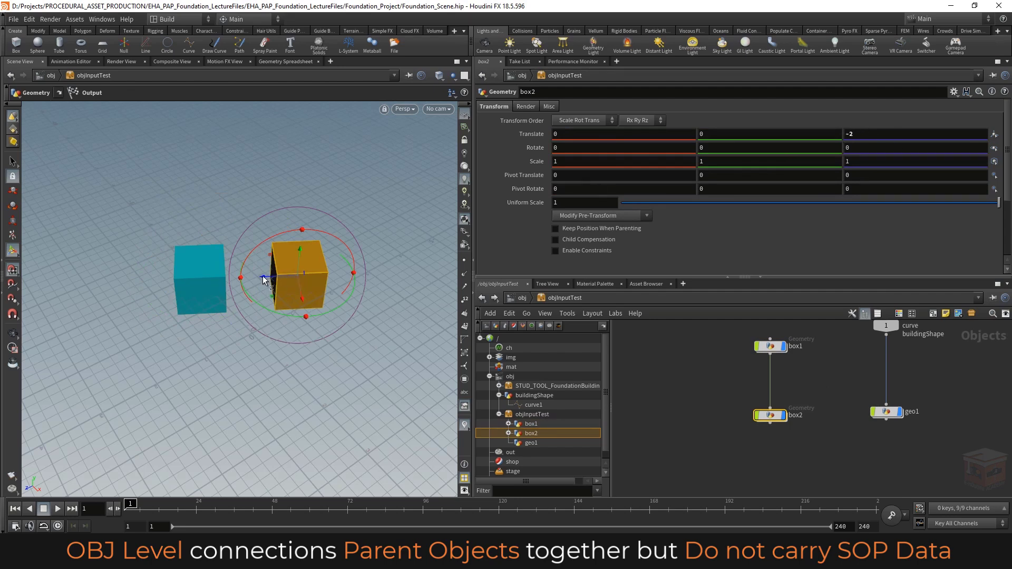
{"action": "left_click_drag", "start_coordinate": [265, 281], "coordinate": [320, 284]}
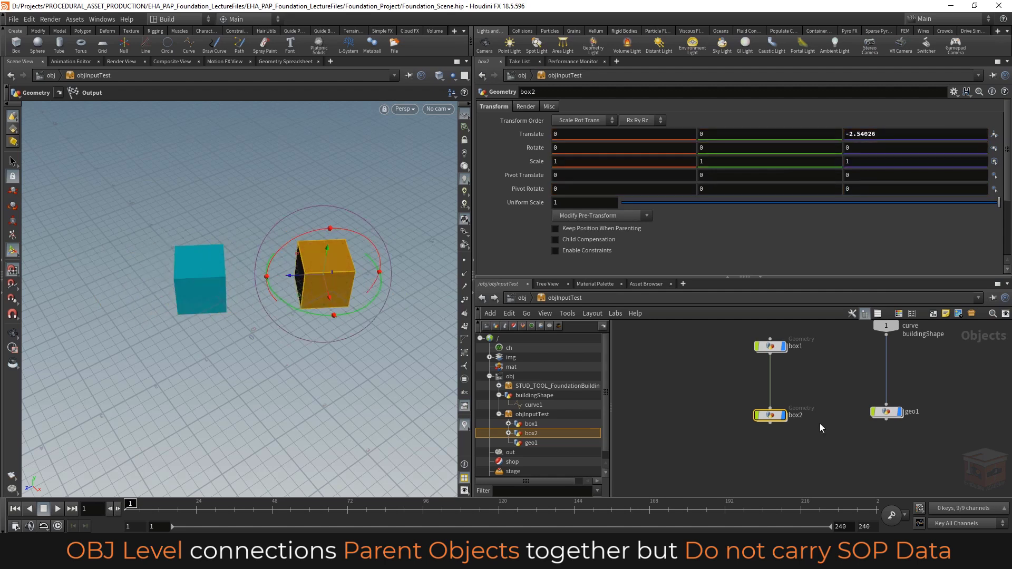
Cut the wire between box1 and box2, and reconnect box1's output to box2's input
{"action": "key", "text": "y"}
{"action": "left_click_drag", "start_coordinate": [794, 372], "coordinate": [688, 389]}
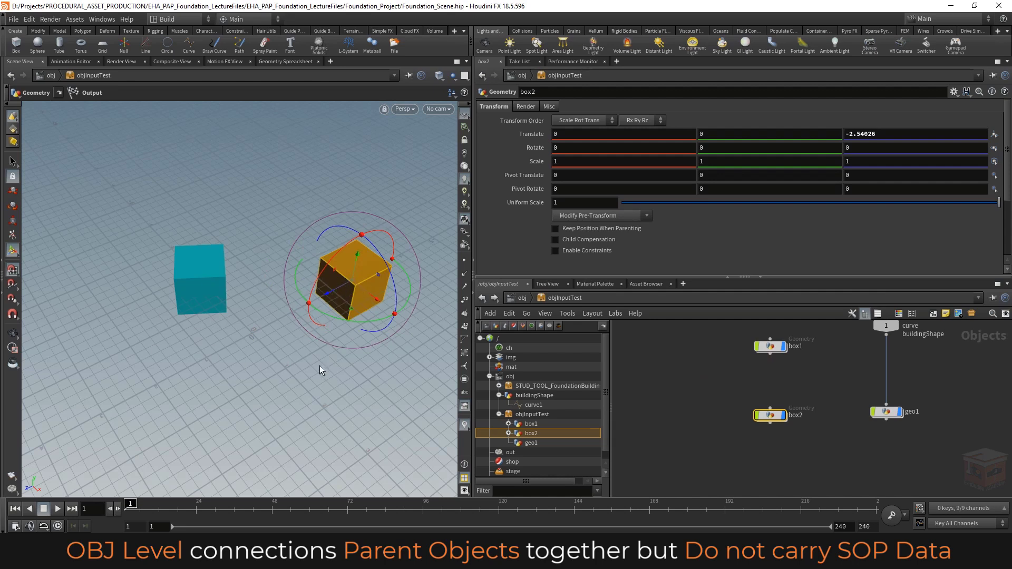
{"action": "left_click", "coordinate": [770, 354]}
{"action": "left_click", "coordinate": [770, 408]}
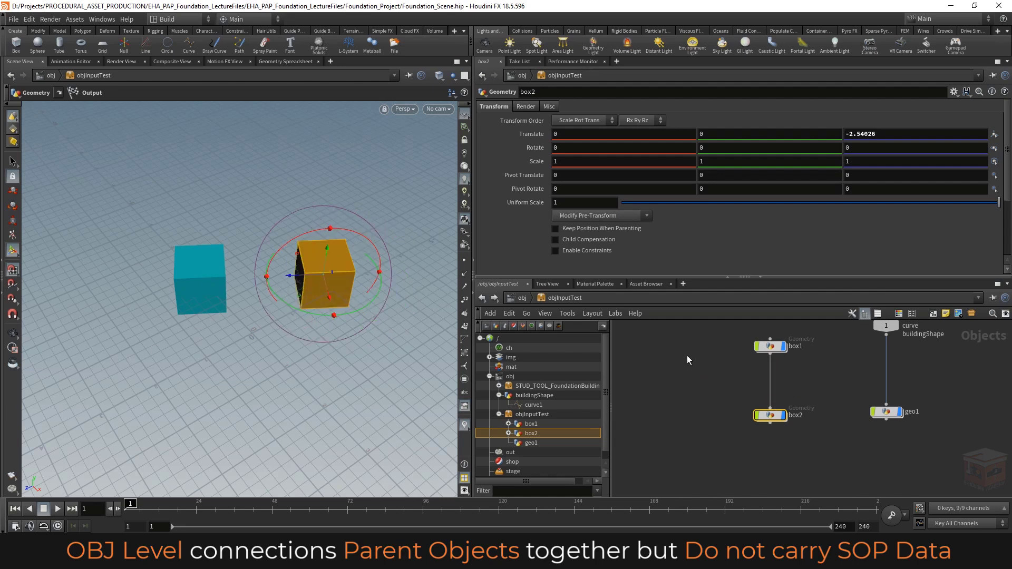
Move box2 back slightly closer to box1 along its Z axis
{"action": "mouse_move", "coordinate": [295, 278]}
{"action": "left_mouse_down"}
{"action": "mouse_move", "coordinate": [218, 287]}
{"action": "mouse_move", "coordinate": [306, 290]}
{"action": "left_mouse_up"}
{"action": "key", "text": "r"}
{"action": "left_click", "coordinate": [771, 345]}
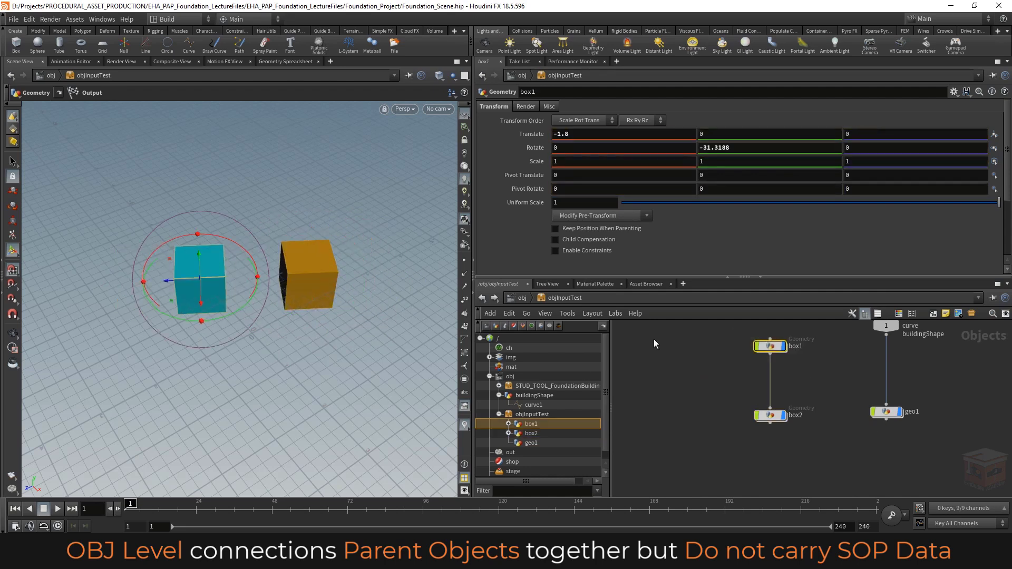
{"action": "left_click_drag", "start_coordinate": [228, 241], "coordinate": [177, 238]}
{"action": "key", "text": "ctrl+z"}
{"action": "left_click", "coordinate": [819, 371]}
{"action": "middle_click_drag", "start_coordinate": [836, 366], "coordinate": [755, 382]}
{"action": "left_click_drag", "start_coordinate": [806, 381], "coordinate": [793, 392]}
{"action": "key", "text": "Escape"}
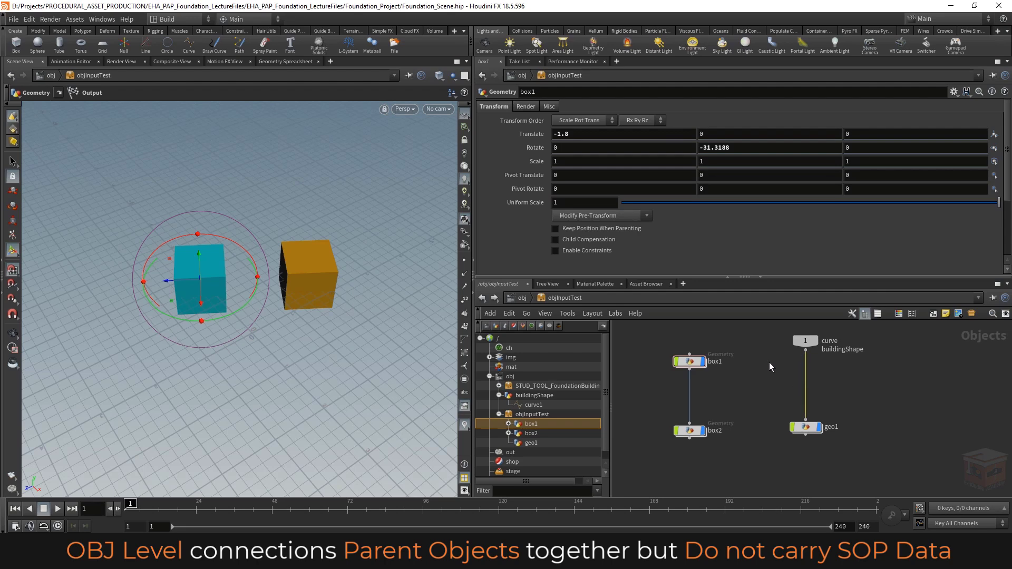
Check the buildingShape connection at the object level and its input to geo1 inside objInputTest
{"action": "left_click", "coordinate": [516, 303]}
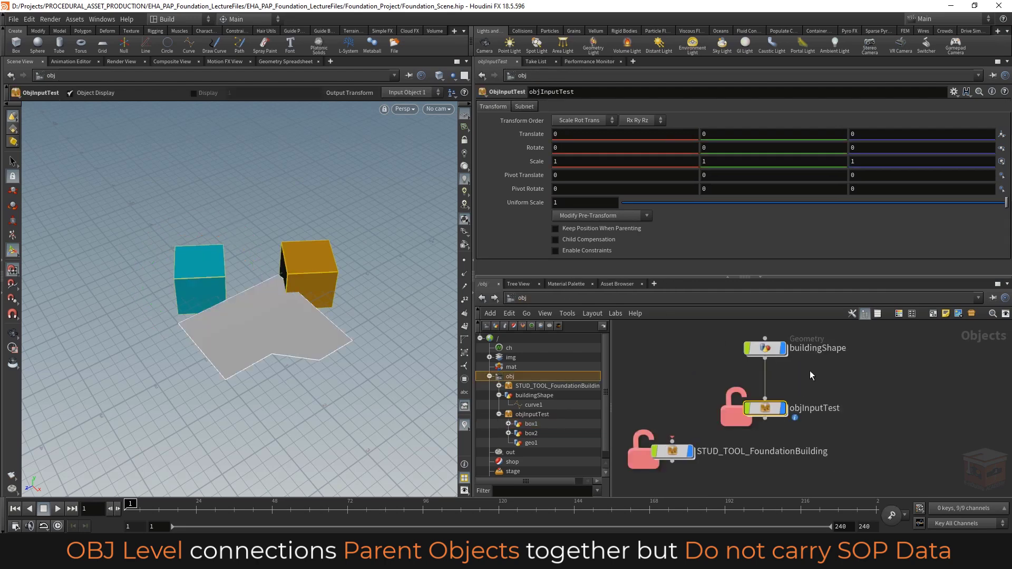
{"action": "double_click", "coordinate": [766, 409]}
{"action": "left_click", "coordinate": [812, 428]}
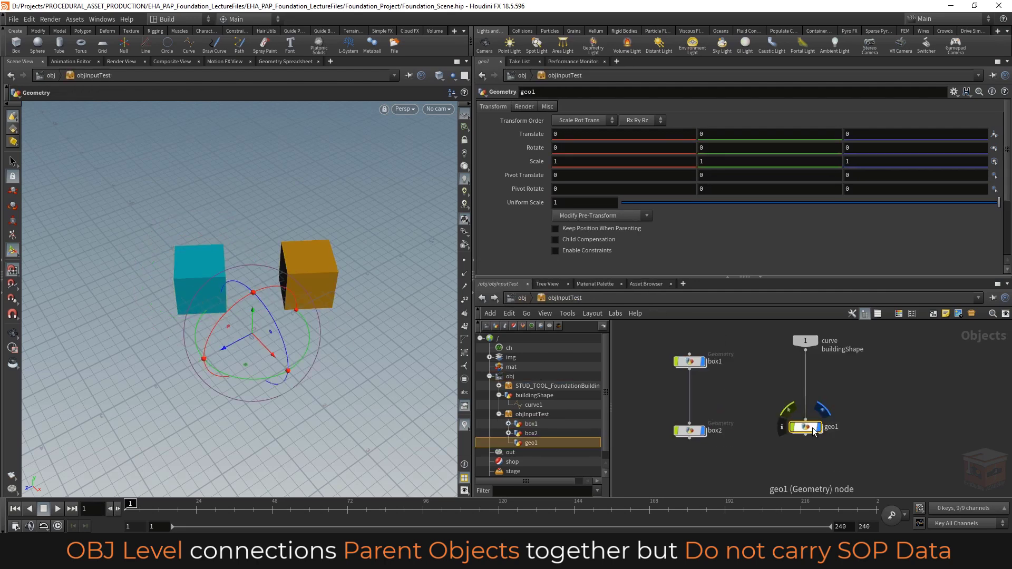
Translate the buildingShape object to -4.4 in X from the object-level network
{"action": "left_click", "coordinate": [521, 299]}
{"action": "left_click", "coordinate": [774, 351]}
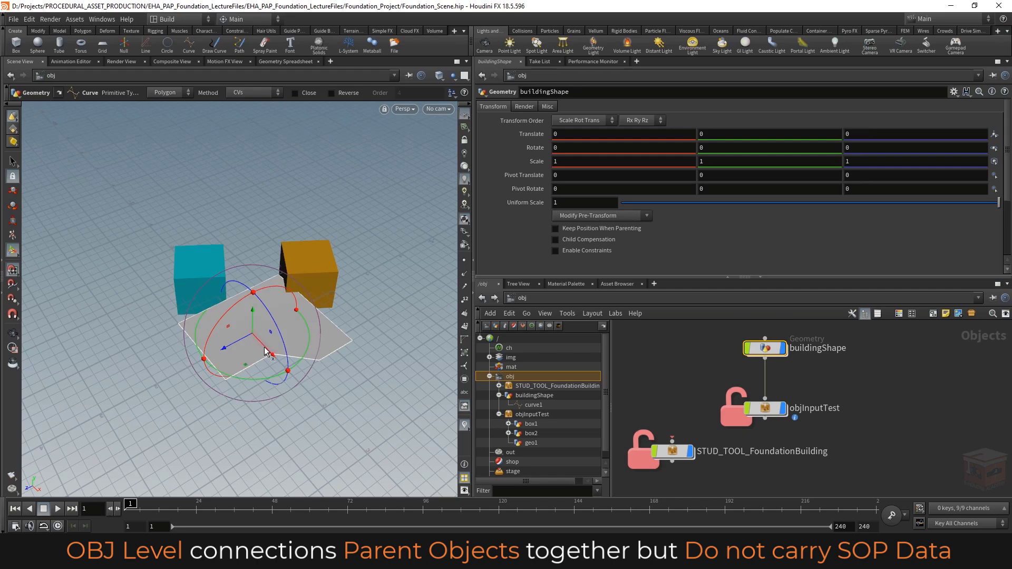
{"action": "left_click_drag", "start_coordinate": [262, 347], "coordinate": [108, 226]}
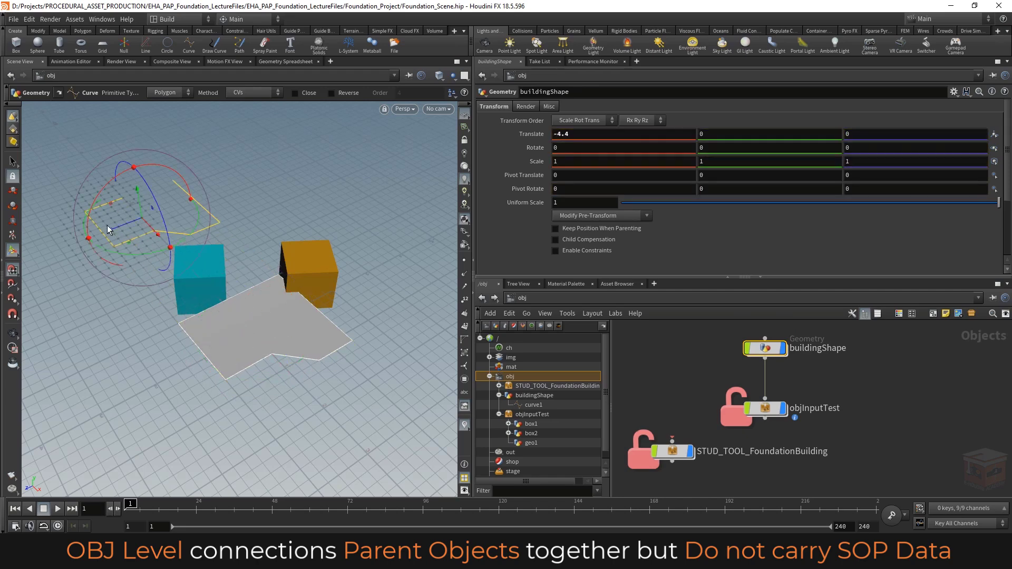
Add a Box node inside objInputTest's geo1 object and return to the top object-level network
{"action": "double_click", "coordinate": [764, 410]}
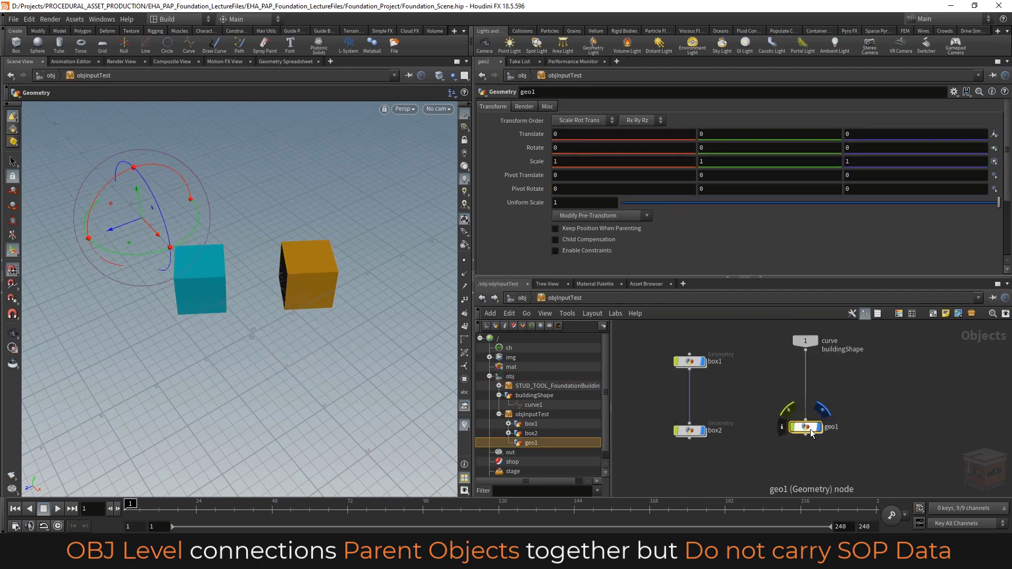
{"action": "double_click", "coordinate": [807, 427]}
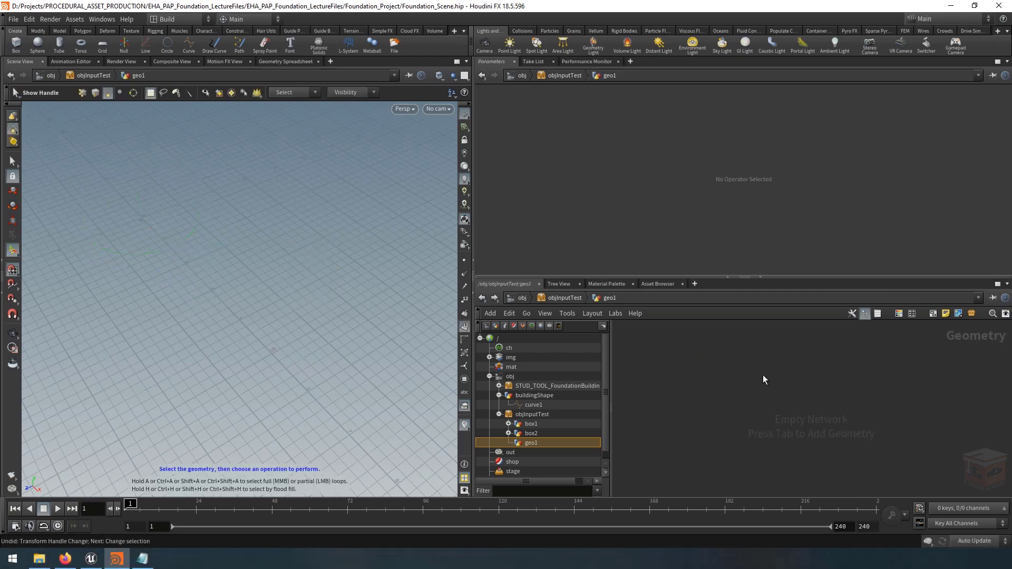
{"action": "key", "text": "Tab"}
{"action": "type", "text": "box"}
{"action": "key", "text": "Return"}
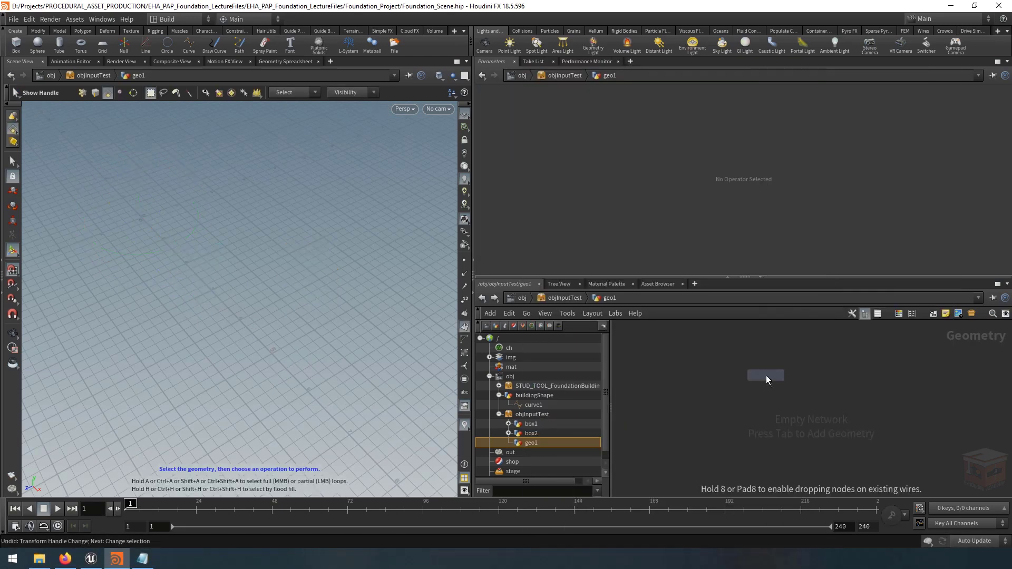
{"action": "left_click", "coordinate": [775, 376]}
{"action": "left_click", "coordinate": [563, 297]}
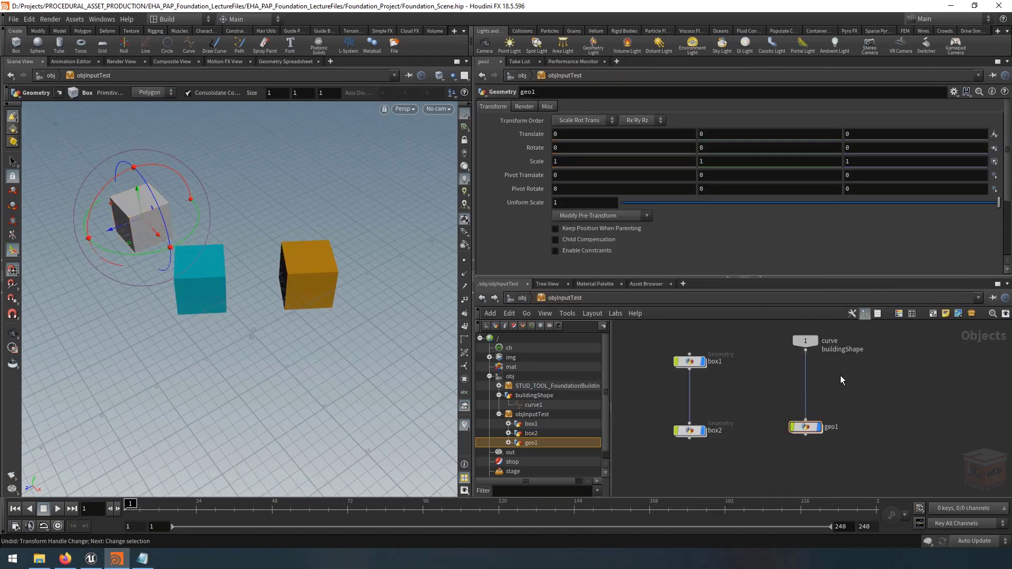
{"action": "left_click", "coordinate": [522, 298]}
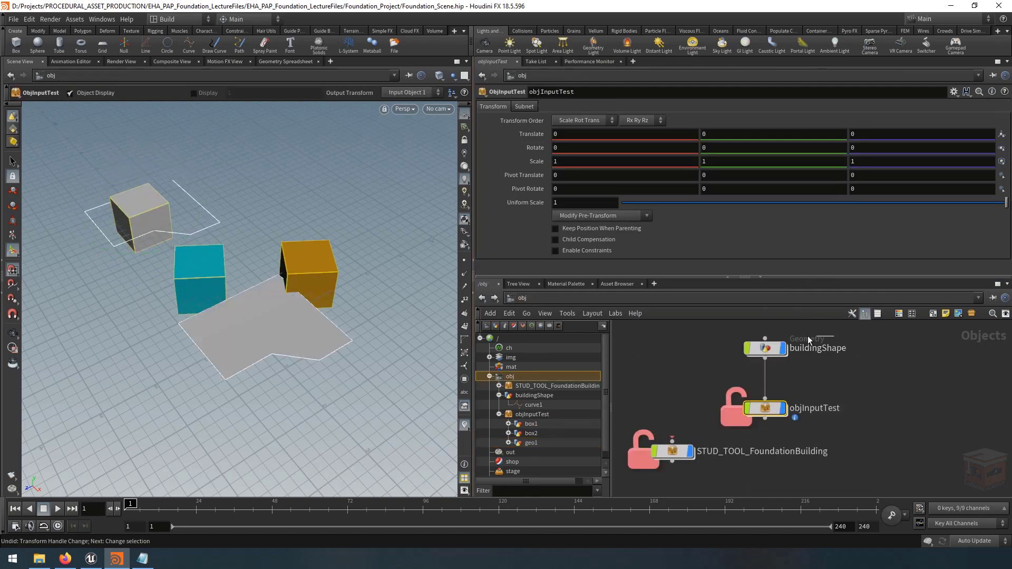
{"action": "left_click", "coordinate": [158, 237]}
{"action": "mouse_move", "coordinate": [158, 237]}
{"action": "left_mouse_down"}
{"action": "mouse_move", "coordinate": [222, 286]}
{"action": "mouse_move", "coordinate": [77, 189]}
{"action": "mouse_move", "coordinate": [187, 270]}
{"action": "mouse_move", "coordinate": [154, 234]}
{"action": "left_mouse_up"}
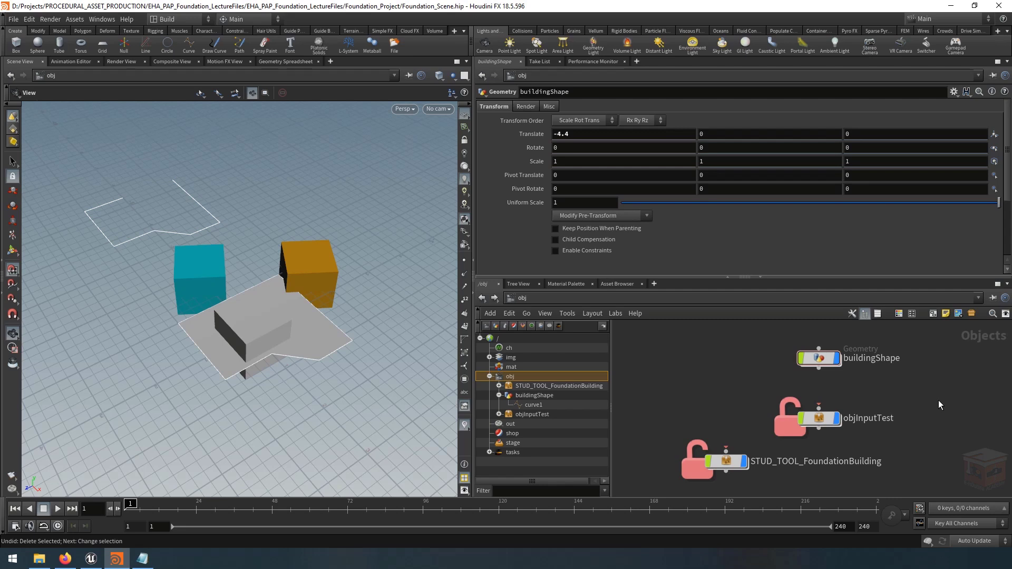
Delete the objInputTest node and place buildingShape directly above STUD_TOOL_FoundationBuilding in the network
{"action": "mouse_move", "coordinate": [821, 361]}
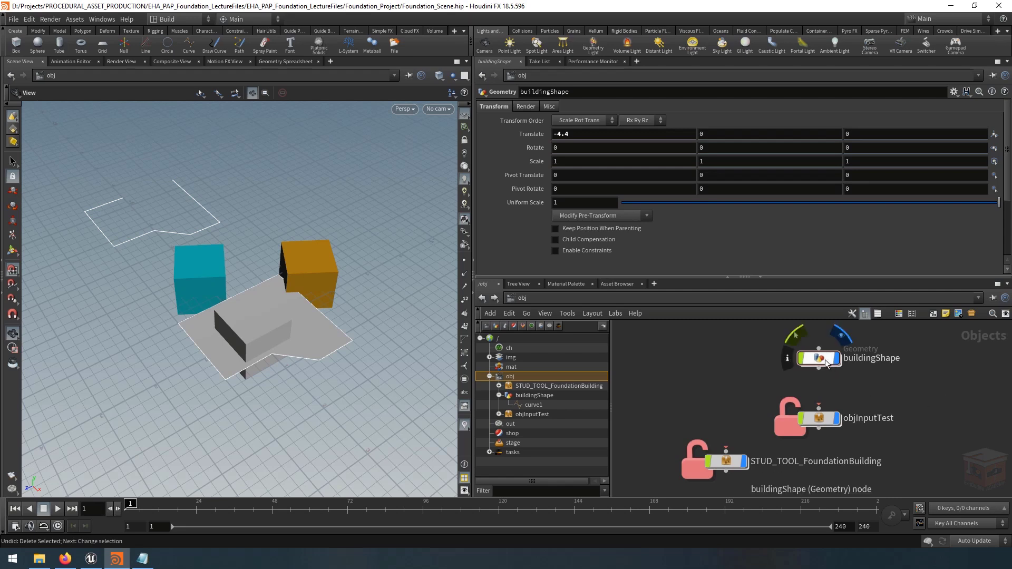
{"action": "left_click_drag", "start_coordinate": [821, 360], "coordinate": [728, 361]}
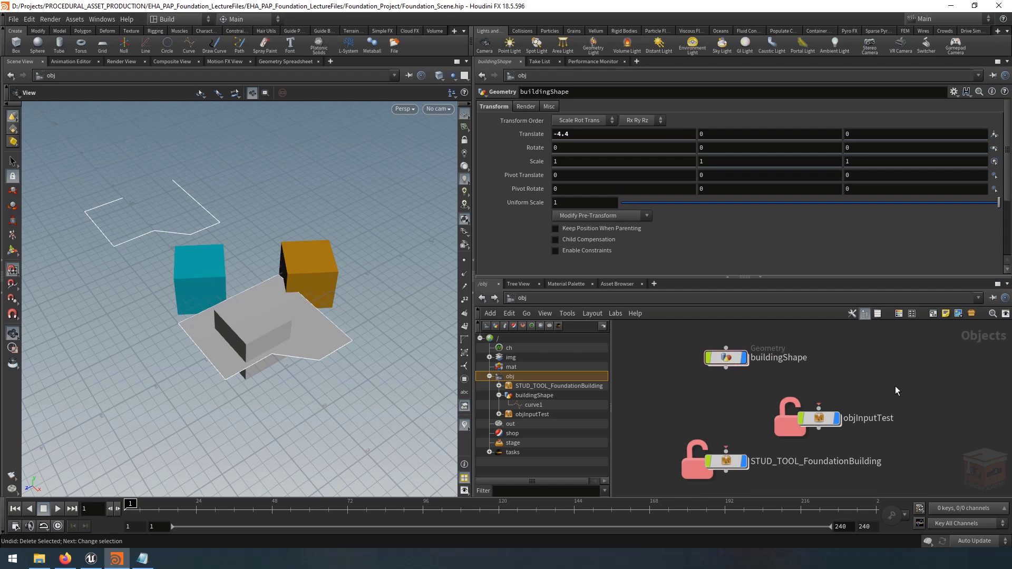
{"action": "mouse_move", "coordinate": [818, 425]}
{"action": "left_mouse_down"}
{"action": "mouse_move", "coordinate": [804, 420]}
{"action": "mouse_move", "coordinate": [822, 419]}
{"action": "mouse_move", "coordinate": [815, 415]}
{"action": "left_mouse_up"}
{"action": "key", "text": "Delete"}
{"action": "left_click_drag", "start_coordinate": [728, 360], "coordinate": [731, 399]}
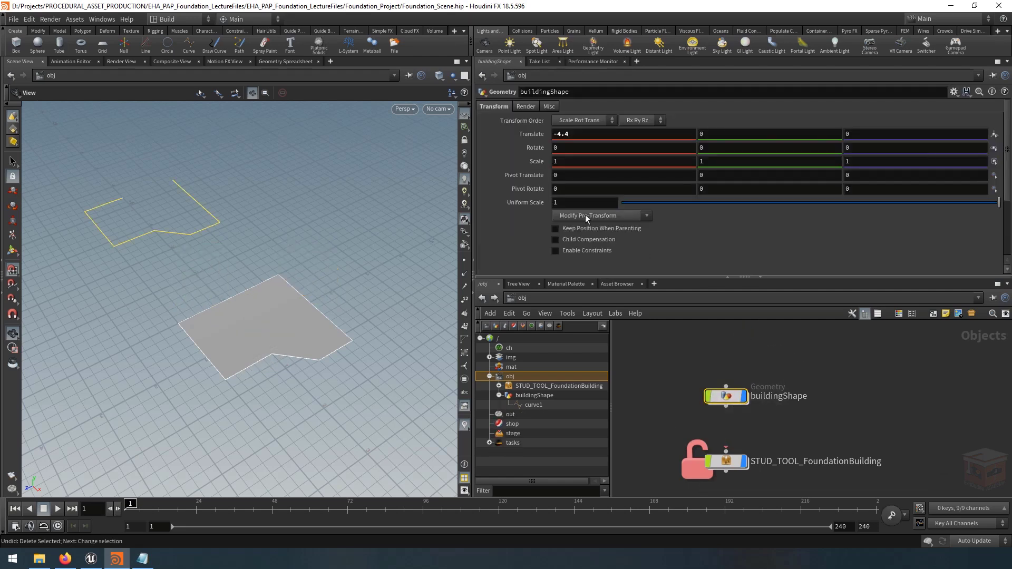
Set buildingShape's X translation to 0 and deselect the node
{"action": "left_click", "coordinate": [620, 135]}
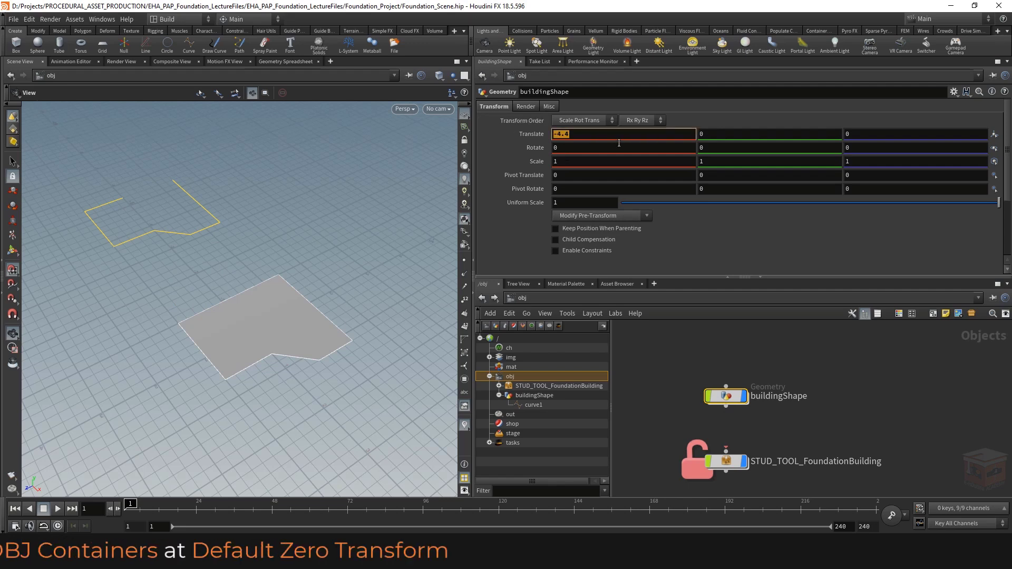
{"action": "type", "text": "0"}
{"action": "key", "text": "Return"}
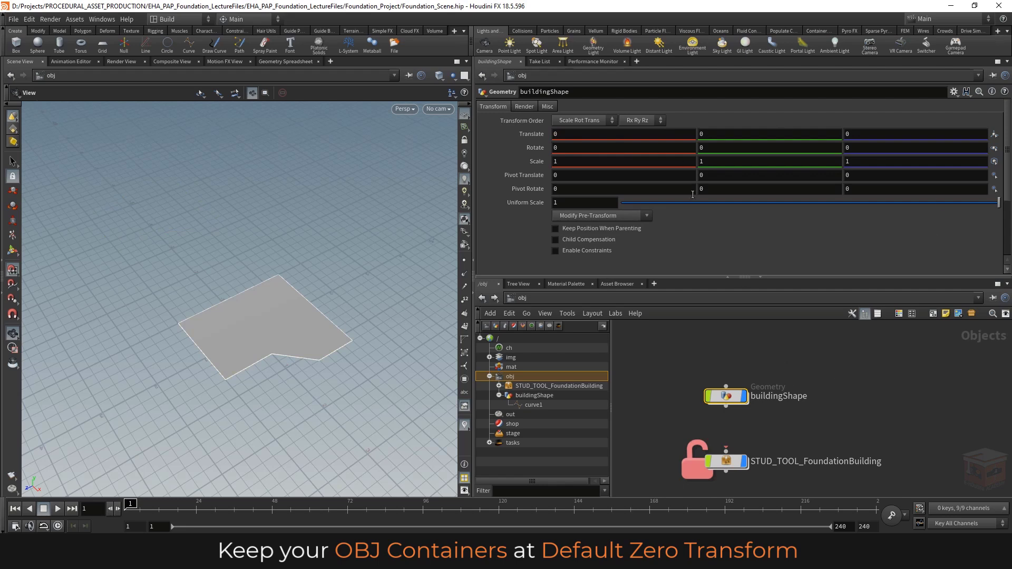
{"action": "left_click", "coordinate": [891, 401]}
{"action": "middle_click_drag", "start_coordinate": [891, 400], "coordinate": [908, 386]}
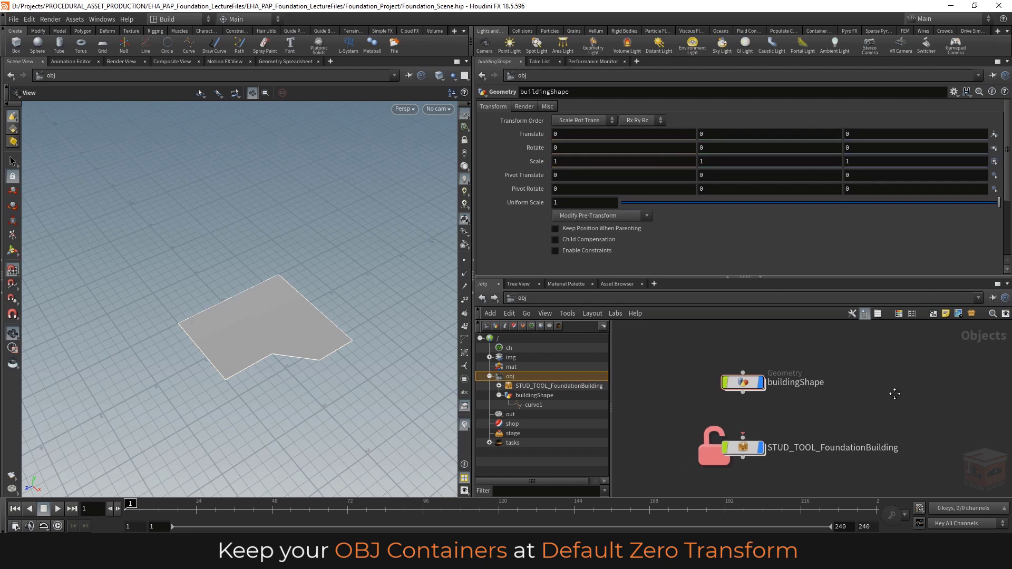
Inspect the curve inside buildingShape, return to the object-level network and view the STUD_TOOL_FoundationBuilding parameters
{"action": "left_click", "coordinate": [734, 384]}
{"action": "mouse_move", "coordinate": [743, 385]}
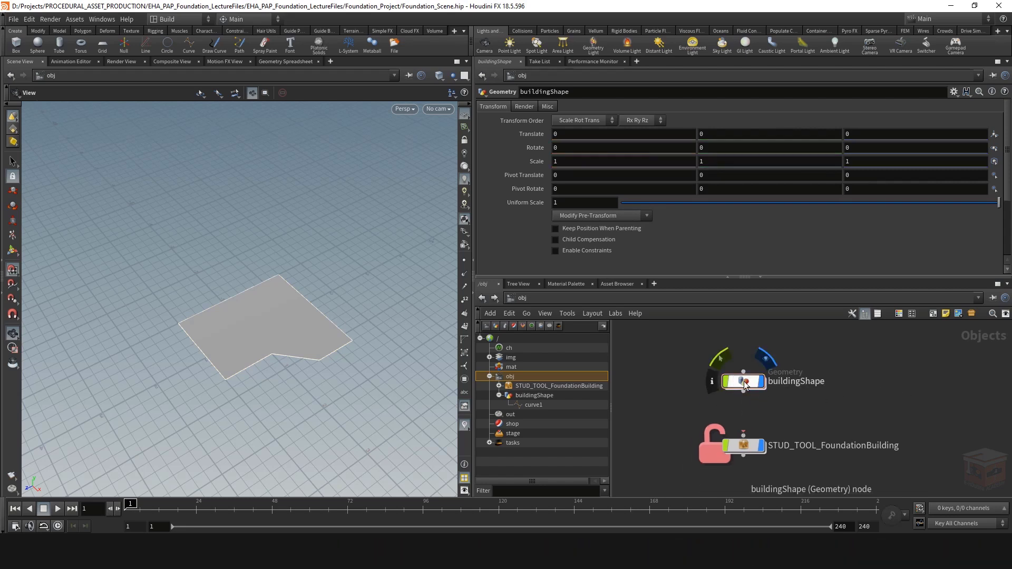
{"action": "double_click", "coordinate": [743, 381]}
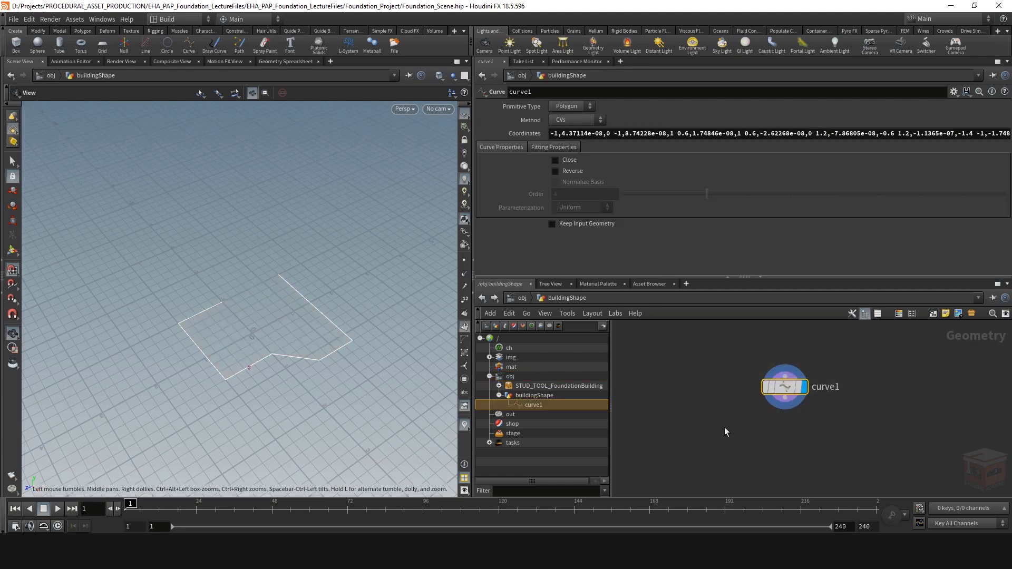
{"action": "left_click", "coordinate": [523, 298]}
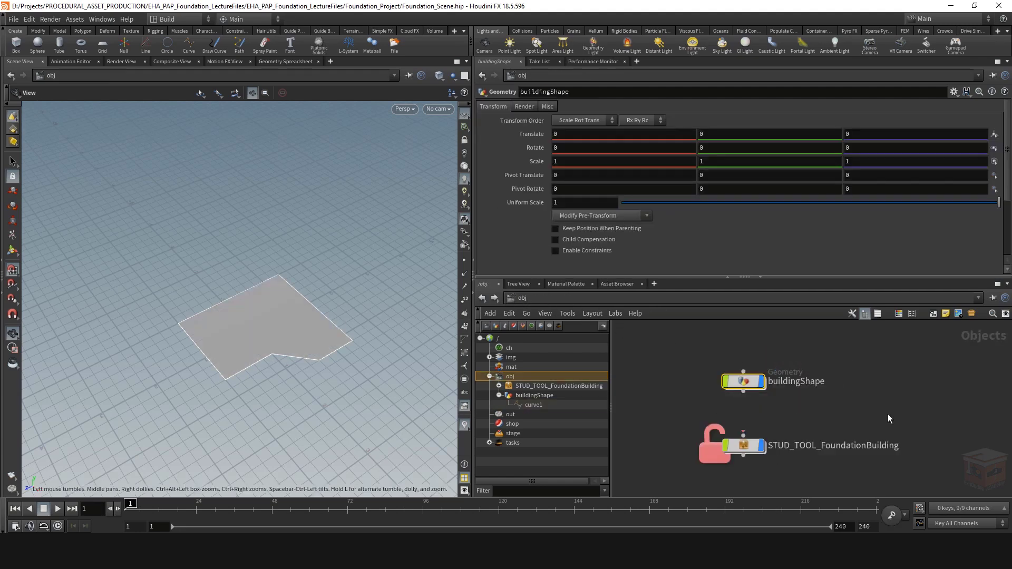
{"action": "left_click", "coordinate": [742, 447]}
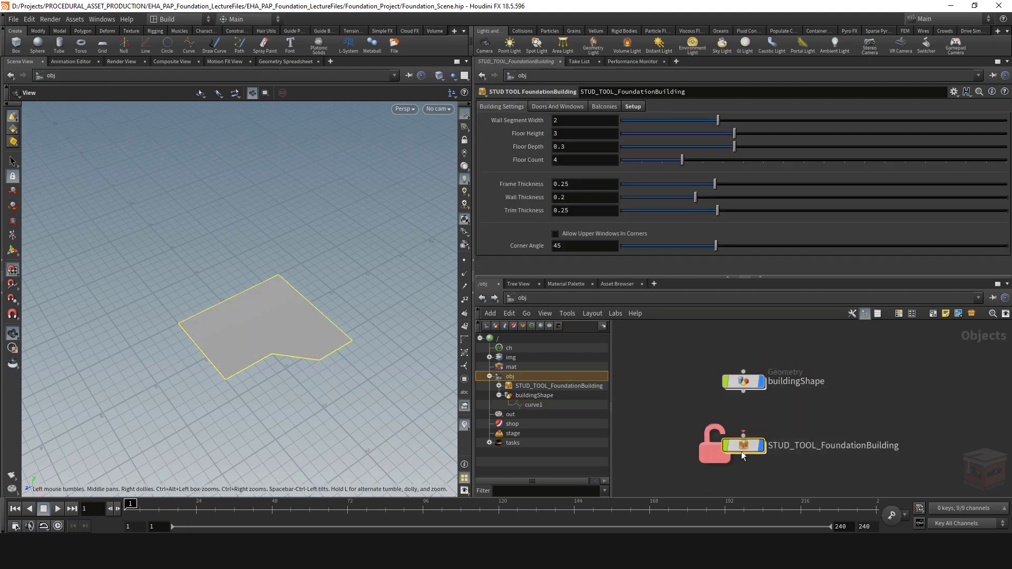
{"action": "left_click", "coordinate": [813, 416]}
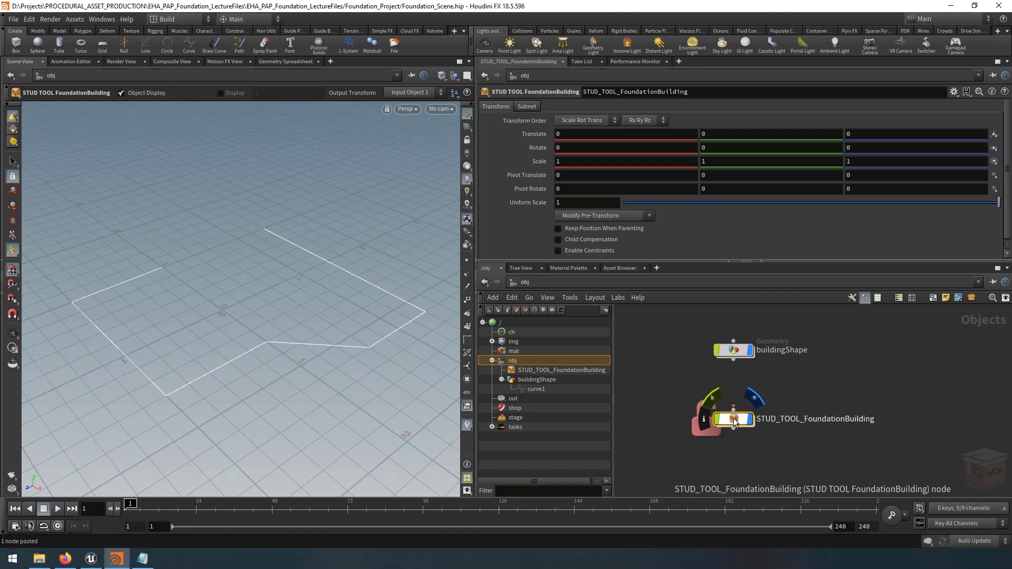
Set the minimum and maximum inputs of the STUD_TOOL_FoundationBuilding asset type to 0, apply the change and close its properties
{"action": "right_click", "coordinate": [736, 424]}
{"action": "left_click", "coordinate": [763, 540]}
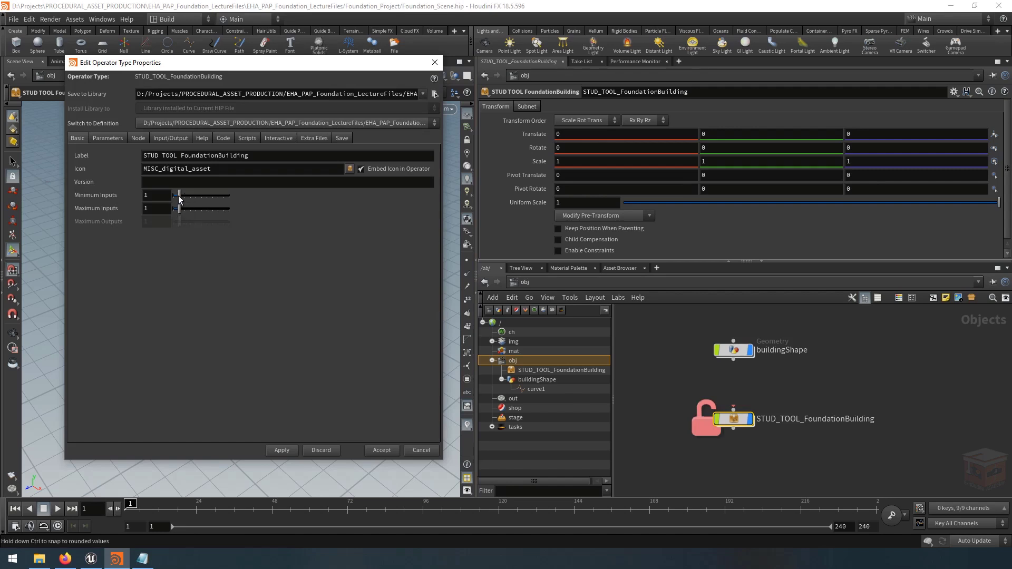
{"action": "left_click_drag", "start_coordinate": [179, 196], "coordinate": [173, 209]}
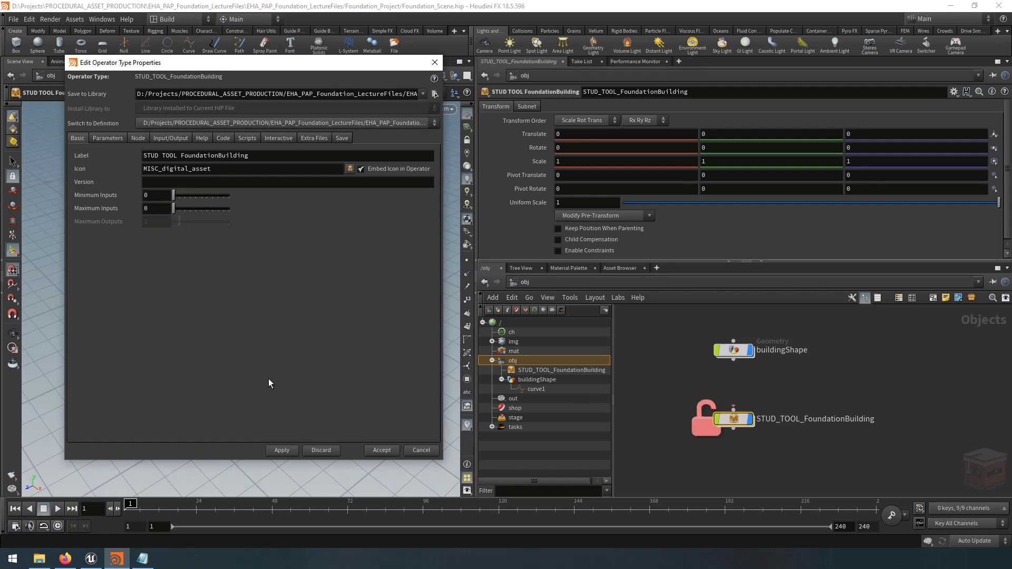
{"action": "left_click", "coordinate": [291, 453]}
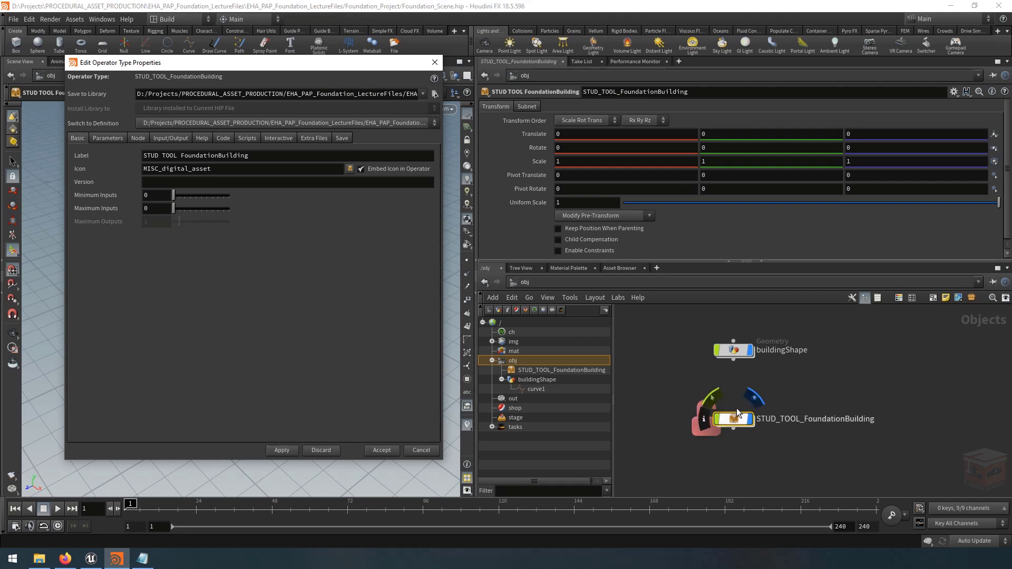
{"action": "left_click", "coordinate": [435, 62]}
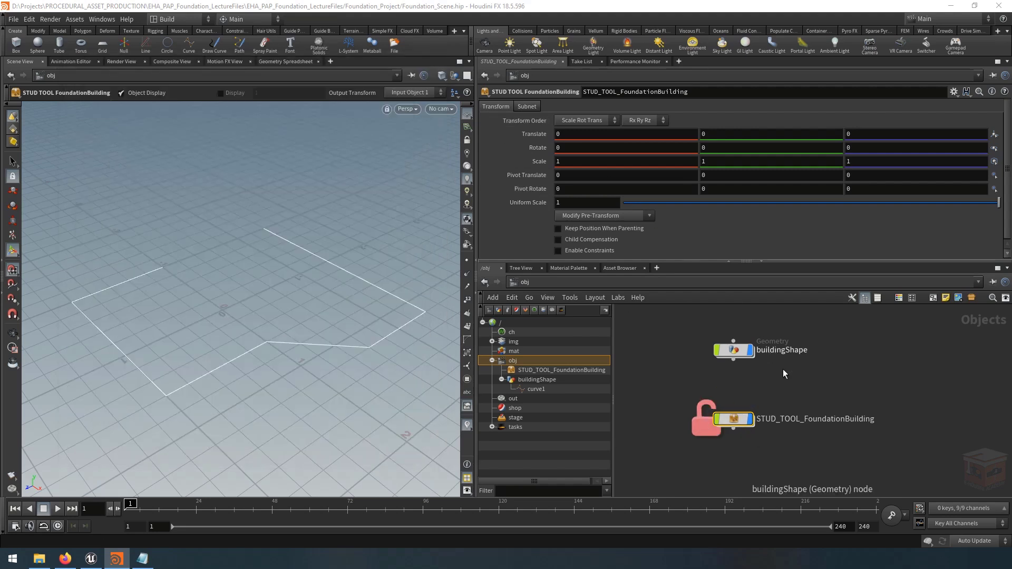
Enter the STUD_TOOL_FoundationBuilding network, show grid lines in the network editor and enable snapping to the grid
{"action": "mouse_move", "coordinate": [740, 427]}
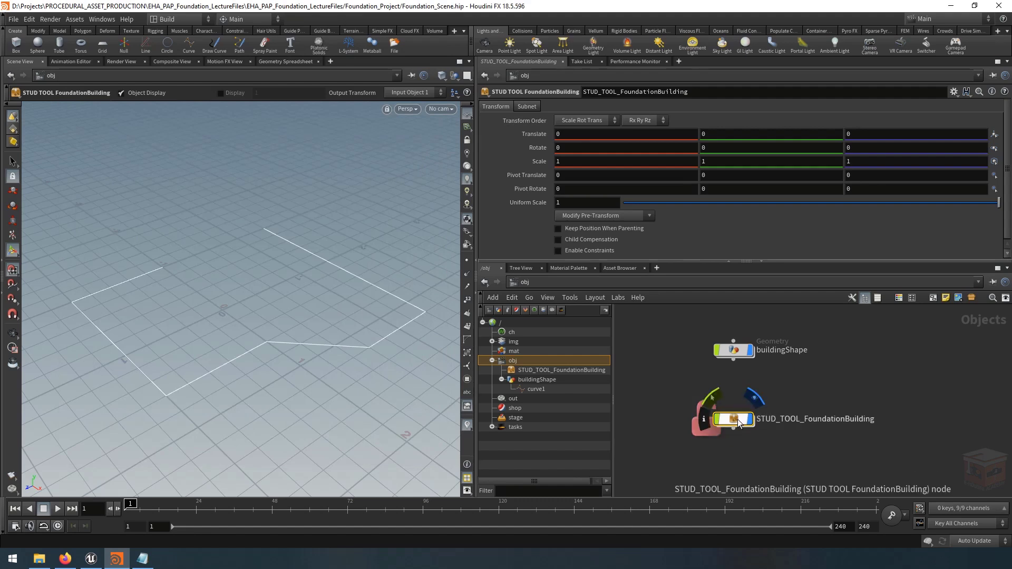
{"action": "double_click", "coordinate": [738, 419]}
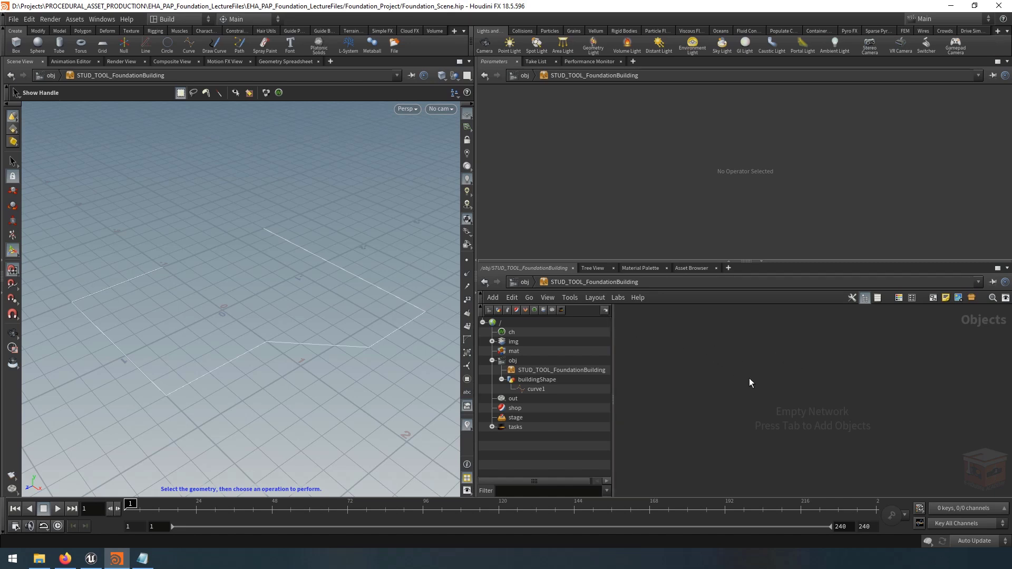
{"action": "left_click", "coordinate": [577, 298]}
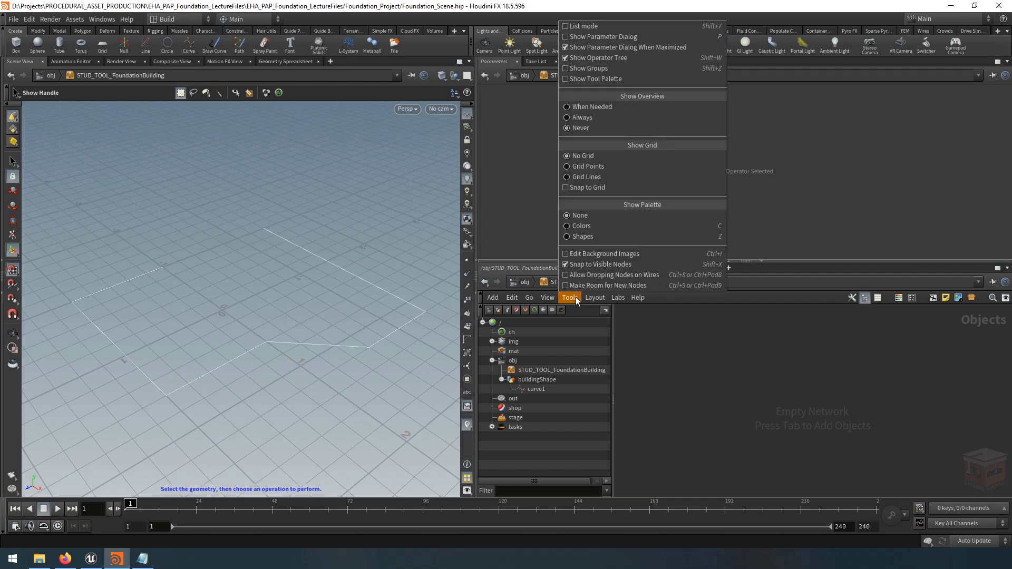
{"action": "left_click", "coordinate": [604, 177]}
{"action": "mouse_move", "coordinate": [818, 383]}
{"action": "middle_mouse_down"}
{"action": "mouse_move", "coordinate": [793, 348]}
{"action": "mouse_move", "coordinate": [788, 407]}
{"action": "mouse_move", "coordinate": [819, 355]}
{"action": "mouse_move", "coordinate": [806, 370]}
{"action": "mouse_move", "coordinate": [831, 375]}
{"action": "mouse_move", "coordinate": [820, 376]}
{"action": "middle_mouse_up"}
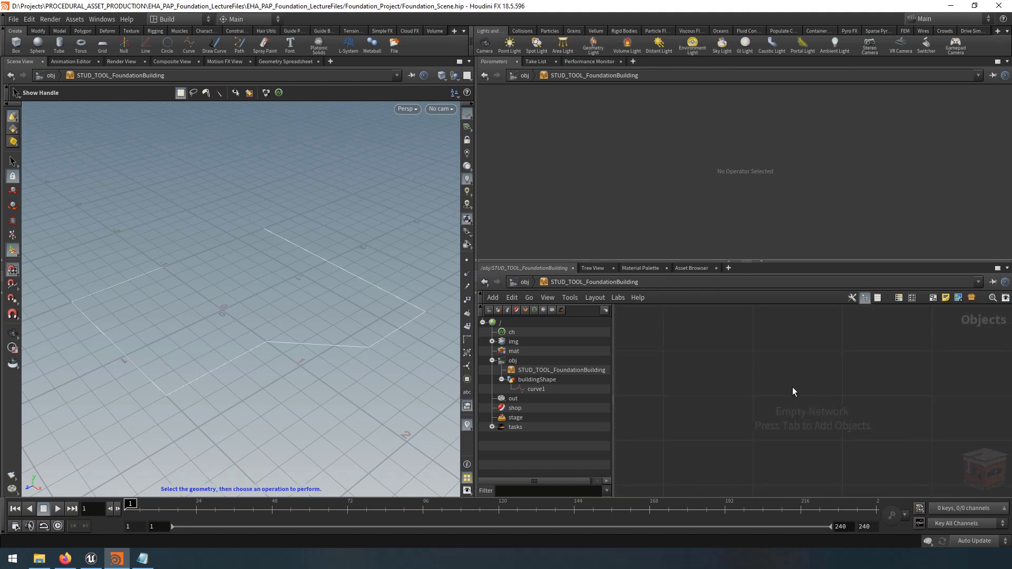
{"action": "scroll", "coordinate": [793, 388], "scroll_direction": "down", "scroll_amount": 5}
{"action": "left_click", "coordinate": [568, 296]}
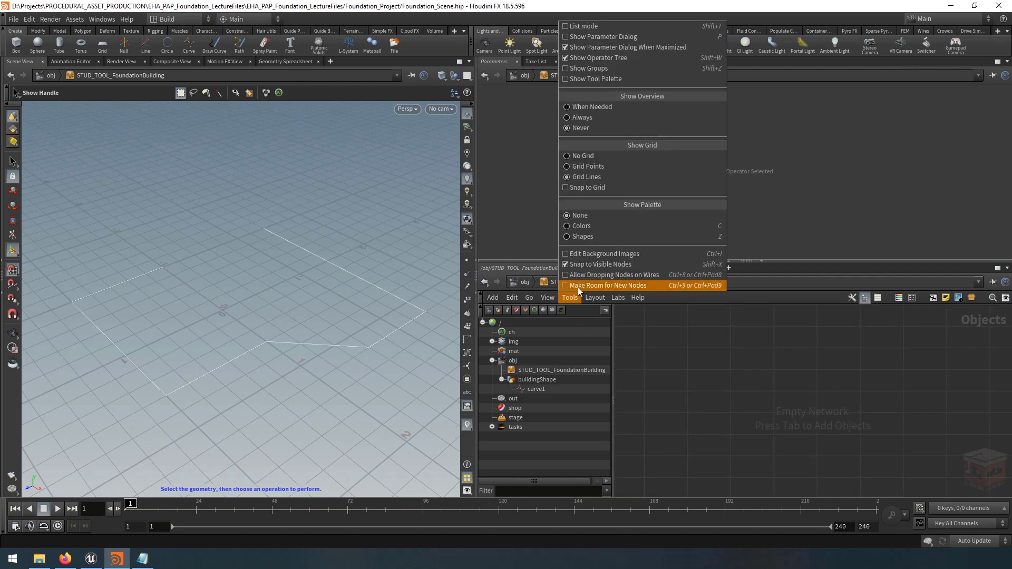
{"action": "left_click", "coordinate": [602, 188]}
{"action": "scroll", "coordinate": [795, 386], "scroll_direction": "down", "scroll_amount": 2}
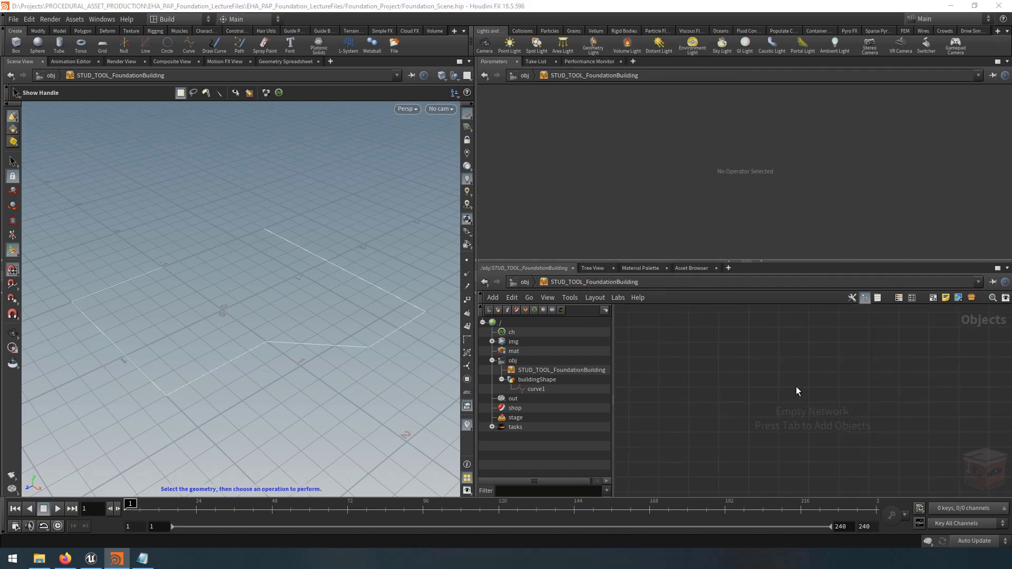
{"action": "middle_click_drag", "start_coordinate": [796, 387], "coordinate": [769, 380]}
{"action": "scroll", "coordinate": [776, 388], "scroll_direction": "up", "scroll_amount": 1}
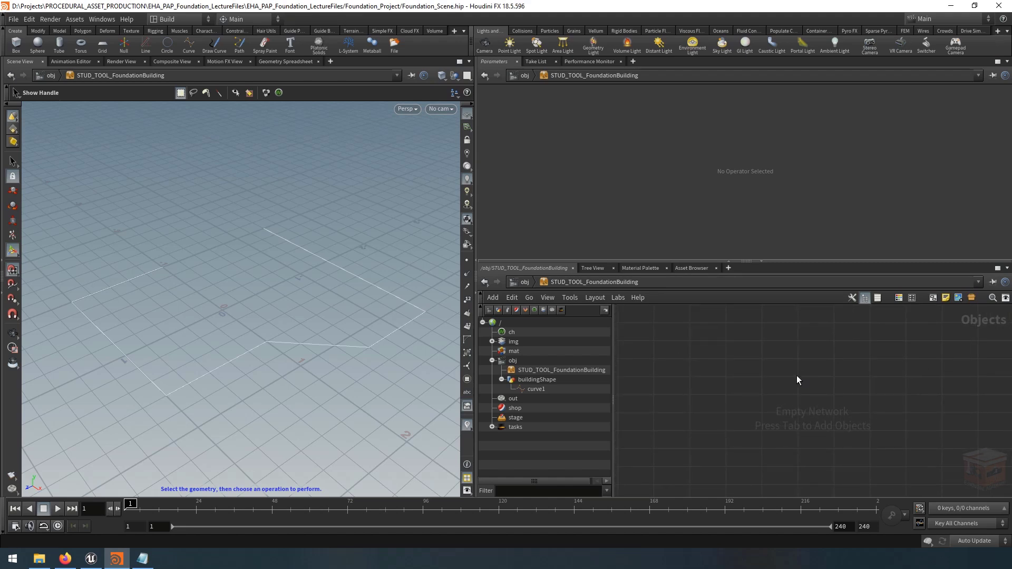
Add a Geometry object inside STUD_TOOL_FoundationBuilding and rename it buildingAsset
{"action": "key", "text": "Tab"}
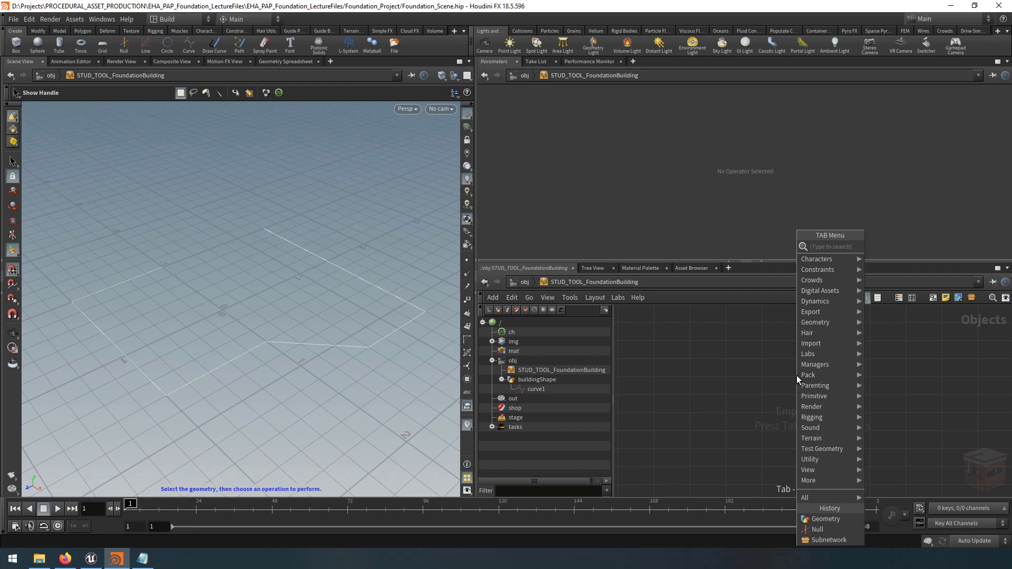
{"action": "type", "text": "geo"}
{"action": "key", "text": "Return"}
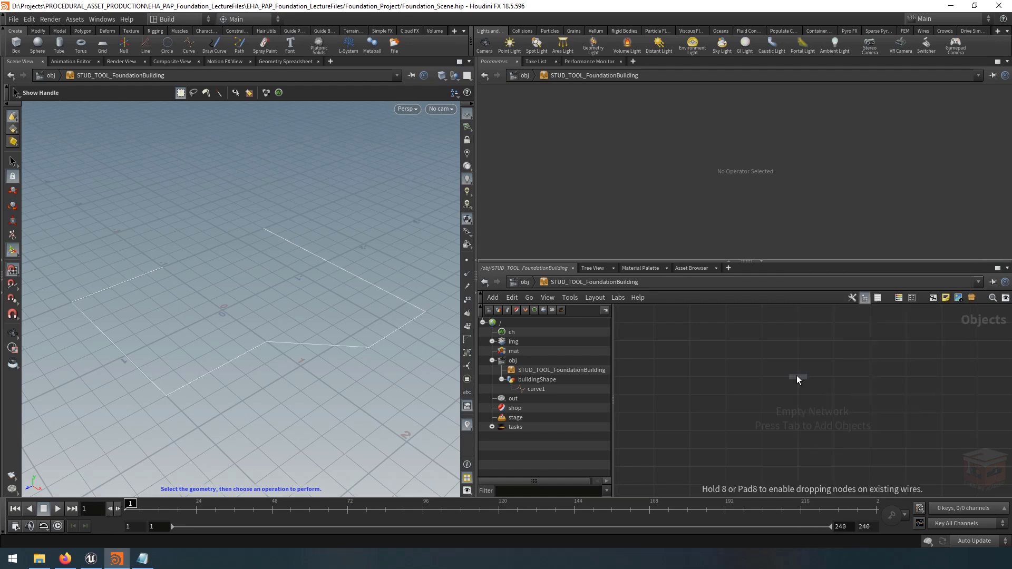
{"action": "left_click", "coordinate": [797, 375]}
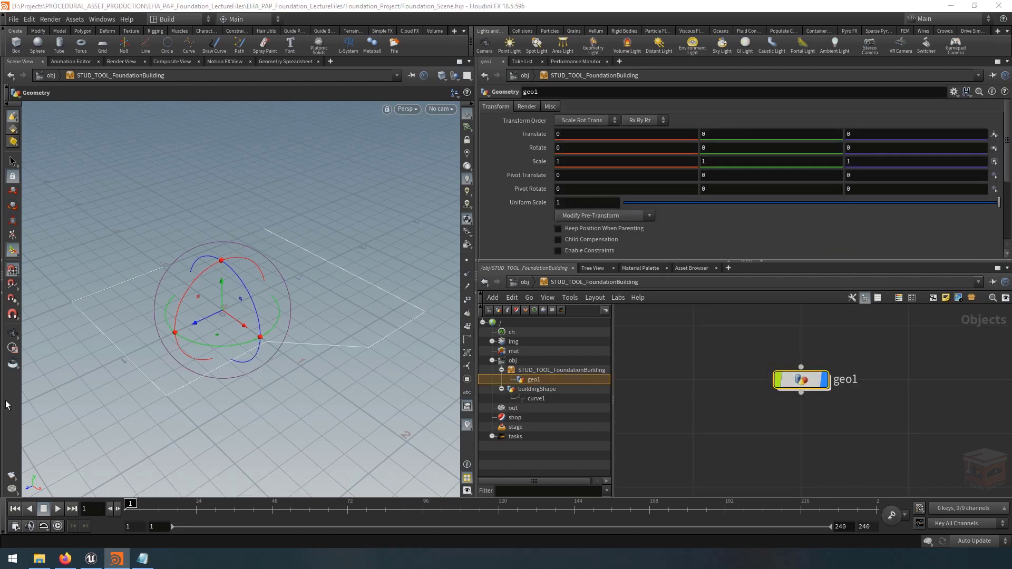
{"action": "double_click", "coordinate": [850, 380]}
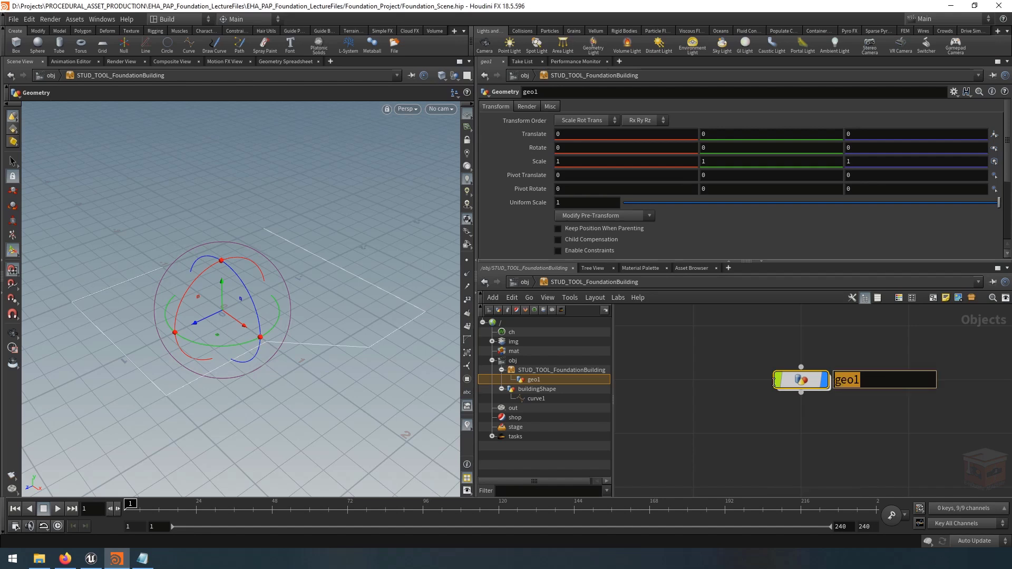
{"action": "type", "text": "buildingAsset"}
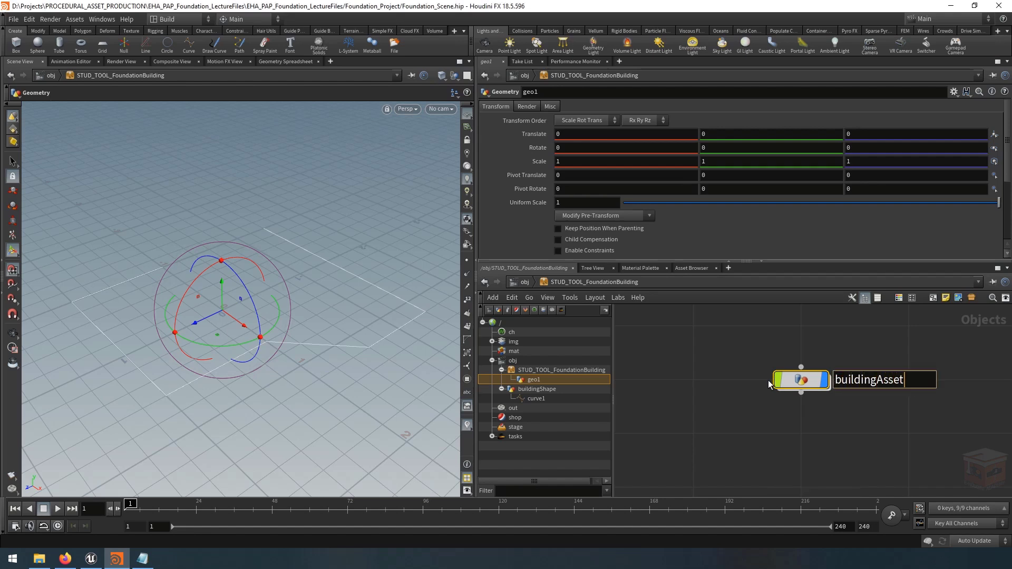
{"action": "key", "text": "Return"}
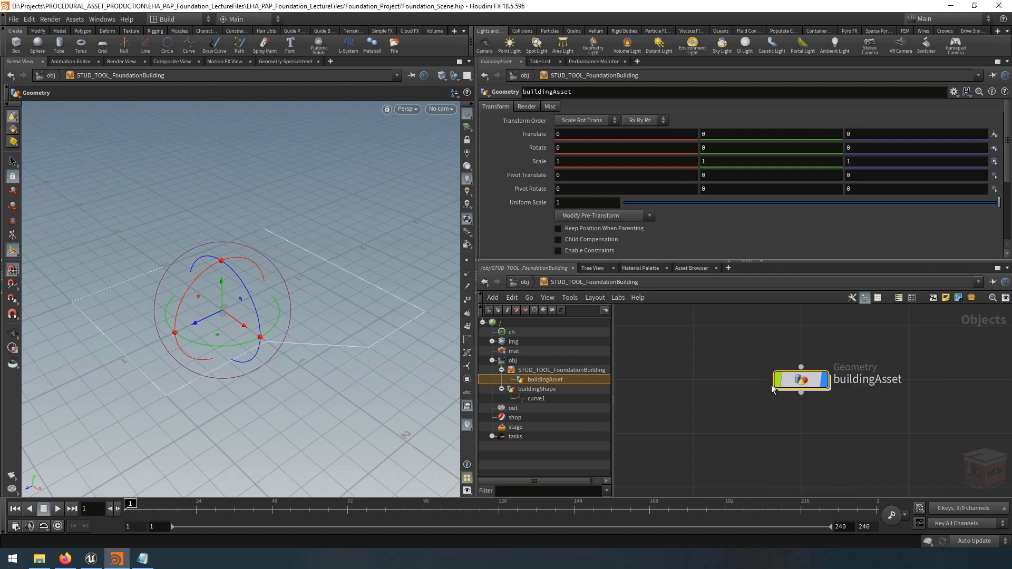
{"action": "left_click", "coordinate": [842, 435]}
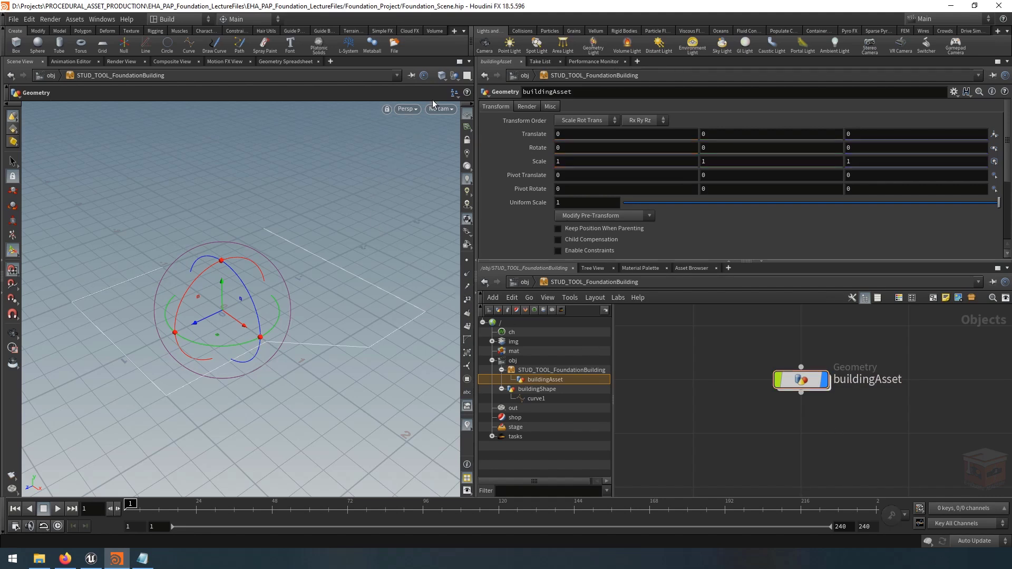
Set the viewport to ghost other objects and switch to the View tool
{"action": "left_click", "coordinate": [455, 76]}
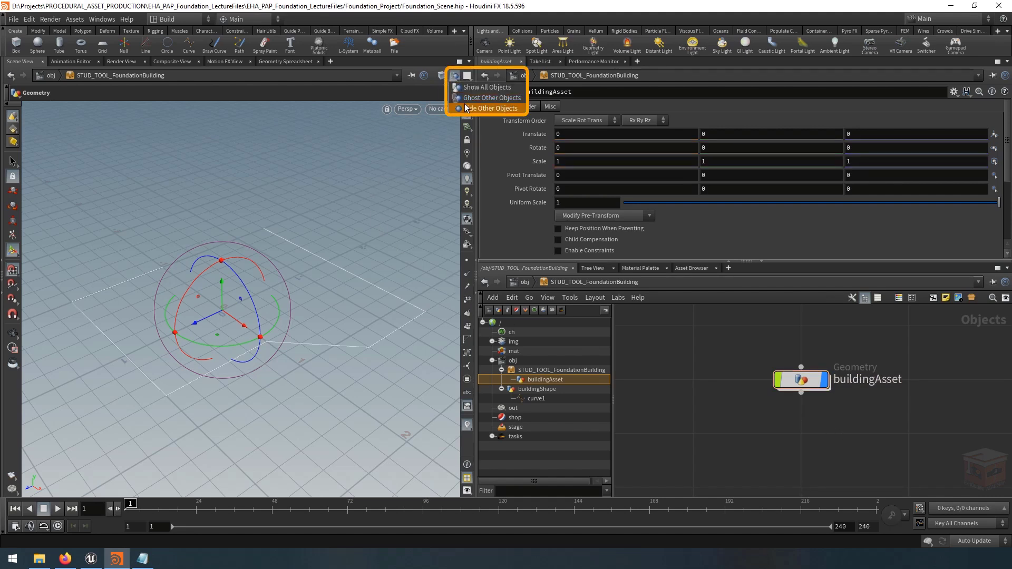
{"action": "left_click", "coordinate": [490, 100]}
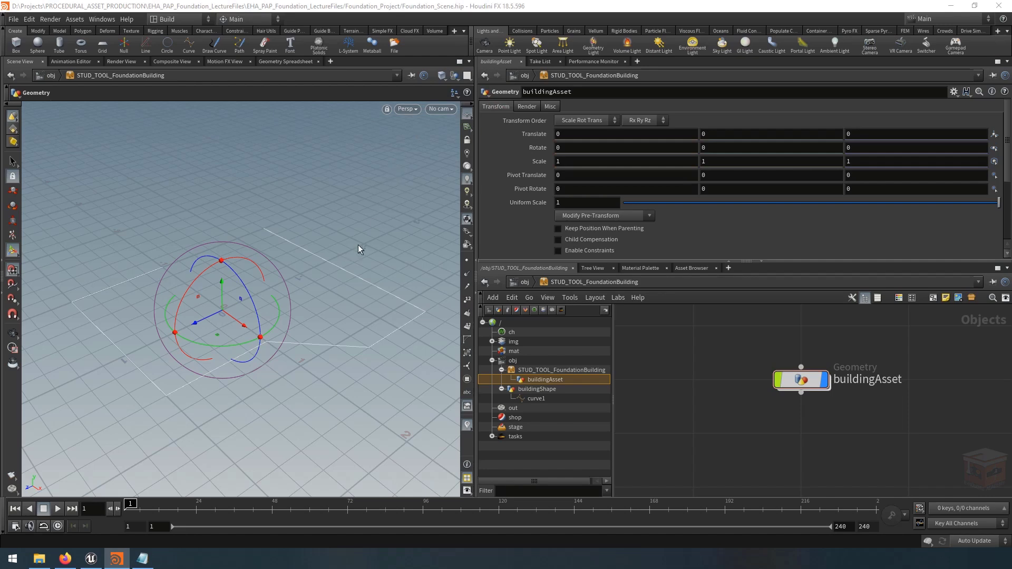
{"action": "left_click", "coordinate": [15, 335]}
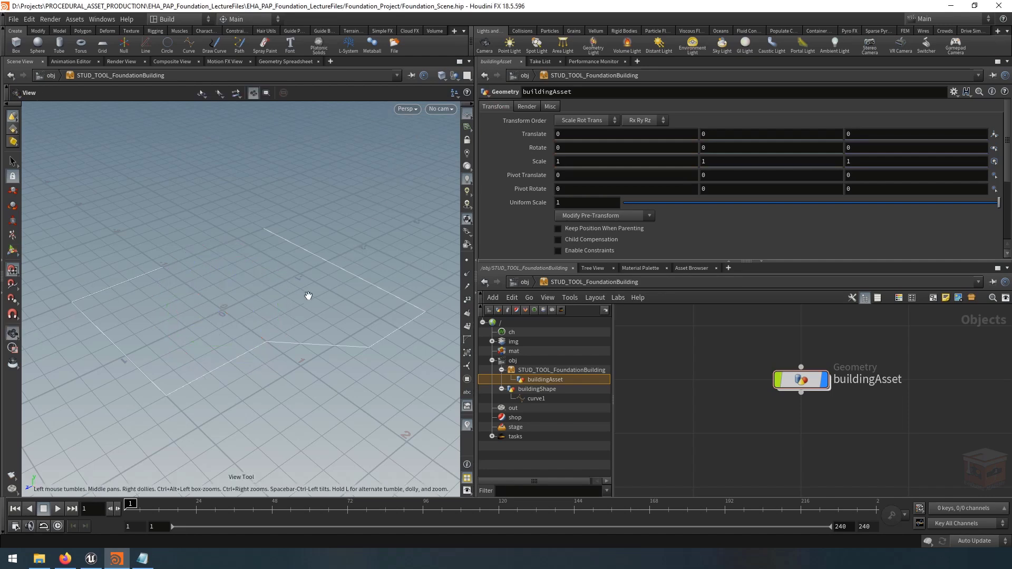
{"action": "left_click_drag", "start_coordinate": [308, 295], "coordinate": [280, 296]}
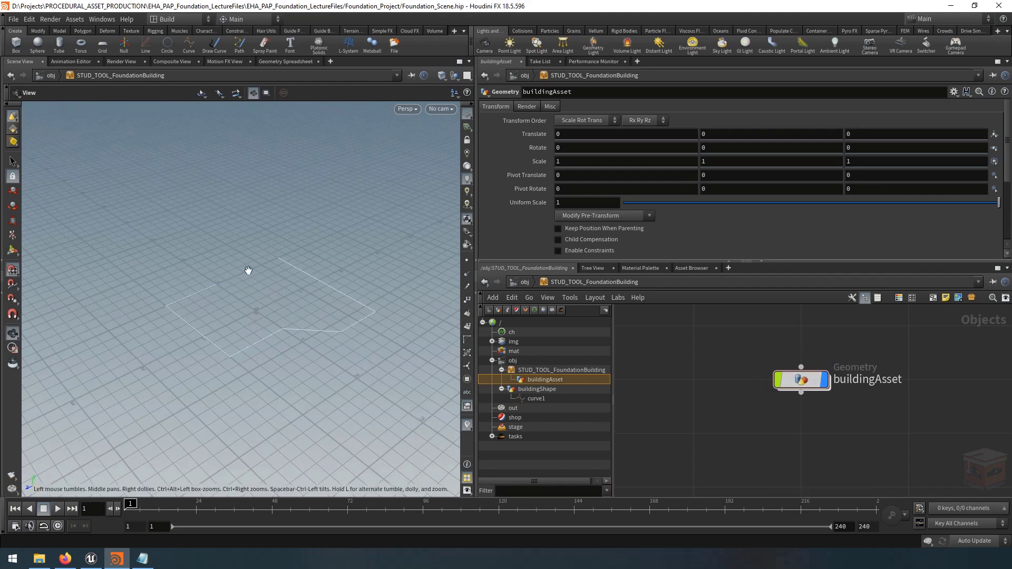
Add an Object Merge node inside the buildingAsset geometry network
{"action": "double_click", "coordinate": [802, 382]}
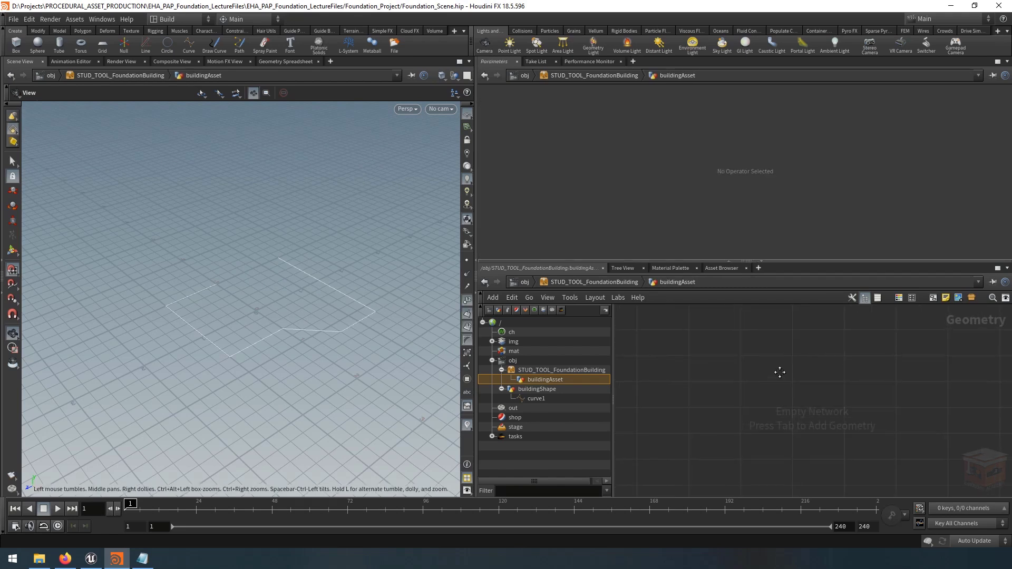
{"action": "middle_click_drag", "start_coordinate": [780, 373], "coordinate": [762, 372]}
{"action": "key", "text": "Tab"}
{"action": "type", "text": "object me"}
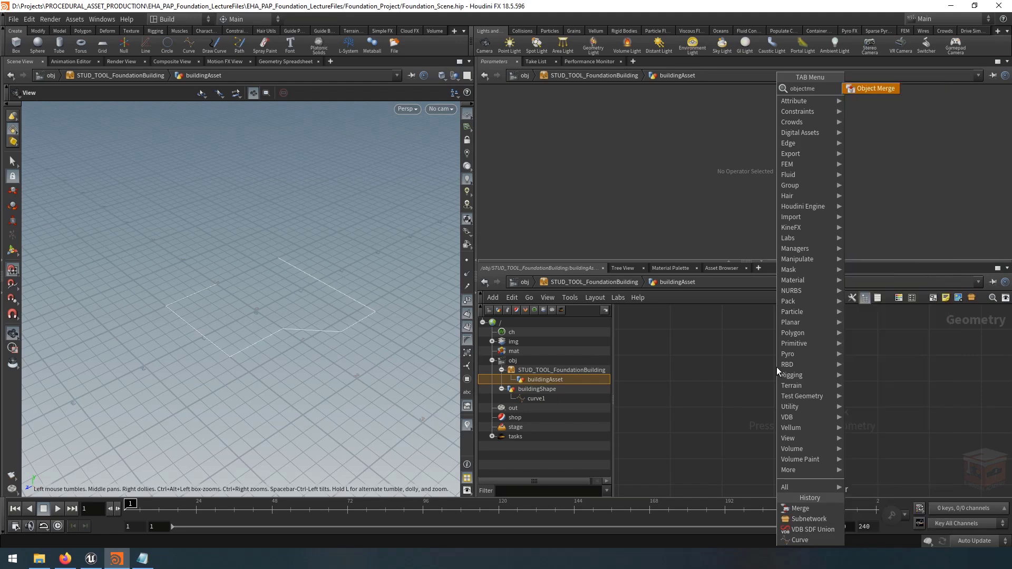
{"action": "key", "text": "Return"}
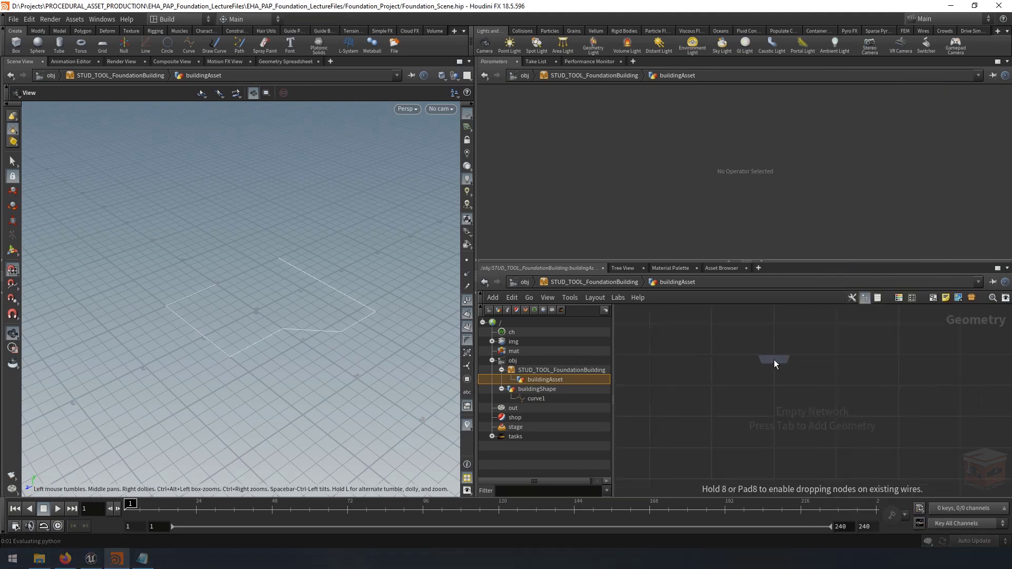
{"action": "left_click", "coordinate": [775, 353]}
{"action": "mouse_move", "coordinate": [775, 357]}
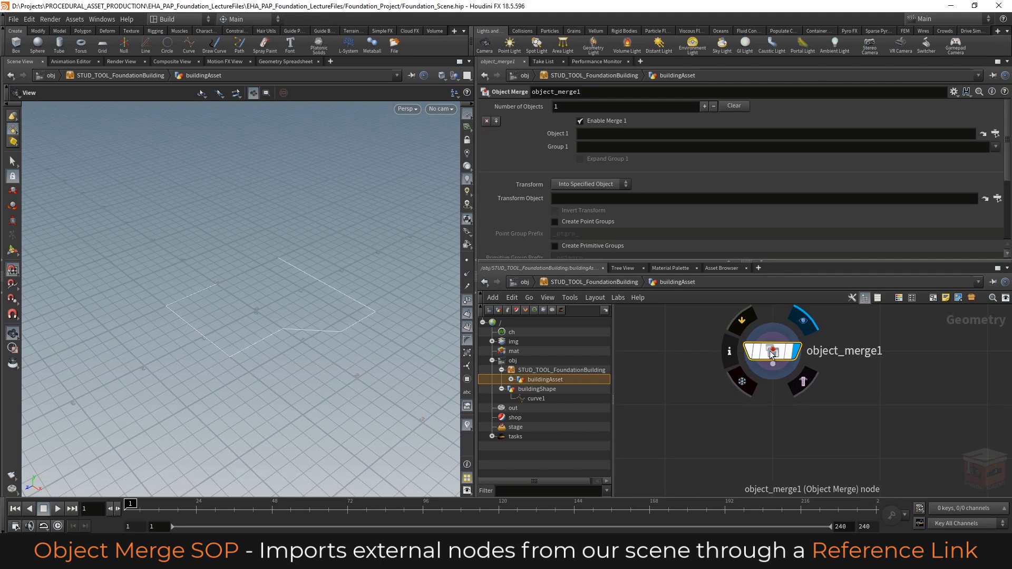
{"action": "scroll", "coordinate": [773, 350], "scroll_direction": "down", "scroll_amount": 2}
{"action": "middle_click_drag", "start_coordinate": [863, 404], "coordinate": [859, 433]}
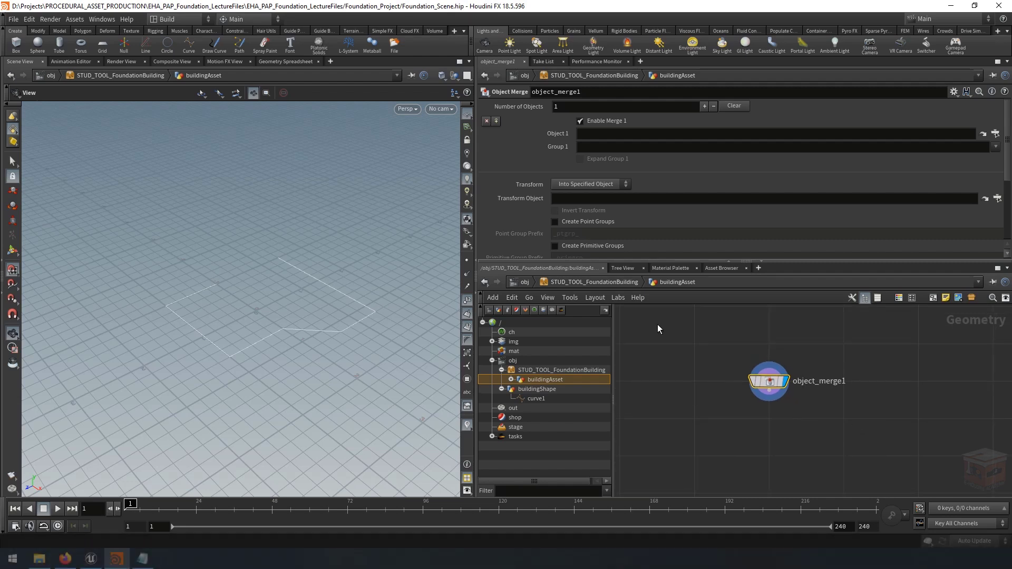
Set Object 1 of object_merge1 to the buildingShape object, using a relative path
{"action": "left_click", "coordinate": [996, 134]}
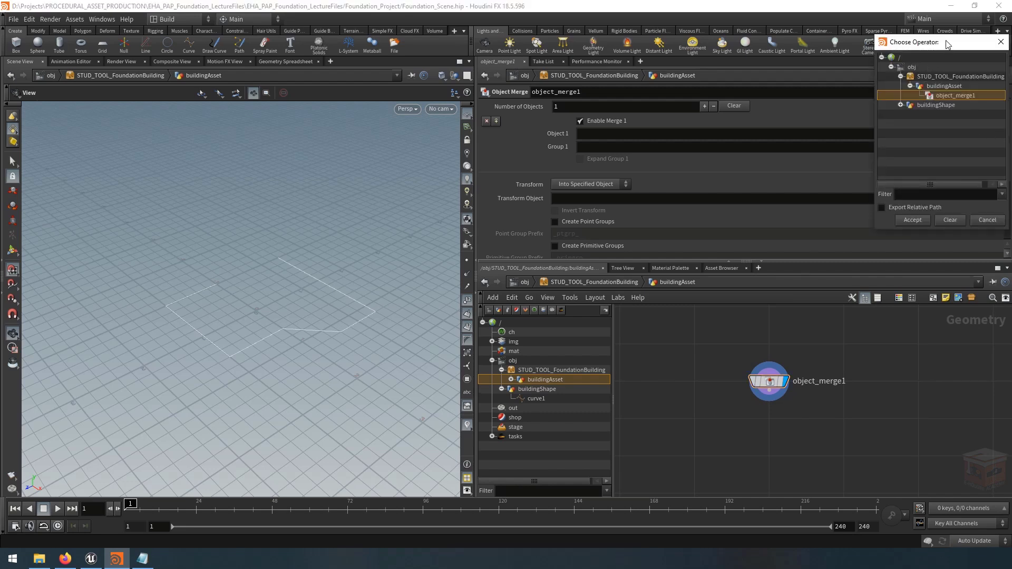
{"action": "left_click_drag", "start_coordinate": [947, 42], "coordinate": [358, 134]}
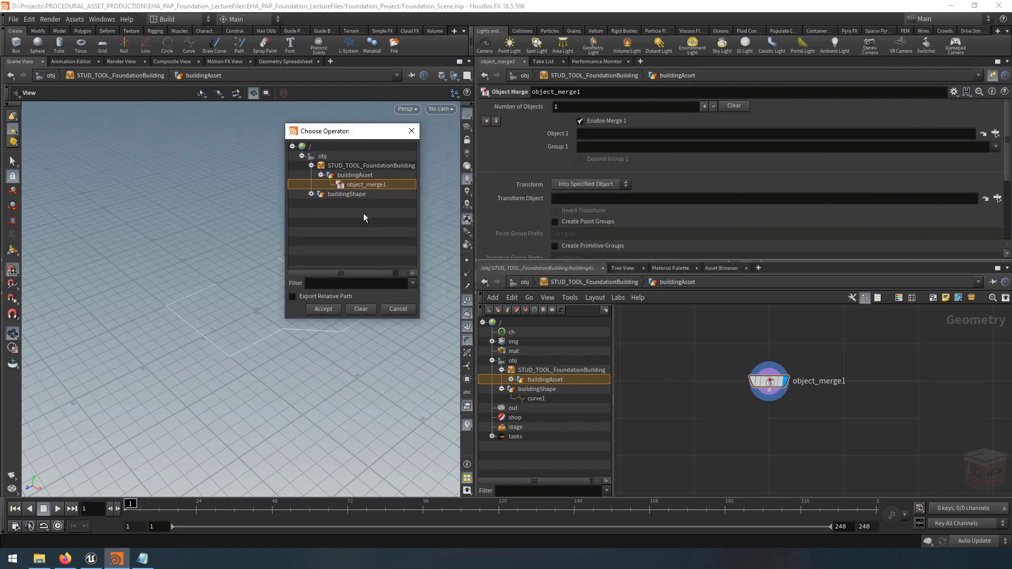
{"action": "left_click", "coordinate": [311, 194]}
{"action": "left_click", "coordinate": [344, 204]}
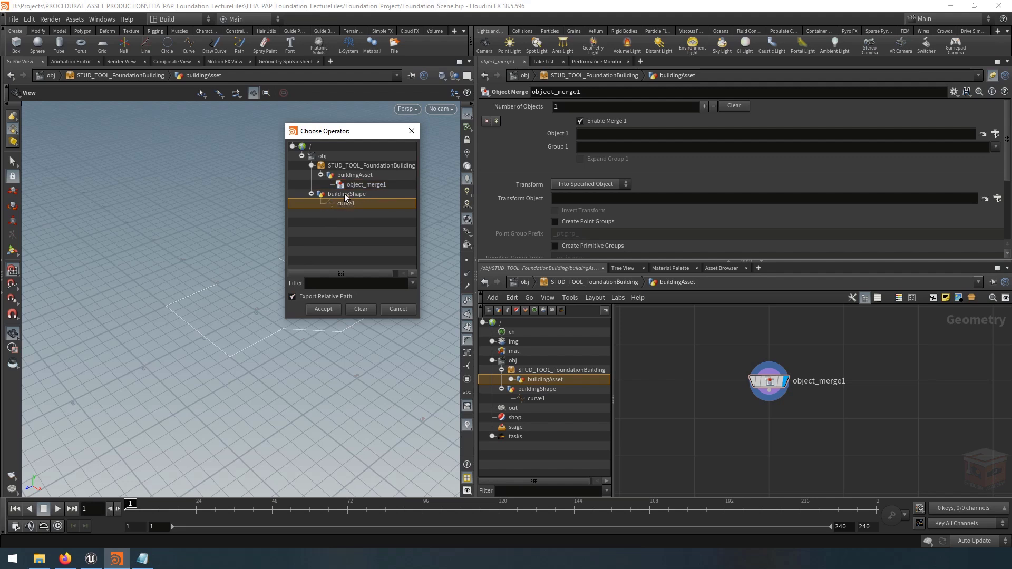
{"action": "left_click", "coordinate": [346, 195]}
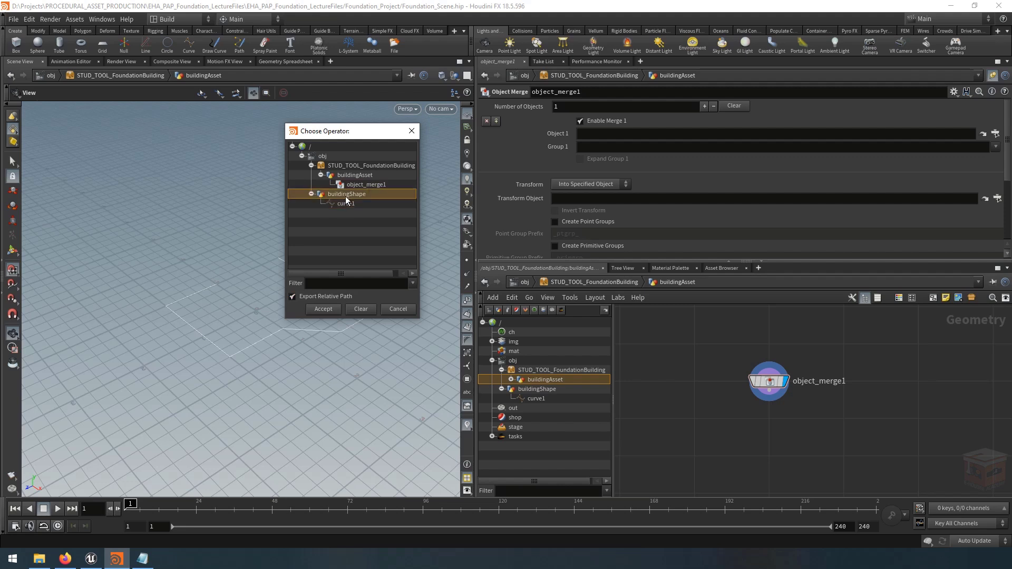
{"action": "left_click", "coordinate": [323, 309]}
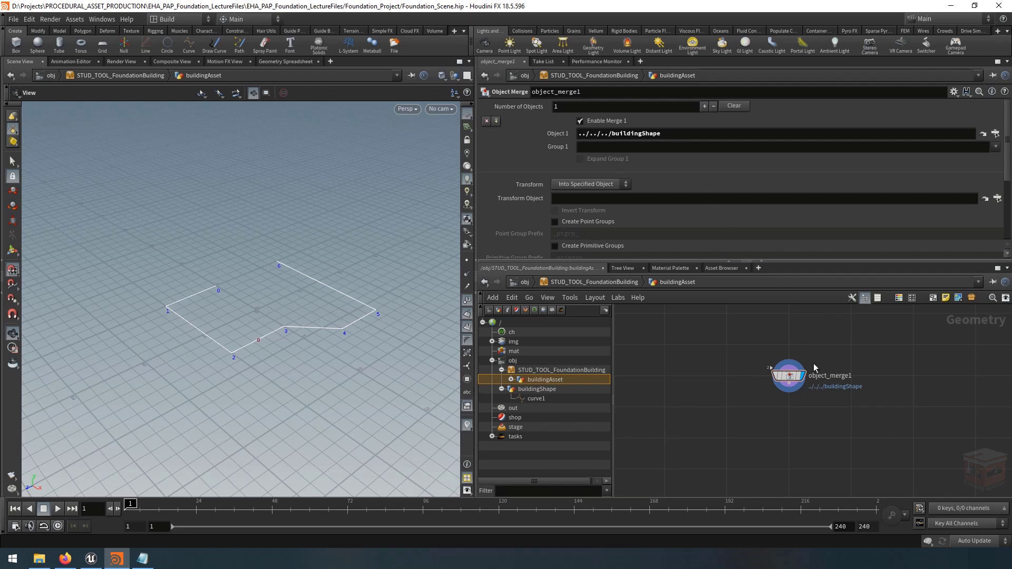
Examine the node hierarchy from object_merge1 to curve1 and the dependency link between buildingShape and STUD_TOOL_FoundationBuilding
{"action": "left_click_drag", "start_coordinate": [813, 364], "coordinate": [709, 418]}
{"action": "mouse_move", "coordinate": [781, 380]}
{"action": "left_click", "coordinate": [511, 379]}
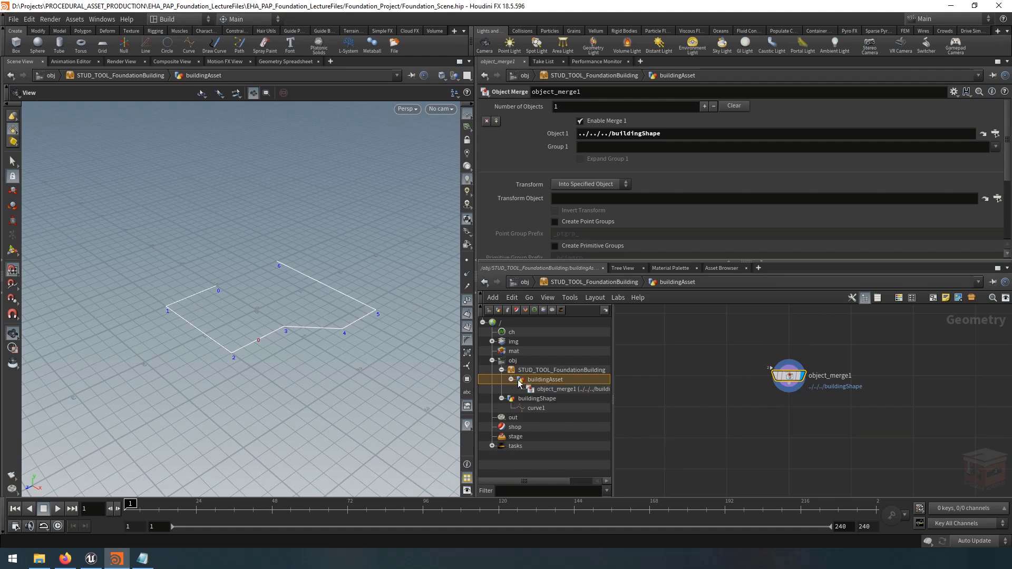
{"action": "left_click", "coordinate": [544, 392]}
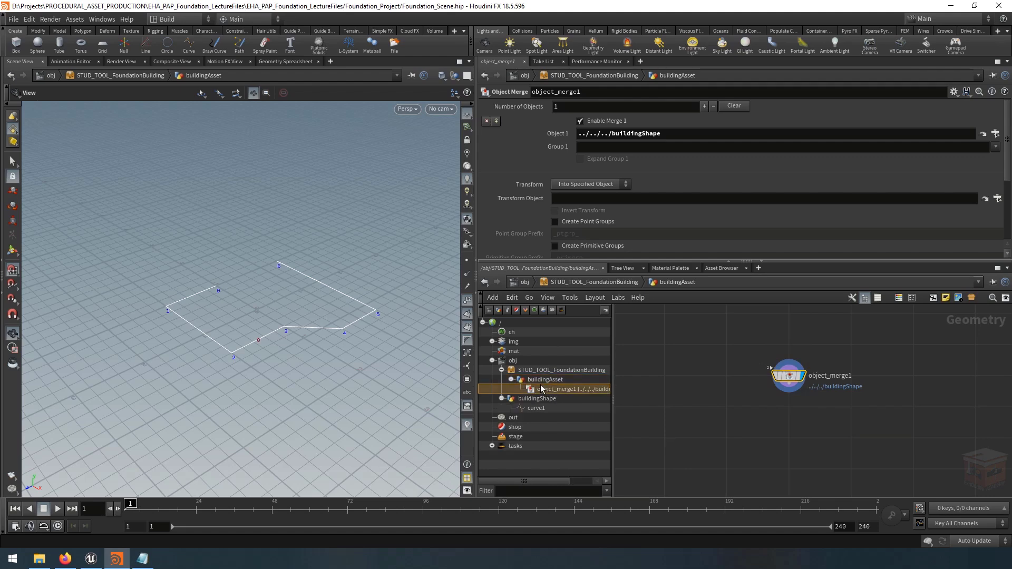
{"action": "left_click", "coordinate": [526, 370]}
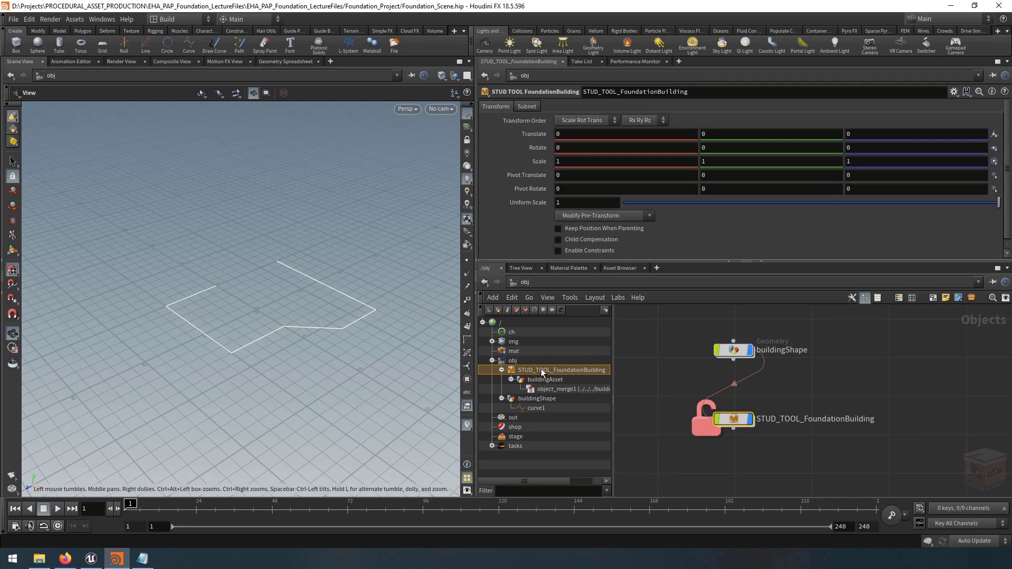
{"action": "left_click", "coordinate": [535, 409]}
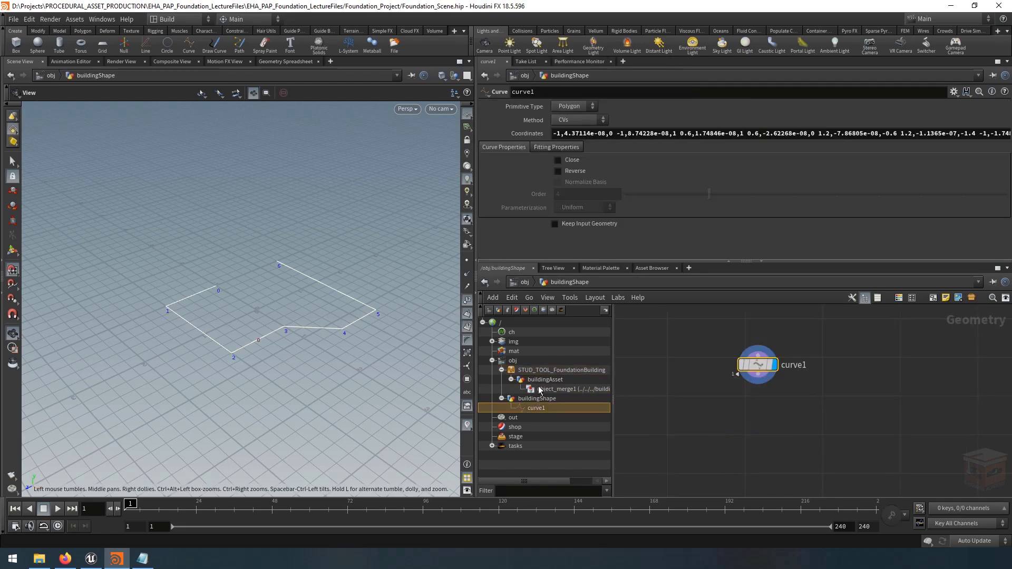
{"action": "left_click", "coordinate": [514, 361]}
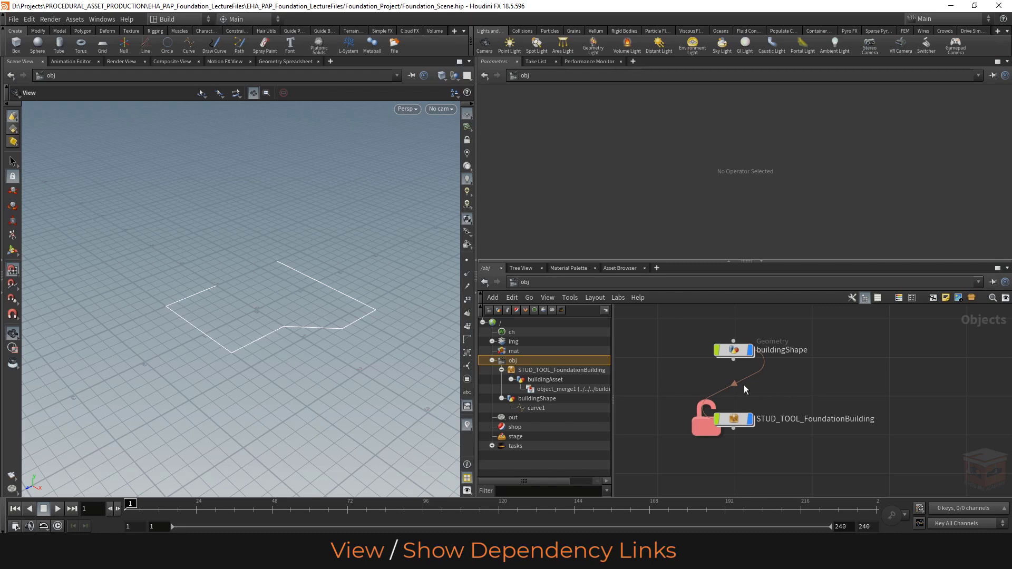
{"action": "left_click", "coordinate": [743, 418]}
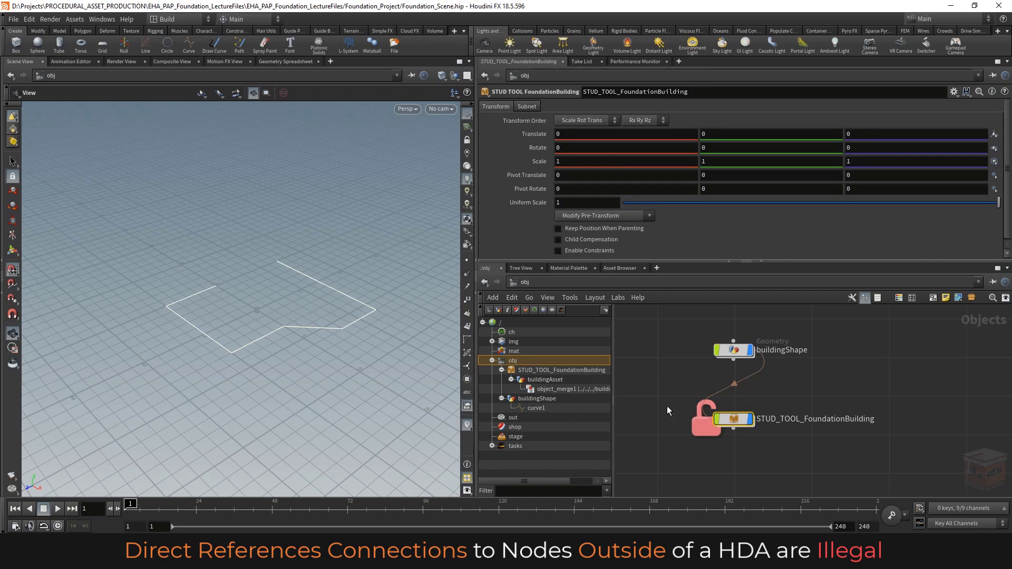
Open the STUD_TOOL_FoundationBuilding parameters in a floating window and place it over the viewport
{"action": "mouse_move", "coordinate": [738, 421]}
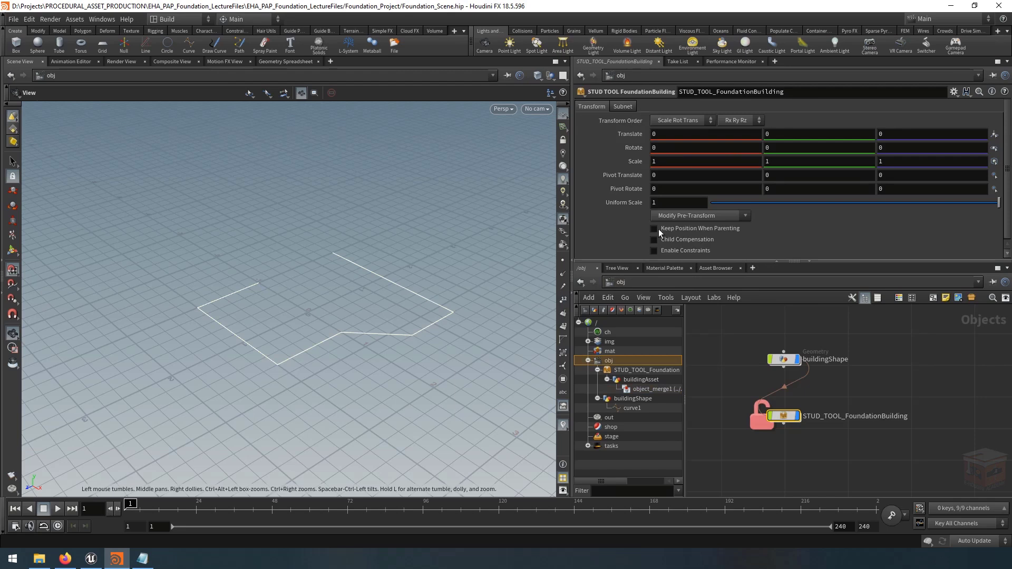
{"action": "right_click", "coordinate": [790, 419]}
{"action": "mouse_move", "coordinate": [850, 386]}
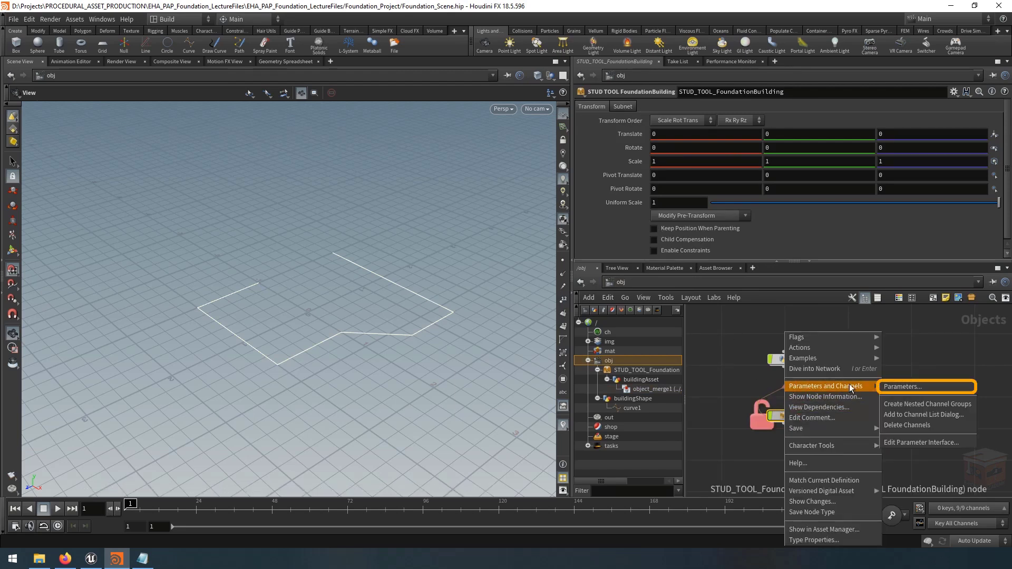
{"action": "left_click", "coordinate": [914, 387]}
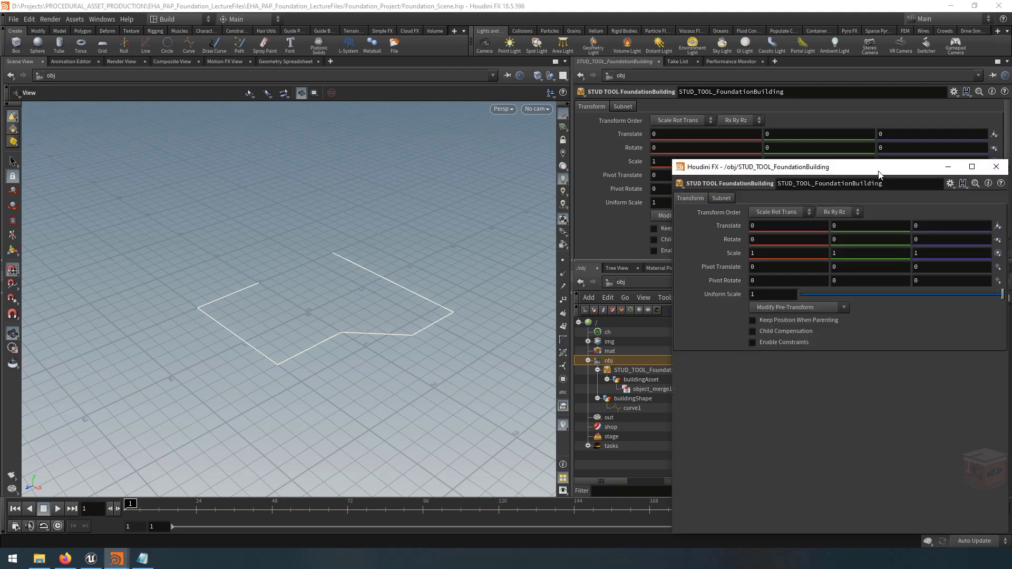
{"action": "left_click_drag", "start_coordinate": [878, 165], "coordinate": [421, 134]}
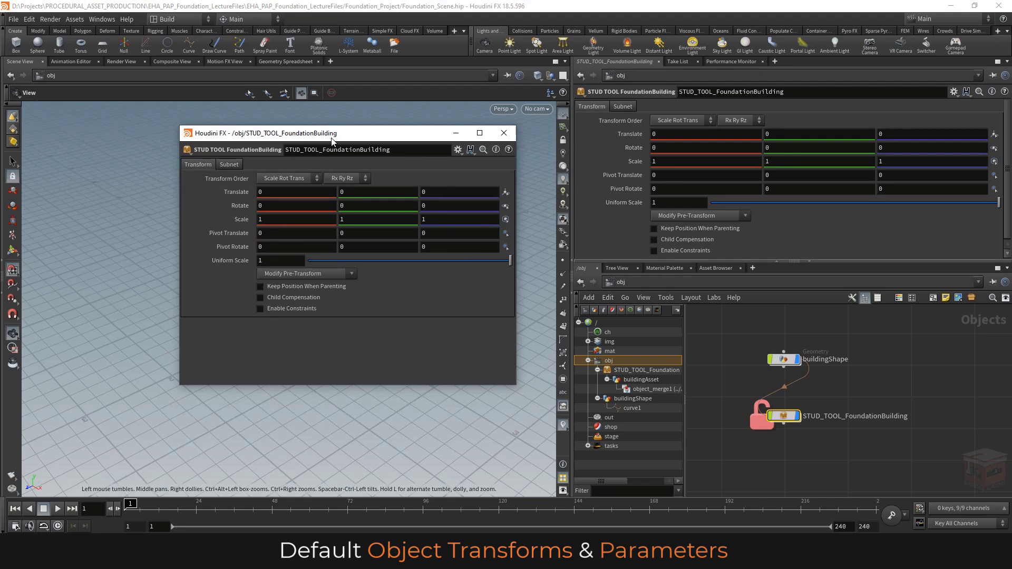
{"action": "left_click_drag", "start_coordinate": [333, 134], "coordinate": [339, 183]}
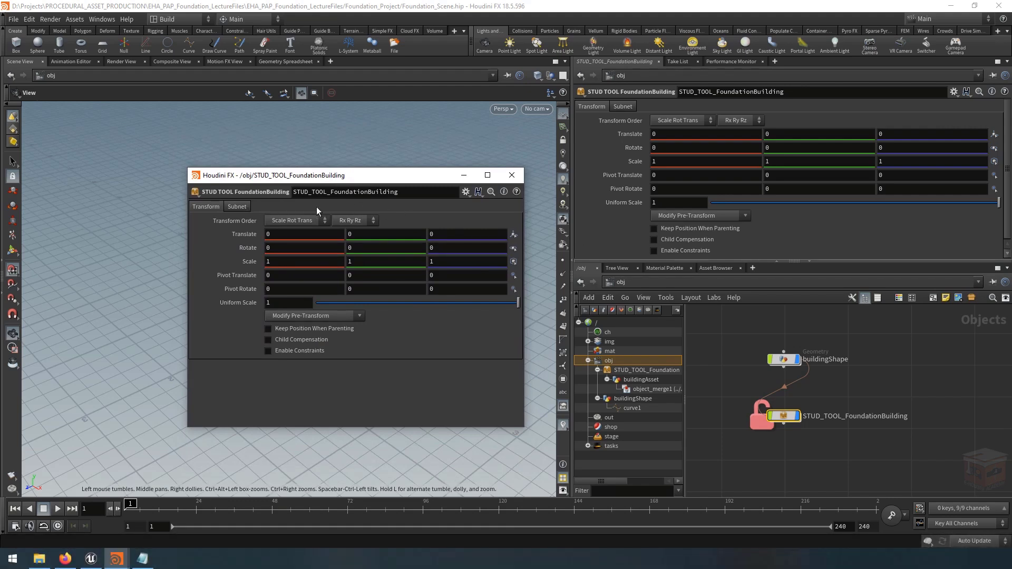
Open the Type Properties of STUD_TOOL_FoundationBuilding and reposition the dialog
{"action": "right_click", "coordinate": [783, 415]}
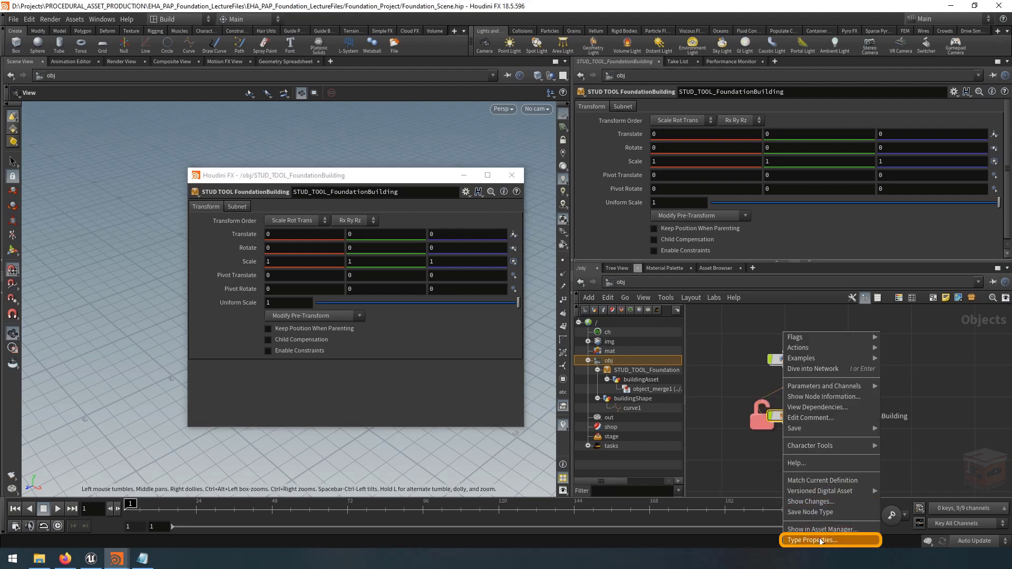
{"action": "left_click", "coordinate": [196, 192]}
{"action": "left_click", "coordinate": [196, 191]}
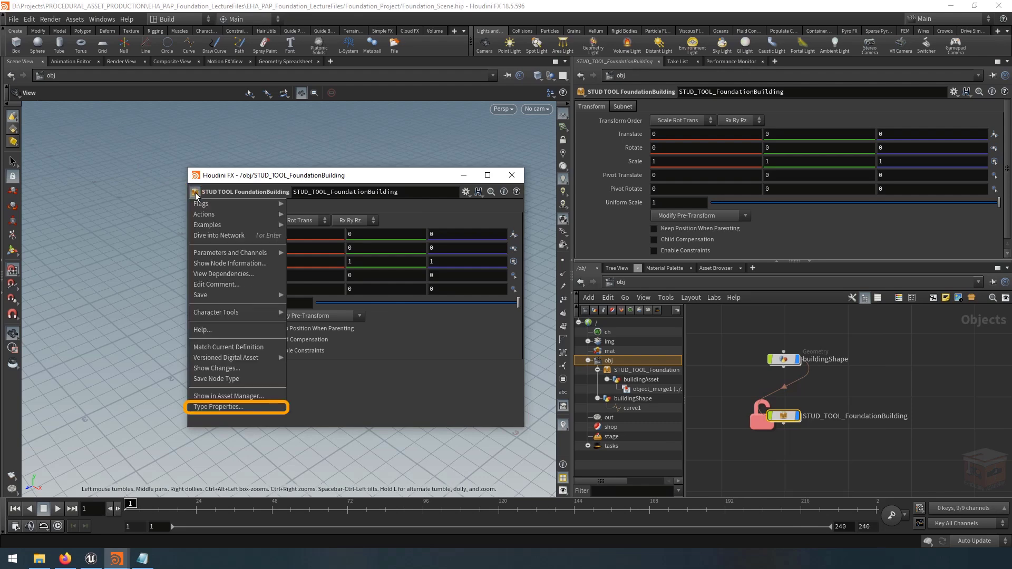
{"action": "left_click", "coordinate": [240, 408]}
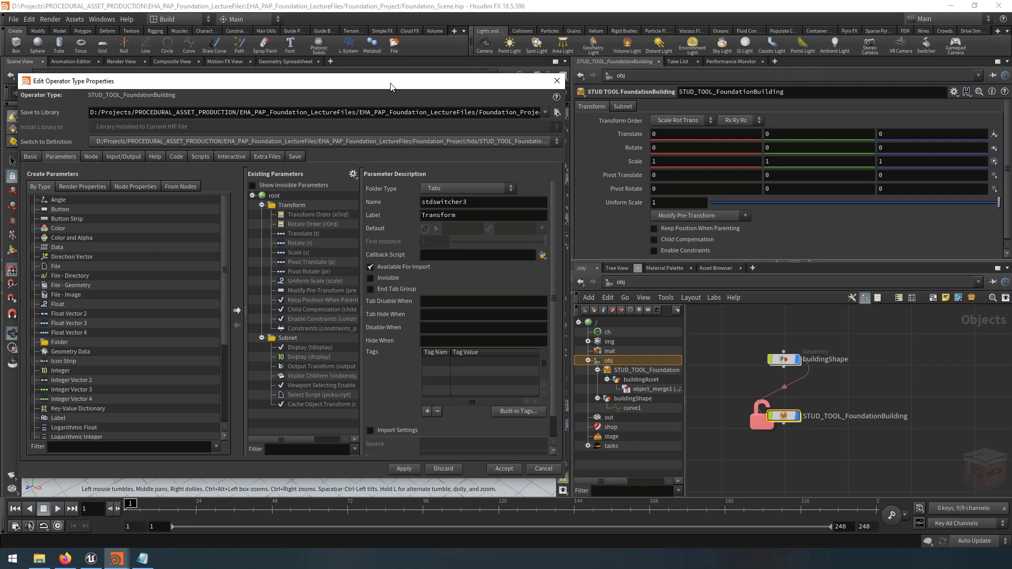
{"action": "left_click_drag", "start_coordinate": [393, 86], "coordinate": [457, 69]}
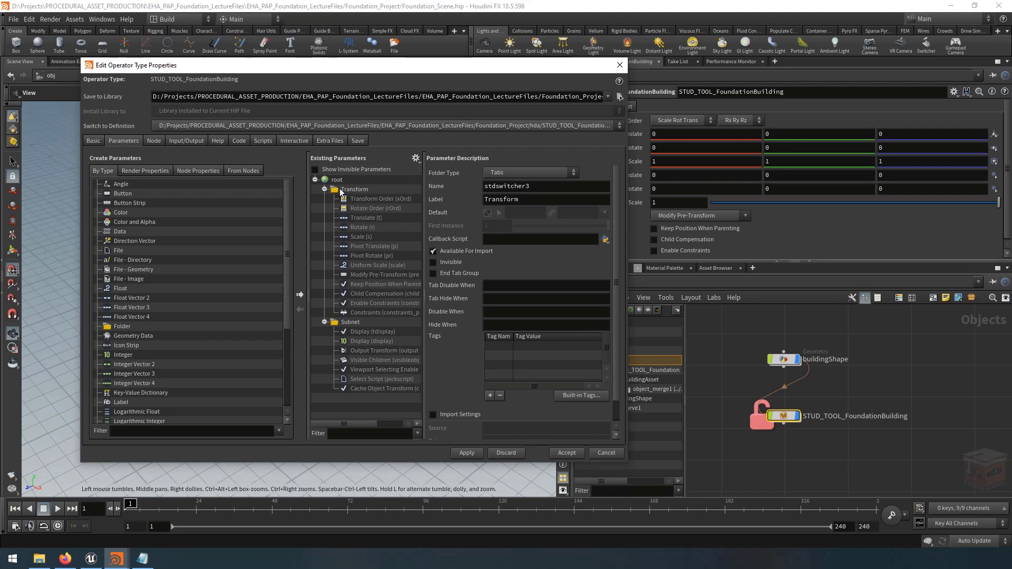
Collapse the Transform and Subnet folders in the existing parameters and make both of them invisible
{"action": "left_click", "coordinate": [324, 189]}
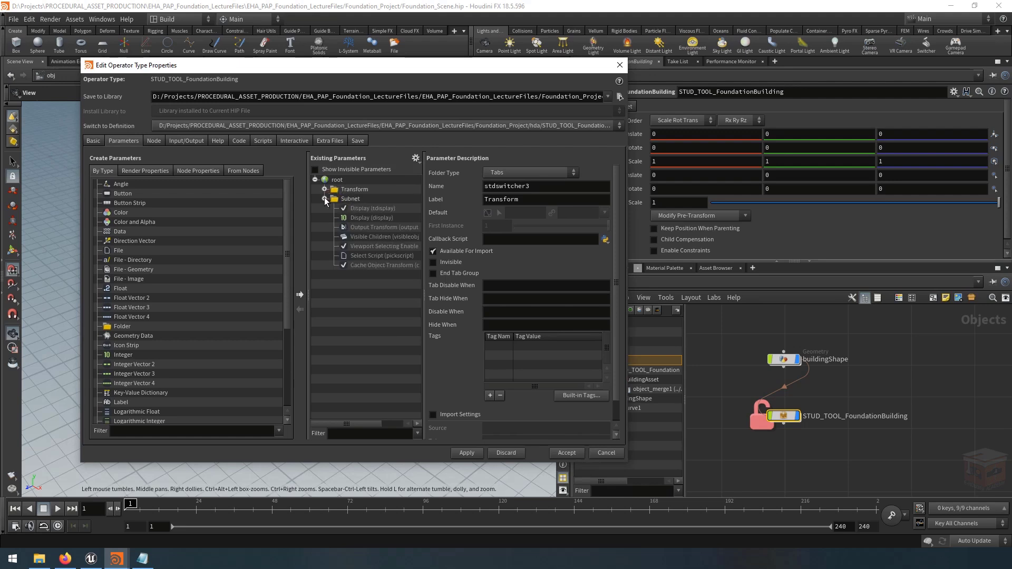
{"action": "left_click", "coordinate": [324, 199]}
{"action": "left_click", "coordinate": [351, 189]}
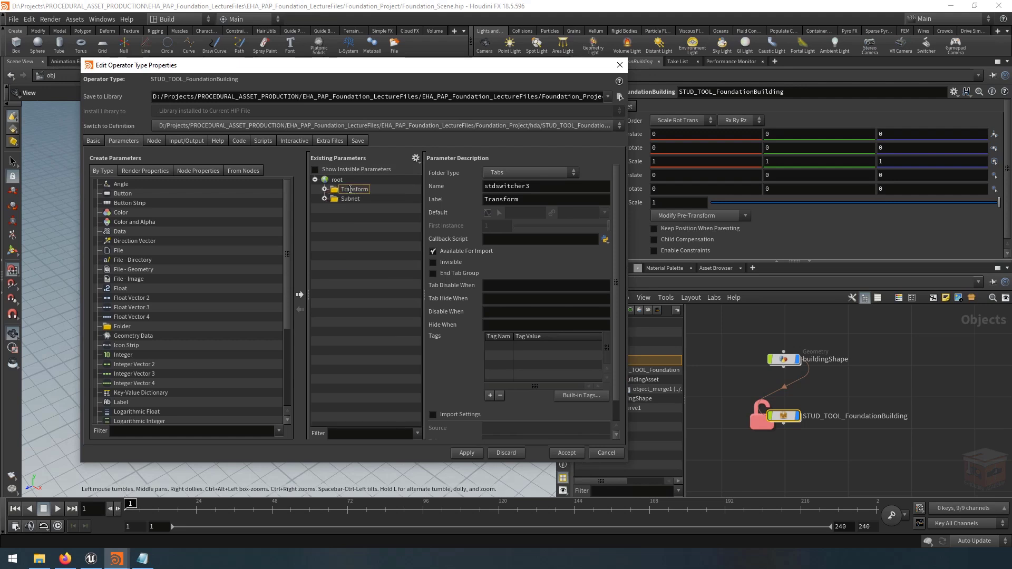
{"action": "left_click", "coordinate": [382, 200]}
{"action": "left_click", "coordinate": [388, 190], "text": "shift"}
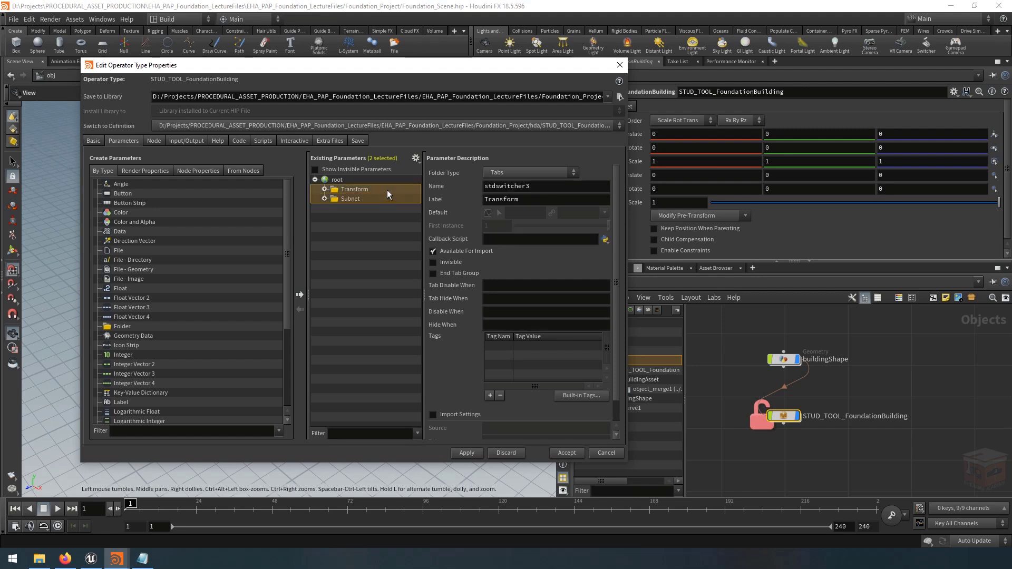
{"action": "left_click", "coordinate": [434, 263]}
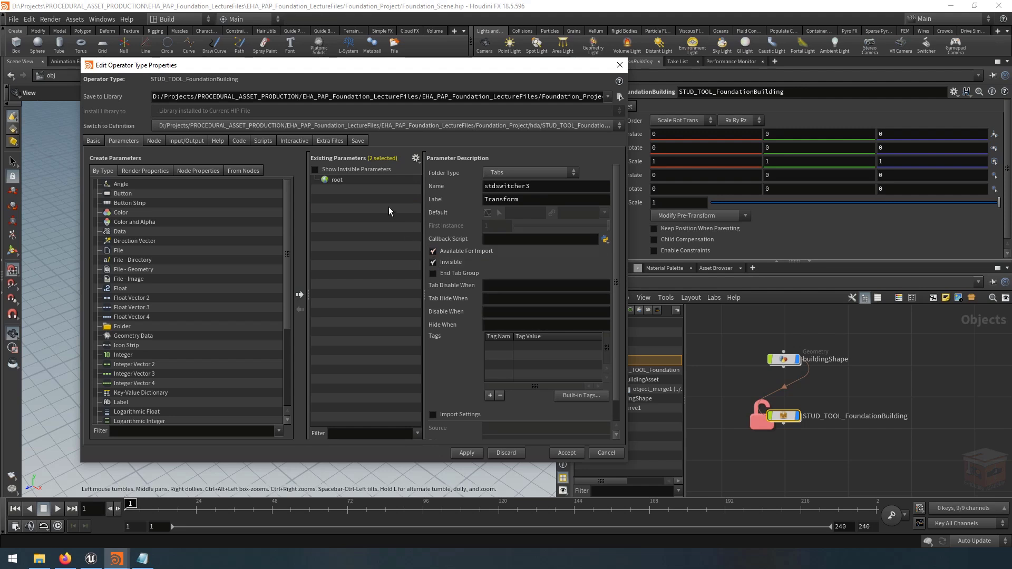
Toggle the display of invisible parameters to check the Transform and Subnet folders
{"action": "left_click", "coordinate": [372, 170]}
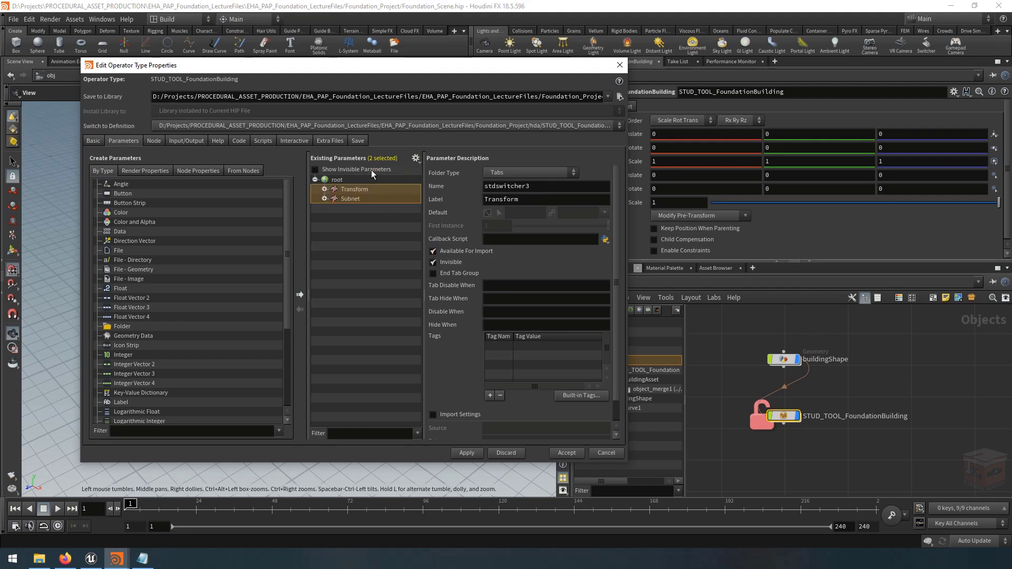
{"action": "left_click", "coordinate": [371, 169]}
{"action": "left_click", "coordinate": [371, 170]}
{"action": "left_click", "coordinate": [371, 170]}
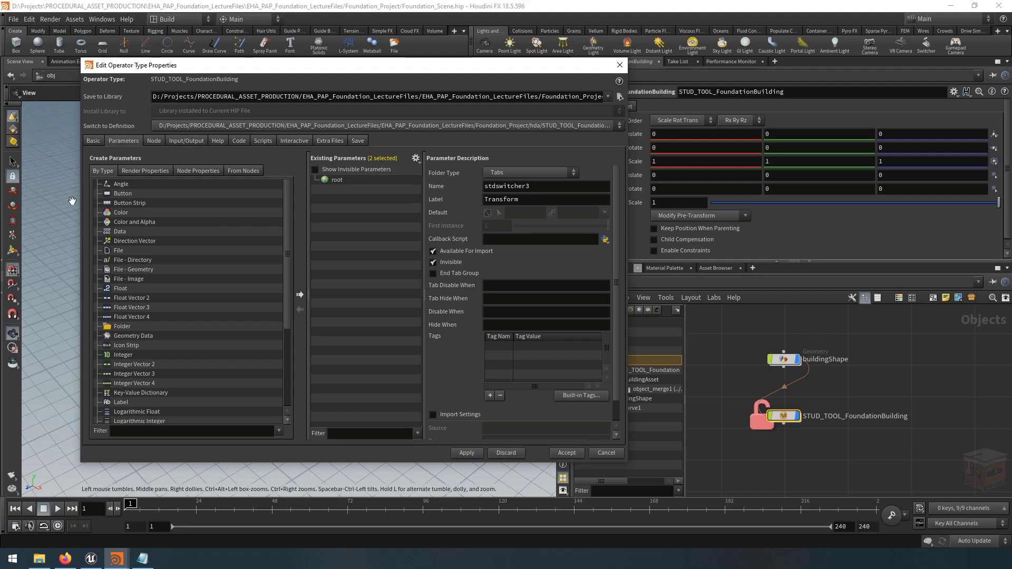
Widen the Type Properties dialog and its Existing Parameters list, and enter the buildingAsset network inside STUD_TOOL_FoundationBuilding
{"action": "left_click_drag", "start_coordinate": [79, 202], "coordinate": [18, 206]}
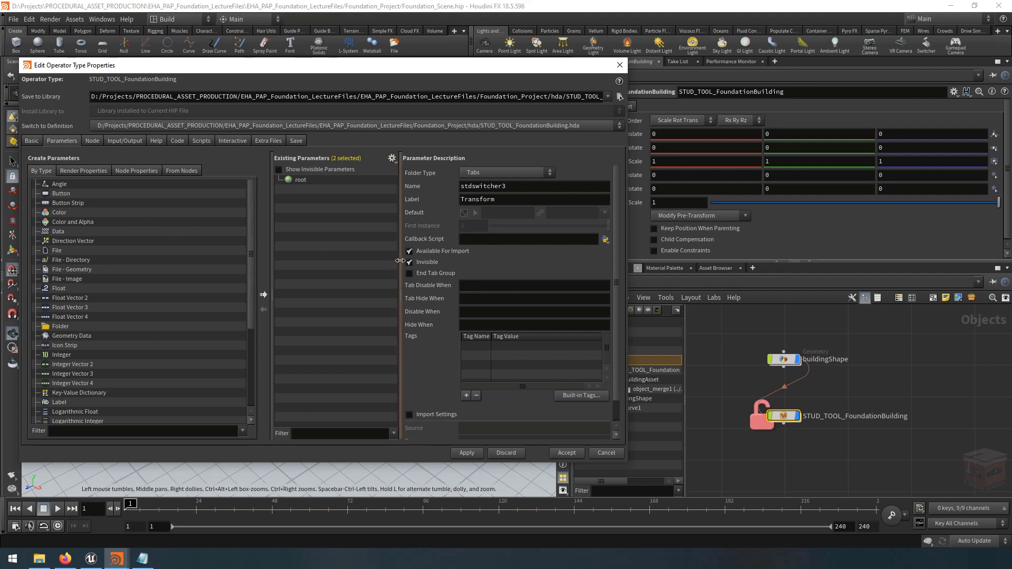
{"action": "left_click_drag", "start_coordinate": [400, 262], "coordinate": [432, 263]}
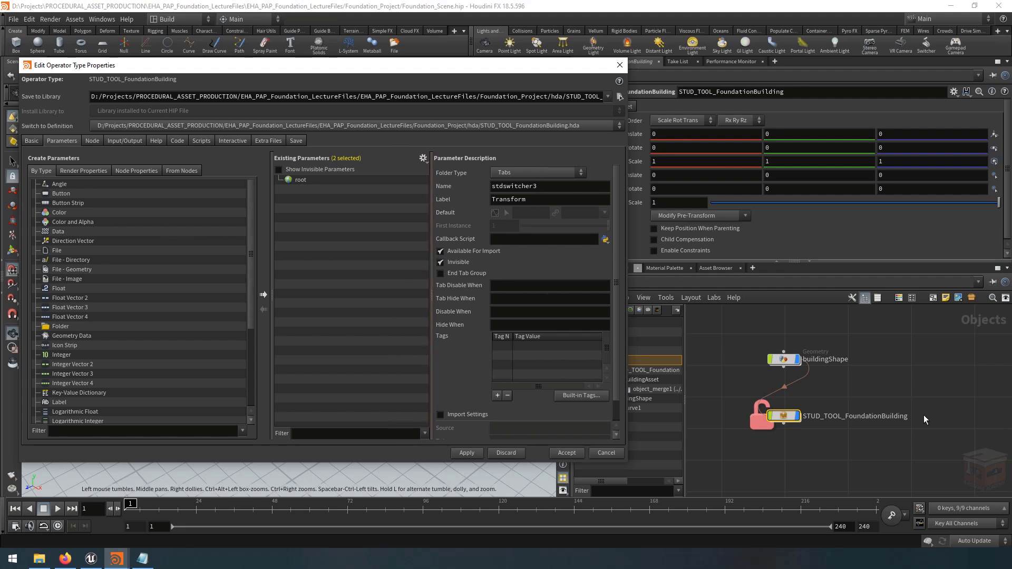
{"action": "left_click", "coordinate": [913, 403]}
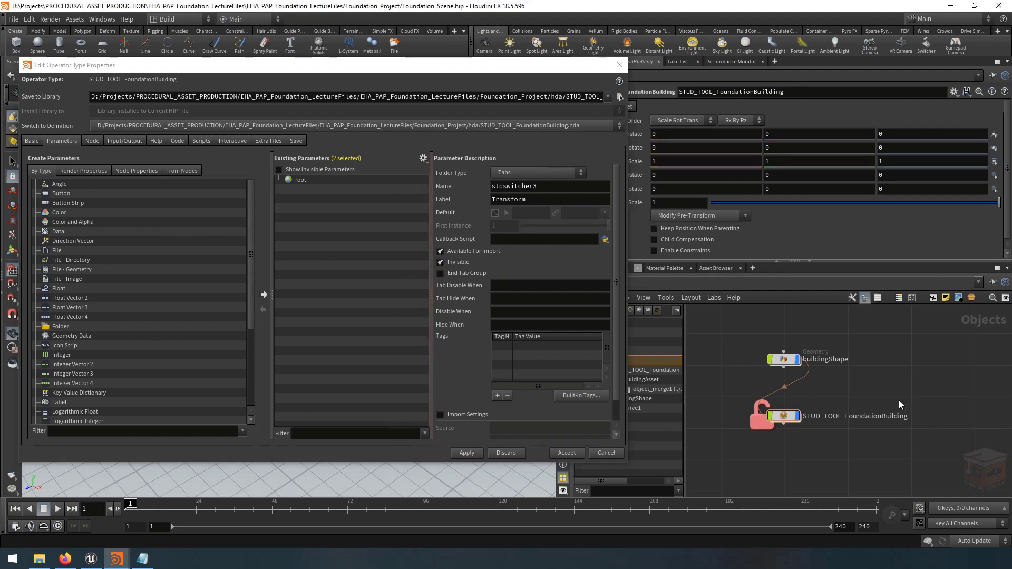
{"action": "double_click", "coordinate": [785, 415]}
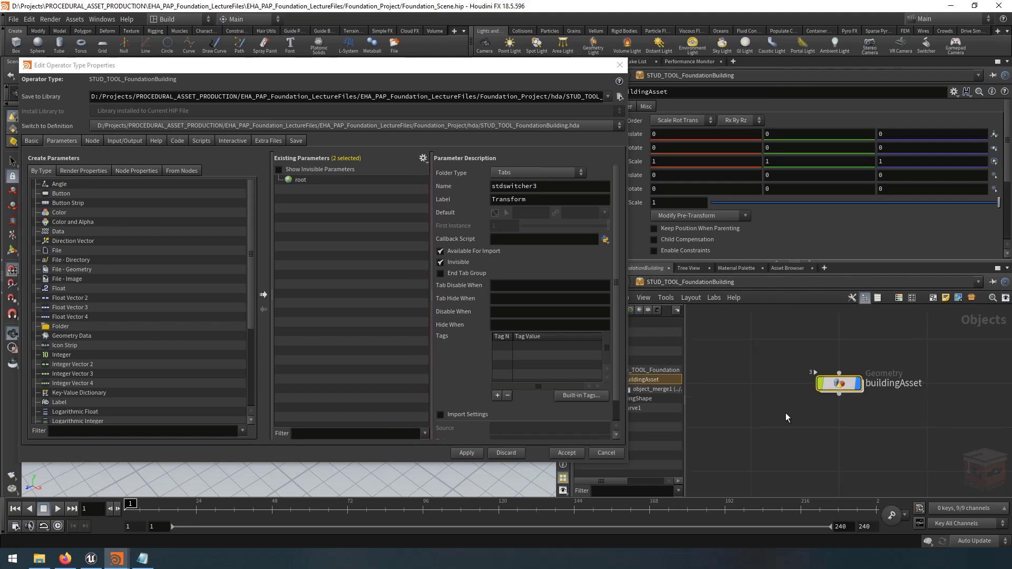
{"action": "double_click", "coordinate": [829, 387]}
{"action": "left_click_drag", "start_coordinate": [878, 354], "coordinate": [778, 416]}
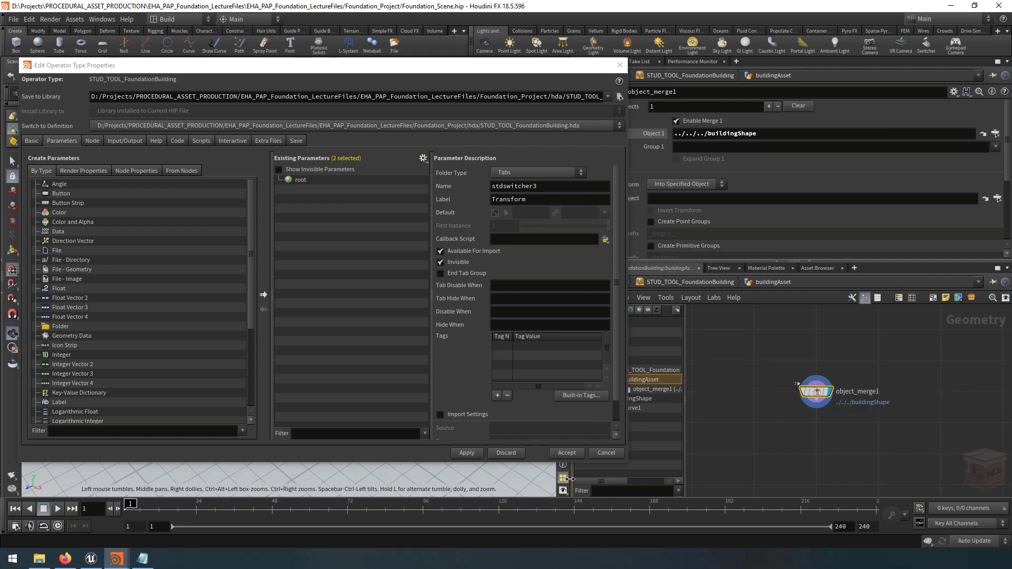
Widen the viewport and lower the Type Properties dialog to view the curve alongside the selected Object 1 path
{"action": "left_click_drag", "start_coordinate": [570, 480], "coordinate": [657, 478]}
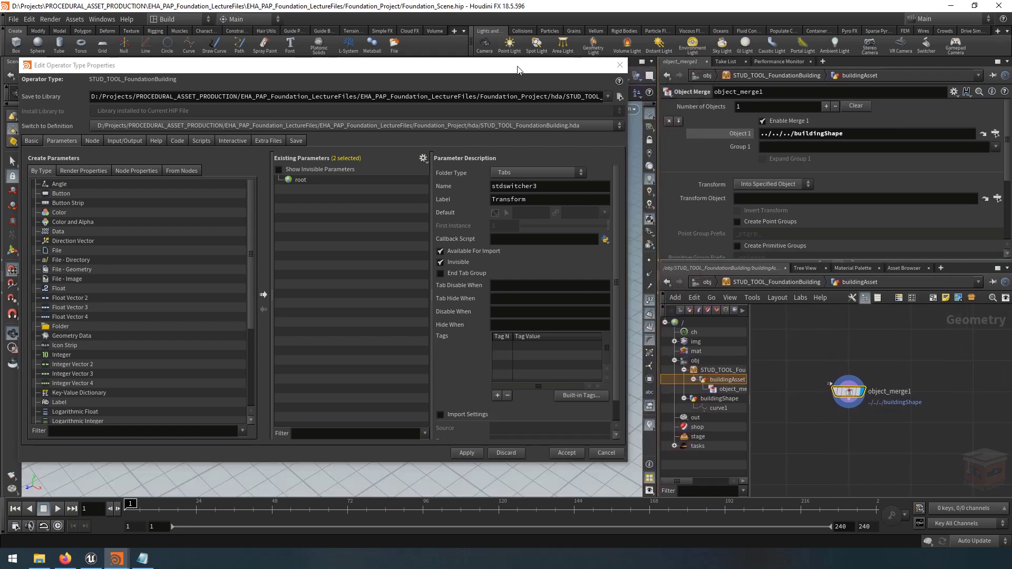
{"action": "left_click_drag", "start_coordinate": [518, 70], "coordinate": [517, 78]}
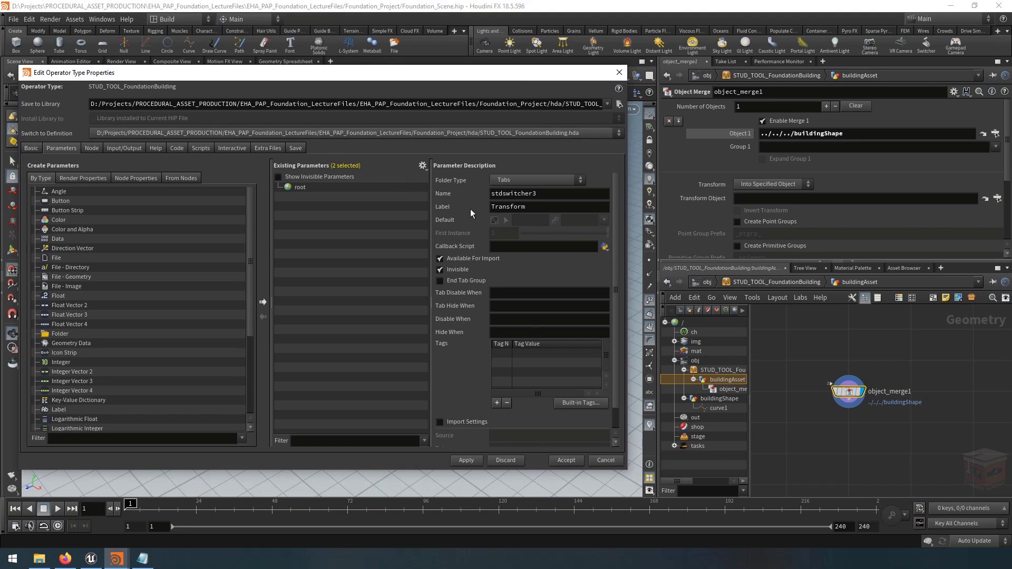
{"action": "double_click", "coordinate": [870, 133]}
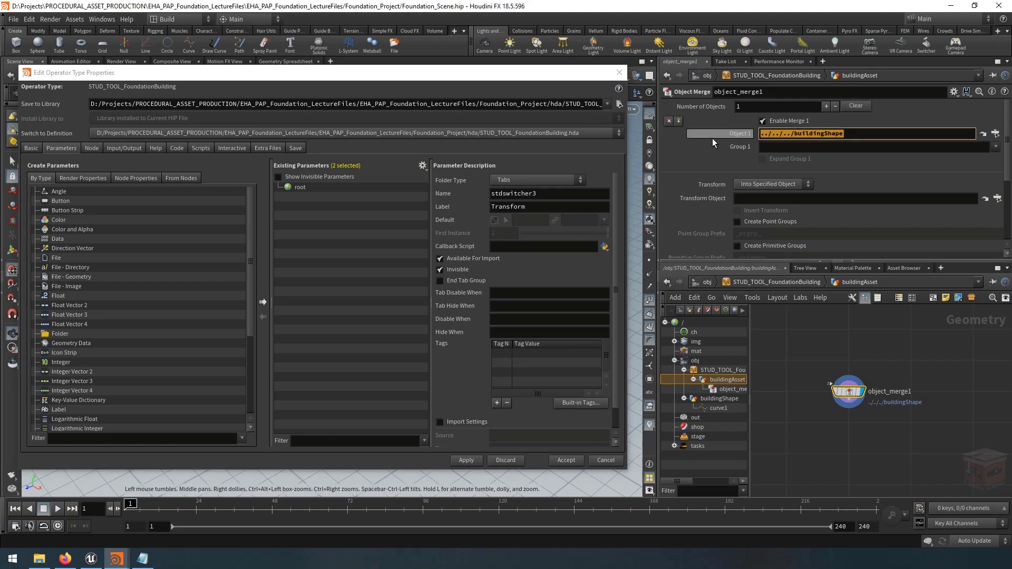
{"action": "left_click_drag", "start_coordinate": [568, 76], "coordinate": [563, 405]}
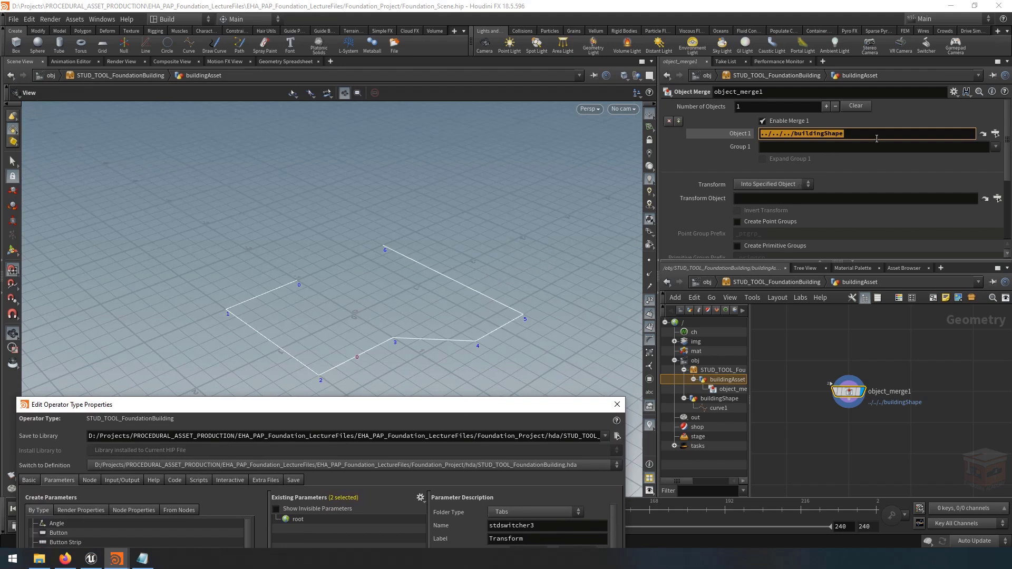
Clear the Object 1 path of the object_merge1 node
{"action": "left_click_drag", "start_coordinate": [878, 136], "coordinate": [766, 135]}
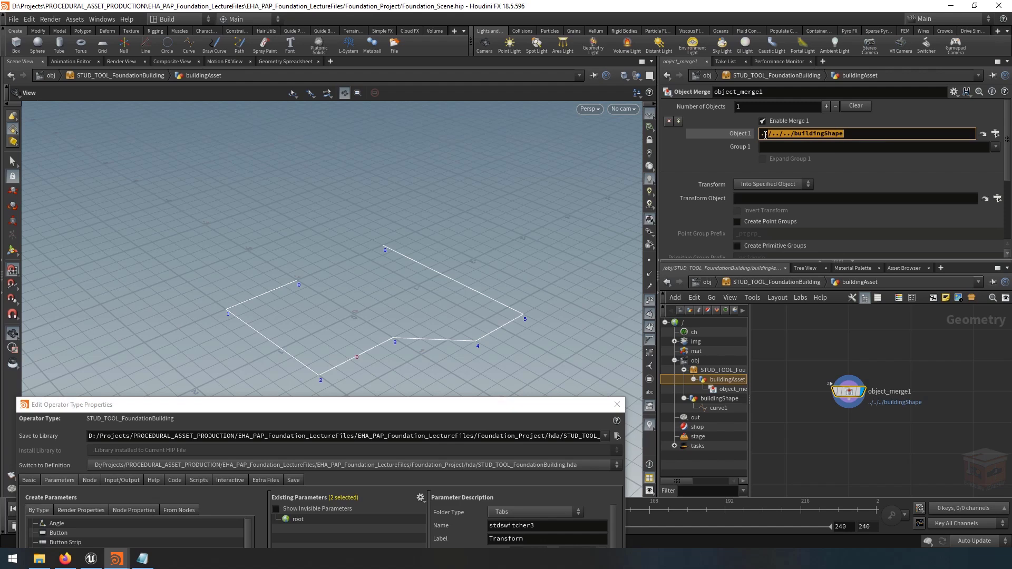
{"action": "key", "text": "BackSpace"}
{"action": "key", "text": "BackSpace"}
{"action": "key", "text": "Return"}
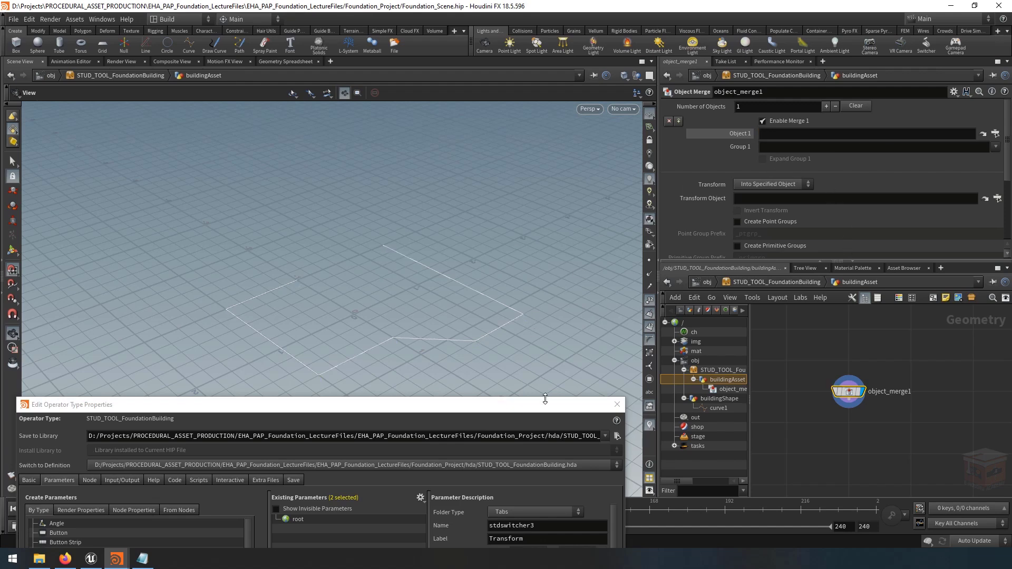
Raise the Type Properties dialog and promote object_merge1's Object 1 parameter into the asset's existing parameters under root
{"action": "left_click_drag", "start_coordinate": [548, 412], "coordinate": [553, 123]}
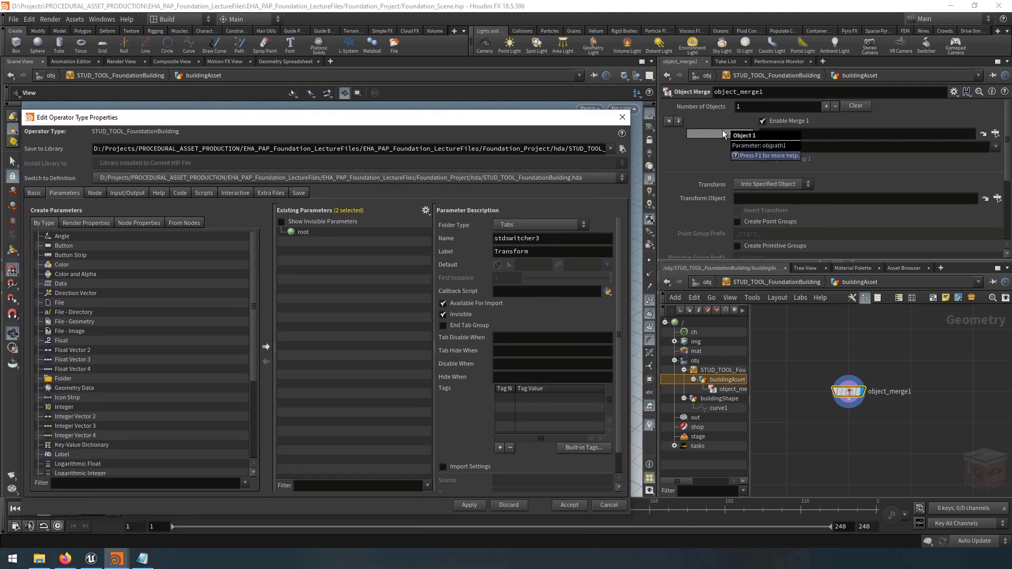
{"action": "left_click_drag", "start_coordinate": [722, 130], "coordinate": [741, 132]}
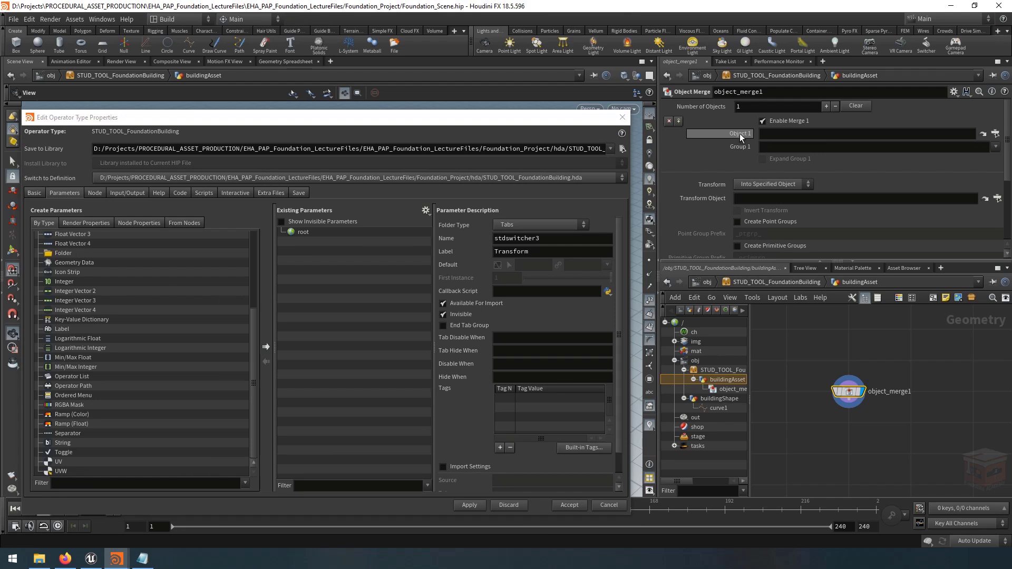
{"action": "left_click_drag", "start_coordinate": [737, 134], "coordinate": [311, 278]}
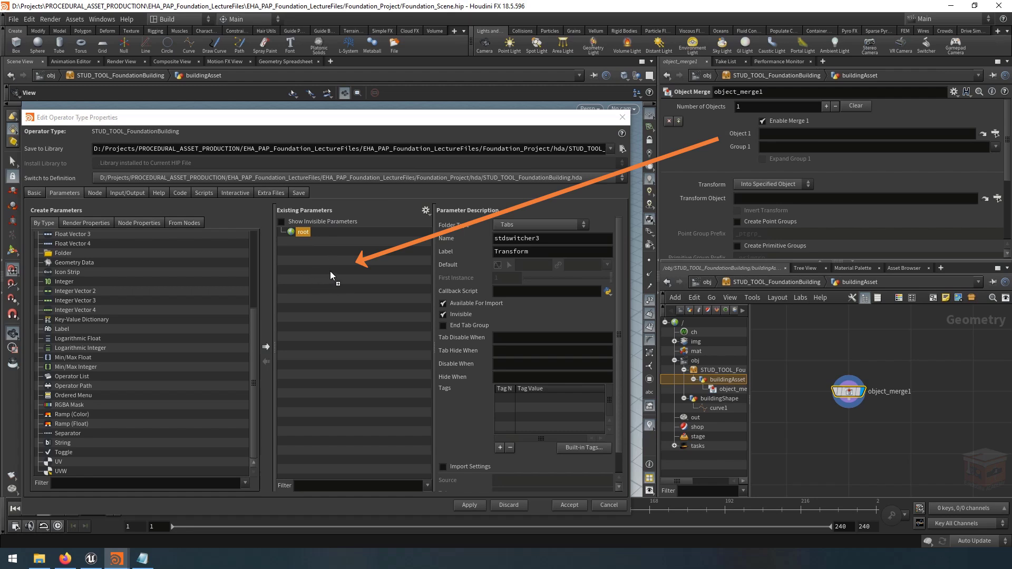
{"action": "left_click_drag", "start_coordinate": [330, 272], "coordinate": [331, 272]}
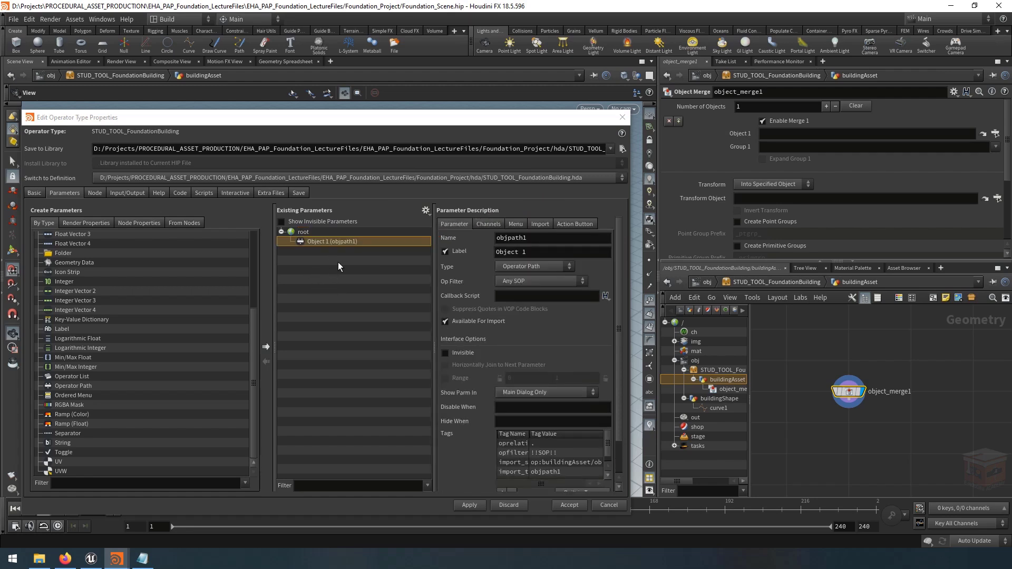
Rename the promoted Object 1 parameter to curveInput_Building and label it Building Input Curve
{"action": "double_click", "coordinate": [548, 239]}
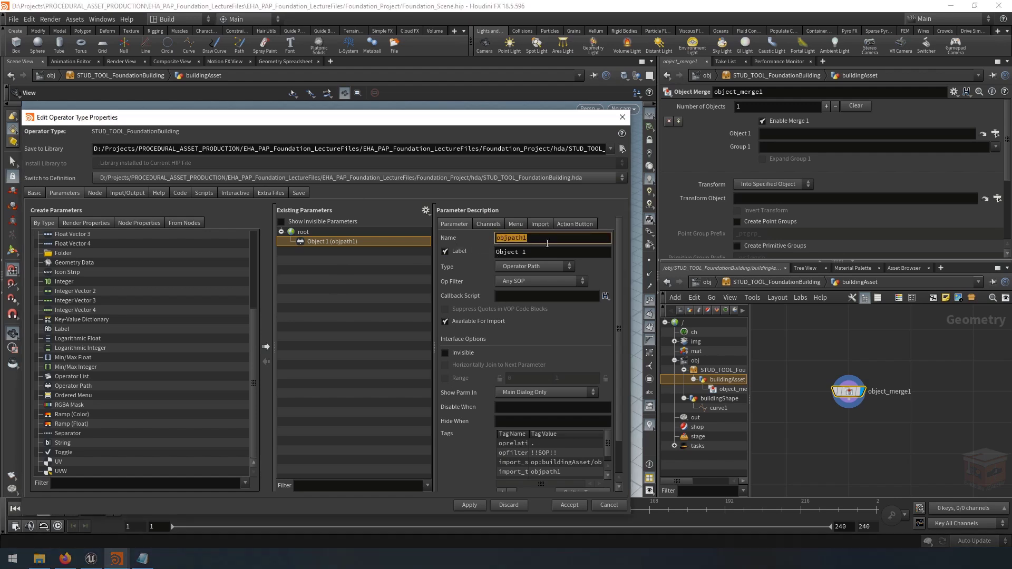
{"action": "type", "text": "cur"}
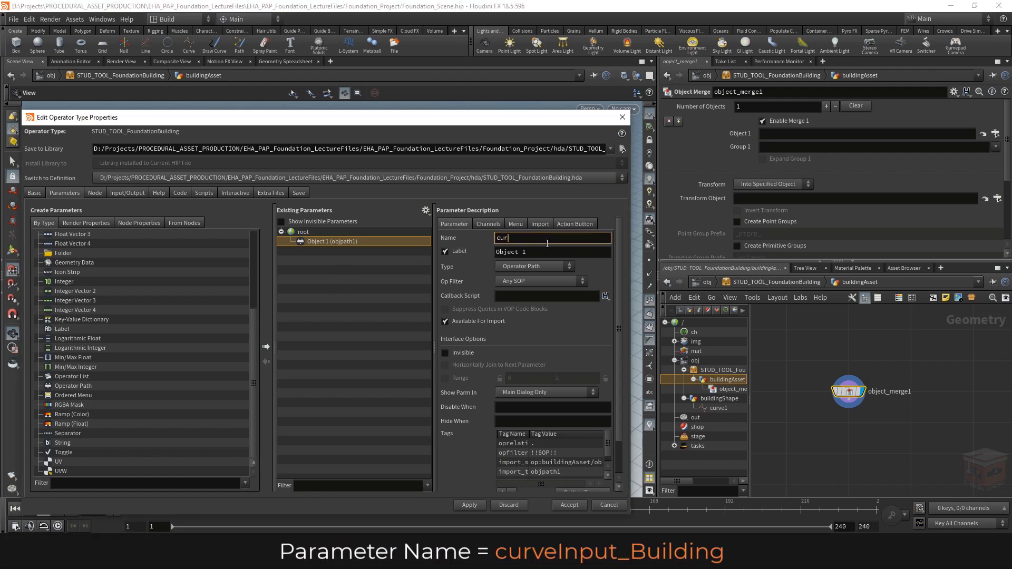
{"action": "type", "text": "veInput_Building"}
{"action": "key", "text": "Tab"}
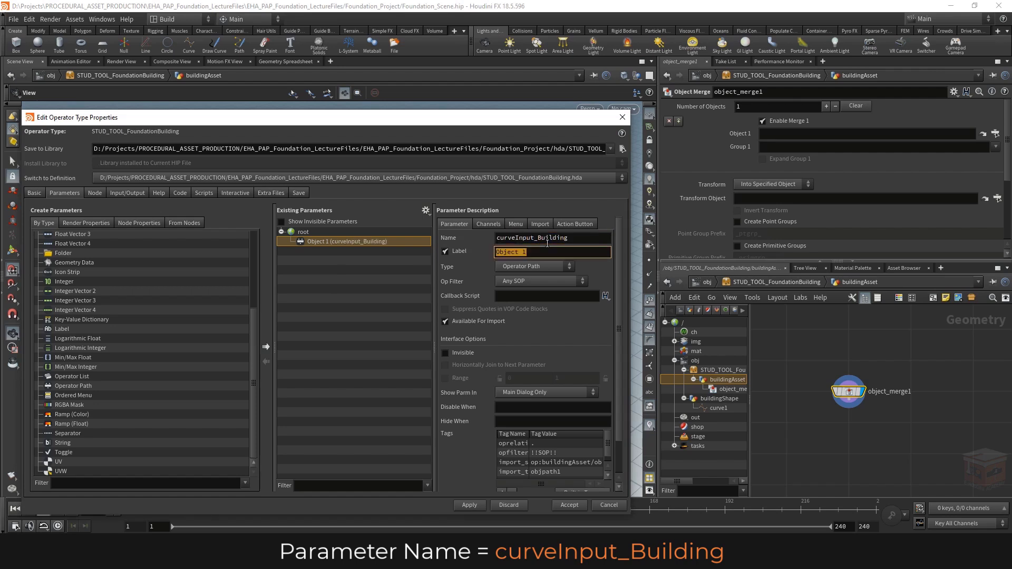
{"action": "type", "text": "Build"}
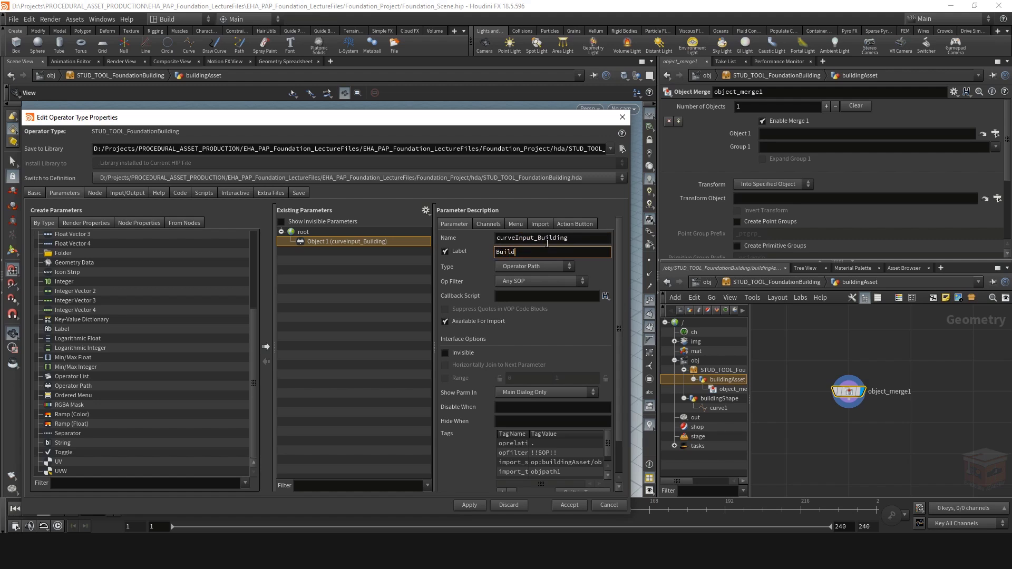
{"action": "type", "text": "ing Input Curve"}
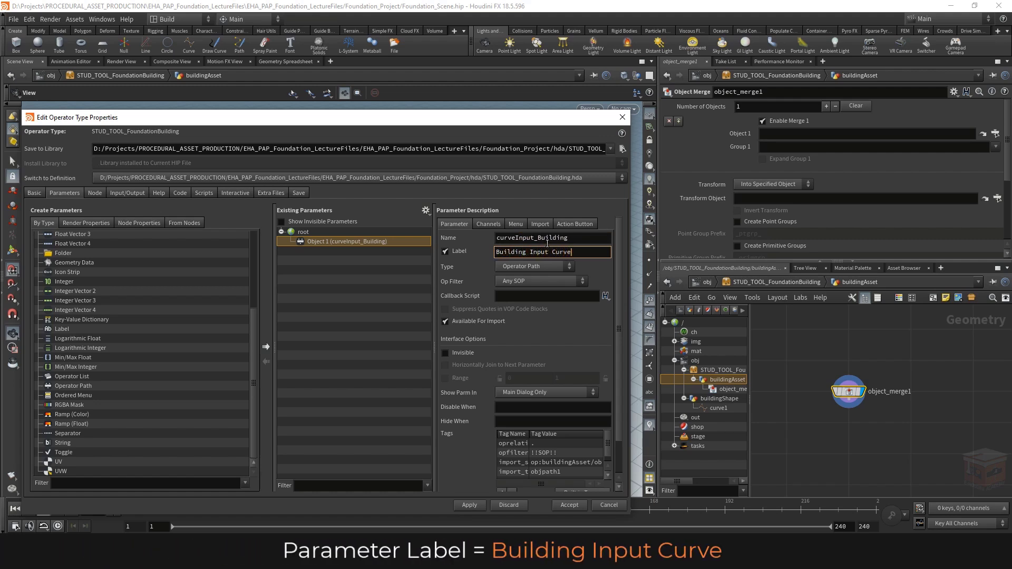
{"action": "key", "text": "Return"}
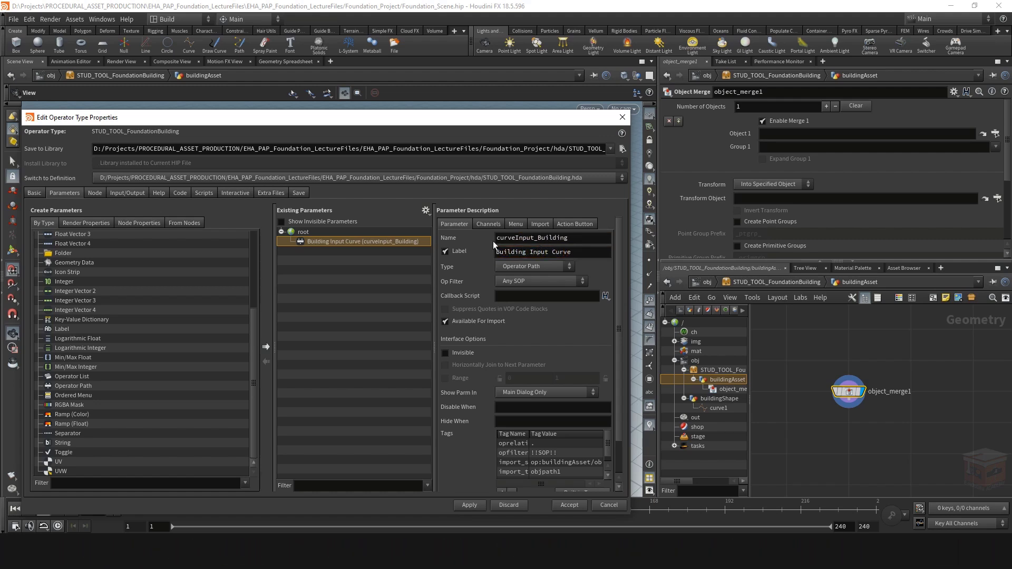
{"action": "left_click_drag", "start_coordinate": [515, 238], "coordinate": [496, 238]}
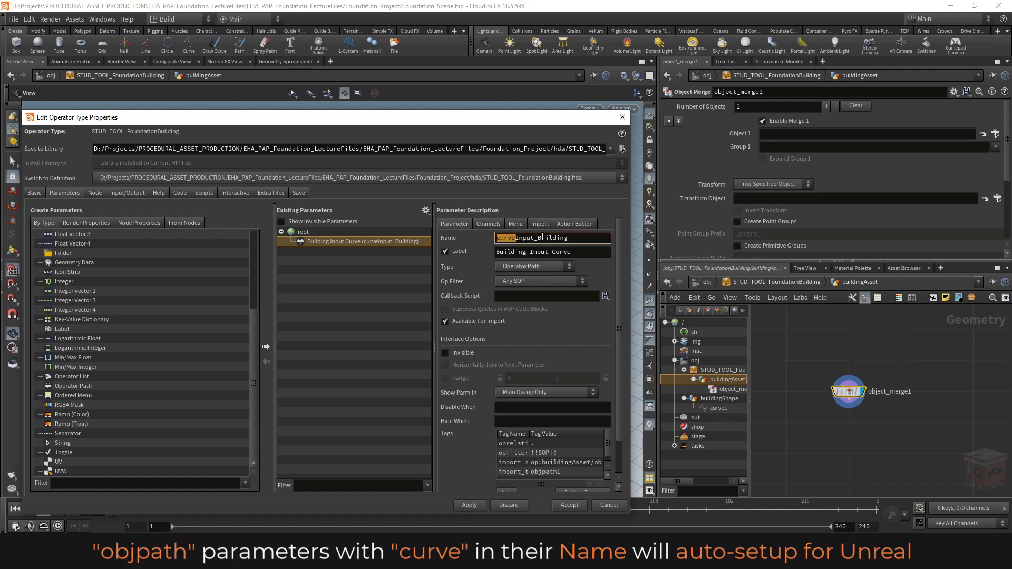
{"action": "double_click", "coordinate": [581, 238]}
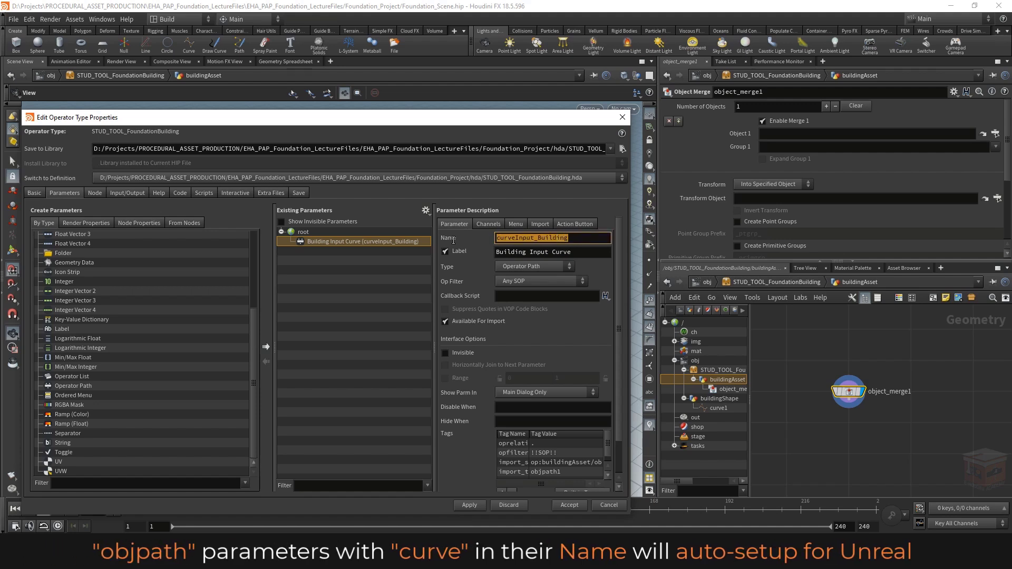
{"action": "left_click", "coordinate": [581, 239]}
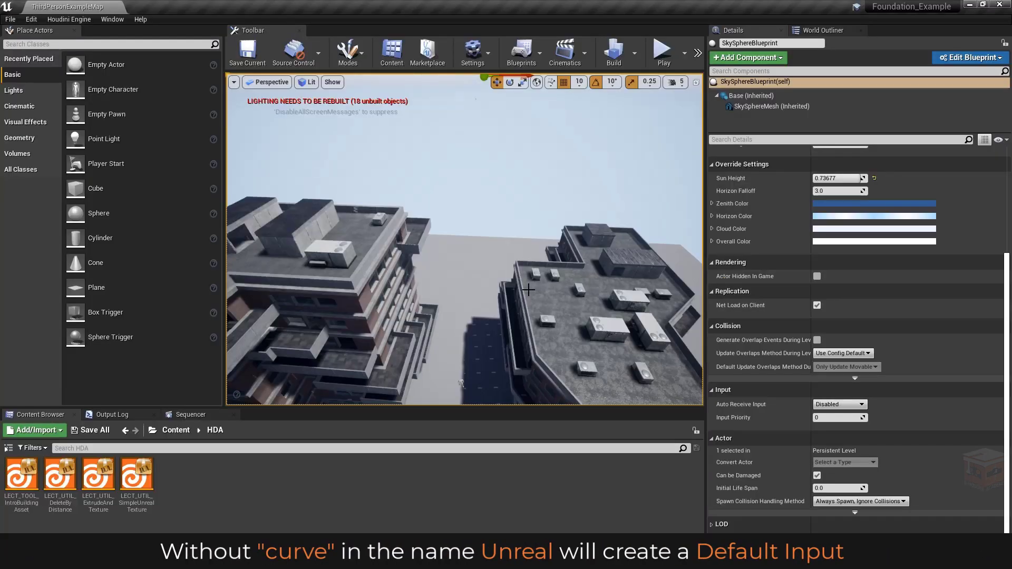
Switch to the Foundation_Example project in Unreal and turn off Game View in the level viewport
{"action": "right_click_drag", "start_coordinate": [506, 268], "coordinate": [477, 267]}
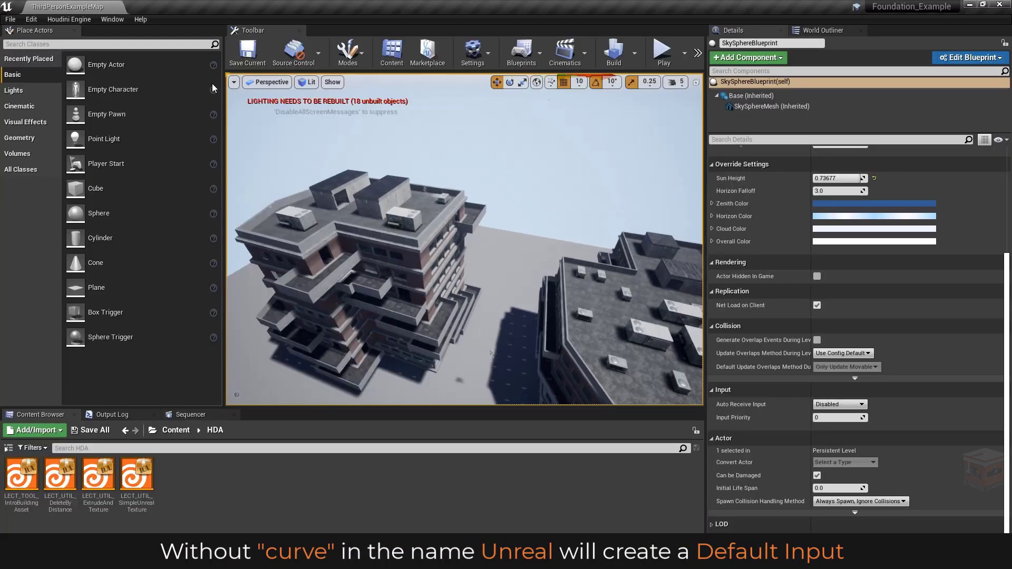
{"action": "left_click", "coordinate": [235, 82]}
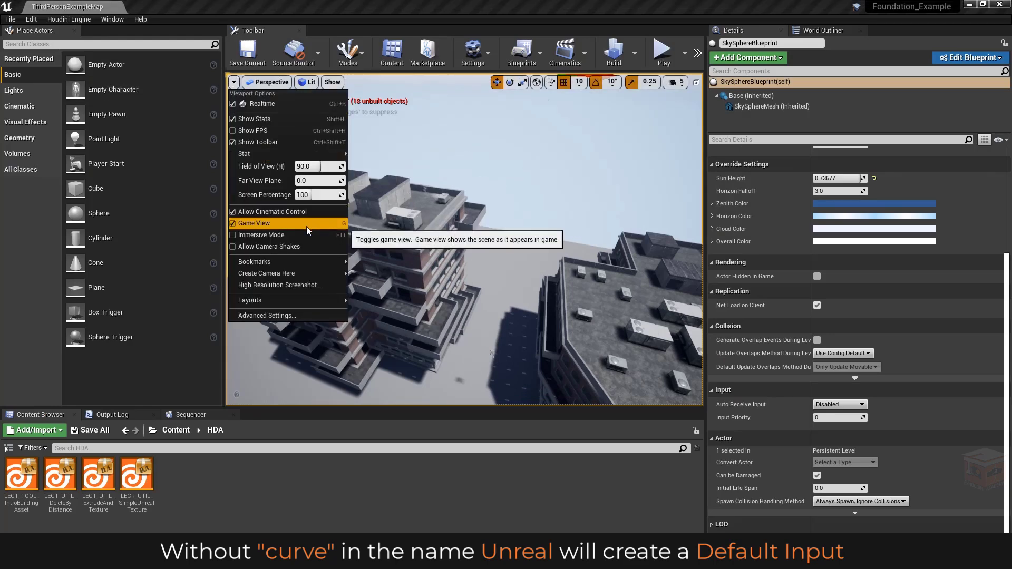
{"action": "left_click", "coordinate": [255, 223]}
Select the existing LECT_TOOL_IntroBuildingAsset2 building and examine the points of its footprint curve at ground level
{"action": "left_click", "coordinate": [420, 233]}
{"action": "key", "text": "w"}
{"action": "right_click_drag", "start_coordinate": [544, 152], "coordinate": [591, 237]}
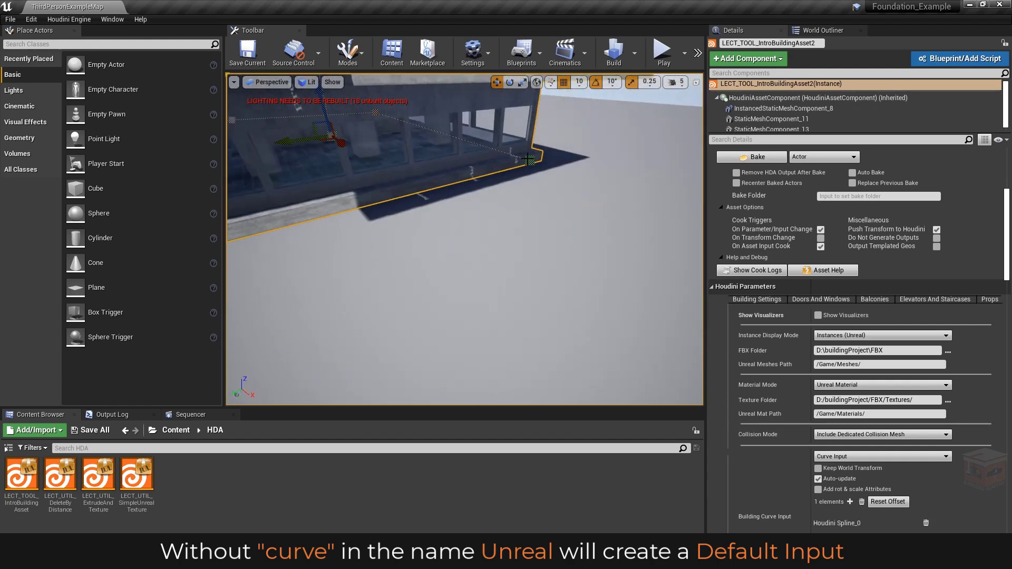
{"action": "left_click", "coordinate": [525, 157]}
{"action": "right_click_drag", "start_coordinate": [543, 184], "coordinate": [501, 187]}
{"action": "key", "text": "s"}
{"action": "right_click_drag", "start_coordinate": [569, 254], "coordinate": [485, 238]}
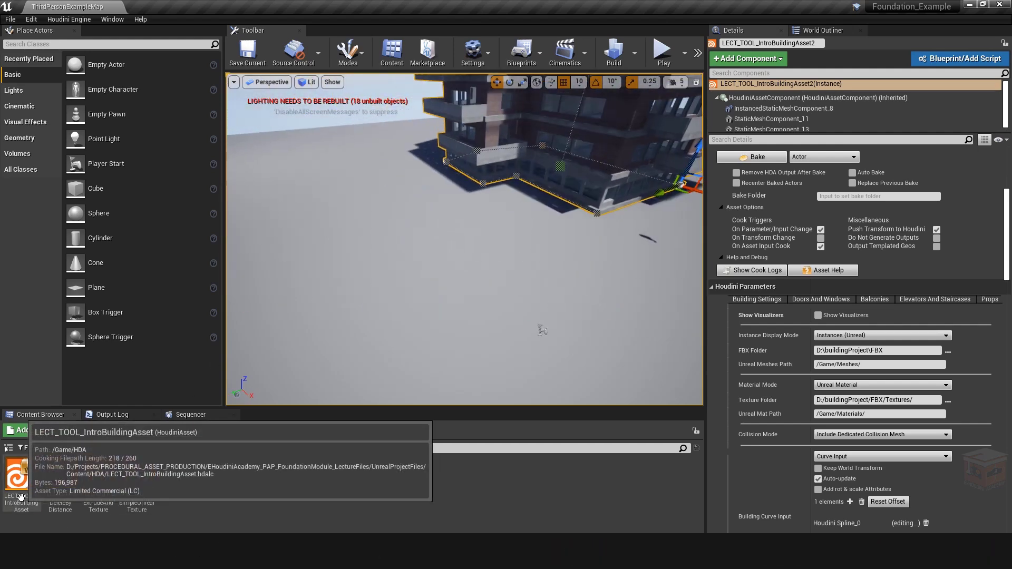
Place a new LECT_TOOL_IntroBuildingAsset instance on the open ground in front of the existing building
{"action": "left_click_drag", "start_coordinate": [21, 477], "coordinate": [374, 270]}
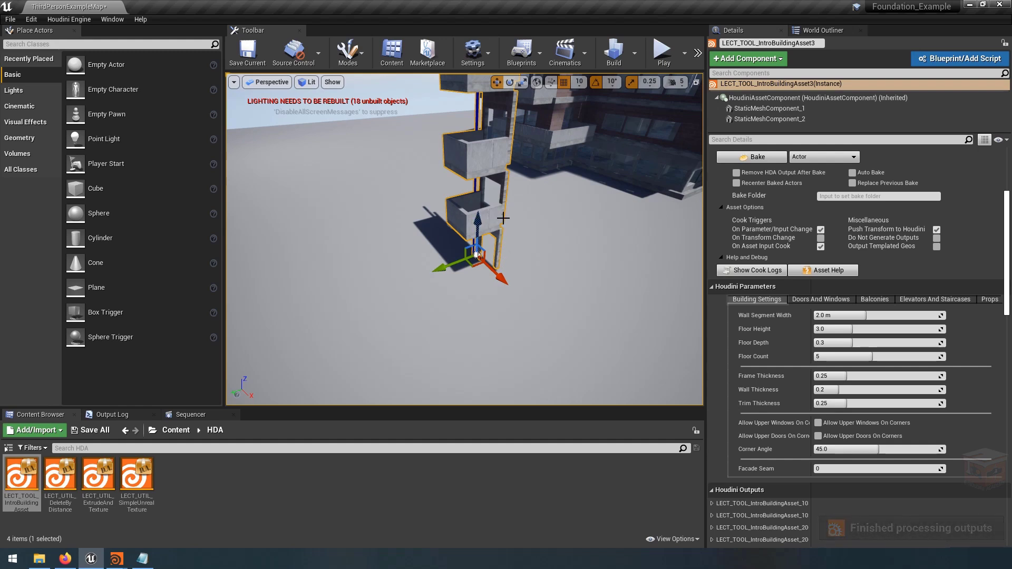
{"action": "key", "text": "w"}
{"action": "mouse_move", "coordinate": [531, 227]}
{"action": "right_mouse_down"}
{"action": "mouse_move", "coordinate": [530, 270]}
{"action": "mouse_move", "coordinate": [526, 226]}
{"action": "right_mouse_up"}
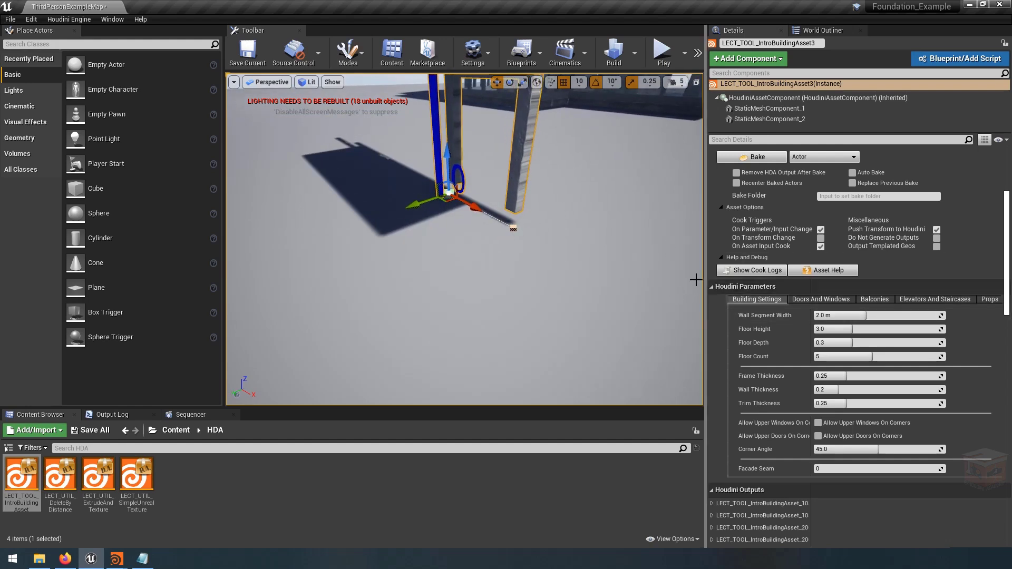
Widen the Details panel and examine the Building Curve Input among the new asset's Setup parameters
{"action": "left_click_drag", "start_coordinate": [700, 276], "coordinate": [485, 276]}
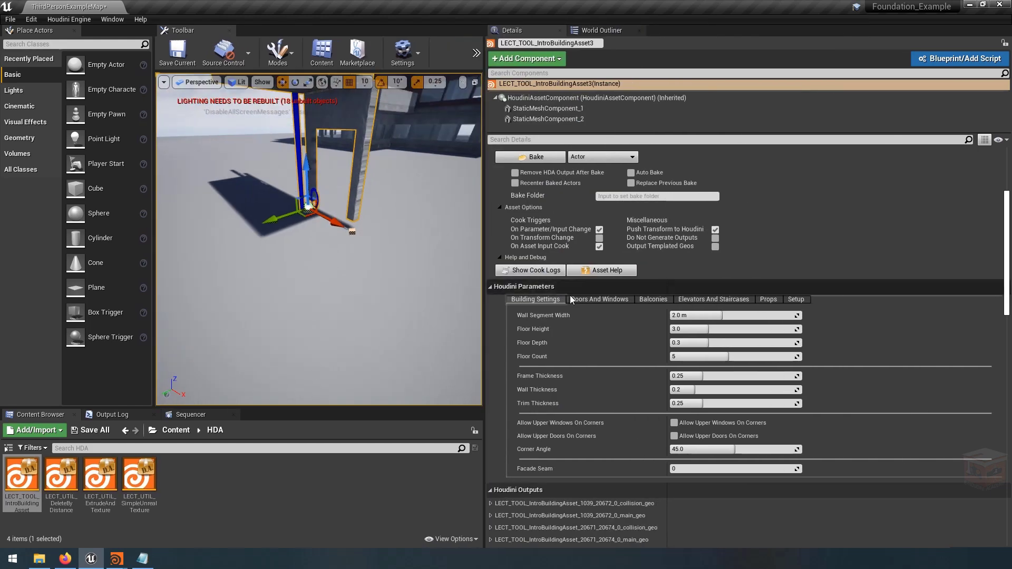
{"action": "left_click", "coordinate": [798, 302]}
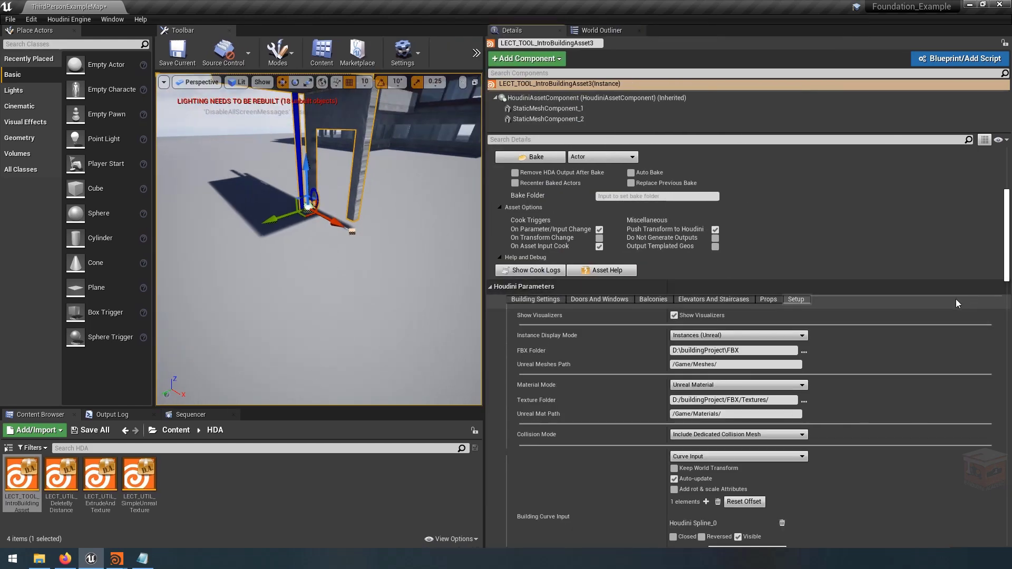
{"action": "scroll", "coordinate": [903, 303], "scroll_direction": "down", "scroll_amount": 10}
{"action": "scroll", "coordinate": [889, 312], "scroll_direction": "up", "scroll_amount": 4}
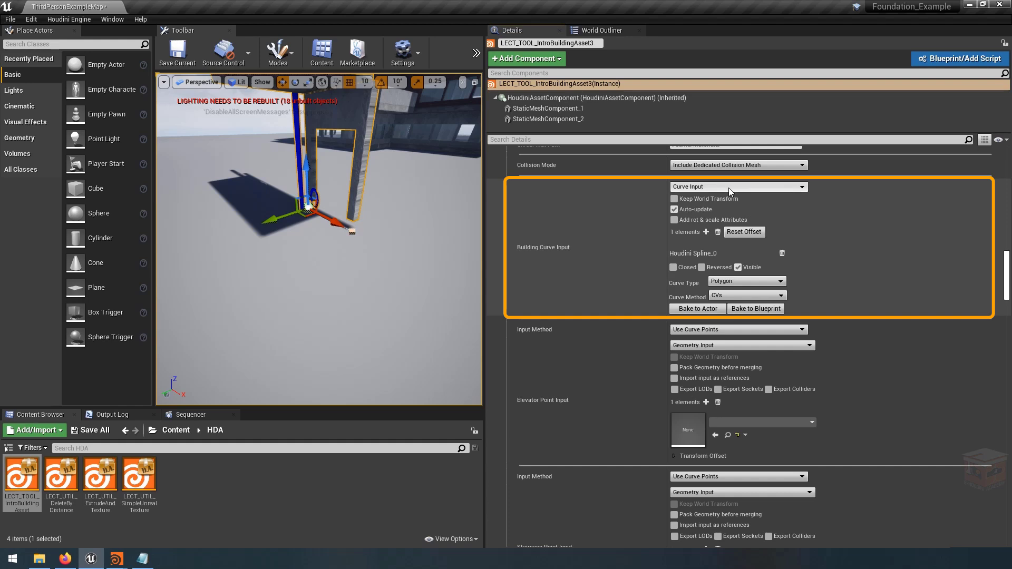
{"action": "mouse_move", "coordinate": [390, 314]}
{"action": "right_mouse_down"}
{"action": "mouse_move", "coordinate": [384, 281]}
{"action": "mouse_move", "coordinate": [371, 305]}
{"action": "right_mouse_up"}
{"action": "key", "text": "s"}
{"action": "key", "text": "s"}
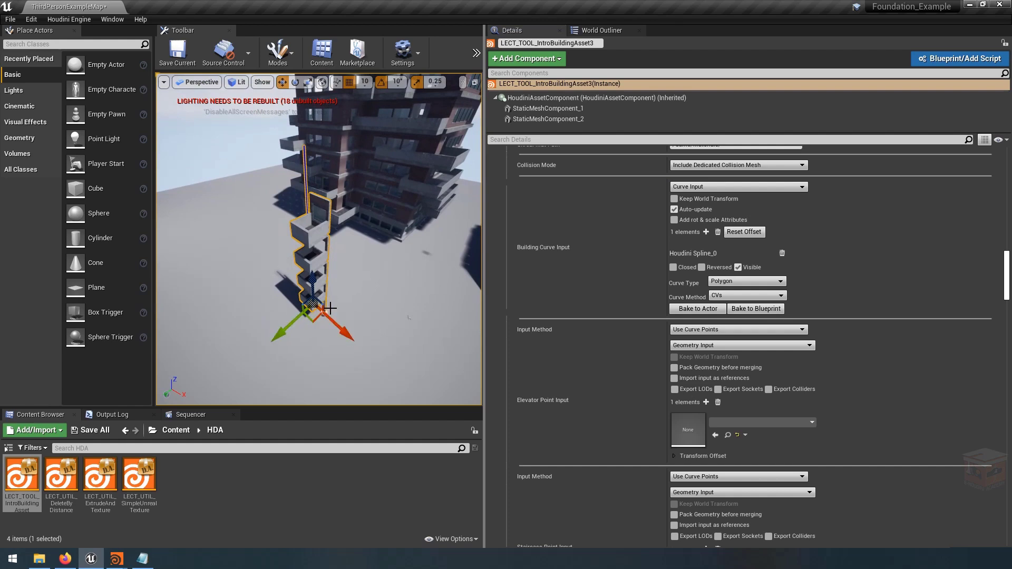
Switch back to Houdini and add a Folder to the existing parameters, with Building Input Curve nested inside it
{"action": "mouse_move", "coordinate": [116, 560]}
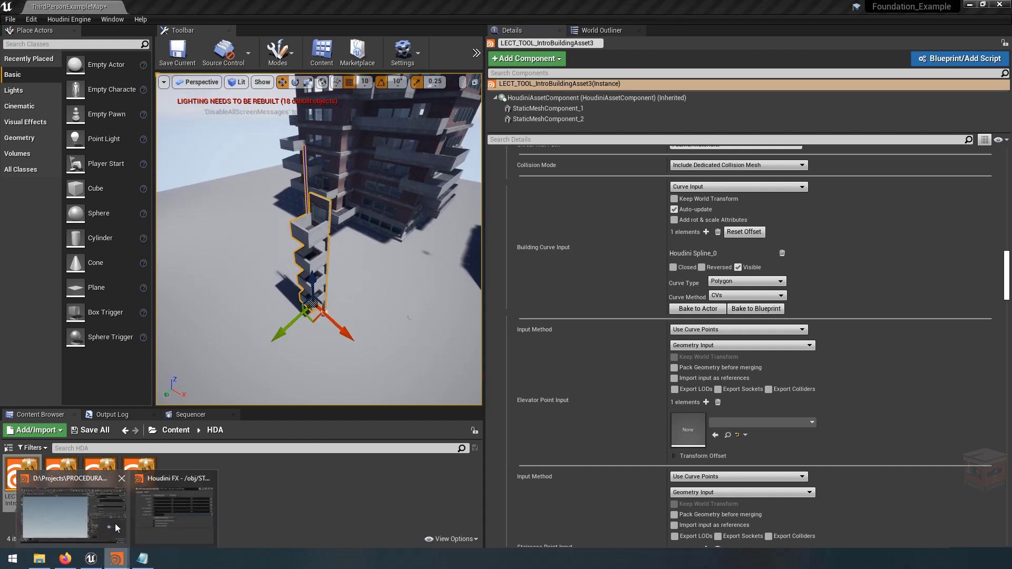
{"action": "left_click", "coordinate": [115, 523]}
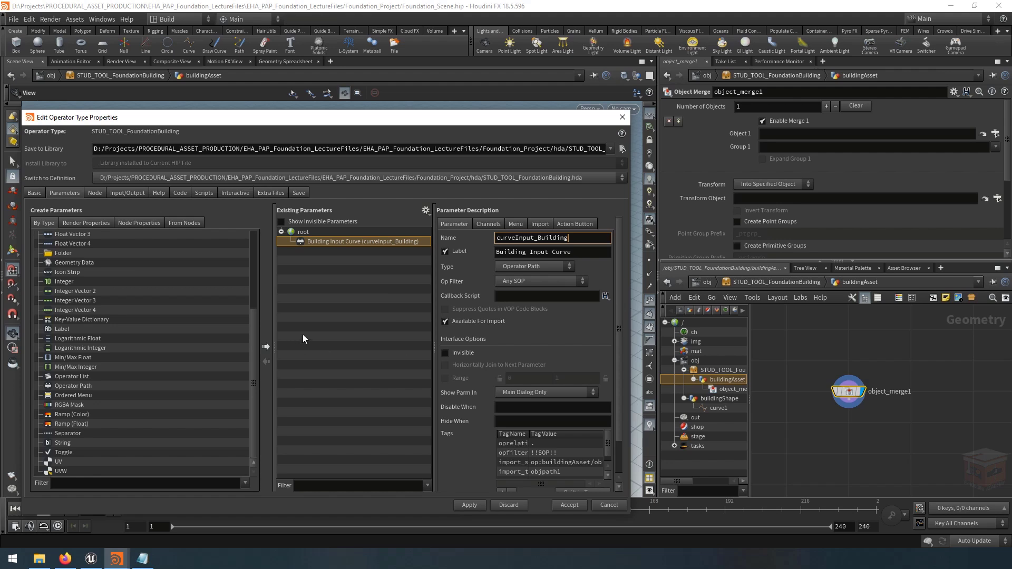
{"action": "left_click", "coordinate": [67, 253]}
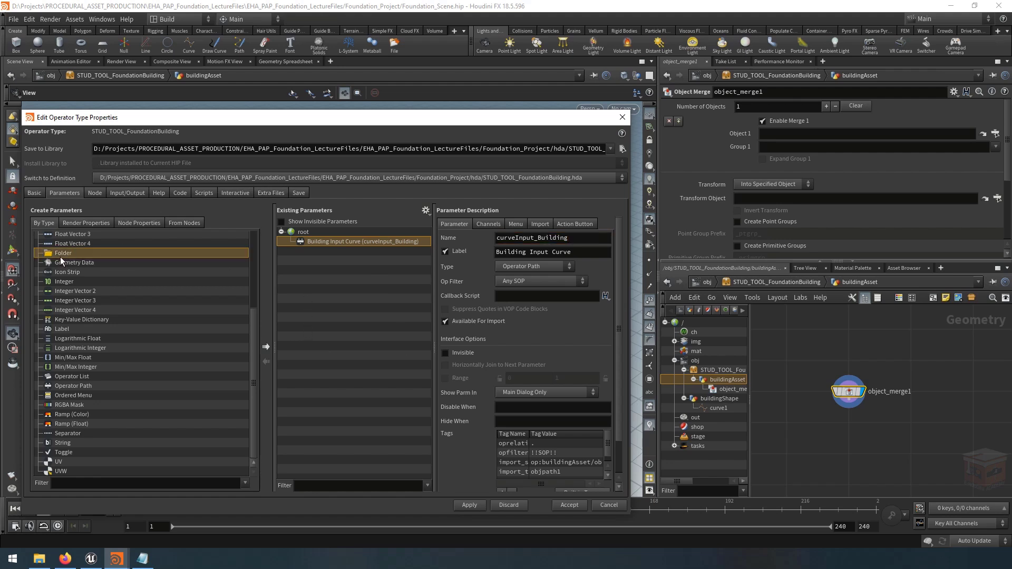
{"action": "left_click_drag", "start_coordinate": [59, 254], "coordinate": [323, 243]}
{"action": "left_click", "coordinate": [327, 252]}
{"action": "left_click", "coordinate": [323, 242]}
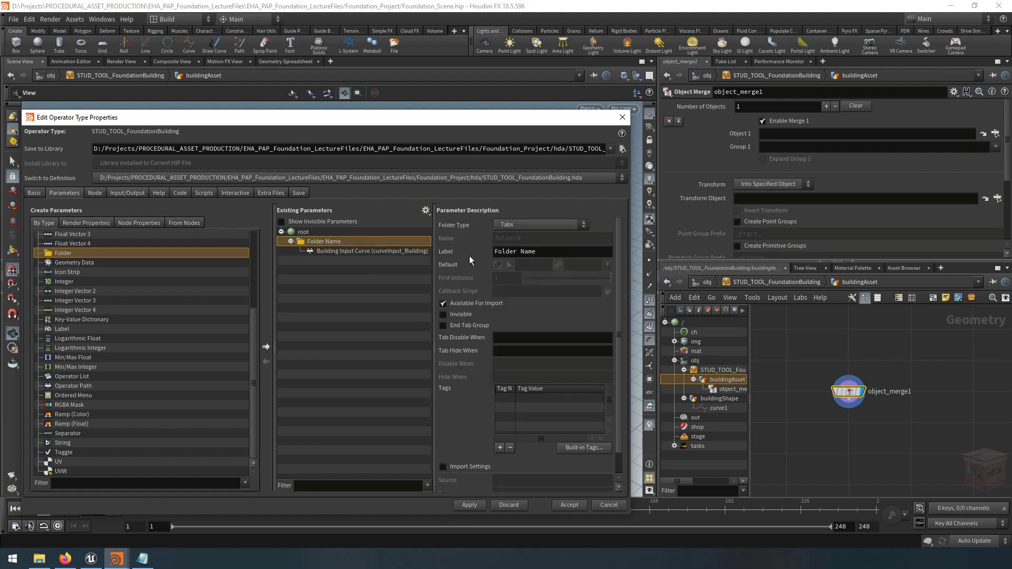
Label the new folder Setup, apply the parameter changes and close the Type Properties dialog
{"action": "left_click_drag", "start_coordinate": [557, 252], "coordinate": [387, 252]}
{"action": "type", "text": "Seu"}
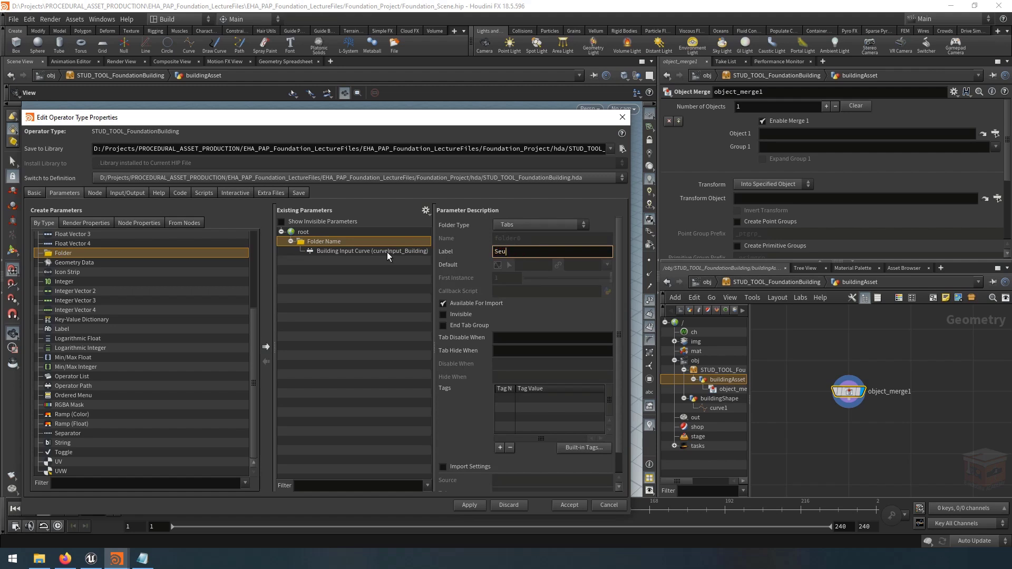
{"action": "key", "text": "BackSpace"}
{"action": "type", "text": "tup"}
{"action": "key", "text": "Return"}
{"action": "left_click", "coordinate": [469, 505]}
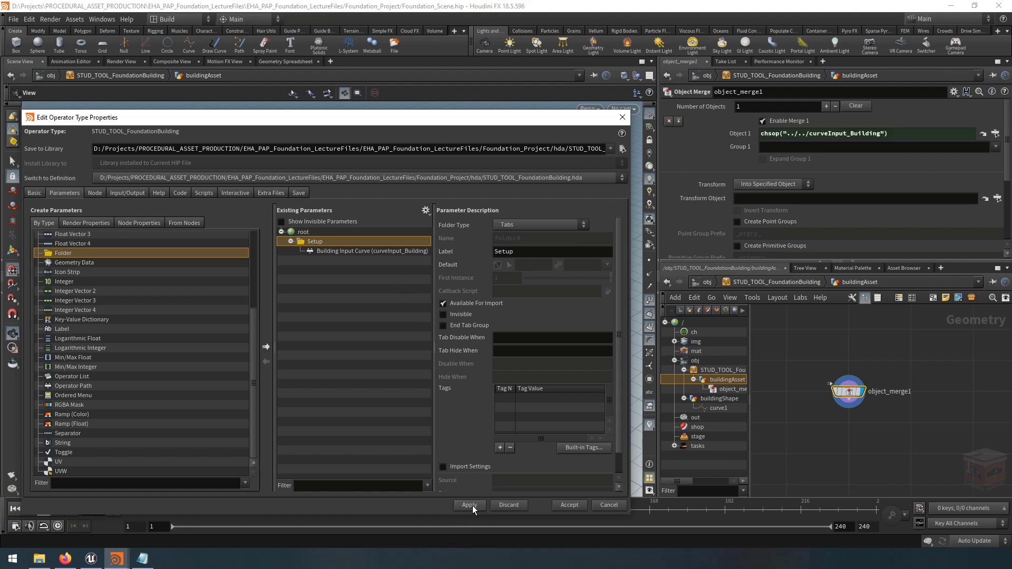
{"action": "left_click", "coordinate": [622, 119]}
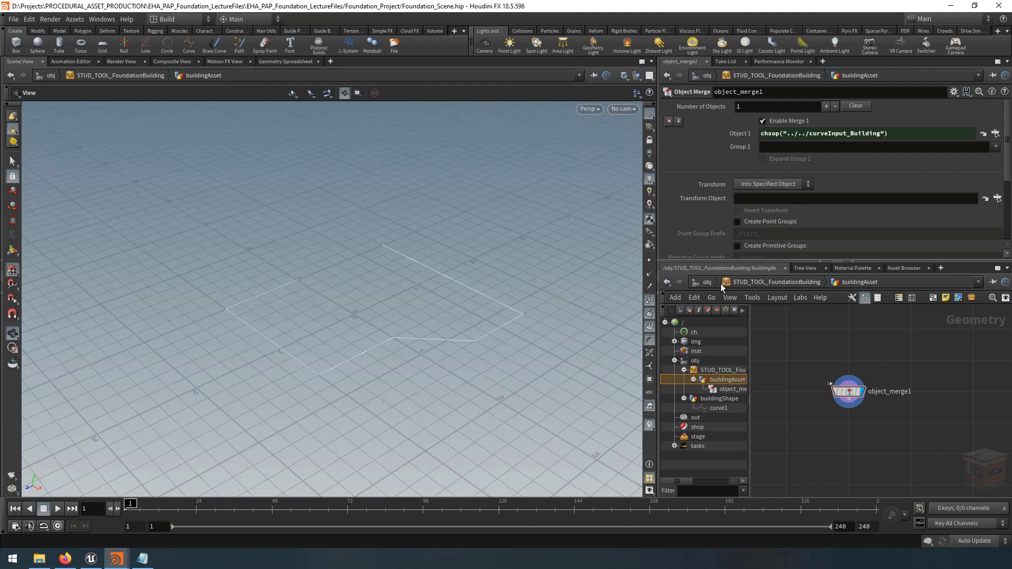
Return to the obj level to view the tool's Setup parameters and compare them with the Building Curve Input in Unreal
{"action": "left_click", "coordinate": [705, 281]}
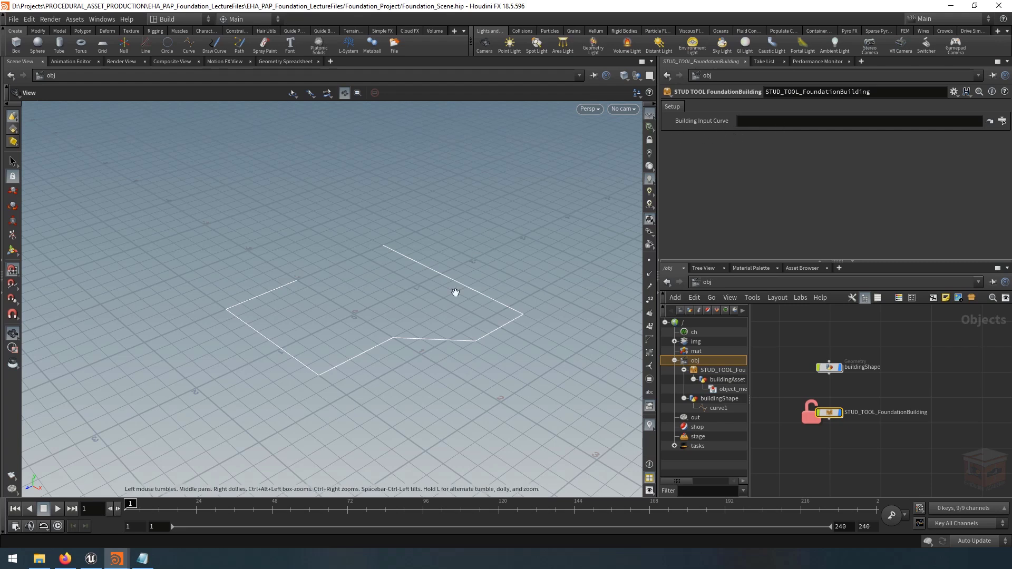
{"action": "left_click", "coordinate": [92, 560]}
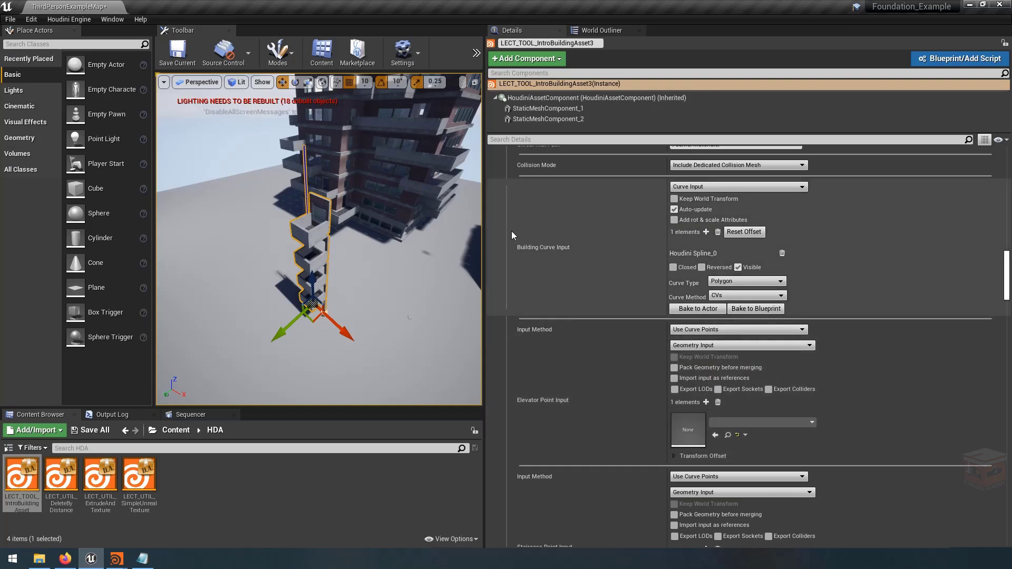
{"action": "left_click", "coordinate": [117, 560]}
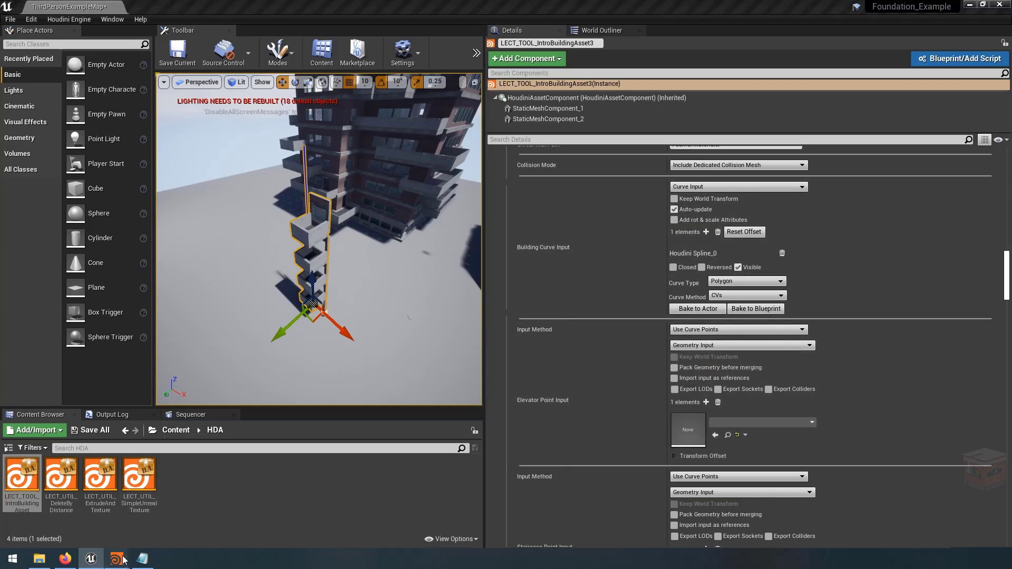
Switch back to Houdini and set the tool's Building Input Curve to curve1 inside buildingShape
{"action": "left_click", "coordinate": [126, 514]}
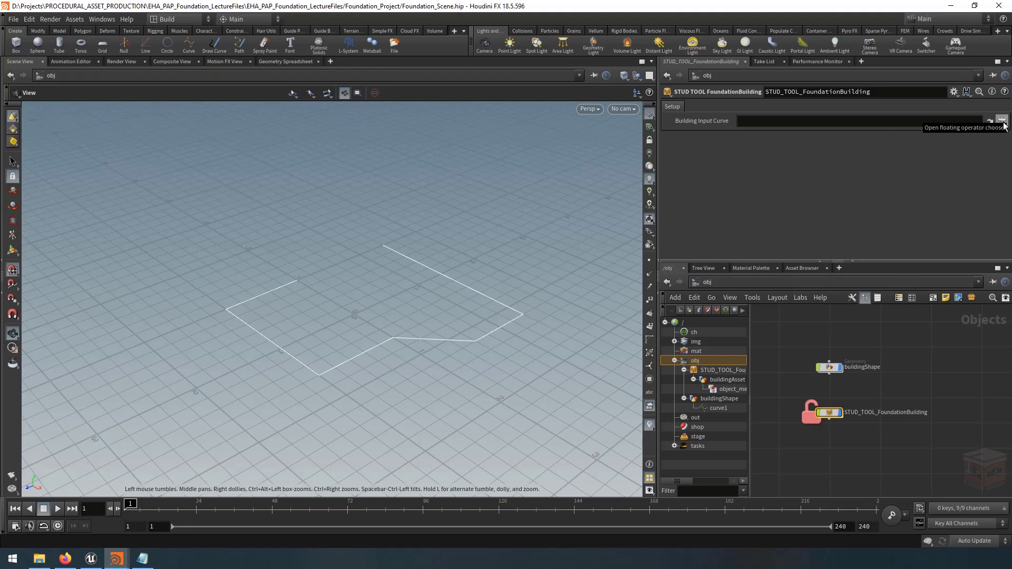
{"action": "mouse_move", "coordinate": [850, 356]}
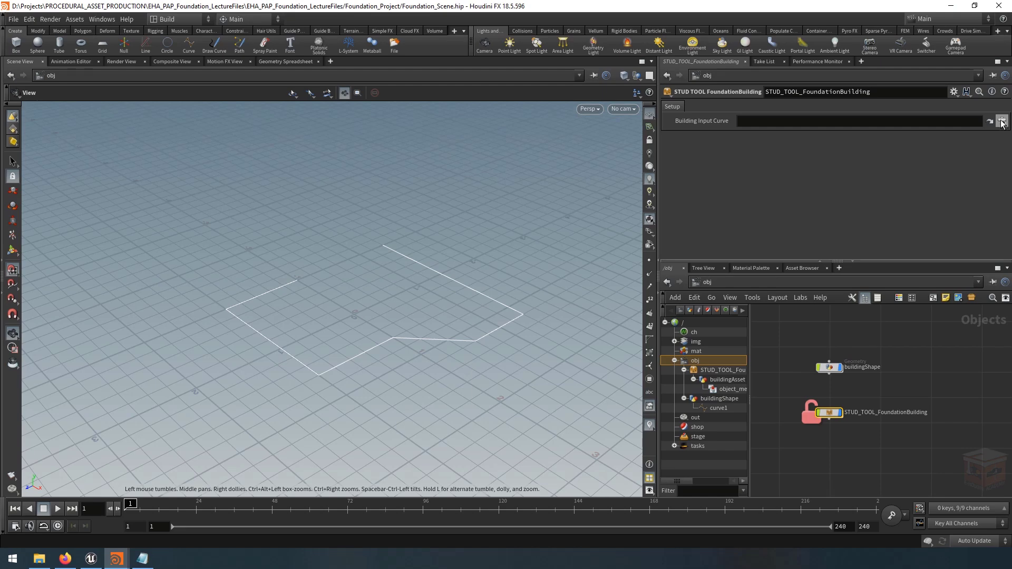
{"action": "left_click", "coordinate": [1001, 123]}
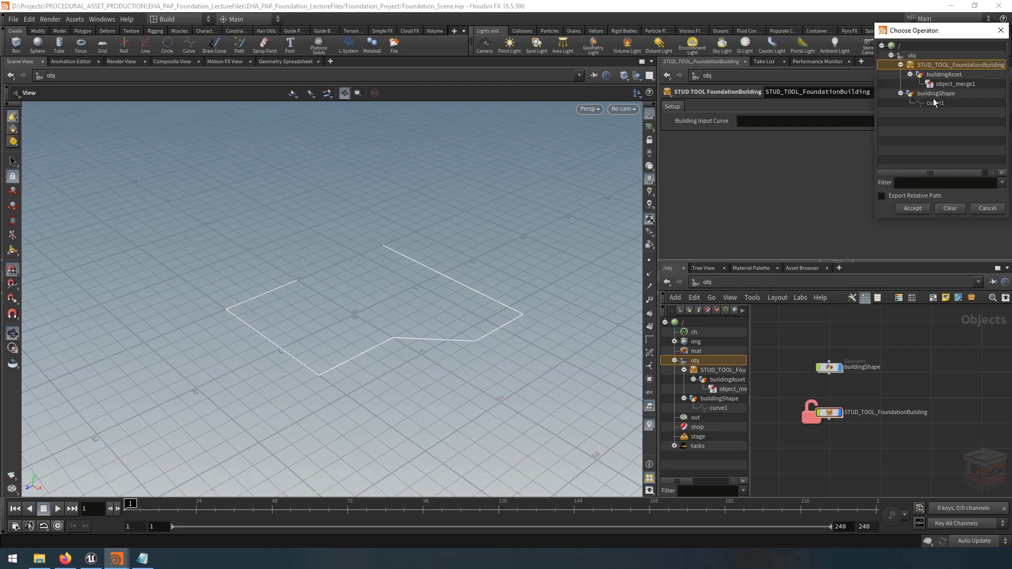
{"action": "left_click", "coordinate": [933, 102]}
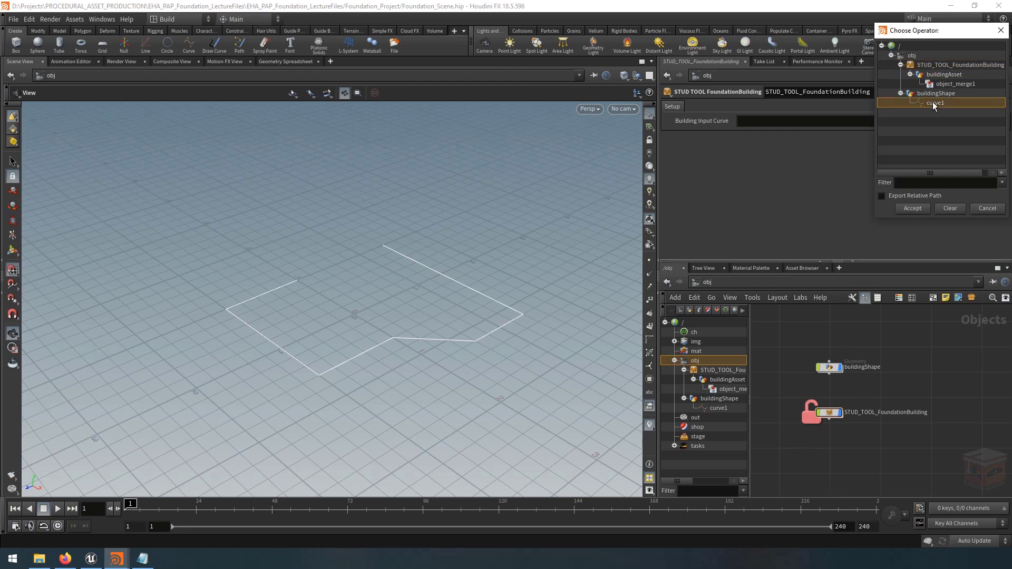
{"action": "left_click", "coordinate": [920, 210]}
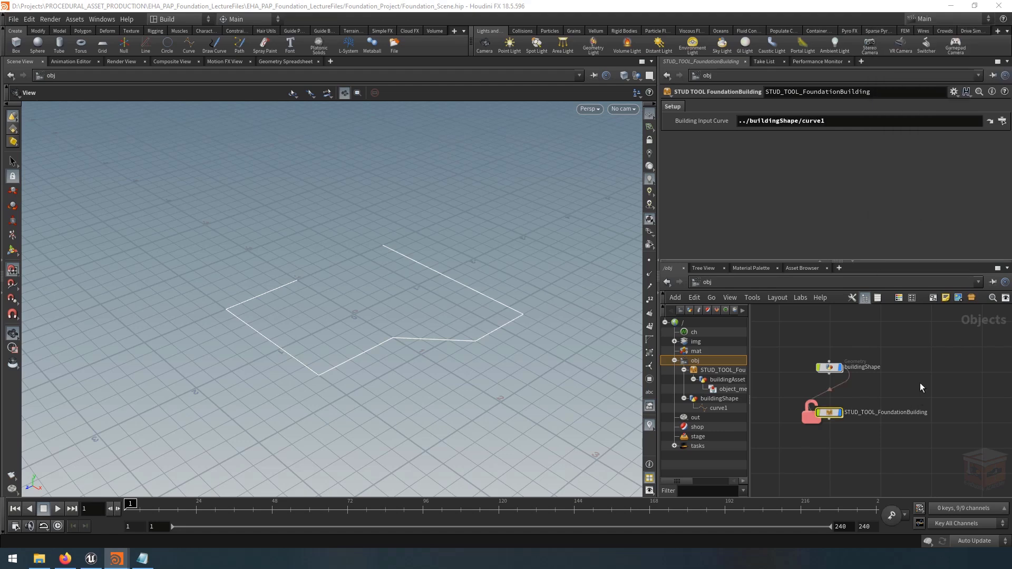
Go inside STUD_TOOL_FoundationBuilding and into its buildingAsset network, where the Object Merge node sits
{"action": "double_click", "coordinate": [830, 413]}
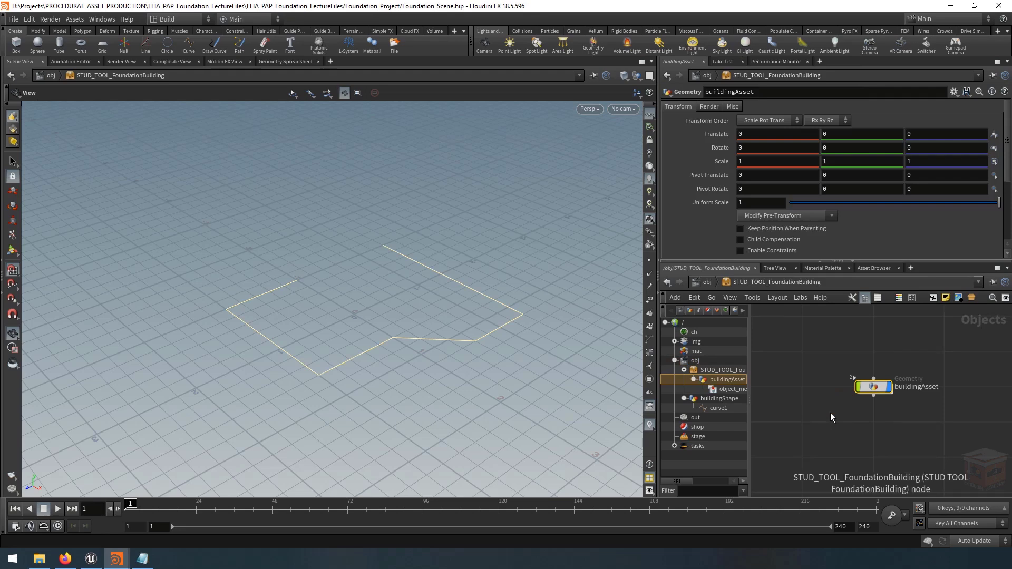
{"action": "double_click", "coordinate": [882, 390]}
{"action": "scroll", "coordinate": [922, 412], "scroll_direction": "down", "scroll_amount": 3}
{"action": "middle_click_drag", "start_coordinate": [928, 417], "coordinate": [932, 396]}
{"action": "left_click", "coordinate": [933, 399]}
{"action": "scroll", "coordinate": [933, 399], "scroll_direction": "down", "scroll_amount": 1}
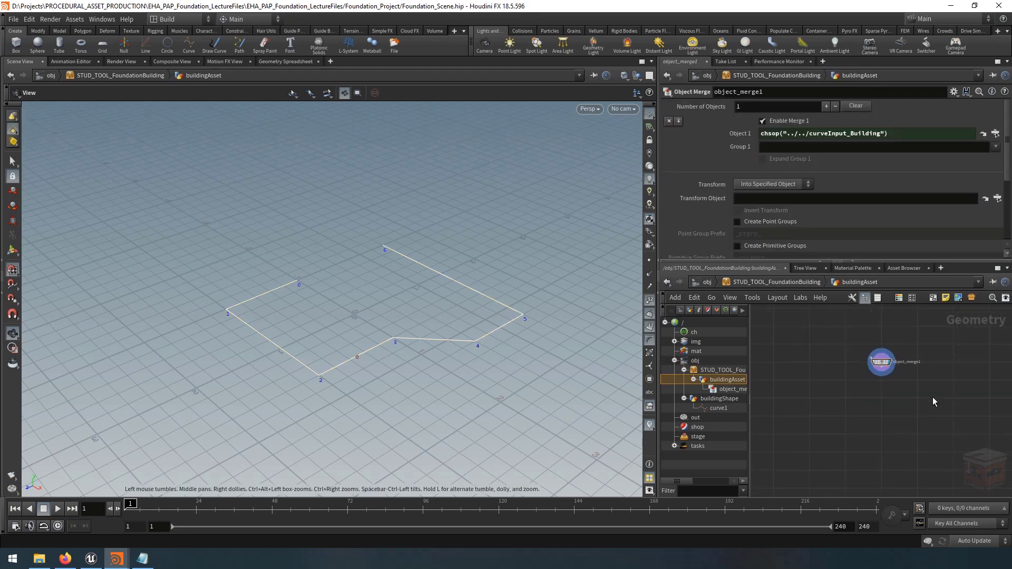
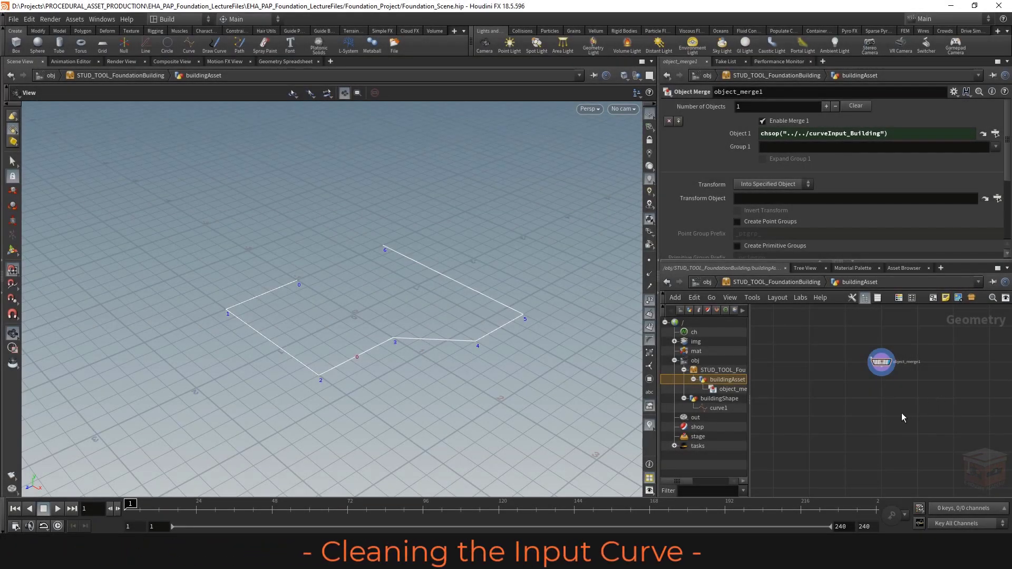
Switch to the RecordingLayout desktop and move the object_merge1 node higher in the network
{"action": "middle_click_drag", "start_coordinate": [878, 409], "coordinate": [846, 402]}
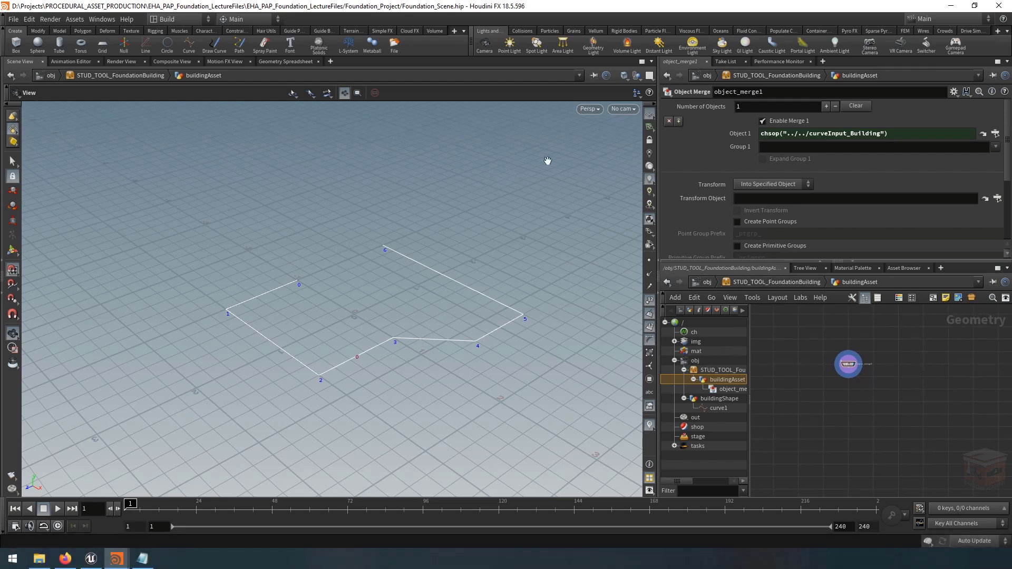
{"action": "left_click", "coordinate": [178, 21]}
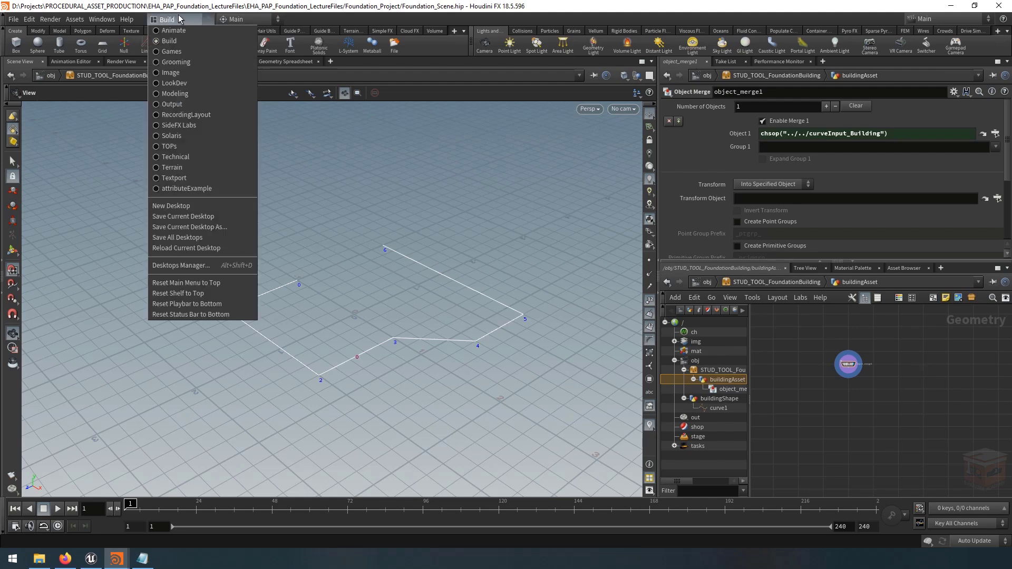
{"action": "left_click", "coordinate": [189, 114]}
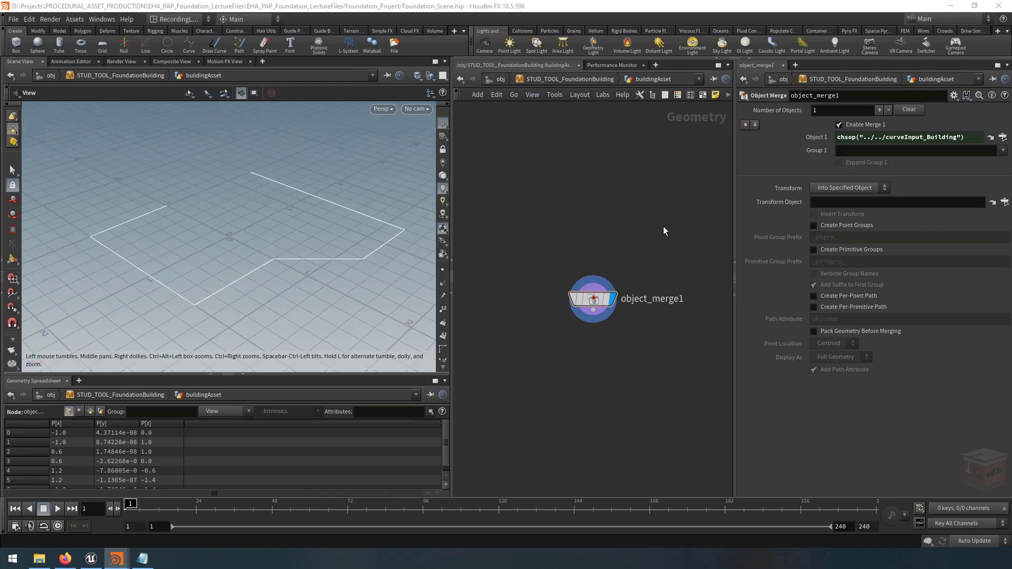
{"action": "left_click_drag", "start_coordinate": [639, 249], "coordinate": [548, 334]}
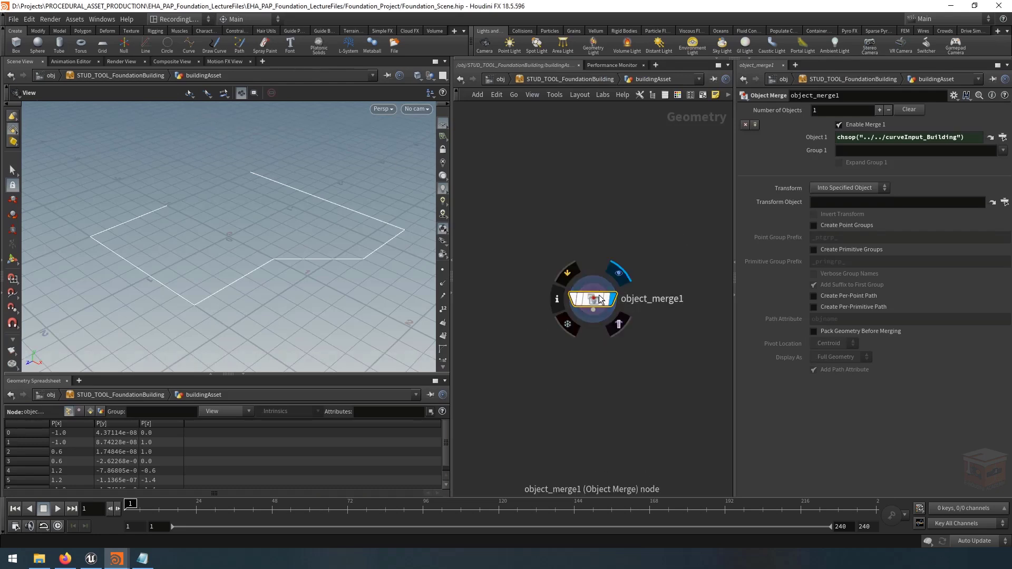
{"action": "mouse_move", "coordinate": [592, 301]}
{"action": "left_mouse_down"}
{"action": "mouse_move", "coordinate": [578, 194]}
{"action": "mouse_move", "coordinate": [559, 166]}
{"action": "left_mouse_up"}
{"action": "scroll", "coordinate": [592, 242], "scroll_direction": "down", "scroll_amount": 5}
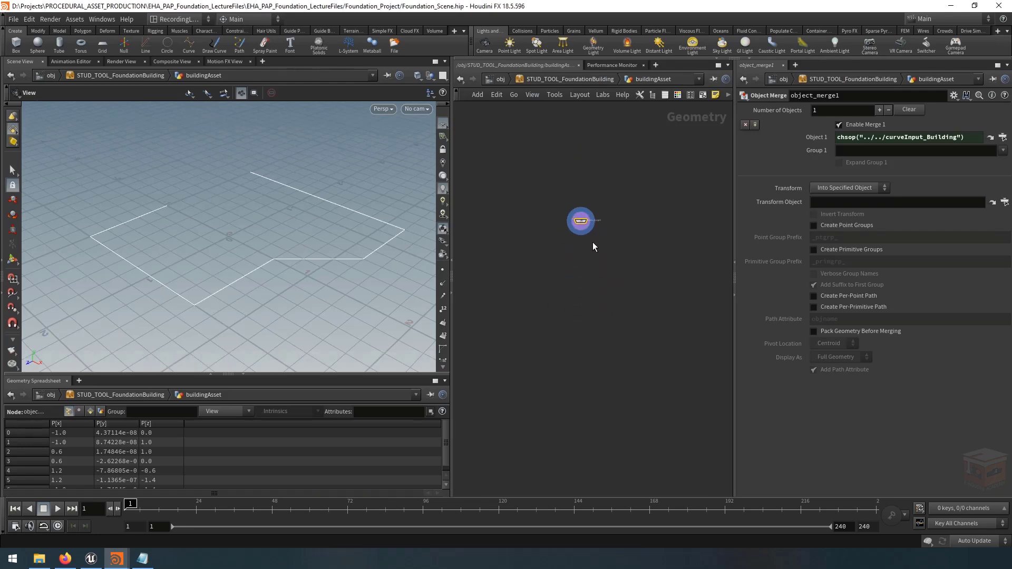
{"action": "mouse_move", "coordinate": [594, 244]}
{"action": "middle_mouse_down"}
{"action": "mouse_move", "coordinate": [609, 243]}
{"action": "mouse_move", "coordinate": [600, 238]}
{"action": "middle_mouse_up"}
{"action": "scroll", "coordinate": [600, 240], "scroll_direction": "up", "scroll_amount": 2}
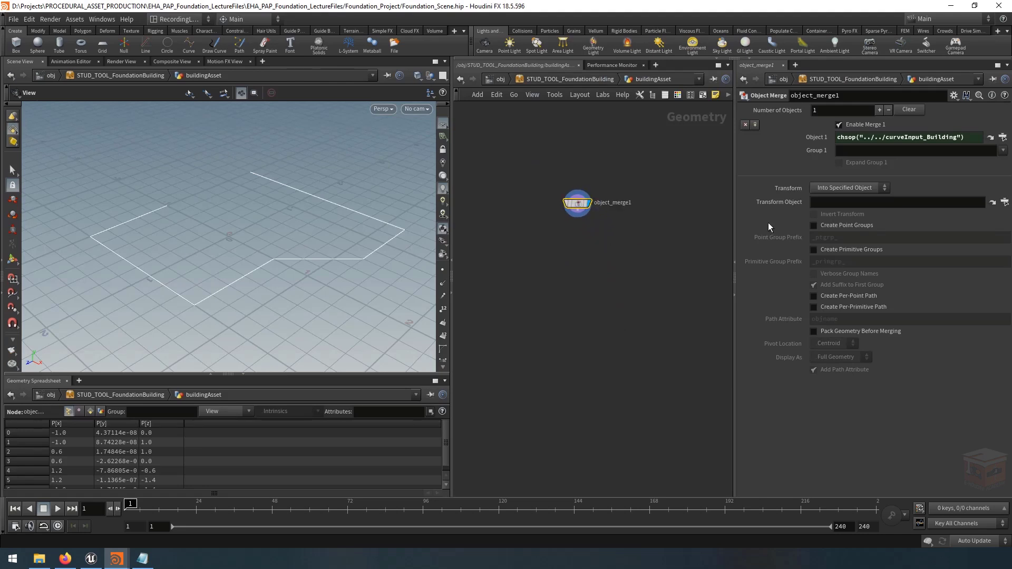
Display the grid in the network editor and align the object_merge1 node to it
{"action": "left_click", "coordinate": [551, 95]}
{"action": "left_click", "coordinate": [587, 257]}
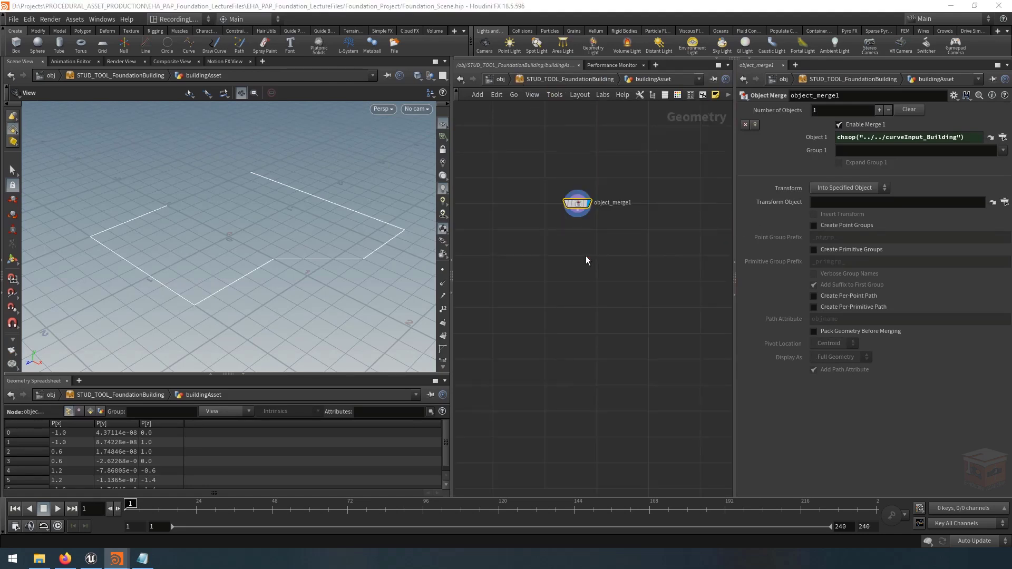
{"action": "mouse_move", "coordinate": [590, 212]}
{"action": "left_mouse_down"}
{"action": "mouse_move", "coordinate": [575, 207]}
{"action": "mouse_move", "coordinate": [599, 209]}
{"action": "left_mouse_up"}
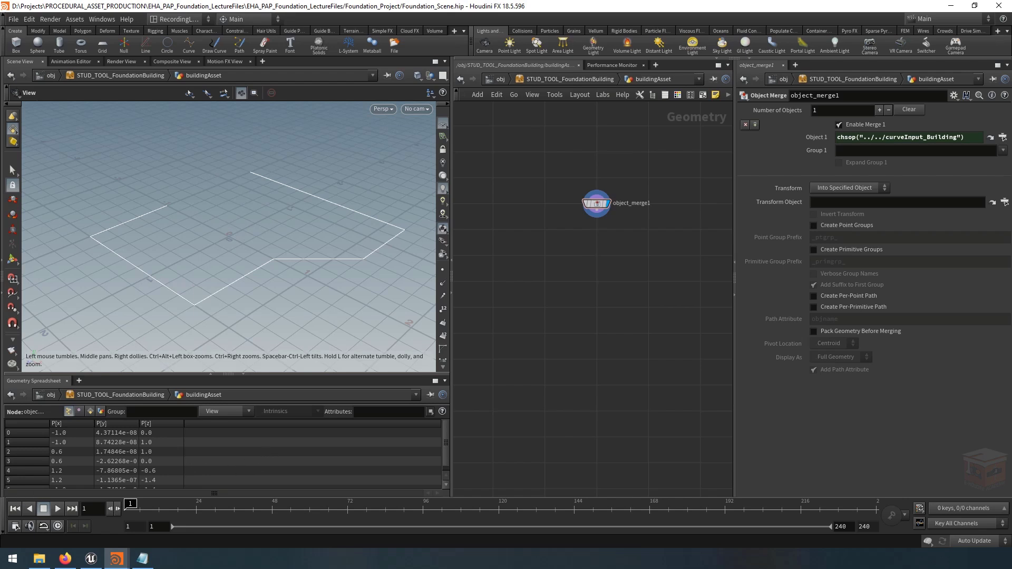
Hide the playbar and the shelves, and widen the network editor by narrowing the scene view
{"action": "left_click", "coordinate": [3, 513]}
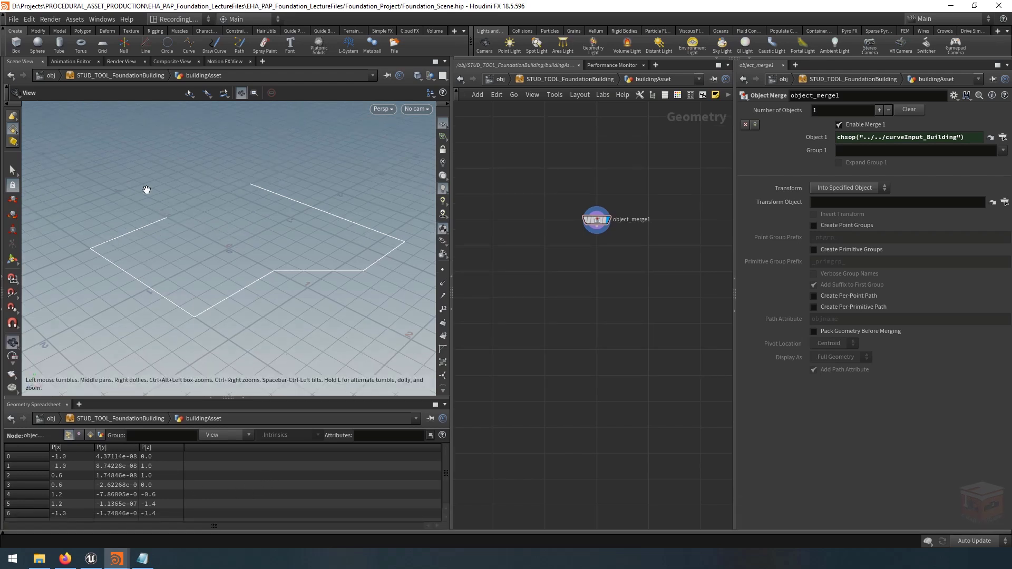
{"action": "left_click", "coordinate": [4, 45]}
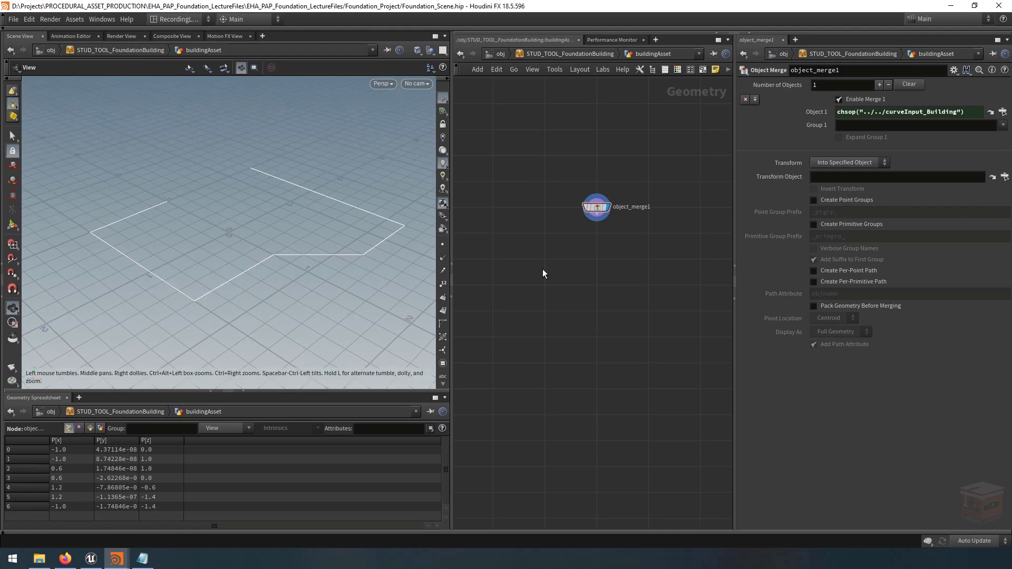
{"action": "left_click_drag", "start_coordinate": [455, 280], "coordinate": [404, 282]}
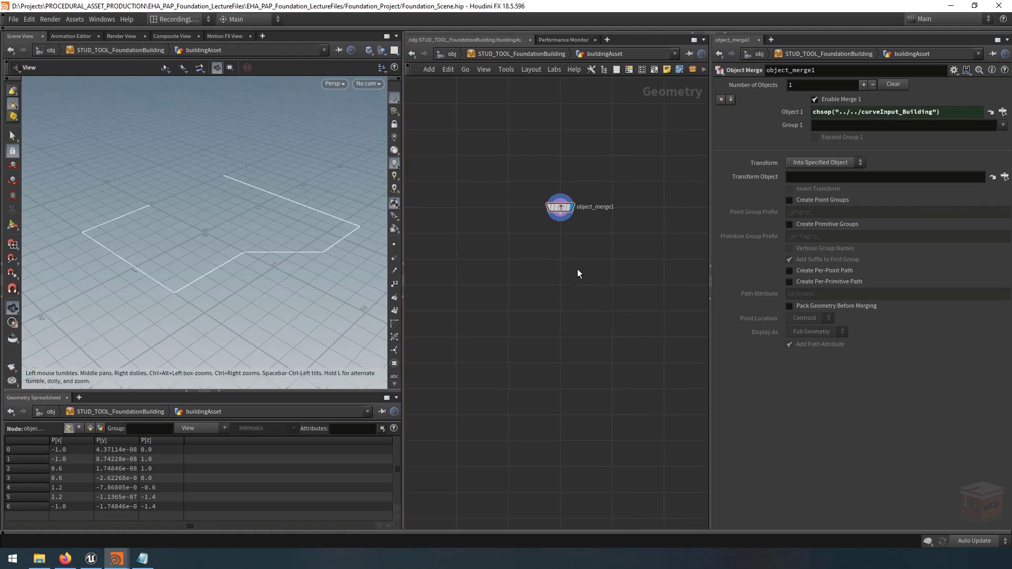
Add a Null node directly below object_merge1
{"action": "scroll", "coordinate": [568, 288], "scroll_direction": "up", "scroll_amount": 5}
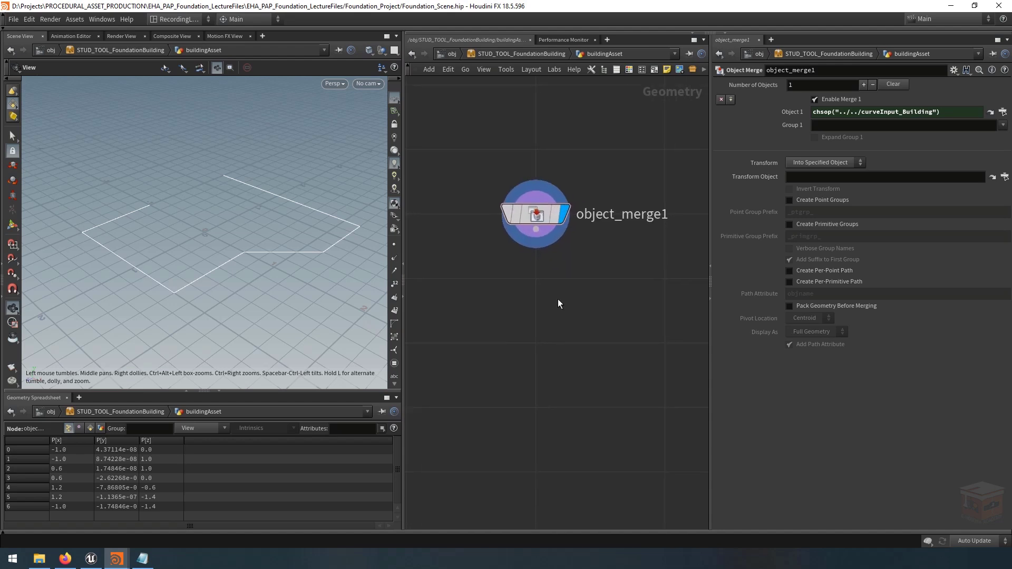
{"action": "scroll", "coordinate": [572, 332], "scroll_direction": "down", "scroll_amount": 2}
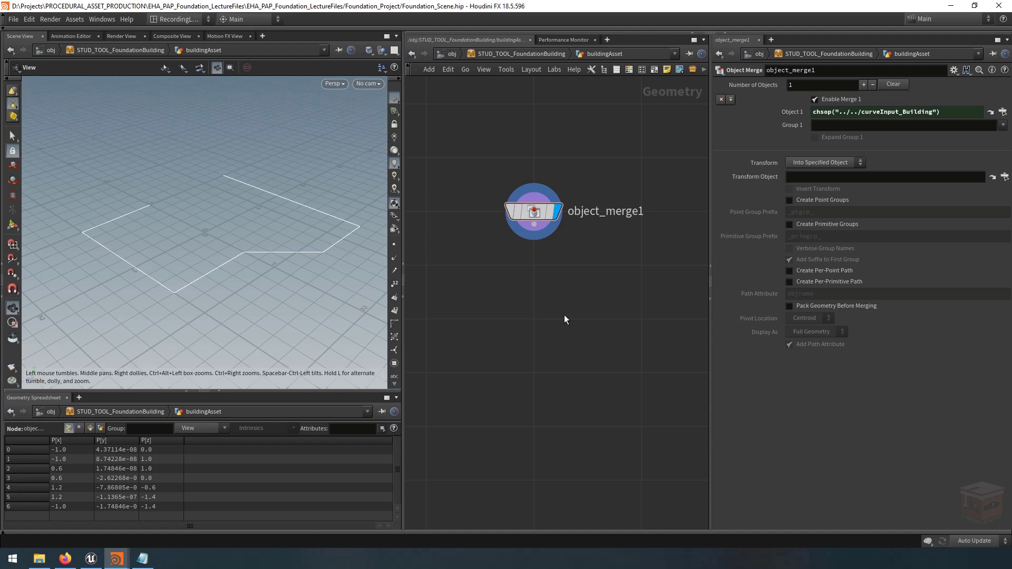
{"action": "key", "text": "Tab"}
{"action": "type", "text": "null"}
{"action": "key", "text": "Return"}
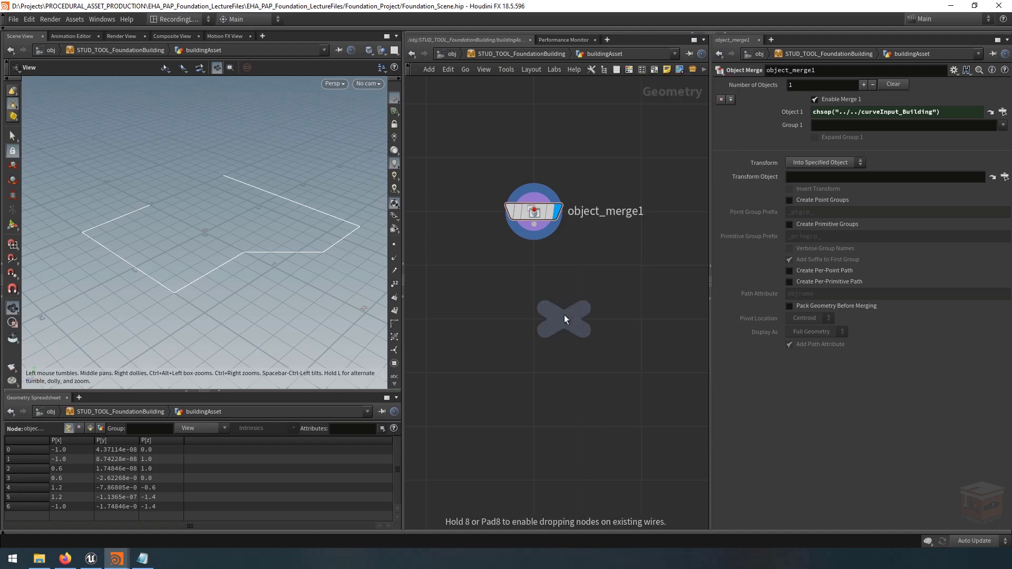
{"action": "left_click", "coordinate": [533, 318]}
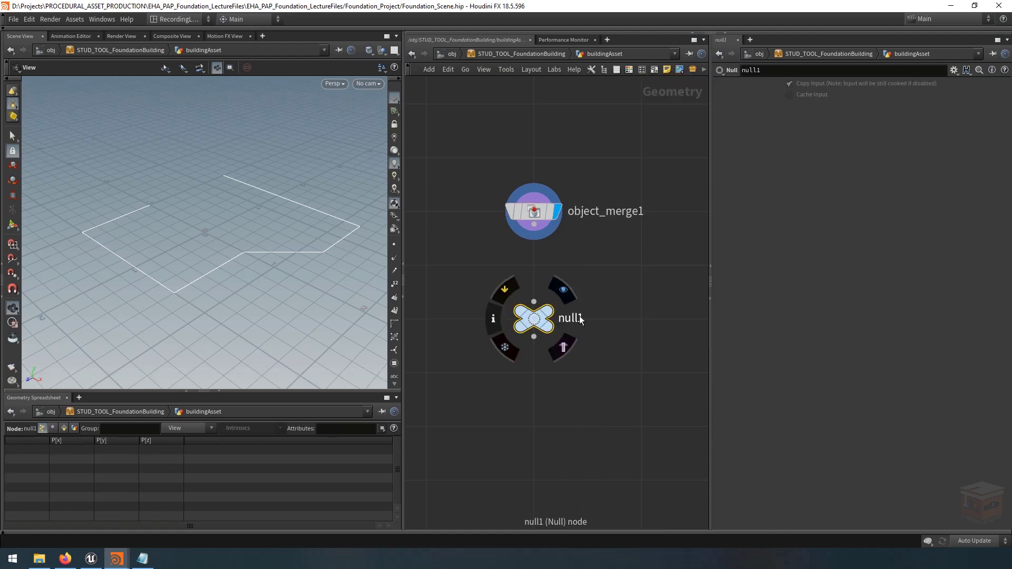
Connect the output of object_merge1 to the input of the Null node
{"action": "left_click", "coordinate": [580, 319]}
{"action": "left_click", "coordinate": [649, 290]}
{"action": "left_click", "coordinate": [535, 213]}
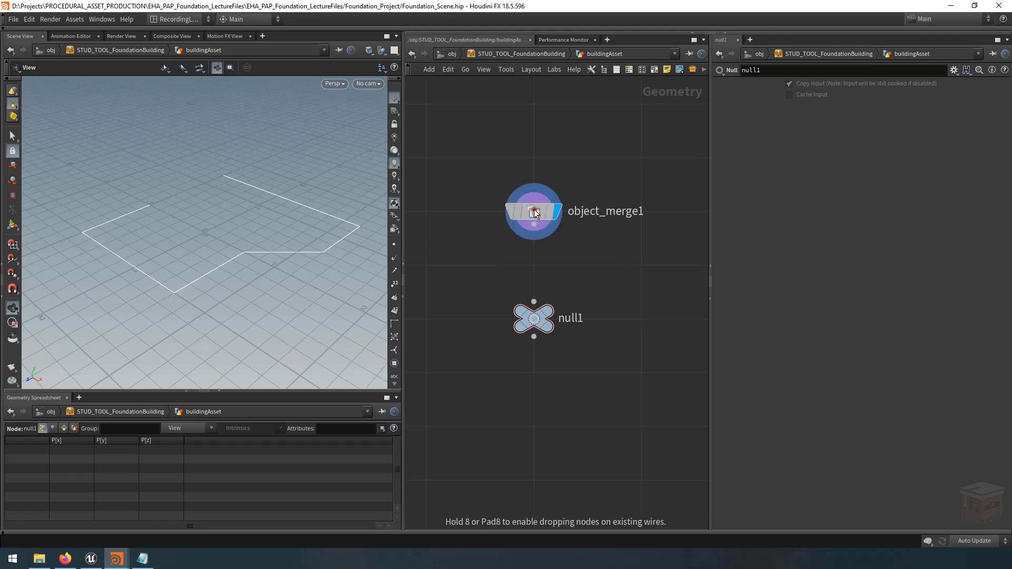
{"action": "mouse_move", "coordinate": [535, 212]}
{"action": "left_mouse_down"}
{"action": "mouse_move", "coordinate": [543, 181]}
{"action": "mouse_move", "coordinate": [575, 155]}
{"action": "mouse_move", "coordinate": [572, 190]}
{"action": "mouse_move", "coordinate": [490, 213]}
{"action": "mouse_move", "coordinate": [534, 213]}
{"action": "left_mouse_up"}
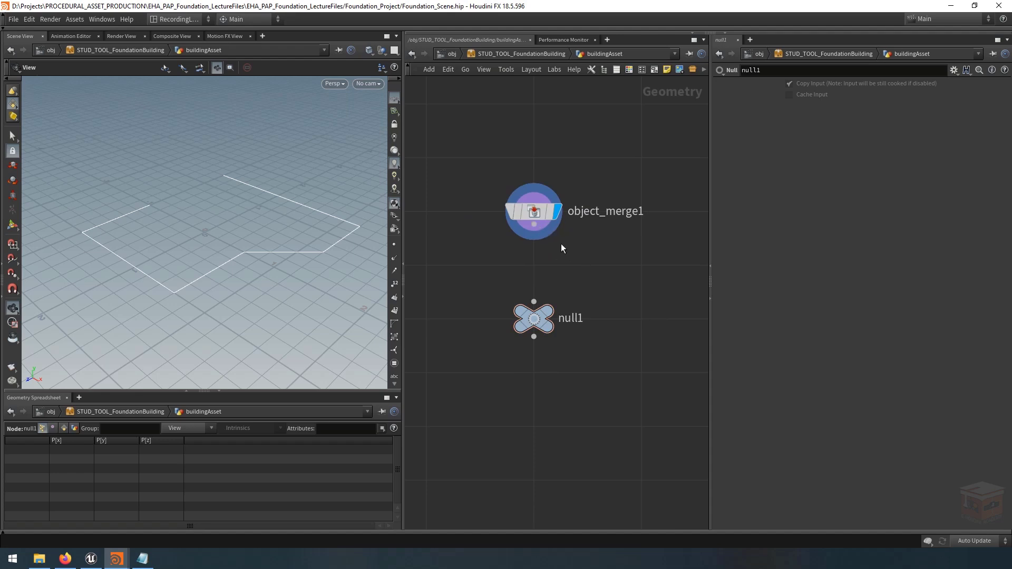
{"action": "double_click", "coordinate": [626, 212]}
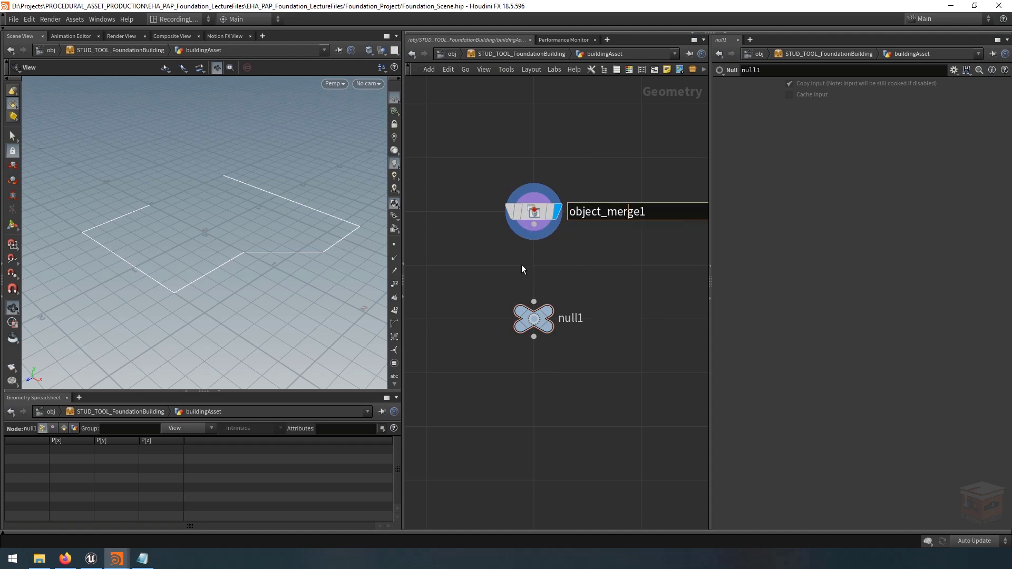
{"action": "left_click", "coordinate": [534, 224]}
{"action": "left_click", "coordinate": [534, 301]}
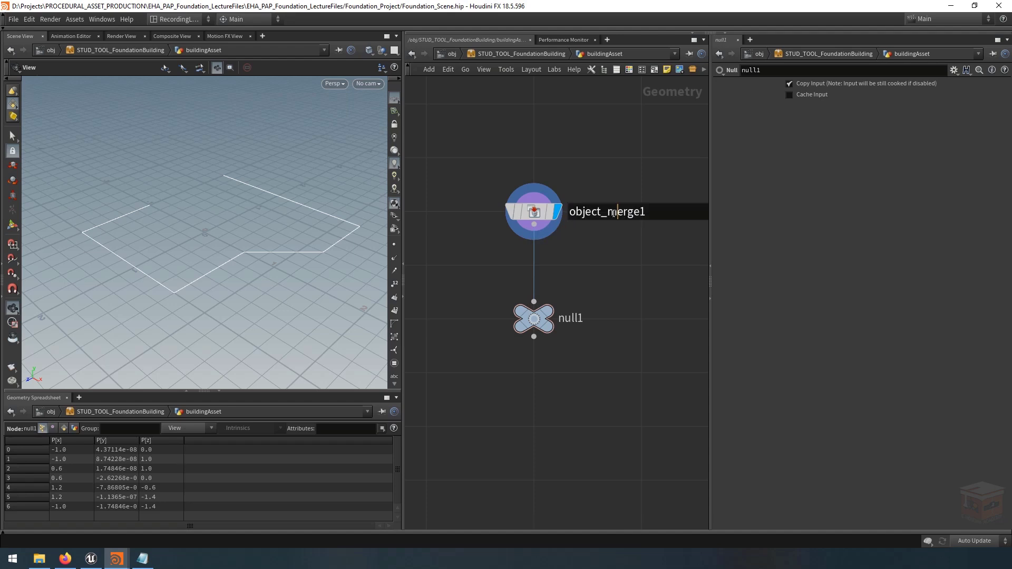
Rename the Object Merge node to buildingCurveInput
{"action": "left_click_drag", "start_coordinate": [649, 213], "coordinate": [551, 216]}
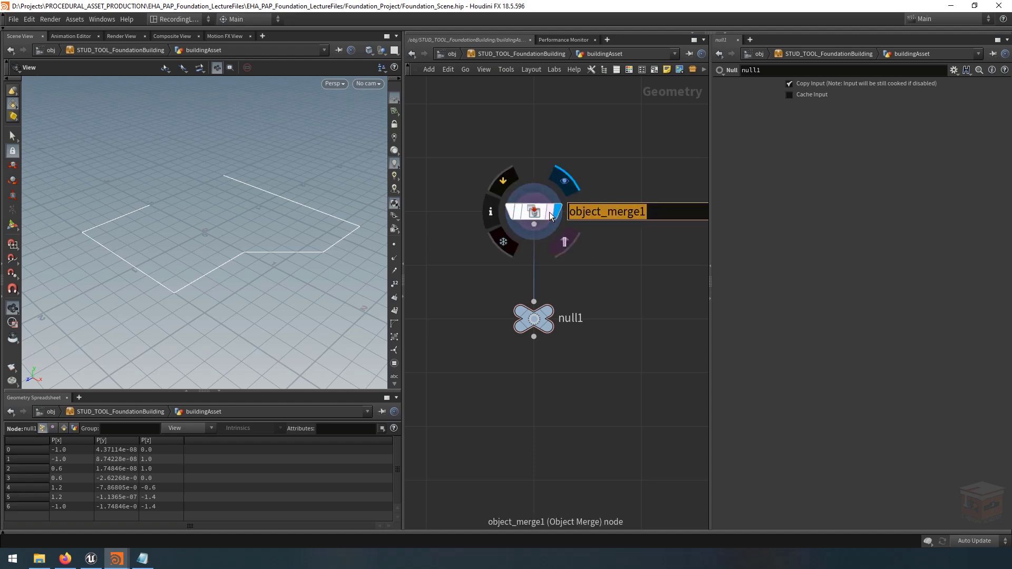
{"action": "type", "text": "buildingCurveIn"}
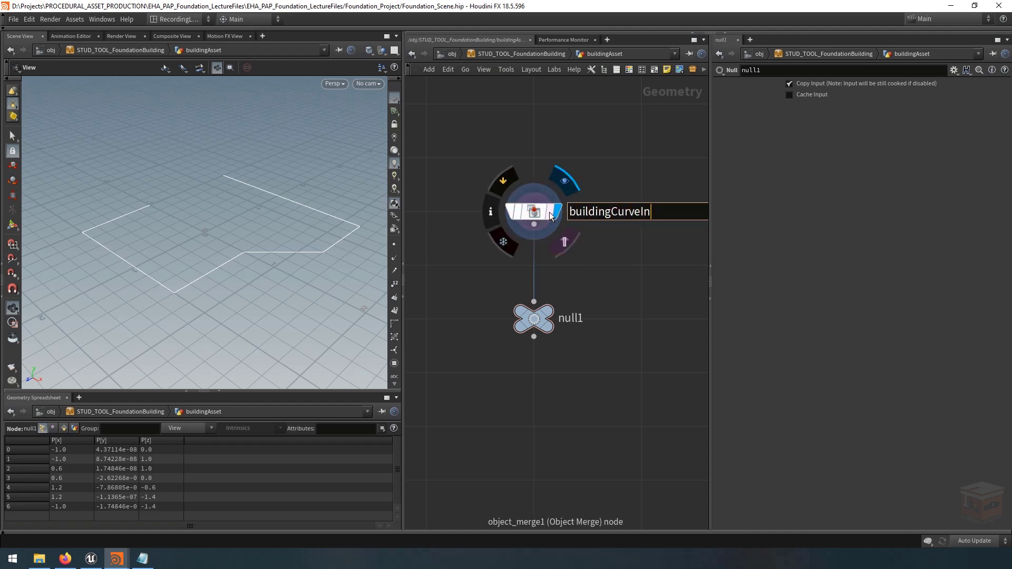
{"action": "type", "text": "put"}
{"action": "key", "text": "Return"}
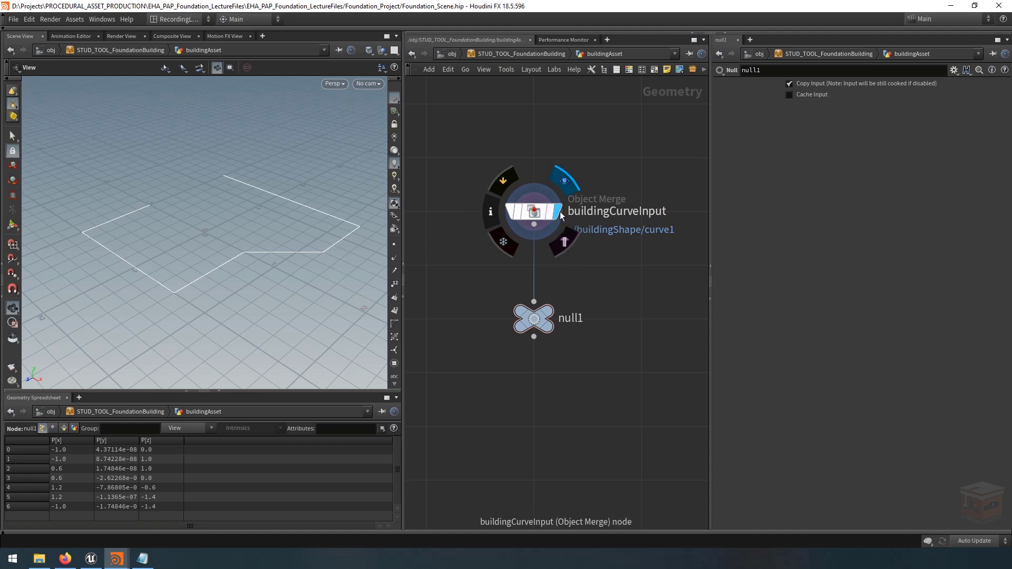
Rename the Null node to input
{"action": "double_click", "coordinate": [562, 320]}
{"action": "left_click_drag", "start_coordinate": [586, 319], "coordinate": [512, 310]}
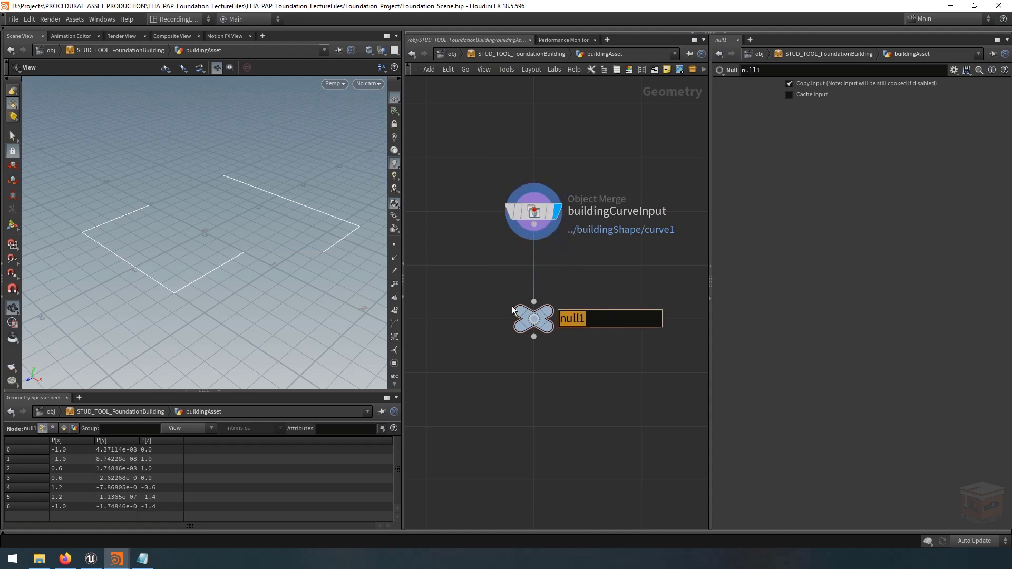
{"action": "type", "text": "input"}
{"action": "key", "text": "Return"}
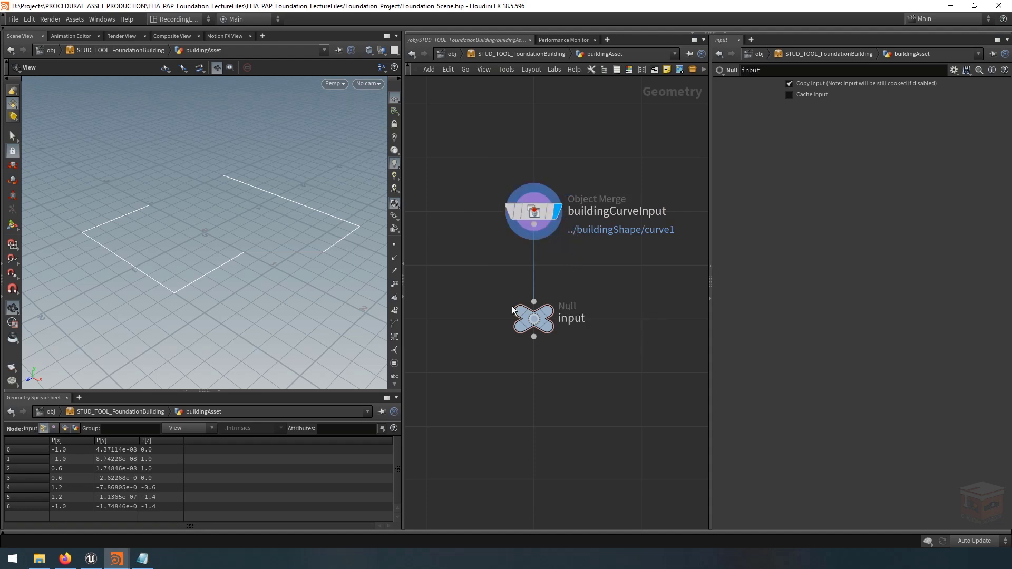
Color both the buildingCurveInput and input nodes blue
{"action": "left_click_drag", "start_coordinate": [607, 141], "coordinate": [454, 349]}
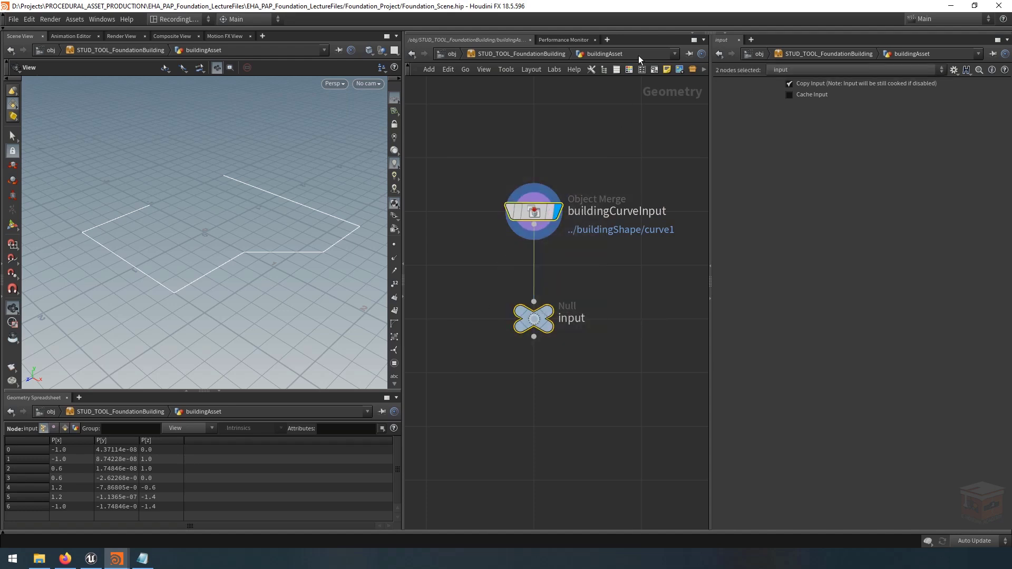
{"action": "left_click", "coordinate": [632, 71]}
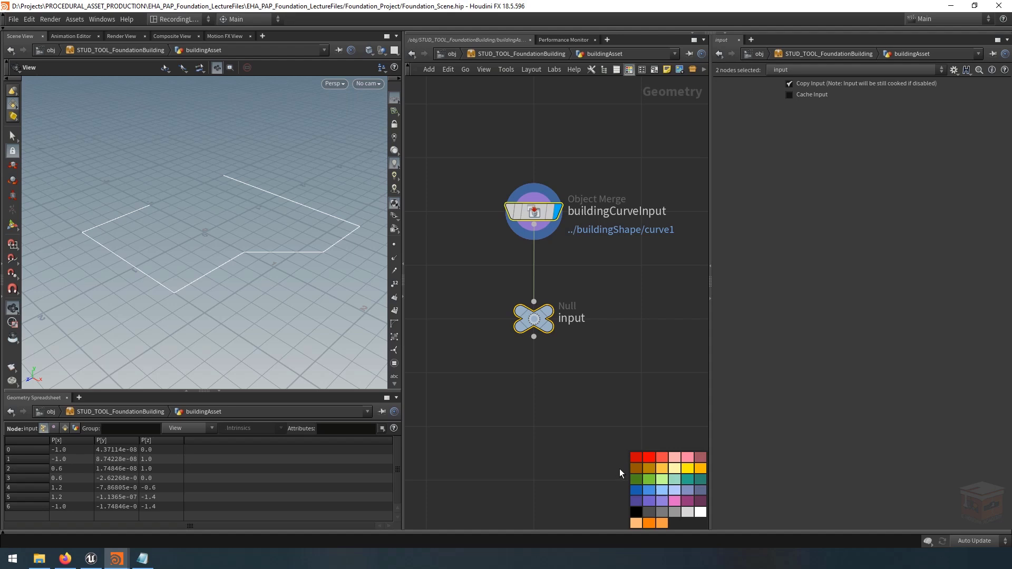
{"action": "left_click", "coordinate": [648, 490]}
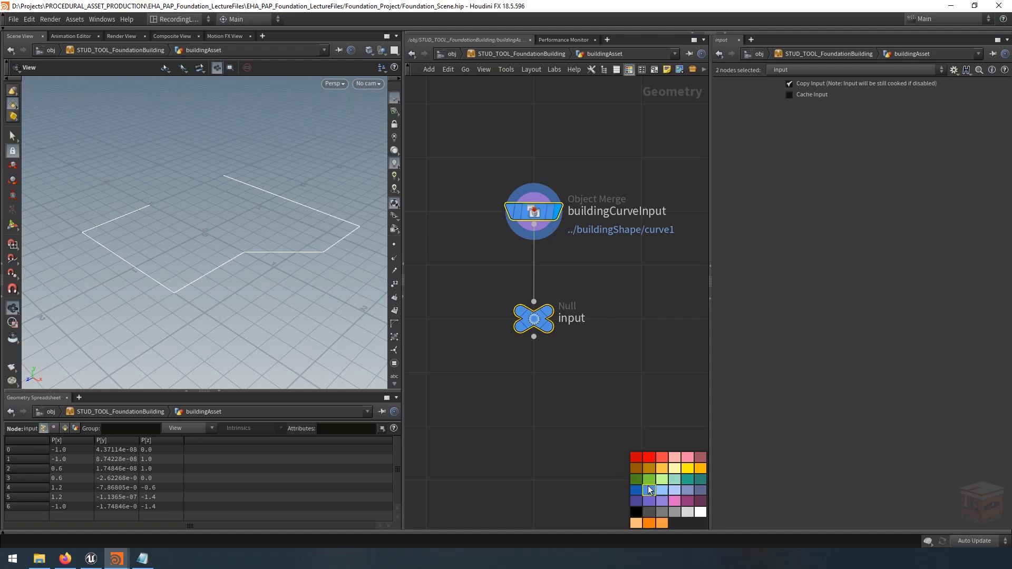
Switch the display to the input Null node and hide the node color palette
{"action": "left_click", "coordinate": [621, 357]}
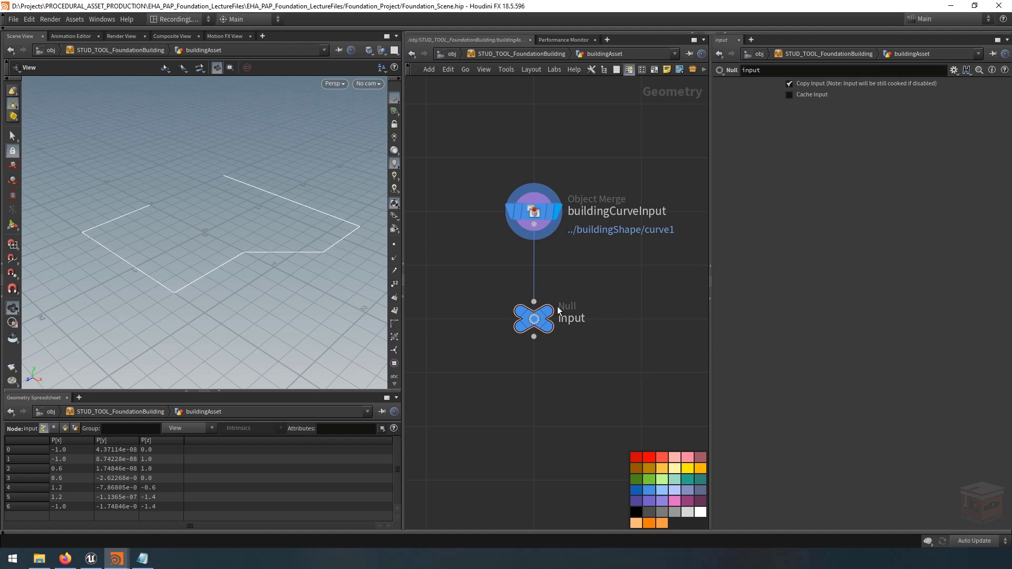
{"action": "scroll", "coordinate": [655, 346], "scroll_direction": "down", "scroll_amount": 3}
{"action": "middle_click_drag", "start_coordinate": [648, 361], "coordinate": [612, 319]}
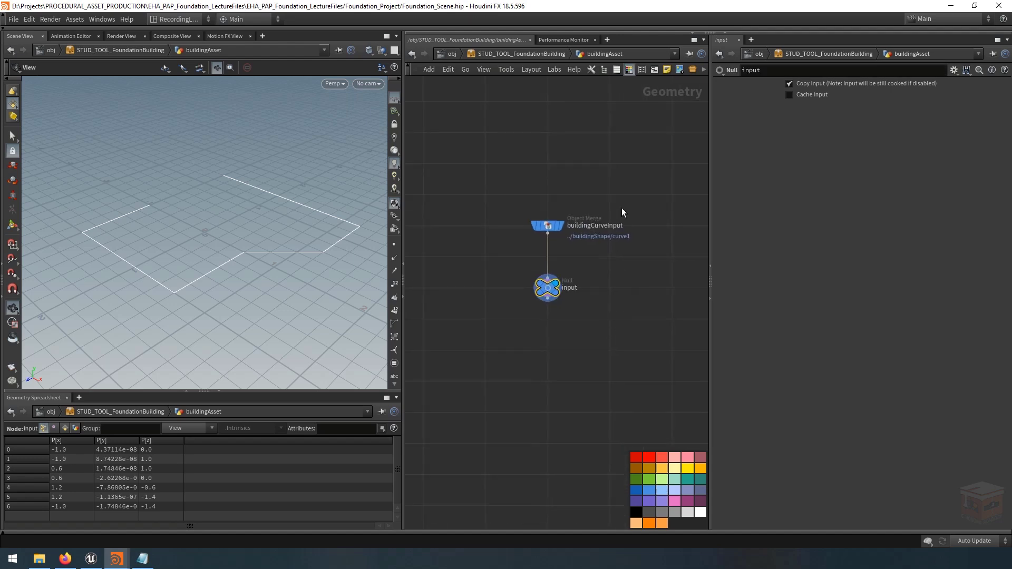
{"action": "left_click", "coordinate": [630, 72]}
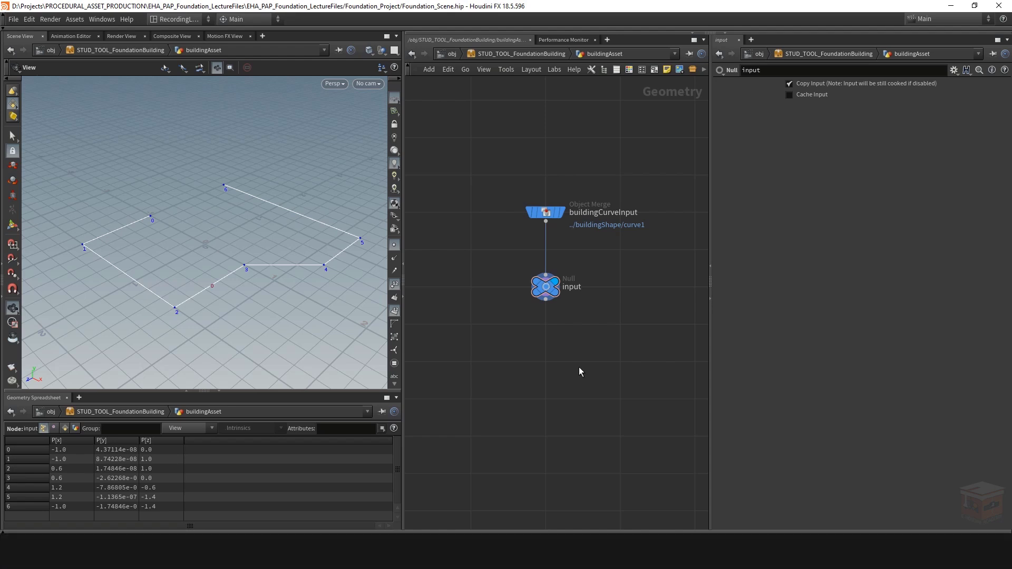
Add an Ends node below the input Null, connect it to the Null's output and display its result
{"action": "key", "text": "Tab"}
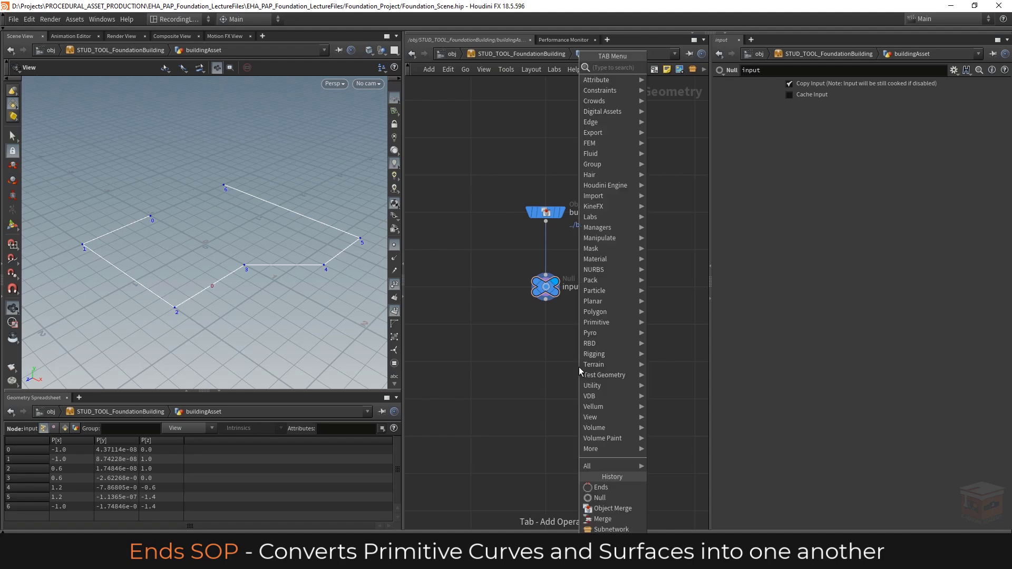
{"action": "type", "text": "ends"}
{"action": "key", "text": "Return"}
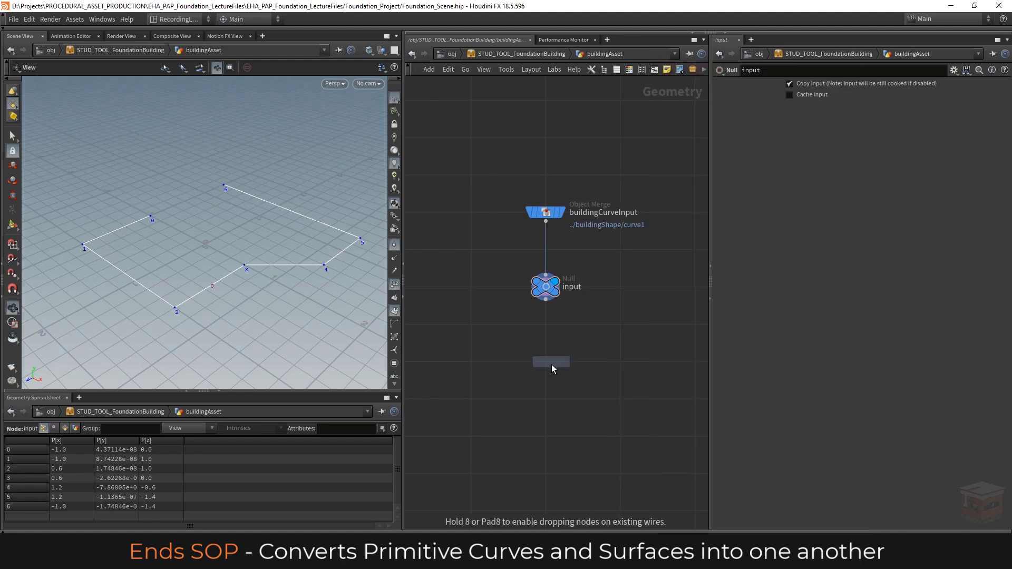
{"action": "left_click", "coordinate": [546, 363]}
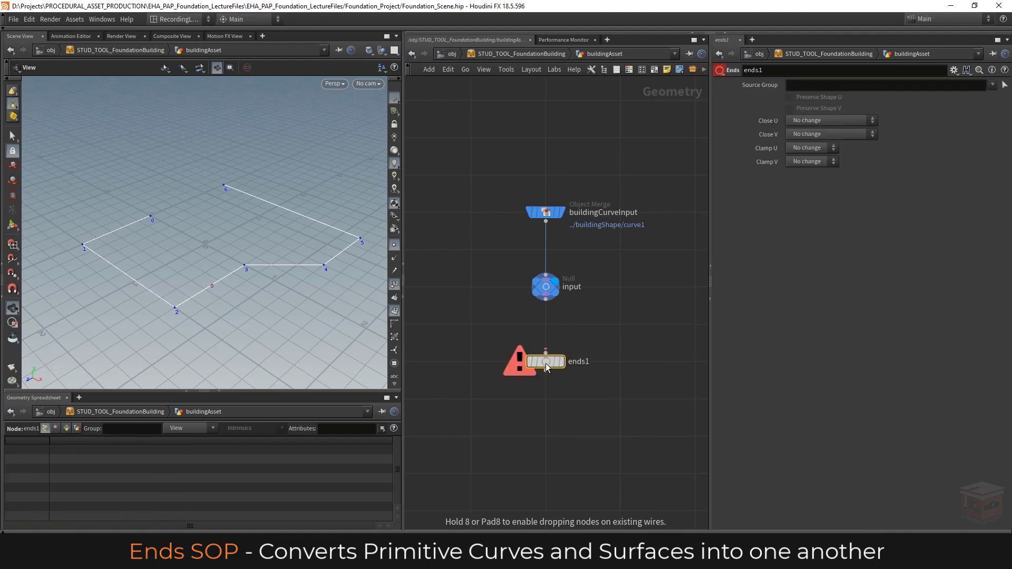
{"action": "left_click", "coordinate": [546, 299]}
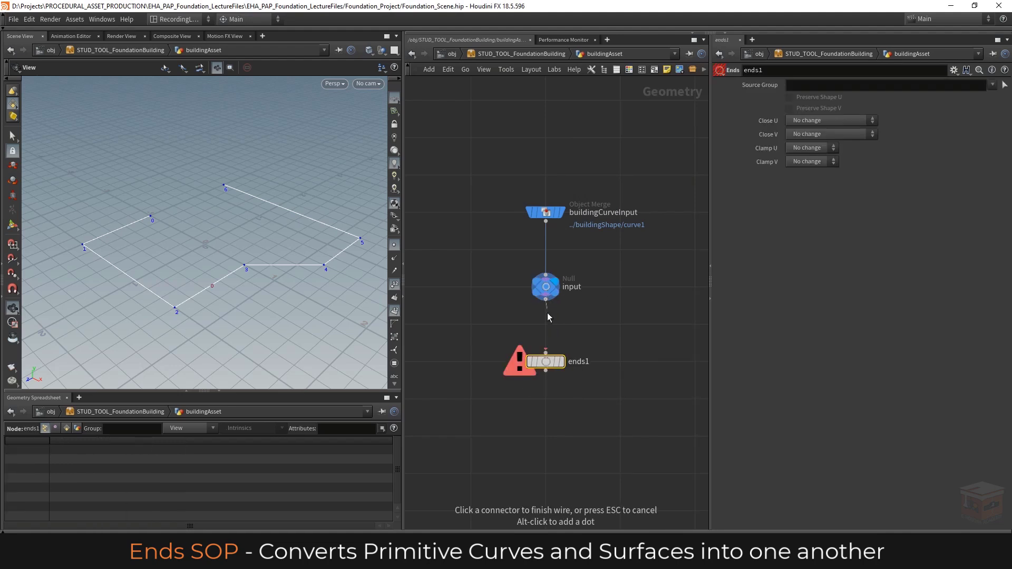
{"action": "left_click", "coordinate": [547, 353]}
{"action": "scroll", "coordinate": [546, 356], "scroll_direction": "up", "scroll_amount": 5}
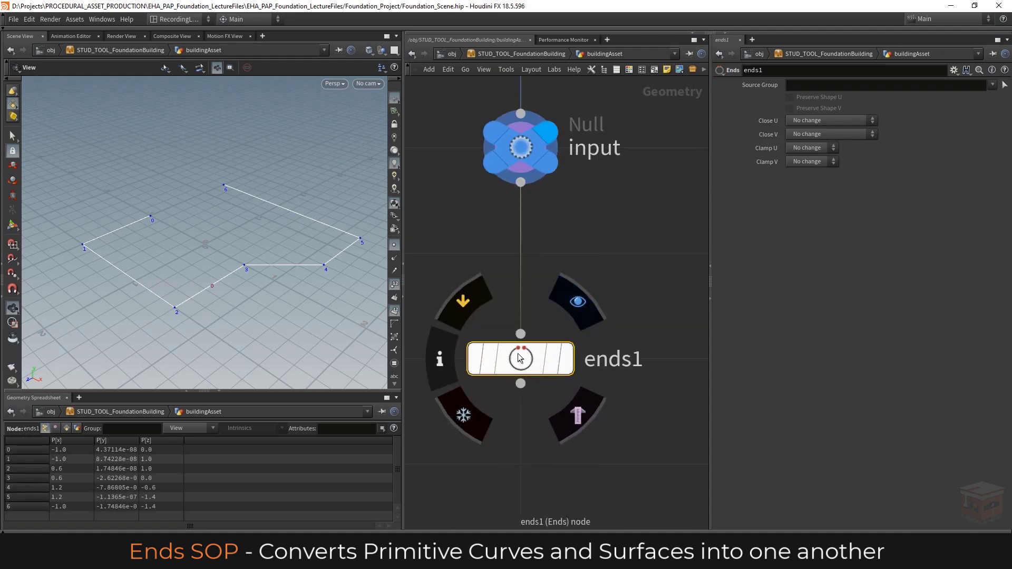
{"action": "left_click", "coordinate": [543, 363]}
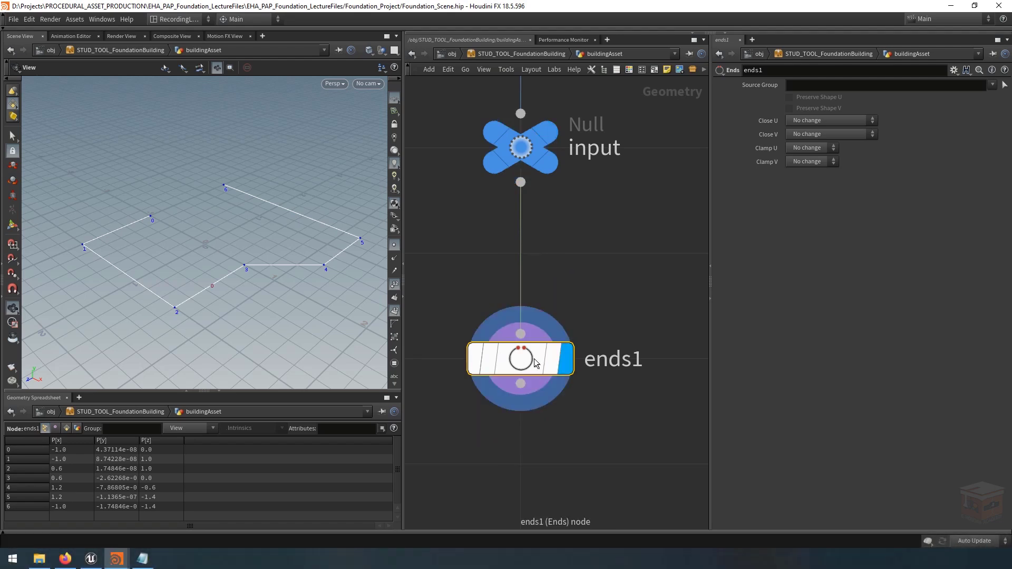
{"action": "mouse_move", "coordinate": [528, 362]}
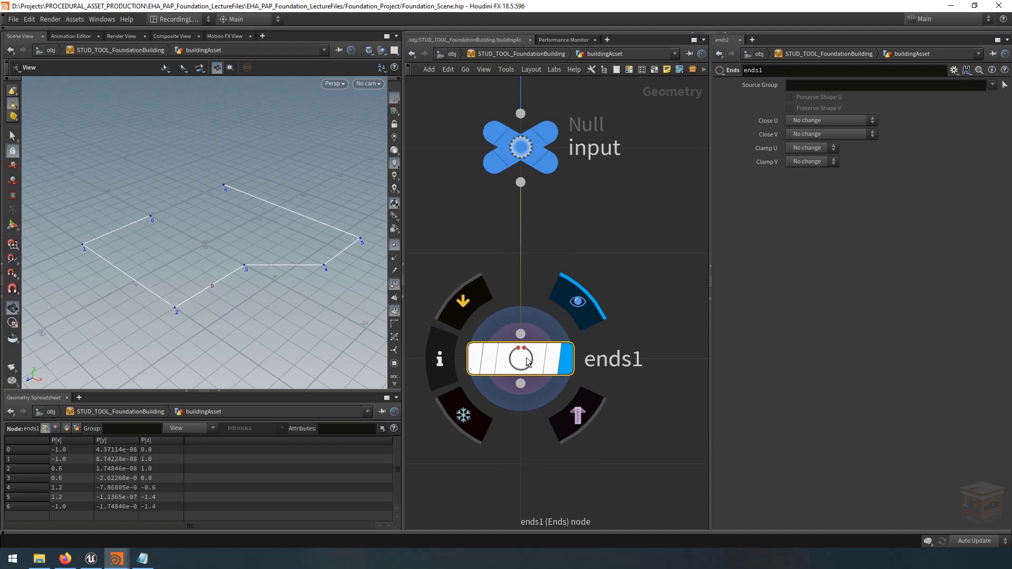
Set Close U to Close Straight on the Ends node to turn the open curve into a closed polygon
{"action": "key", "text": "h"}
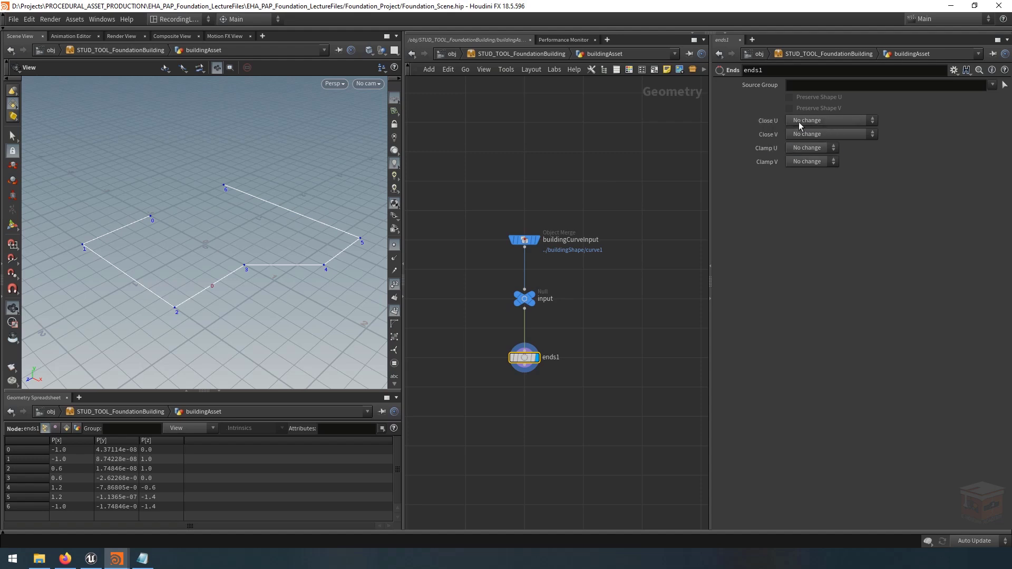
{"action": "left_click", "coordinate": [827, 122]}
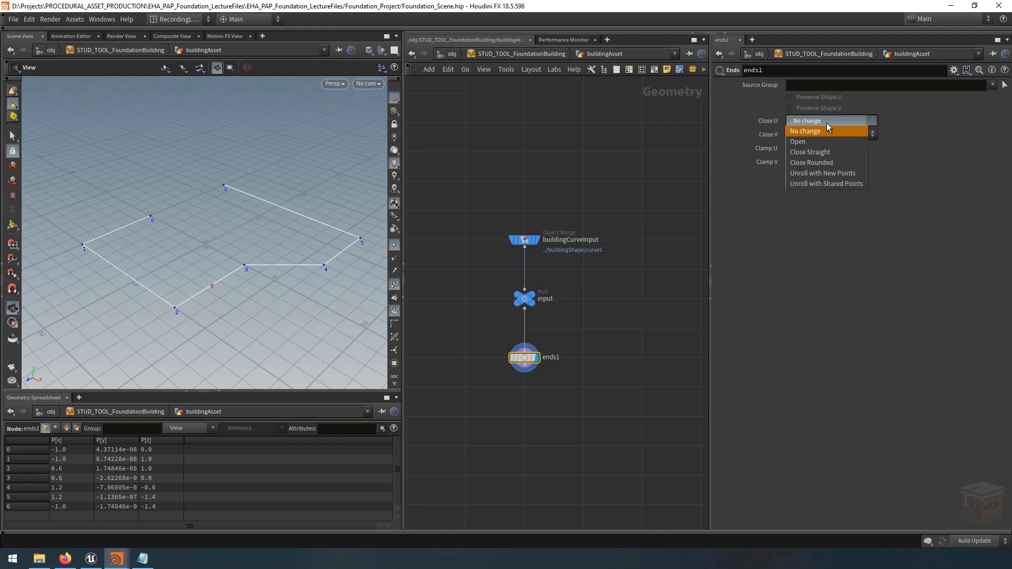
{"action": "left_click", "coordinate": [851, 152]}
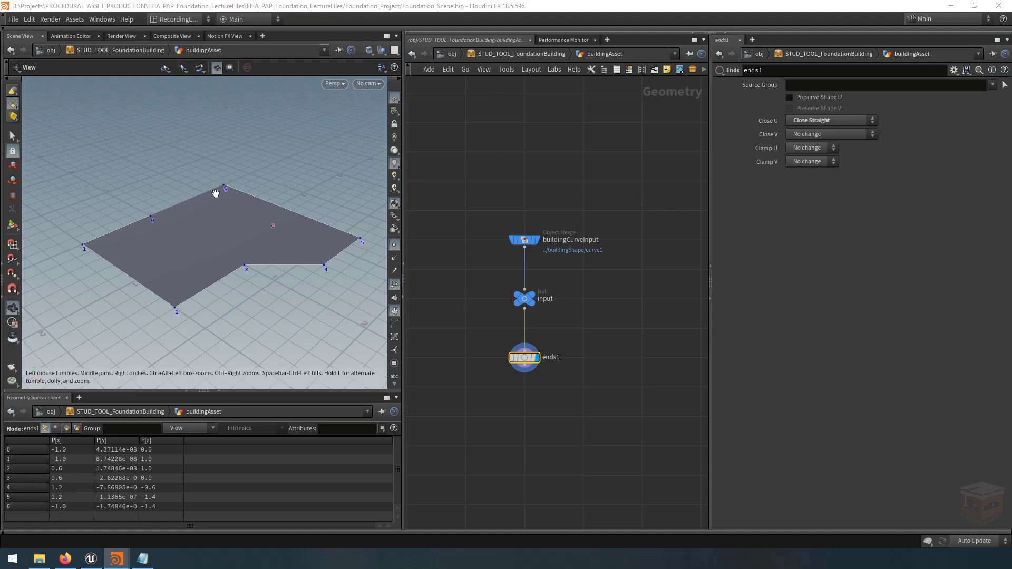
{"action": "mouse_move", "coordinate": [220, 212]}
{"action": "left_mouse_down"}
{"action": "mouse_move", "coordinate": [233, 116]}
{"action": "mouse_move", "coordinate": [227, 215]}
{"action": "mouse_move", "coordinate": [230, 200]}
{"action": "left_mouse_up"}
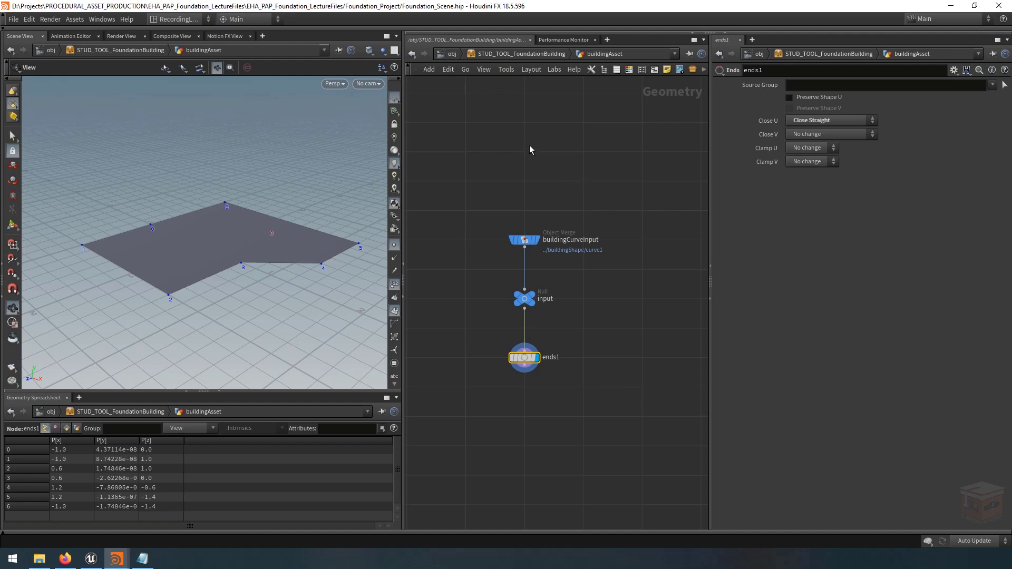
Open the buildingShape object and lower point 3 of its curve to a Y position of about -0.4
{"action": "left_click", "coordinate": [451, 54]}
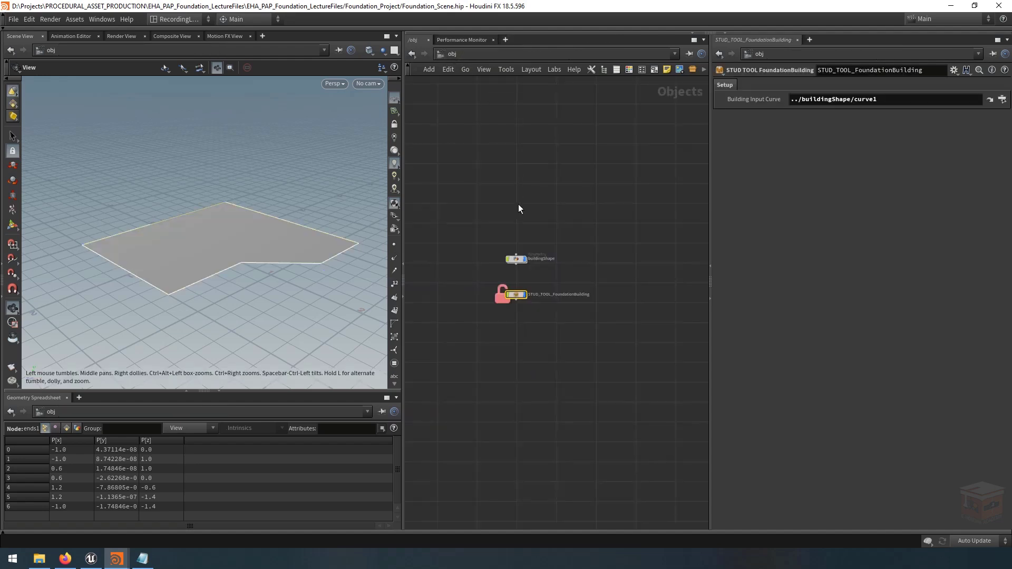
{"action": "double_click", "coordinate": [516, 259]}
{"action": "left_click_drag", "start_coordinate": [625, 273], "coordinate": [453, 394]}
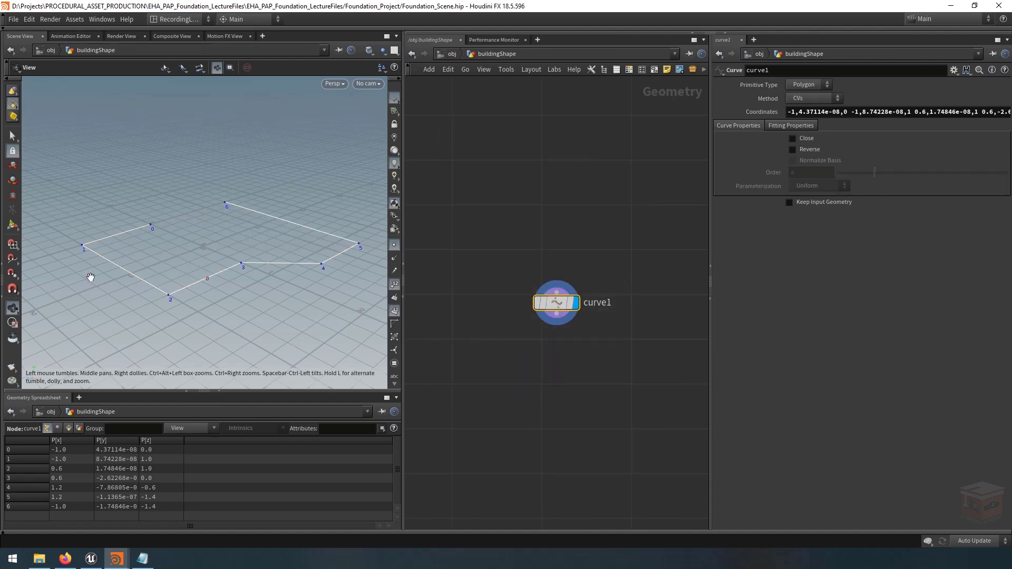
{"action": "left_click", "coordinate": [13, 225]}
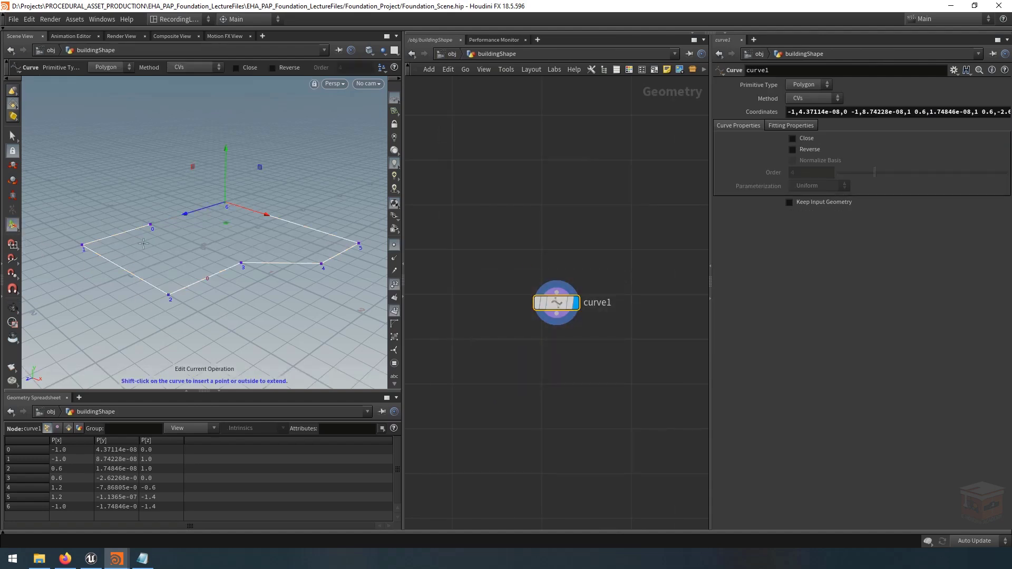
{"action": "left_click", "coordinate": [242, 262]}
{"action": "left_click_drag", "start_coordinate": [242, 255], "coordinate": [277, 279]}
{"action": "key", "text": "Escape"}
{"action": "key", "text": "Return"}
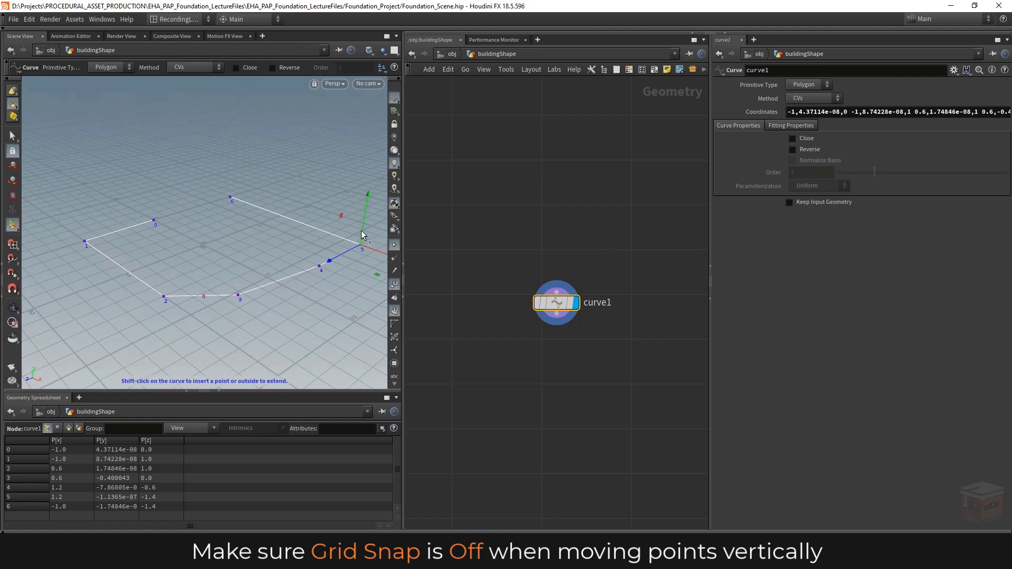
Raise point 5 of the curve to a Y position of about 0.23
{"action": "left_click_drag", "start_coordinate": [361, 230], "coordinate": [362, 212]}
{"action": "mouse_move", "coordinate": [348, 291]}
{"action": "left_mouse_down", "text": "alt"}
{"action": "mouse_move", "coordinate": [339, 266]}
{"action": "mouse_move", "coordinate": [339, 291]}
{"action": "mouse_move", "coordinate": [356, 288]}
{"action": "mouse_move", "coordinate": [341, 263]}
{"action": "mouse_move", "coordinate": [346, 297]}
{"action": "left_mouse_up", "text": "alt"}
{"action": "key", "text": "Return"}
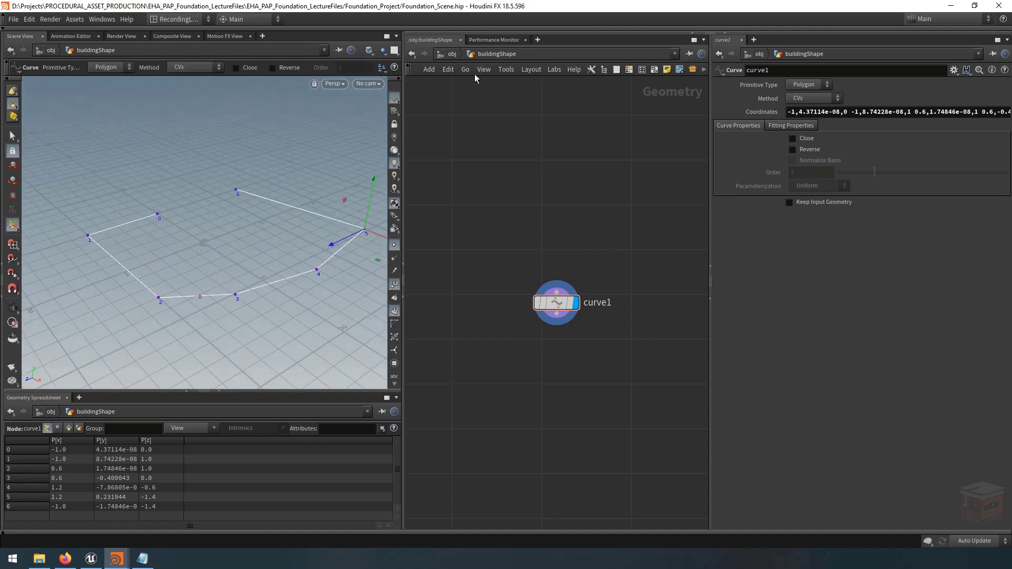
Return to the buildingAsset network inside STUD_TOOL_FoundationBuilding and inspect how the closed shape responds to the moved curve points
{"action": "left_click", "coordinate": [452, 55]}
{"action": "double_click", "coordinate": [514, 293]}
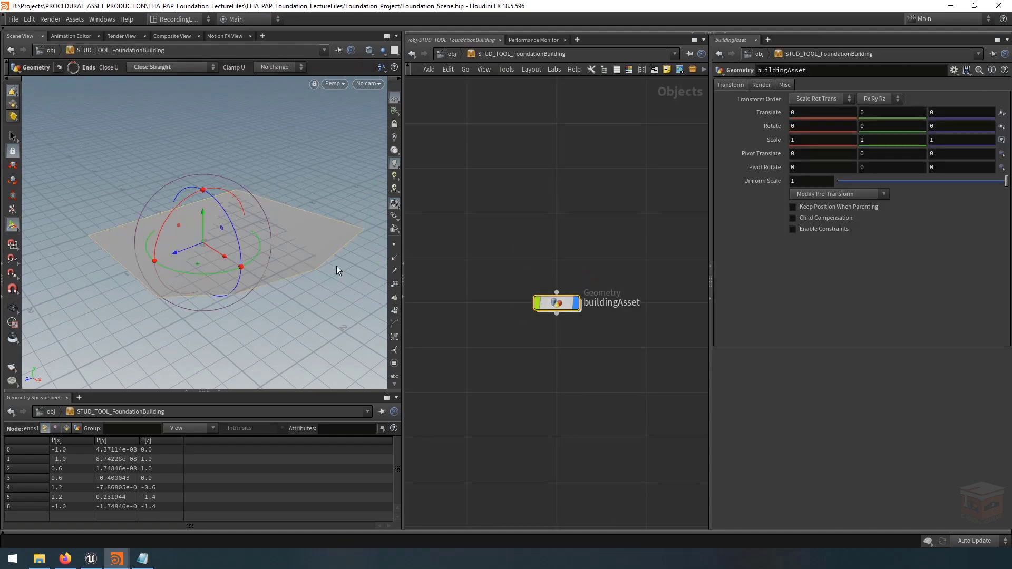
{"action": "key", "text": "Escape"}
{"action": "mouse_move", "coordinate": [328, 265]}
{"action": "left_mouse_down"}
{"action": "mouse_move", "coordinate": [311, 230]}
{"action": "mouse_move", "coordinate": [268, 239]}
{"action": "mouse_move", "coordinate": [350, 253]}
{"action": "mouse_move", "coordinate": [418, 242]}
{"action": "mouse_move", "coordinate": [312, 252]}
{"action": "mouse_move", "coordinate": [298, 235]}
{"action": "mouse_move", "coordinate": [328, 276]}
{"action": "mouse_move", "coordinate": [319, 266]}
{"action": "mouse_move", "coordinate": [311, 274]}
{"action": "mouse_move", "coordinate": [327, 267]}
{"action": "mouse_move", "coordinate": [322, 250]}
{"action": "mouse_move", "coordinate": [334, 232]}
{"action": "mouse_move", "coordinate": [324, 253]}
{"action": "left_mouse_up"}
{"action": "key", "text": "Return"}
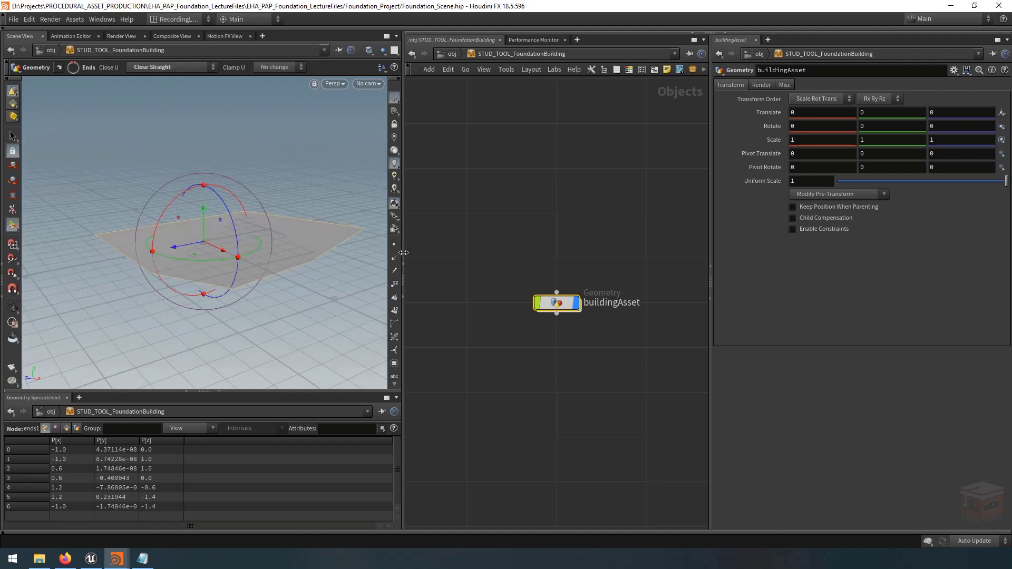
{"action": "double_click", "coordinate": [558, 305]}
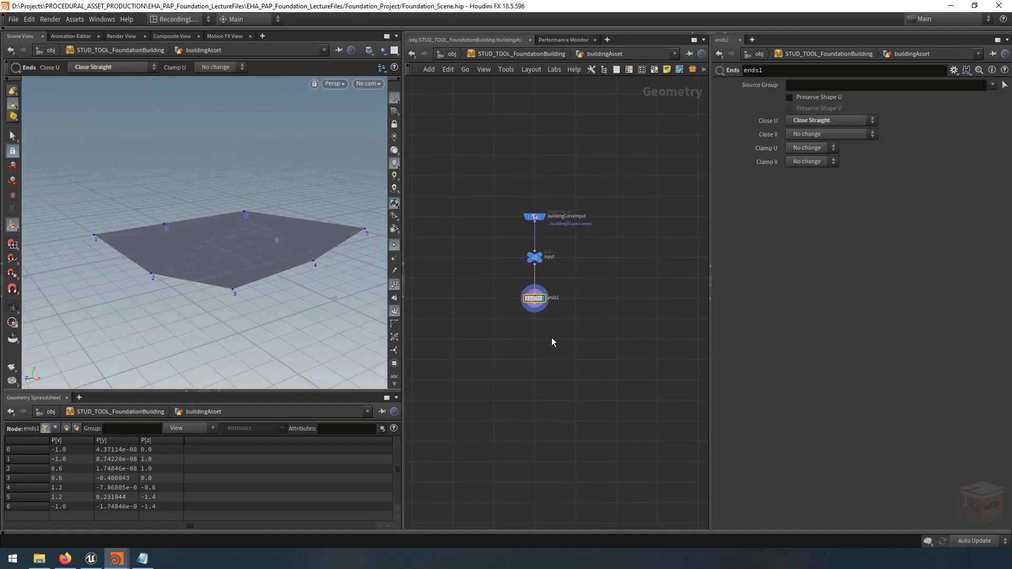
{"action": "scroll", "coordinate": [529, 348], "scroll_direction": "up", "scroll_amount": 3}
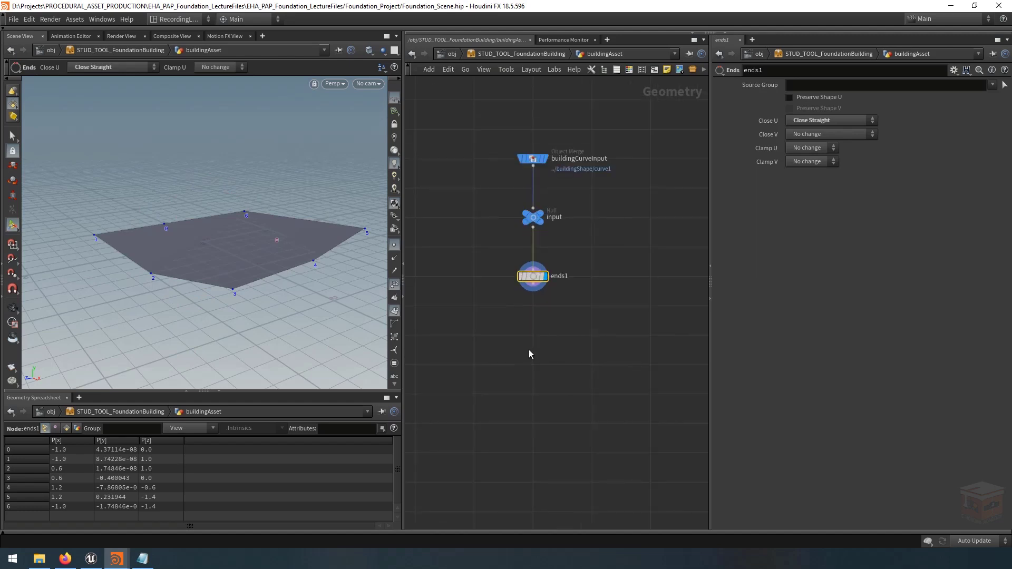
{"action": "middle_click_drag", "start_coordinate": [542, 336], "coordinate": [548, 374]}
{"action": "scroll", "coordinate": [561, 348], "scroll_direction": "up", "scroll_amount": 1}
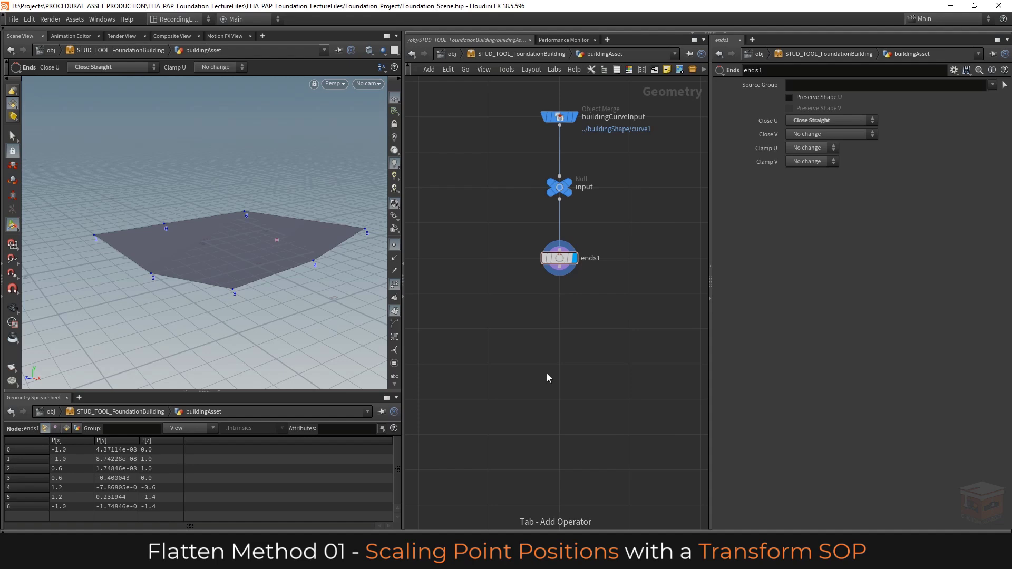
Add a Transform node below ends1, connect it to the Ends output and display its result
{"action": "key", "text": "Tab"}
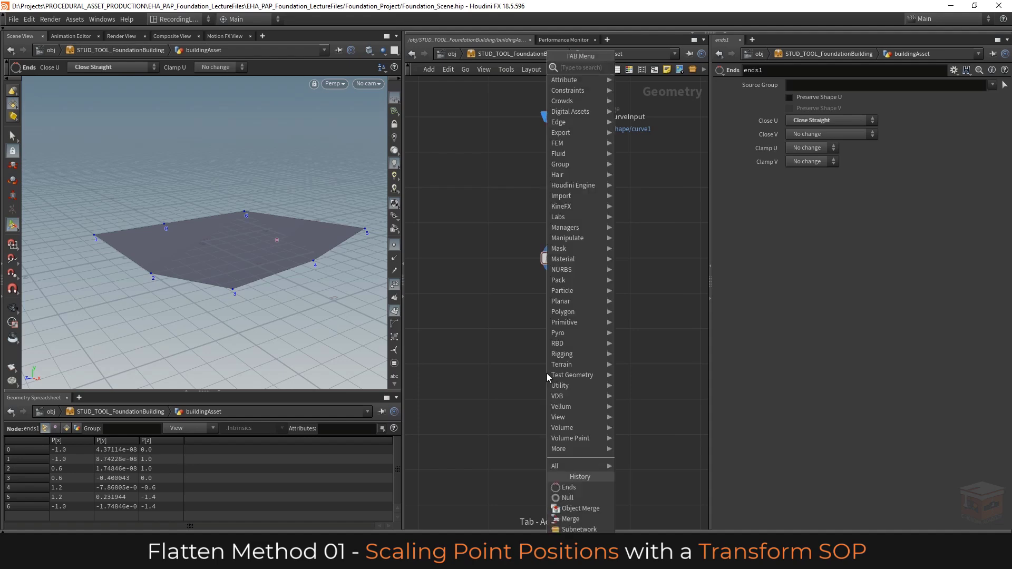
{"action": "type", "text": "trans"}
{"action": "key", "text": "Return"}
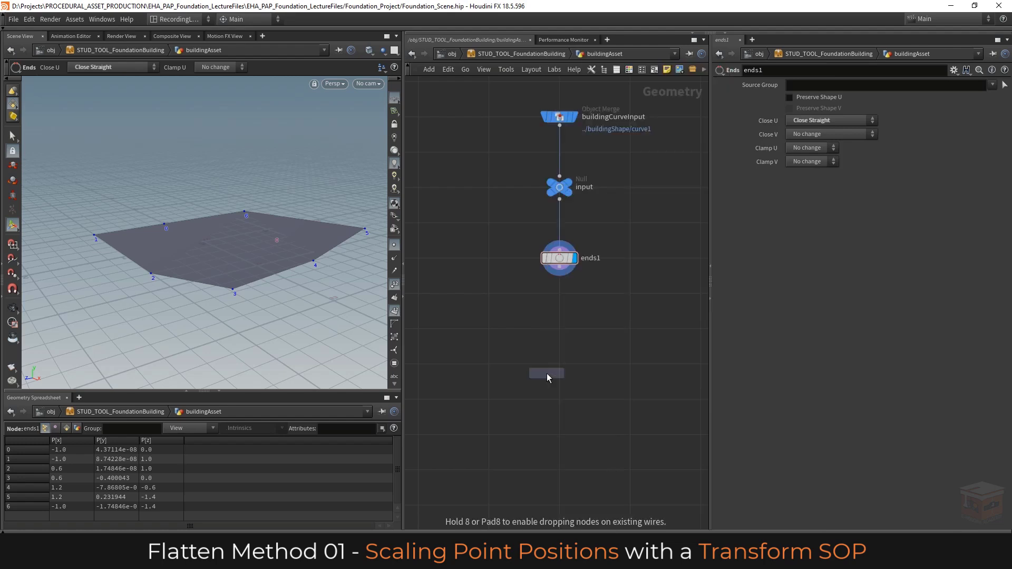
{"action": "left_click", "coordinate": [560, 362]}
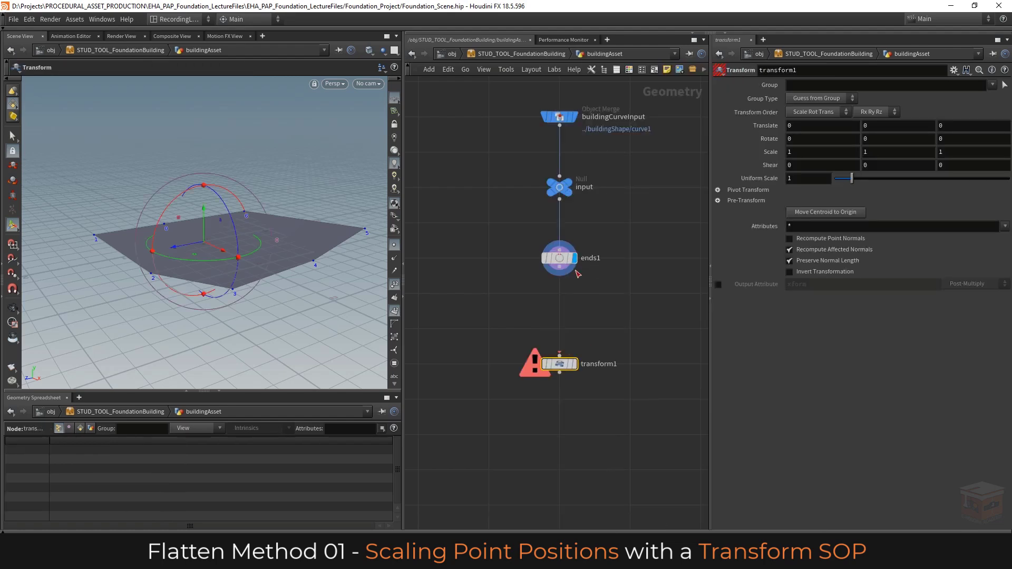
{"action": "left_click", "coordinate": [560, 267]}
{"action": "left_click", "coordinate": [560, 357]}
{"action": "left_click", "coordinate": [573, 364]}
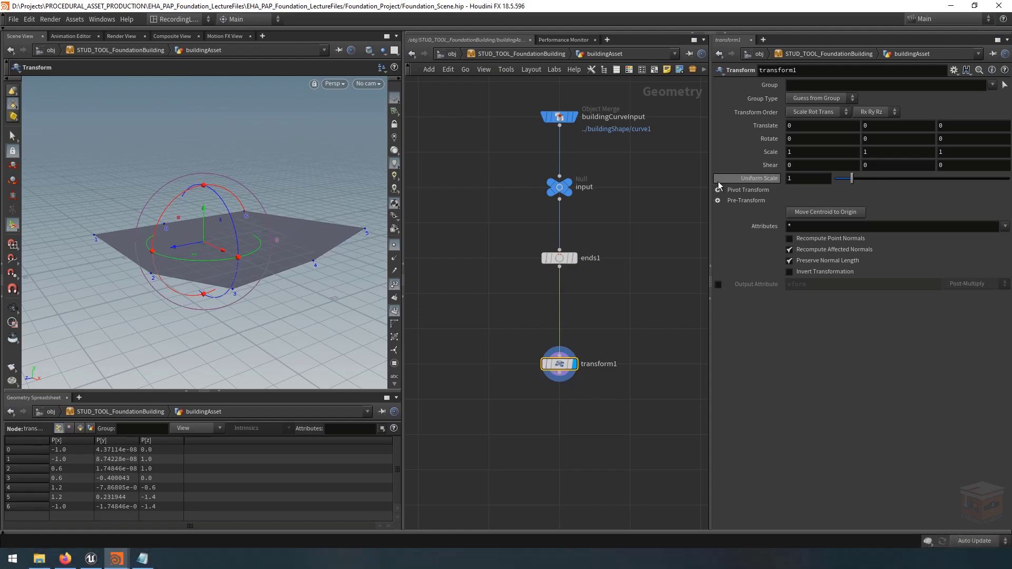
Set the Transform node's Y scale to 0 to flatten the building shape, widening the parameter area for easier editing
{"action": "left_click_drag", "start_coordinate": [711, 170], "coordinate": [660, 170]}
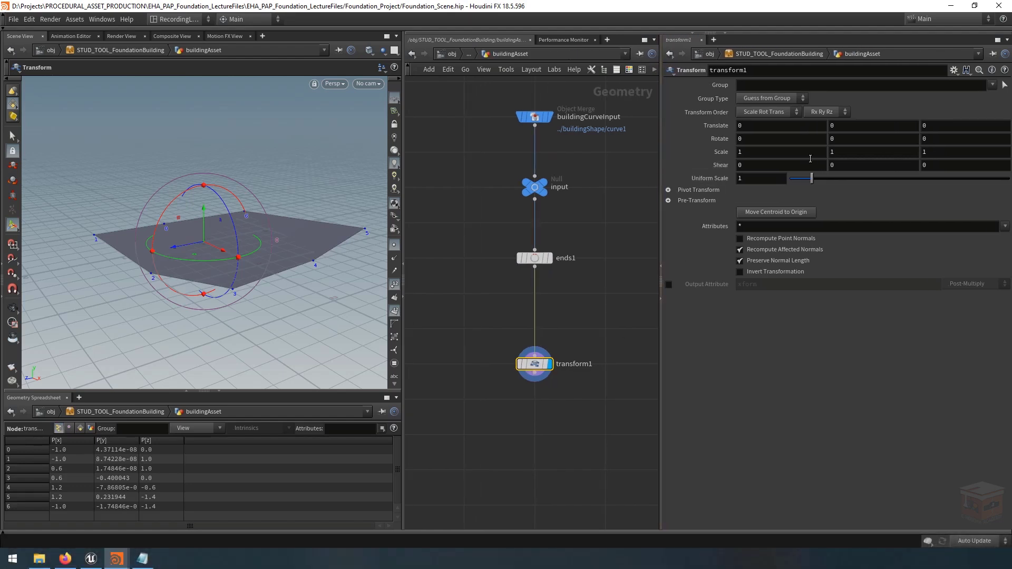
{"action": "left_click", "coordinate": [858, 151]}
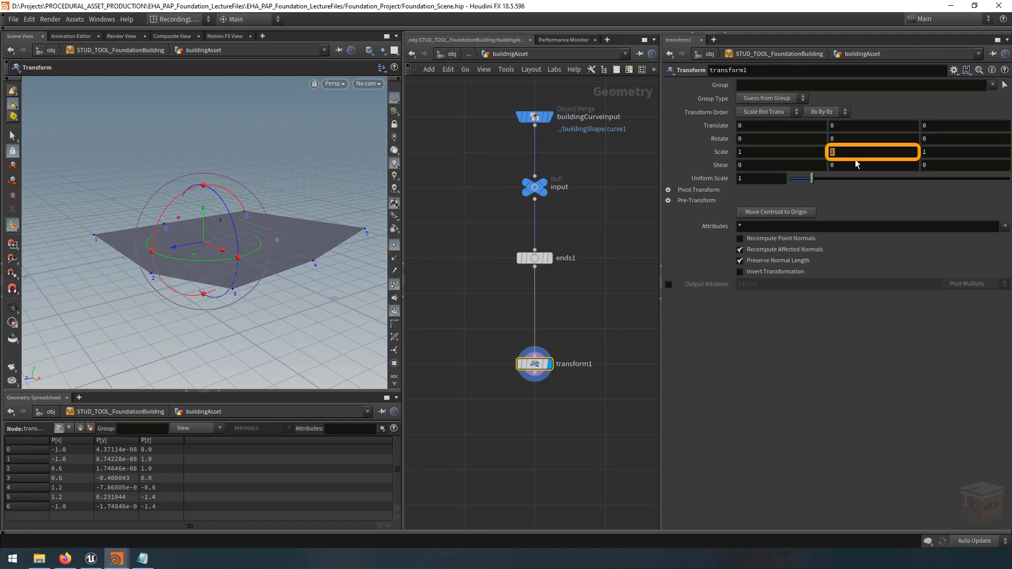
{"action": "type", "text": "0"}
{"action": "key", "text": "Return"}
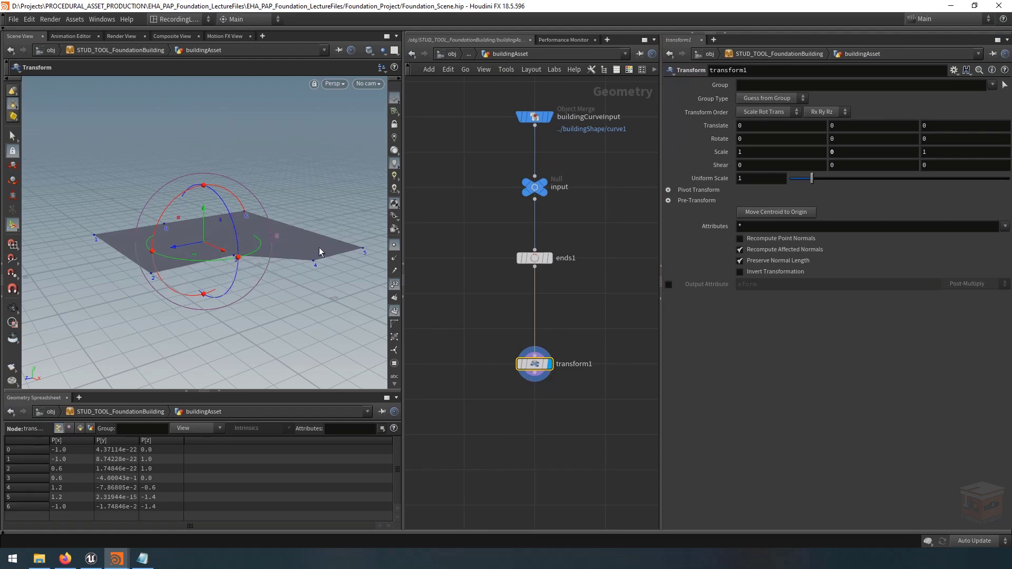
Try moving the flattened shape vertically and rotating it with the transform handles, undoing each change
{"action": "left_click", "coordinate": [12, 165]}
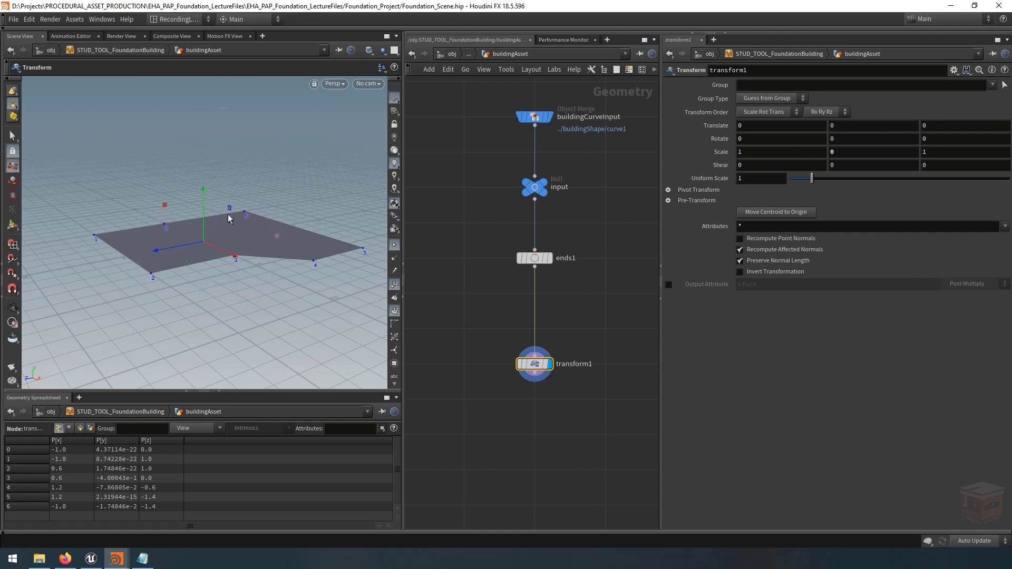
{"action": "mouse_move", "coordinate": [207, 218]}
{"action": "left_mouse_down"}
{"action": "mouse_move", "coordinate": [204, 192]}
{"action": "mouse_move", "coordinate": [205, 234]}
{"action": "left_mouse_up"}
{"action": "key", "text": "ctrl+z"}
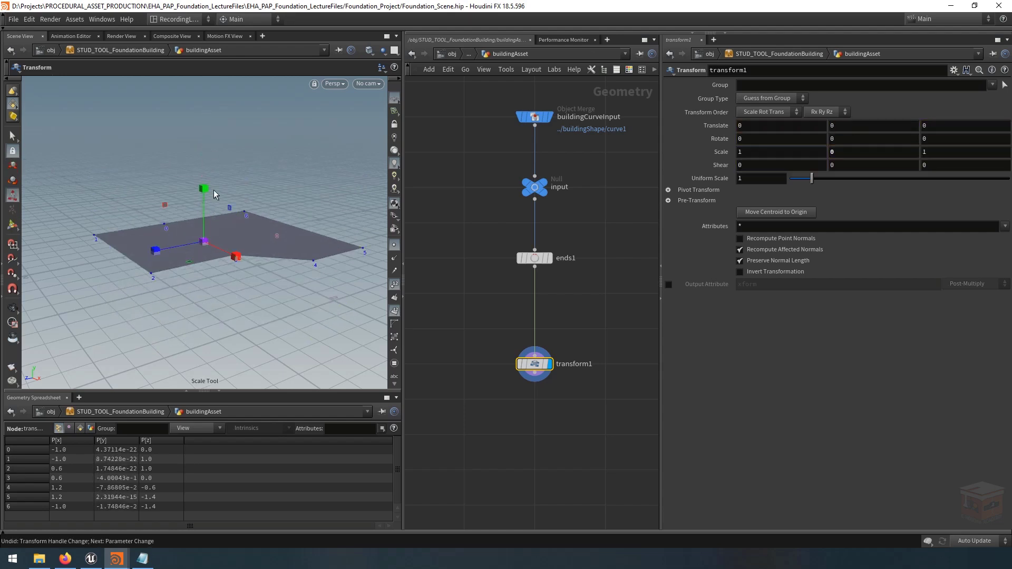
{"action": "key", "text": "r"}
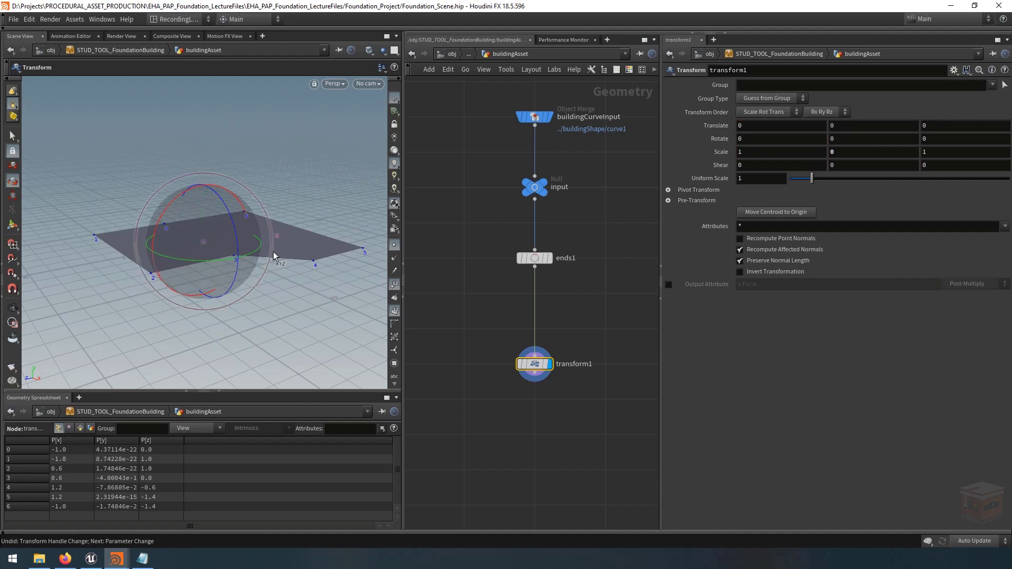
{"action": "left_click_drag", "start_coordinate": [172, 199], "coordinate": [257, 250]}
{"action": "key", "text": "ctrl+z"}
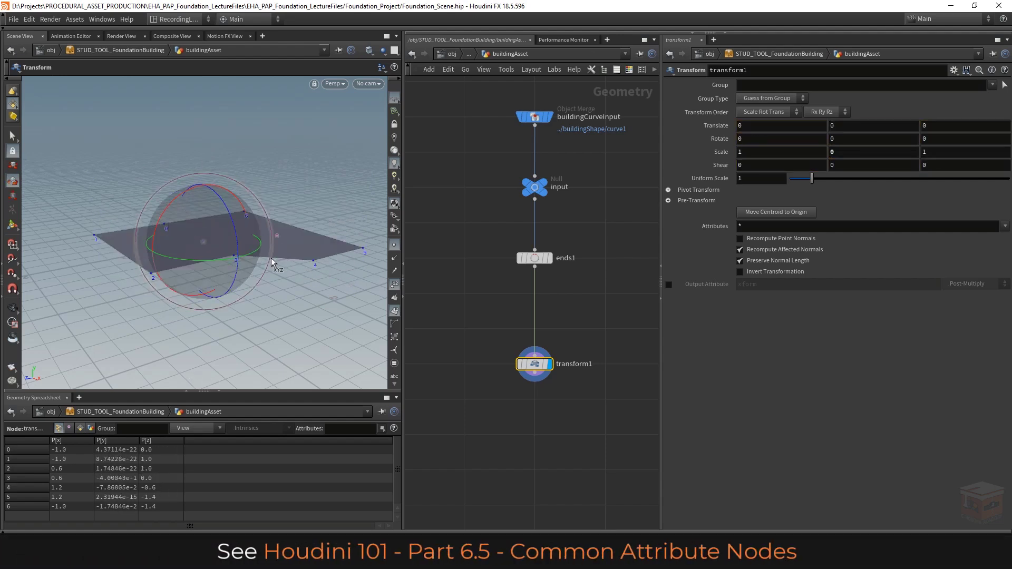
Confirm the Transform node's Y scale and switch the viewport to the View tool
{"action": "left_click", "coordinate": [856, 153]}
{"action": "key", "text": "Return"}
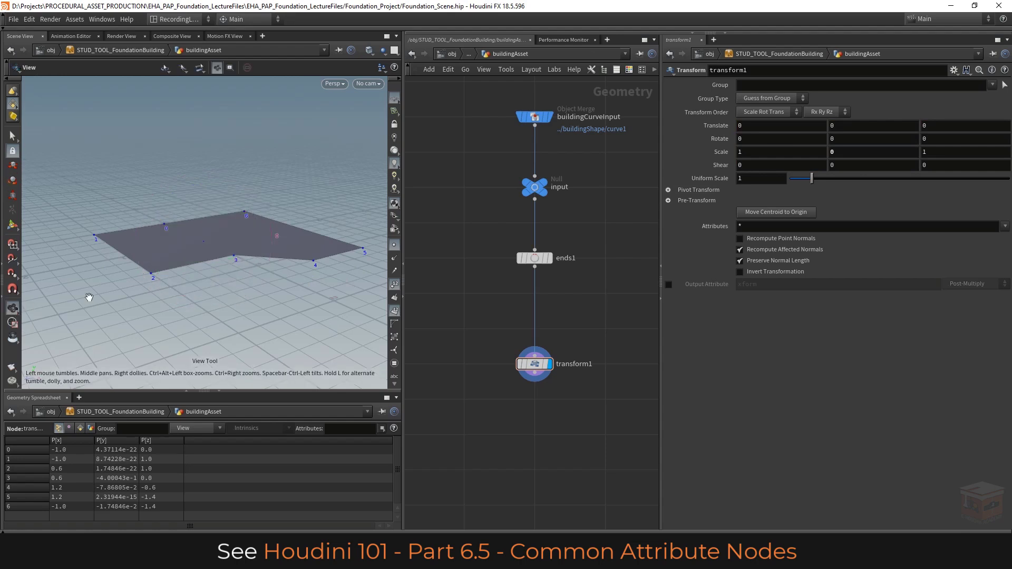
{"action": "left_click", "coordinate": [13, 308]}
{"action": "mouse_move", "coordinate": [254, 271]}
{"action": "left_mouse_down"}
{"action": "mouse_move", "coordinate": [256, 232]}
{"action": "mouse_move", "coordinate": [255, 271]}
{"action": "left_mouse_up"}
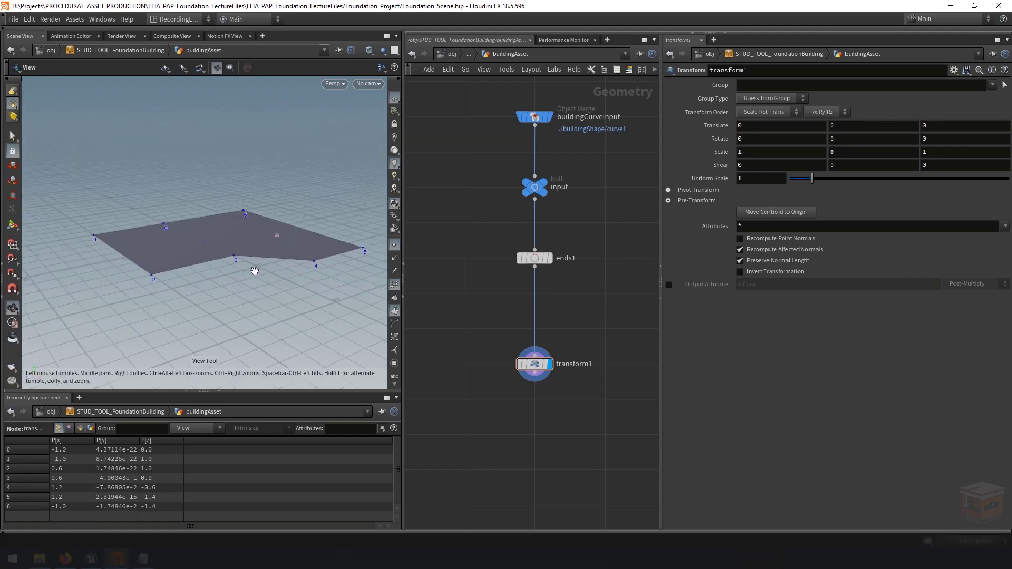
Try raising the flattened shape by setting the Transform node's Y Pivot Translate to 0.4 and to 1
{"action": "left_click", "coordinate": [668, 189]}
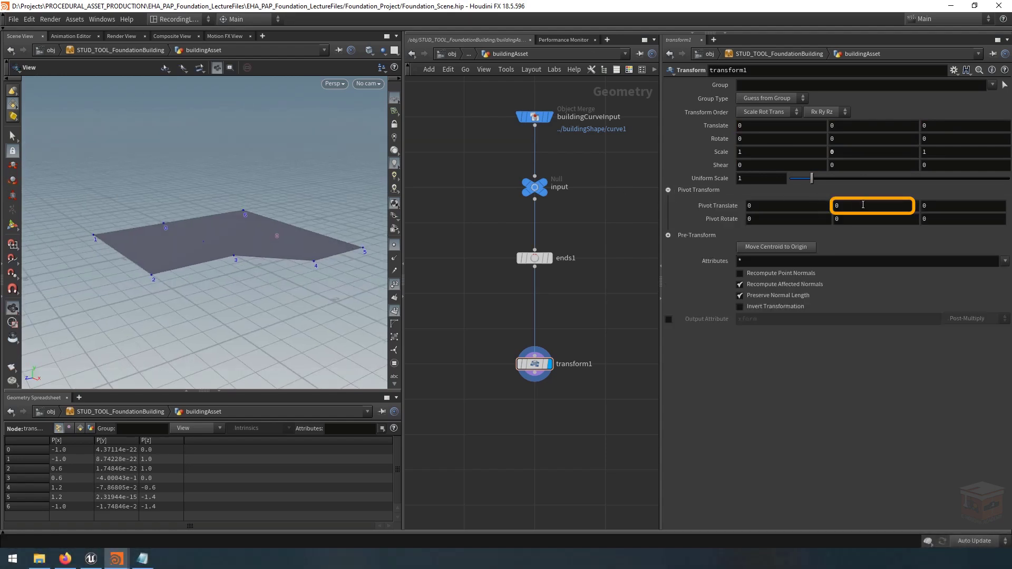
{"action": "mouse_move", "coordinate": [857, 208]}
{"action": "middle_mouse_down"}
{"action": "mouse_move", "coordinate": [891, 210]}
{"action": "mouse_move", "coordinate": [849, 210]}
{"action": "mouse_move", "coordinate": [899, 211]}
{"action": "mouse_move", "coordinate": [865, 211]}
{"action": "mouse_move", "coordinate": [876, 211]}
{"action": "middle_mouse_up"}
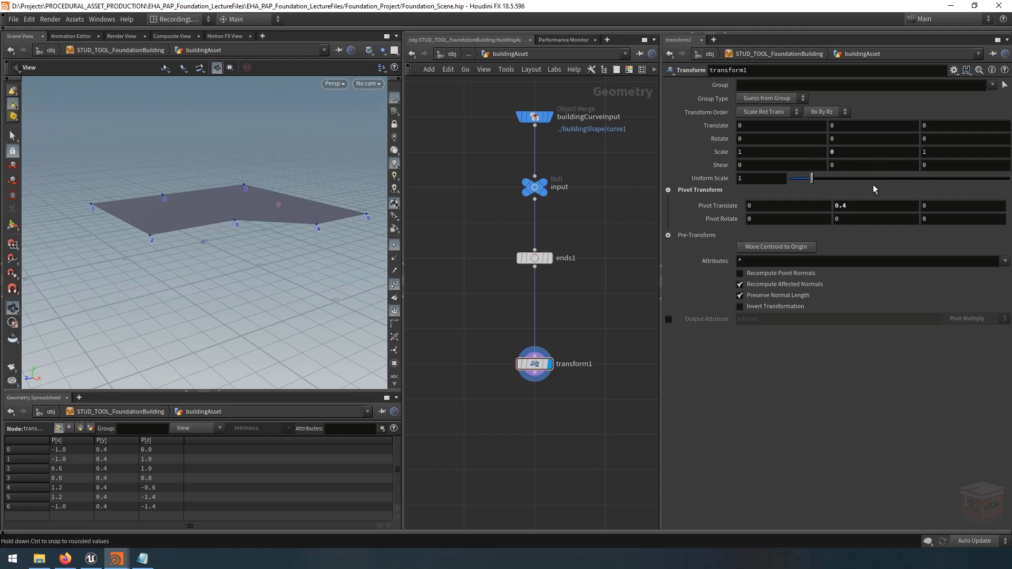
{"action": "left_click", "coordinate": [849, 206]}
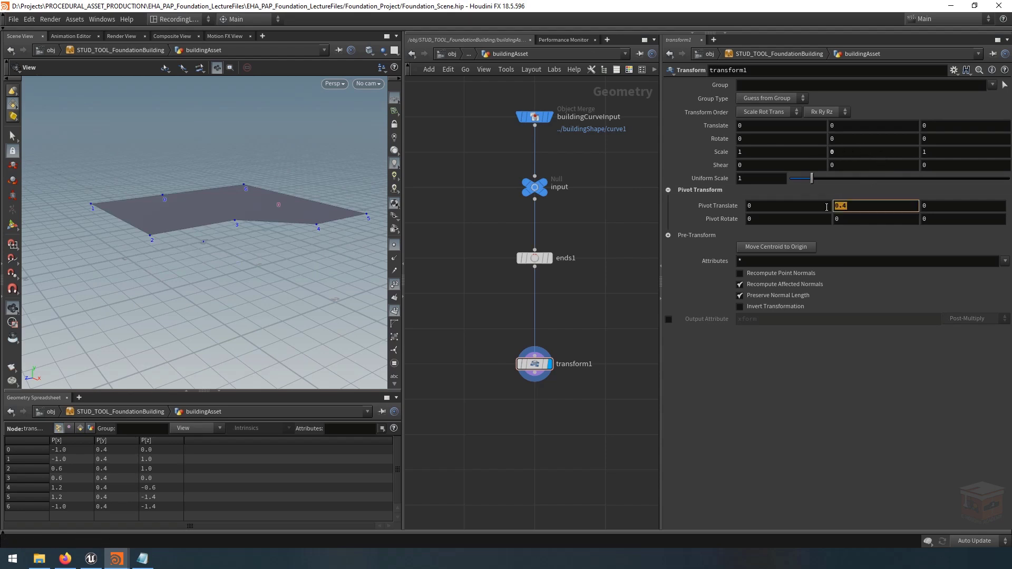
{"action": "type", "text": "1"}
{"action": "key", "text": "Return"}
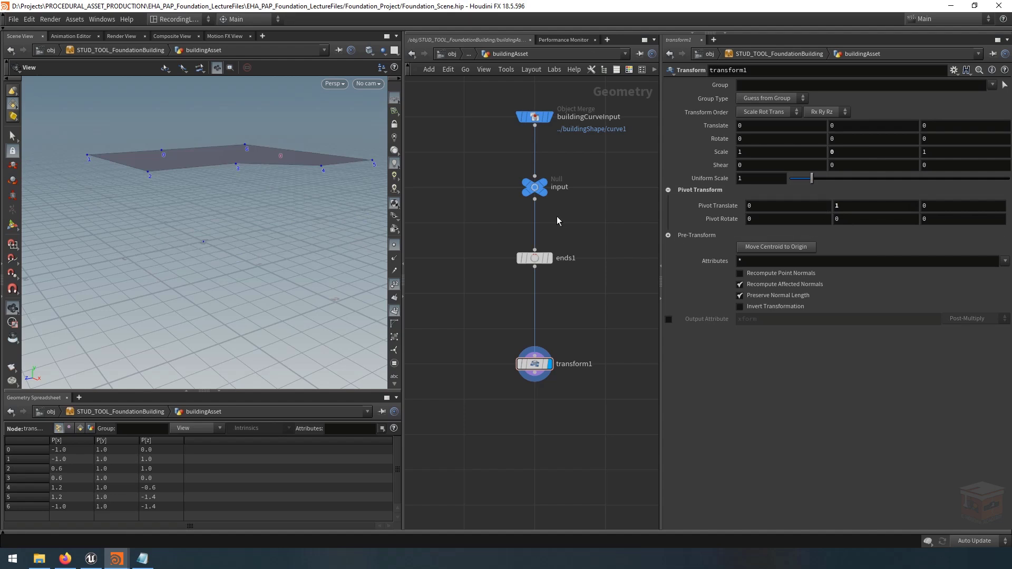
Undo the last pivot change, reset the Y Pivot Translate to 0 and collapse the pivot settings
{"action": "key", "text": "ctrl+z"}
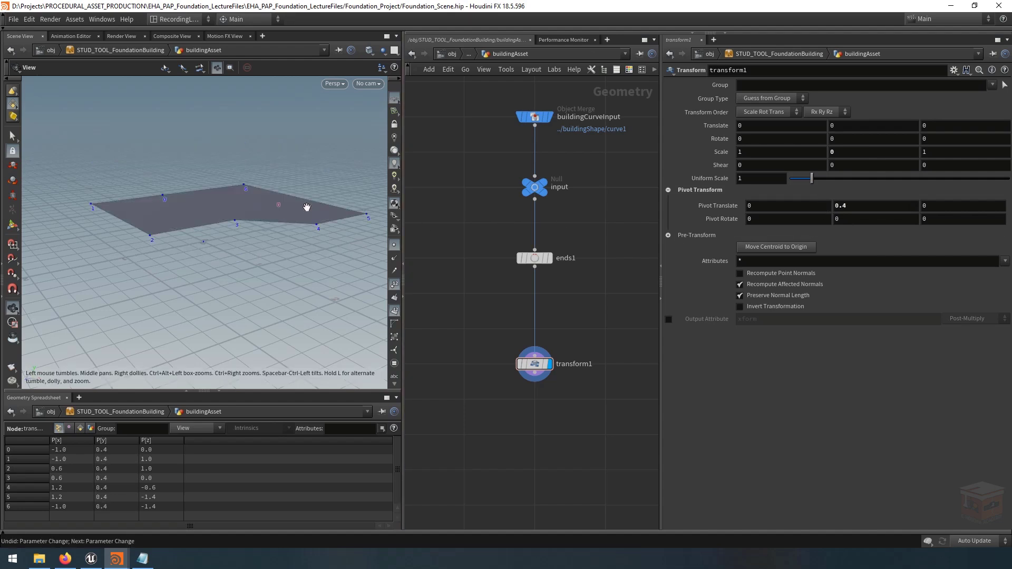
{"action": "left_click_drag", "start_coordinate": [870, 211], "coordinate": [797, 209]}
{"action": "type", "text": "0"}
{"action": "key", "text": "Return"}
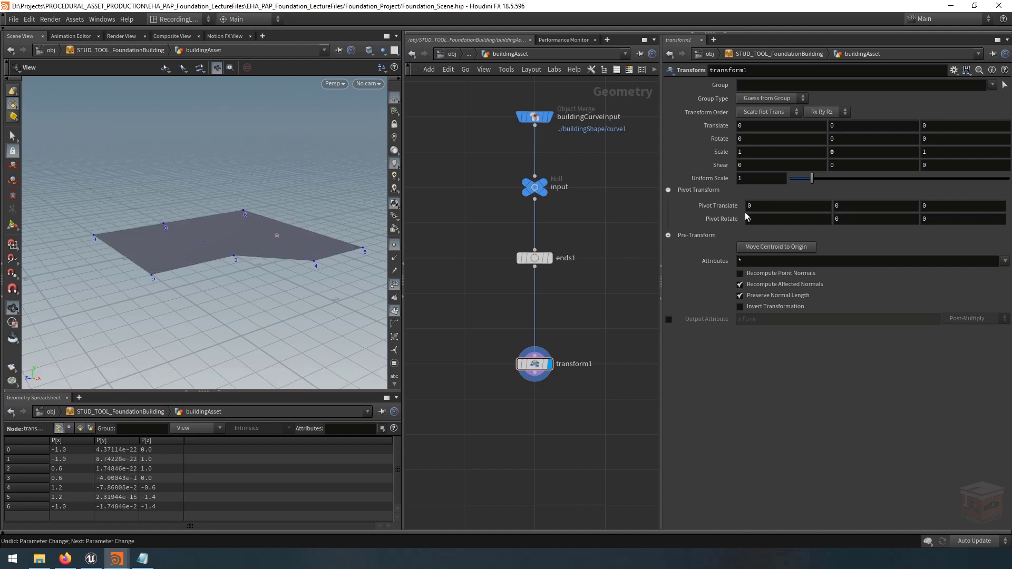
{"action": "left_click", "coordinate": [669, 189]}
Check the Transform node's available transform order and rotation order options
{"action": "left_click", "coordinate": [757, 113]}
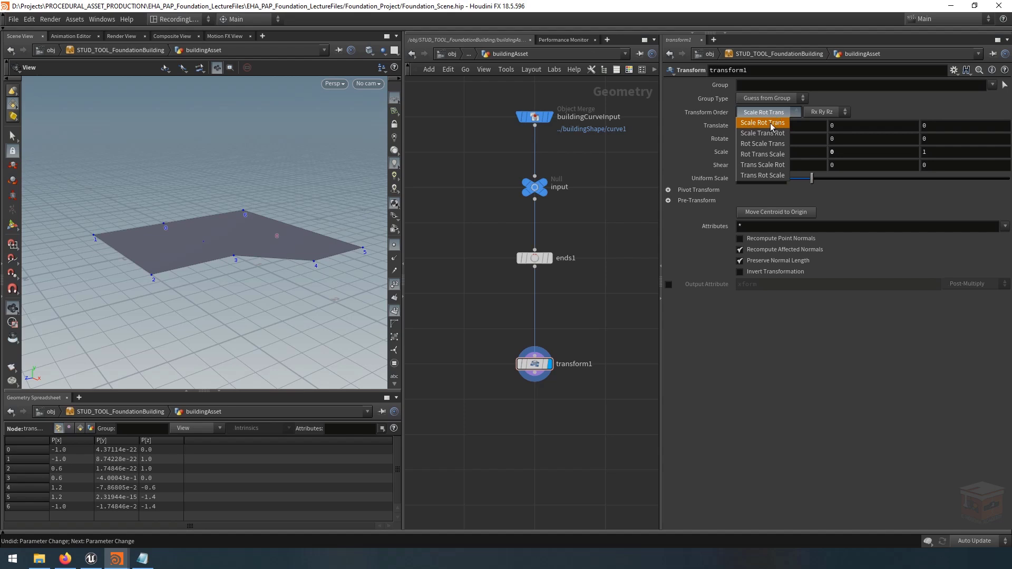
{"action": "left_click", "coordinate": [785, 116]}
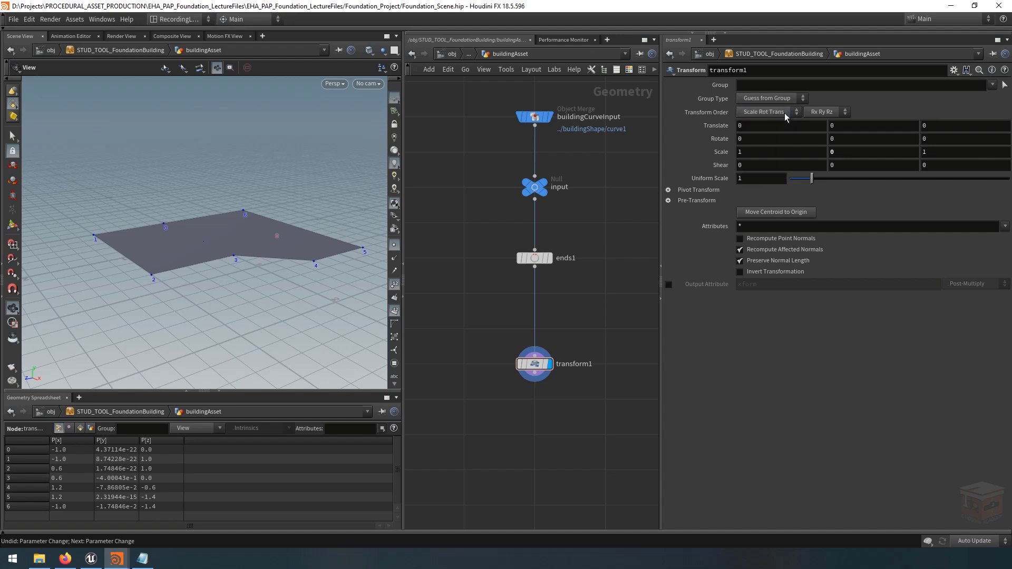
{"action": "left_click", "coordinate": [834, 115]}
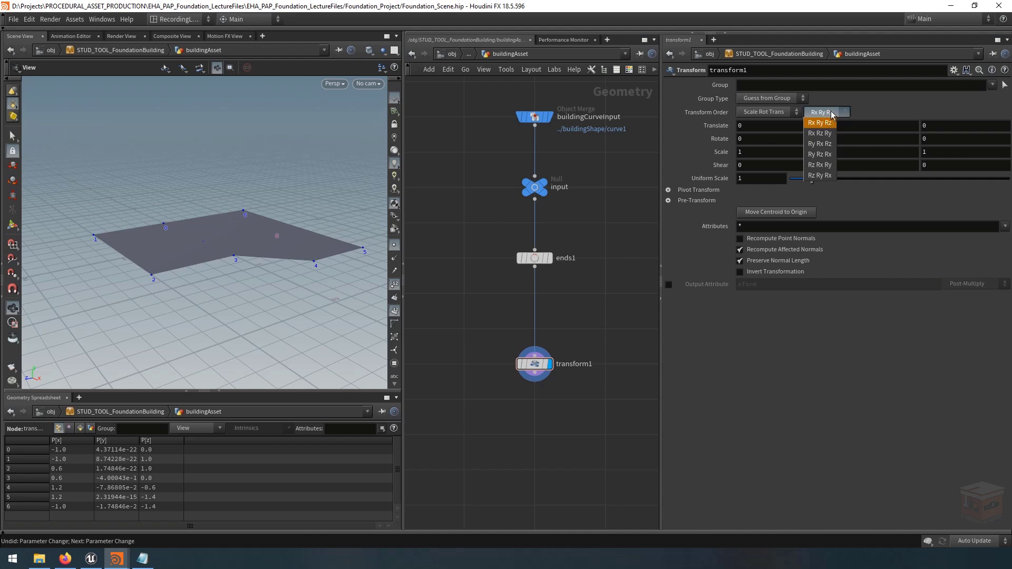
{"action": "left_click", "coordinate": [832, 121]}
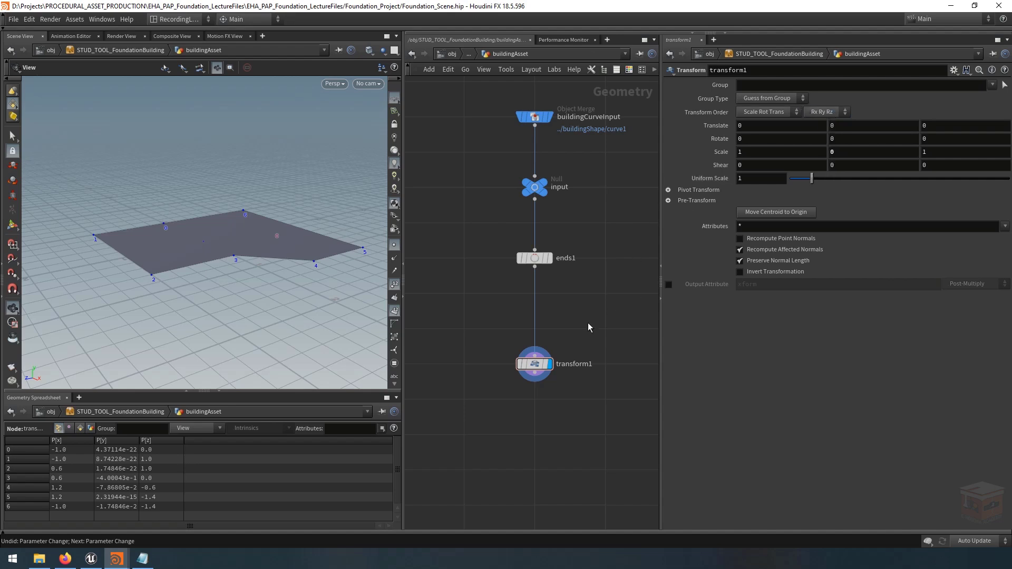
Rename the transform1 node to flattenTransform
{"action": "double_click", "coordinate": [574, 365]}
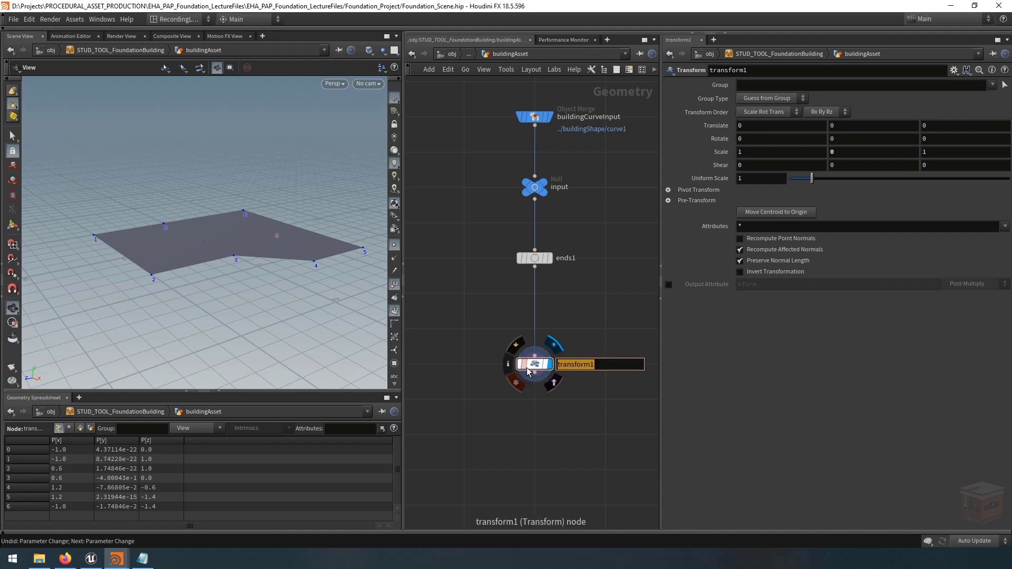
{"action": "type", "text": "flattenTransform"}
{"action": "key", "text": "Return"}
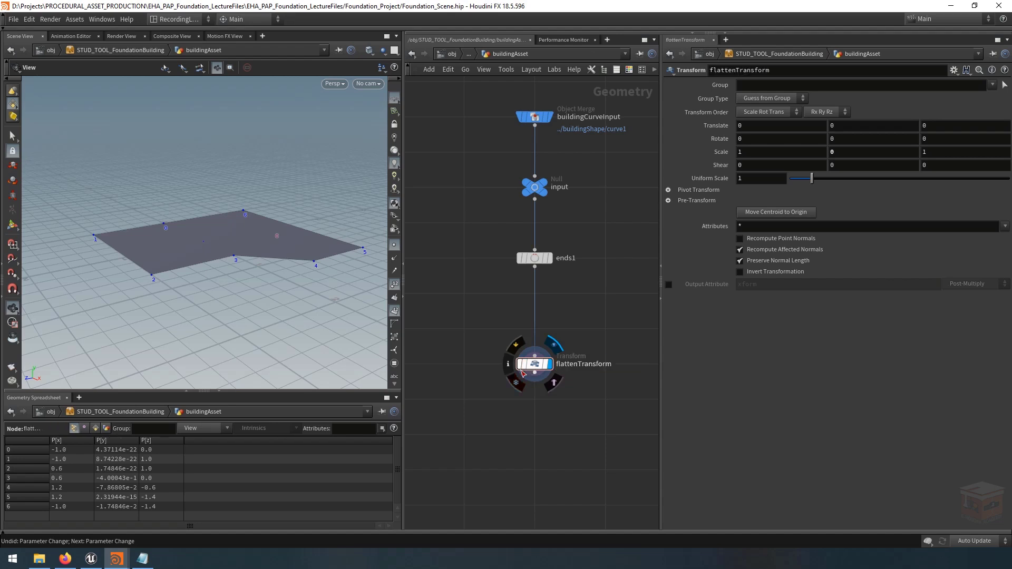
Display the ends1 result and examine its points' Y positions in the geometry spreadsheet
{"action": "middle_click_drag", "start_coordinate": [570, 328], "coordinate": [589, 275]}
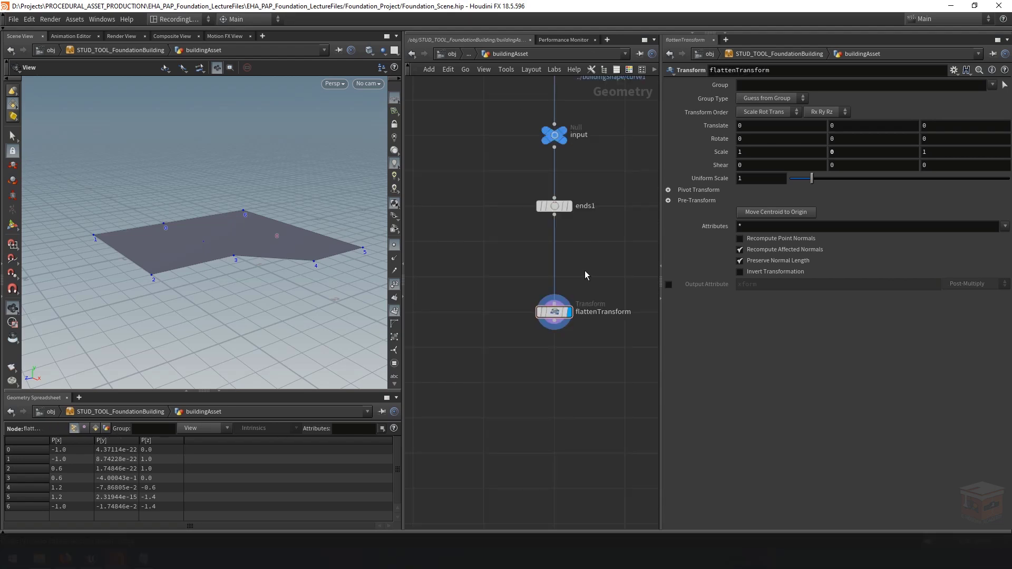
{"action": "left_click", "coordinate": [570, 207]}
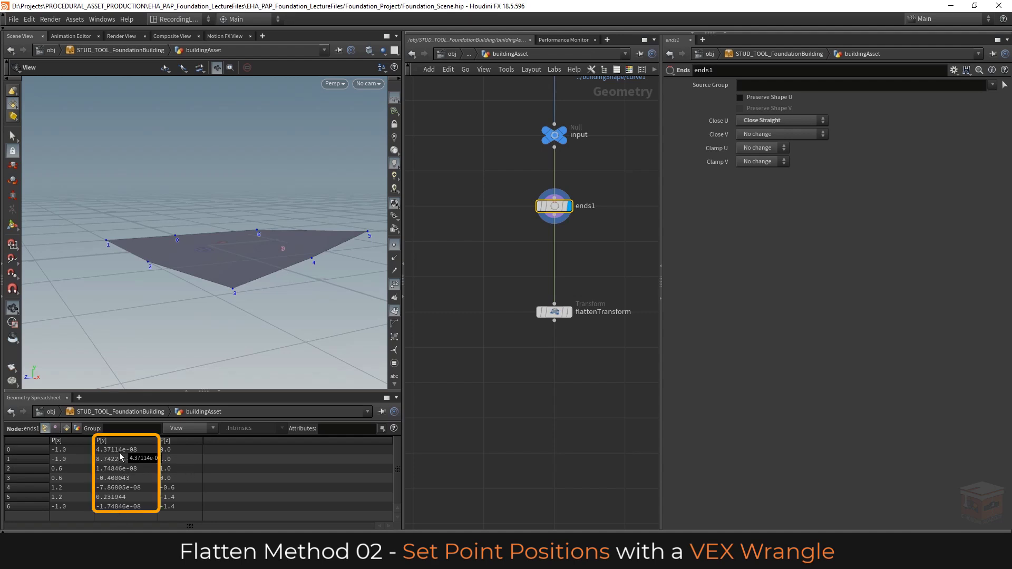
{"action": "scroll", "coordinate": [478, 261], "scroll_direction": "down", "scroll_amount": 4}
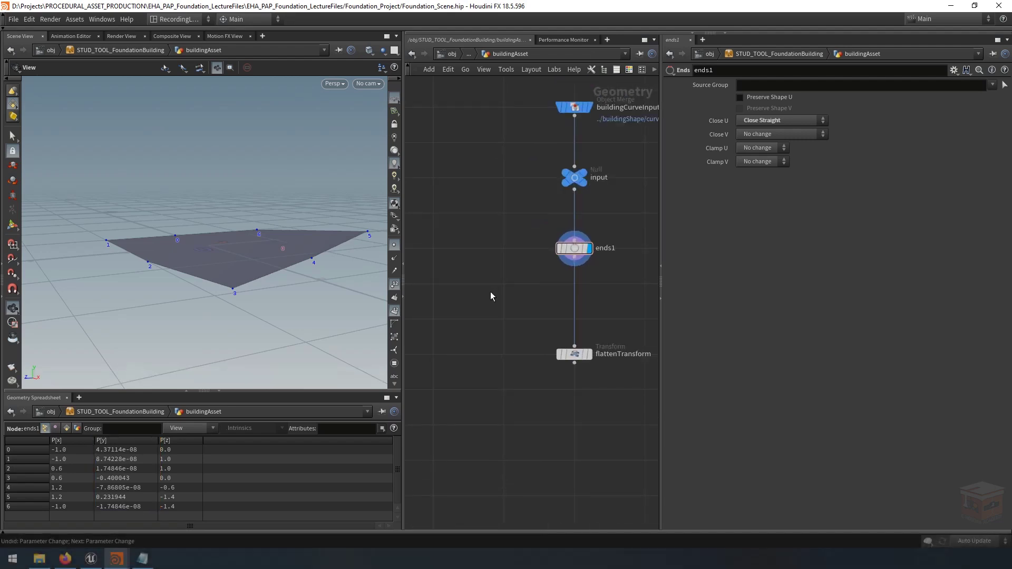
{"action": "scroll", "coordinate": [491, 292], "scroll_direction": "up", "scroll_amount": 2}
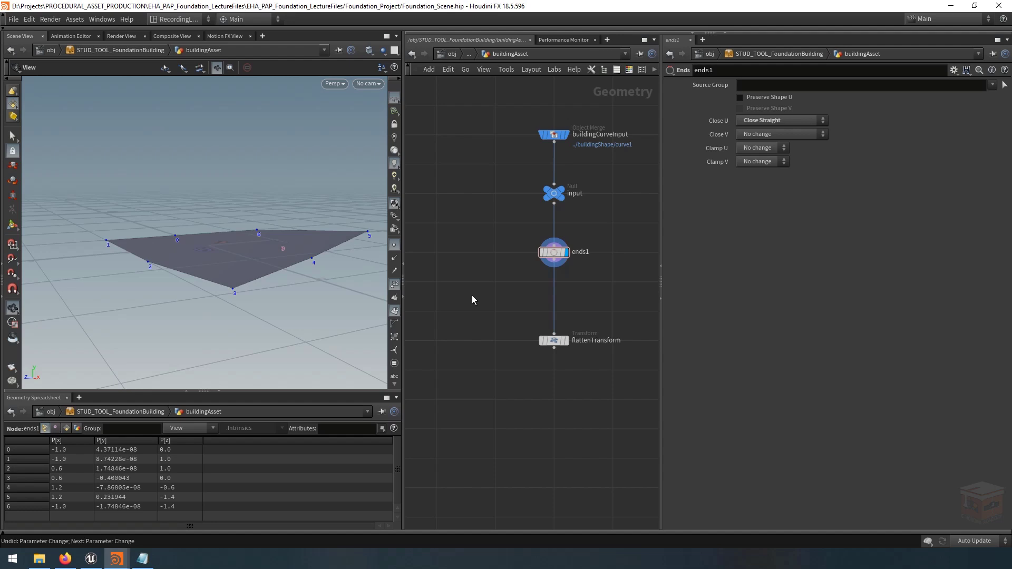
Add an Attribute Wrangle node beside the main chain, connect its first input to the ends1 output and display its result
{"action": "key", "text": "Tab"}
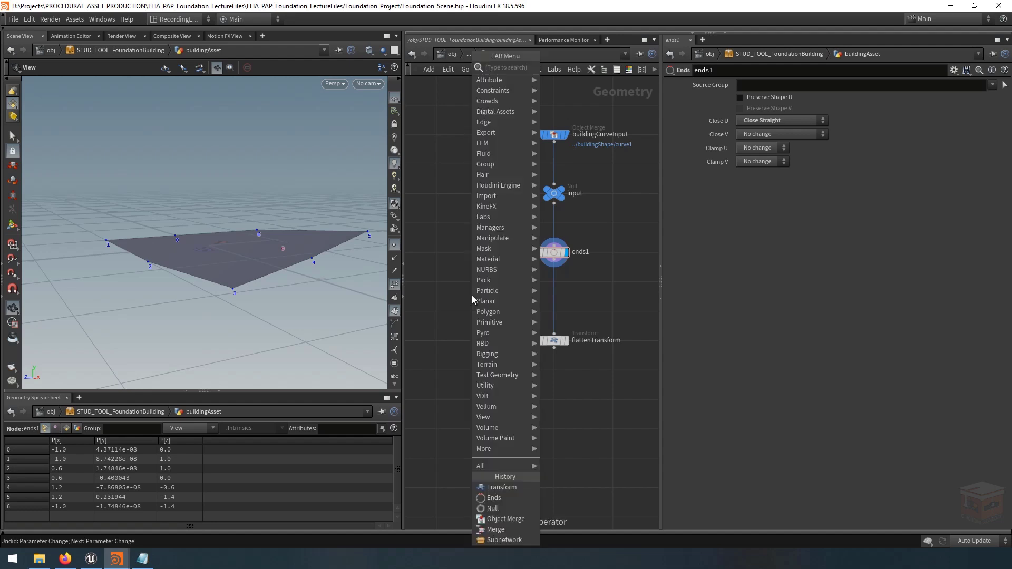
{"action": "type", "text": "attribwran"}
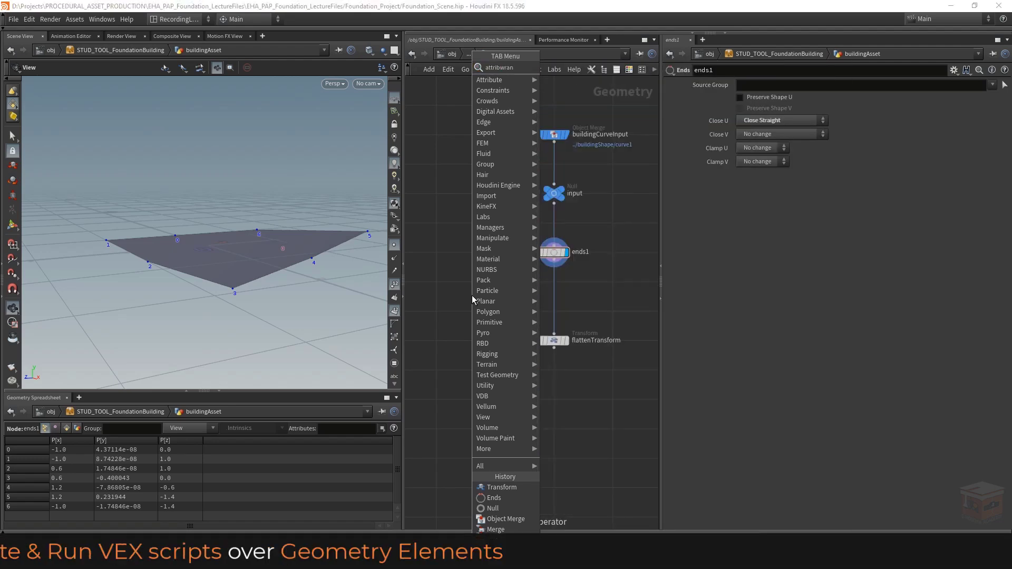
{"action": "type", "text": "gle"}
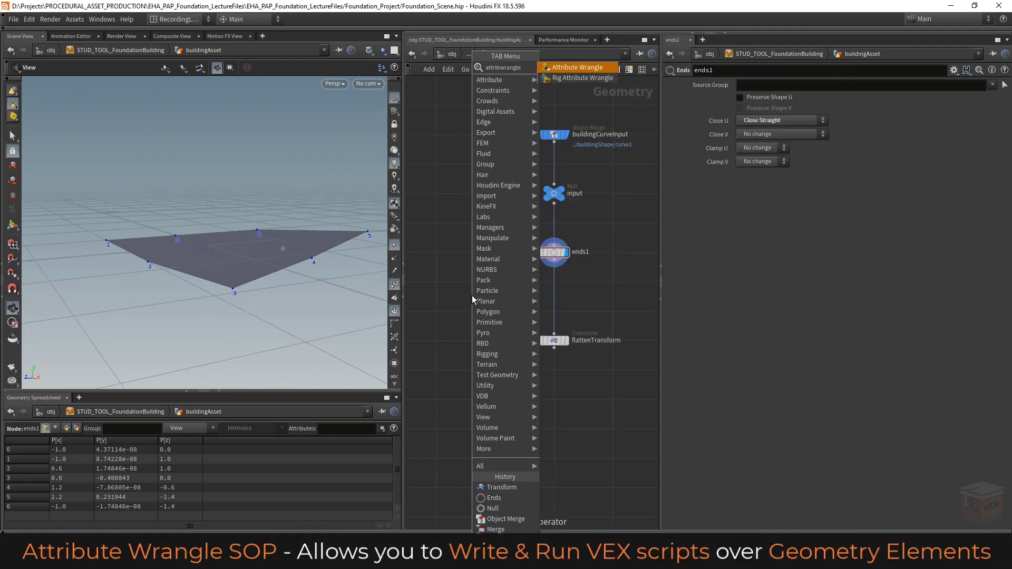
{"action": "key", "text": "Return"}
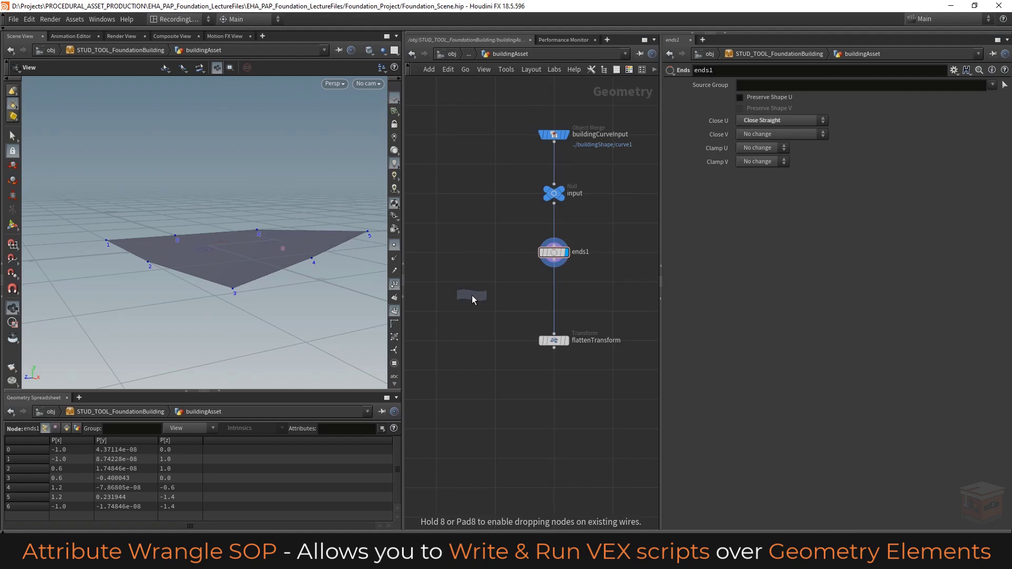
{"action": "left_click", "coordinate": [471, 304]}
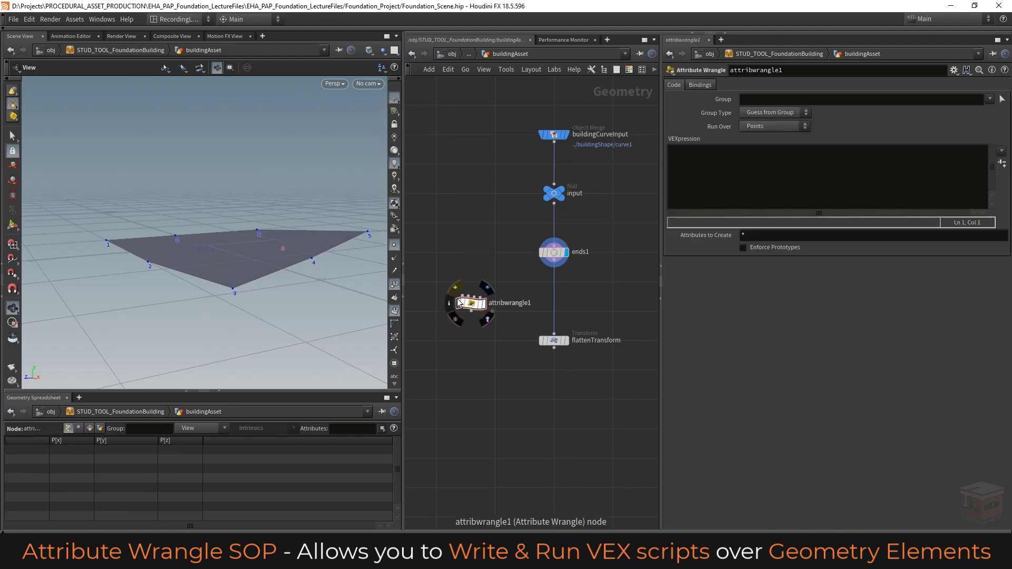
{"action": "left_click", "coordinate": [463, 294]}
{"action": "left_click", "coordinate": [552, 269]}
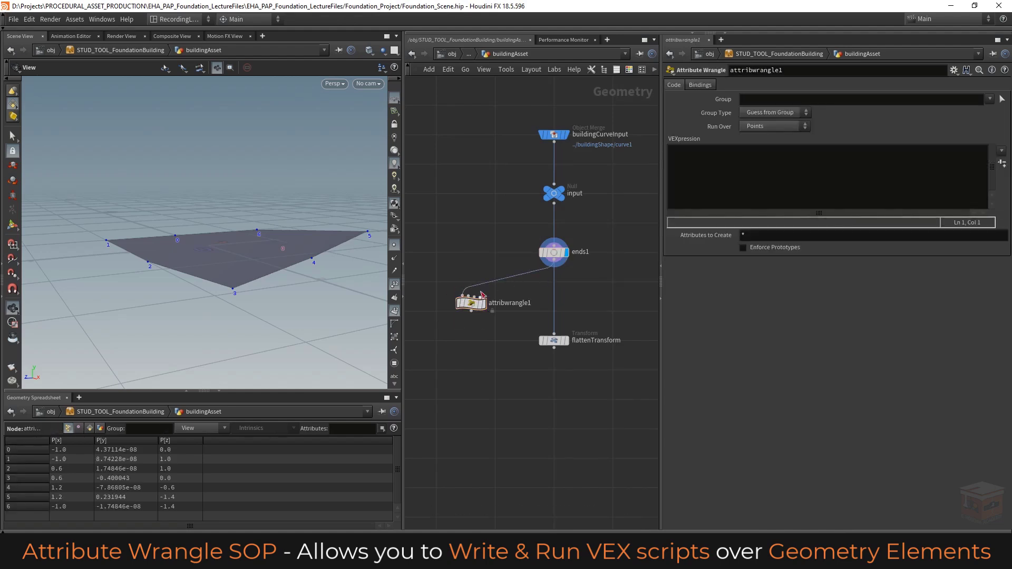
{"action": "scroll", "coordinate": [482, 297], "scroll_direction": "up", "scroll_amount": 2}
{"action": "left_click", "coordinate": [484, 306]}
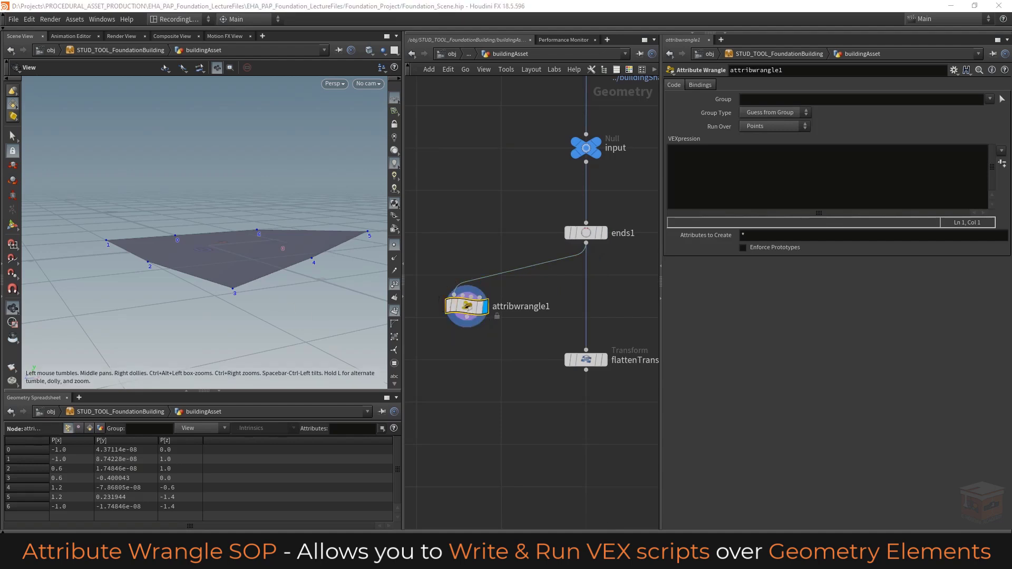
Write the VEX expression @P.y = 0; in the Attribute Wrangle to flatten the point heights
{"action": "left_click", "coordinate": [737, 165]}
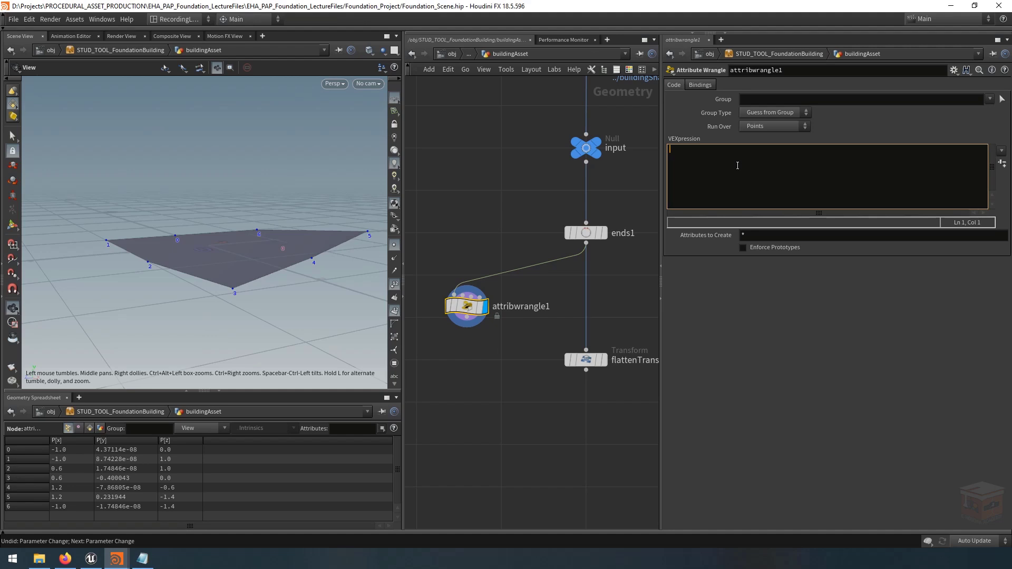
{"action": "type", "text": "@P"}
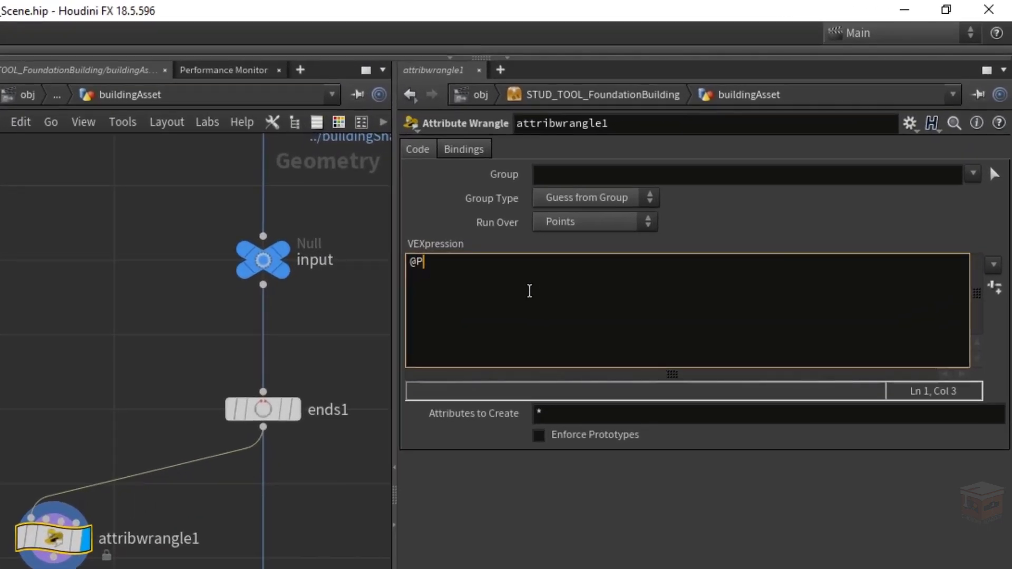
{"action": "type", "text": ".y"}
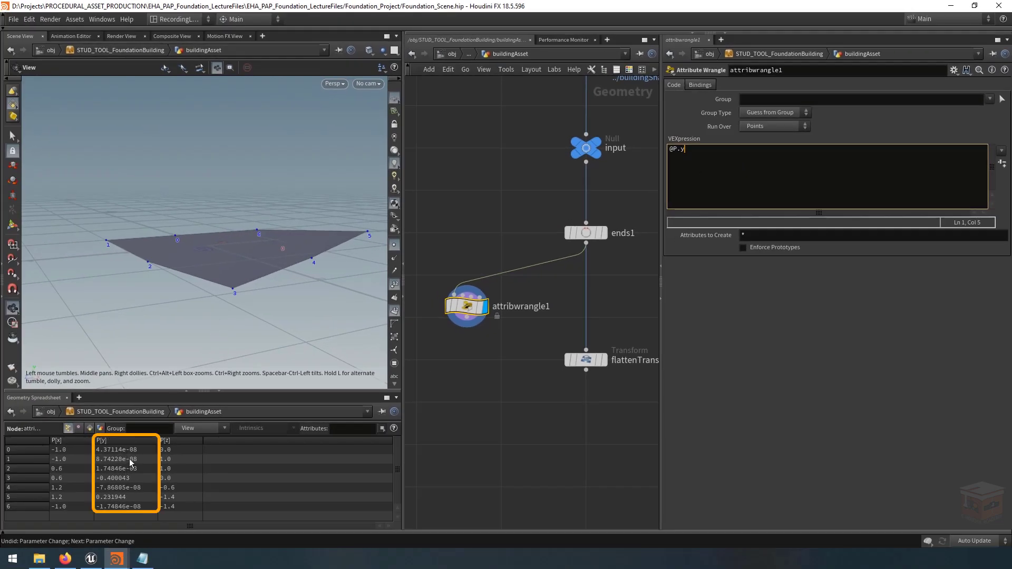
{"action": "type", "text": "= 0"}
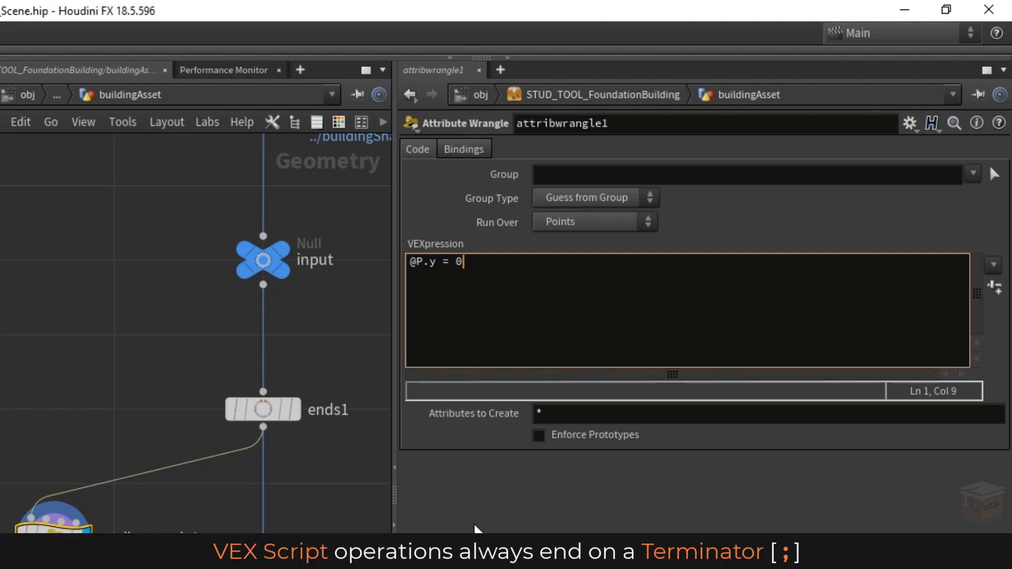
{"action": "type", "text": ";"}
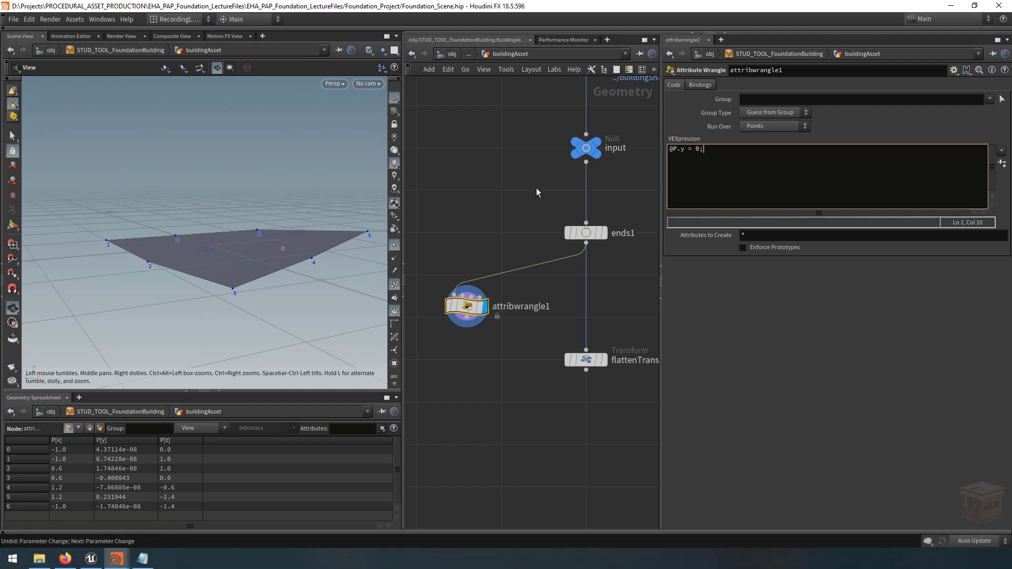
{"action": "left_click", "coordinate": [531, 218]}
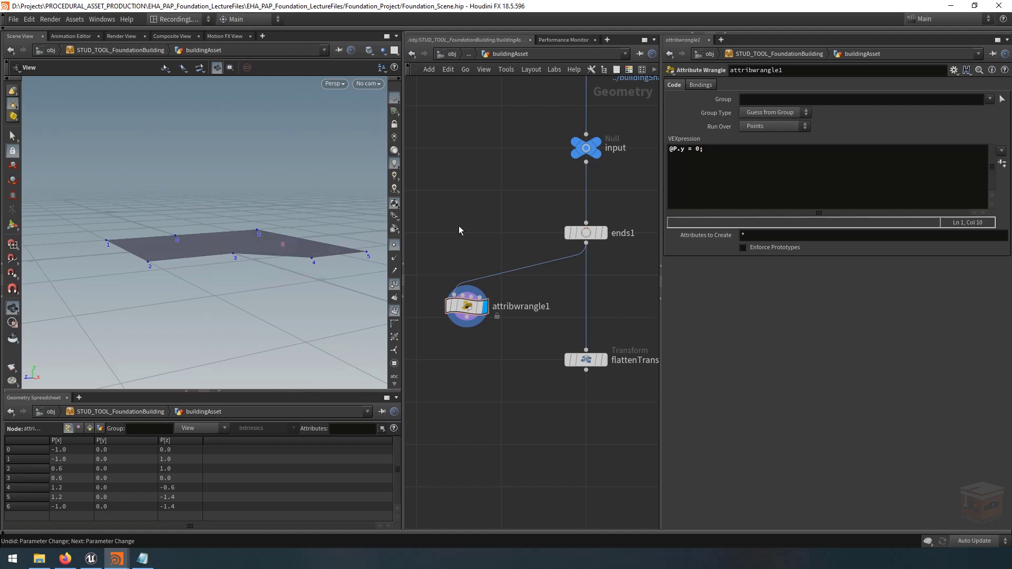
{"action": "left_click_drag", "start_coordinate": [448, 255], "coordinate": [532, 358]}
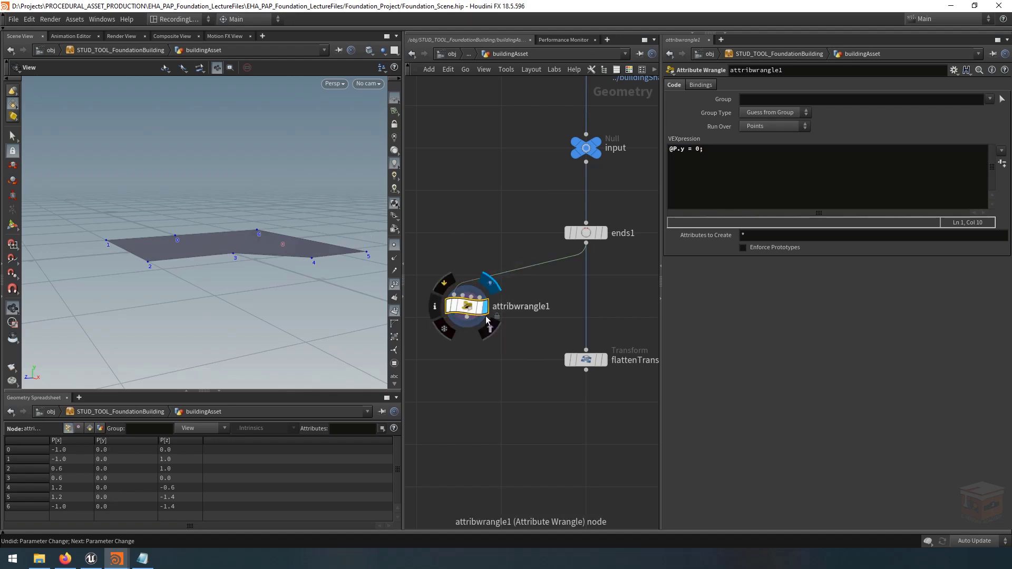
{"action": "mouse_move", "coordinate": [271, 271]}
{"action": "left_mouse_down"}
{"action": "mouse_move", "coordinate": [272, 287]}
{"action": "mouse_move", "coordinate": [267, 210]}
{"action": "mouse_move", "coordinate": [269, 288]}
{"action": "left_mouse_up"}
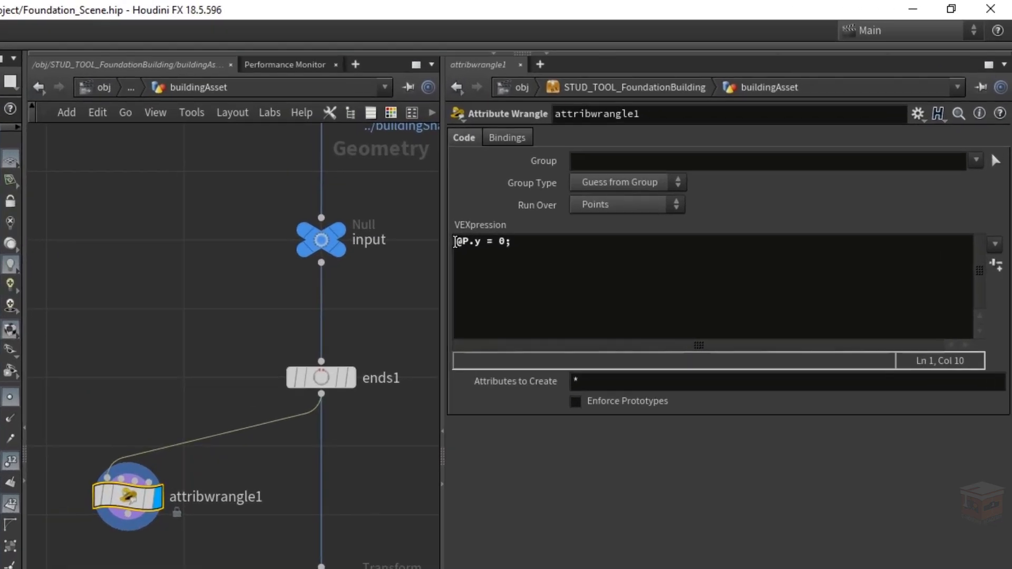
{"action": "left_click", "coordinate": [455, 242]}
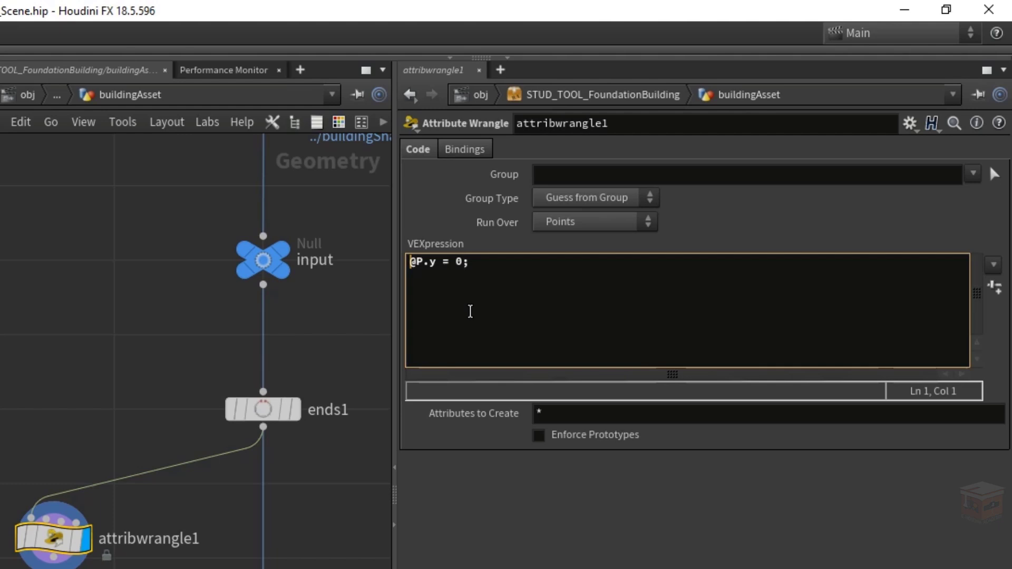
{"action": "type", "text": "v"}
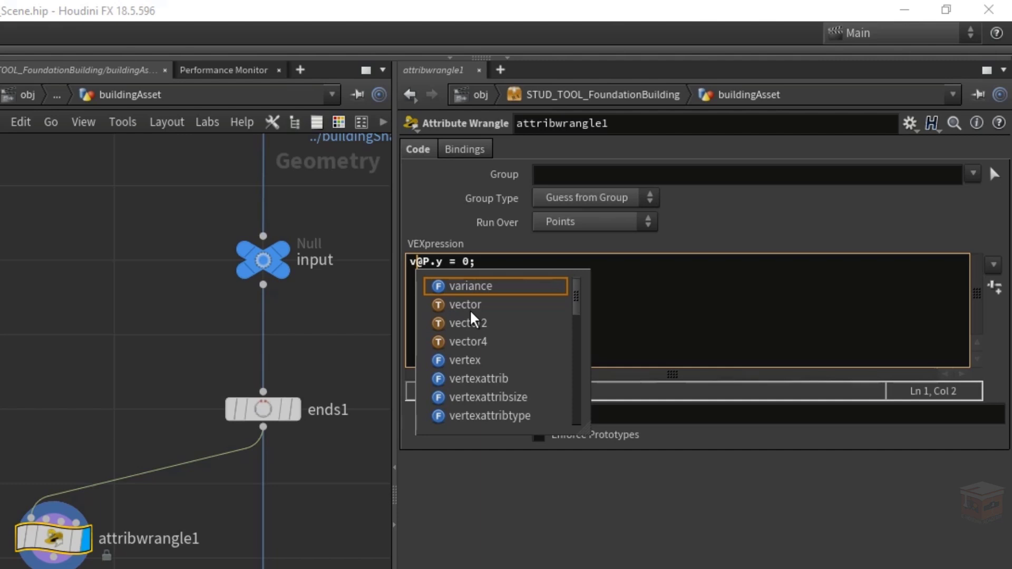
{"action": "left_click", "coordinate": [497, 261]}
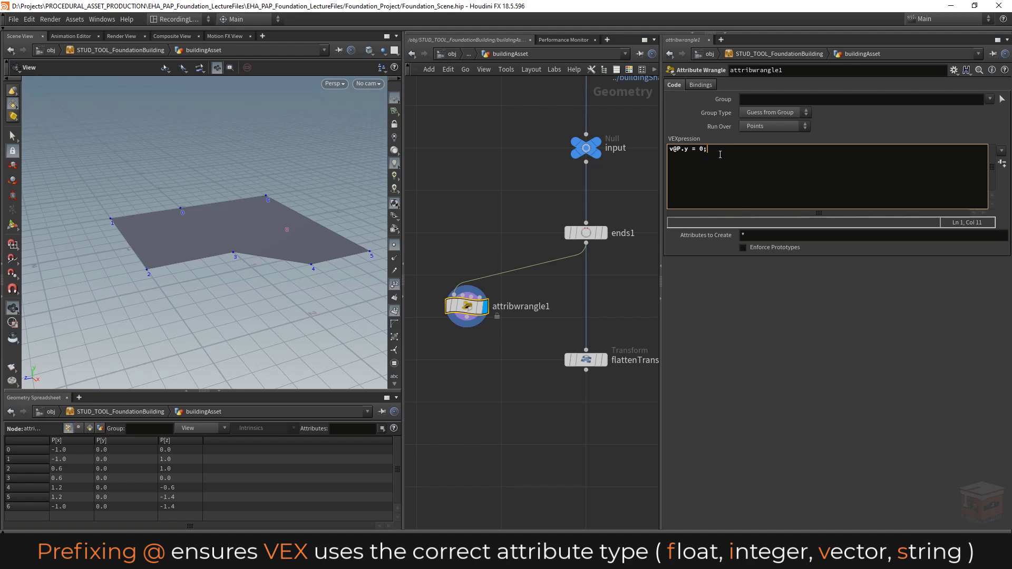
{"action": "left_click_drag", "start_coordinate": [678, 149], "coordinate": [665, 150]}
{"action": "left_click", "coordinate": [489, 195]}
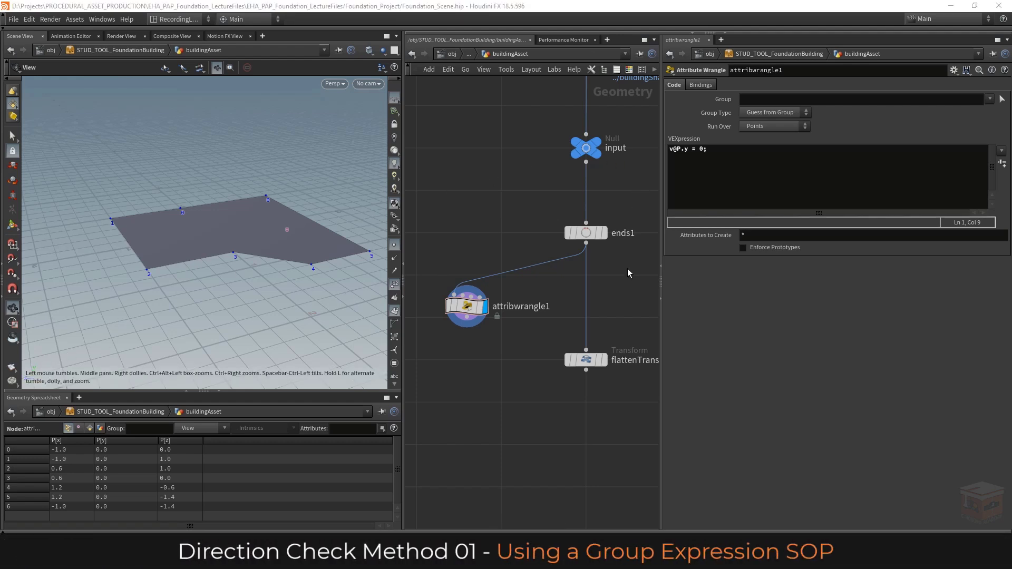
Display the flattenTransform result and place a Group Expression node directly below flattenTransform
{"action": "middle_click_drag", "start_coordinate": [627, 273], "coordinate": [592, 188]}
{"action": "scroll", "coordinate": [595, 202], "scroll_direction": "down", "scroll_amount": 2}
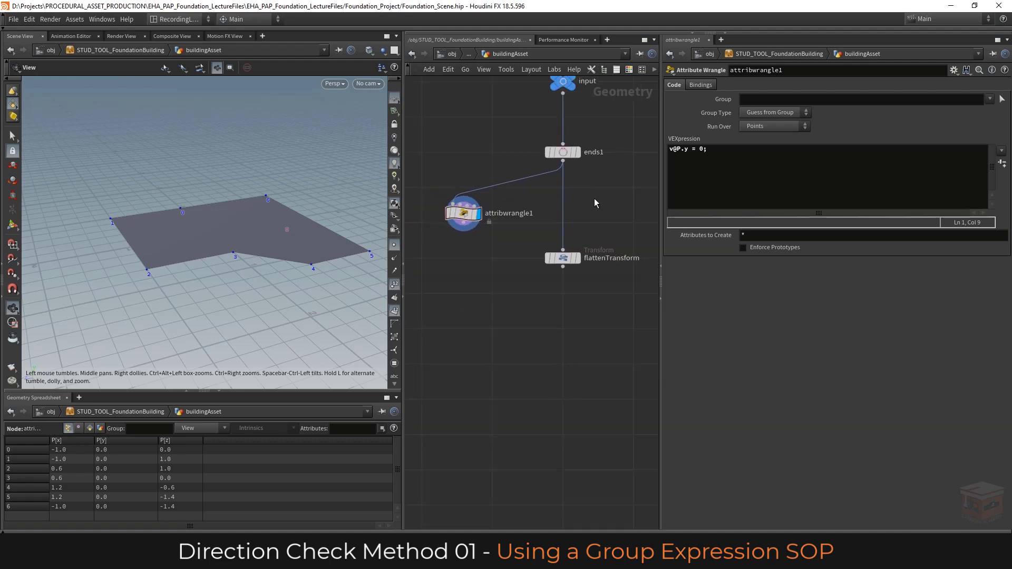
{"action": "left_click", "coordinate": [579, 262]}
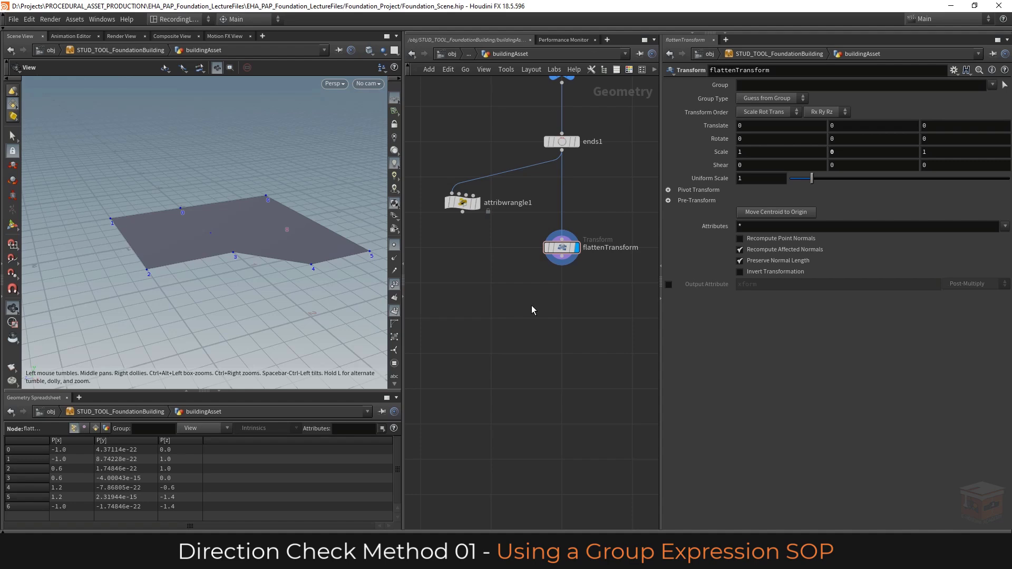
{"action": "key", "text": "Tab"}
{"action": "type", "text": "group"}
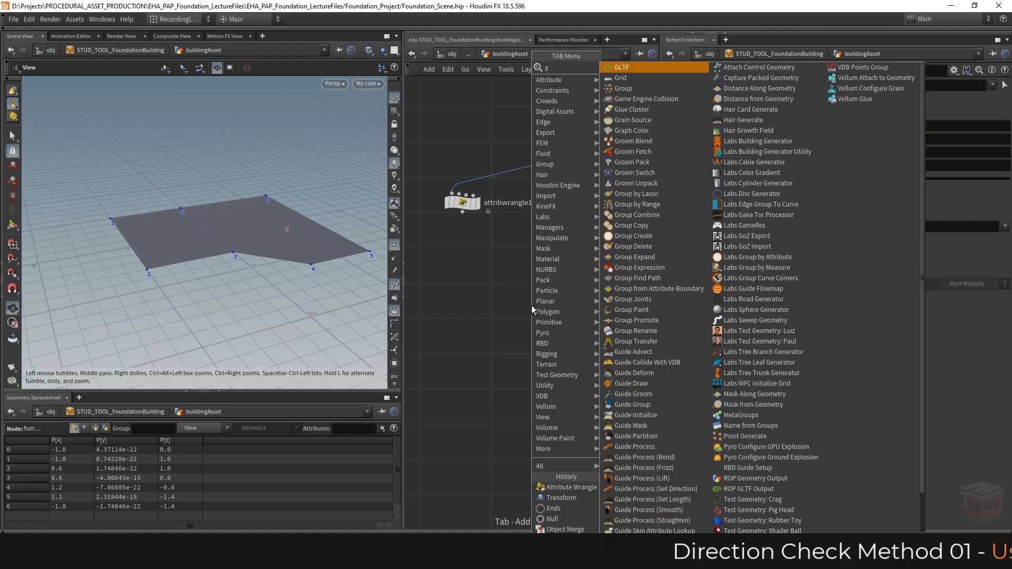
{"action": "key", "text": "Down"}
{"action": "key", "text": "Down"}
{"action": "key", "text": "Down"}
{"action": "key", "text": "Down"}
{"action": "key", "text": "Down"}
{"action": "key", "text": "Down"}
{"action": "key", "text": "Down"}
{"action": "key", "text": "Down"}
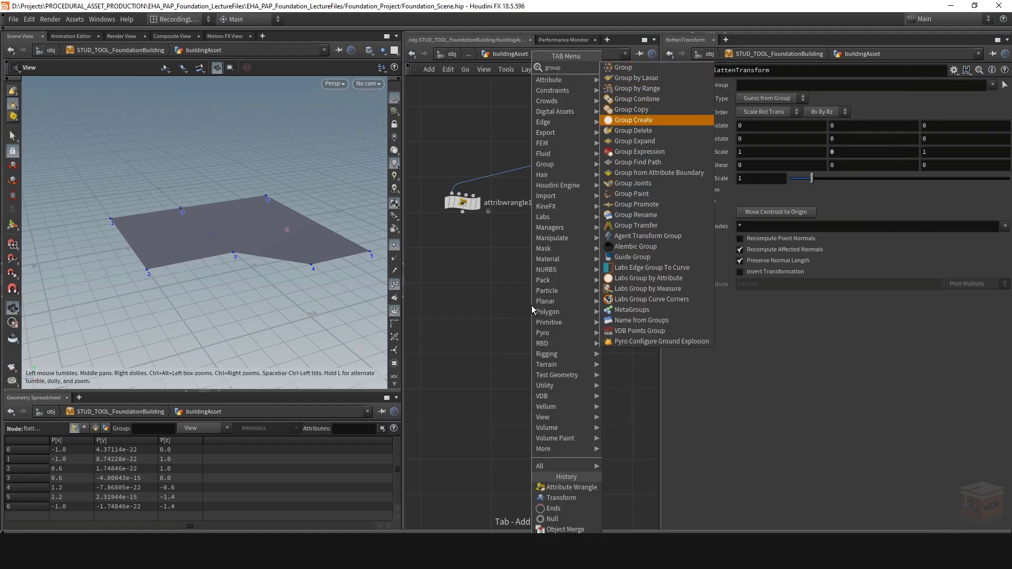
{"action": "key", "text": "Return"}
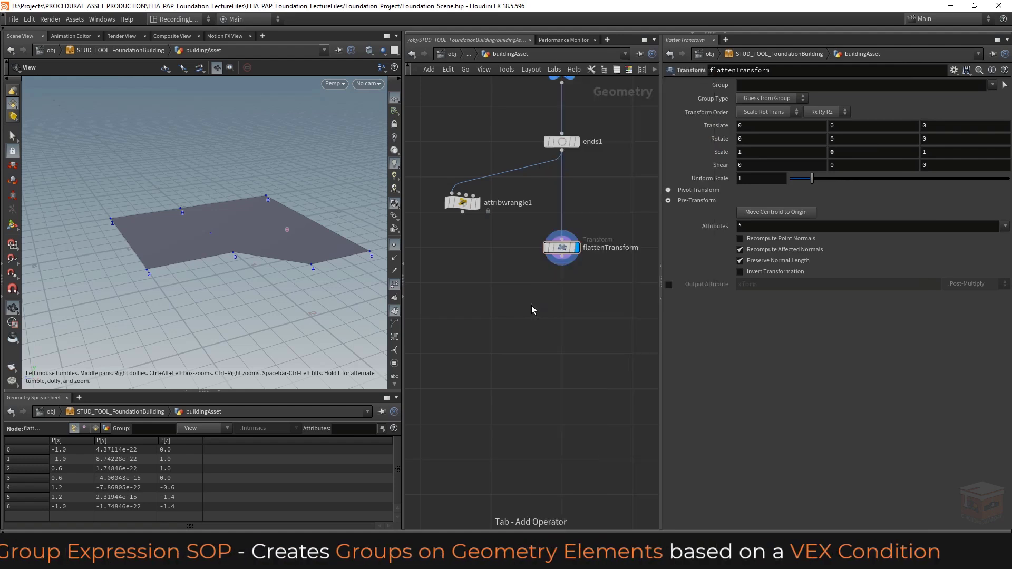
{"action": "left_click", "coordinate": [561, 283]}
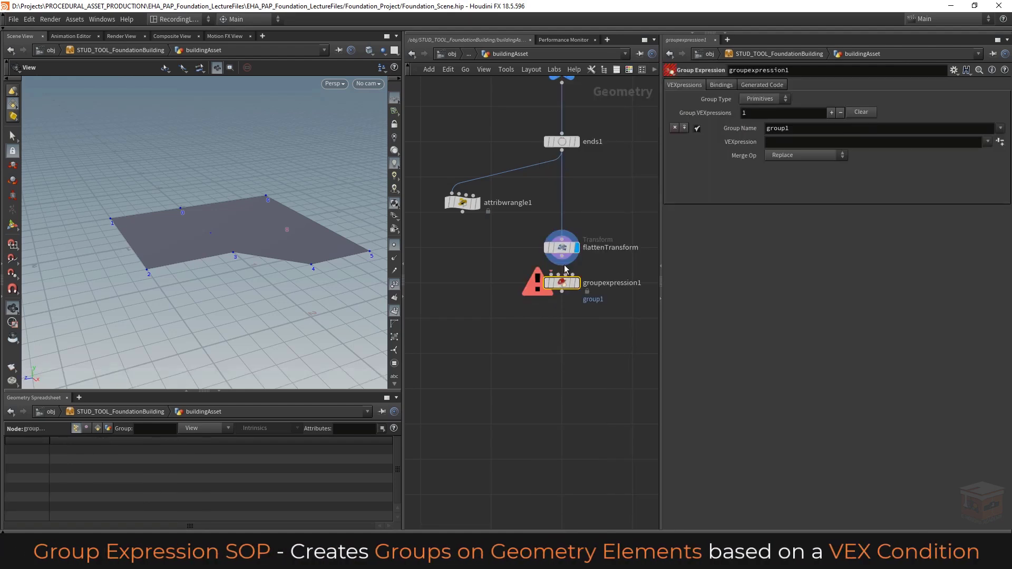
Connect the flattenTransform output to the Group Expression node's first input and display the node
{"action": "left_click", "coordinate": [562, 257]}
{"action": "left_click", "coordinate": [552, 275]}
{"action": "mouse_move", "coordinate": [579, 288]}
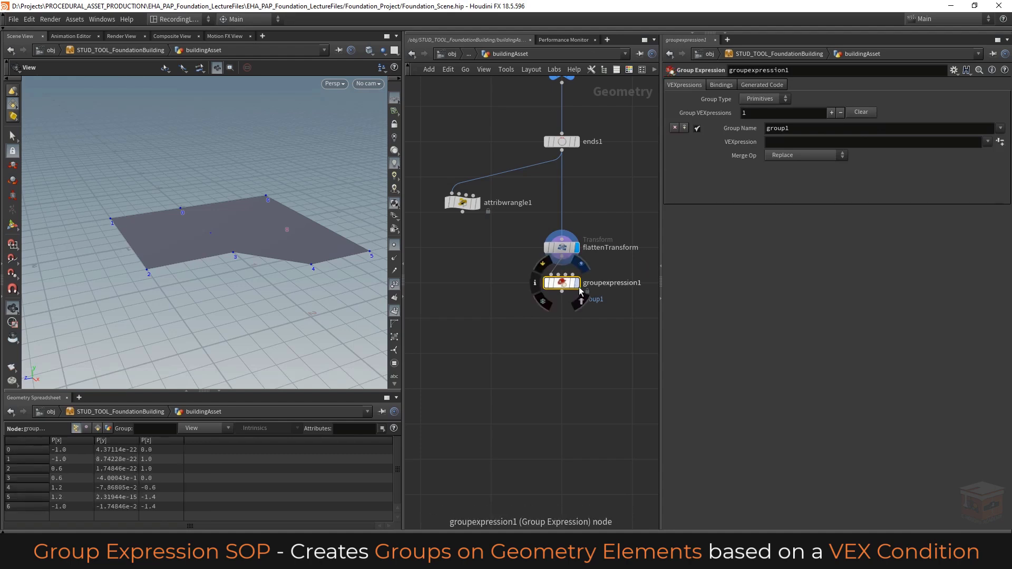
{"action": "middle_click_drag", "start_coordinate": [606, 313], "coordinate": [580, 343]}
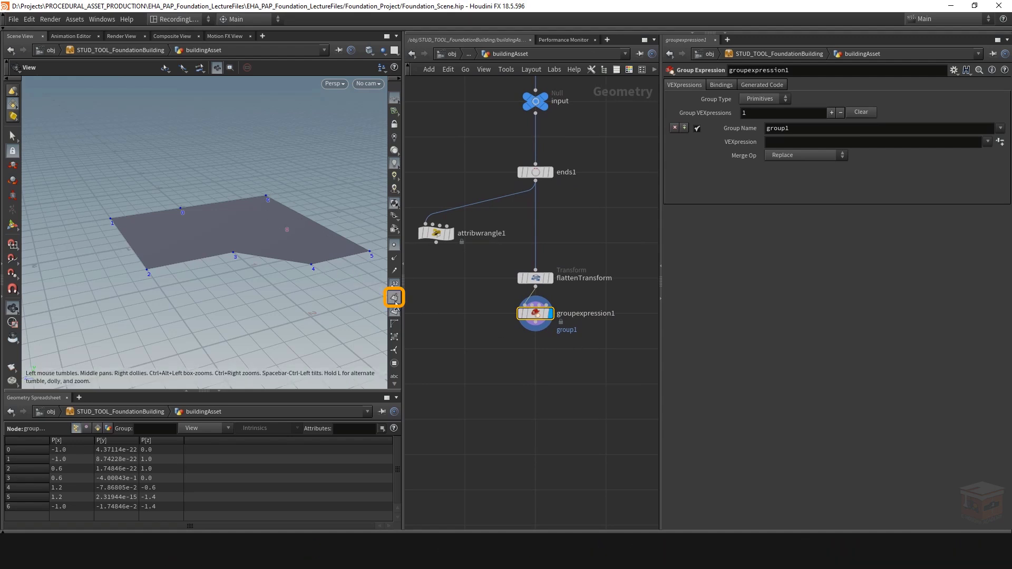
Inspect the polygon's facing direction from below and above, and show primitive attributes in the geometry spreadsheet
{"action": "left_click_drag", "start_coordinate": [271, 241], "coordinate": [334, 199]}
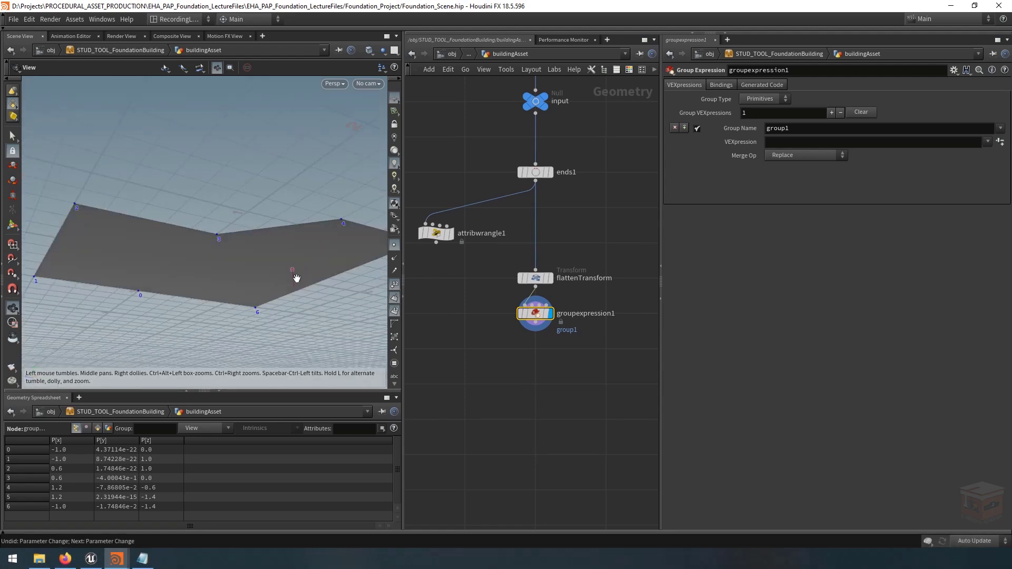
{"action": "left_click_drag", "start_coordinate": [311, 265], "coordinate": [308, 326]}
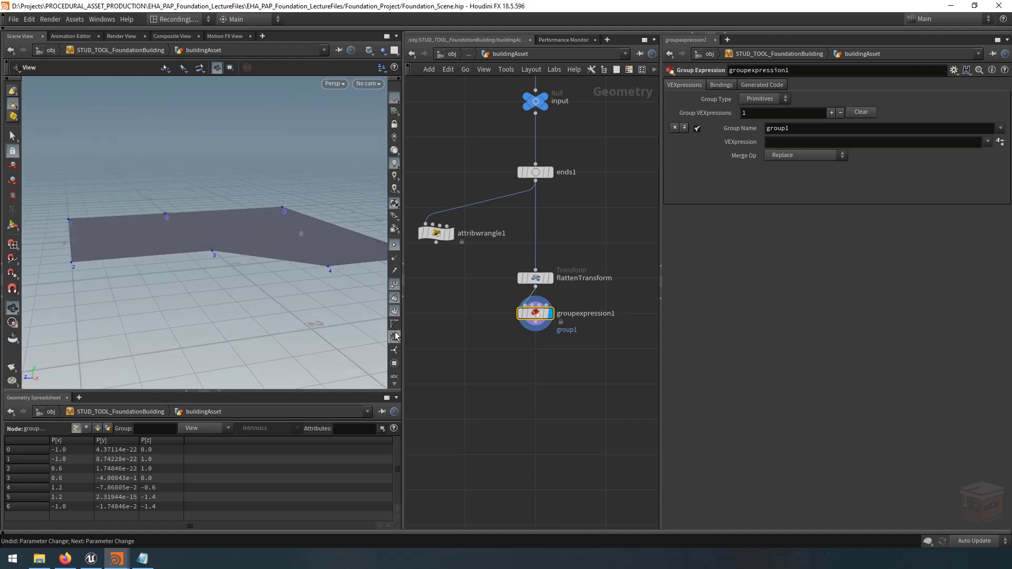
{"action": "left_click_drag", "start_coordinate": [406, 335], "coordinate": [441, 332]}
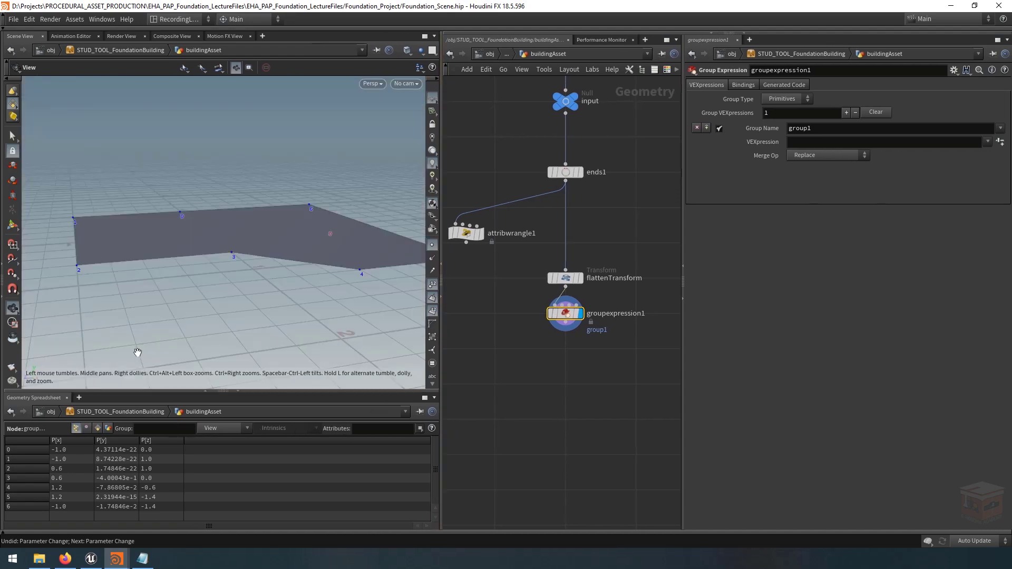
{"action": "left_click_drag", "start_coordinate": [318, 292], "coordinate": [268, 293]}
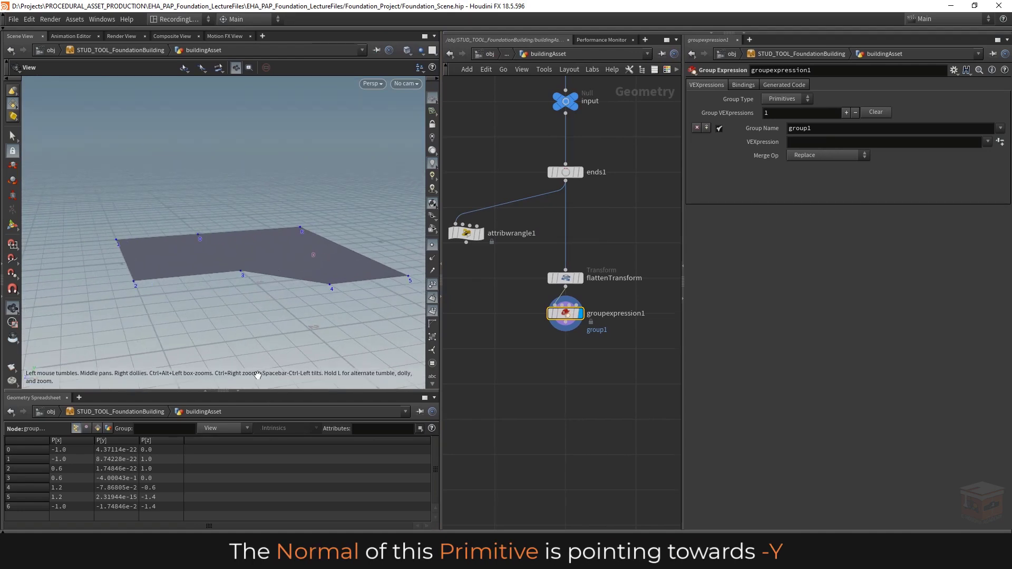
{"action": "left_click", "coordinate": [98, 429]}
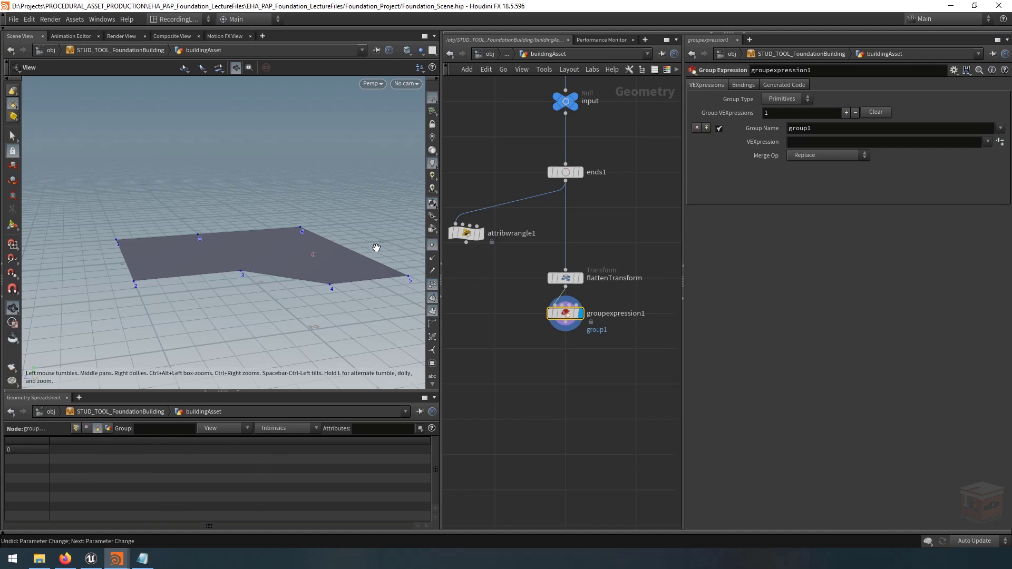
{"action": "left_click_drag", "start_coordinate": [361, 276], "coordinate": [356, 248]}
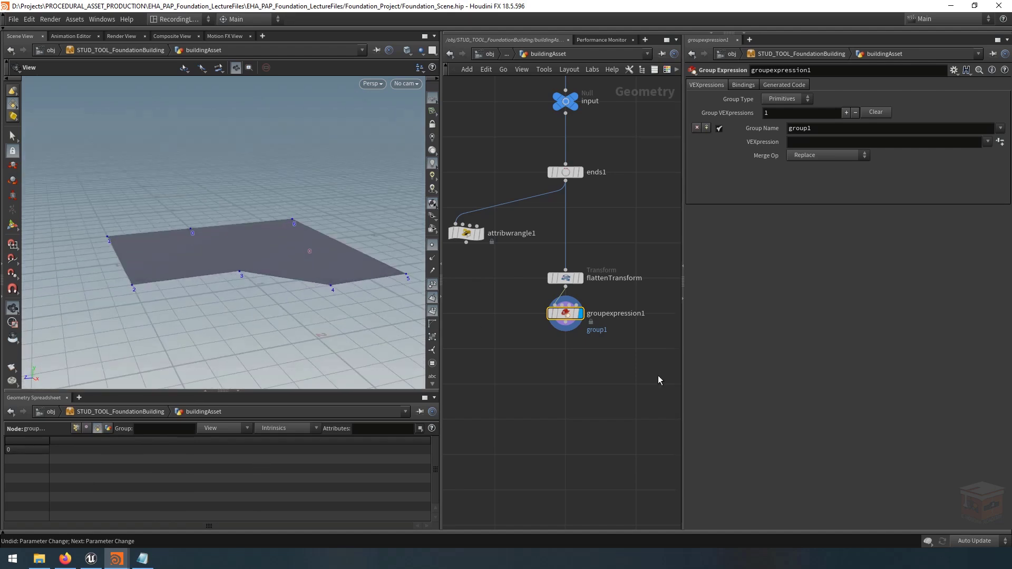
Add a Normal node beside groupexpression1, connect its input to the flattenTransform output and display its result
{"action": "middle_click_drag", "start_coordinate": [606, 373], "coordinate": [578, 379]}
{"action": "key", "text": "Tab"}
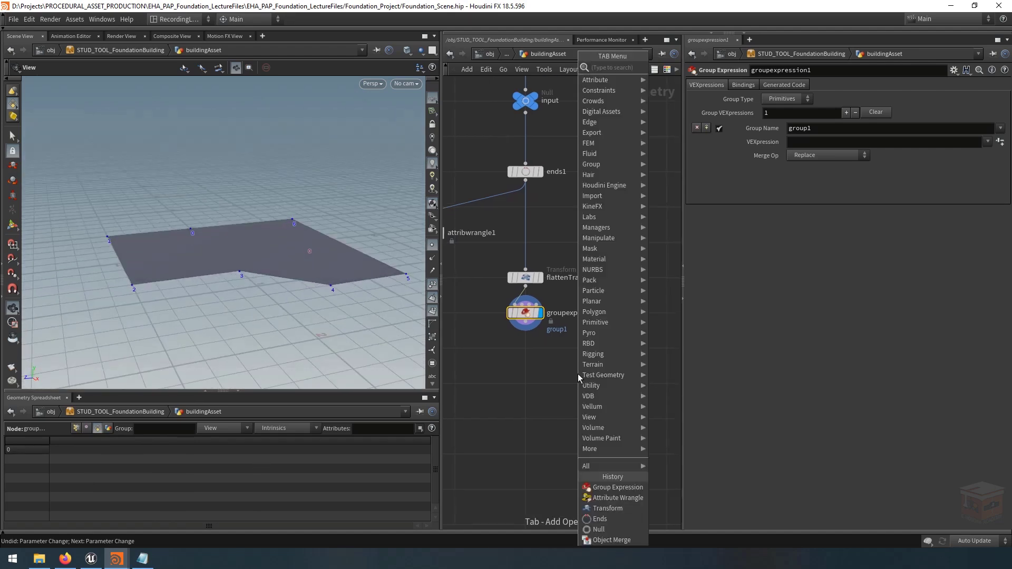
{"action": "type", "text": "normal"}
{"action": "key", "text": "Return"}
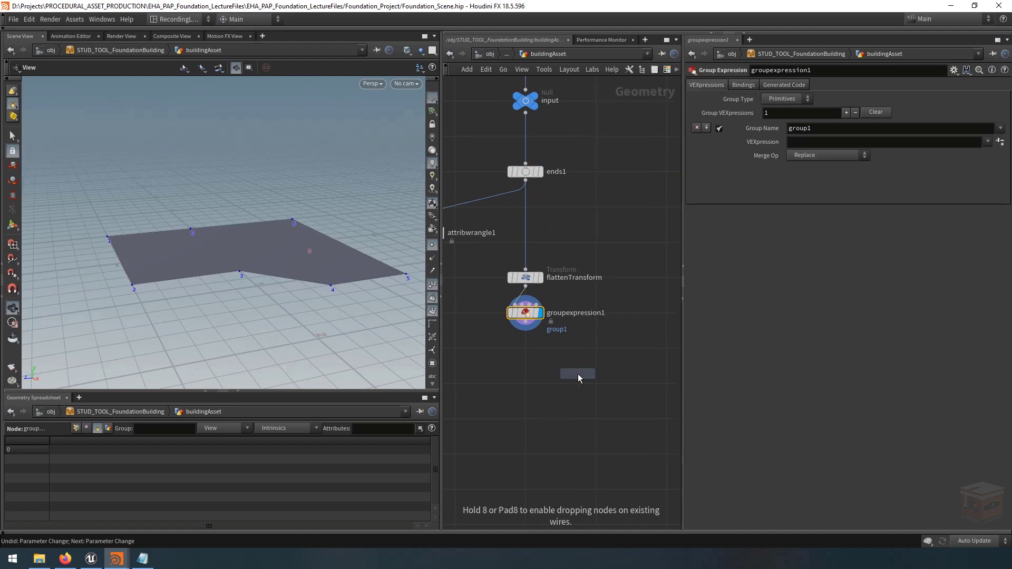
{"action": "left_click", "coordinate": [629, 313]}
{"action": "left_click", "coordinate": [628, 304]}
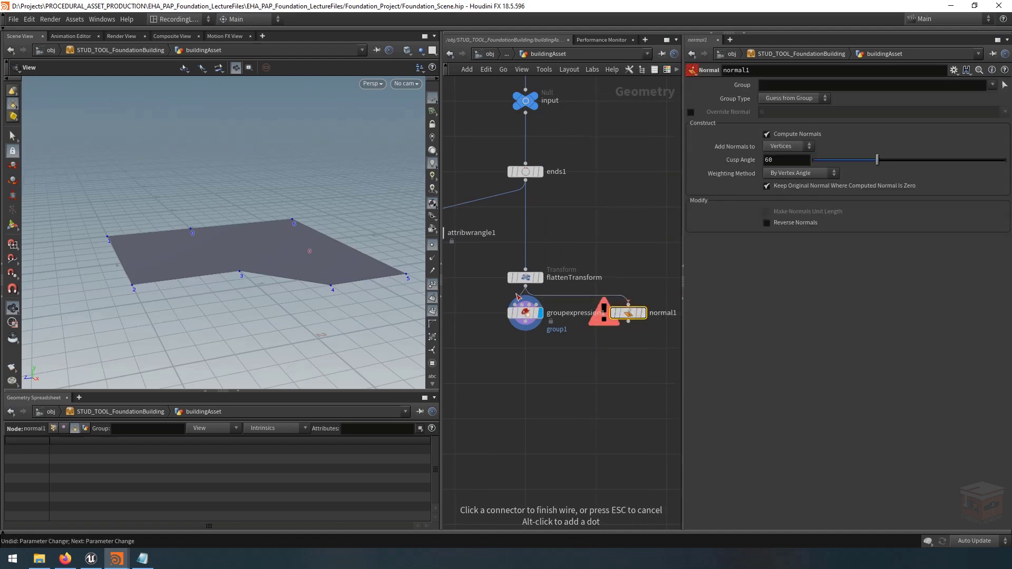
{"action": "left_click", "coordinate": [520, 296]}
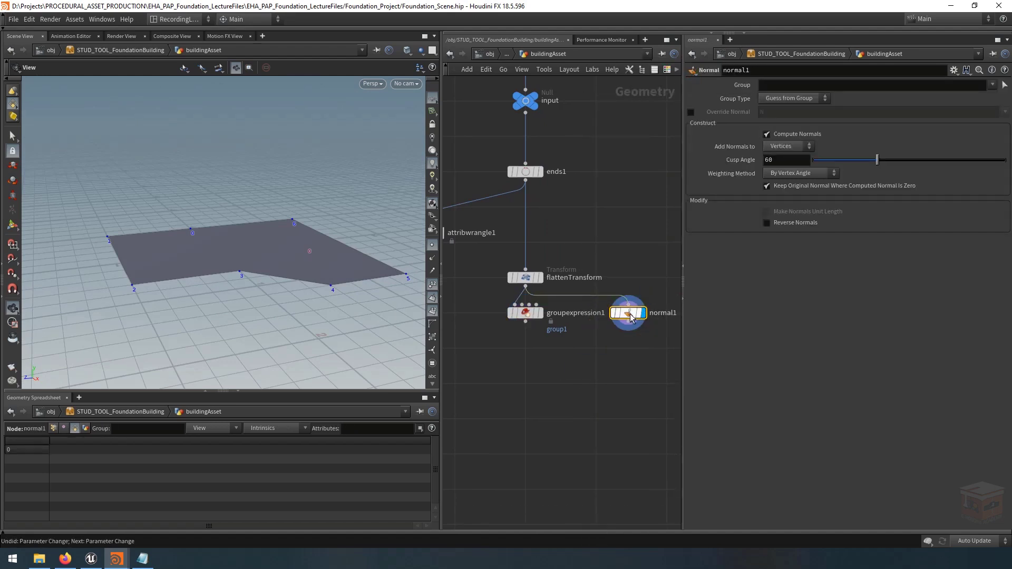
Set the Normal node to add normals to Primitives and examine the polygon's normal values
{"action": "left_click", "coordinate": [788, 147]}
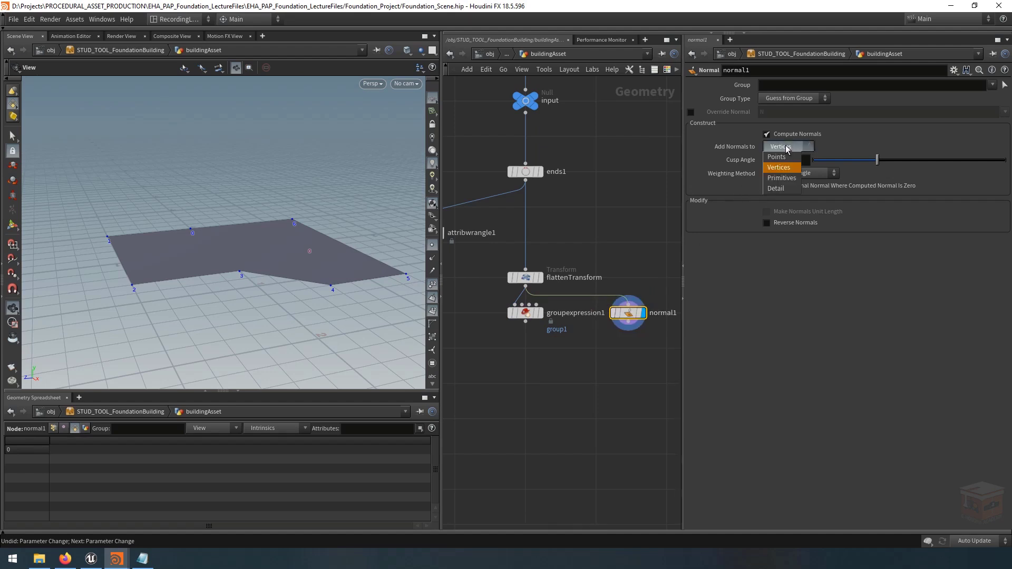
{"action": "left_click", "coordinate": [782, 178]}
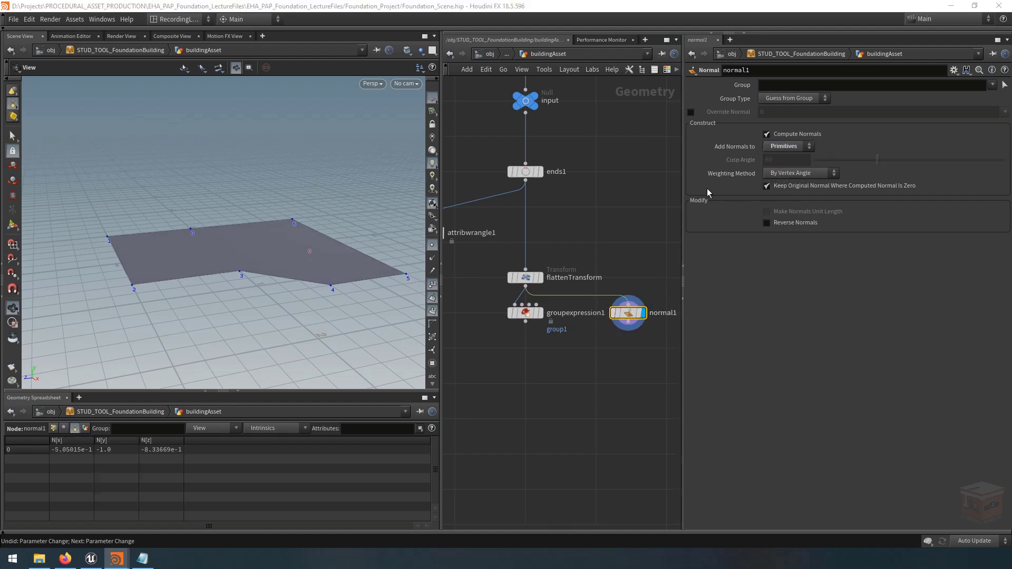
{"action": "mouse_move", "coordinate": [266, 292]}
{"action": "left_mouse_down"}
{"action": "mouse_move", "coordinate": [278, 239]}
{"action": "mouse_move", "coordinate": [268, 291]}
{"action": "left_mouse_up"}
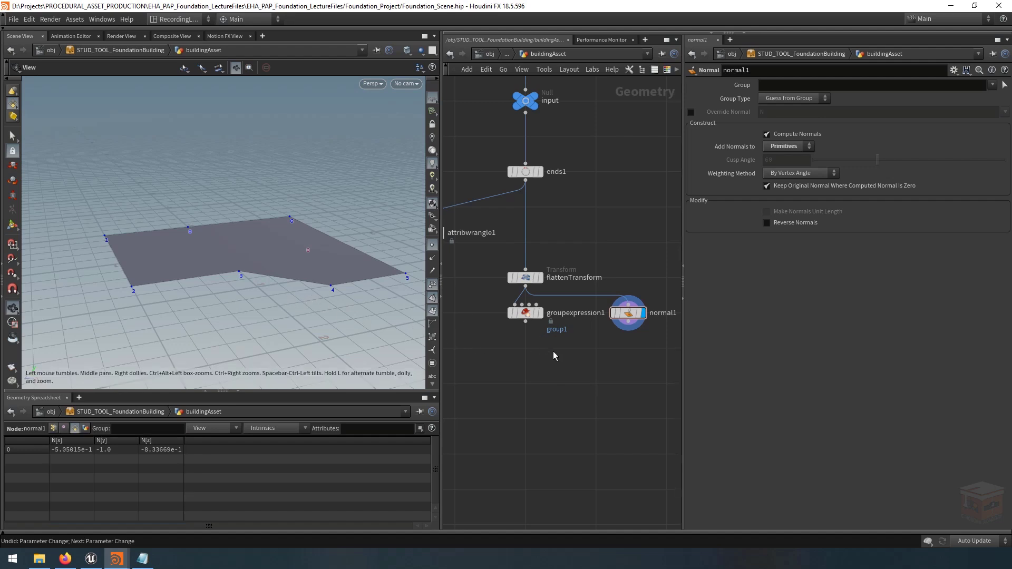
Select and display groupexpression1, and turn on the viewport's group and attribute list
{"action": "left_click_drag", "start_coordinate": [558, 347], "coordinate": [491, 304]}
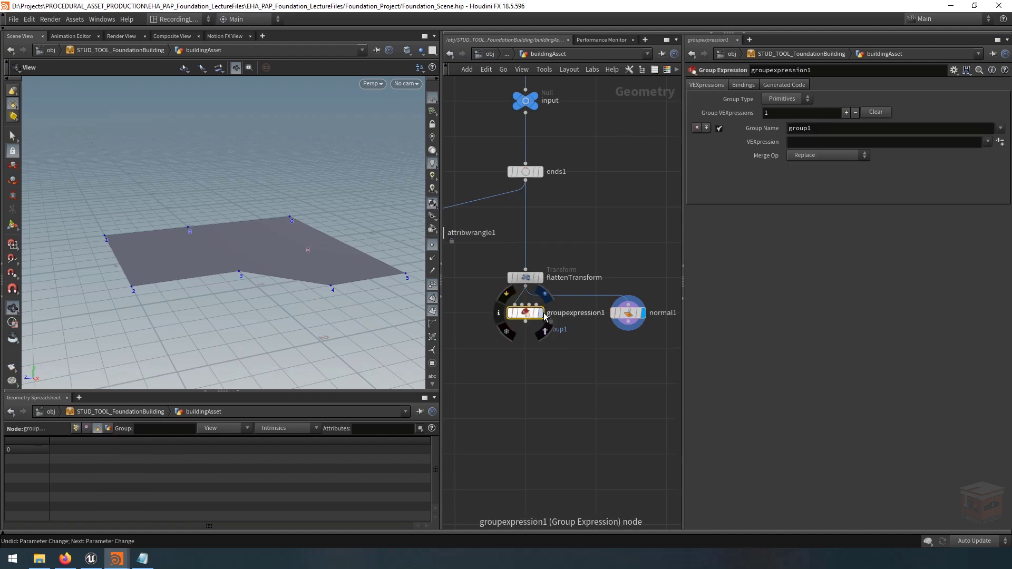
{"action": "left_click", "coordinate": [541, 313]}
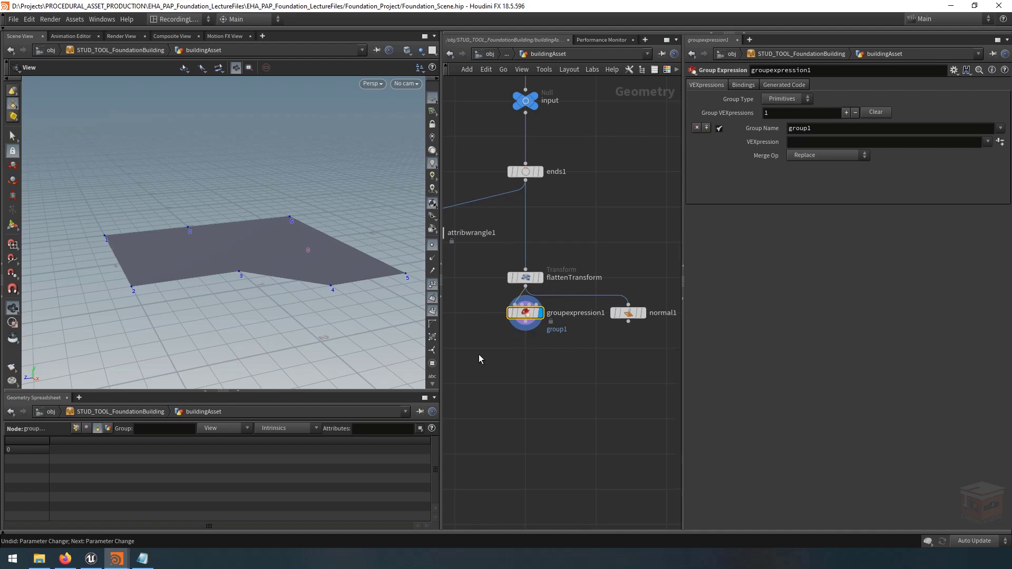
{"action": "left_click", "coordinate": [432, 364]}
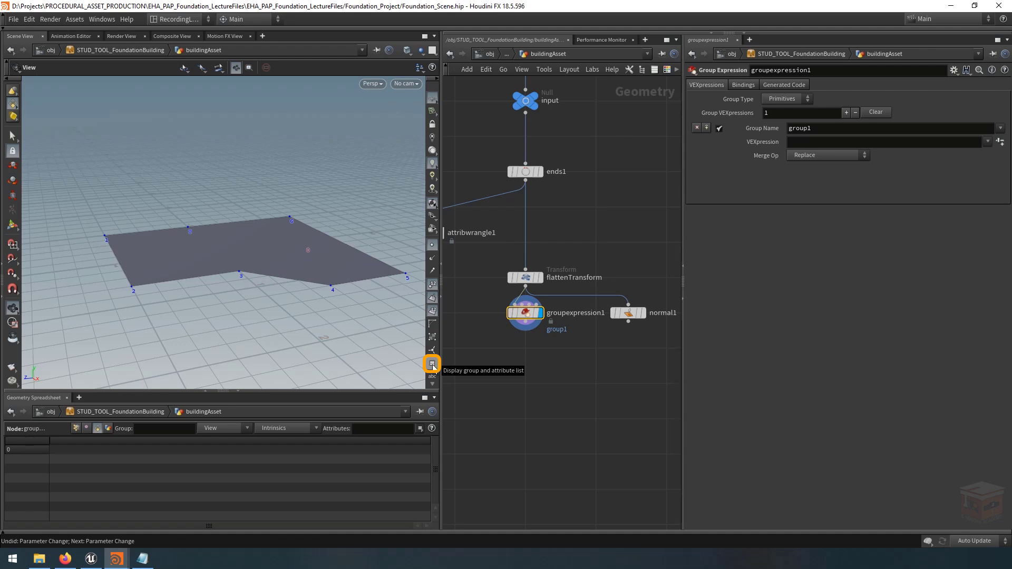
{"action": "left_click", "coordinate": [433, 364]}
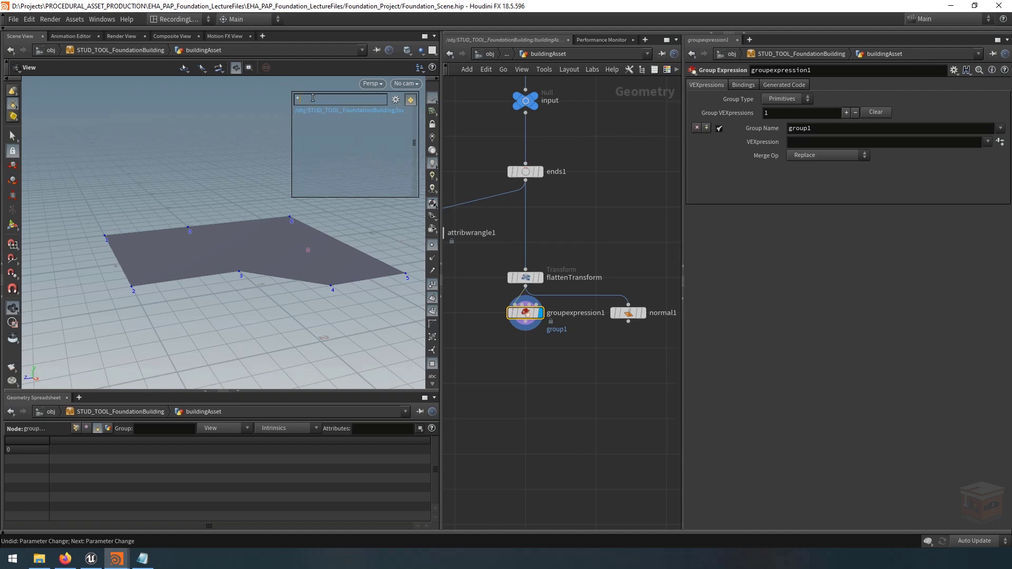
{"action": "left_click_drag", "start_coordinate": [314, 99], "coordinate": [258, 93]}
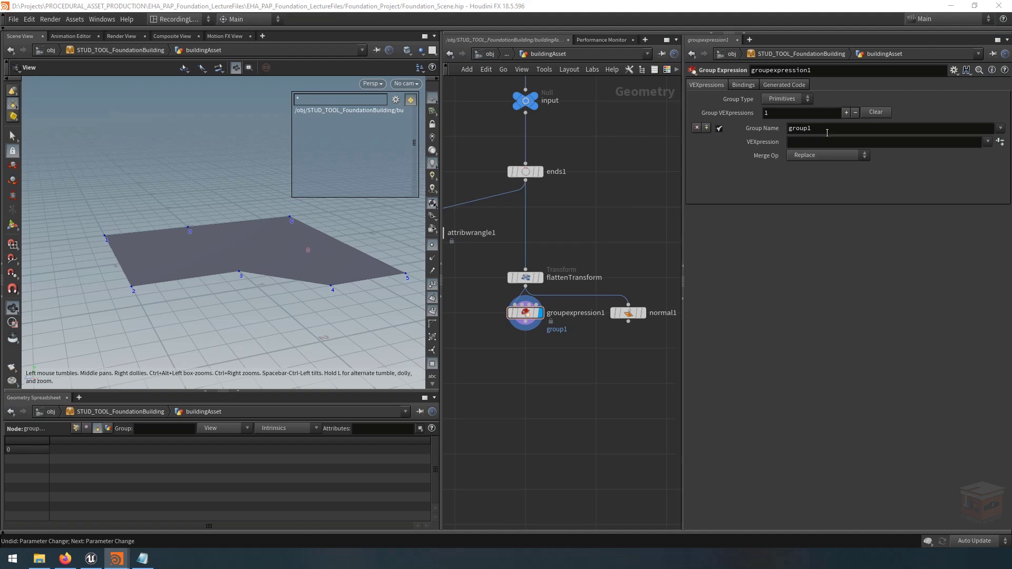
Name the group in groupexpression1 flip, and display normal1 to check the polygon's normal values
{"action": "left_click", "coordinate": [799, 97]}
{"action": "left_click", "coordinate": [798, 97]}
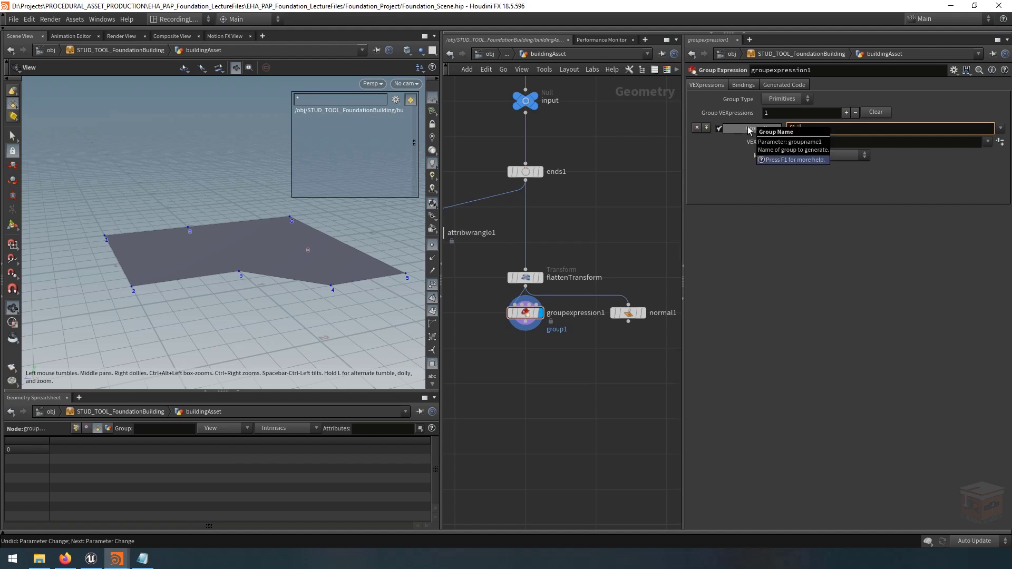
{"action": "key", "text": "Return"}
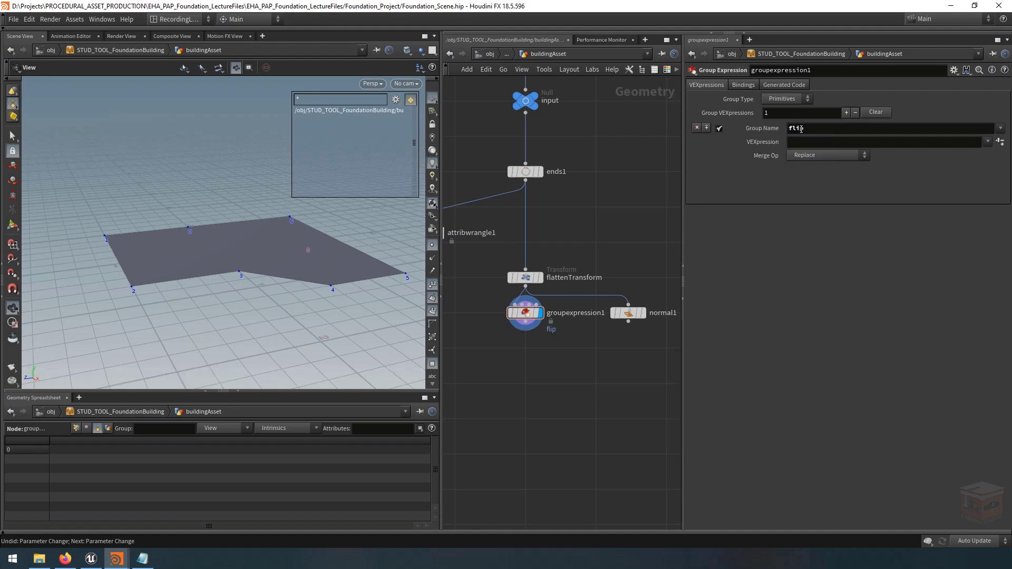
{"action": "left_click", "coordinate": [841, 142]}
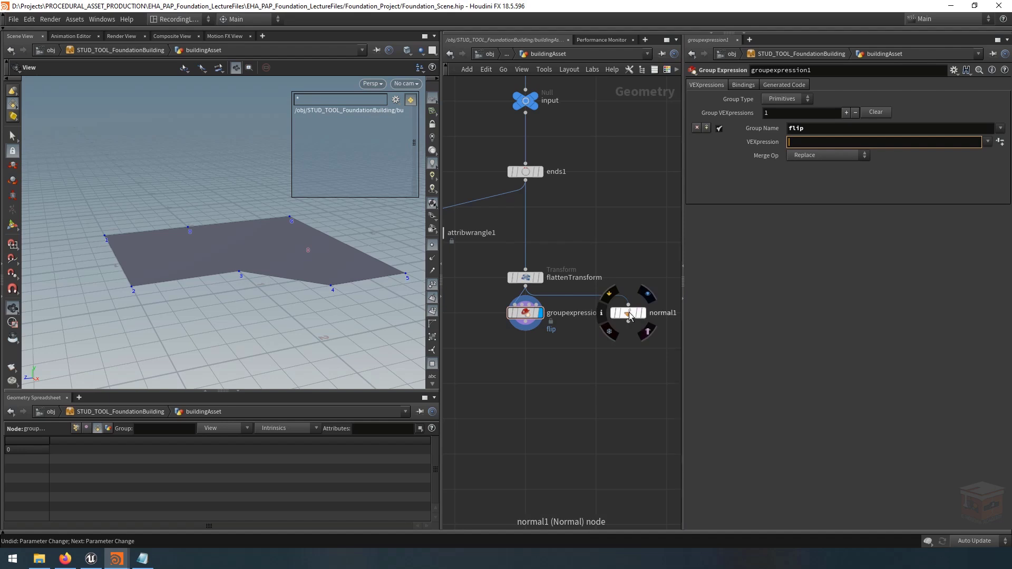
{"action": "left_click", "coordinate": [629, 314]}
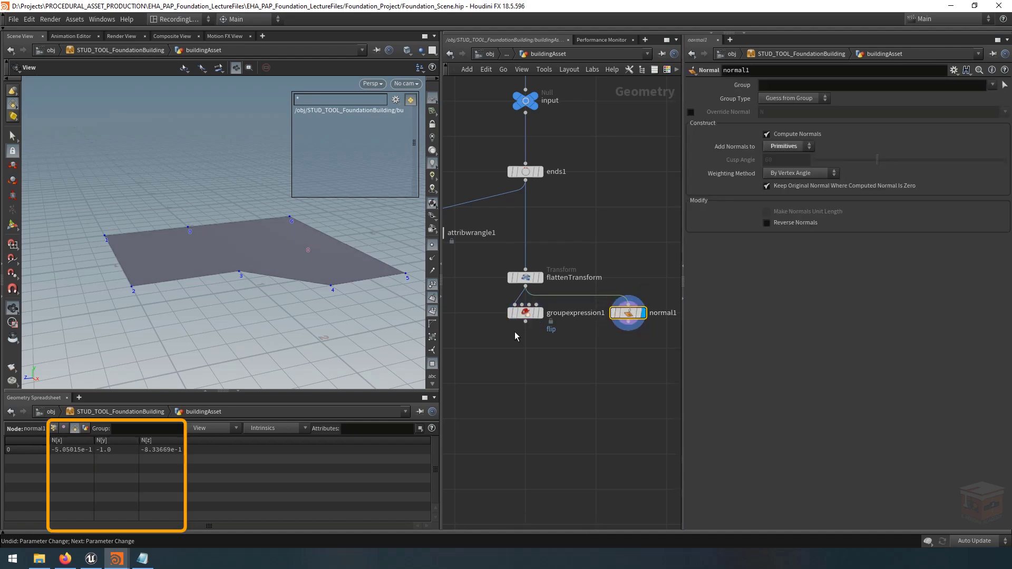
{"action": "left_click_drag", "start_coordinate": [525, 313], "coordinate": [525, 348]}
{"action": "left_click", "coordinate": [815, 142]}
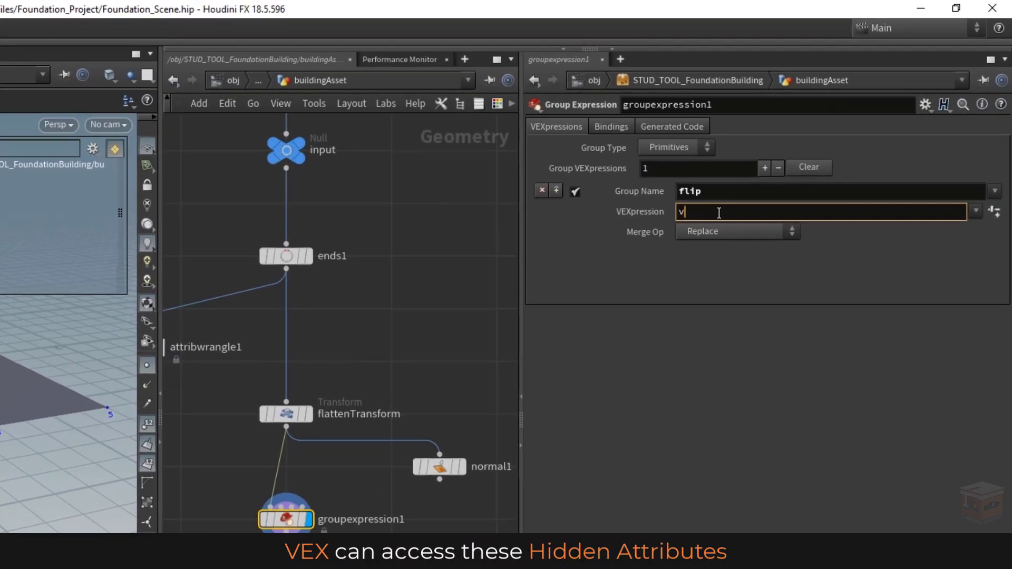
{"action": "type", "text": "v@N.y"}
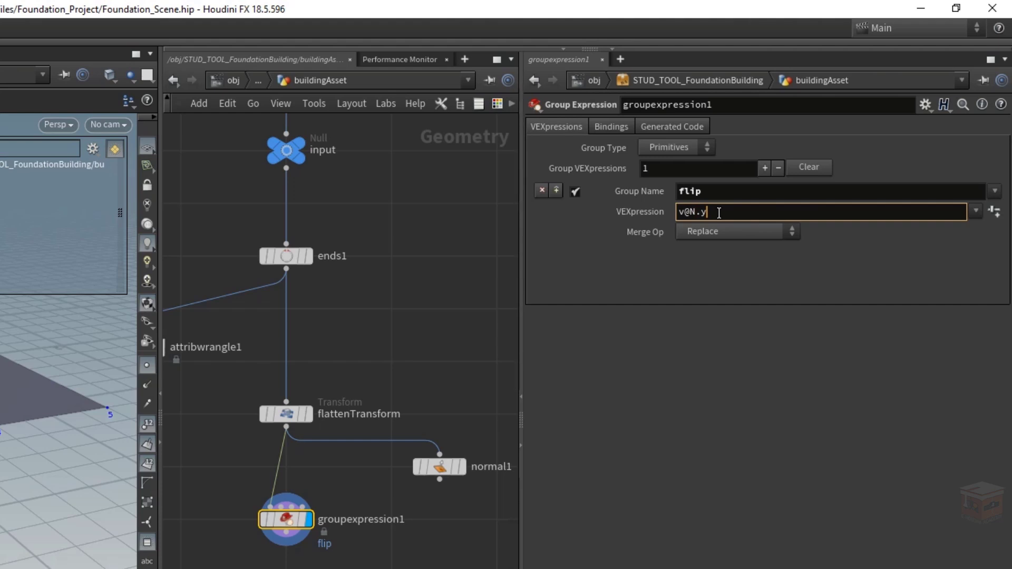
{"action": "type", "text": " < 0"}
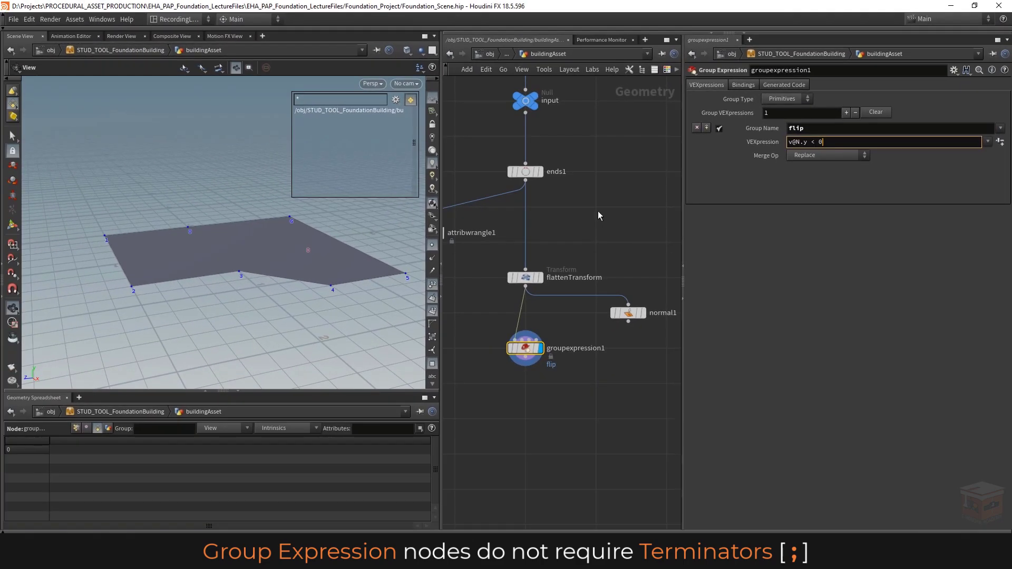
{"action": "key", "text": "Return"}
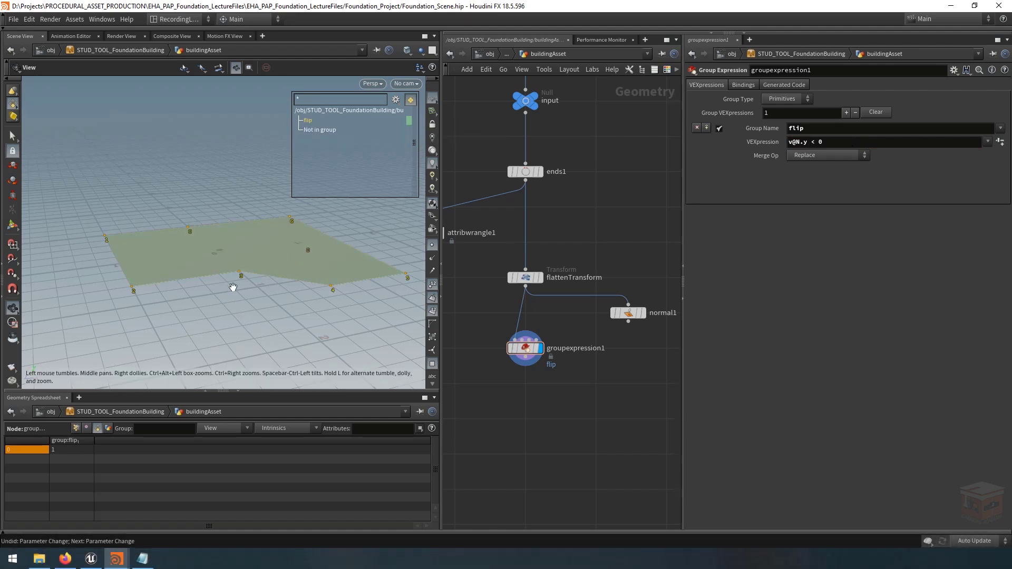
{"action": "mouse_move", "coordinate": [287, 276]}
{"action": "left_mouse_down"}
{"action": "mouse_move", "coordinate": [294, 227]}
{"action": "mouse_move", "coordinate": [289, 271]}
{"action": "left_mouse_up"}
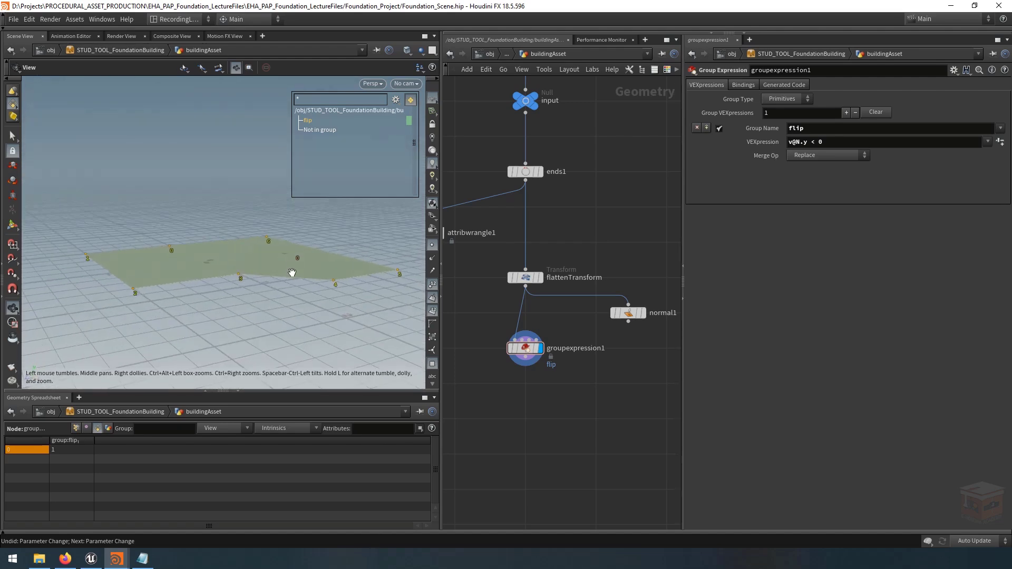
Add a Reverse node directly below groupexpression1 in the network
{"action": "middle_click_drag", "start_coordinate": [535, 404], "coordinate": [544, 387]}
{"action": "scroll", "coordinate": [542, 406], "scroll_direction": "down", "scroll_amount": 2}
{"action": "scroll", "coordinate": [543, 393], "scroll_direction": "up", "scroll_amount": 2}
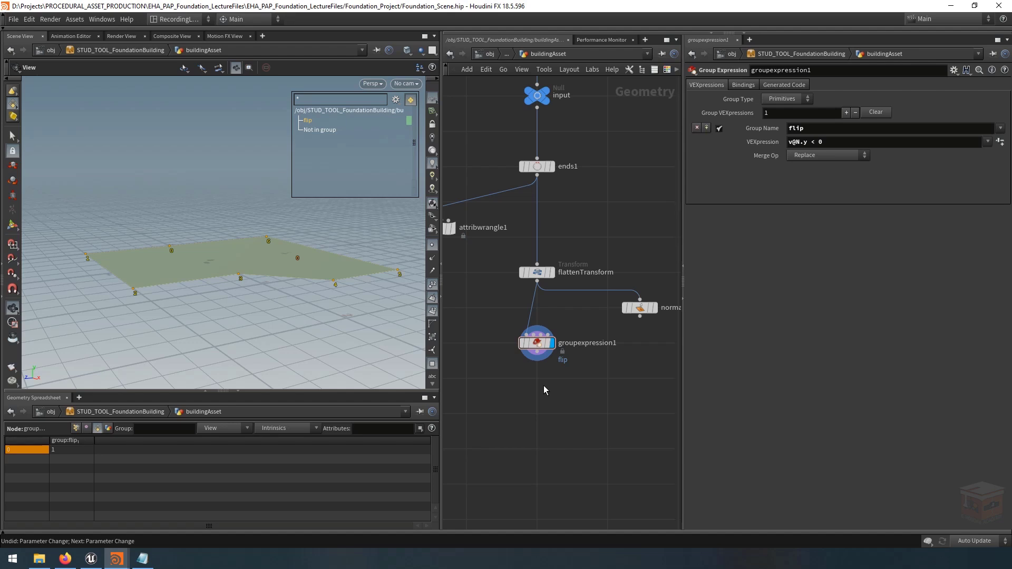
{"action": "key", "text": "Tab"}
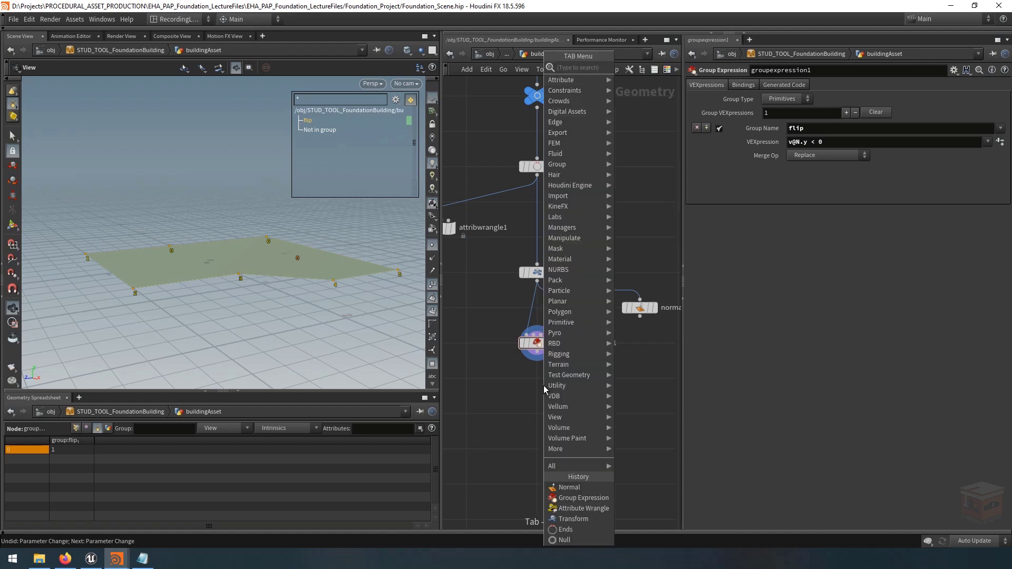
{"action": "type", "text": "reverse"}
{"action": "key", "text": "Return"}
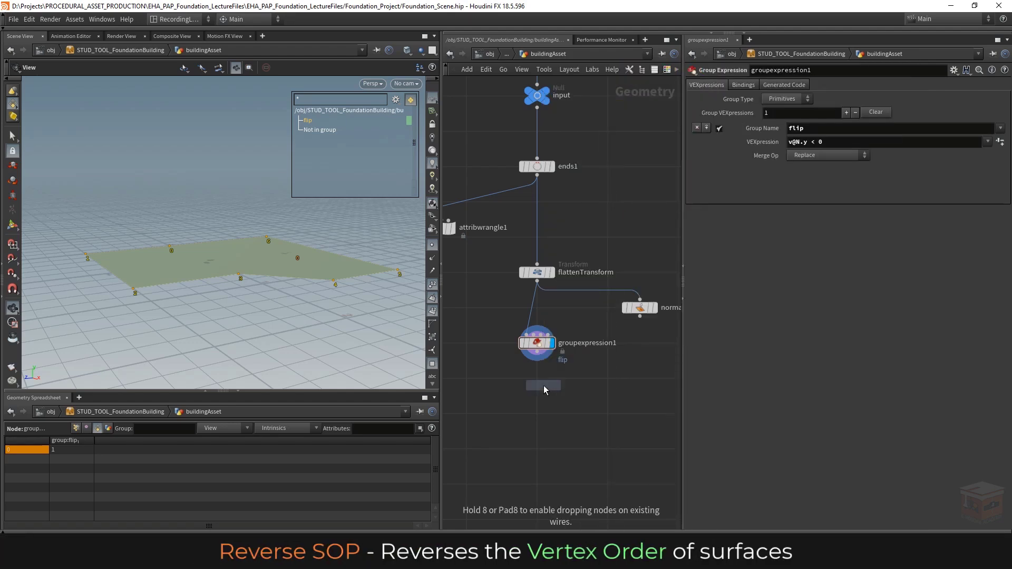
{"action": "left_click", "coordinate": [540, 380]}
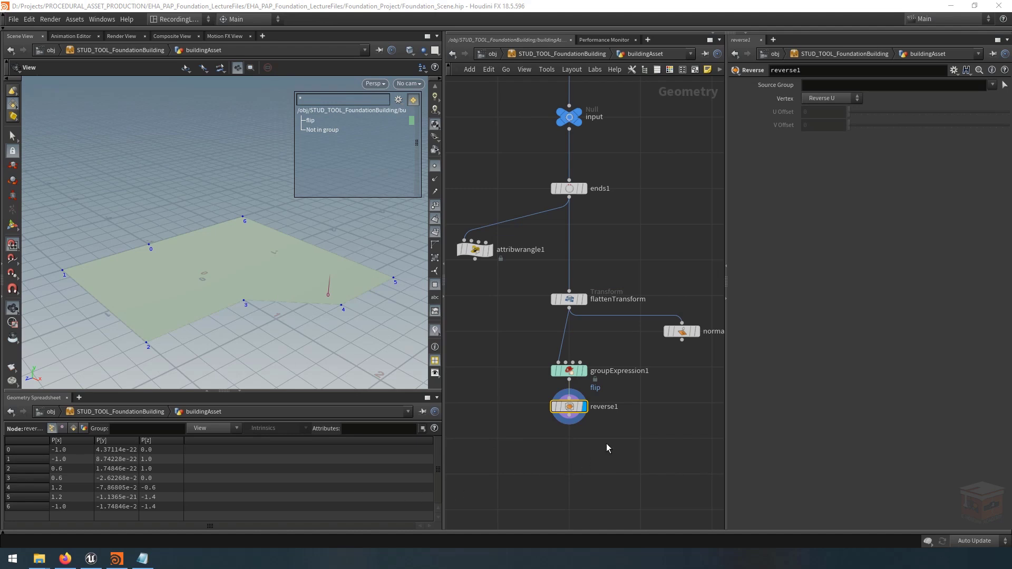
Set the Reverse node's Source Group to flip
{"action": "left_click", "coordinate": [835, 84]}
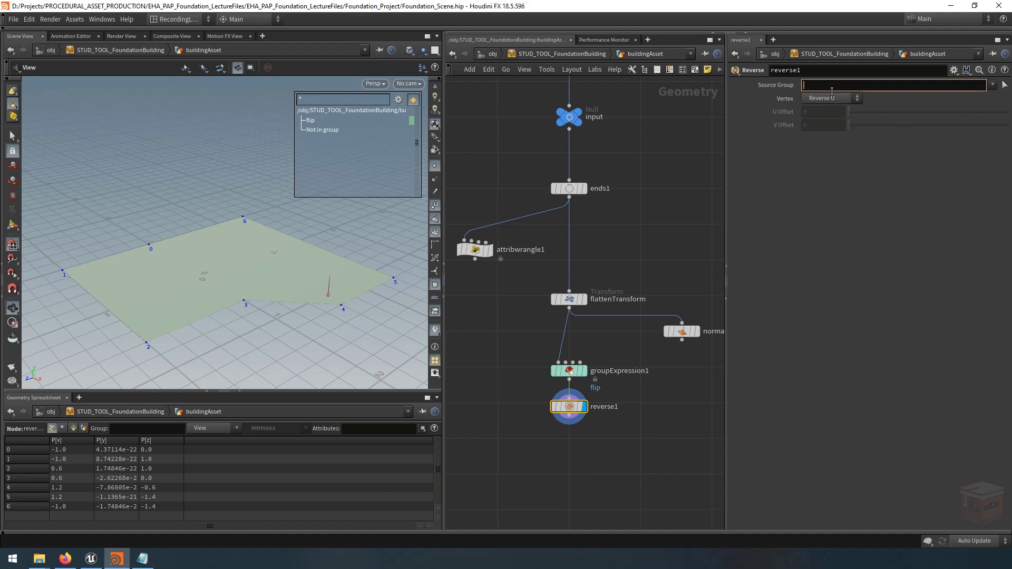
{"action": "type", "text": "flip"}
{"action": "key", "text": "Return"}
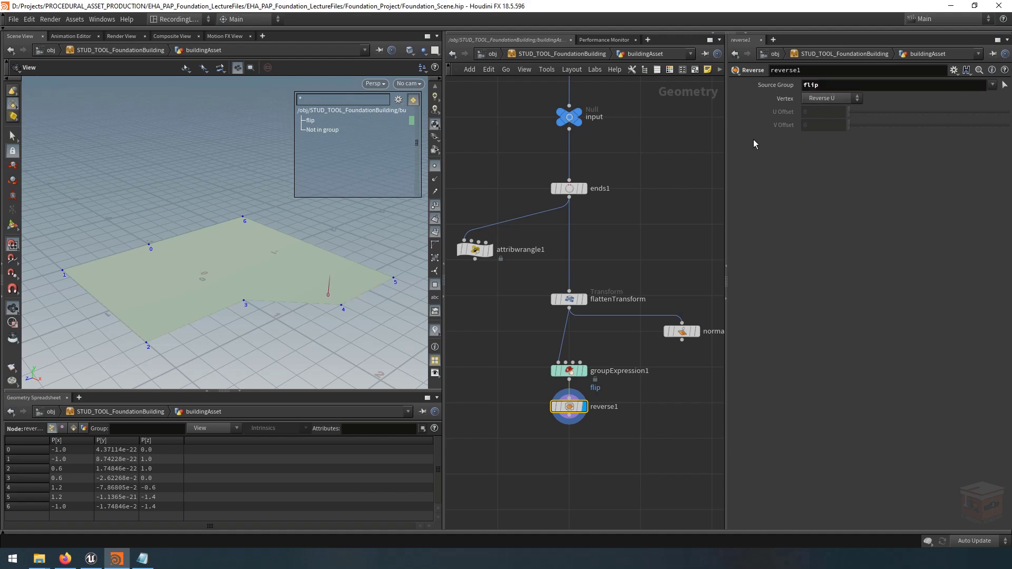
{"action": "mouse_move", "coordinate": [569, 411]}
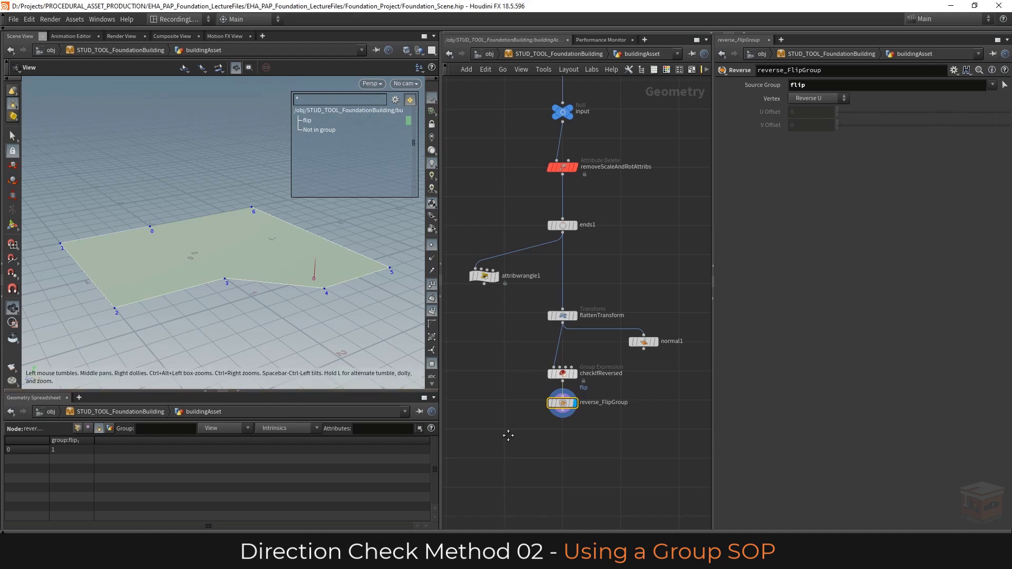
Add a Group node beside checkIfReversed, connect its input to the flattenTransform output and display its result
{"action": "middle_click_drag", "start_coordinate": [496, 430], "coordinate": [522, 429]}
{"action": "key", "text": "Tab"}
{"action": "type", "text": "group"}
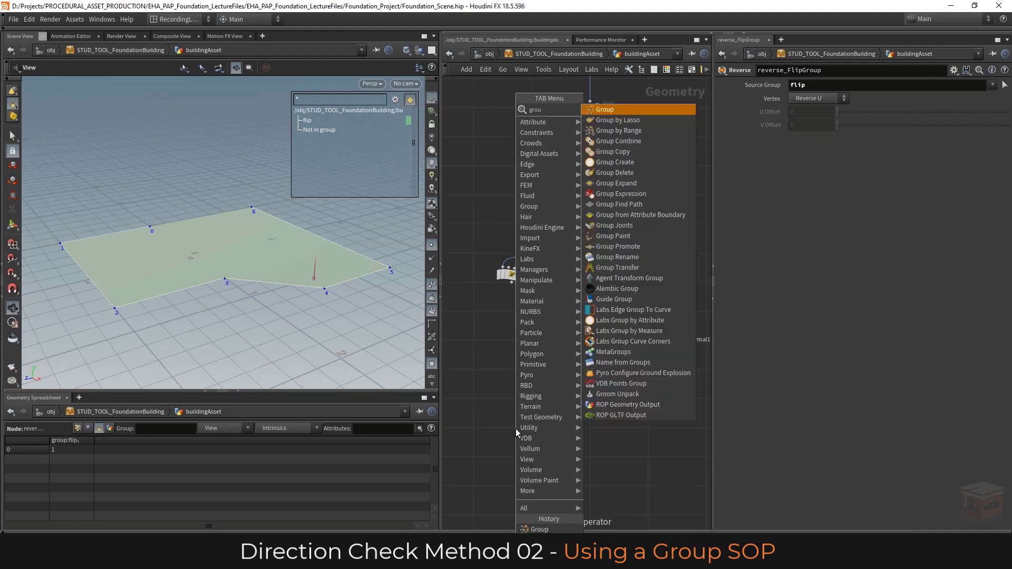
{"action": "key", "text": "Return"}
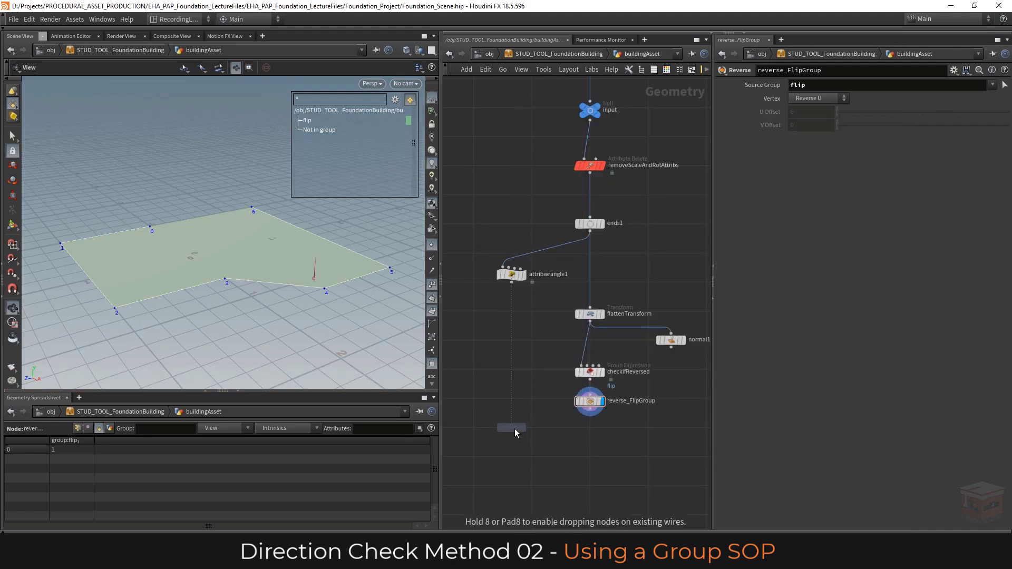
{"action": "left_click", "coordinate": [533, 428]}
{"action": "left_click", "coordinate": [527, 420]}
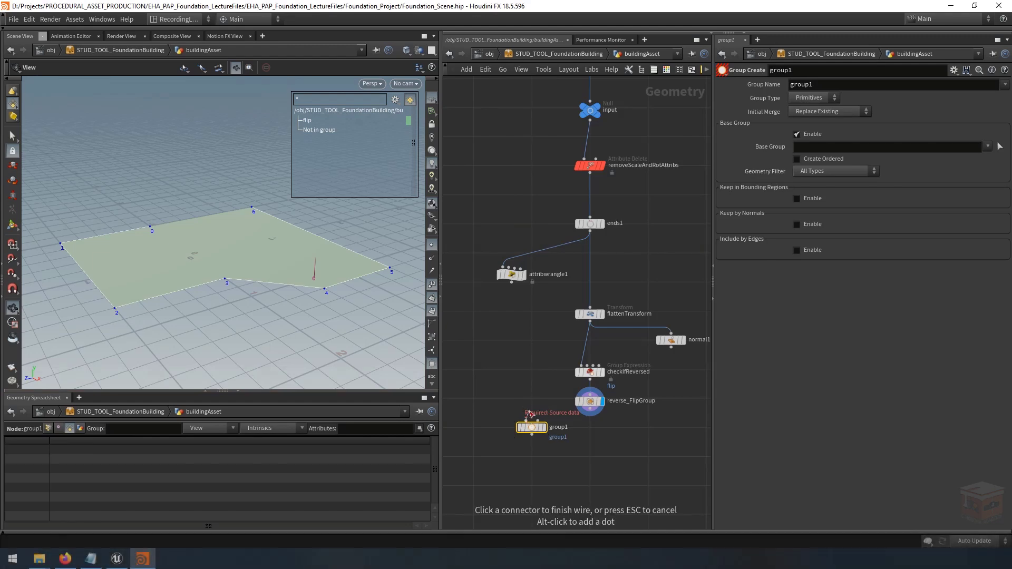
{"action": "left_click", "coordinate": [591, 323]}
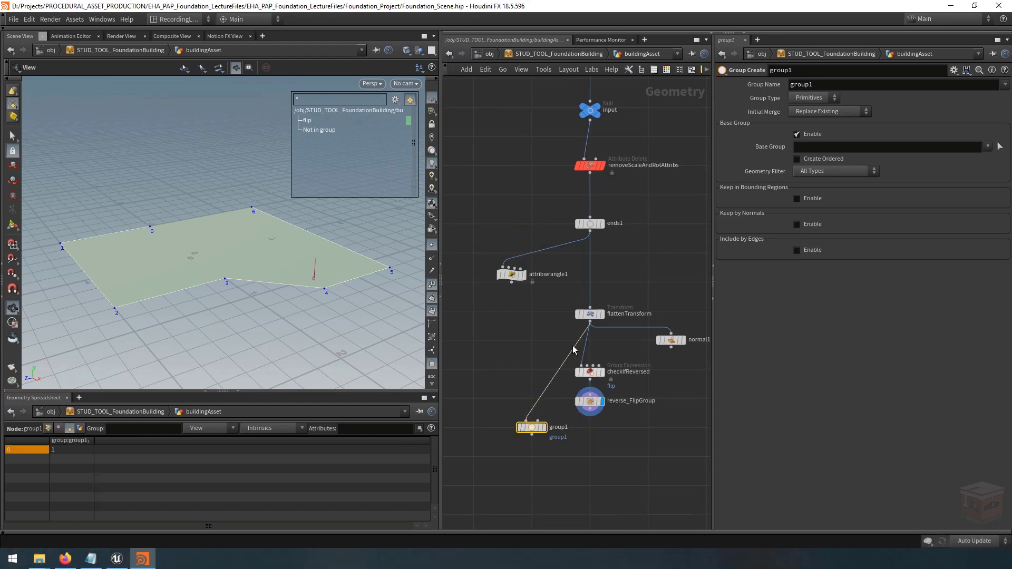
{"action": "left_click", "coordinate": [543, 428]}
{"action": "left_click_drag", "start_coordinate": [533, 432], "coordinate": [505, 375]}
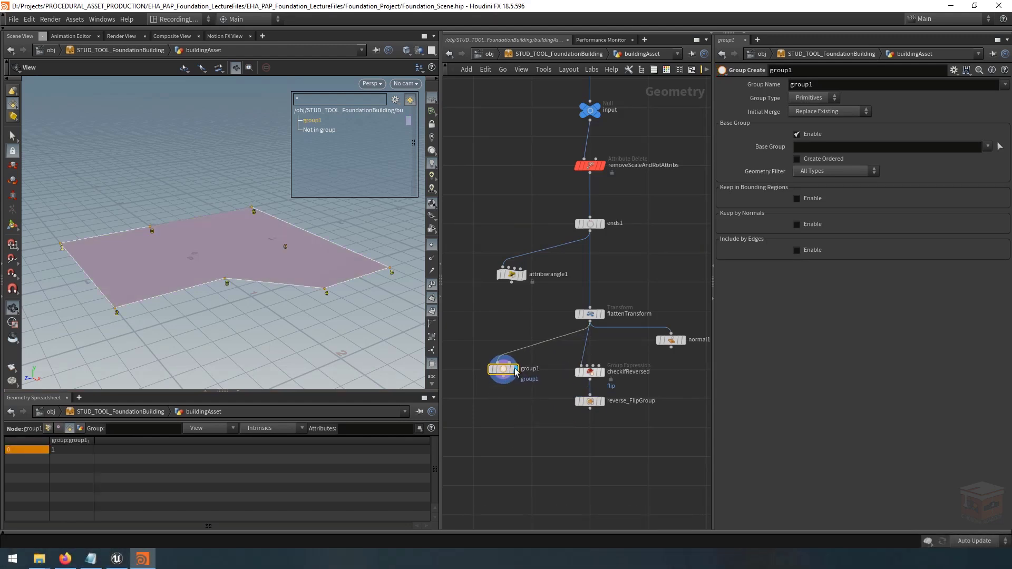
Set the Group Name of the new Group node to flip
{"action": "double_click", "coordinate": [843, 85]}
{"action": "type", "text": "slip"}
{"action": "key", "text": "Return"}
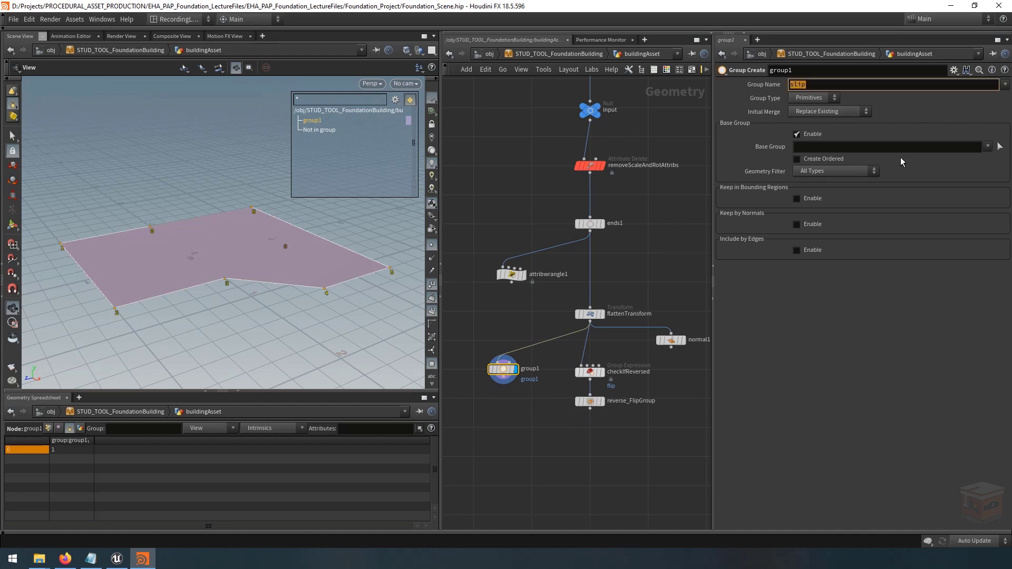
{"action": "type", "text": "flip"}
{"action": "key", "text": "Return"}
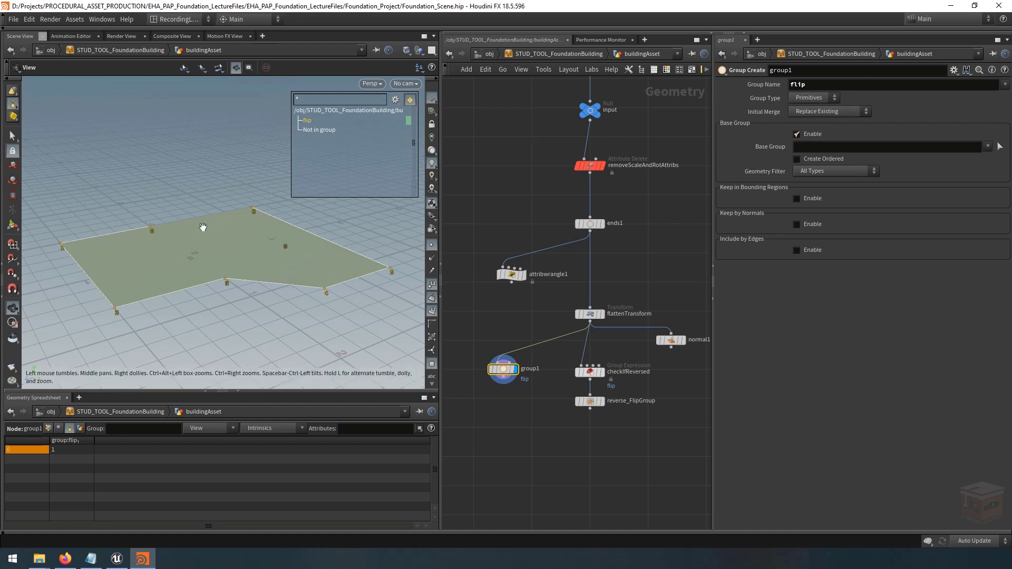
Disable the Base Group and enable Keep by Normals on group1, and widen the viewport pane
{"action": "left_click", "coordinate": [798, 135]}
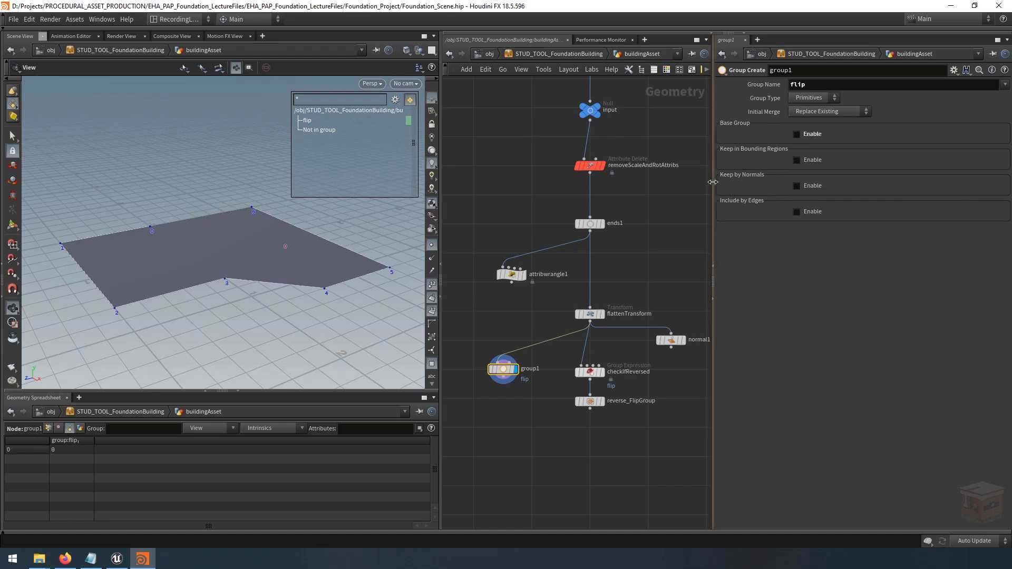
{"action": "left_click", "coordinate": [797, 186]}
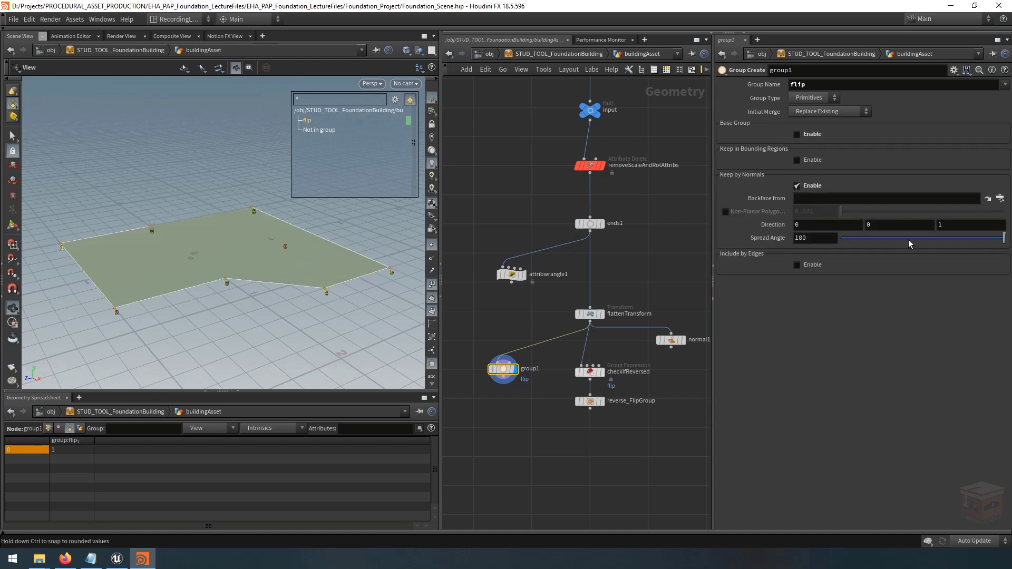
{"action": "right_click_drag", "start_coordinate": [283, 263], "coordinate": [243, 251]}
{"action": "left_click_drag", "start_coordinate": [243, 251], "coordinate": [284, 254]}
{"action": "mouse_move", "coordinate": [440, 250]}
{"action": "left_mouse_down"}
{"action": "mouse_move", "coordinate": [511, 250]}
{"action": "mouse_move", "coordinate": [473, 250]}
{"action": "left_mouse_up"}
{"action": "left_click_drag", "start_coordinate": [141, 267], "coordinate": [274, 244]}
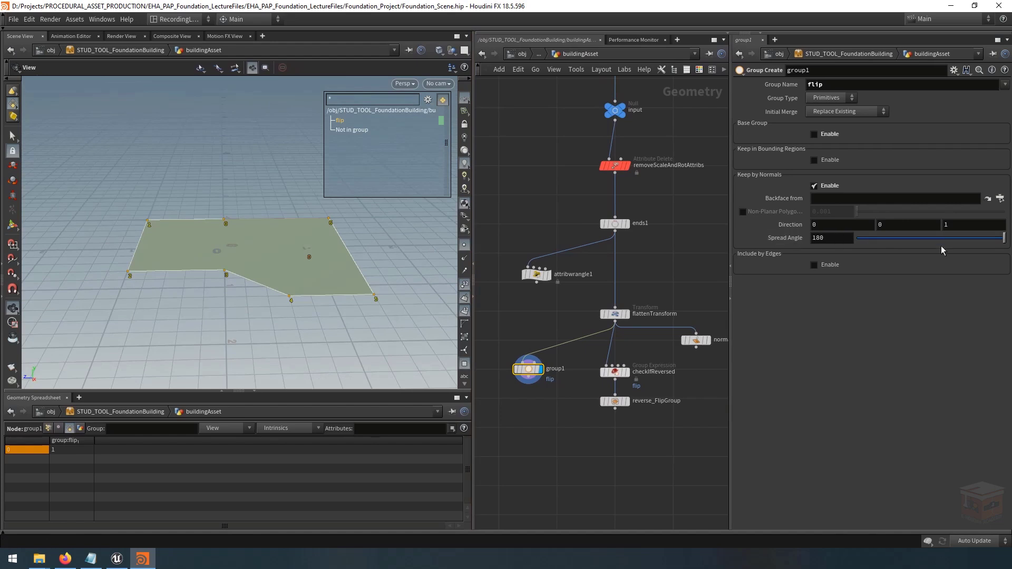
Try spread angles of 75.2, 0 and 93.2 with the direction 0, 0, 1, viewing the polygon nearly edge-on
{"action": "left_click_drag", "start_coordinate": [1005, 239], "coordinate": [918, 246]}
{"action": "left_click_drag", "start_coordinate": [348, 308], "coordinate": [342, 280]}
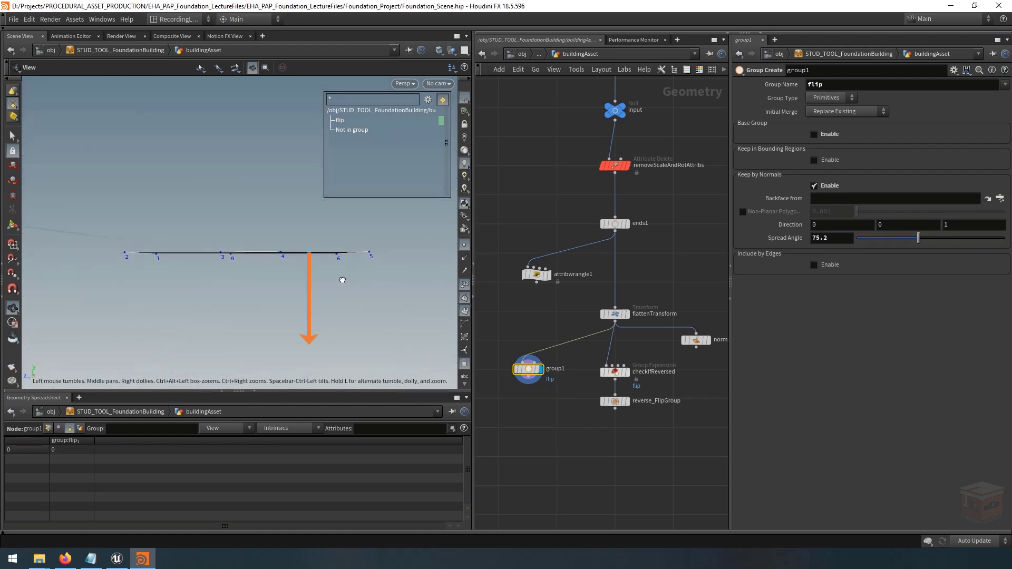
{"action": "left_click_drag", "start_coordinate": [296, 303], "coordinate": [294, 281]}
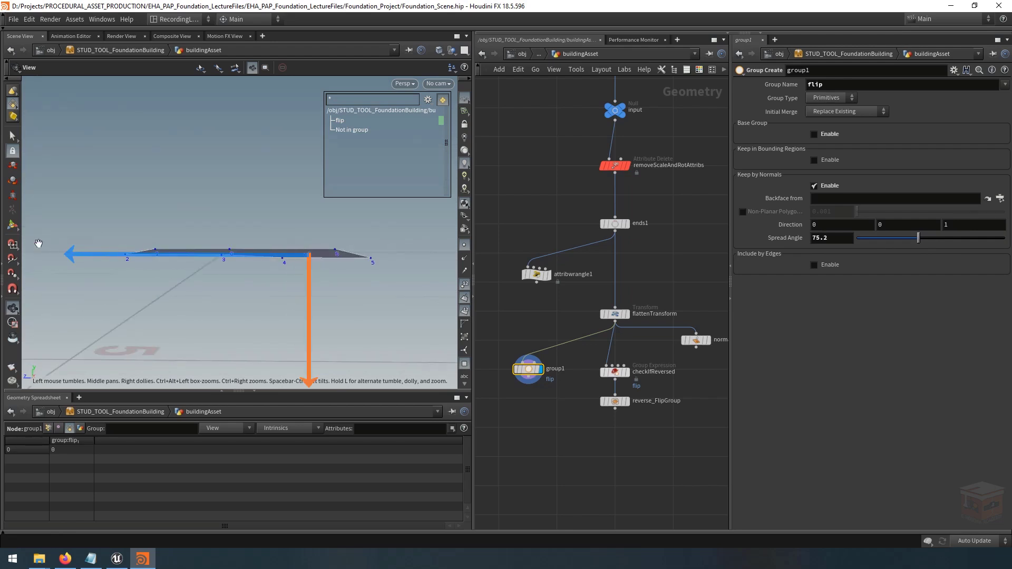
{"action": "left_click_drag", "start_coordinate": [918, 240], "coordinate": [859, 243]}
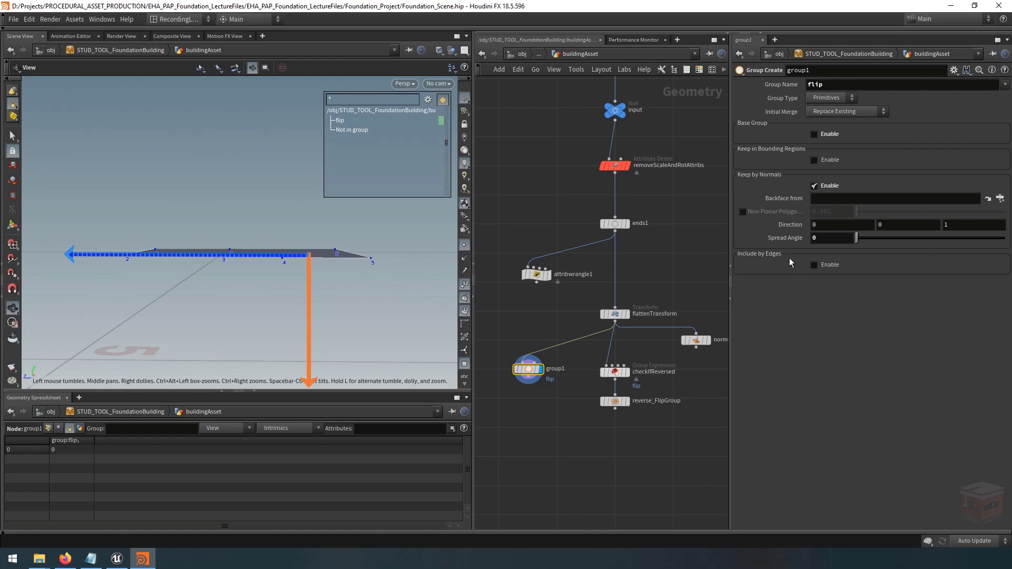
{"action": "left_click_drag", "start_coordinate": [858, 242], "coordinate": [933, 246]}
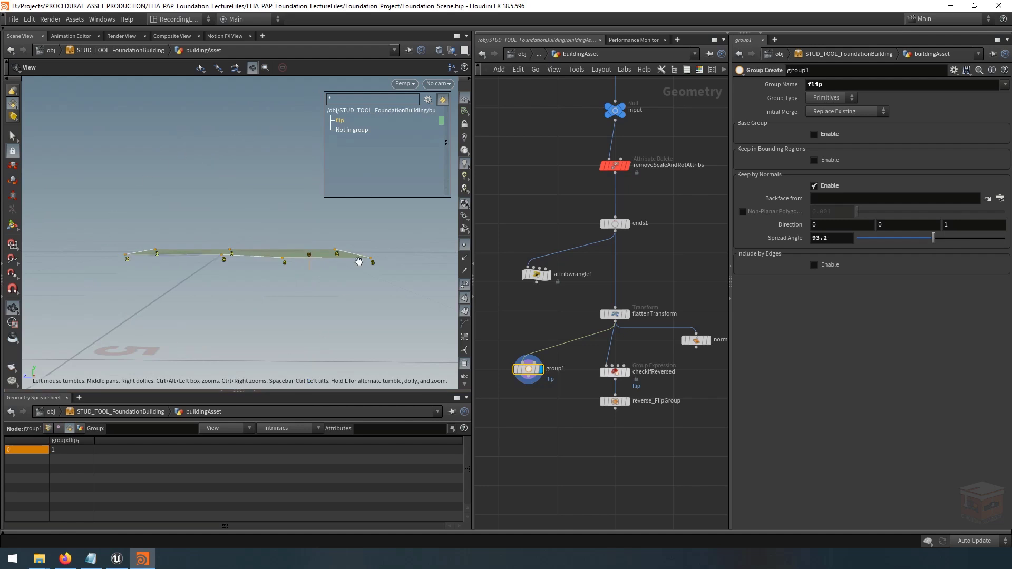
{"action": "left_click_drag", "start_coordinate": [358, 261], "coordinate": [363, 218]}
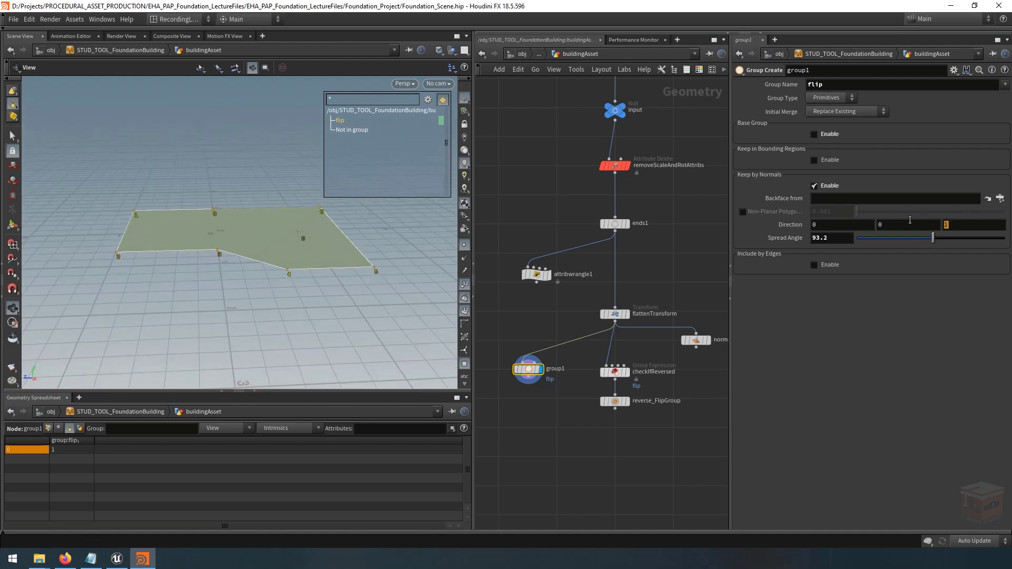
Set the Keep by Normals direction to 0, -1, 0 and the spread angle to 90
{"action": "type", "text": "0"}
{"action": "left_click", "coordinate": [910, 222]}
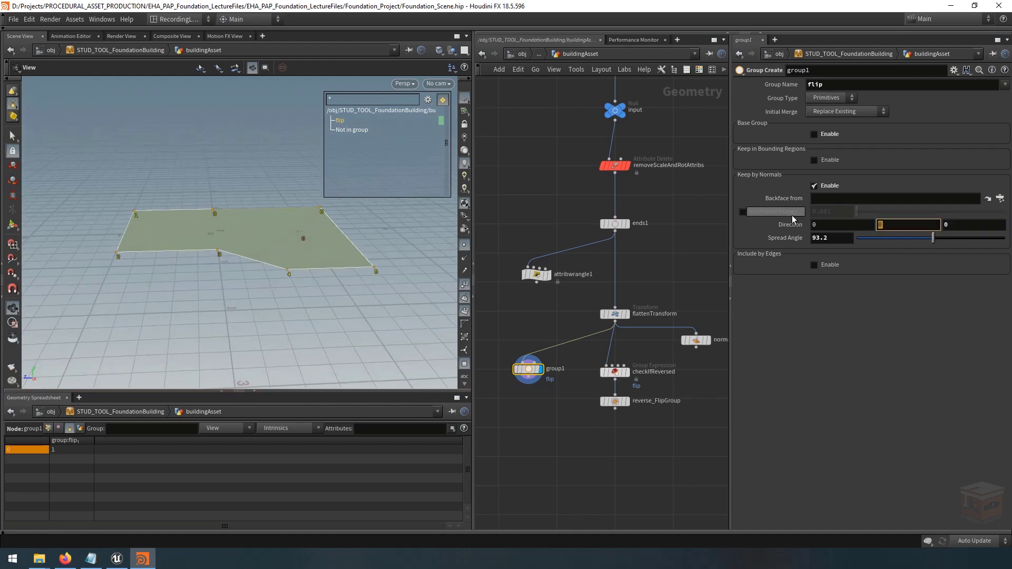
{"action": "type", "text": "-1"}
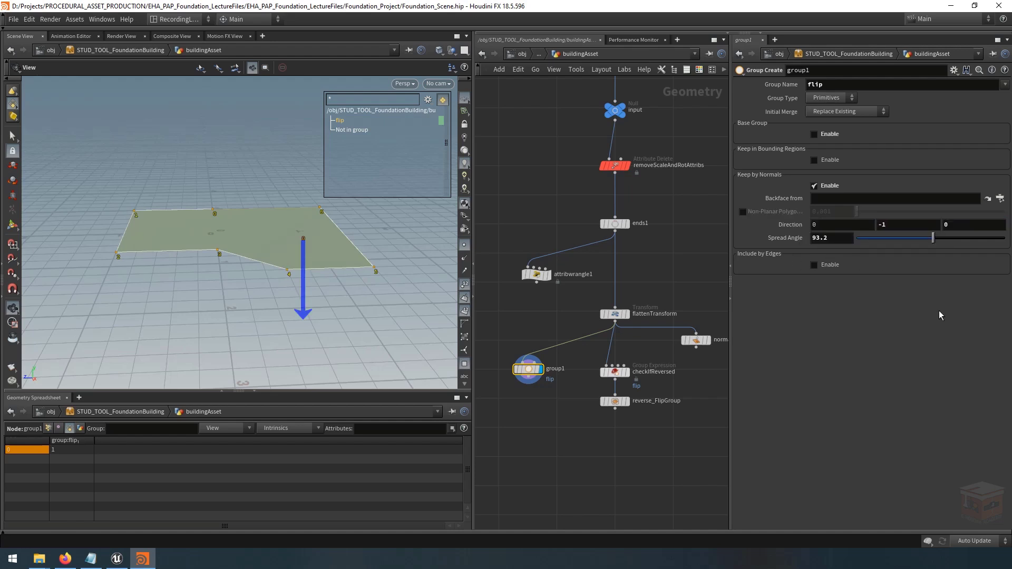
{"action": "left_click_drag", "start_coordinate": [918, 245], "coordinate": [896, 245]}
{"action": "left_click", "coordinate": [838, 238]}
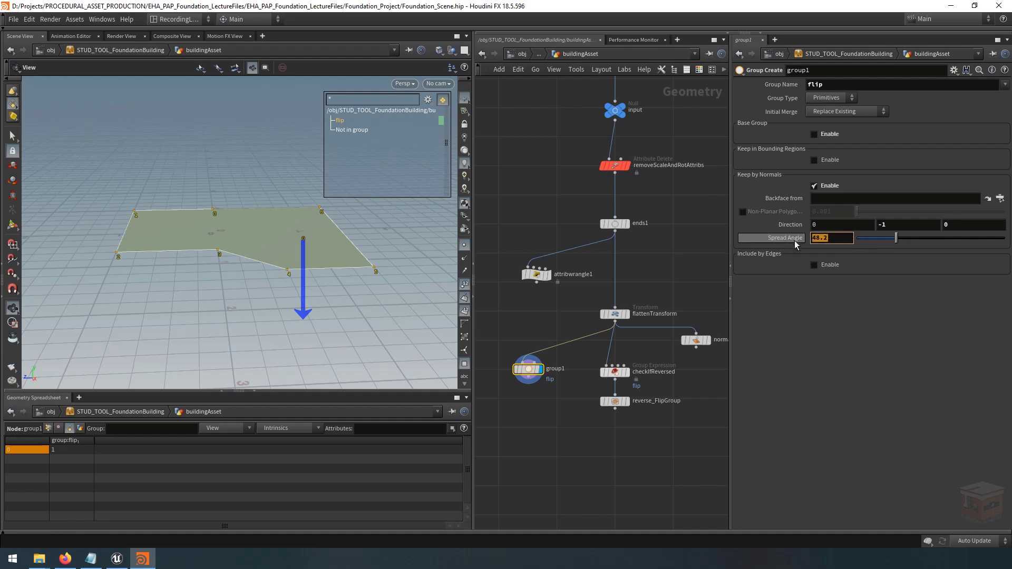
{"action": "type", "text": "90"}
{"action": "key", "text": "Return"}
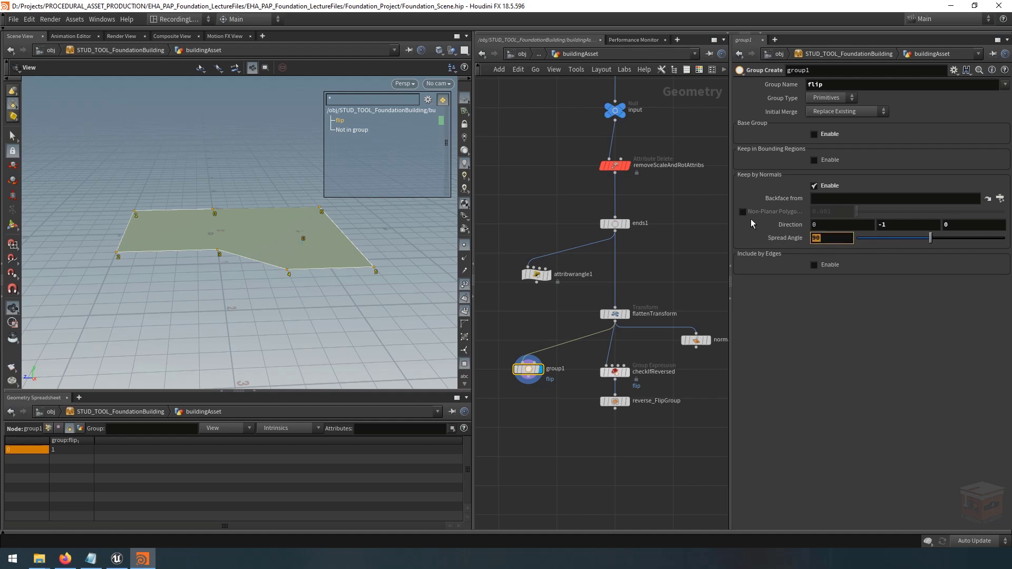
Set the Keep by Normals spread angle on group1 to 89 and check the polygon from a lower angle
{"action": "type", "text": "89"}
{"action": "key", "text": "Return"}
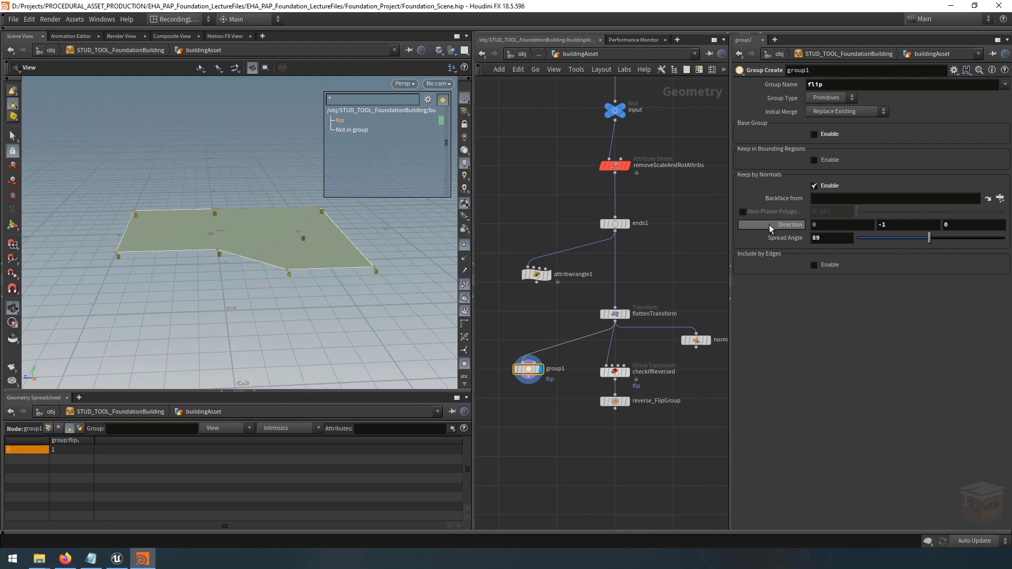
{"action": "left_click_drag", "start_coordinate": [323, 306], "coordinate": [317, 281]}
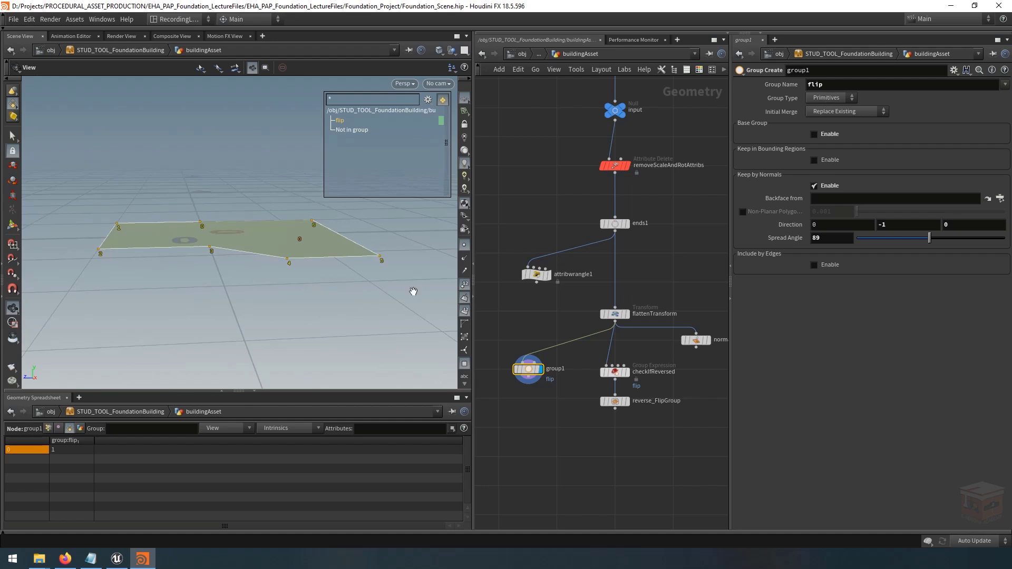
Compare the checkIfReversed node's group expression with group1, and delete the group1 node
{"action": "left_click", "coordinate": [633, 361]}
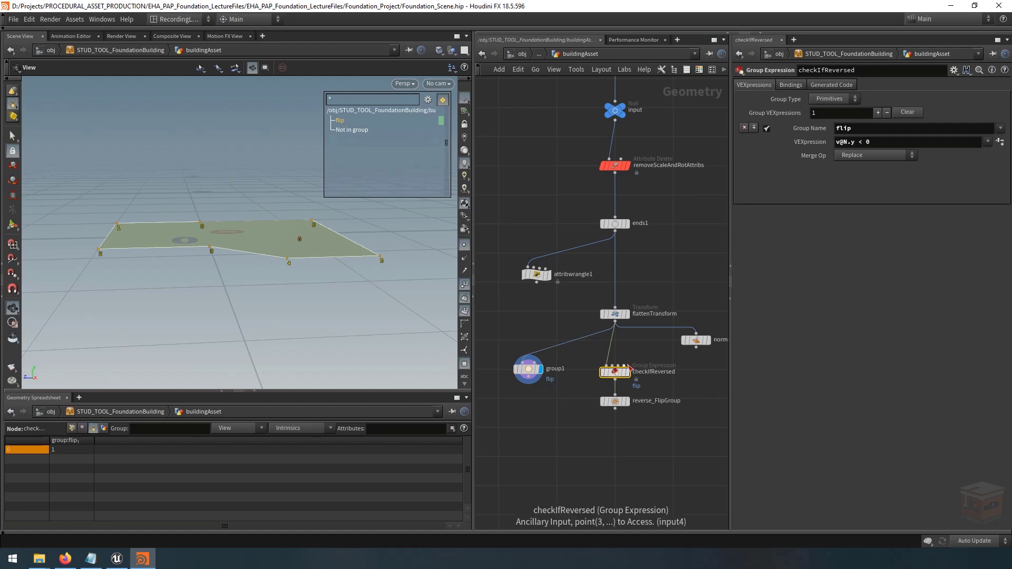
{"action": "mouse_move", "coordinate": [617, 376]}
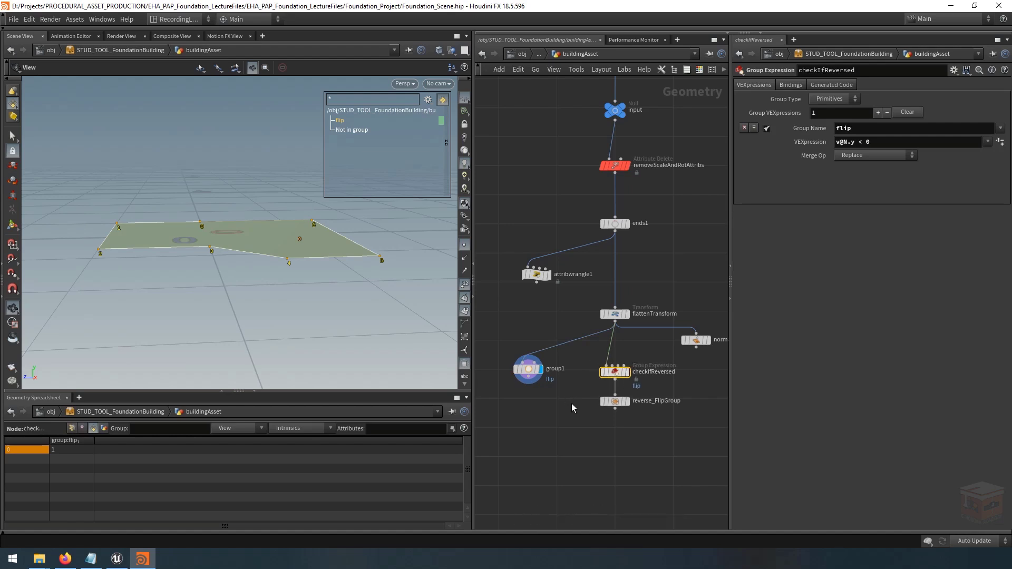
{"action": "left_click_drag", "start_coordinate": [573, 406], "coordinate": [503, 345]}
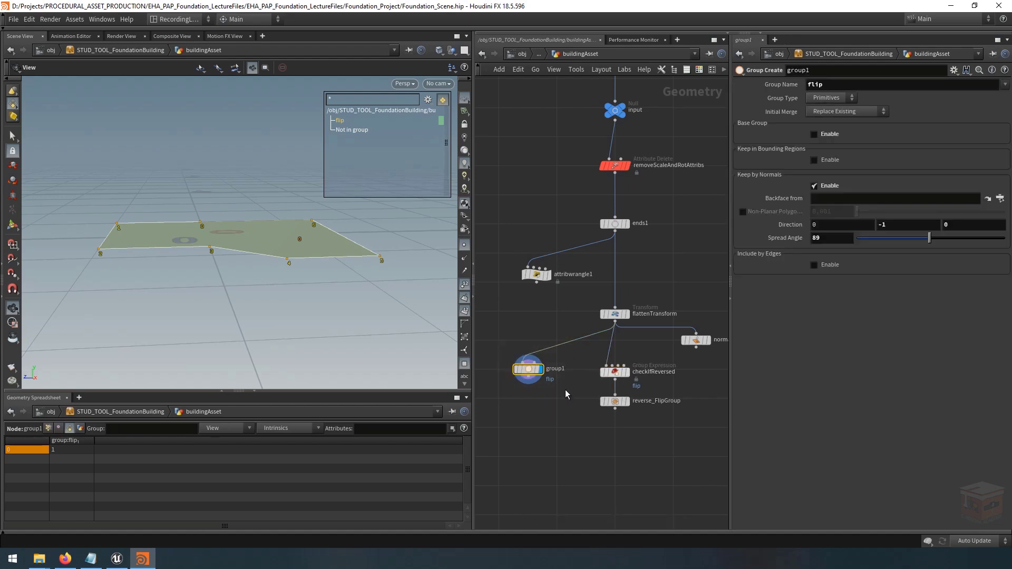
{"action": "key", "text": "Delete"}
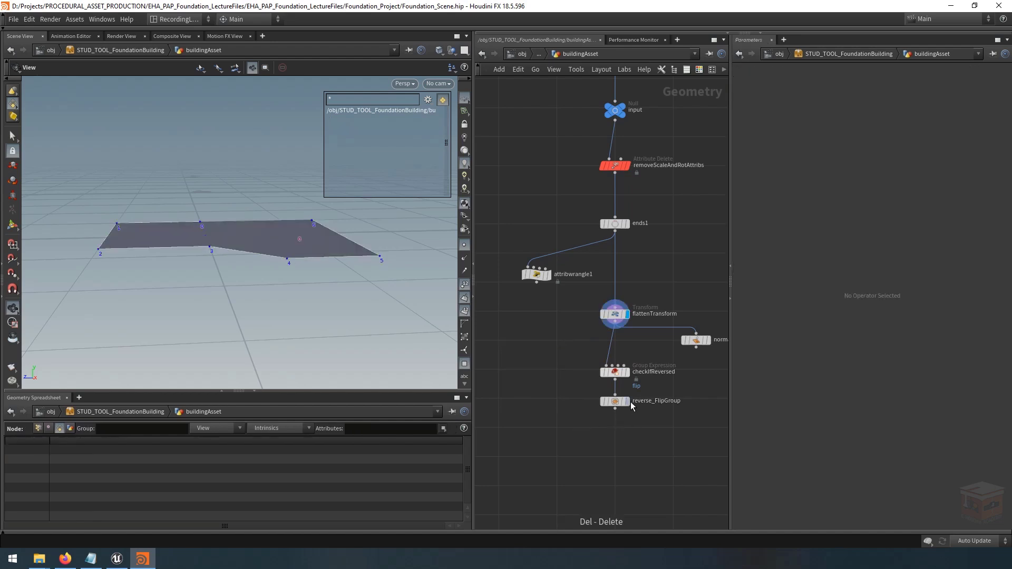
Select the reverse_FlipGroup node and display its result in the viewport
{"action": "left_click", "coordinate": [627, 402]}
{"action": "left_click", "coordinate": [617, 404]}
{"action": "middle_click_drag", "start_coordinate": [650, 438], "coordinate": [639, 440]}
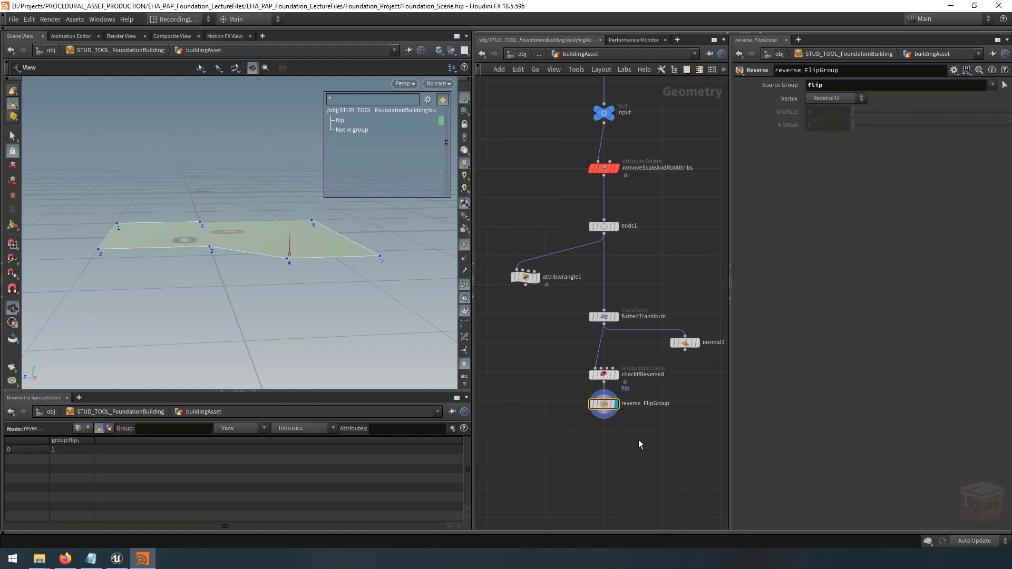
{"action": "scroll", "coordinate": [639, 443], "scroll_direction": "up", "scroll_amount": 2}
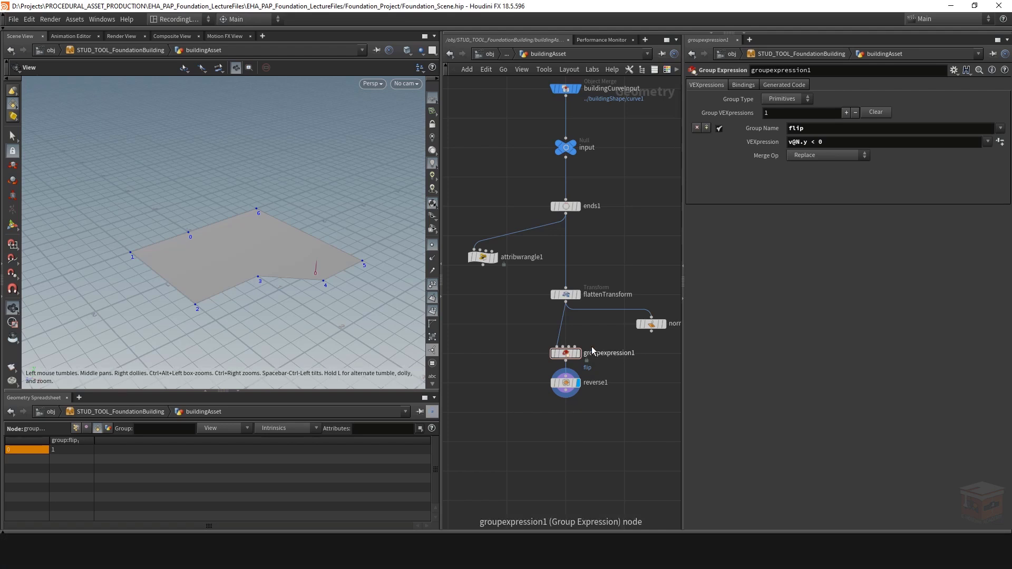
Add a second Attribute Wrangle node directly below attribwrangle1
{"action": "left_click_drag", "start_coordinate": [598, 347], "coordinate": [539, 362]}
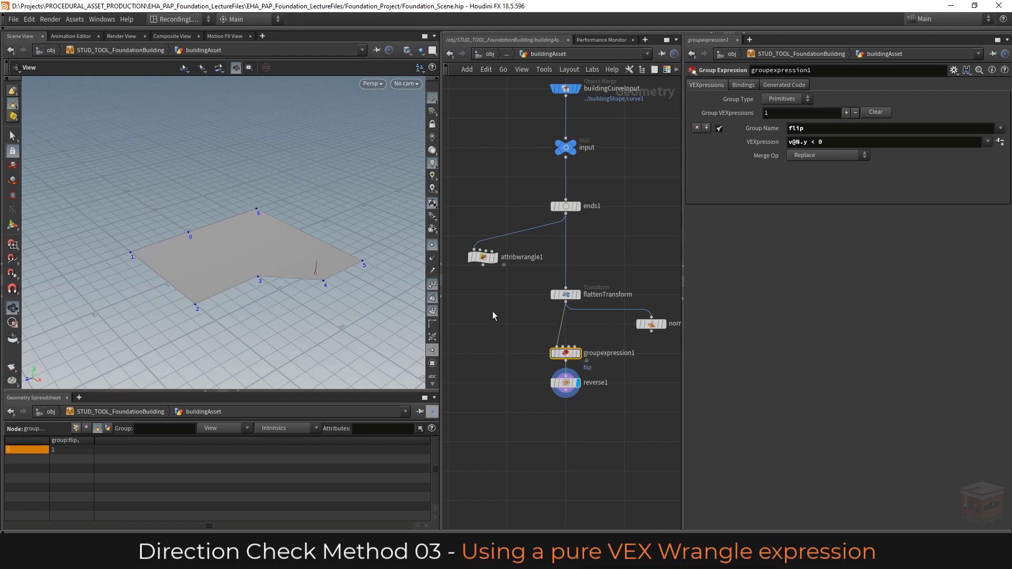
{"action": "left_click", "coordinate": [515, 308]}
{"action": "key", "text": "Tab"}
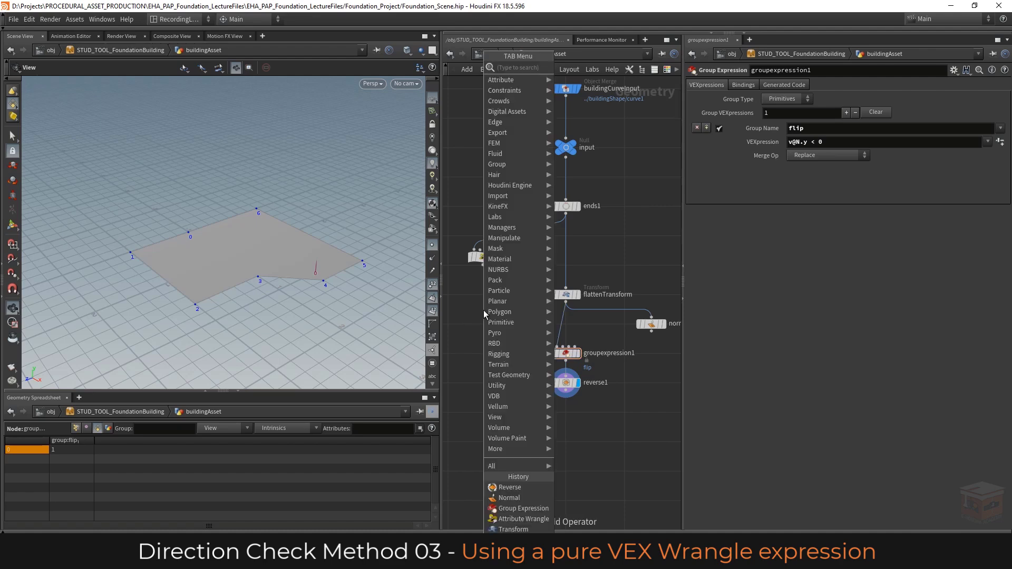
{"action": "type", "text": "attribwr"}
{"action": "key", "text": "Return"}
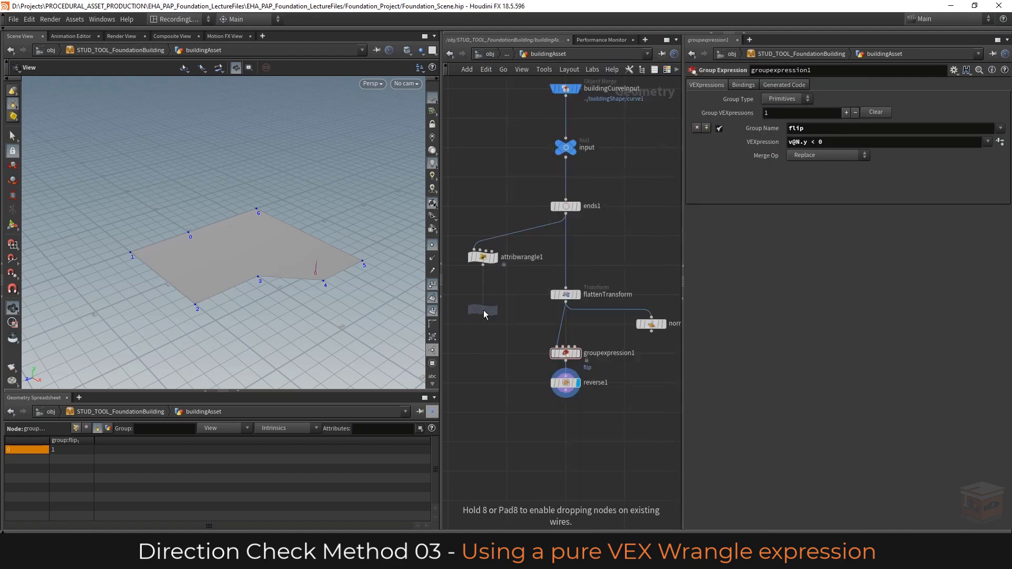
{"action": "left_click", "coordinate": [482, 296]}
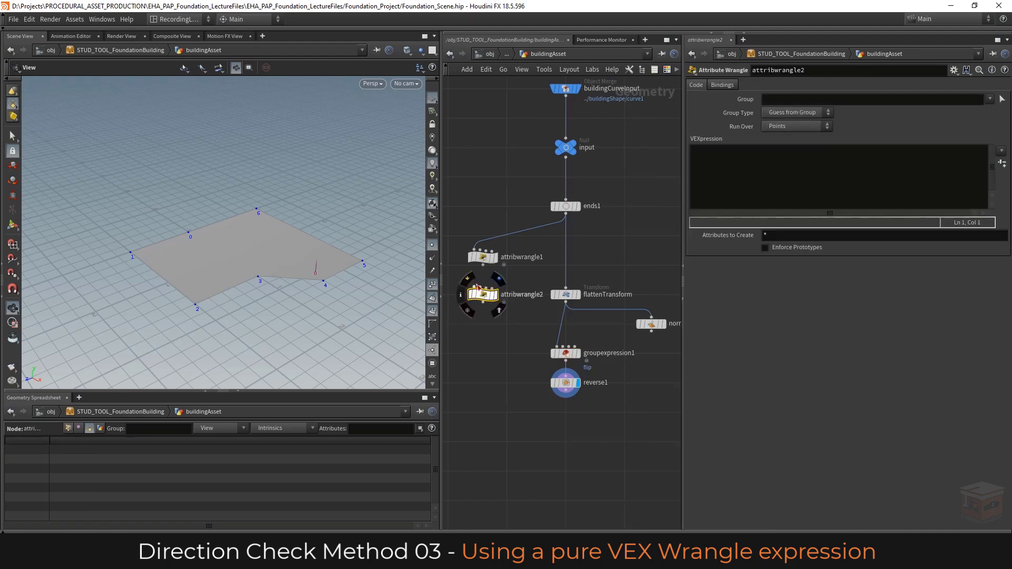
Connect the output of attribwrangle1 to the first input of attribwrangle2 and display attribwrangle2
{"action": "left_click", "coordinate": [475, 288]}
{"action": "left_click", "coordinate": [484, 269]}
{"action": "left_click", "coordinate": [496, 295]}
{"action": "middle_click_drag", "start_coordinate": [512, 282], "coordinate": [514, 310]}
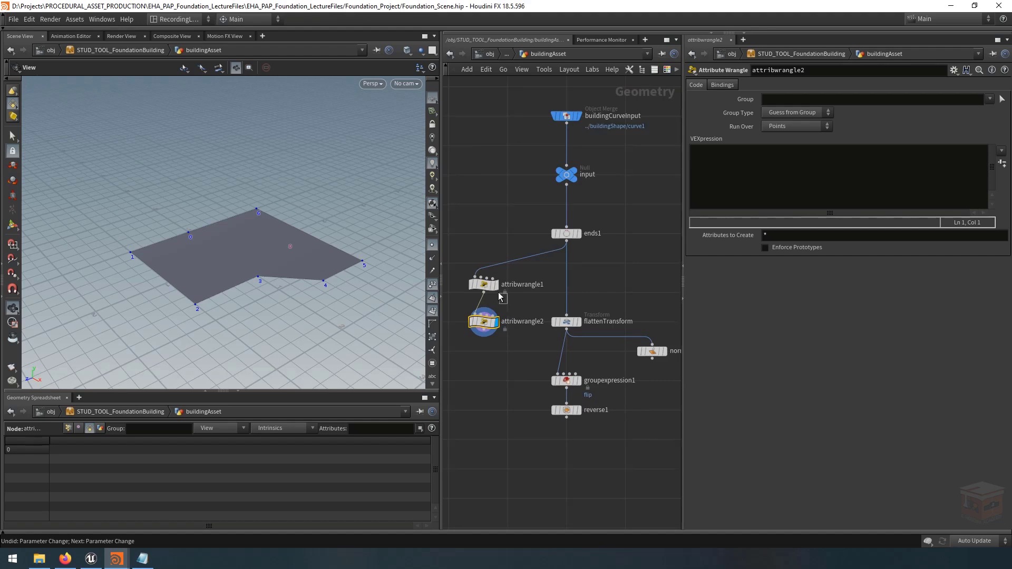
Check the code and Run Over setting of attribwrangle1, and set attribwrangle2 to run over Primitives
{"action": "left_click", "coordinate": [484, 285]}
{"action": "left_click", "coordinate": [756, 152]}
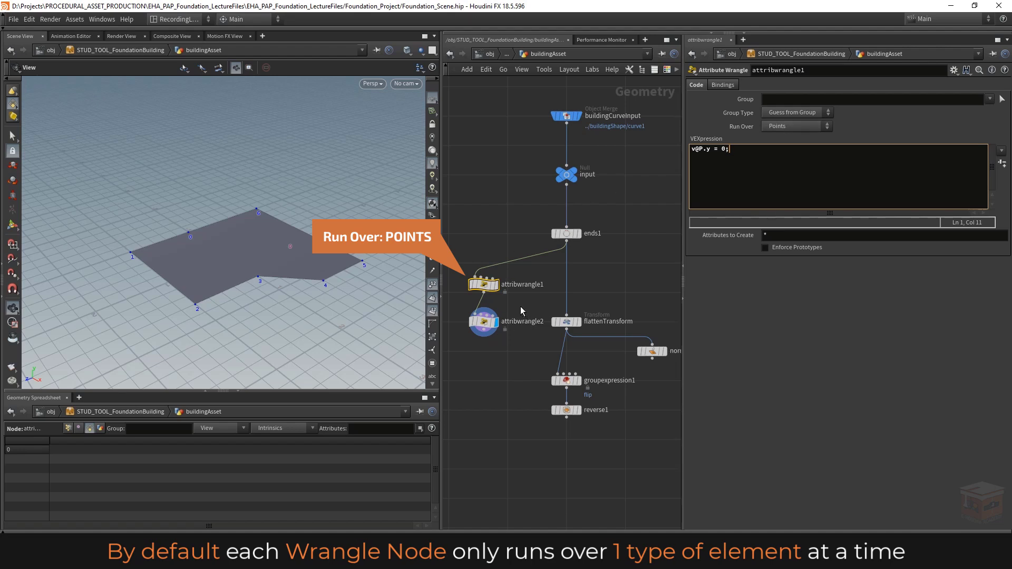
{"action": "left_click", "coordinate": [494, 289]}
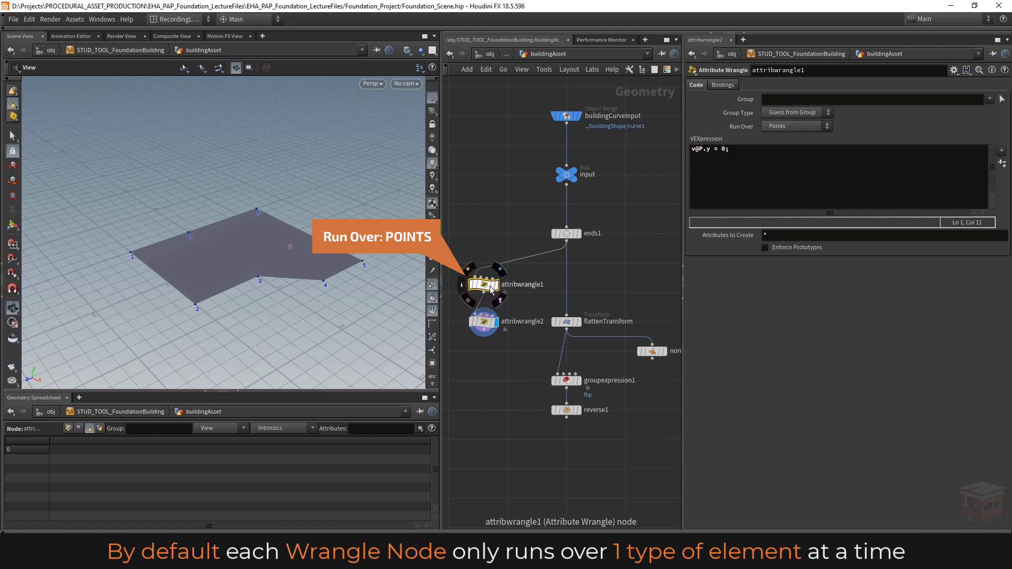
{"action": "left_click_drag", "start_coordinate": [510, 305], "coordinate": [452, 362]}
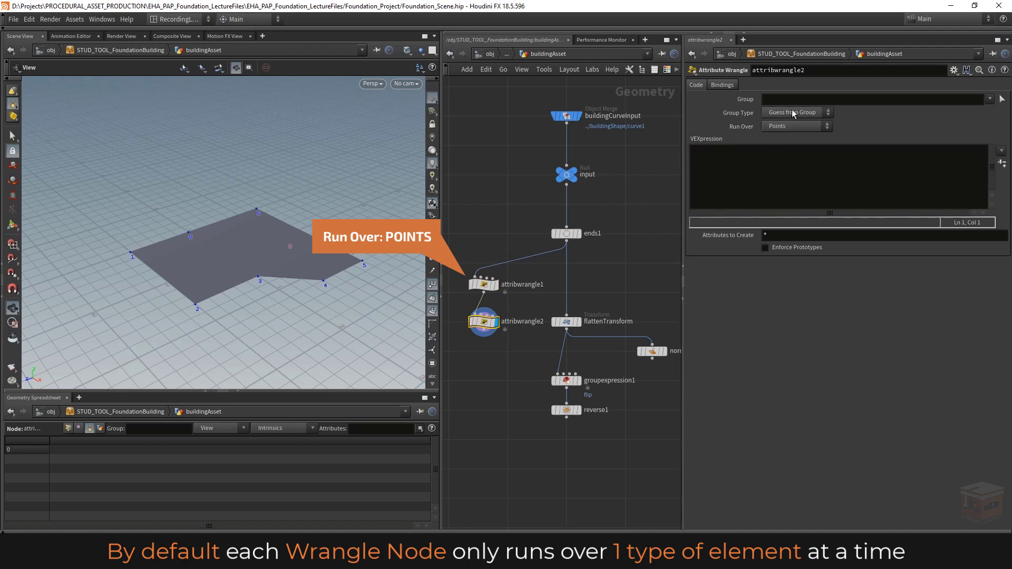
{"action": "left_click", "coordinate": [786, 126]}
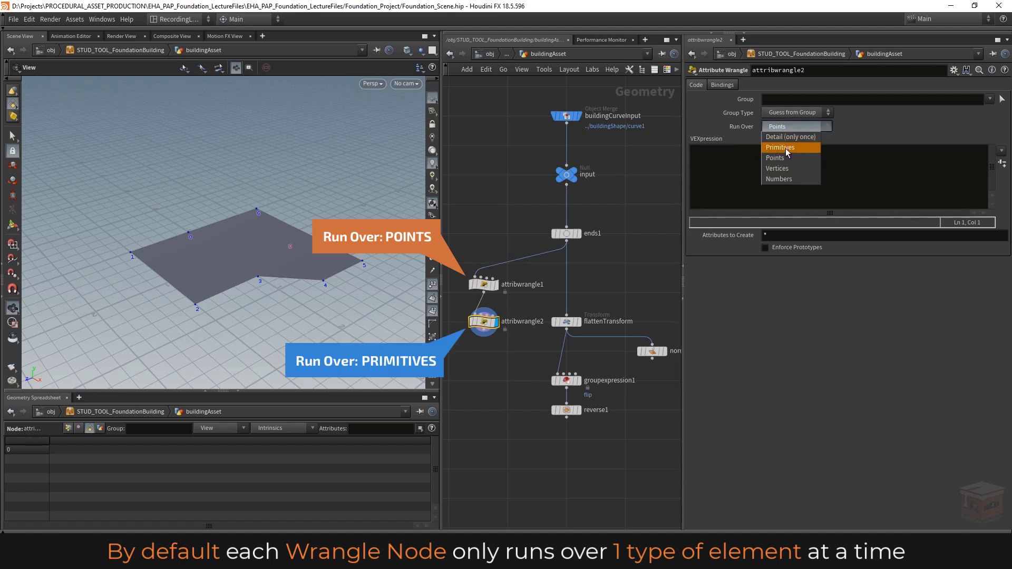
{"action": "left_click", "coordinate": [786, 148]}
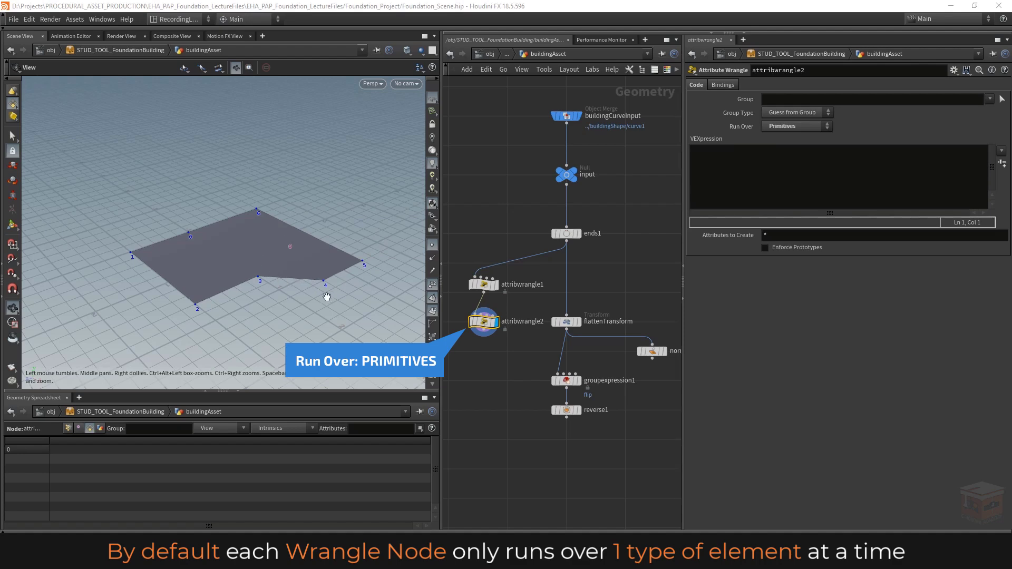
{"action": "left_click", "coordinate": [844, 172]}
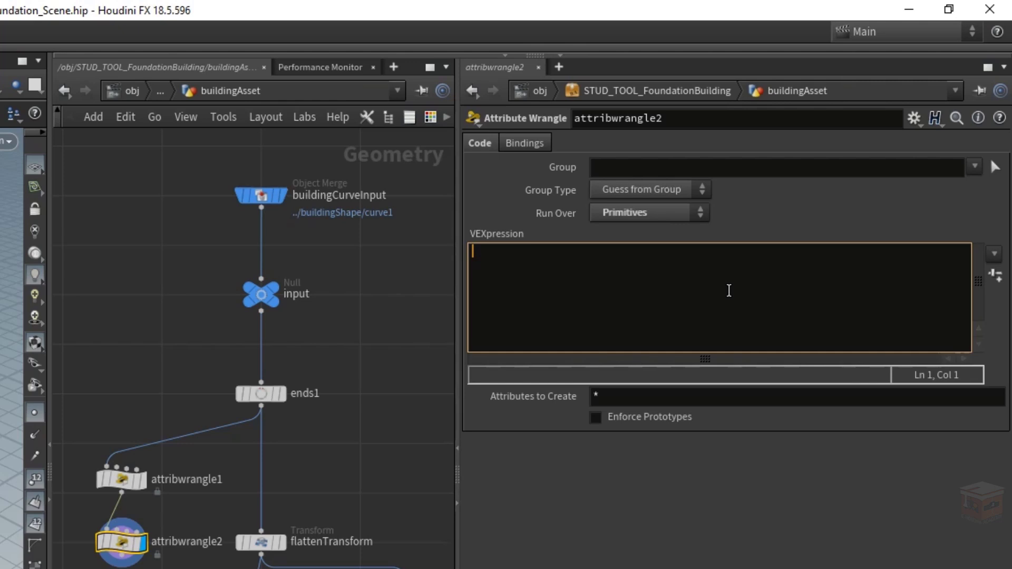
{"action": "type", "text": "@group"}
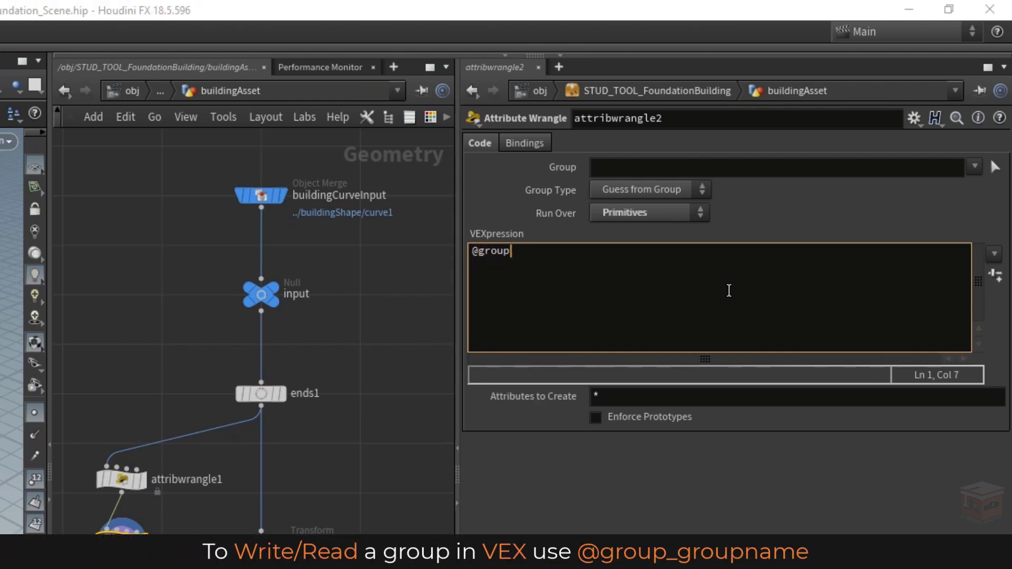
{"action": "type", "text": "_flip "}
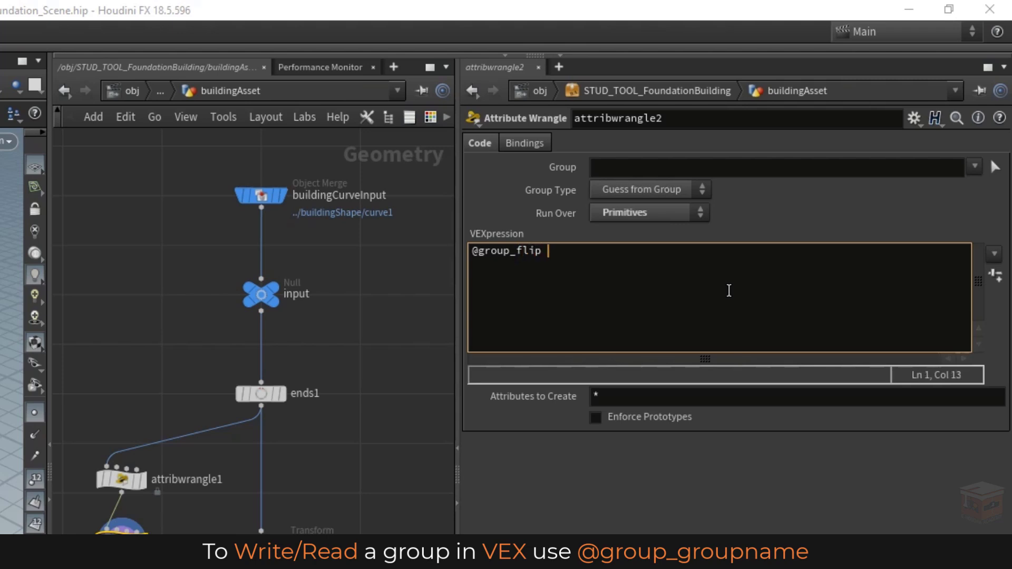
{"action": "type", "text": "="}
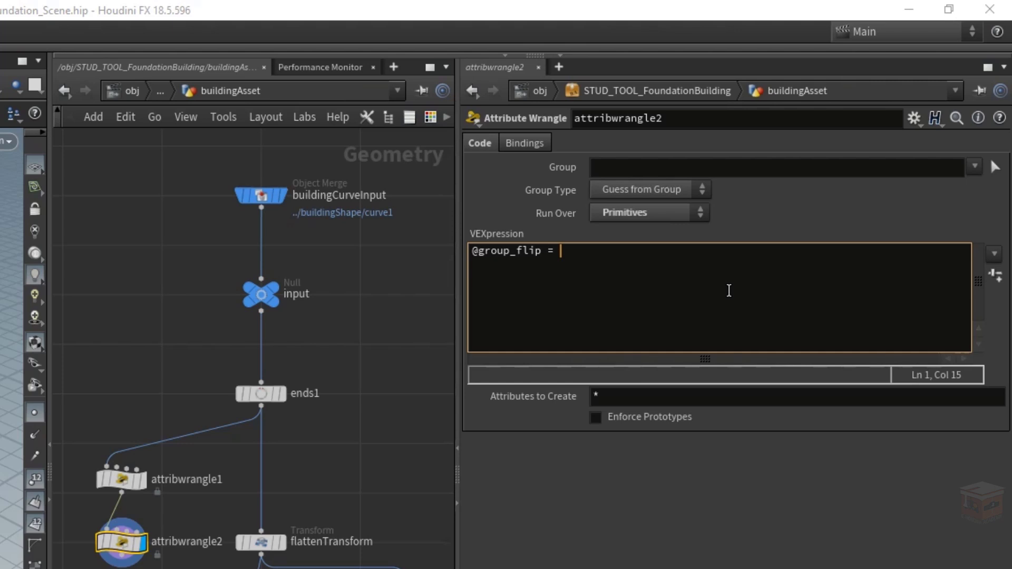
{"action": "type", "text": "("}
{"action": "key", "text": "Left"}
{"action": "type", "text": "v@N.y"}
{"action": "type", "text": " < 0"}
{"action": "key", "text": "Right"}
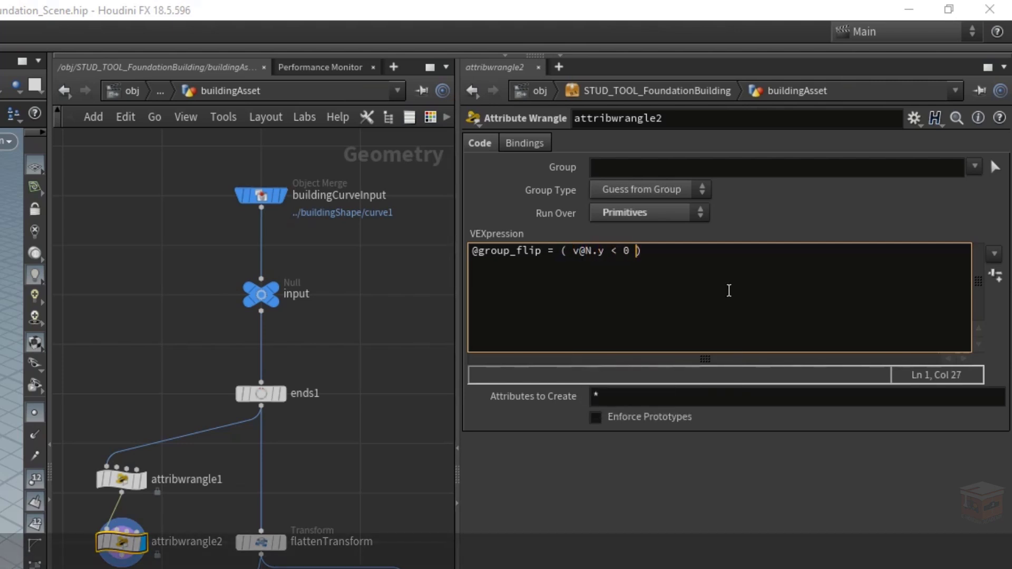
{"action": "key", "text": "Right"}
{"action": "type", "text": ";"}
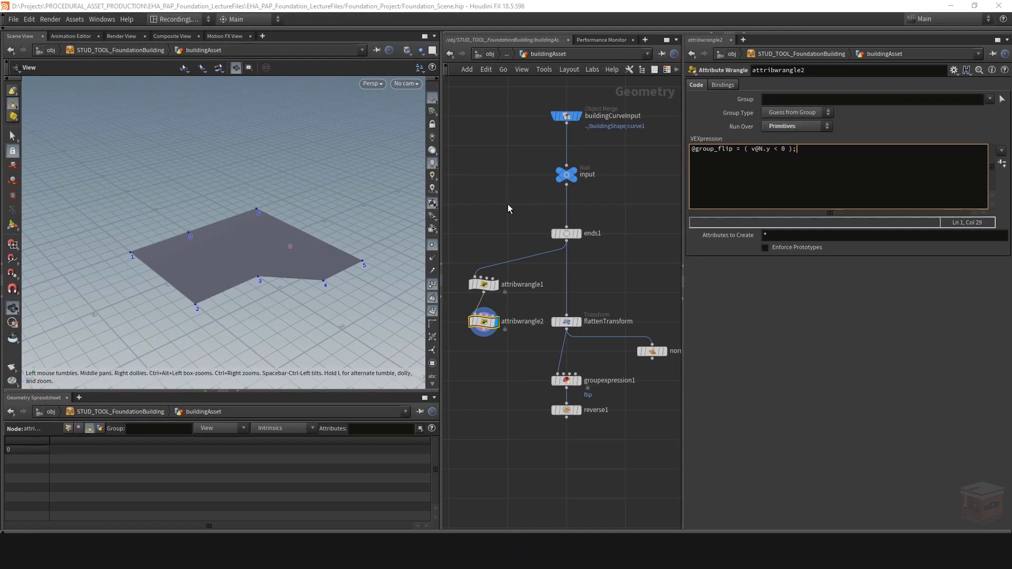
{"action": "left_click", "coordinate": [508, 204]}
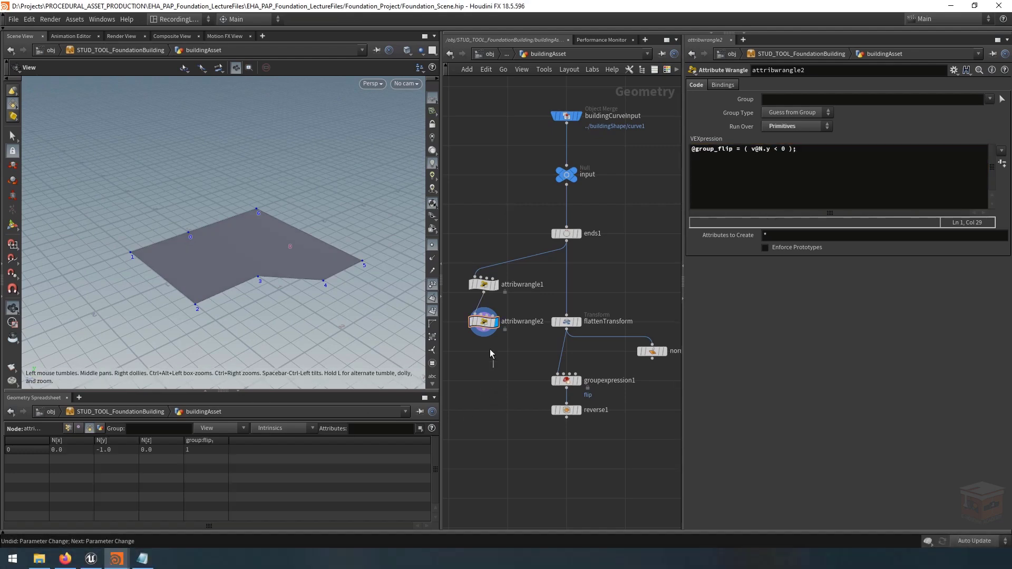
Turn on the primitive group display in the viewport to check the flip group made by attribwrangle2
{"action": "left_click", "coordinate": [484, 322]}
{"action": "left_click", "coordinate": [431, 365]}
{"action": "left_click_drag", "start_coordinate": [323, 283], "coordinate": [330, 308]}
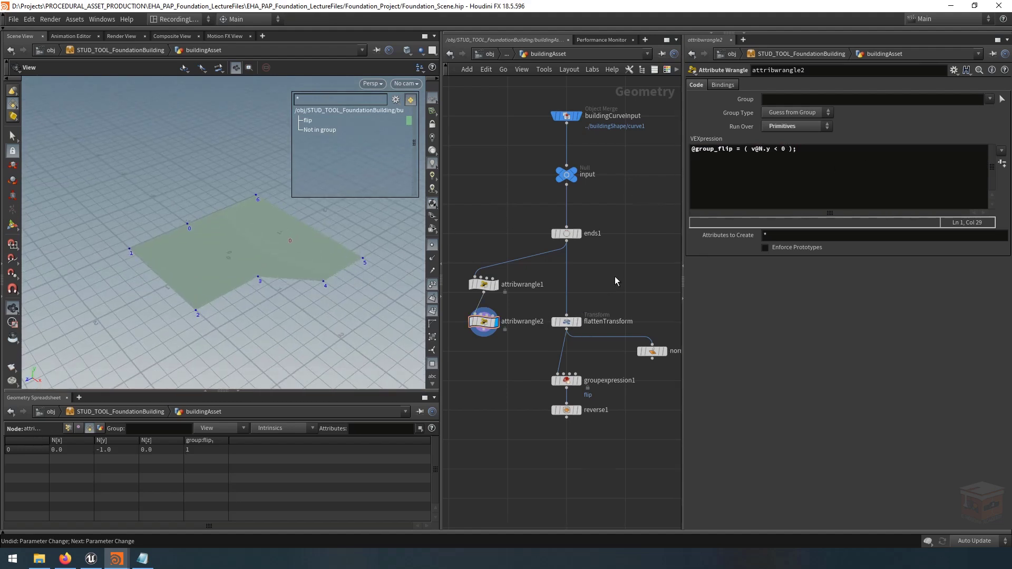
Delete the normal1 node branching off flattenTransform
{"action": "scroll", "coordinate": [615, 277], "scroll_direction": "down", "scroll_amount": 3}
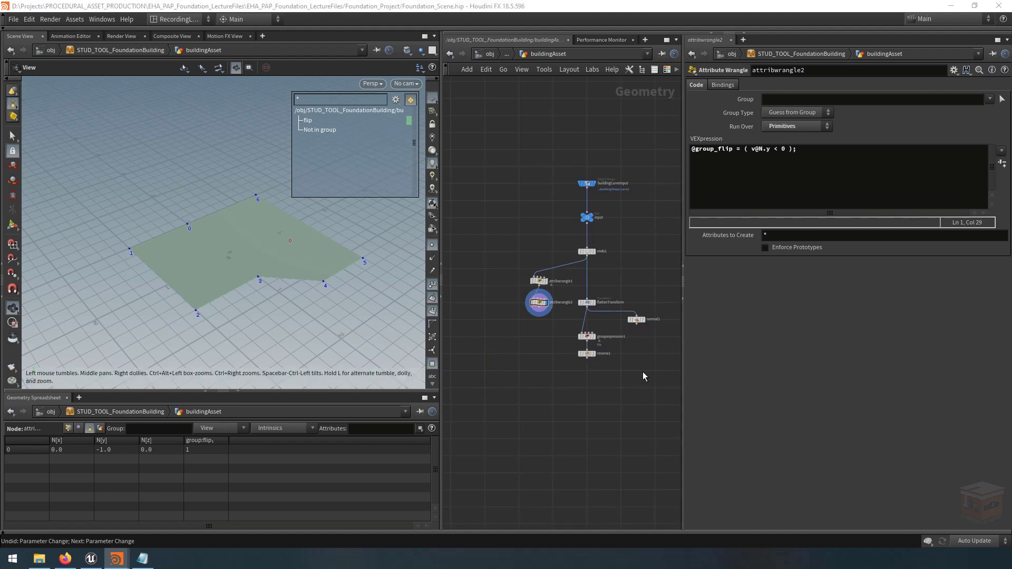
{"action": "middle_click_drag", "start_coordinate": [651, 379], "coordinate": [620, 377]}
{"action": "left_click_drag", "start_coordinate": [620, 292], "coordinate": [538, 376]}
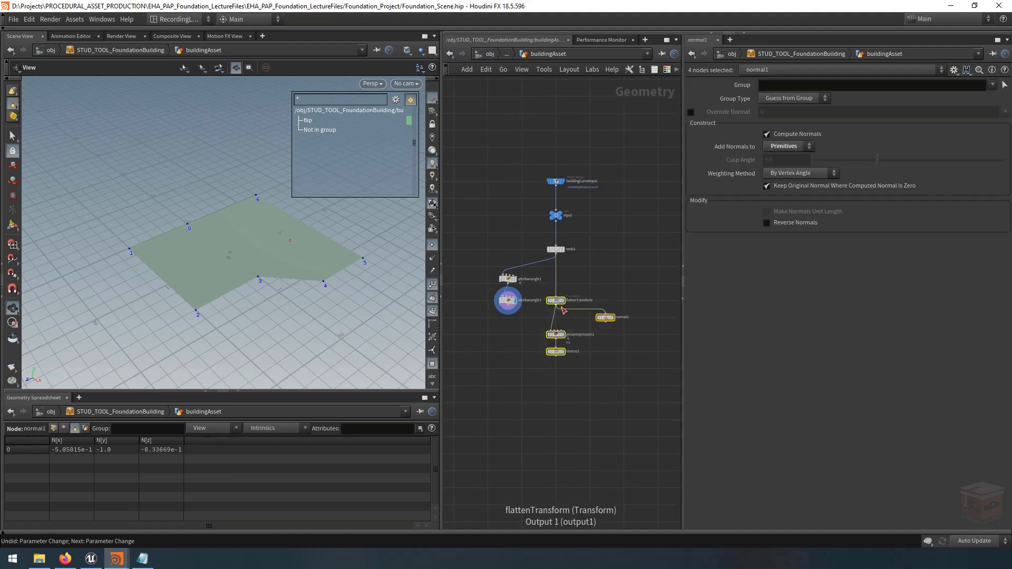
{"action": "left_click", "coordinate": [606, 318]}
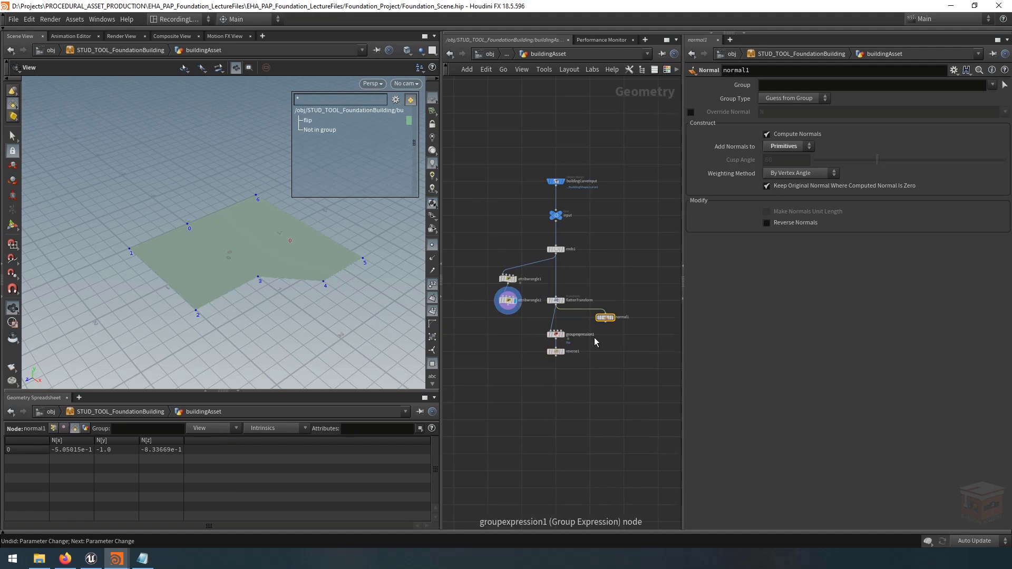
{"action": "scroll", "coordinate": [596, 340], "scroll_direction": "up", "scroll_amount": 3}
{"action": "key", "text": "Delete"}
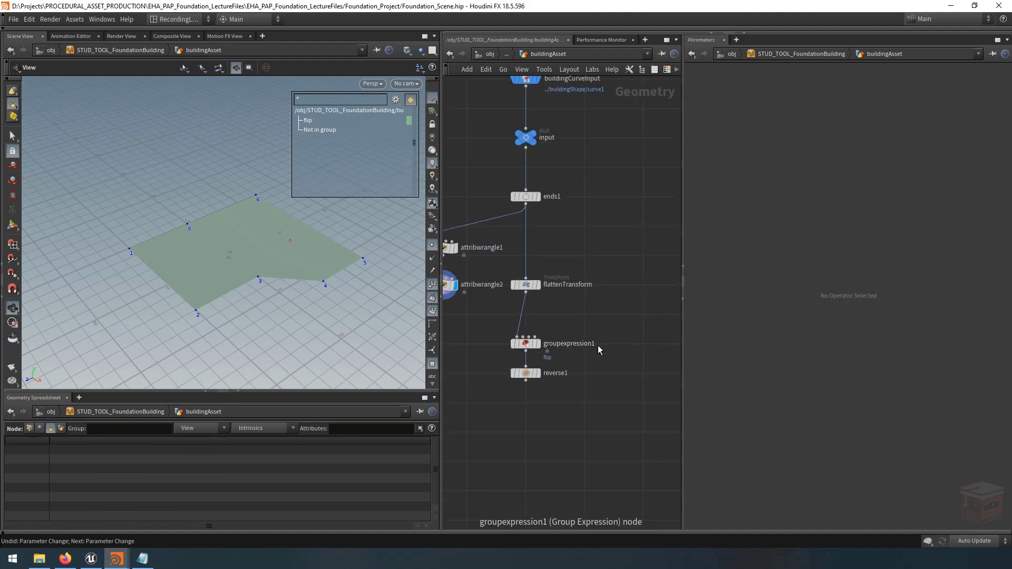
Move flattenTransform, groupexpression1 and reverse1 together further down the network, leaving more space below ends1
{"action": "scroll", "coordinate": [598, 343], "scroll_direction": "down", "scroll_amount": 3}
{"action": "left_click_drag", "start_coordinate": [606, 271], "coordinate": [530, 392]}
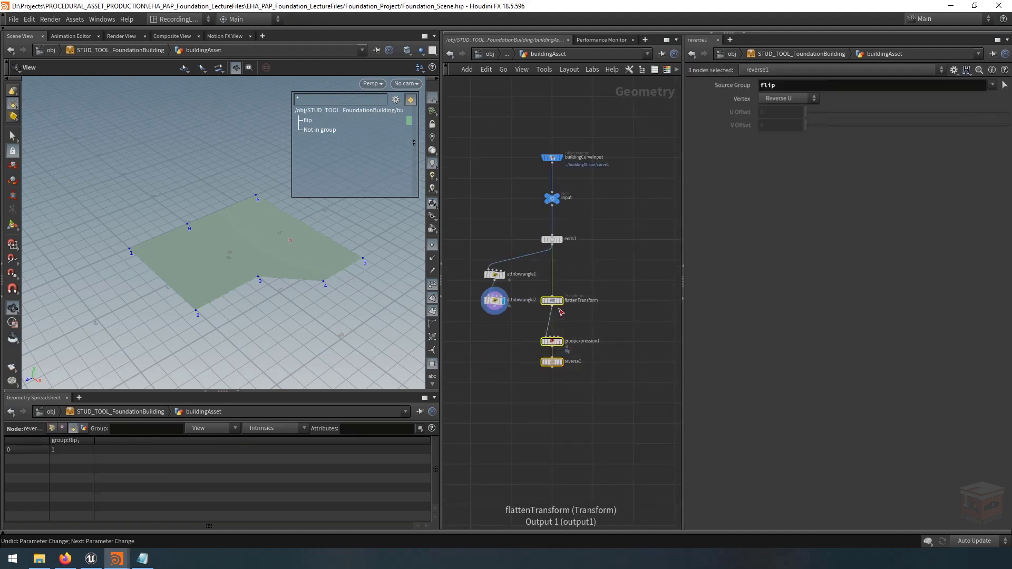
{"action": "left_click_drag", "start_coordinate": [553, 308], "coordinate": [551, 342]}
{"action": "left_click", "coordinate": [619, 296]}
Widen the network editor and enclose flattenTransform, groupexpression1 and reverse1 in a network box
{"action": "left_click_drag", "start_coordinate": [628, 303], "coordinate": [524, 438]}
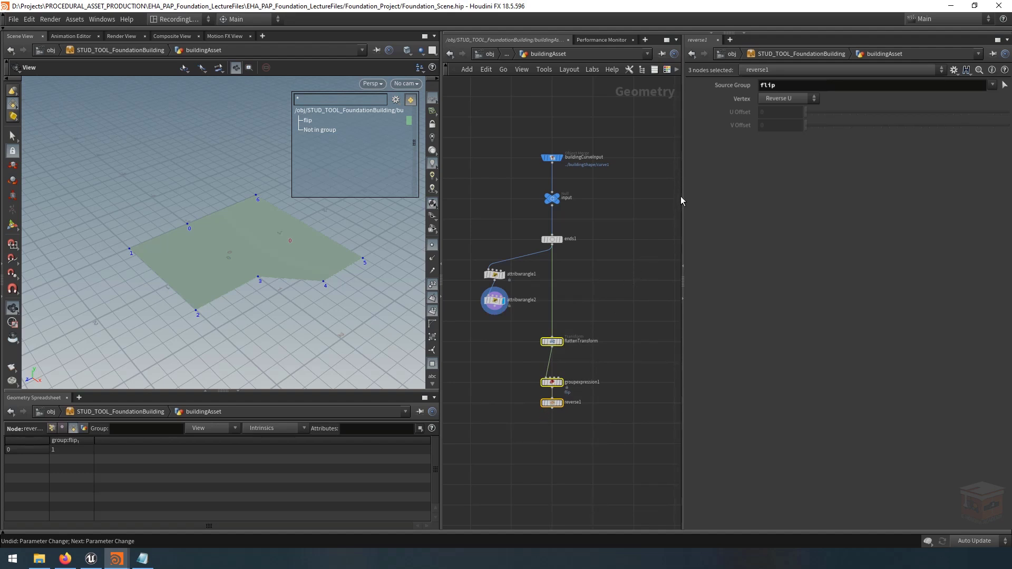
{"action": "left_click_drag", "start_coordinate": [682, 200], "coordinate": [715, 203]}
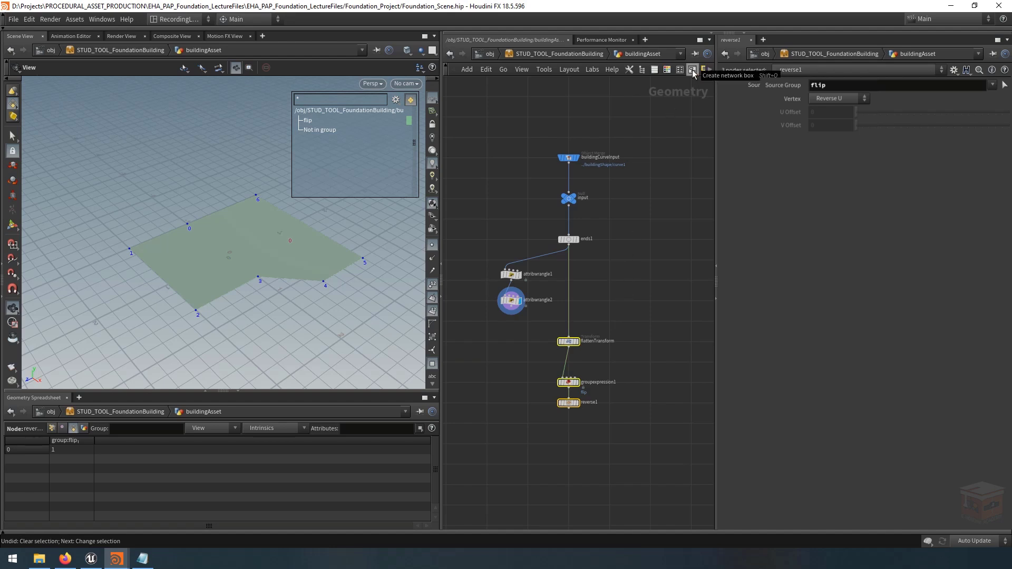
{"action": "mouse_move", "coordinate": [715, 188]}
{"action": "left_mouse_down"}
{"action": "mouse_move", "coordinate": [779, 189]}
{"action": "mouse_move", "coordinate": [696, 191]}
{"action": "mouse_move", "coordinate": [722, 195]}
{"action": "left_mouse_up"}
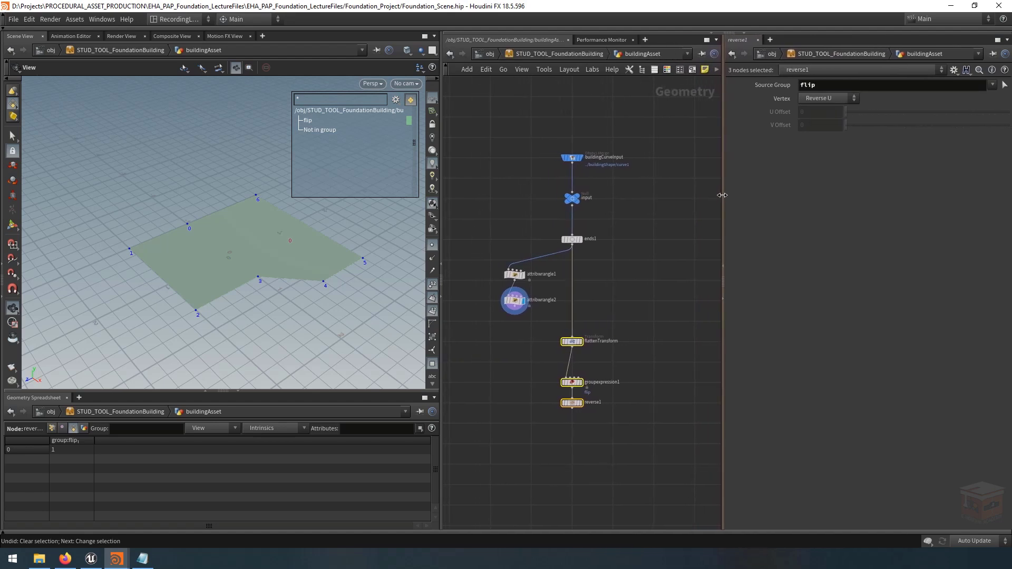
{"action": "key", "text": "shift+o"}
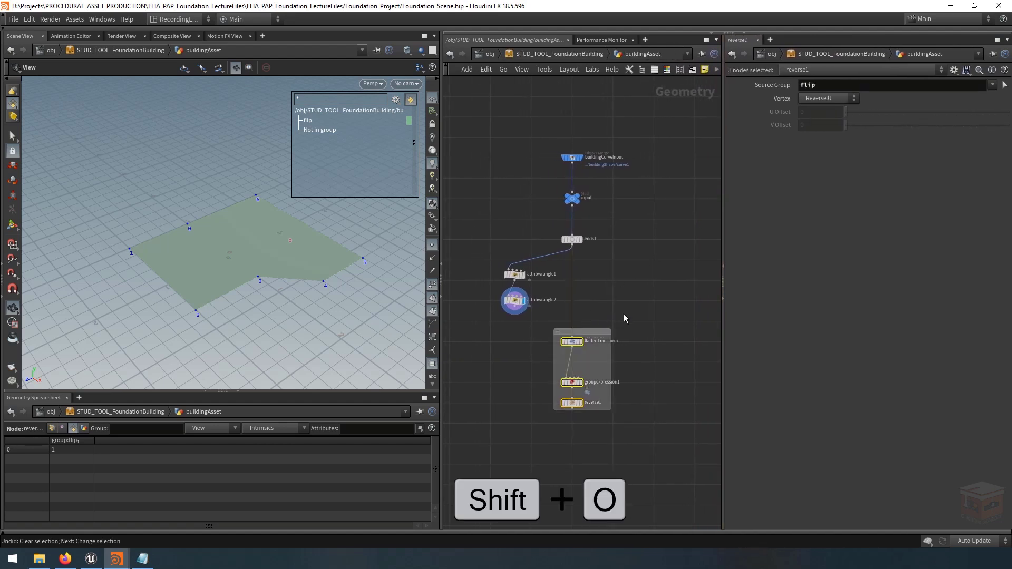
Enlarge the network box on all sides to leave free room around and below its three nodes
{"action": "middle_click_drag", "start_coordinate": [641, 371], "coordinate": [649, 314]}
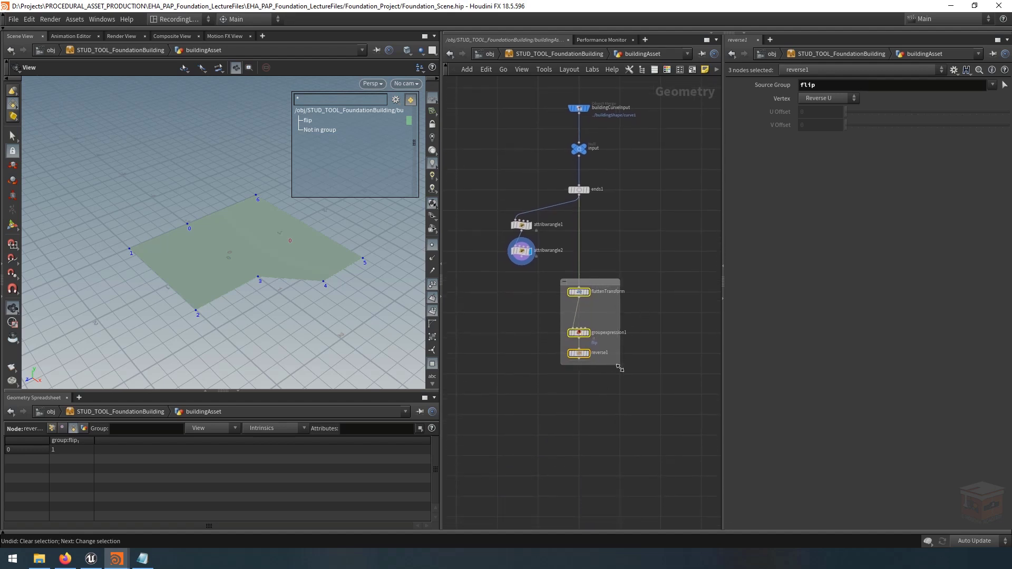
{"action": "left_click_drag", "start_coordinate": [617, 361], "coordinate": [668, 454]}
{"action": "left_click_drag", "start_coordinate": [561, 380], "coordinate": [525, 379]}
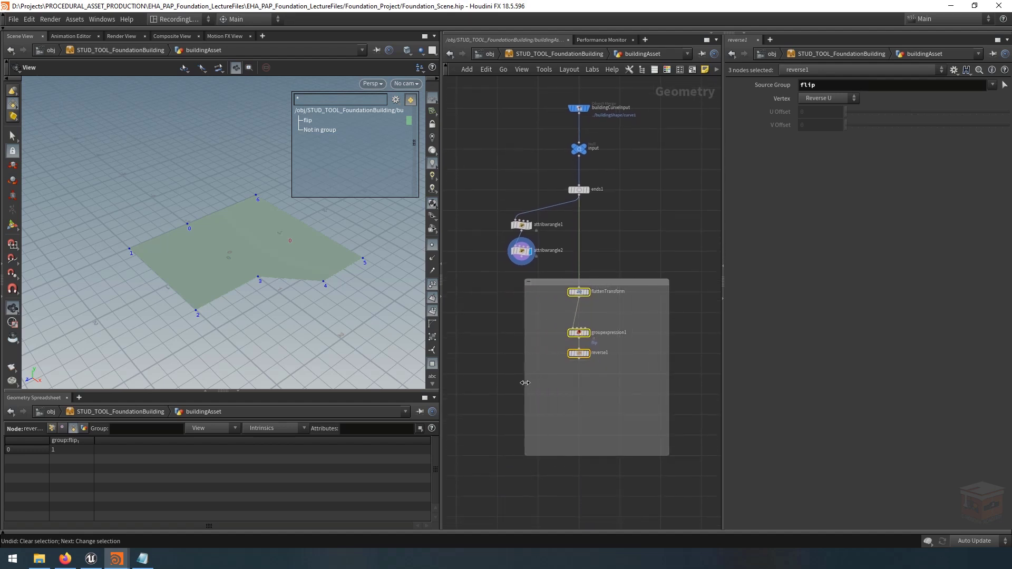
{"action": "mouse_move", "coordinate": [624, 279]}
{"action": "left_mouse_down"}
{"action": "mouse_move", "coordinate": [626, 262]}
{"action": "mouse_move", "coordinate": [663, 287]}
{"action": "mouse_move", "coordinate": [628, 286]}
{"action": "left_mouse_up"}
{"action": "key", "text": "ctrl+z"}
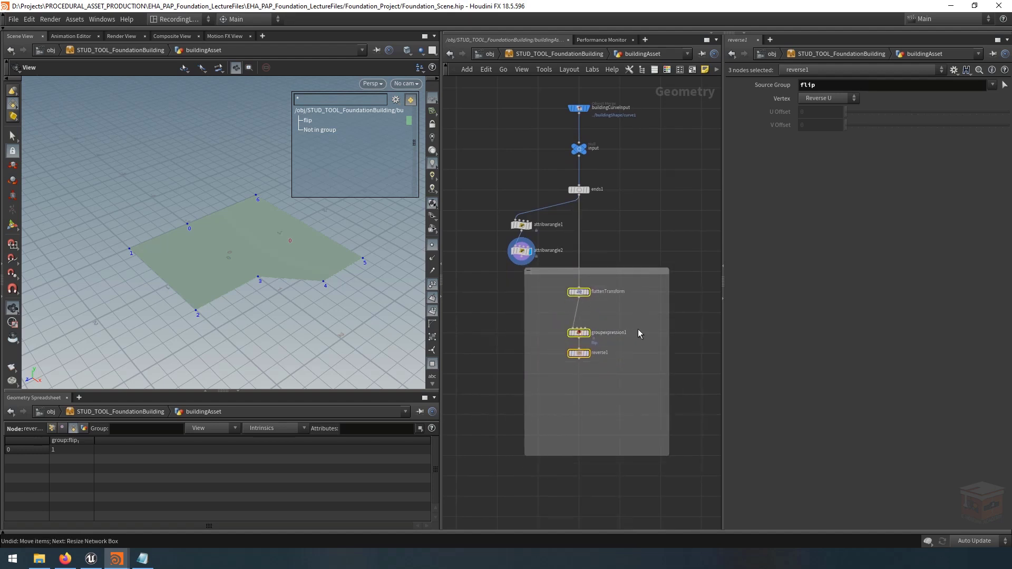
{"action": "left_click", "coordinate": [666, 352]}
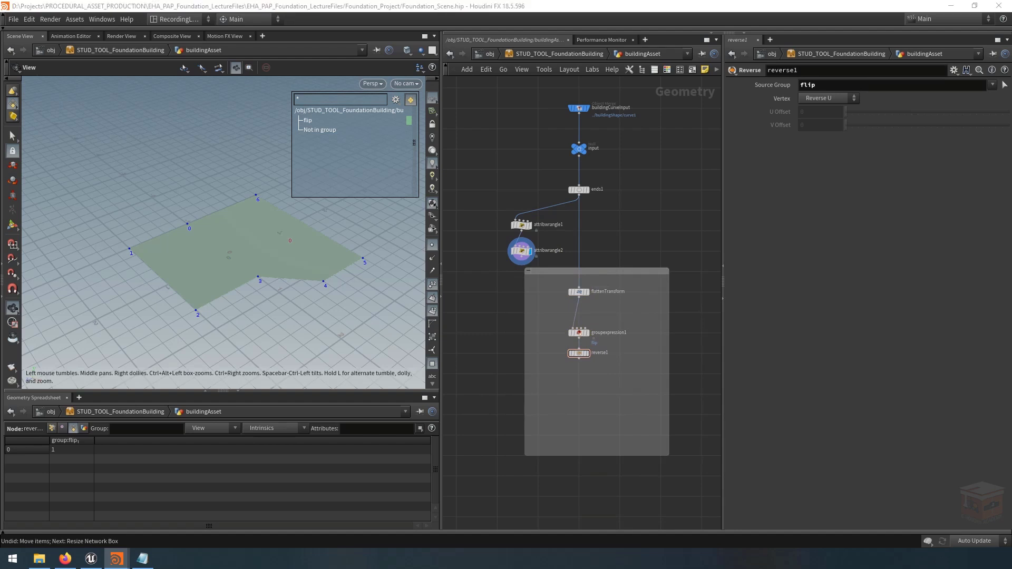
Title the network box "Floor Plane" and bring its left edge closer to the nodes
{"action": "scroll", "coordinate": [567, 272], "scroll_direction": "up", "scroll_amount": 3}
{"action": "double_click", "coordinate": [561, 270]}
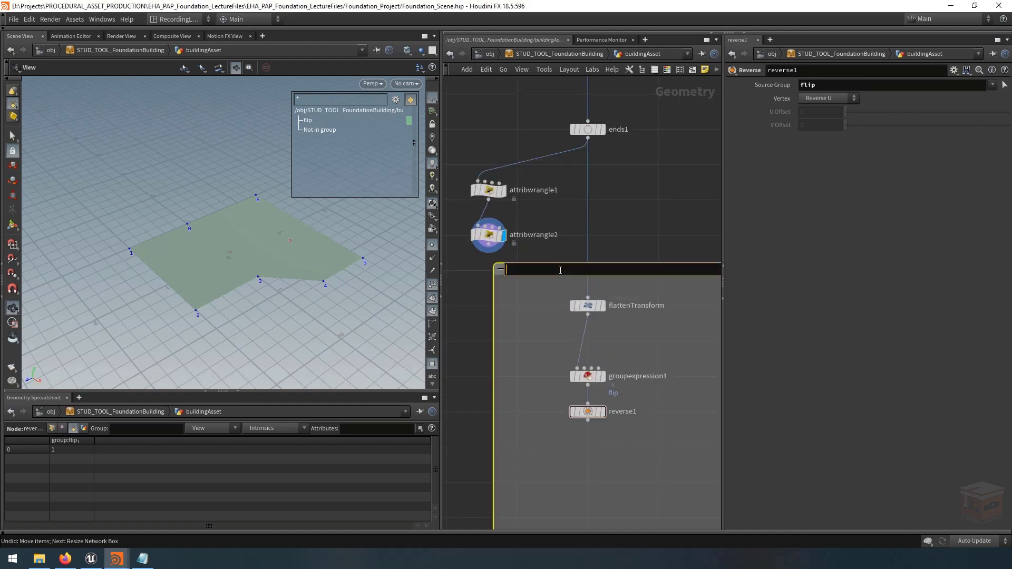
{"action": "type", "text": "Floor Plane"}
{"action": "key", "text": "Return"}
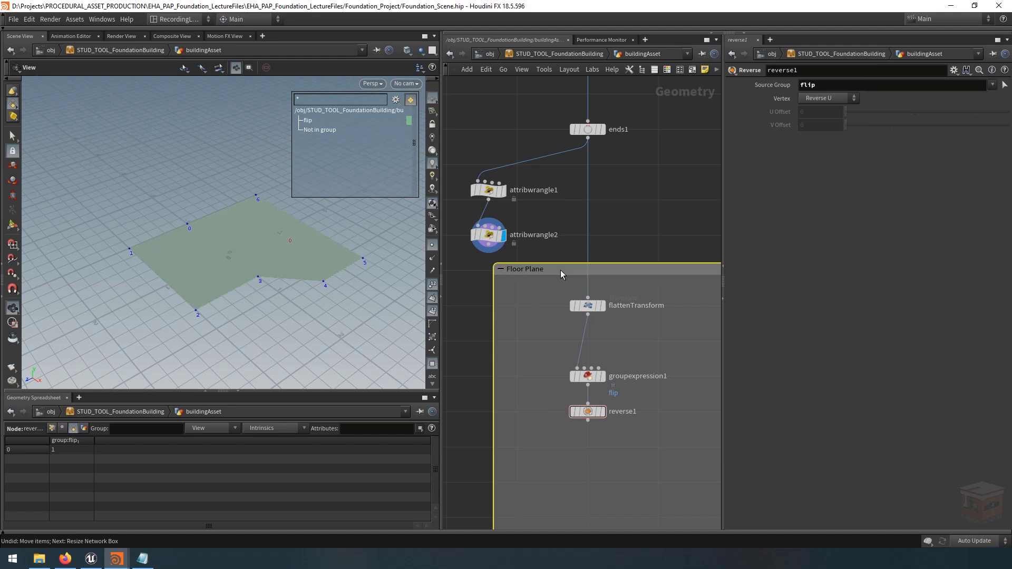
{"action": "left_click_drag", "start_coordinate": [494, 316], "coordinate": [532, 317]}
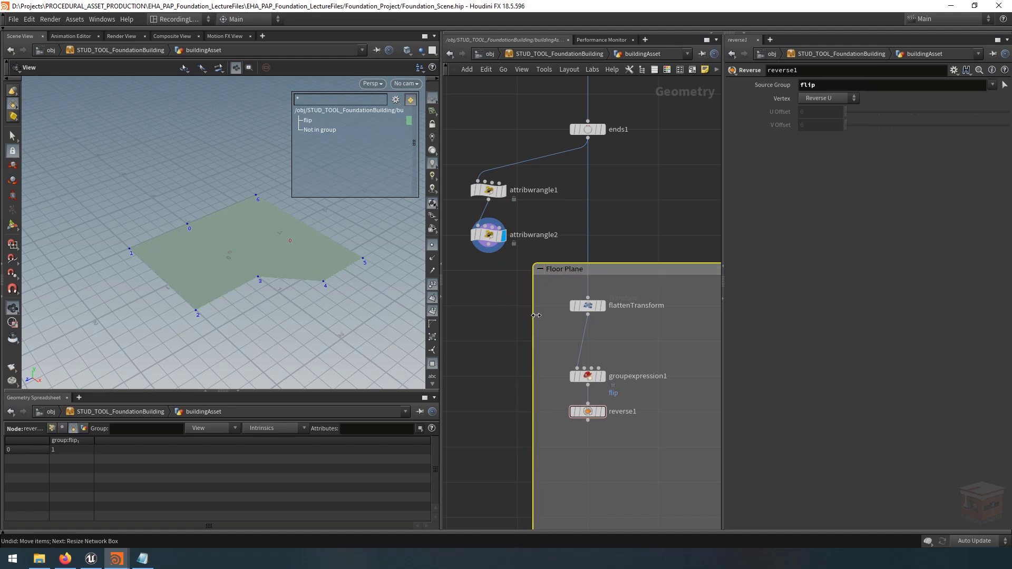
Display and select the reverse1 node, and view the resulting floor polygon in the viewport
{"action": "scroll", "coordinate": [547, 320], "scroll_direction": "down", "scroll_amount": 1}
{"action": "middle_click_drag", "start_coordinate": [646, 422], "coordinate": [643, 315]}
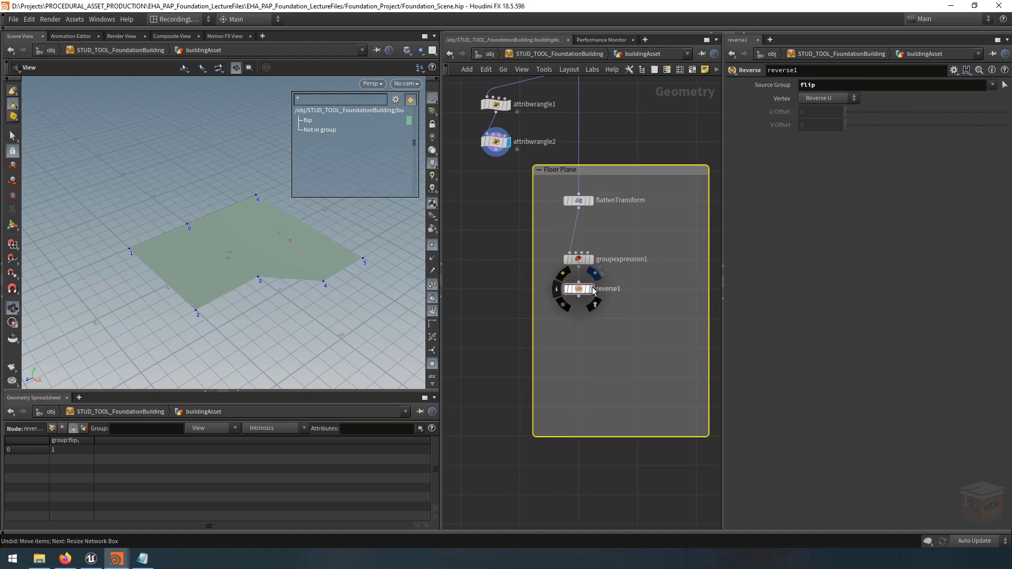
{"action": "left_click", "coordinate": [589, 289]}
{"action": "left_click", "coordinate": [579, 289]}
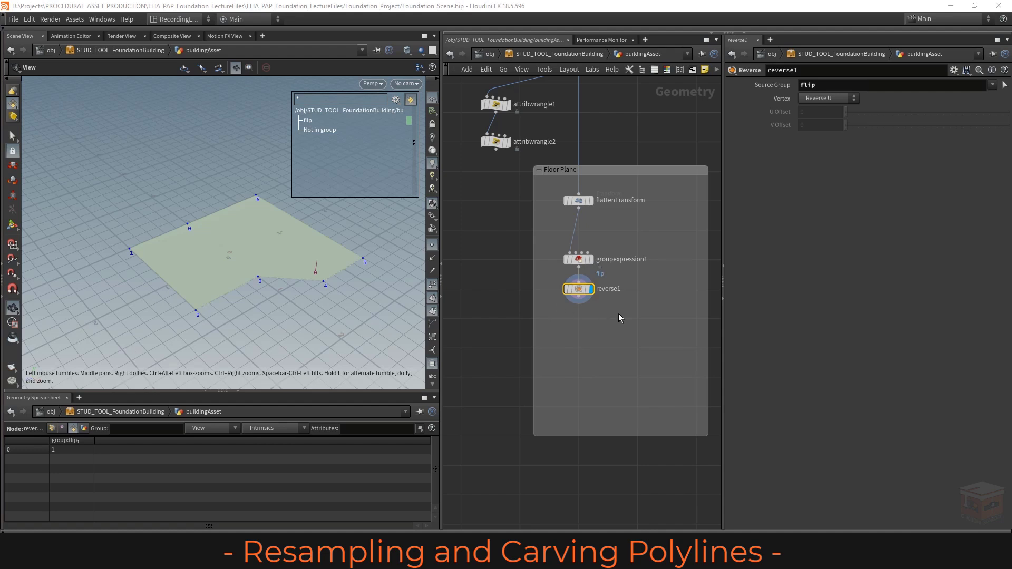
{"action": "middle_click_drag", "start_coordinate": [617, 330], "coordinate": [597, 330]}
{"action": "scroll", "coordinate": [583, 325], "scroll_direction": "up", "scroll_amount": 2}
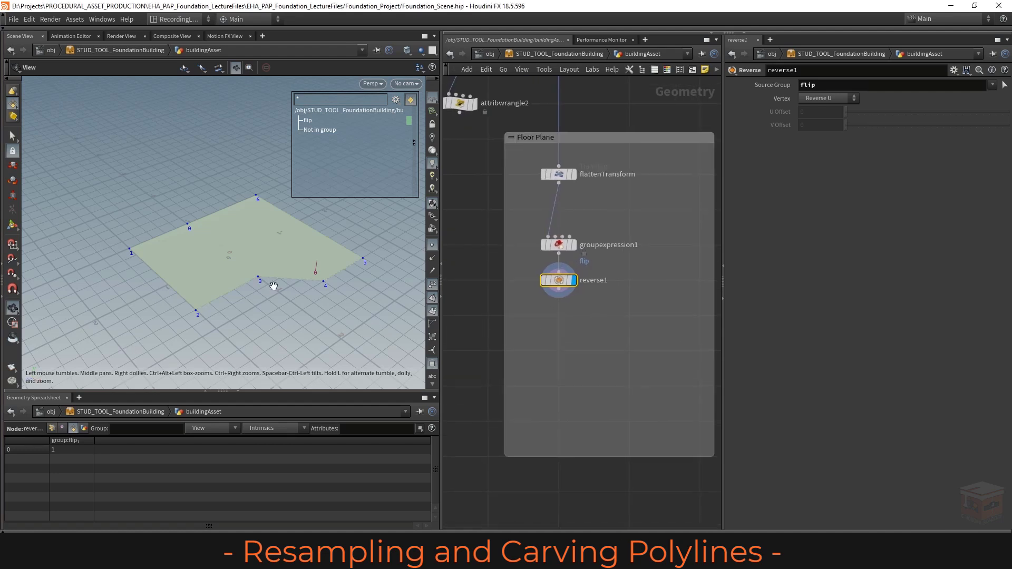
{"action": "middle_click_drag", "start_coordinate": [278, 286], "coordinate": [253, 307]}
{"action": "left_click_drag", "start_coordinate": [357, 326], "coordinate": [356, 313]}
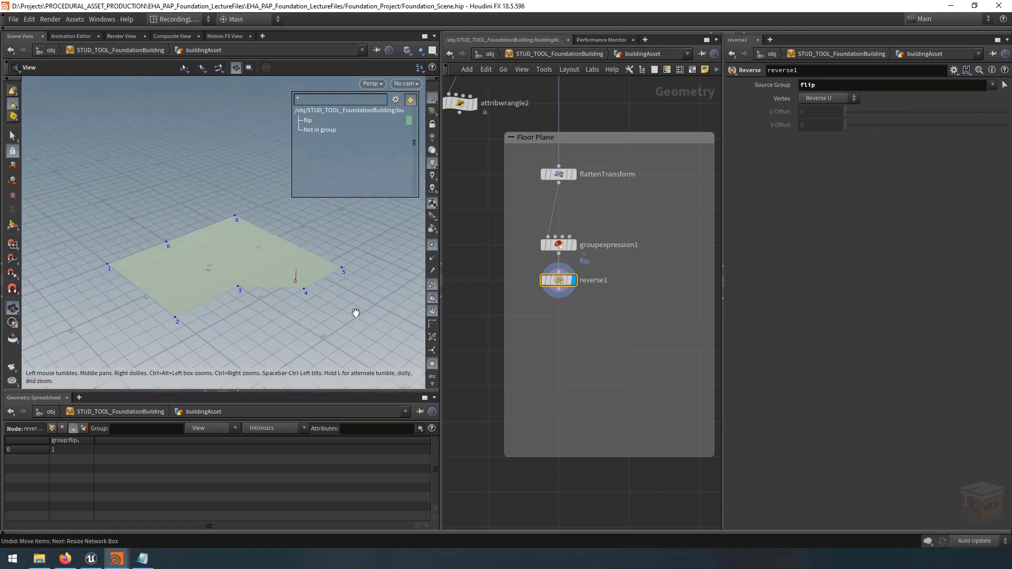
Add a Convert Line node after reverse1 inside the Floor Plane box and compare its displayed output with reverse1's
{"action": "left_click", "coordinate": [598, 334]}
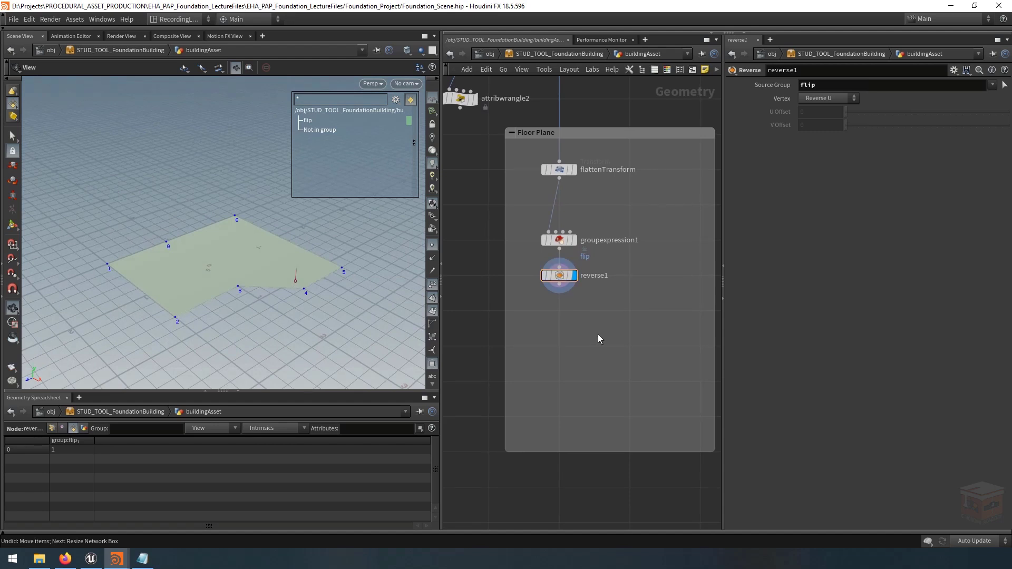
{"action": "key", "text": "Tab"}
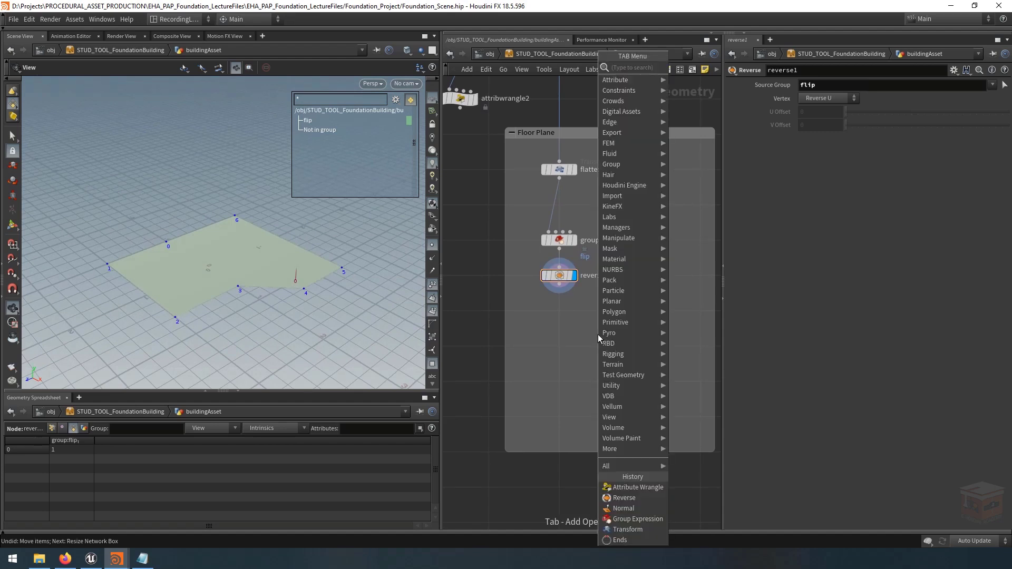
{"action": "type", "text": "convertline"}
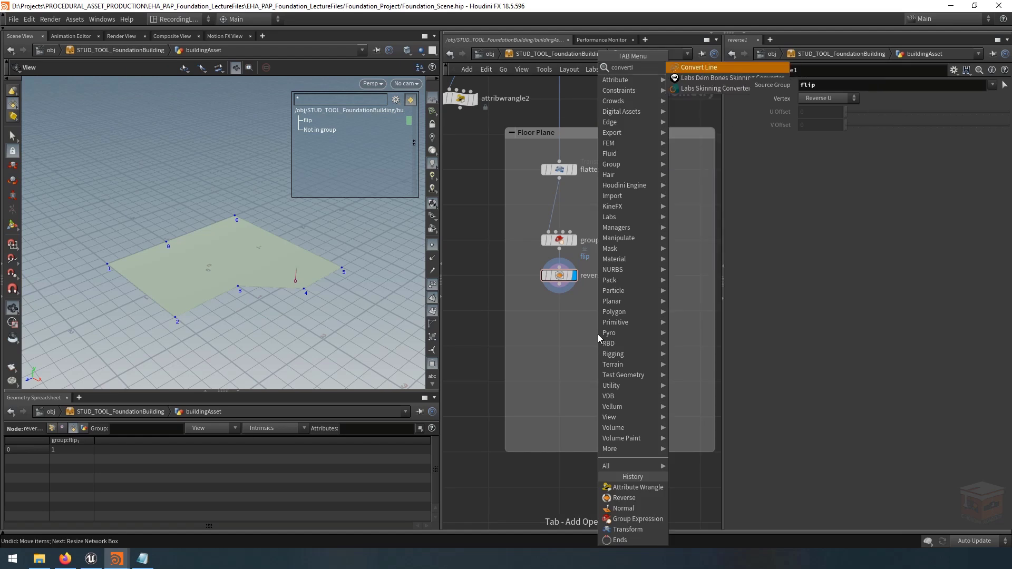
{"action": "key", "text": "Return"}
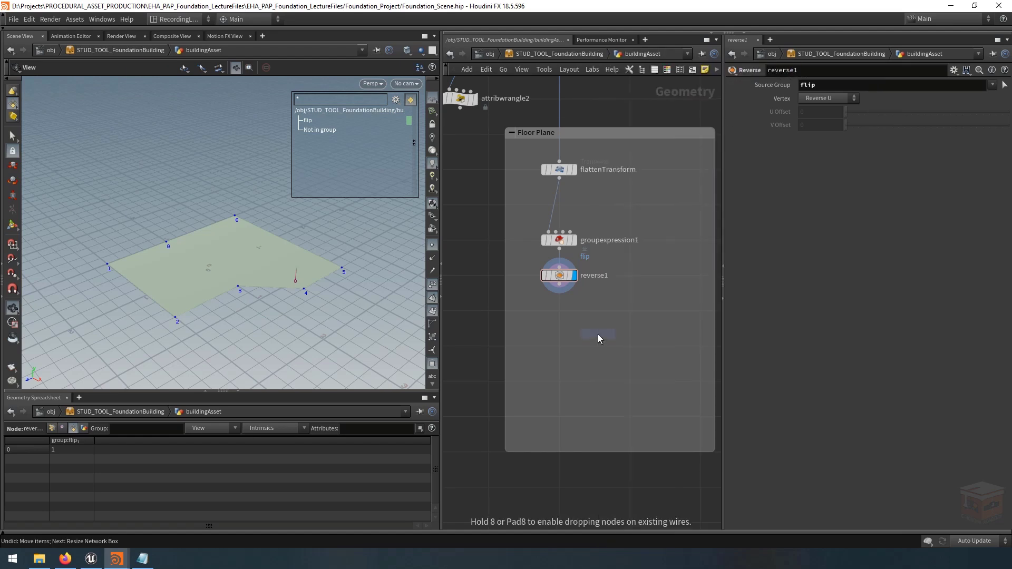
{"action": "left_click", "coordinate": [556, 311]}
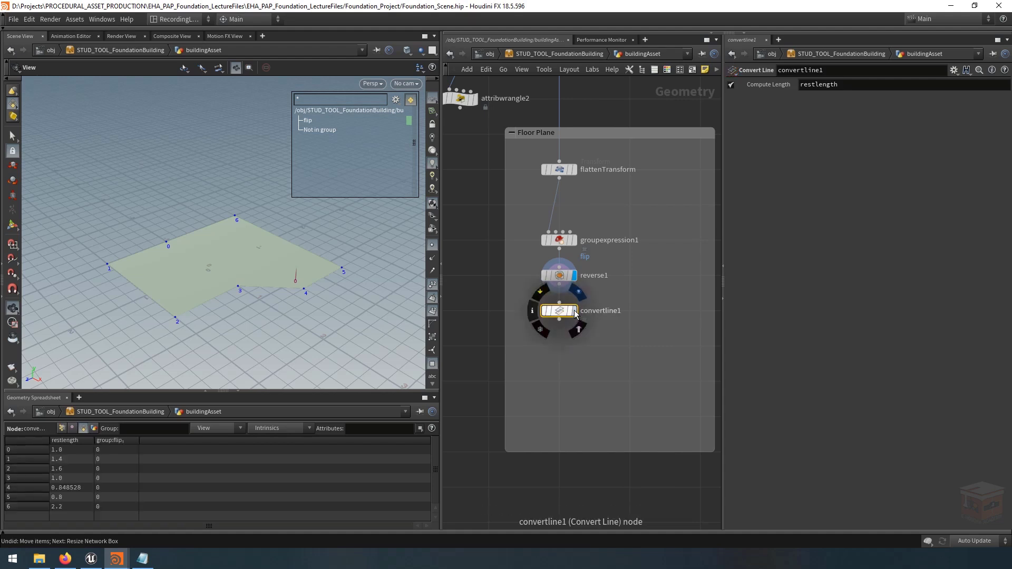
{"action": "left_click", "coordinate": [575, 311]}
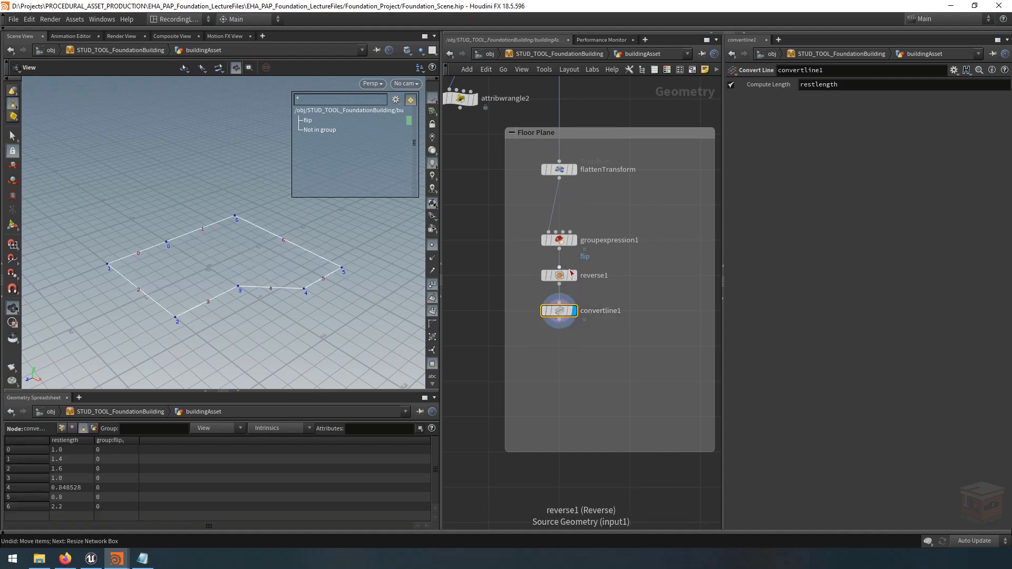
{"action": "left_click", "coordinate": [574, 275]}
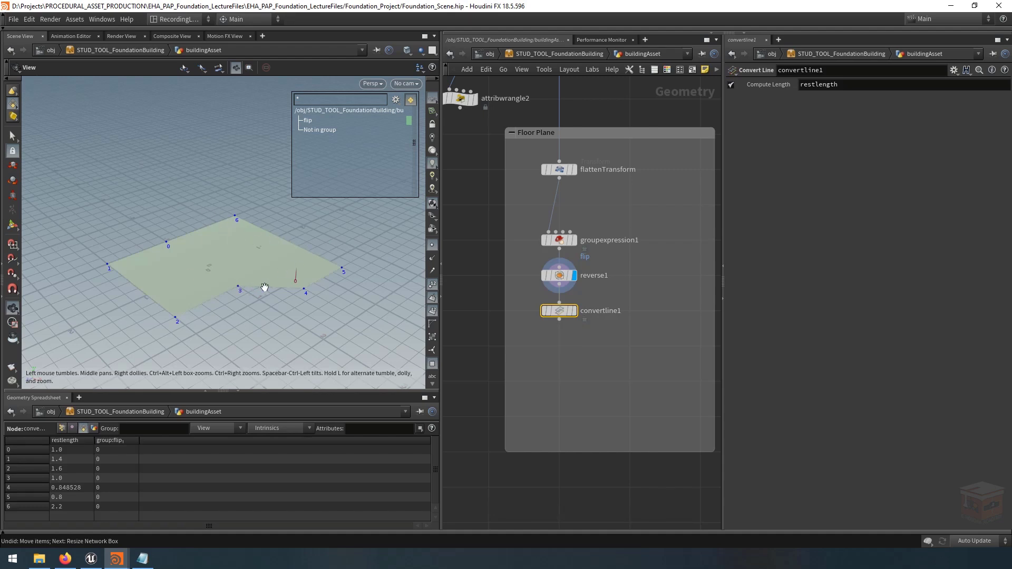
Toggle the viewport shading to show the floor polygon's edges, and display the convertline1 node's output lines
{"action": "key", "text": "shift+w"}
{"action": "right_click_drag", "start_coordinate": [268, 278], "coordinate": [340, 274]}
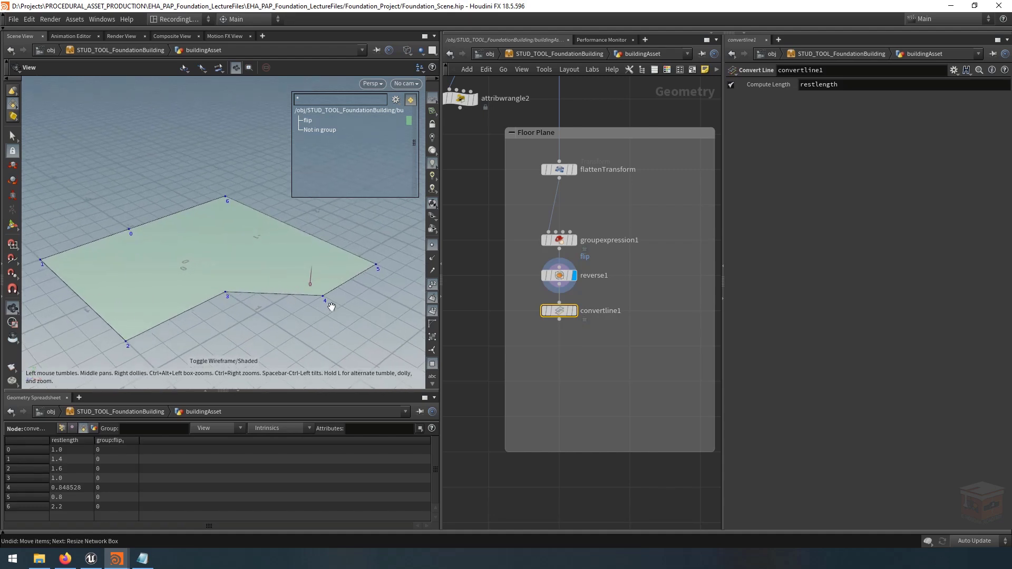
{"action": "left_click", "coordinate": [575, 313]}
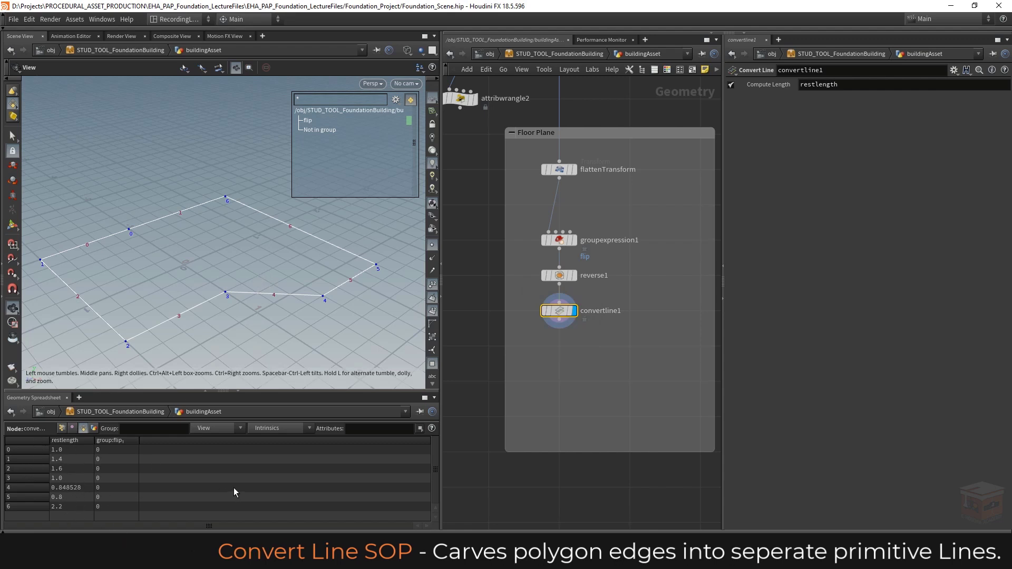
{"action": "mouse_move", "coordinate": [559, 320]}
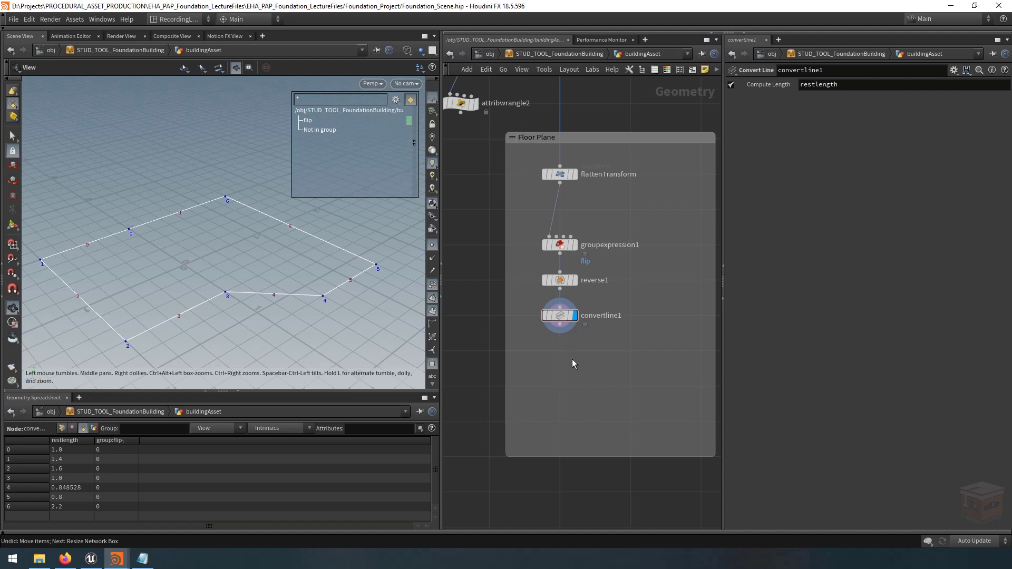
{"action": "scroll", "coordinate": [580, 353], "scroll_direction": "down", "scroll_amount": 3}
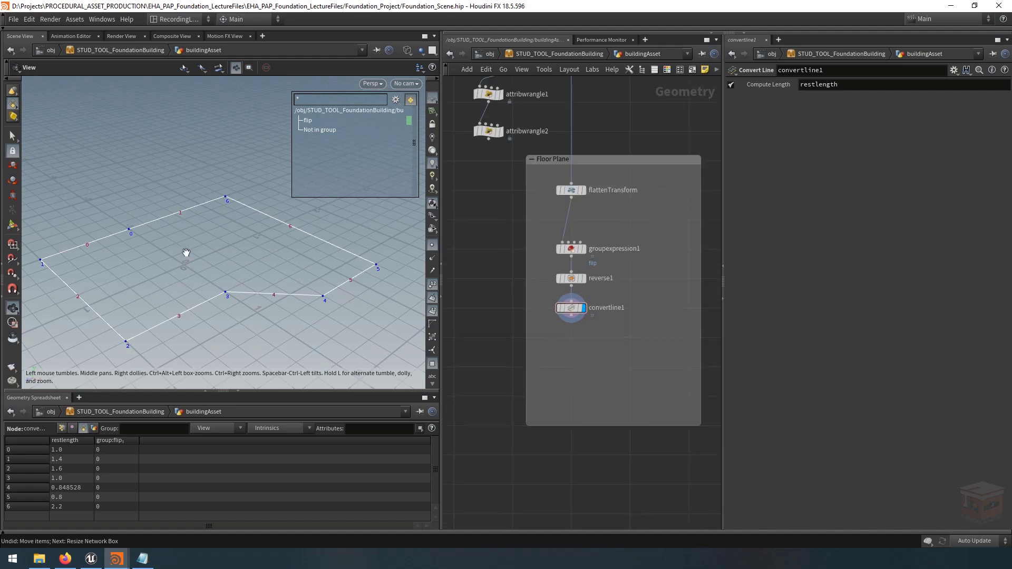
{"action": "left_click_drag", "start_coordinate": [266, 246], "coordinate": [274, 253]}
{"action": "right_click_drag", "start_coordinate": [274, 253], "coordinate": [161, 242]}
{"action": "left_click_drag", "start_coordinate": [160, 242], "coordinate": [249, 251]}
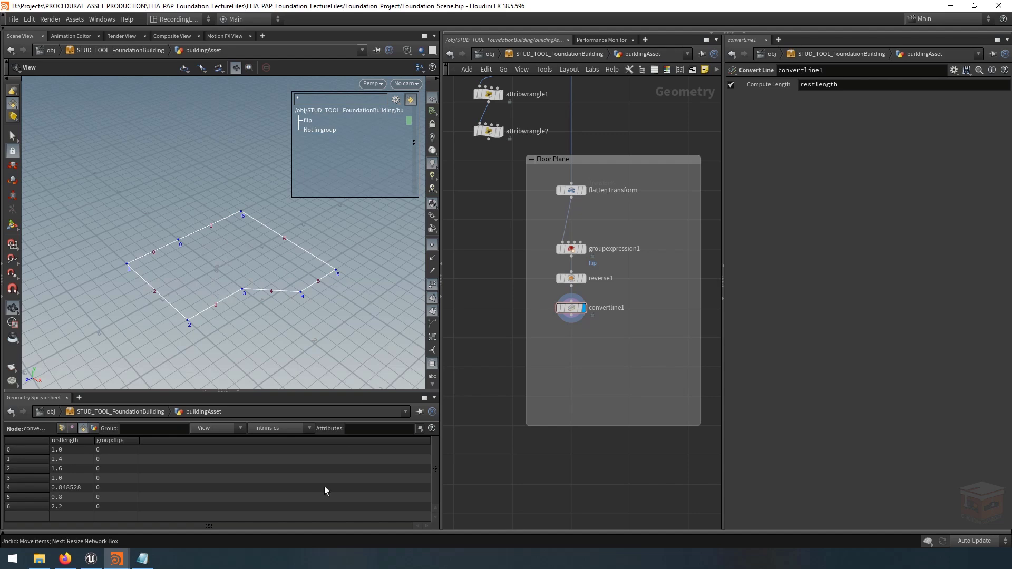
Switch to Unreal Editor and examine the lower walls of the example building up close
{"action": "left_click", "coordinate": [91, 559]}
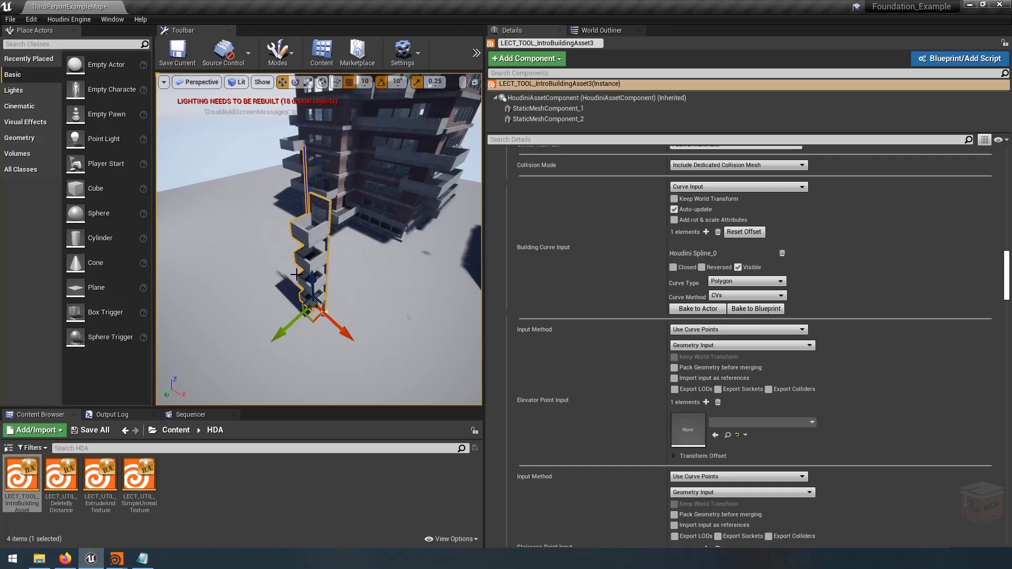
{"action": "key", "text": "w"}
{"action": "right_click_drag", "start_coordinate": [413, 231], "coordinate": [446, 243]}
{"action": "key", "text": "w"}
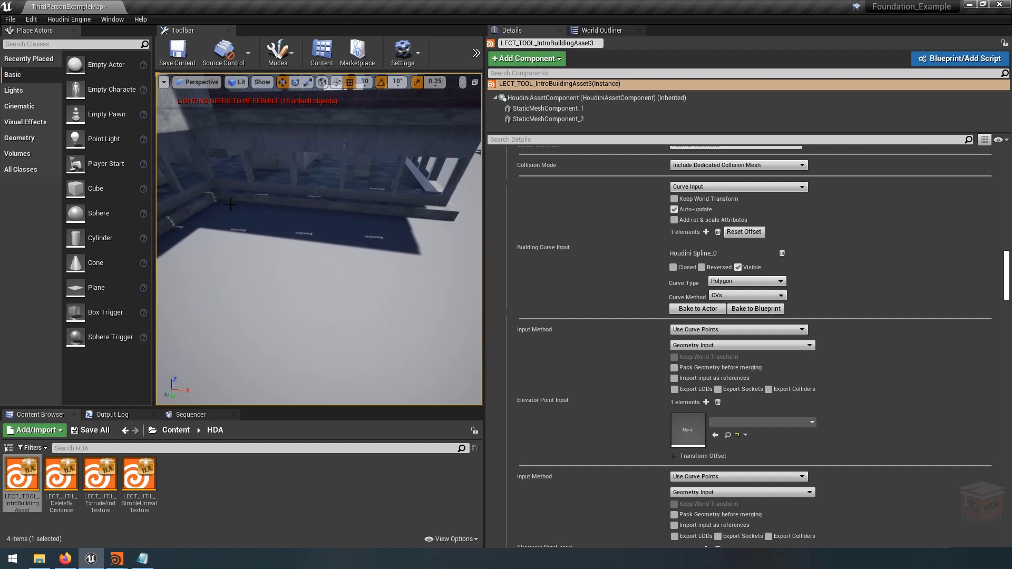
{"action": "mouse_move", "coordinate": [116, 559]}
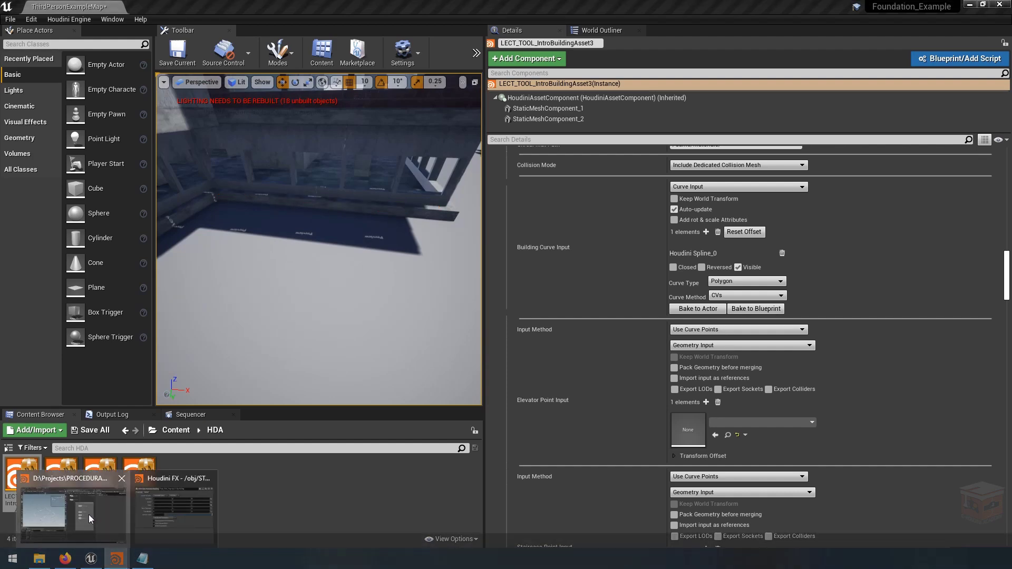
Switch back to Houdini and add a Resample node below convertline1 in the Floor Plane box
{"action": "left_click", "coordinate": [75, 501]}
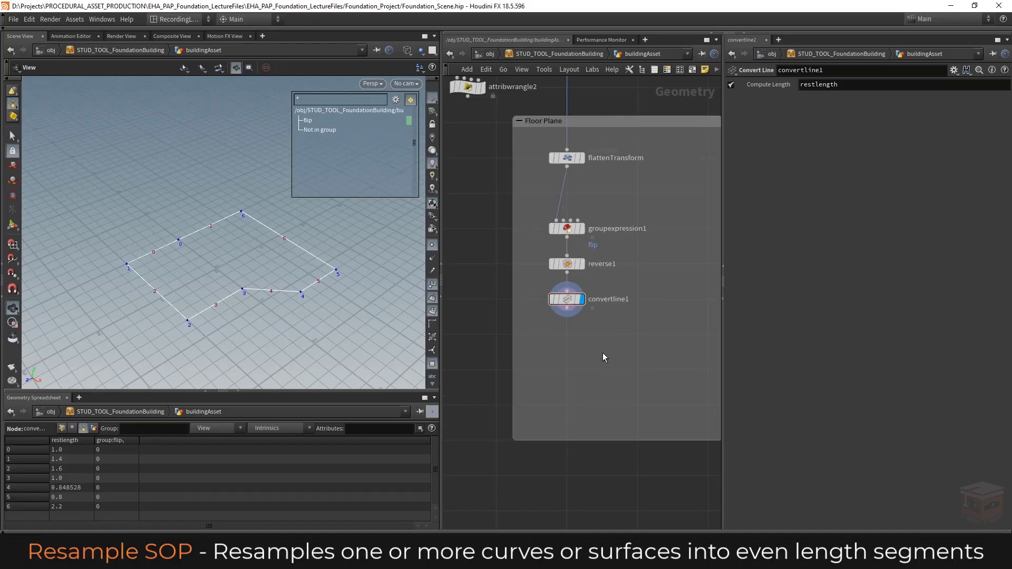
{"action": "key", "text": "Tab"}
{"action": "type", "text": "resamp"}
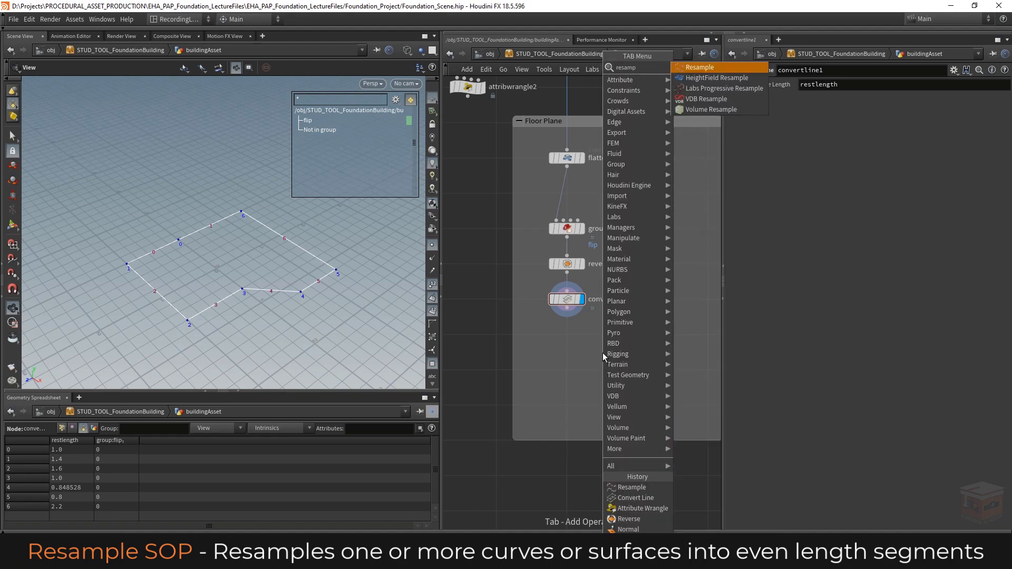
{"action": "key", "text": "Return"}
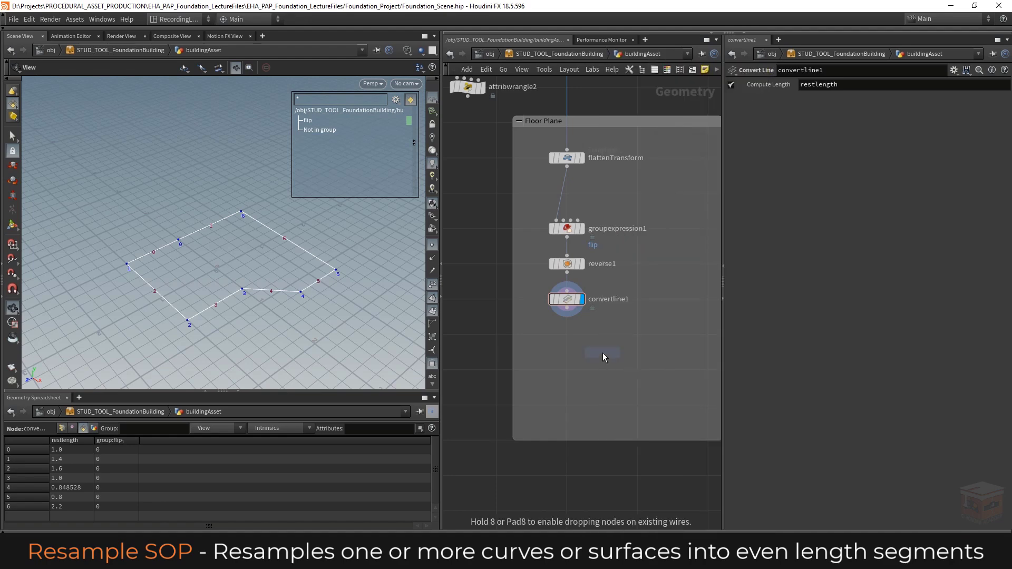
{"action": "left_click", "coordinate": [582, 353]}
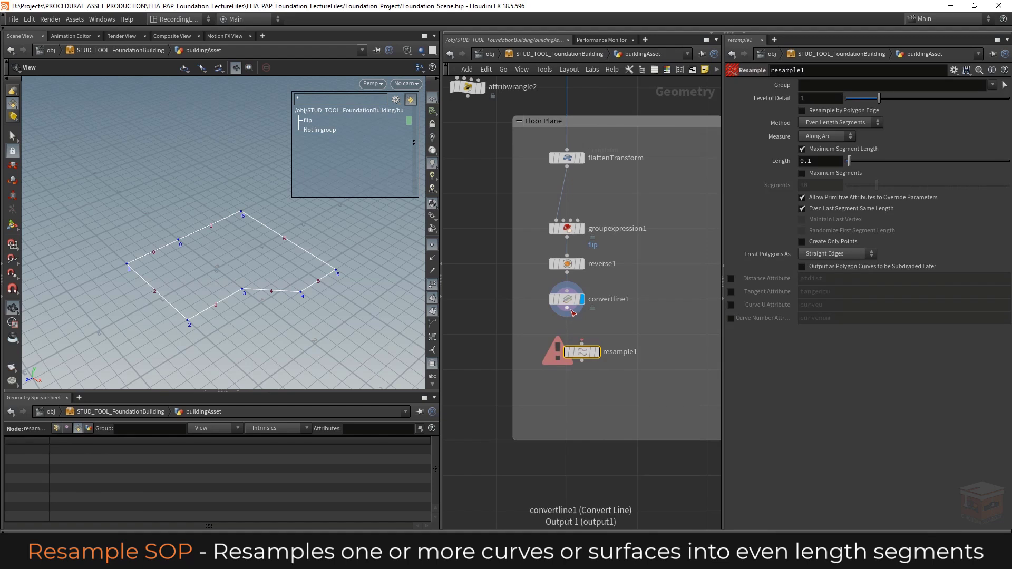
Connect convertline1's output to resample1 and display resample1 directly beneath it
{"action": "left_click", "coordinate": [568, 308]}
{"action": "left_click", "coordinate": [582, 345]}
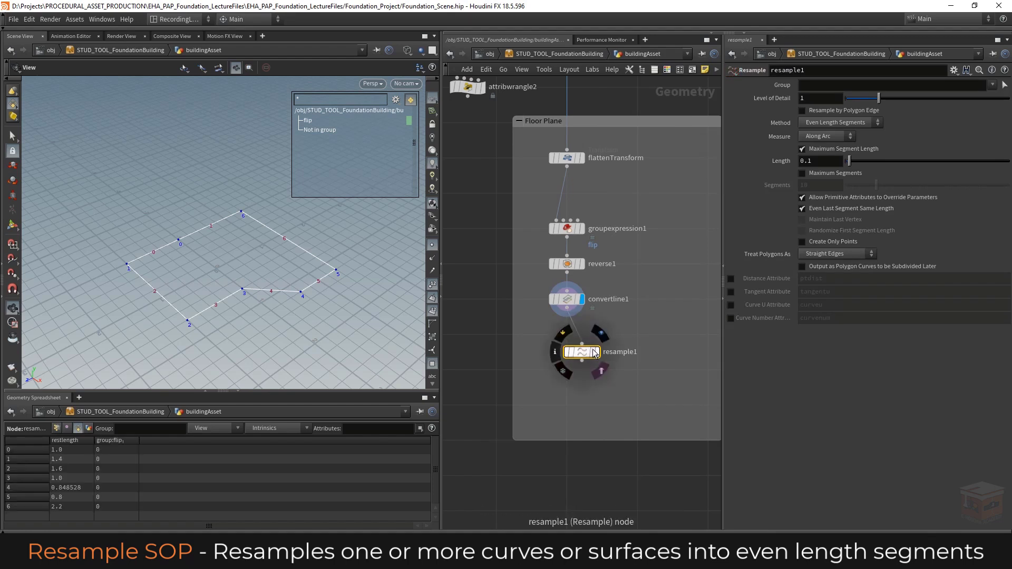
{"action": "left_click", "coordinate": [598, 352]}
{"action": "left_click_drag", "start_coordinate": [585, 359], "coordinate": [570, 343]}
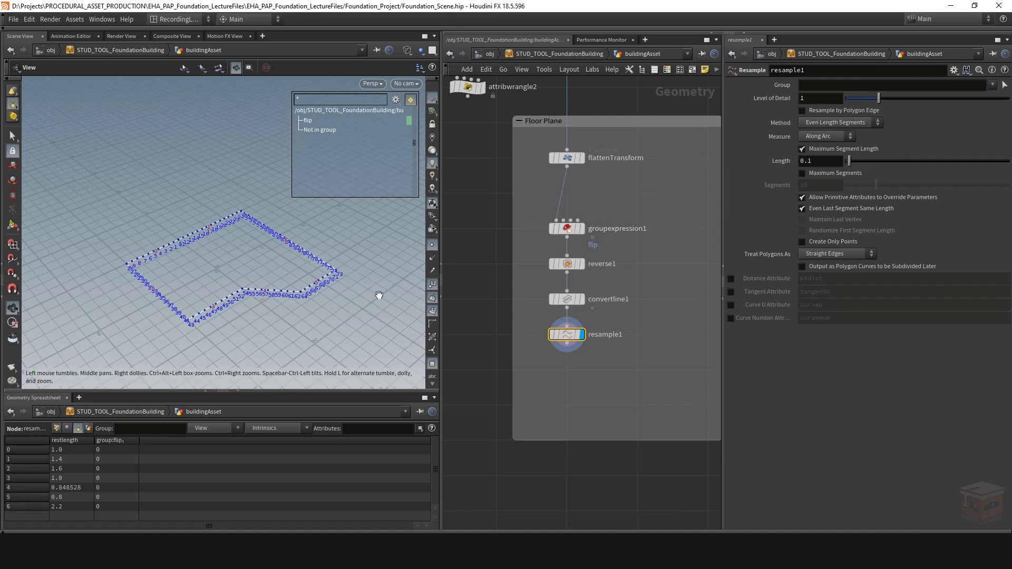
{"action": "scroll", "coordinate": [376, 288], "scroll_direction": "down", "scroll_amount": 10}
{"action": "right_click_drag", "start_coordinate": [3, 285], "coordinate": [259, 295]}
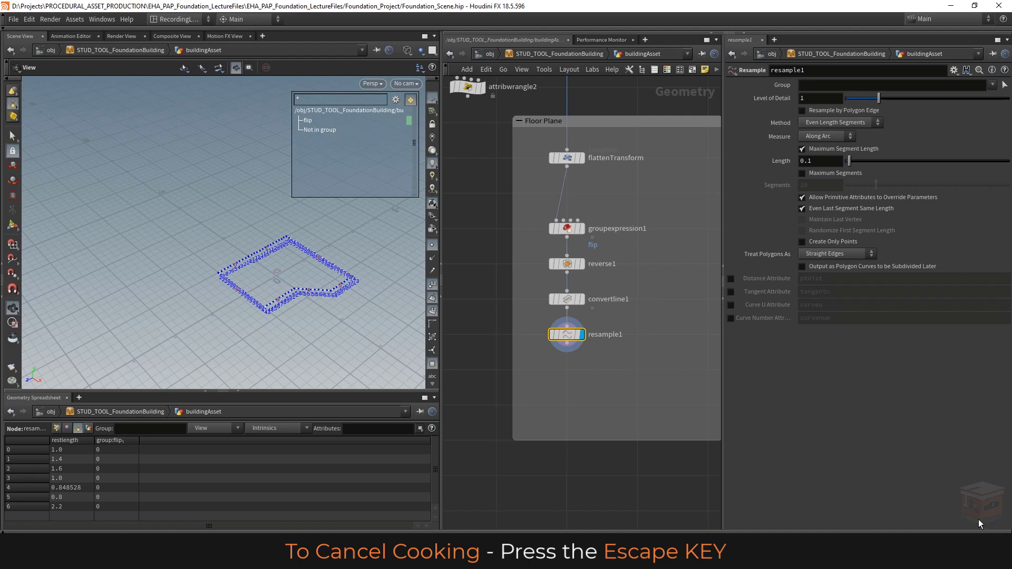
Undo resample1's repositioning, display and connection to convertline1
{"action": "key", "text": "ctrl+z"}
{"action": "key", "text": "ctrl+z"}
{"action": "key", "text": "ctrl+z"}
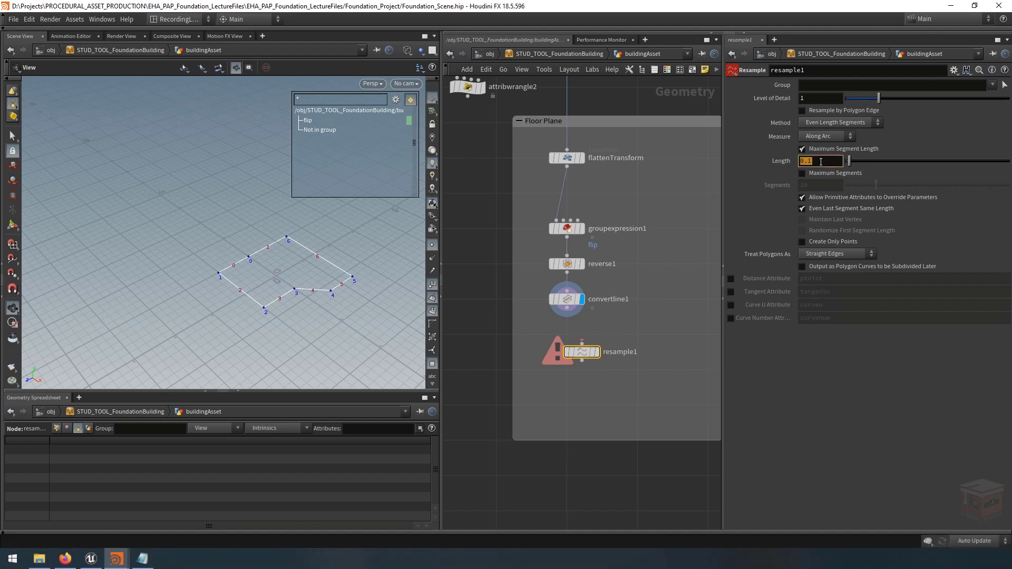
Try the Manual update mode and change the scene's updating to On Mouse Up
{"action": "left_click", "coordinate": [979, 541]}
{"action": "left_click", "coordinate": [978, 530]}
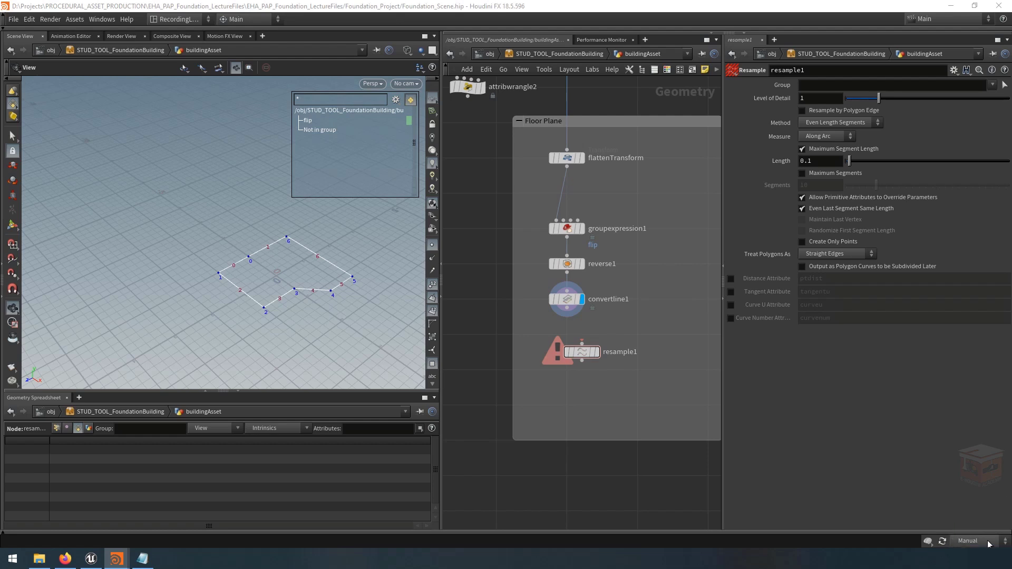
{"action": "left_click", "coordinate": [989, 544]}
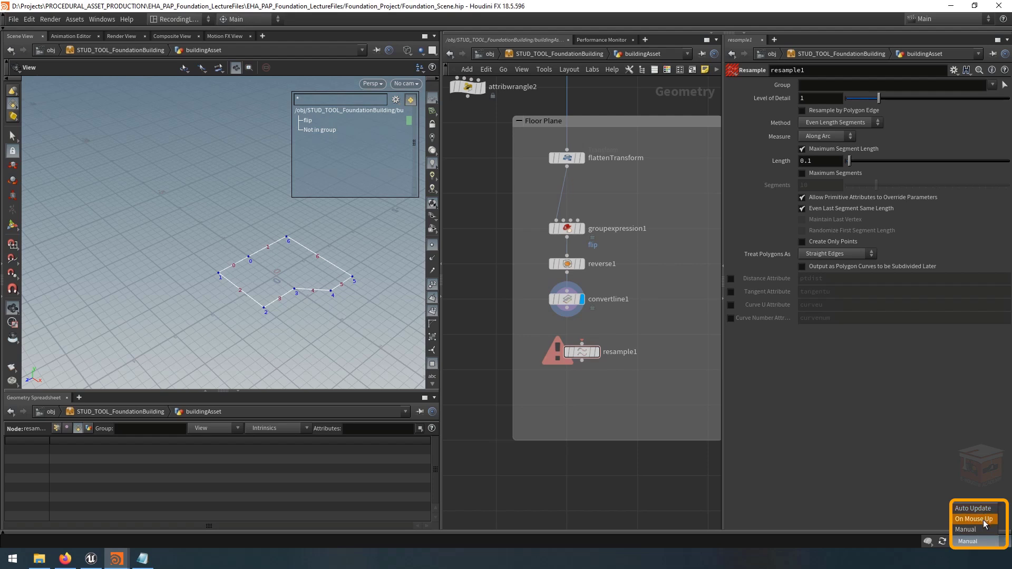
{"action": "left_click", "coordinate": [984, 520]}
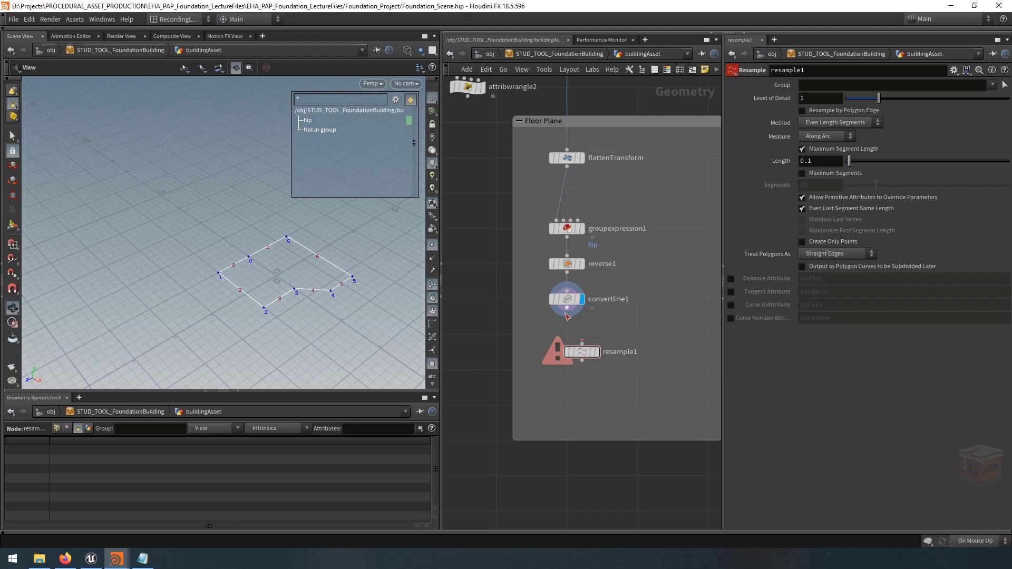
Wire convertline1 into resample1, align resample1 beneath it, and display the resampled outline
{"action": "left_click", "coordinate": [566, 314]}
{"action": "left_click", "coordinate": [582, 346]}
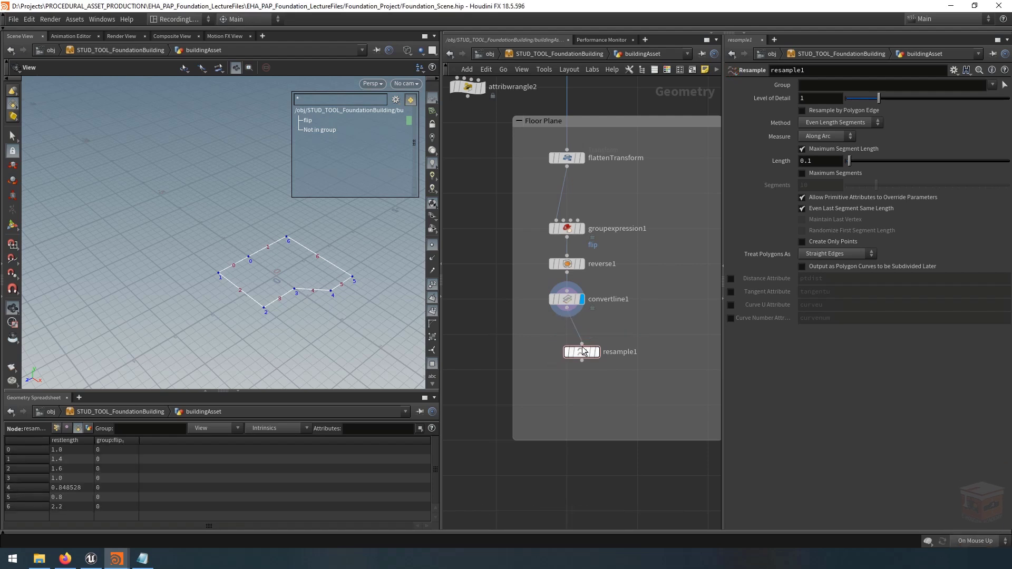
{"action": "mouse_move", "coordinate": [582, 350]}
{"action": "left_mouse_down"}
{"action": "mouse_move", "coordinate": [564, 345]}
{"action": "mouse_move", "coordinate": [569, 355]}
{"action": "left_mouse_up"}
{"action": "left_click", "coordinate": [582, 357]}
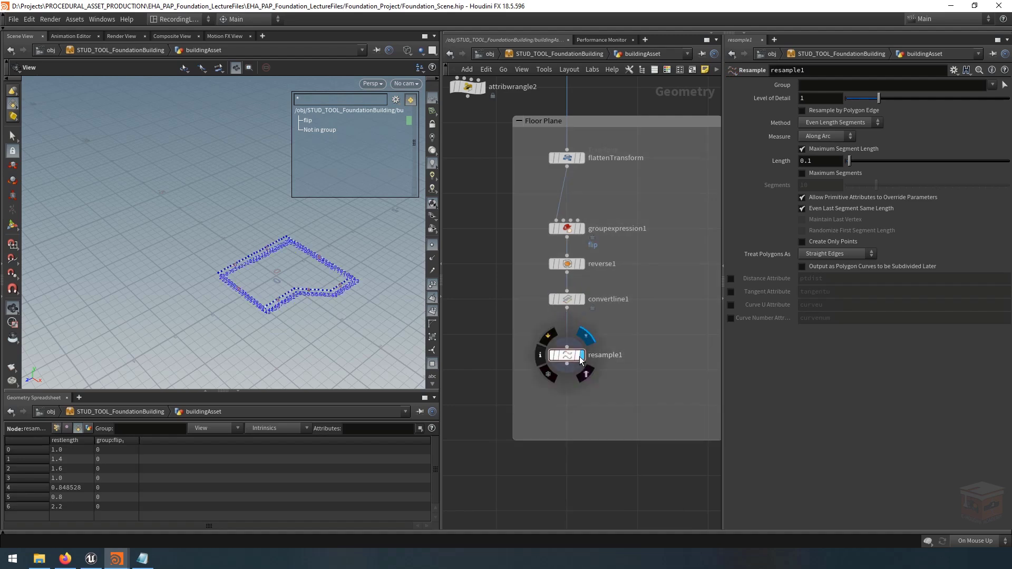
{"action": "scroll", "coordinate": [301, 278], "scroll_direction": "up", "scroll_amount": 2}
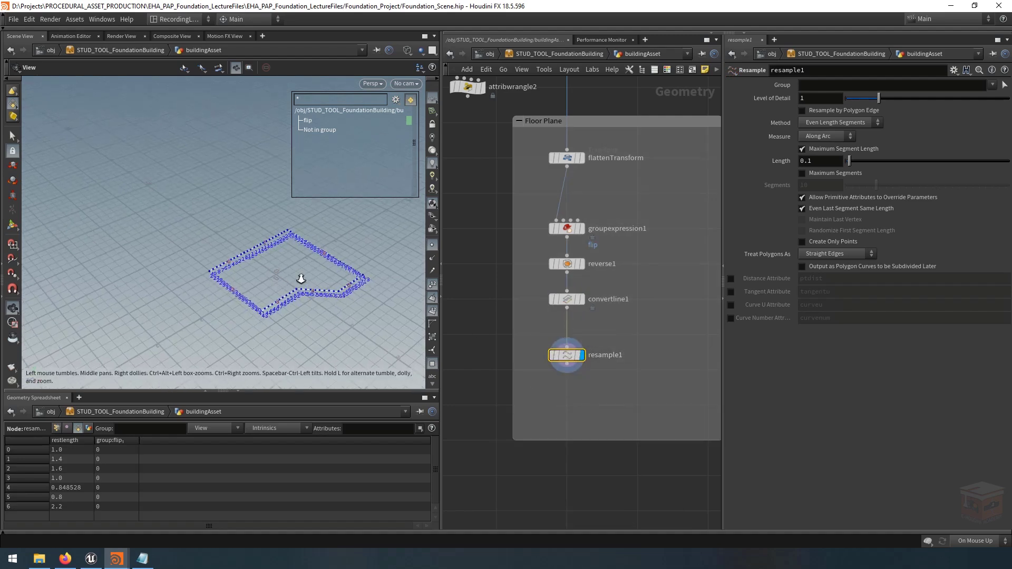
{"action": "scroll", "coordinate": [301, 279], "scroll_direction": "up", "scroll_amount": 5}
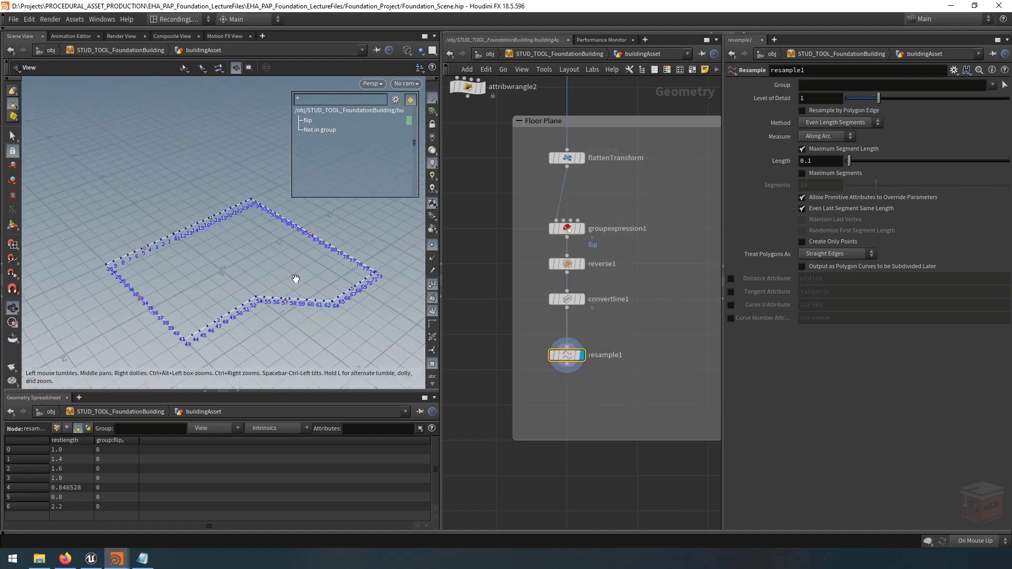
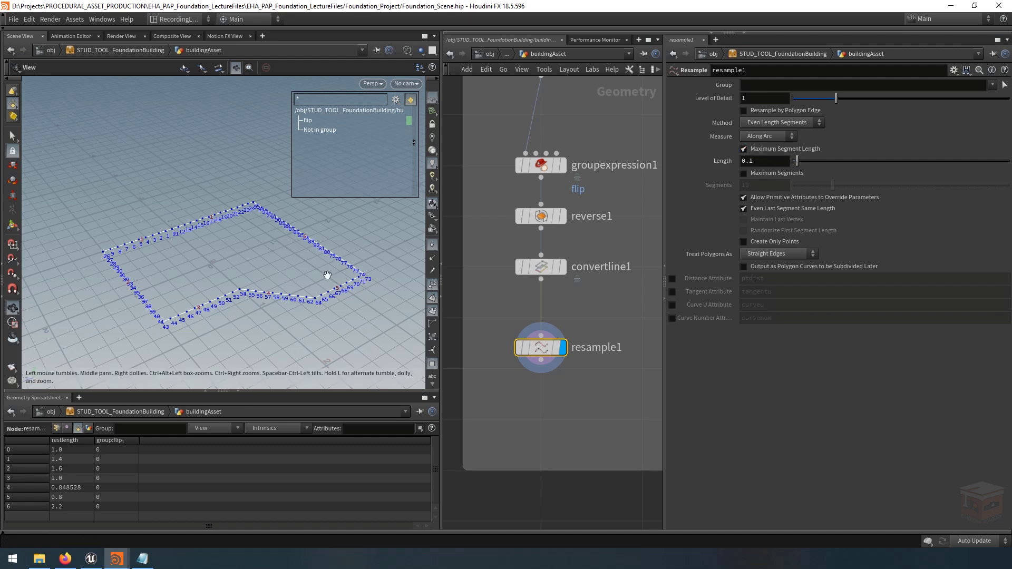
Set resample1's Length to 0.23 and examine the point spacing along the outline
{"action": "scroll", "coordinate": [272, 299], "scroll_direction": "up", "scroll_amount": 5}
{"action": "right_click_drag", "start_coordinate": [441, 312], "coordinate": [453, 312]}
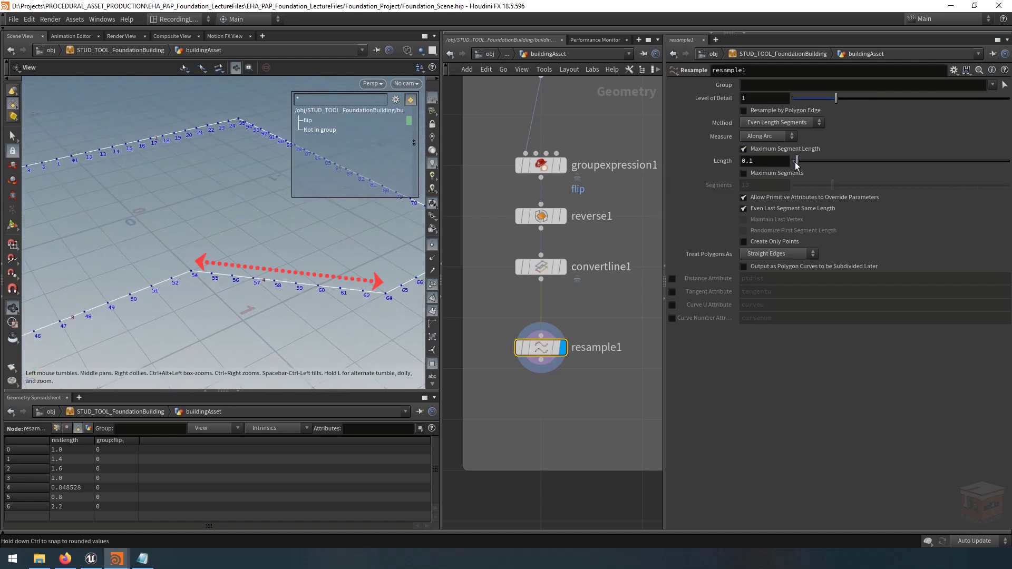
{"action": "left_click_drag", "start_coordinate": [798, 165], "coordinate": [831, 158]}
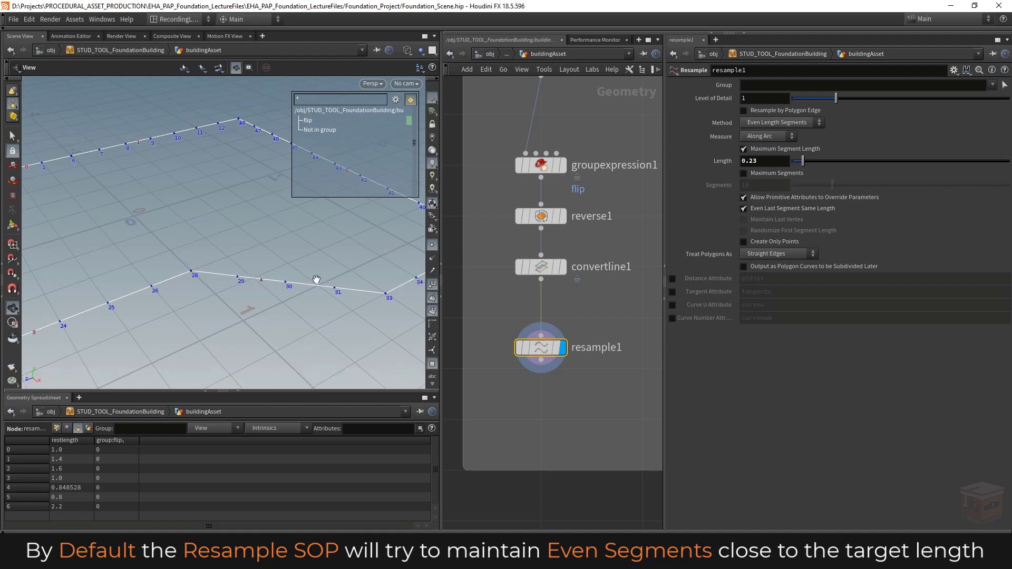
{"action": "scroll", "coordinate": [317, 283], "scroll_direction": "down", "scroll_amount": 6}
{"action": "middle_click_drag", "start_coordinate": [326, 254], "coordinate": [268, 266]}
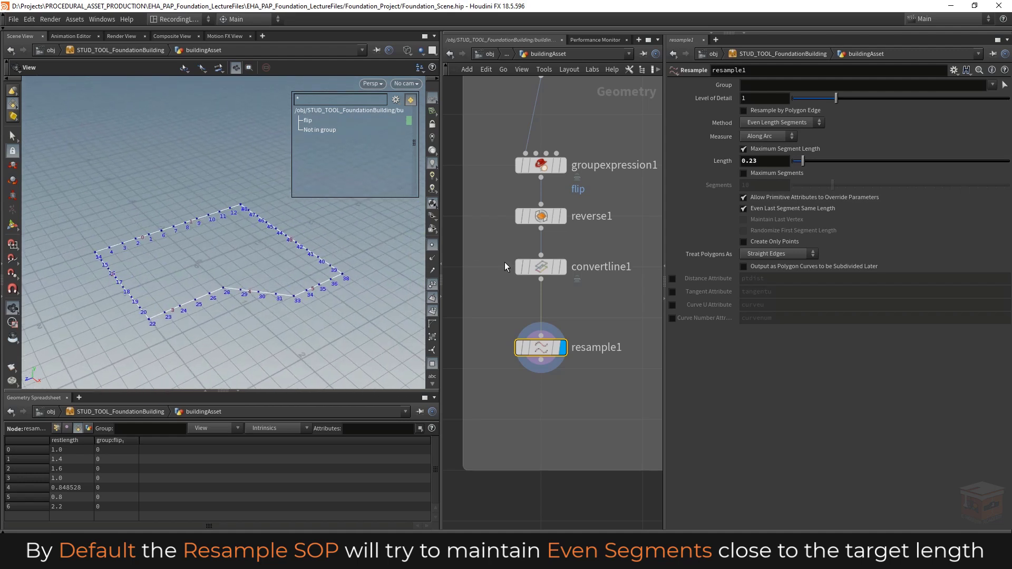
Bypass the convertline1 node and set resample1's Length to 0.33
{"action": "left_click", "coordinate": [519, 266]}
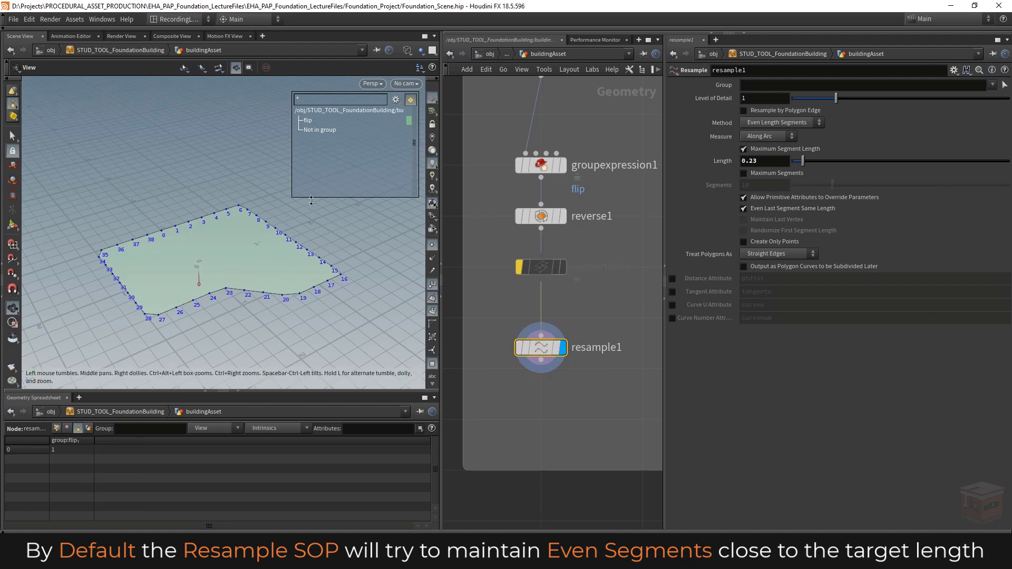
{"action": "left_click_drag", "start_coordinate": [355, 224], "coordinate": [338, 239]}
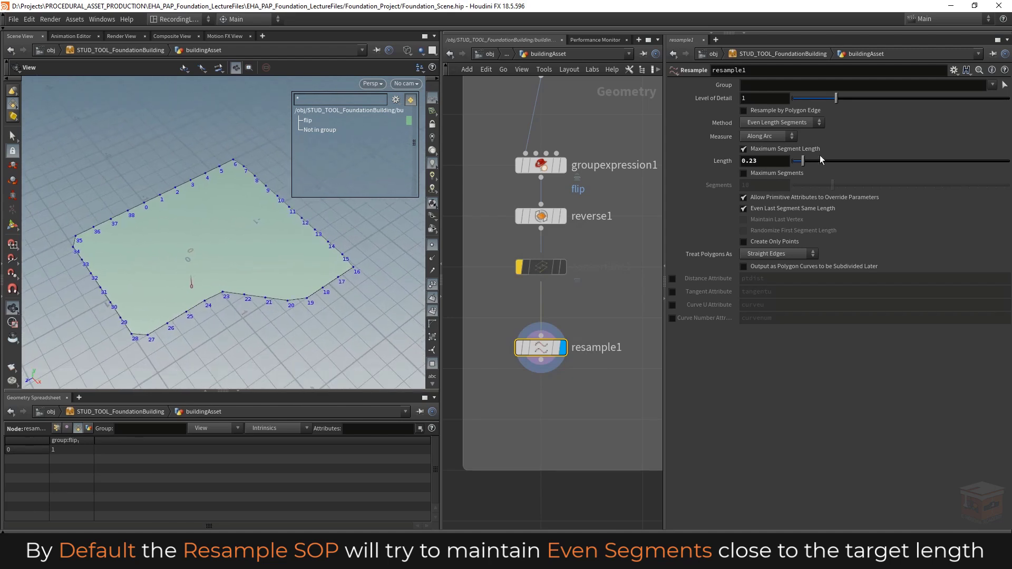
{"action": "mouse_move", "coordinate": [804, 164]}
{"action": "left_mouse_down"}
{"action": "mouse_move", "coordinate": [824, 166]}
{"action": "mouse_move", "coordinate": [810, 168]}
{"action": "left_mouse_up"}
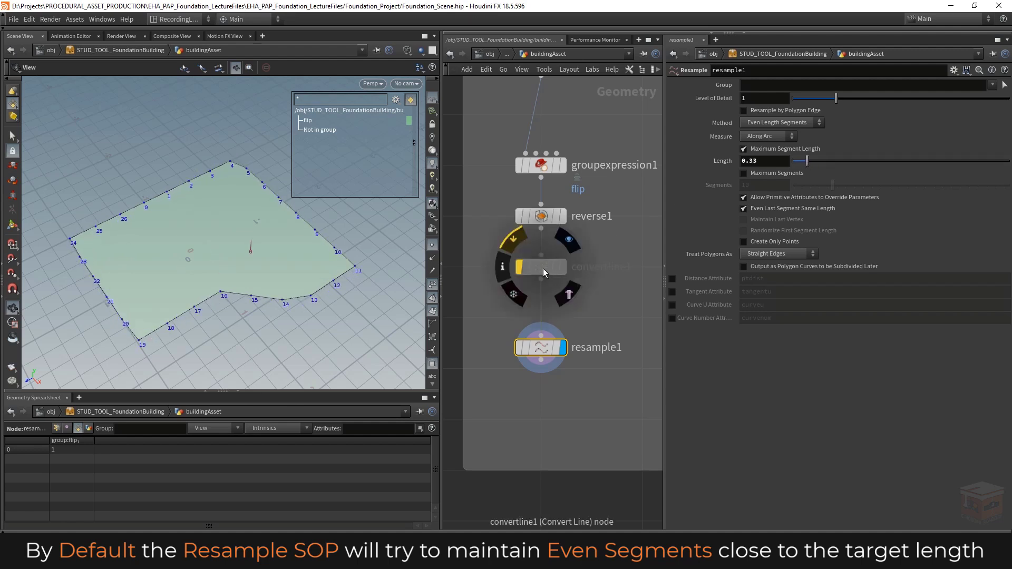
Compare the resampled outline with convertline1 active and bypassed, and enable Resample by Polygon Edge on resample1
{"action": "left_click_drag", "start_coordinate": [543, 268], "coordinate": [539, 270]}
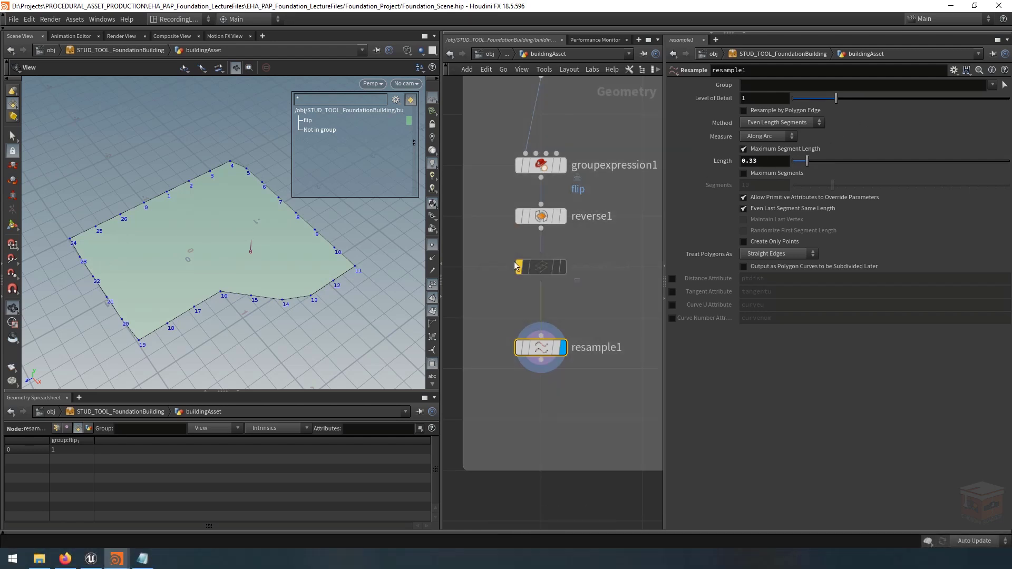
{"action": "left_click", "coordinate": [518, 269]}
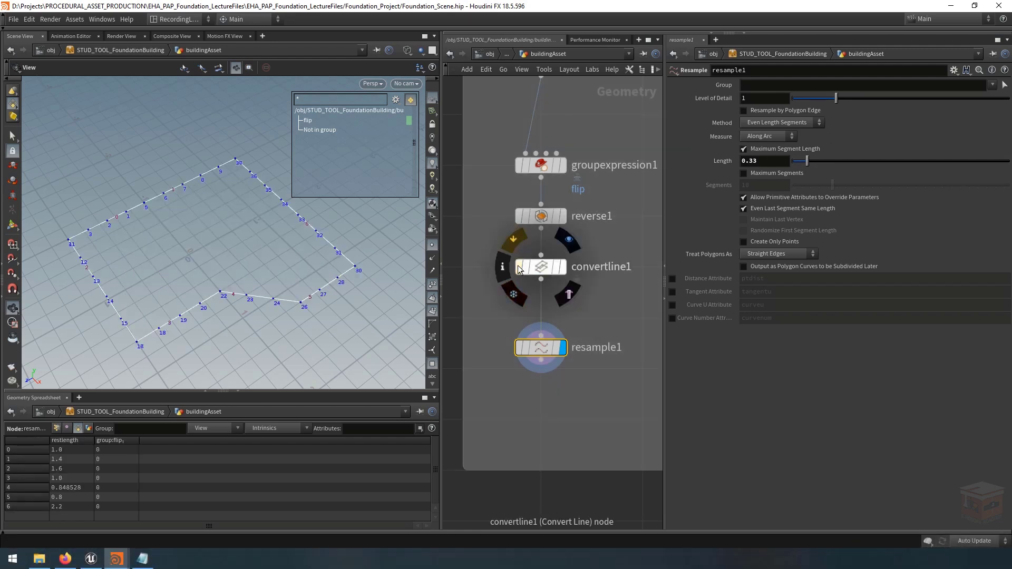
{"action": "left_click", "coordinate": [518, 269]}
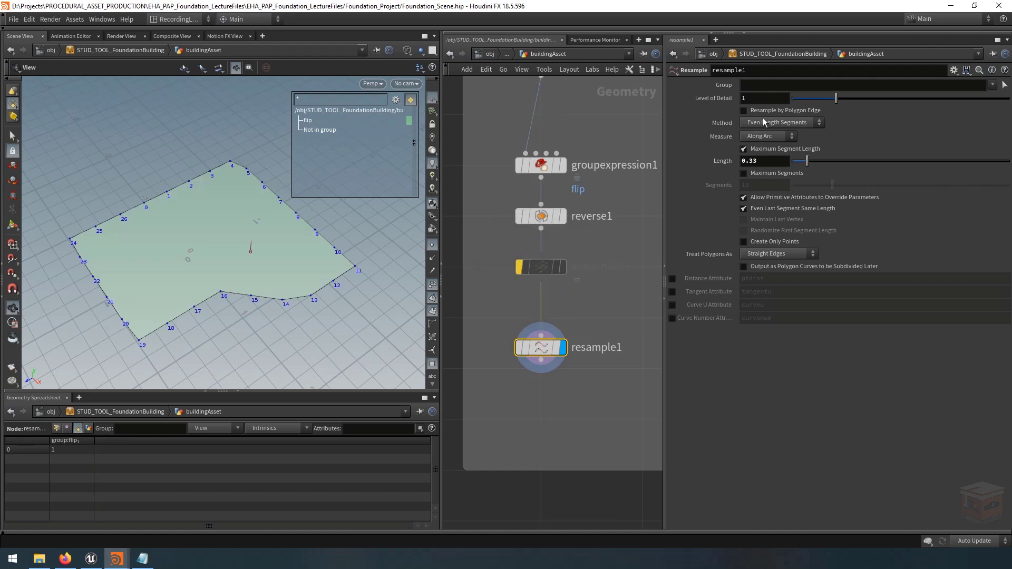
{"action": "mouse_move", "coordinate": [758, 114]}
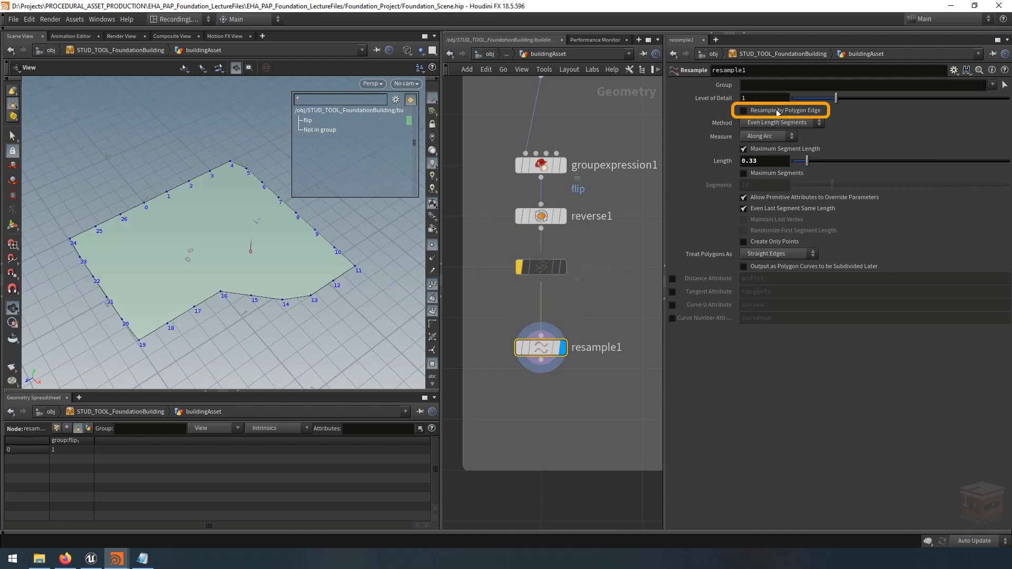
{"action": "left_click", "coordinate": [776, 113]}
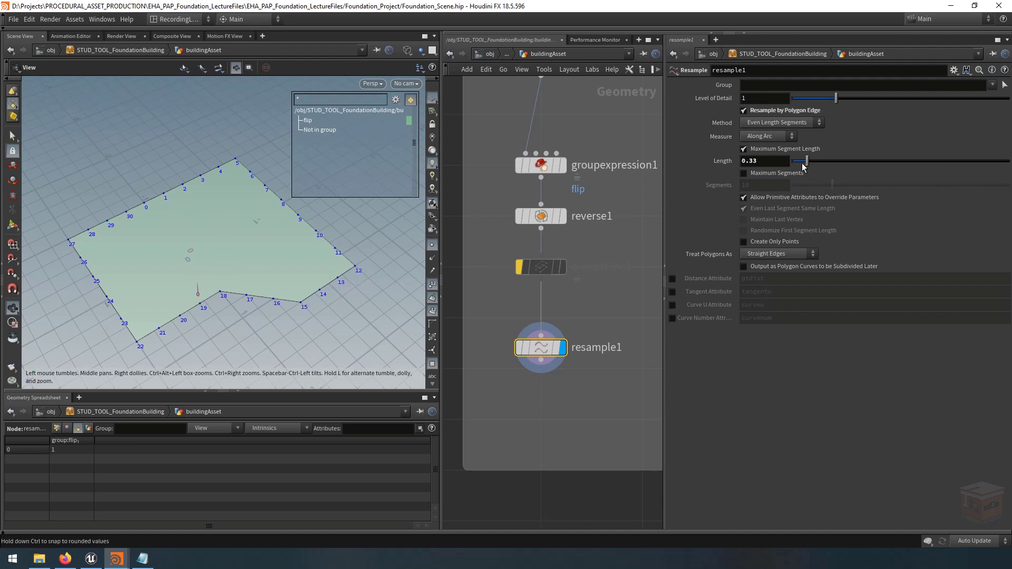
Set resample1's Length to 0.18 and turn off the bypass on convertline1
{"action": "mouse_move", "coordinate": [807, 161]}
{"action": "left_mouse_down"}
{"action": "mouse_move", "coordinate": [826, 172]}
{"action": "mouse_move", "coordinate": [801, 161]}
{"action": "left_mouse_up"}
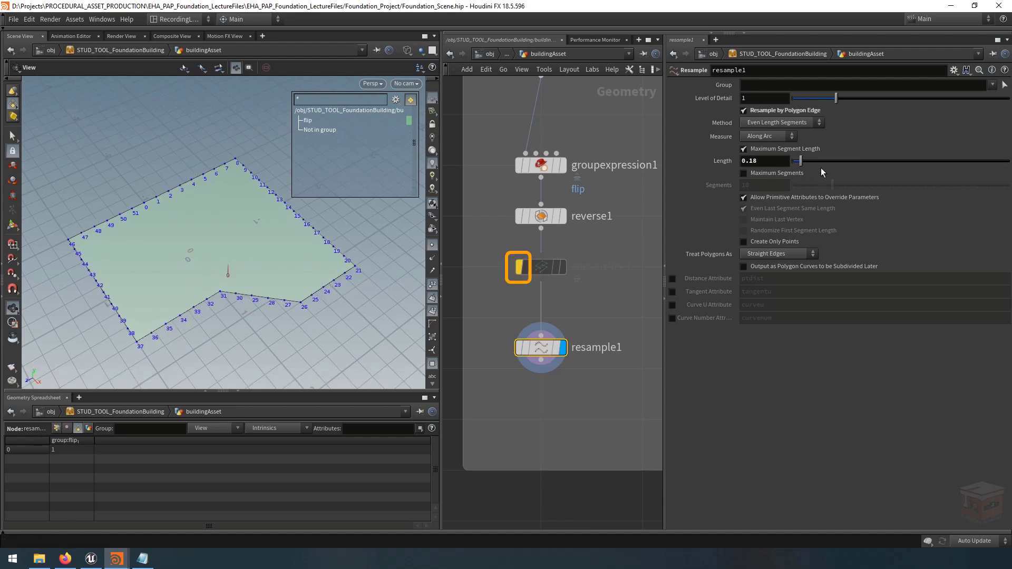
{"action": "left_click", "coordinate": [519, 273]}
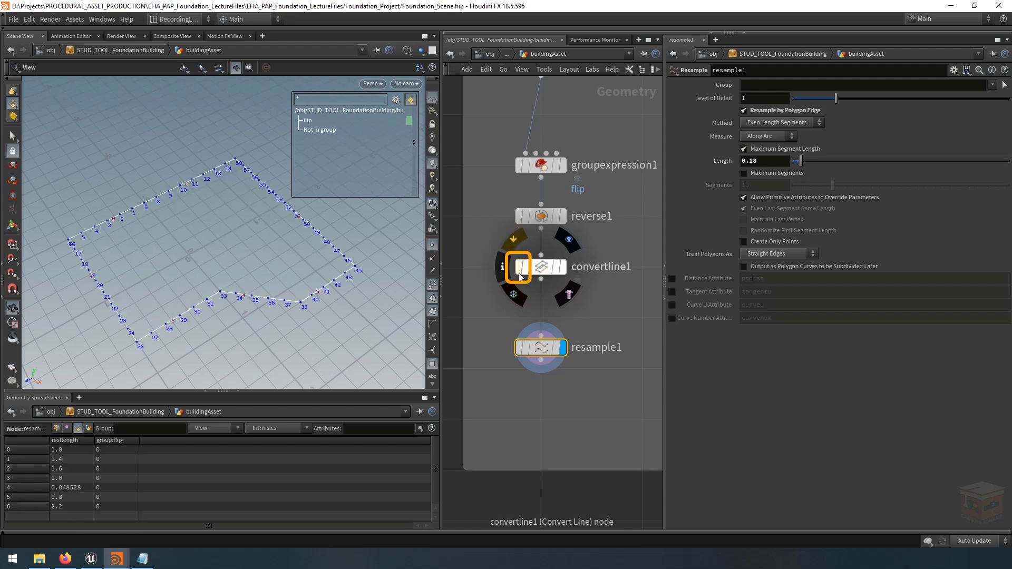
Disable Resample by Polygon Edge and Even Last Segment Same Length on resample1
{"action": "left_click", "coordinate": [779, 112]}
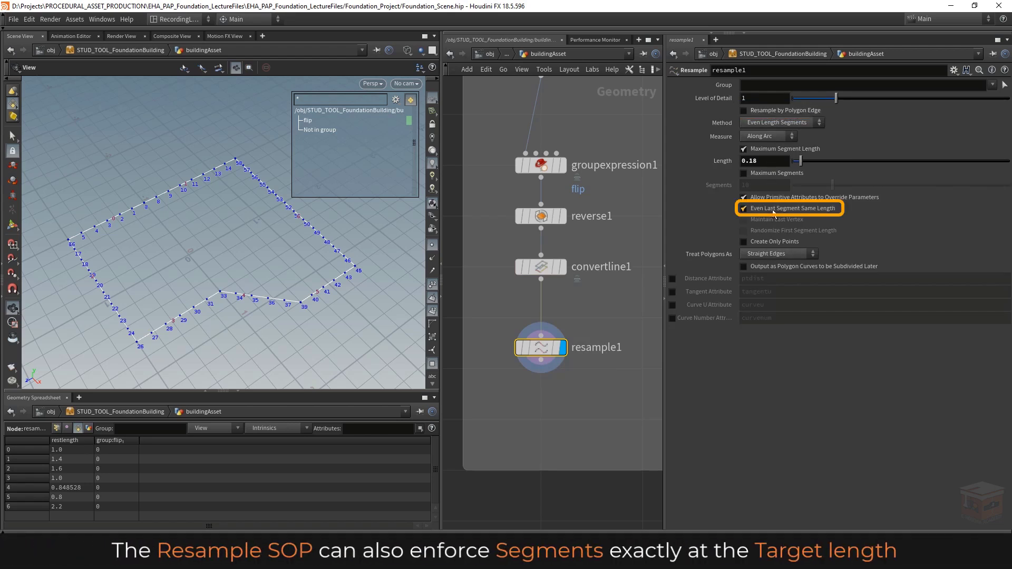
{"action": "left_click_drag", "start_coordinate": [245, 307], "coordinate": [301, 306]}
{"action": "scroll", "coordinate": [300, 306], "scroll_direction": "up", "scroll_amount": 5}
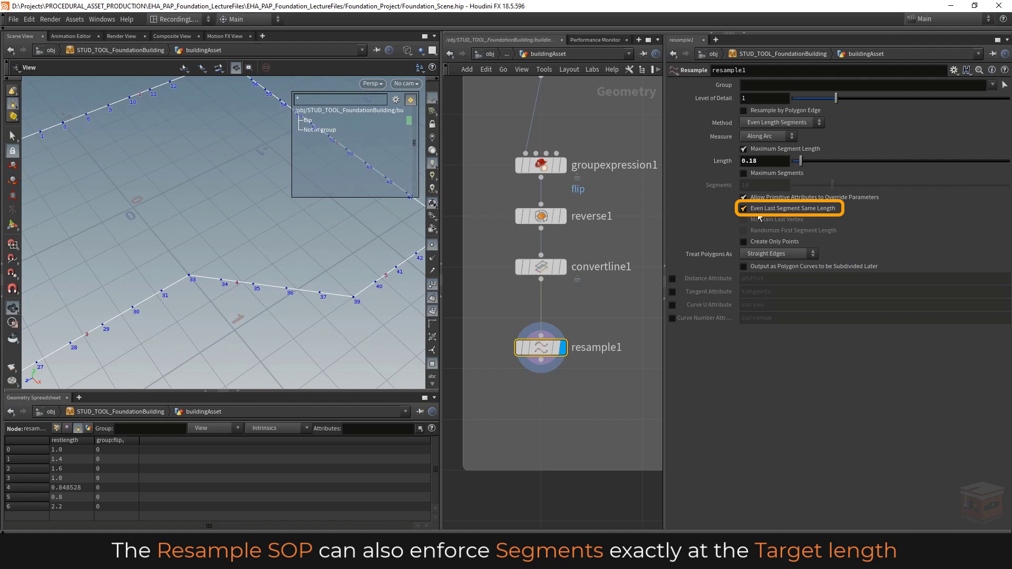
{"action": "mouse_move", "coordinate": [759, 217]}
{"action": "left_click", "coordinate": [825, 209]}
{"action": "mouse_move", "coordinate": [339, 289]}
{"action": "left_mouse_down"}
{"action": "mouse_move", "coordinate": [328, 301]}
{"action": "mouse_move", "coordinate": [347, 300]}
{"action": "left_mouse_up"}
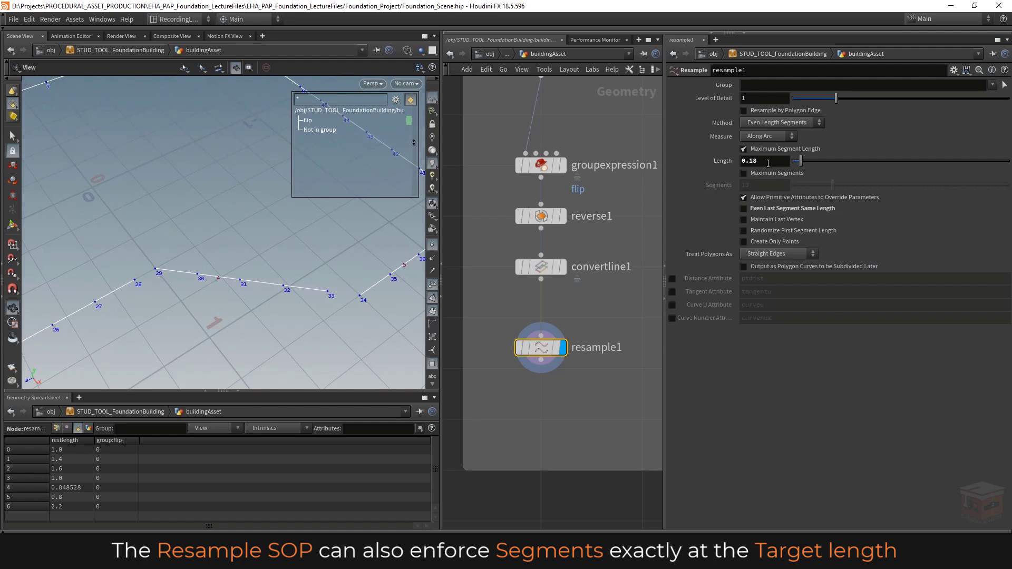
Enable Maintain Last Vertex on resample1 and set its Length to 0.1
{"action": "left_click", "coordinate": [781, 221]}
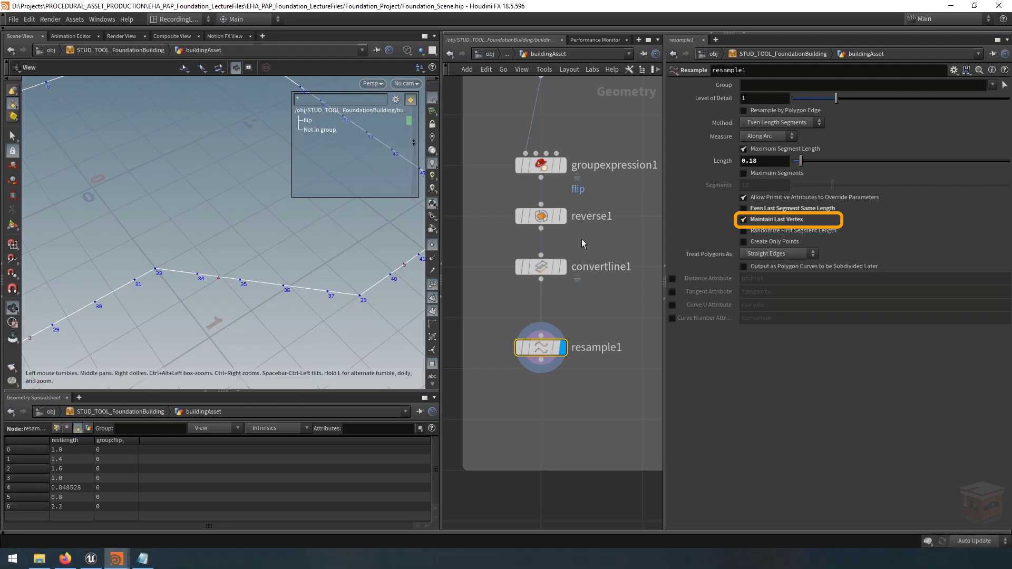
{"action": "mouse_move", "coordinate": [801, 161]}
{"action": "left_mouse_down"}
{"action": "mouse_move", "coordinate": [829, 163]}
{"action": "mouse_move", "coordinate": [796, 166]}
{"action": "left_mouse_up"}
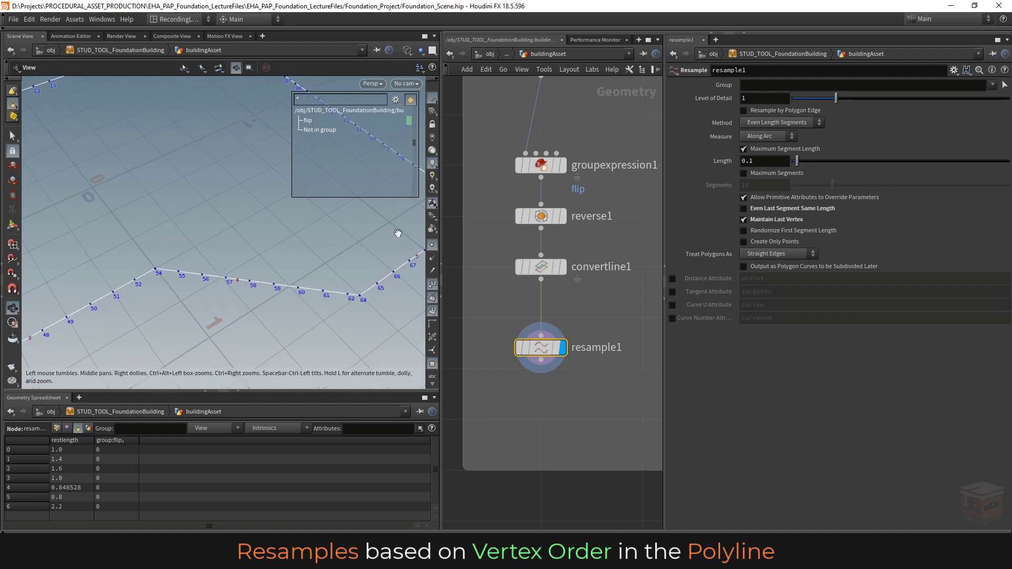
{"action": "right_click_drag", "start_coordinate": [304, 237], "coordinate": [124, 236]}
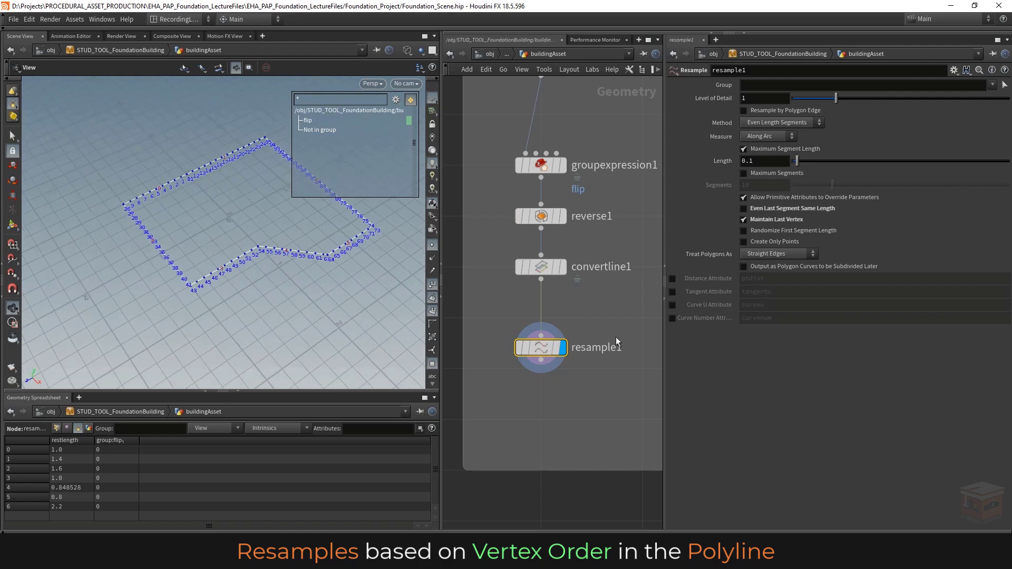
Add a Curve node to the network beside convertline1 in the Floor Plane box
{"action": "scroll", "coordinate": [609, 327], "scroll_direction": "down", "scroll_amount": 5}
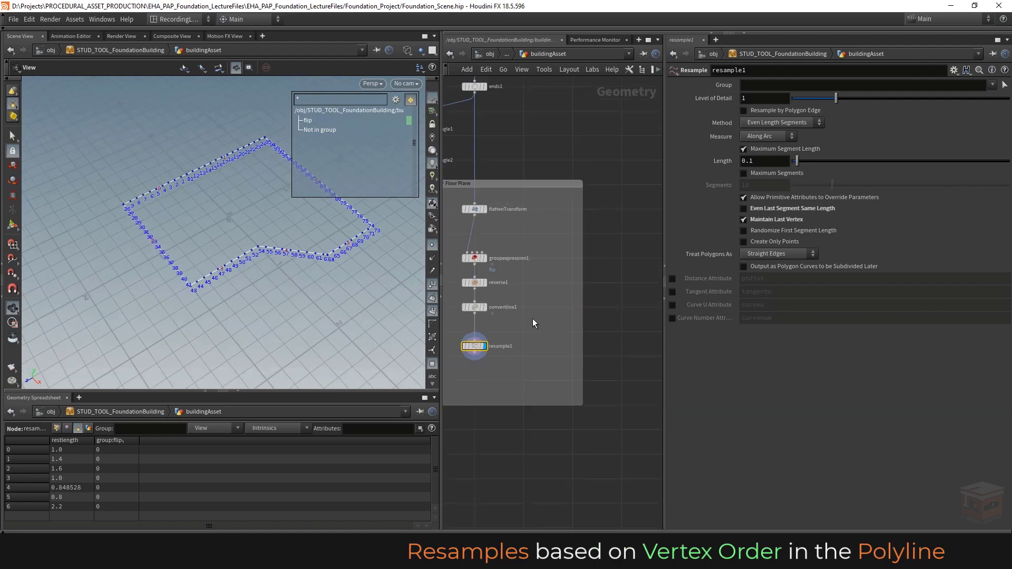
{"action": "middle_click_drag", "start_coordinate": [532, 323], "coordinate": [554, 322]}
{"action": "key", "text": "Tab"}
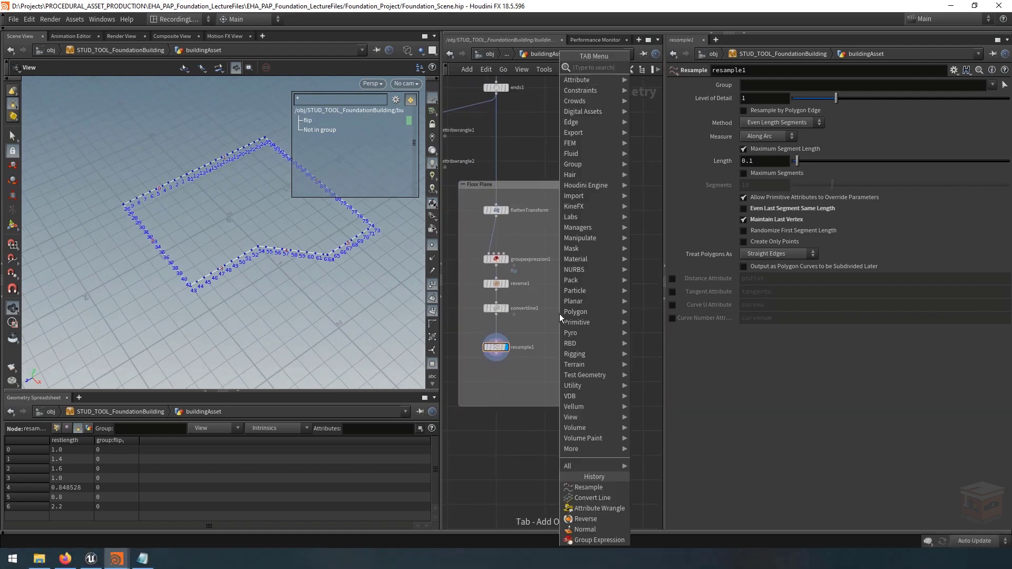
{"action": "type", "text": "curve"}
{"action": "key", "text": "Return"}
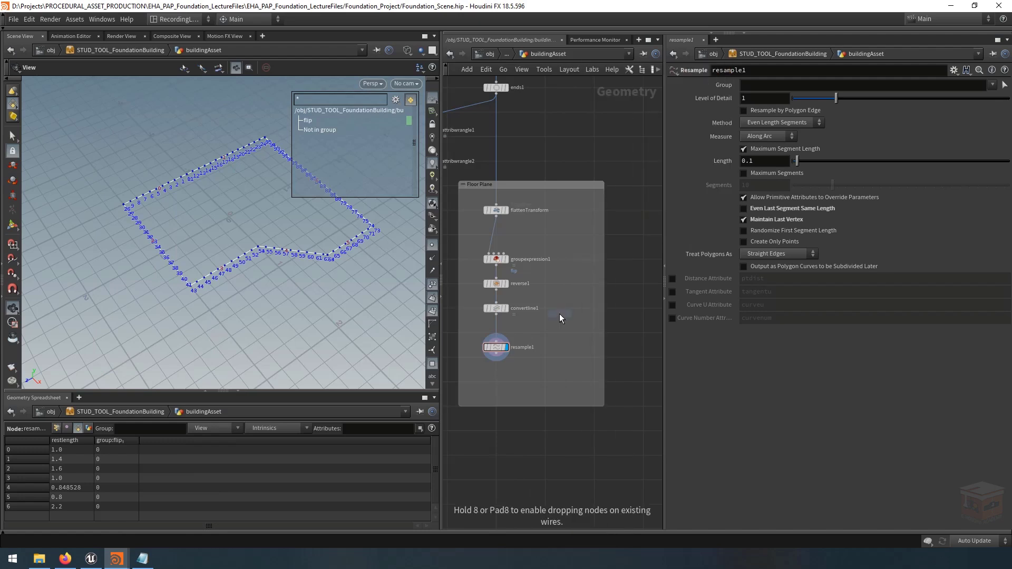
{"action": "left_click", "coordinate": [568, 308]}
{"action": "scroll", "coordinate": [570, 308], "scroll_direction": "up", "scroll_amount": 3}
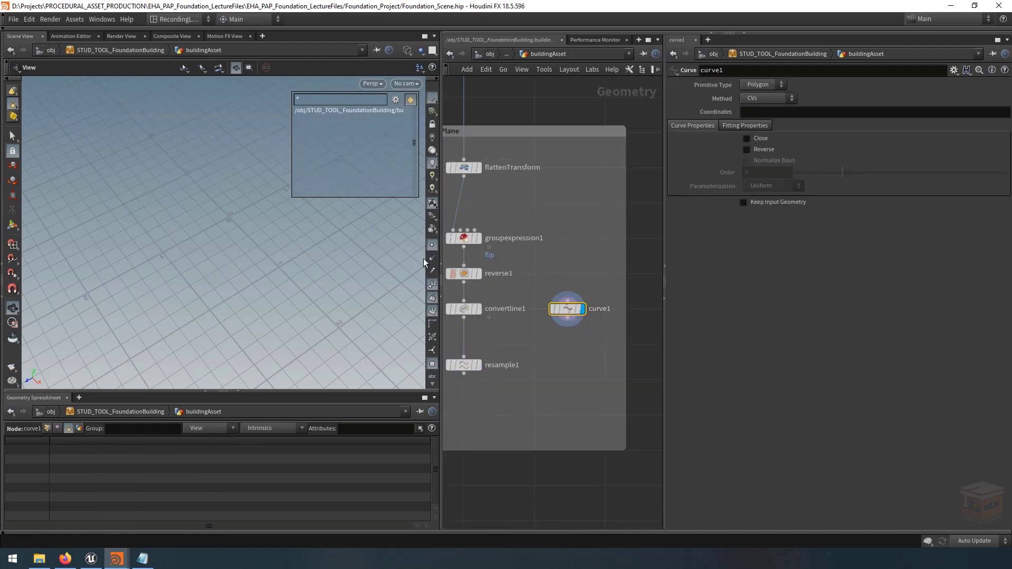
Draw an open, roughly circular eight-point curve on the construction plane and set its Primitive Type to NURBS
{"action": "left_click", "coordinate": [13, 226]}
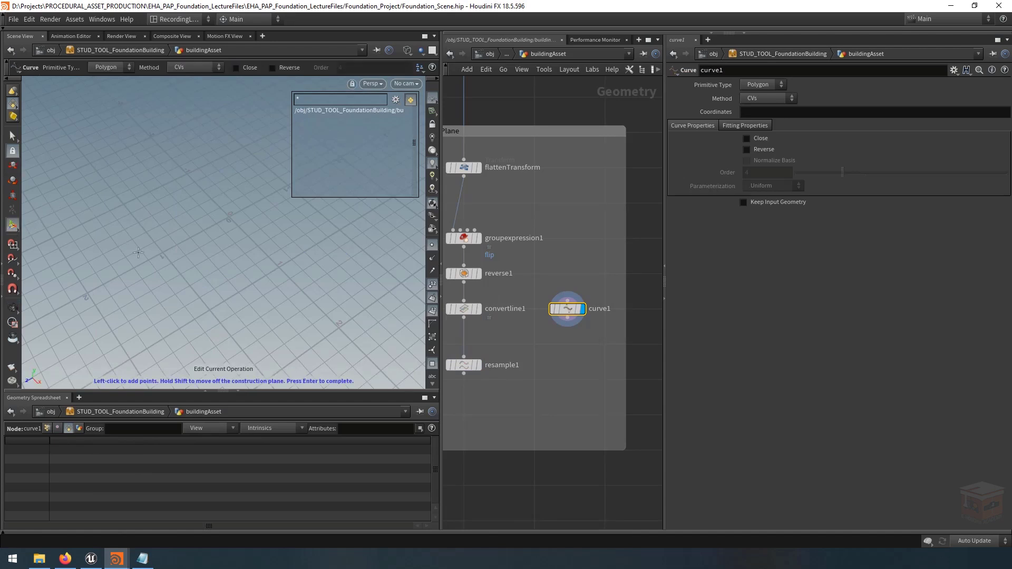
{"action": "left_click", "coordinate": [128, 258]}
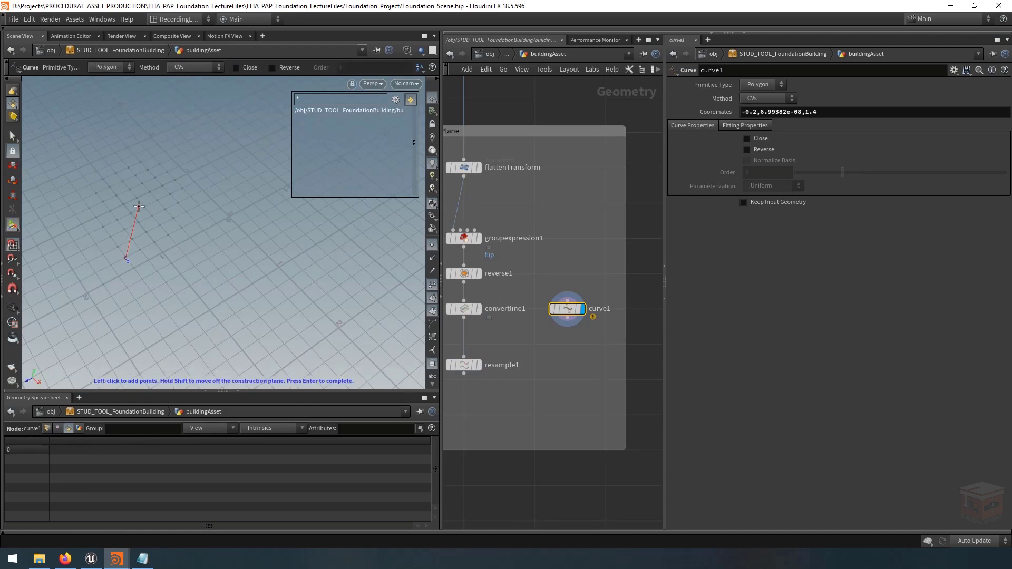
{"action": "left_click", "coordinate": [139, 206]}
{"action": "left_click", "coordinate": [209, 171]}
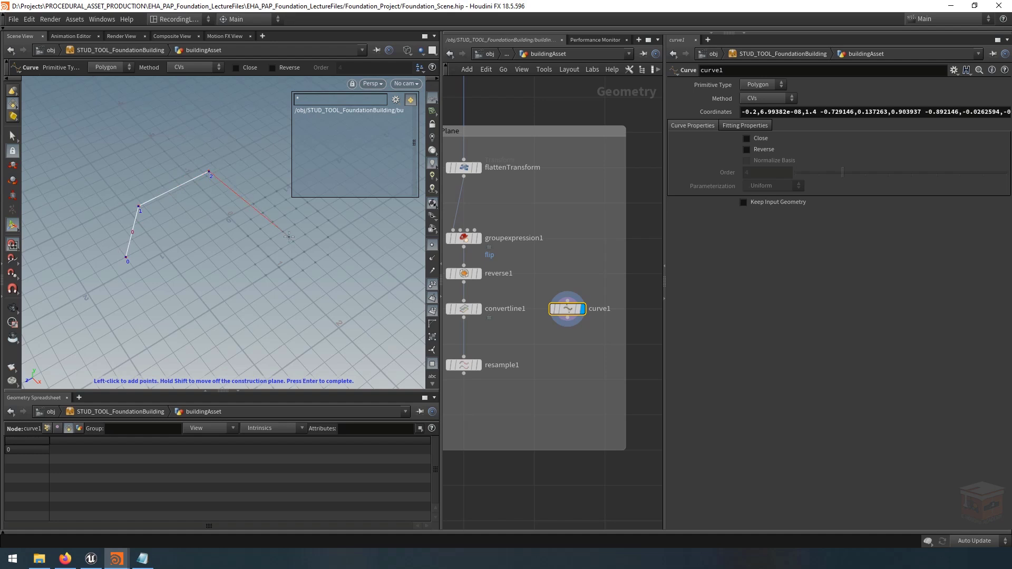
{"action": "left_click", "coordinate": [287, 200]}
{"action": "left_click", "coordinate": [268, 257]}
{"action": "left_click", "coordinate": [291, 310]}
{"action": "left_click", "coordinate": [220, 340]}
{"action": "left_click", "coordinate": [170, 306]}
{"action": "key", "text": "Return"}
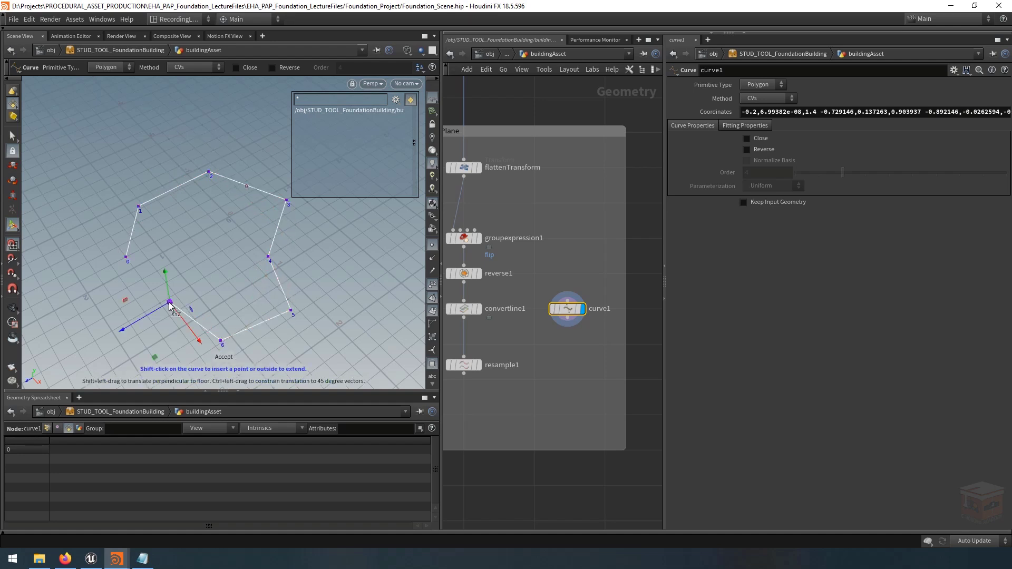
{"action": "left_click", "coordinate": [764, 86]}
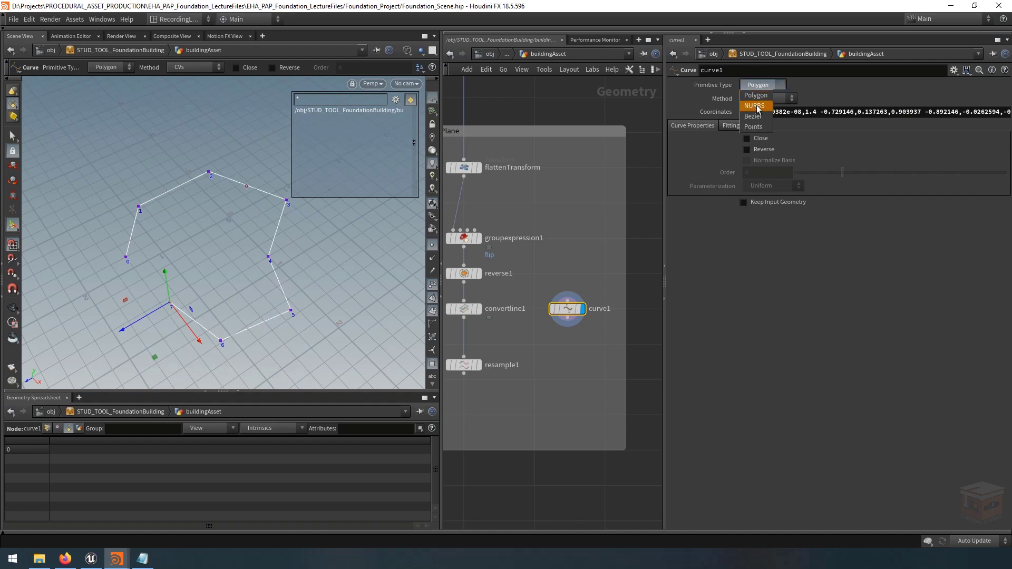
{"action": "left_click", "coordinate": [759, 107]}
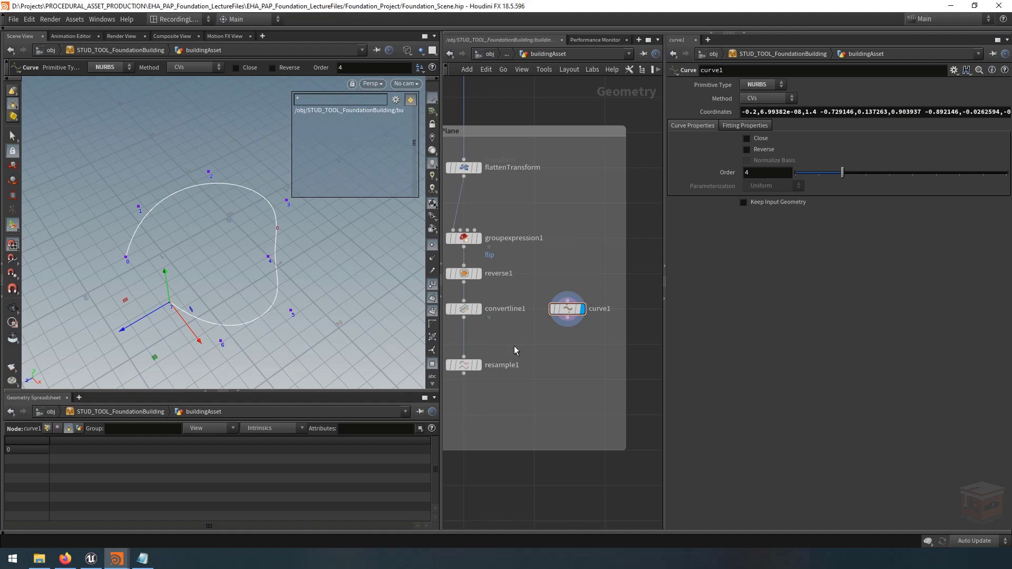
Duplicate resample1, wire curve1 into the copy, align it beneath curve1, and display the resampled curve
{"action": "left_click_drag", "start_coordinate": [514, 346], "coordinate": [457, 385]}
{"action": "key", "text": "ctrl+c"}
{"action": "key", "text": "ctrl+v"}
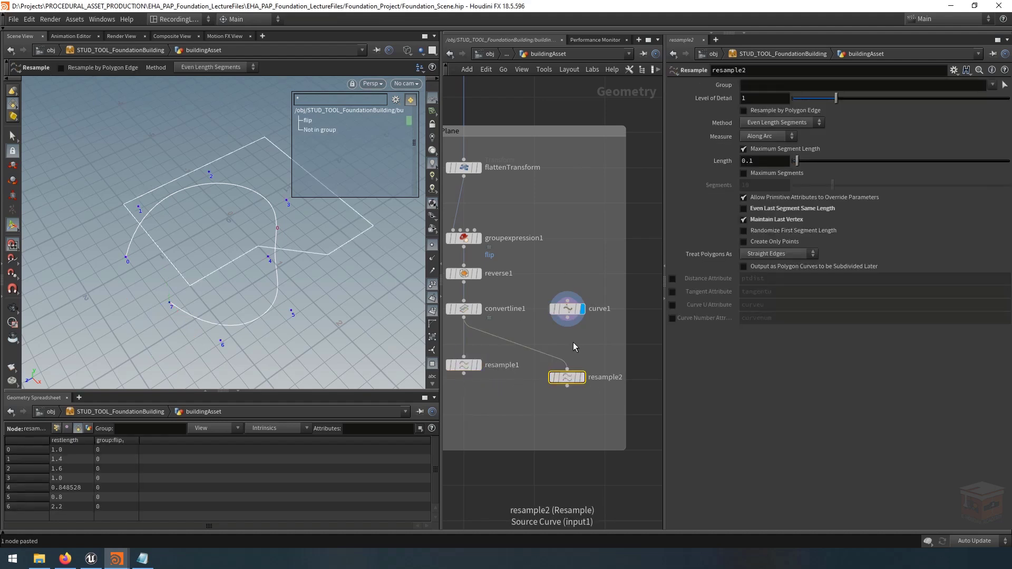
{"action": "left_click", "coordinate": [567, 319]}
{"action": "left_click", "coordinate": [568, 368]}
{"action": "left_click_drag", "start_coordinate": [573, 381], "coordinate": [574, 371]}
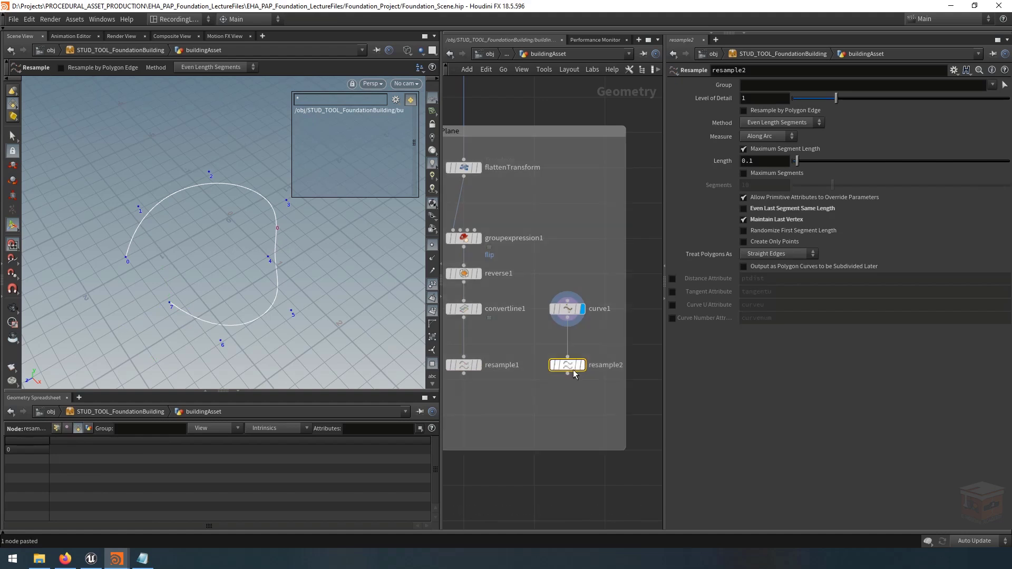
{"action": "left_click", "coordinate": [586, 346]}
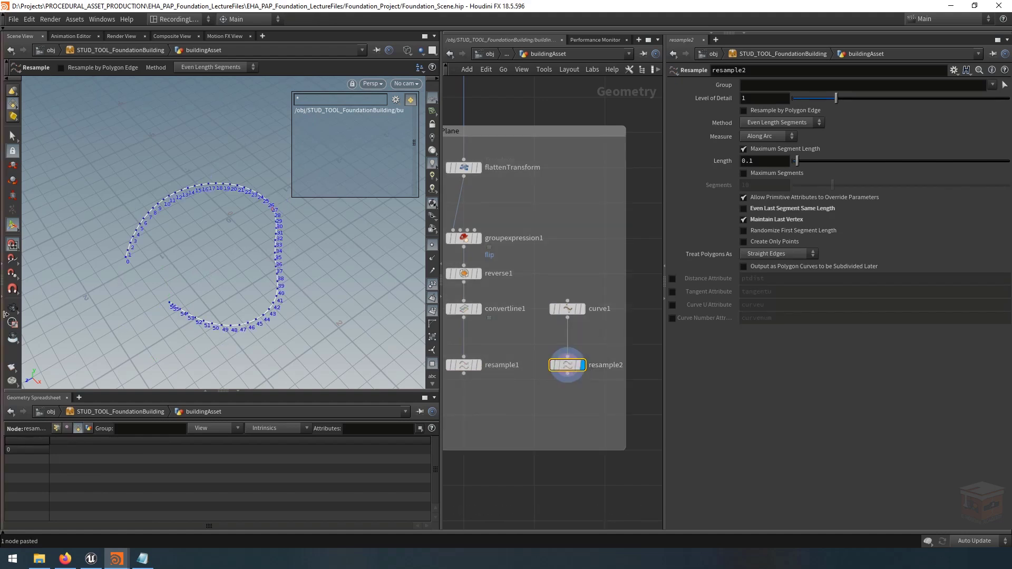
Set resample2's Length to 0.26 while comparing different segment lengths along the NURBS curve
{"action": "key", "text": "Escape"}
{"action": "left_click_drag", "start_coordinate": [171, 257], "coordinate": [208, 263]}
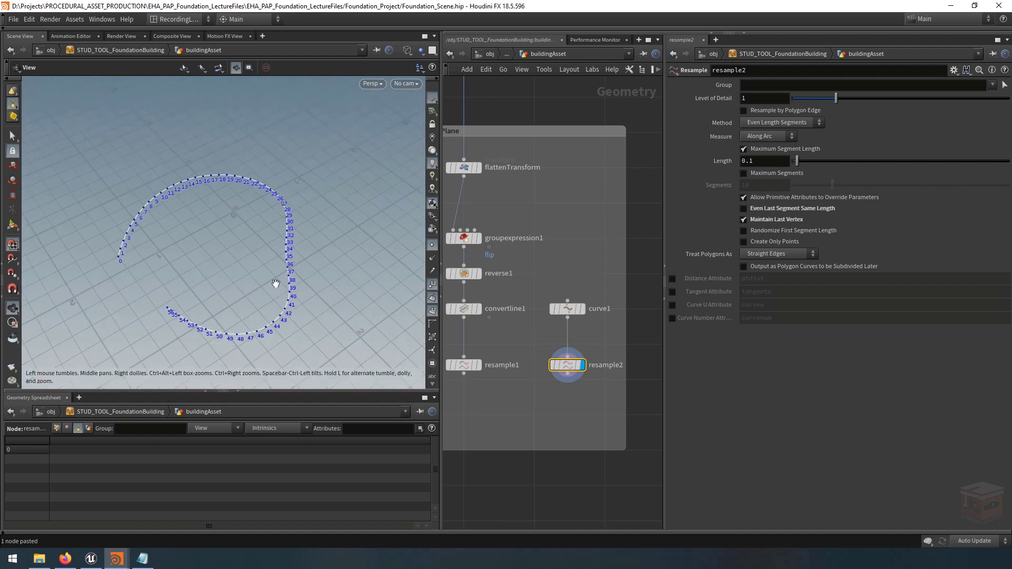
{"action": "left_click_drag", "start_coordinate": [276, 282], "coordinate": [349, 264]}
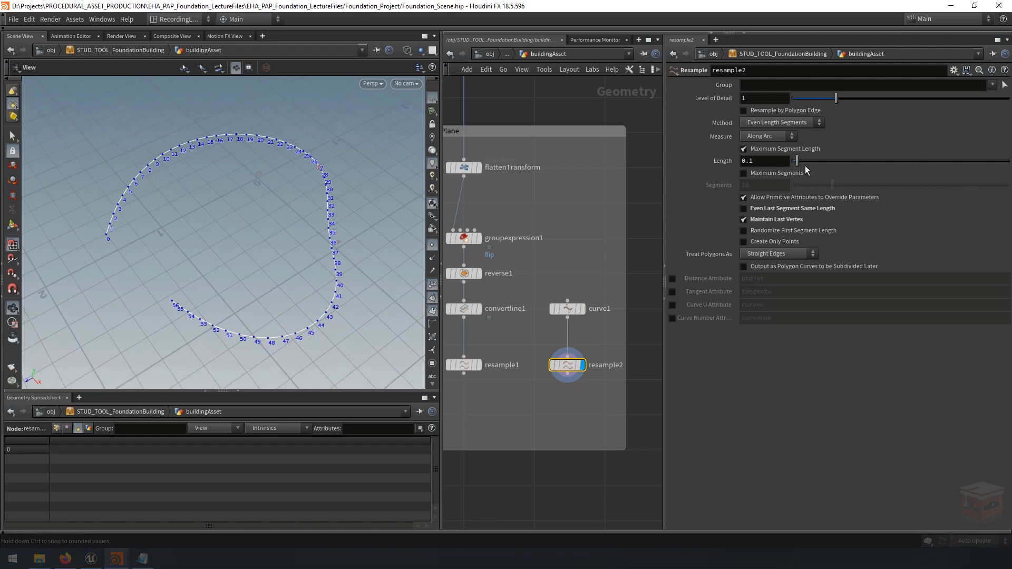
{"action": "mouse_move", "coordinate": [568, 368]}
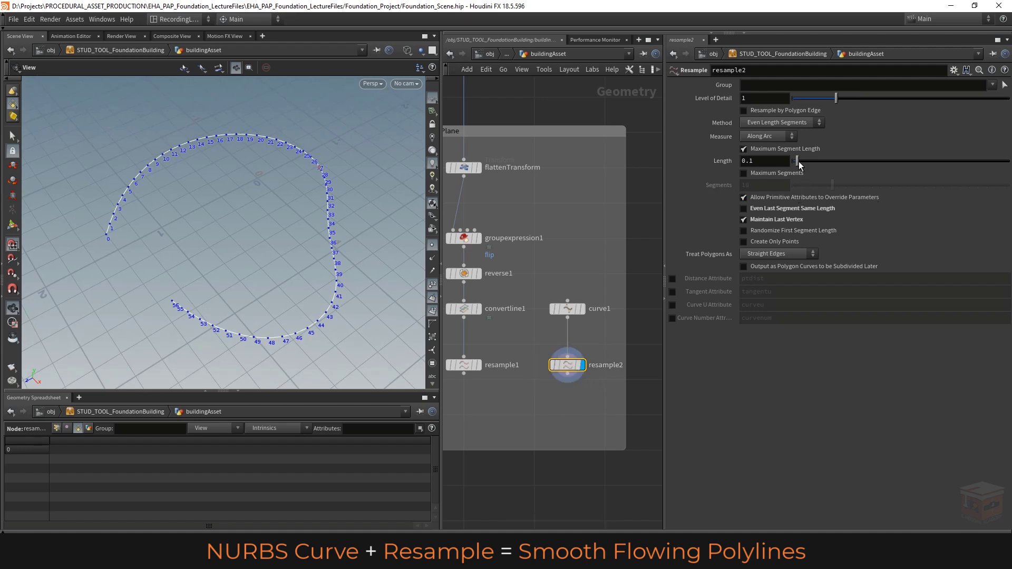
{"action": "mouse_move", "coordinate": [799, 162]}
{"action": "left_mouse_down"}
{"action": "mouse_move", "coordinate": [820, 163]}
{"action": "mouse_move", "coordinate": [806, 164]}
{"action": "left_mouse_up"}
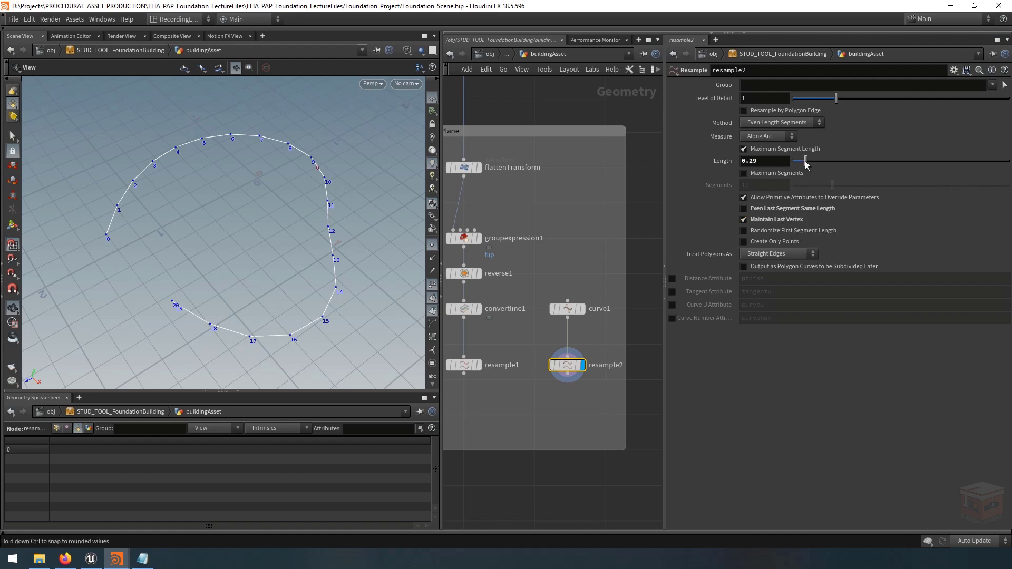
{"action": "mouse_move", "coordinate": [805, 161]}
{"action": "left_mouse_down"}
{"action": "mouse_move", "coordinate": [884, 164]}
{"action": "mouse_move", "coordinate": [796, 166]}
{"action": "mouse_move", "coordinate": [805, 166]}
{"action": "left_mouse_up"}
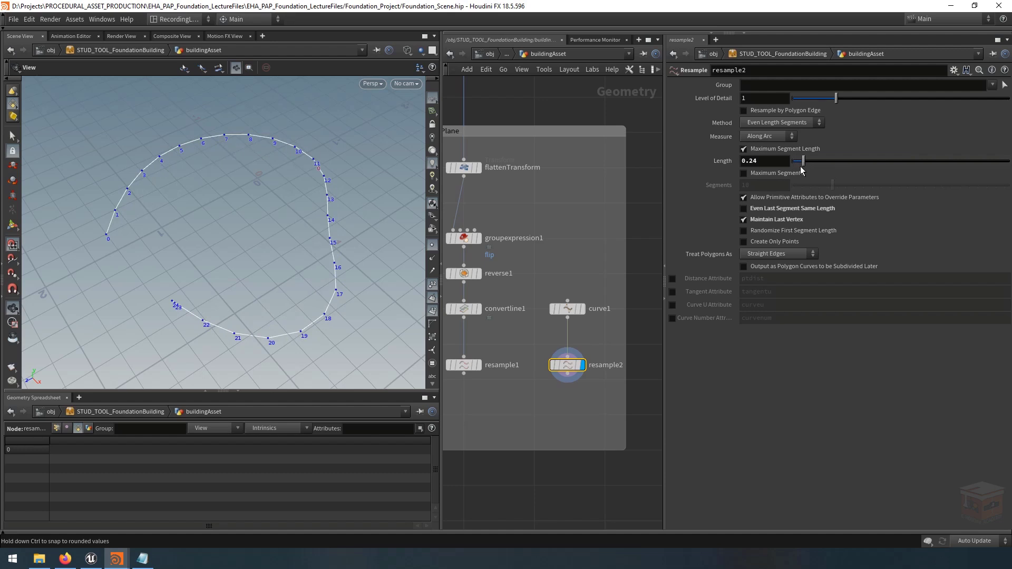
{"action": "left_click_drag", "start_coordinate": [804, 163], "coordinate": [805, 165]}
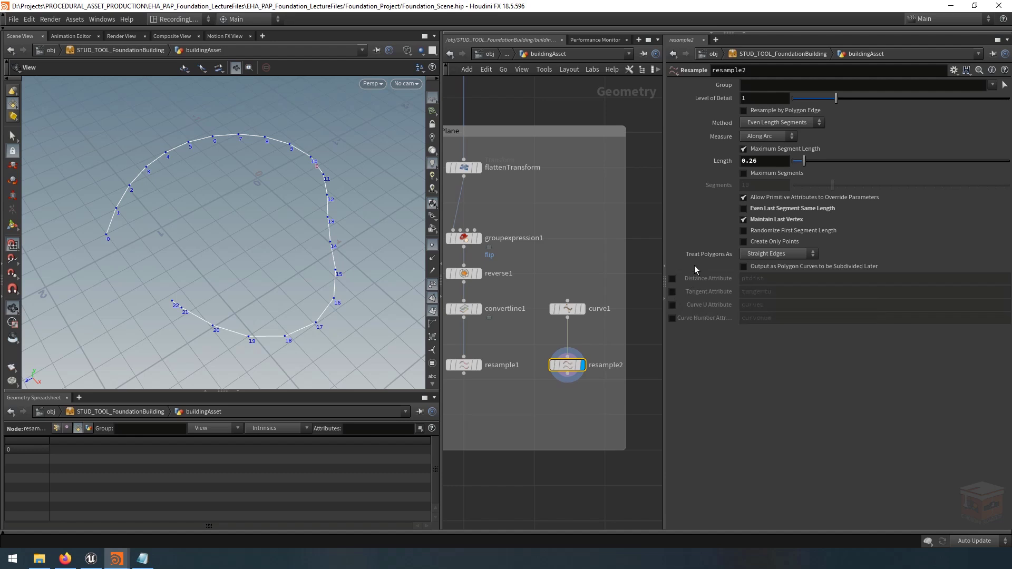
Display resample1 again and delete the curve1 and resample2 nodes
{"action": "middle_click_drag", "start_coordinate": [514, 394], "coordinate": [575, 406]}
{"action": "left_click", "coordinate": [565, 361]}
{"action": "left_click", "coordinate": [554, 360]}
{"action": "left_click_drag", "start_coordinate": [575, 406], "coordinate": [626, 290]}
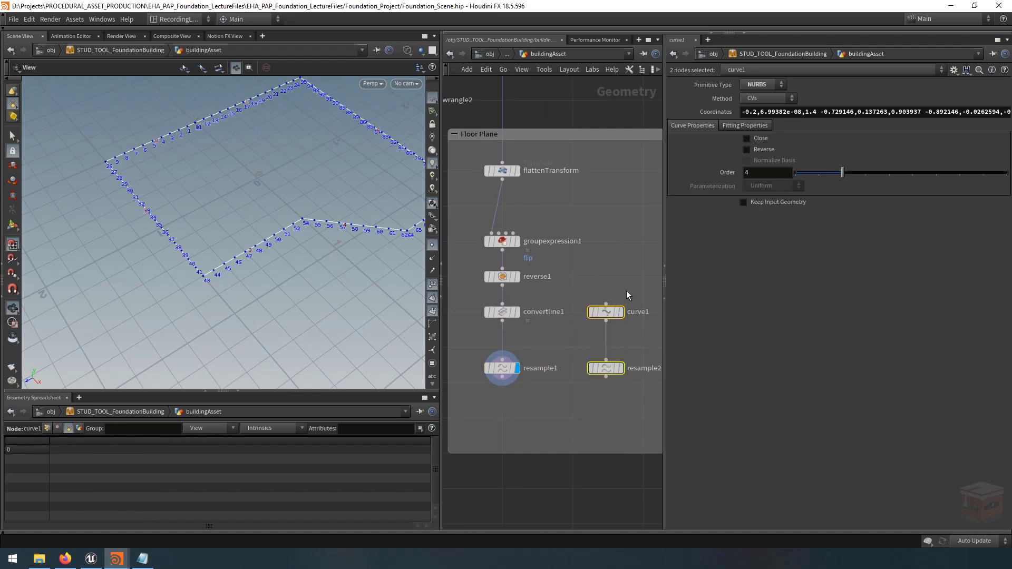
{"action": "key", "text": "Delete"}
{"action": "middle_click_drag", "start_coordinate": [575, 388], "coordinate": [593, 382]}
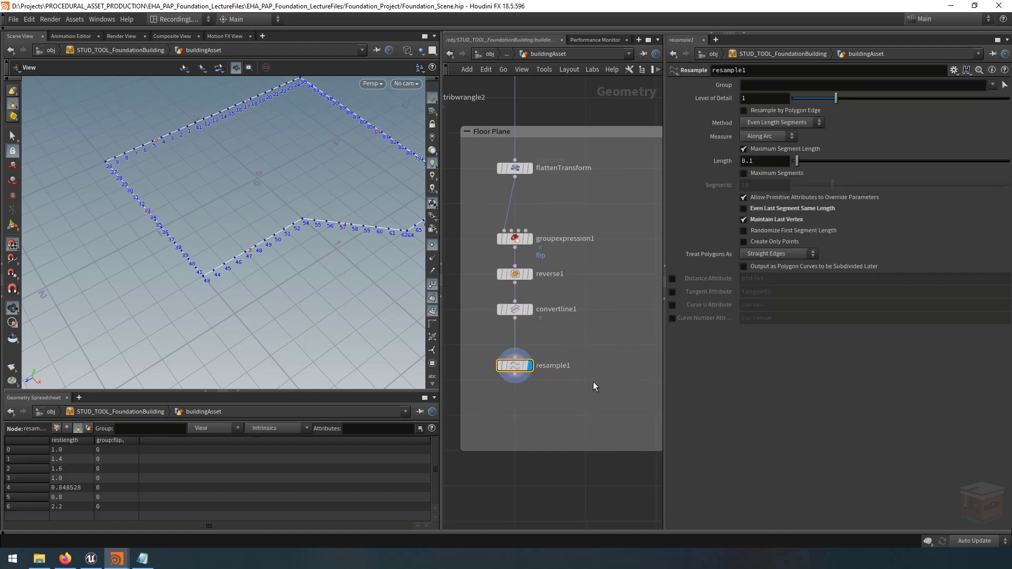
Enable Even Last Segment Same Length and Resample by Polygon Edge on resample1
{"action": "left_click", "coordinate": [759, 209]}
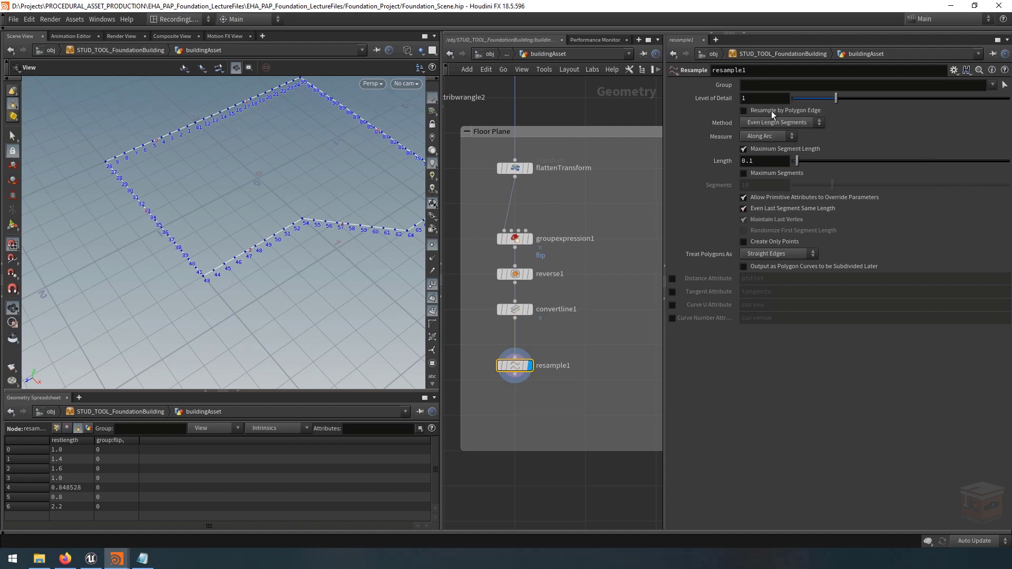
{"action": "left_click", "coordinate": [773, 112]}
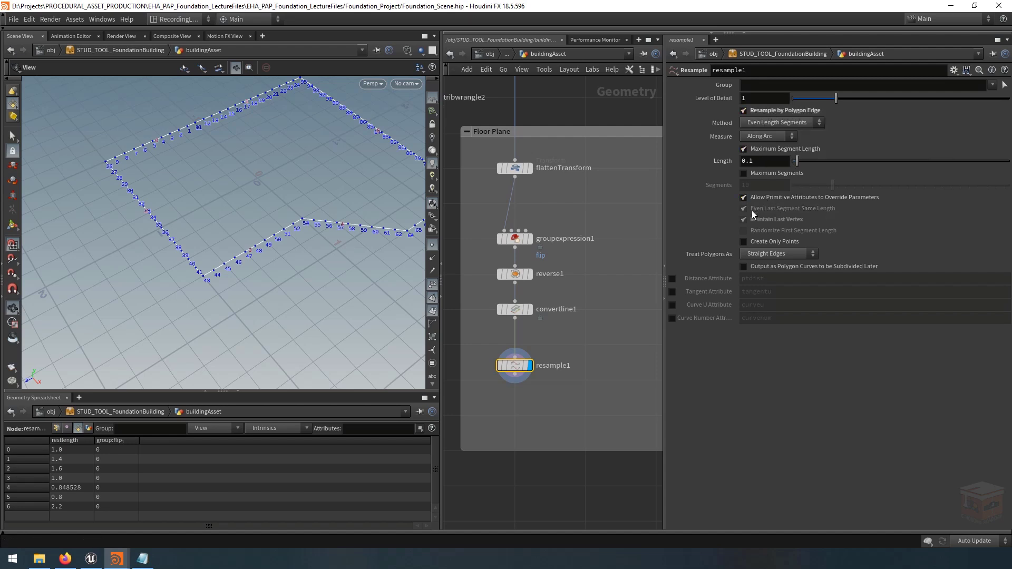
{"action": "left_click_drag", "start_coordinate": [355, 223], "coordinate": [293, 277]}
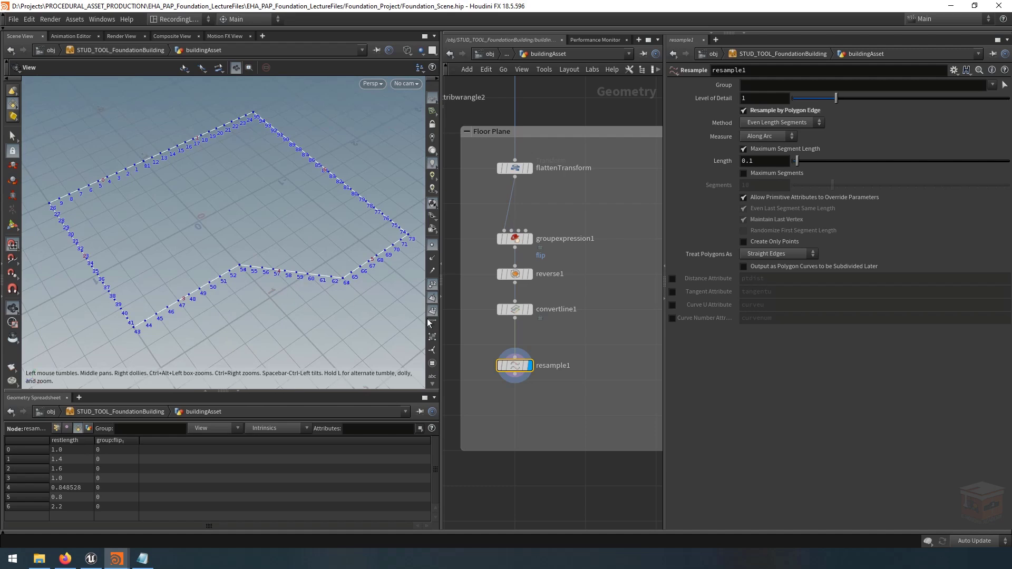
Lay out the Floor Plane network so resample1 sits evenly spaced beneath convertline1
{"action": "scroll", "coordinate": [576, 347], "scroll_direction": "down", "scroll_amount": 2}
{"action": "middle_click_drag", "start_coordinate": [572, 344], "coordinate": [584, 313]}
{"action": "key", "text": "l"}
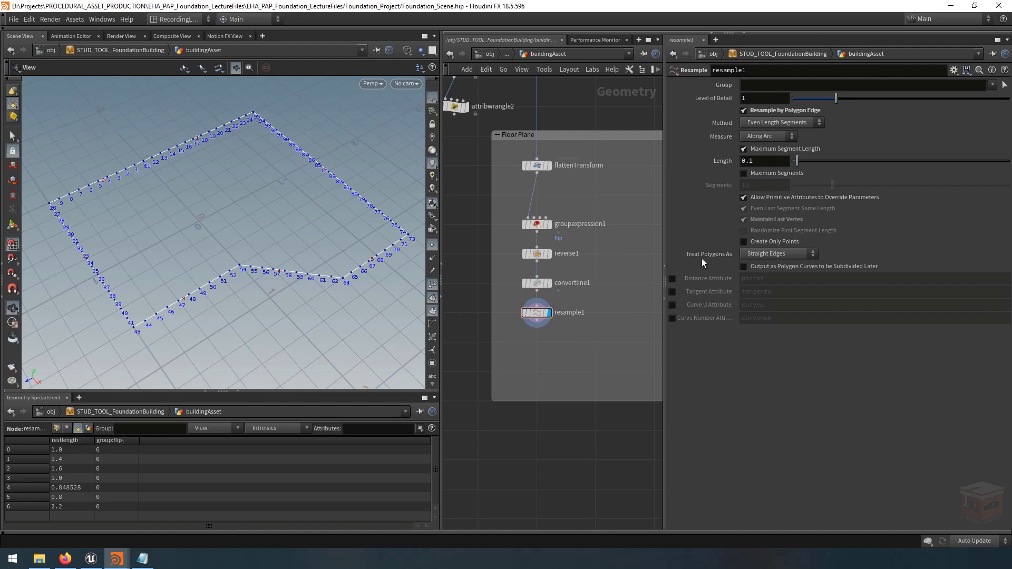
Set resample1's Length to 2 and view the whole resampled outline
{"action": "left_click", "coordinate": [742, 162]}
{"action": "type", "text": "2"}
{"action": "key", "text": "Return"}
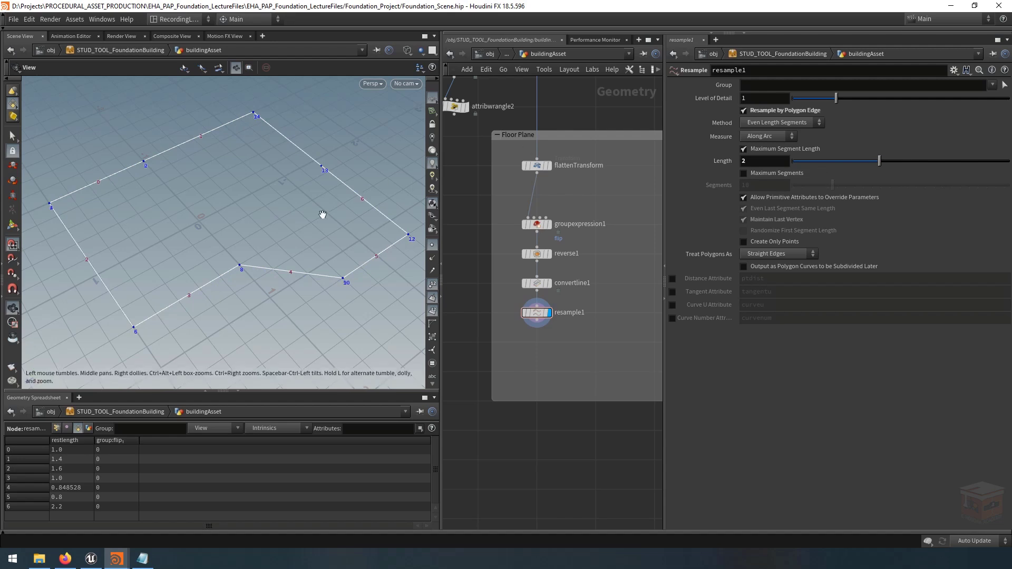
{"action": "scroll", "coordinate": [306, 215], "scroll_direction": "down", "scroll_amount": 5}
{"action": "middle_click_drag", "start_coordinate": [289, 214], "coordinate": [291, 233]}
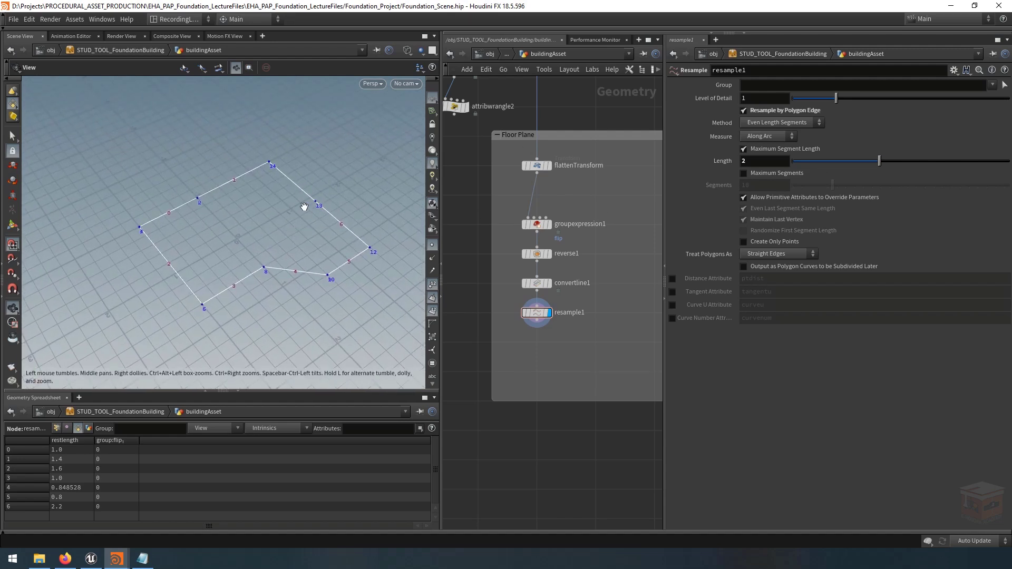
Open the STUD_TOOL_FoundationBuilding type properties and add a root-level folder labelled Building Settings above Setup
{"action": "left_click_drag", "start_coordinate": [305, 208], "coordinate": [304, 199]}
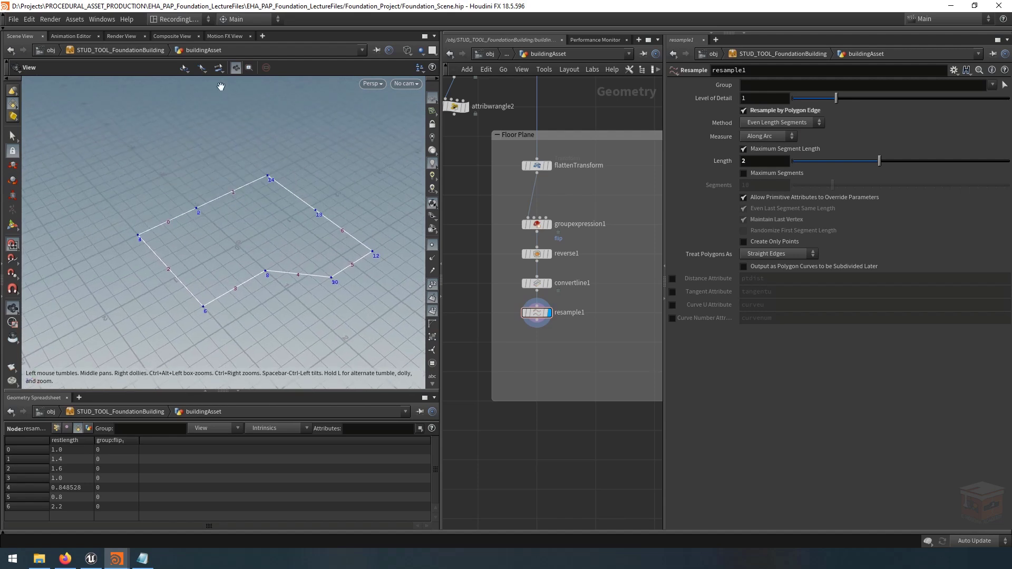
{"action": "right_click", "coordinate": [123, 50]}
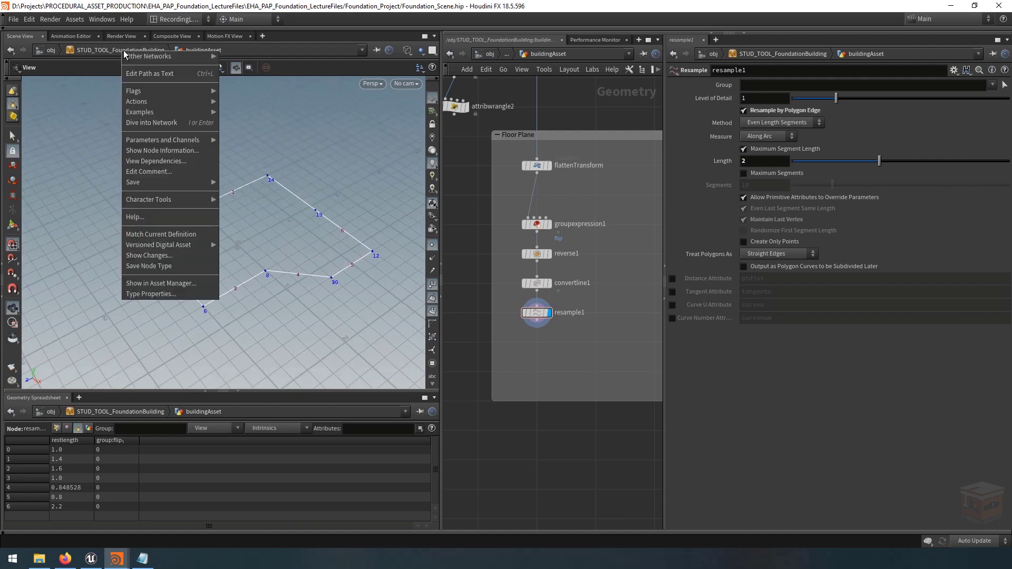
{"action": "left_click", "coordinate": [160, 294]}
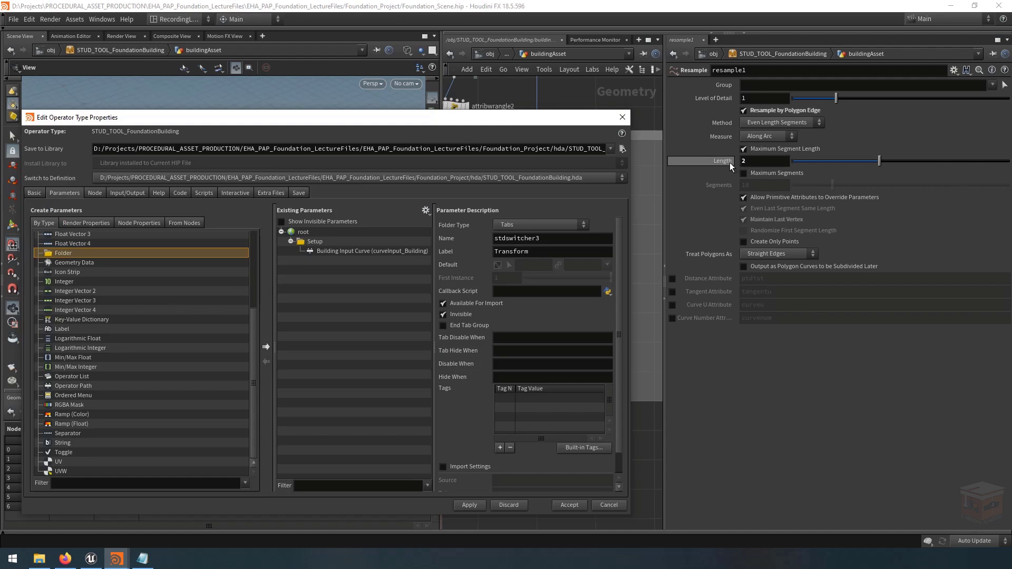
{"action": "left_click_drag", "start_coordinate": [558, 122], "coordinate": [441, 104]}
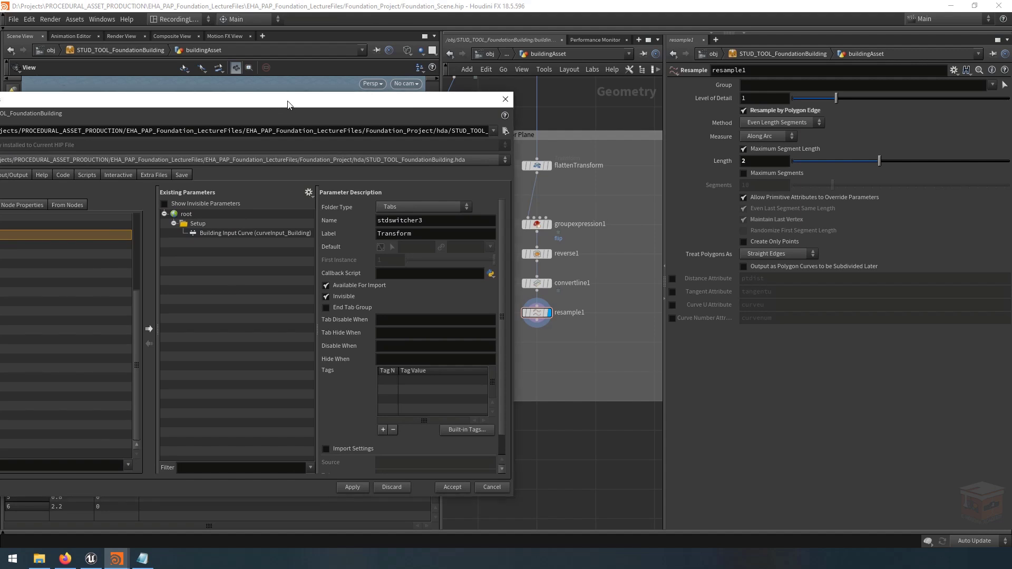
{"action": "left_click_drag", "start_coordinate": [289, 104], "coordinate": [412, 93]}
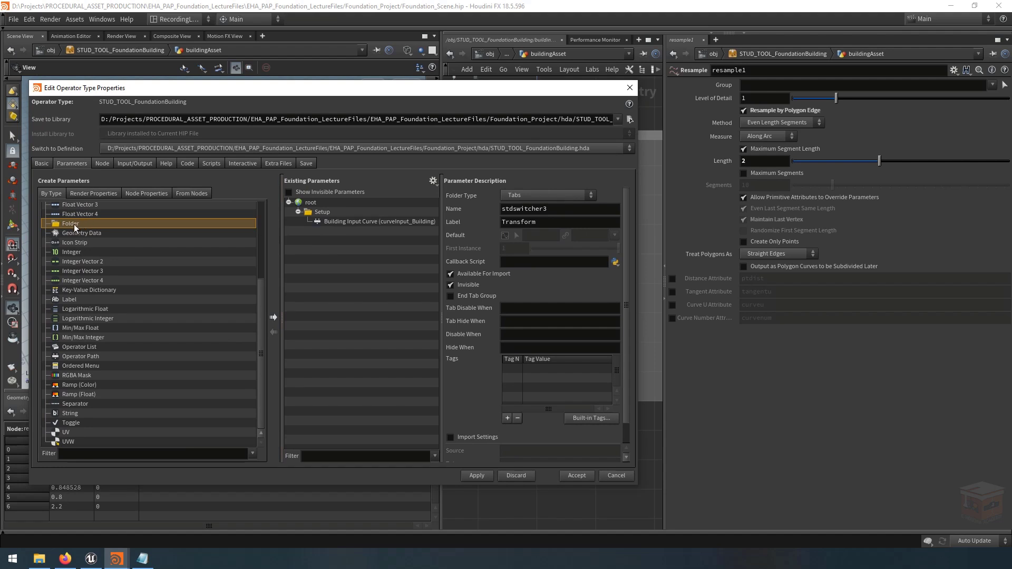
{"action": "left_click_drag", "start_coordinate": [235, 221], "coordinate": [312, 209]}
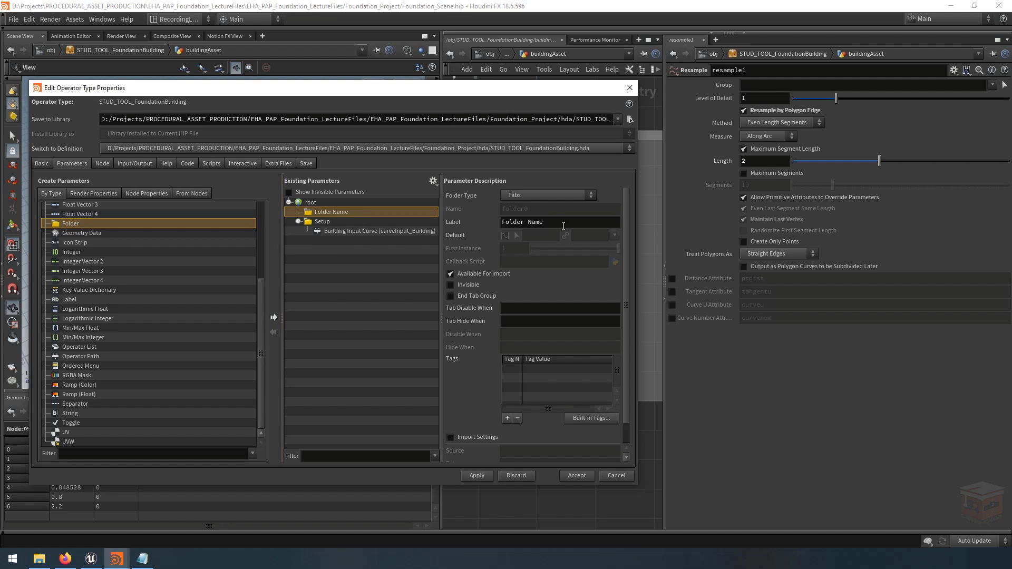
{"action": "left_click_drag", "start_coordinate": [567, 225], "coordinate": [469, 226]}
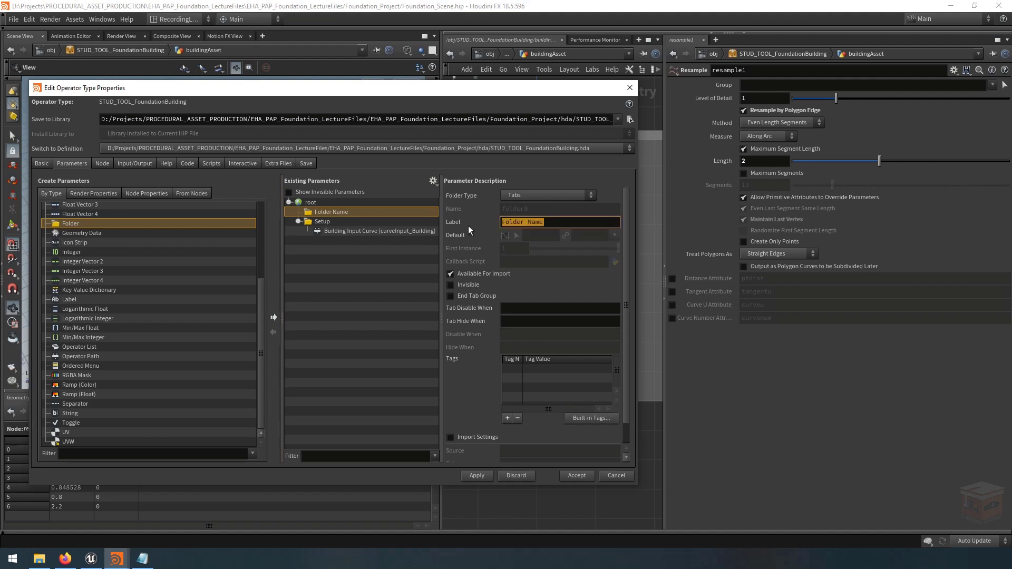
{"action": "type", "text": "Building Settings"}
{"action": "key", "text": "Return"}
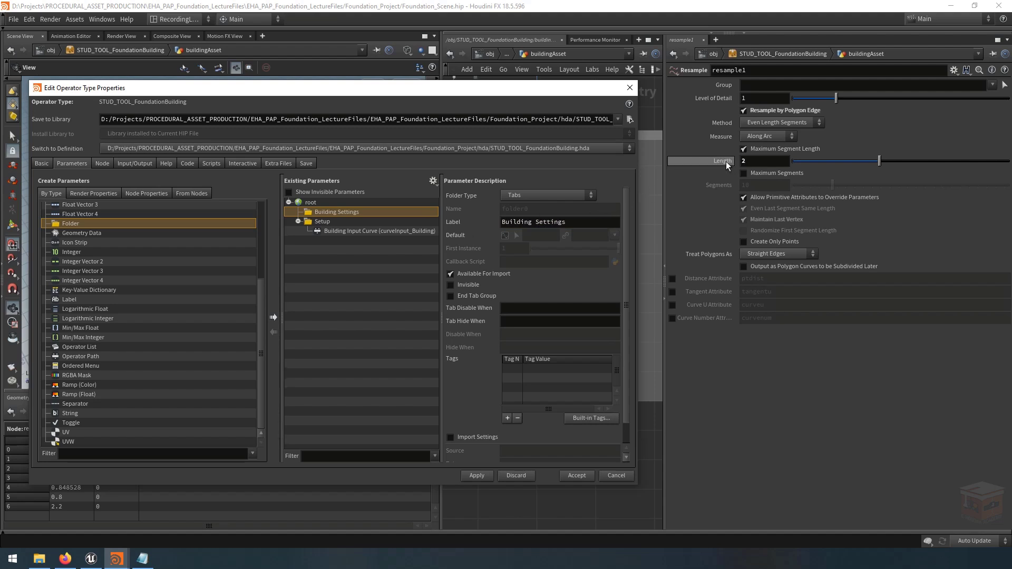
Promote resample1's Length into the Building Settings folder with the name wallSegmentWidth and the label Wall Segment Width
{"action": "left_click_drag", "start_coordinate": [726, 161], "coordinate": [331, 214]}
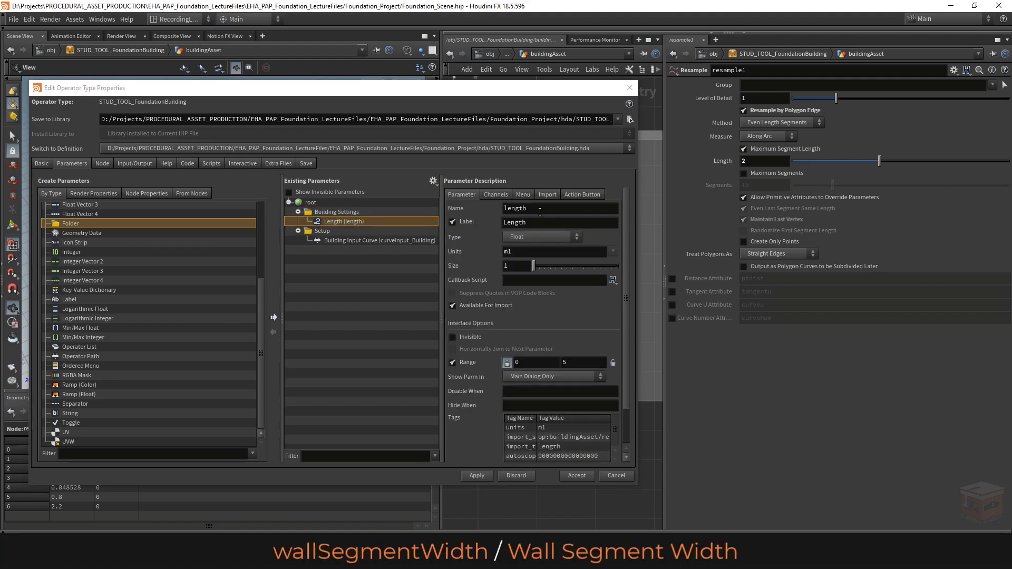
{"action": "left_click_drag", "start_coordinate": [535, 209], "coordinate": [437, 206]}
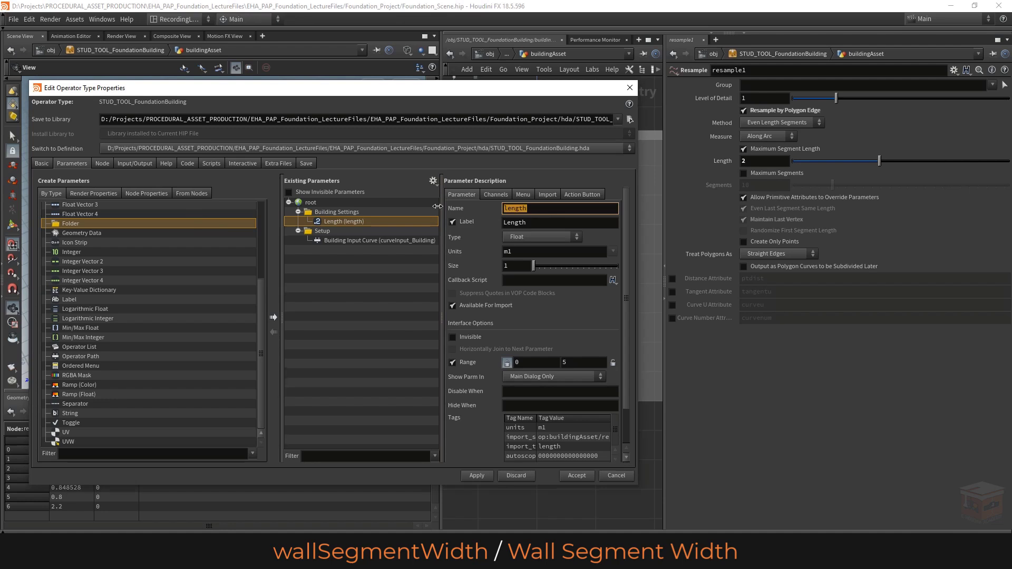
{"action": "type", "text": "wallSegmentWidth"}
{"action": "key", "text": "Tab"}
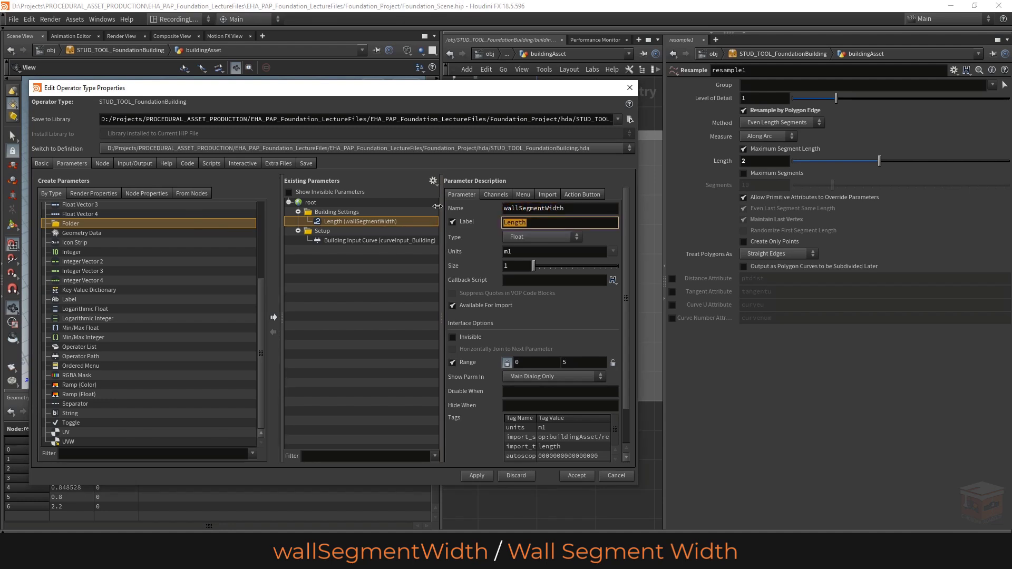
{"action": "type", "text": "Wall Segment Width"}
{"action": "key", "text": "Return"}
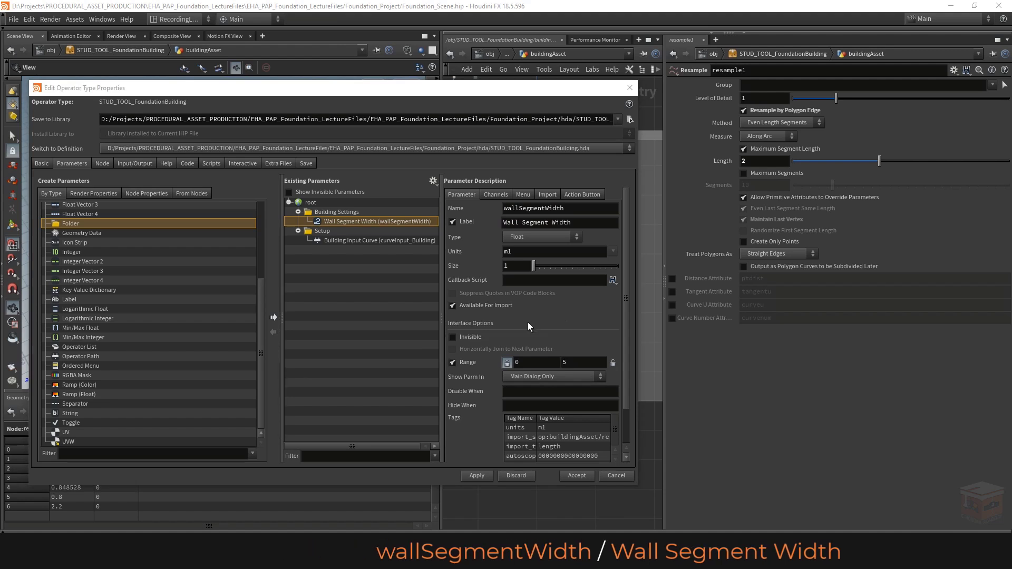
Set the Wall Segment Width range minimum to 1, check its default in the channels, and apply the asset changes
{"action": "left_click", "coordinate": [526, 362]}
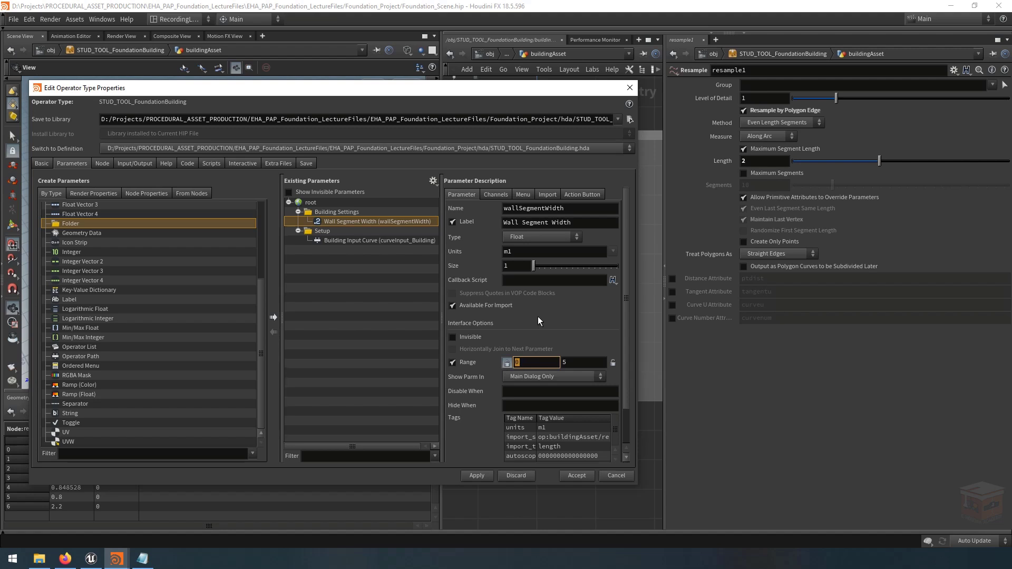
{"action": "type", "text": "1"}
{"action": "key", "text": "Return"}
{"action": "left_click", "coordinate": [493, 195]}
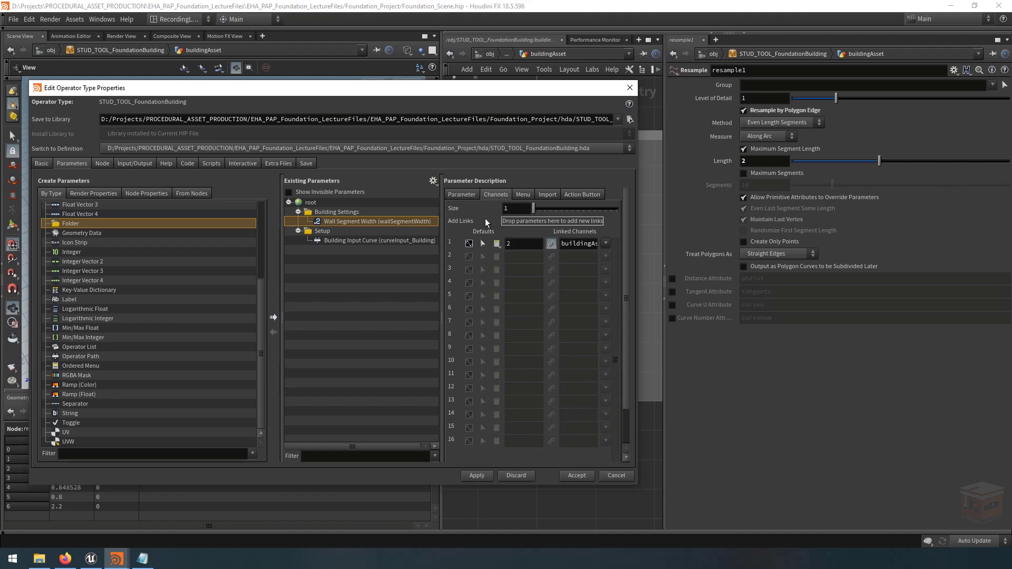
{"action": "left_click", "coordinate": [516, 247]}
{"action": "left_click", "coordinate": [485, 476]}
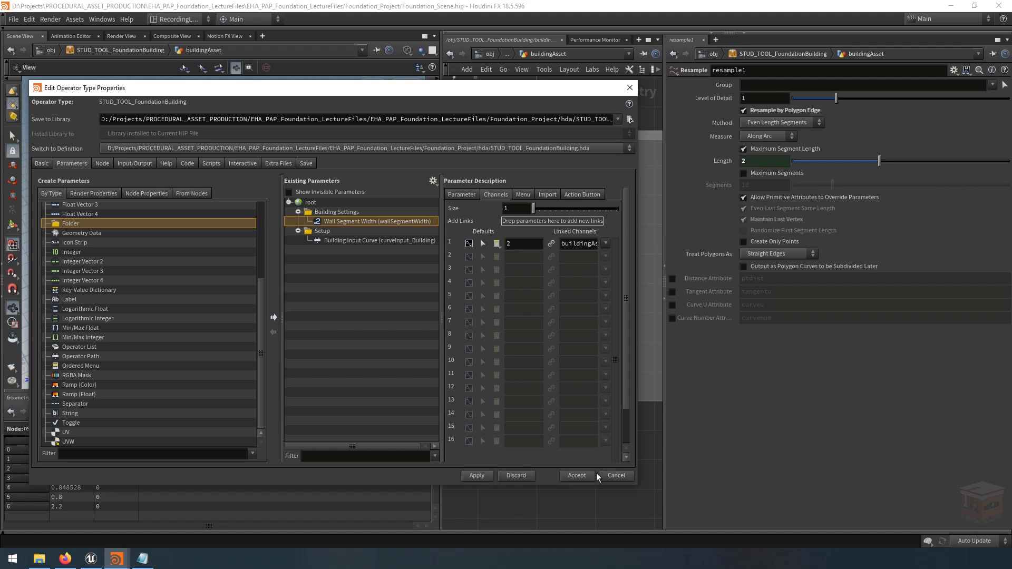
{"action": "left_click", "coordinate": [631, 89]}
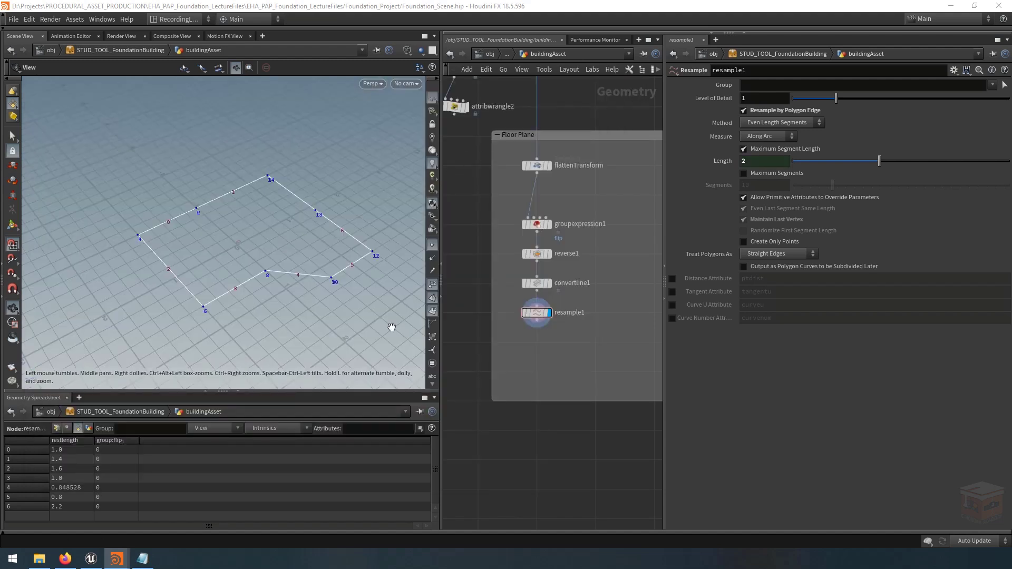
Bring up the floating STUD_TOOL_FoundationBuilding parameter window and place it clear of the viewport
{"action": "mouse_move", "coordinate": [116, 559]}
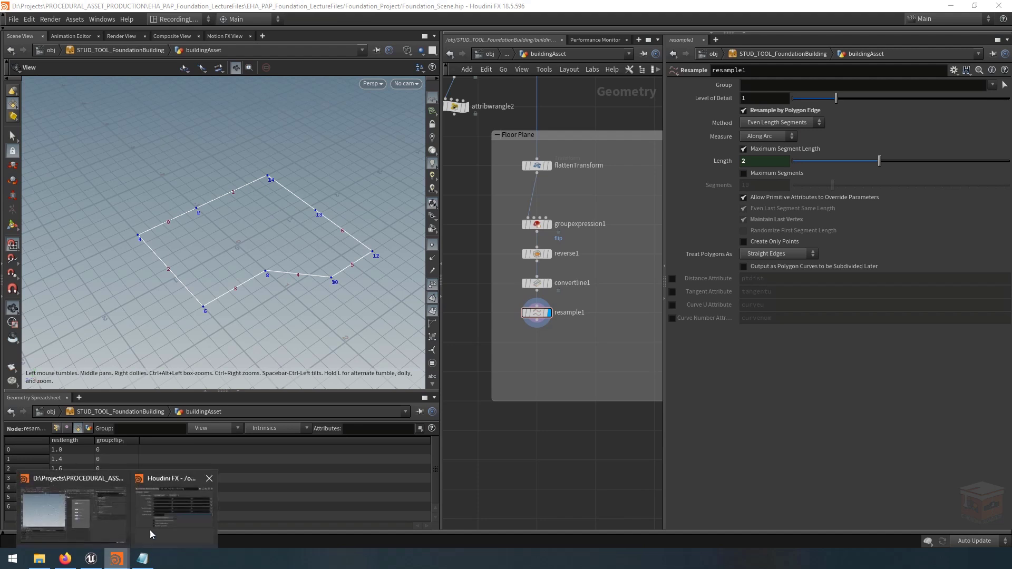
{"action": "left_click", "coordinate": [158, 517]}
{"action": "left_click_drag", "start_coordinate": [310, 184], "coordinate": [209, 127]}
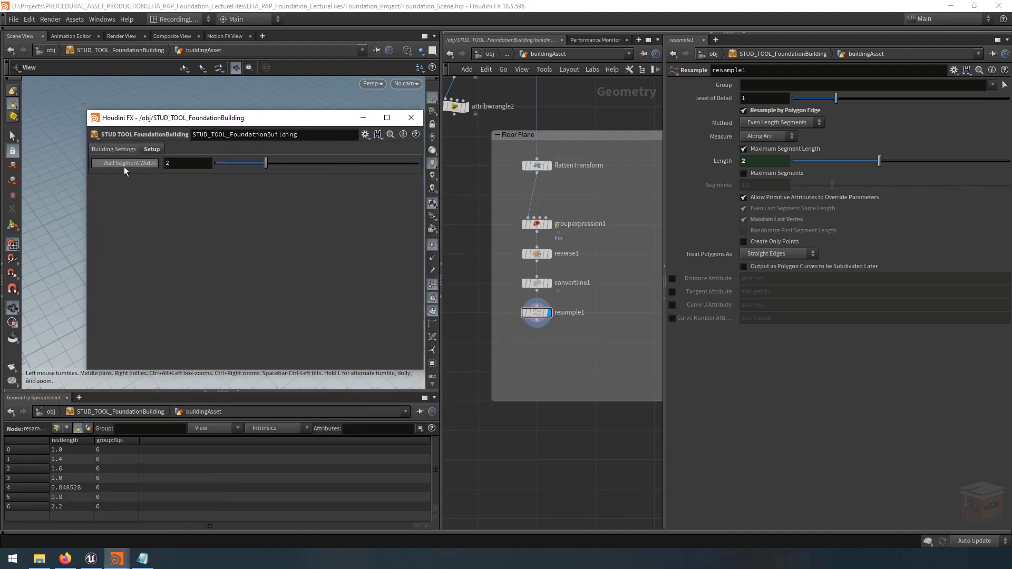
{"action": "left_click_drag", "start_coordinate": [195, 123], "coordinate": [694, 373]}
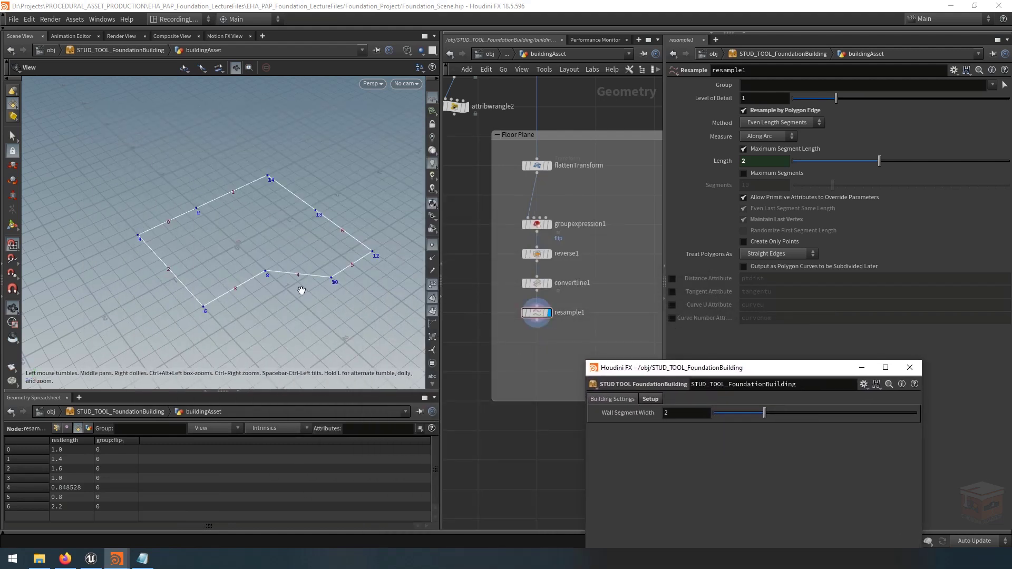
Test the Wall Segment Width at 1.34 and return it to 2
{"action": "left_click_drag", "start_coordinate": [301, 290], "coordinate": [312, 290]}
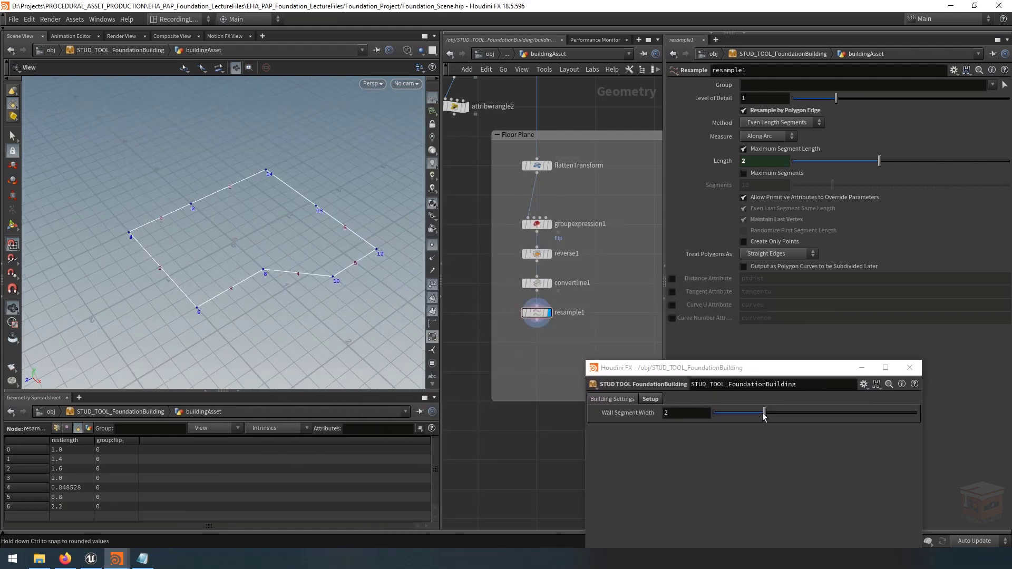
{"action": "left_click_drag", "start_coordinate": [743, 422], "coordinate": [635, 417]}
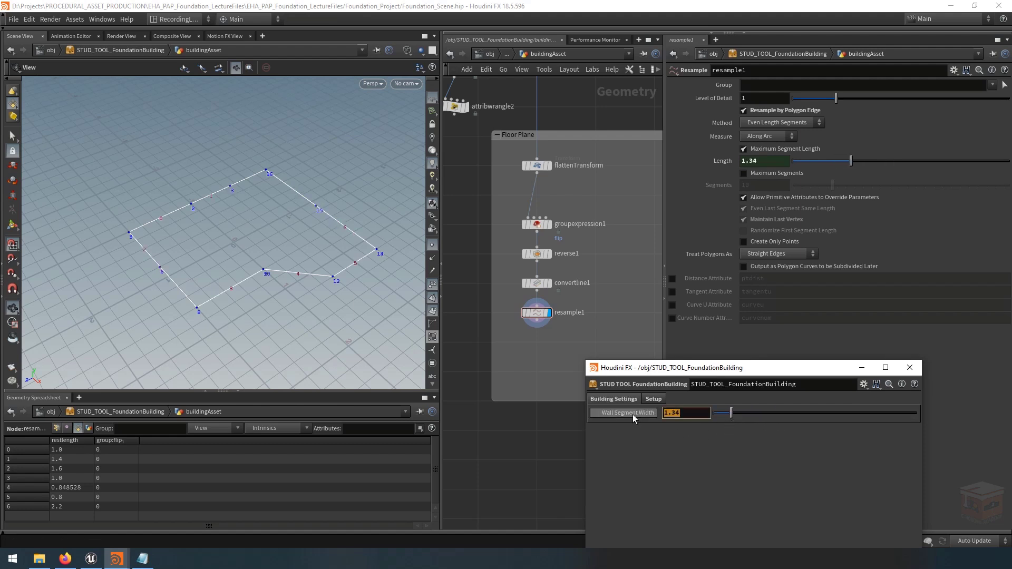
{"action": "type", "text": "2"}
{"action": "key", "text": "Return"}
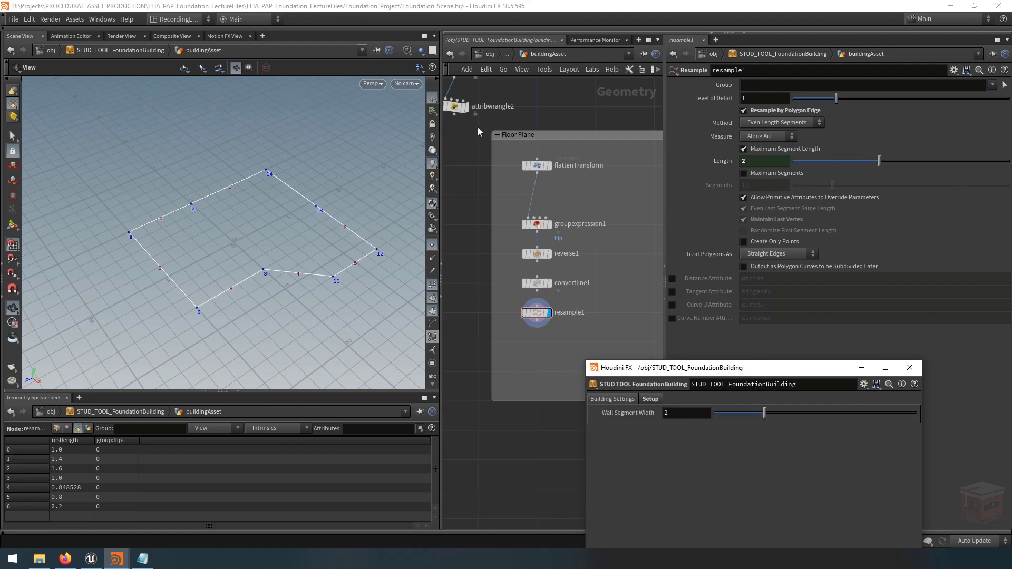
Edit curve1 inside buildingShape, moving point 1 to X -1, Z 2 and point 2 to X 1, Z 2
{"action": "left_click", "coordinate": [488, 54]}
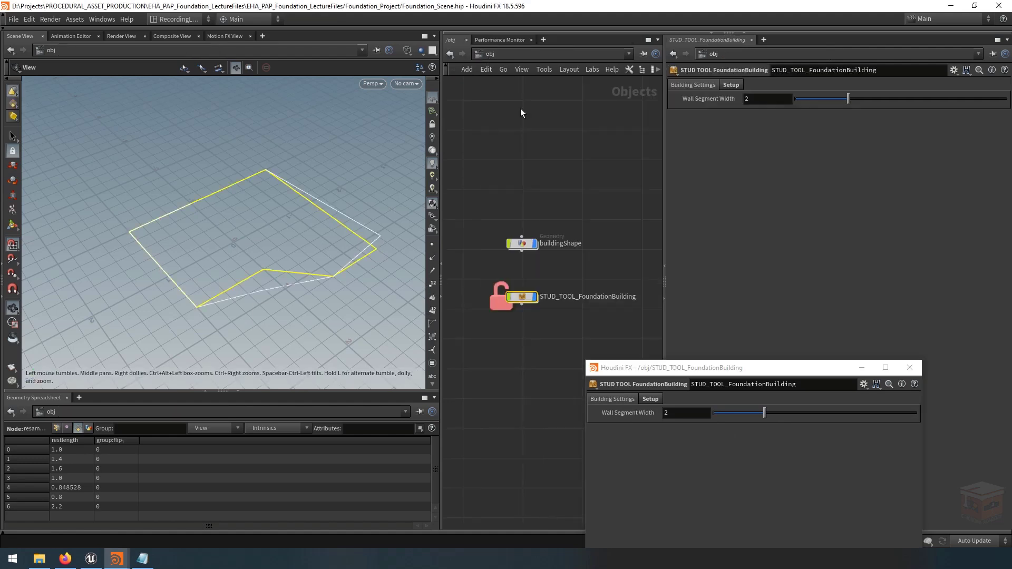
{"action": "left_click", "coordinate": [549, 276]}
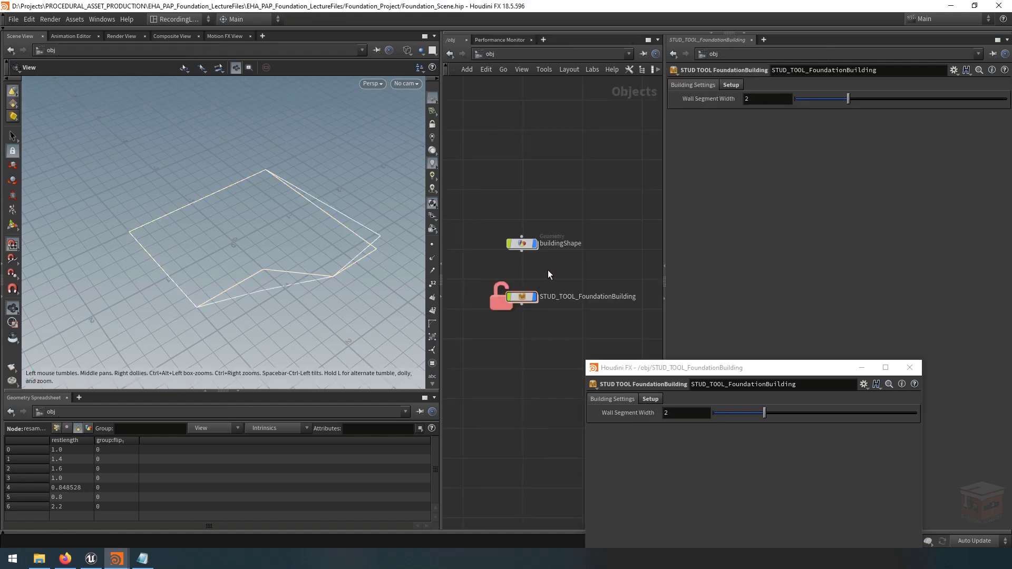
{"action": "double_click", "coordinate": [529, 247]}
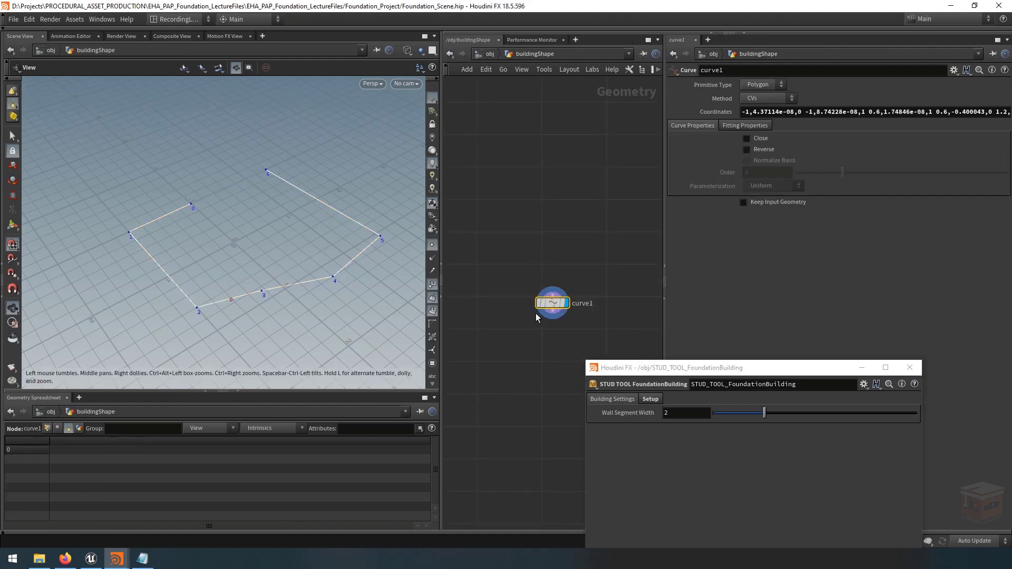
{"action": "left_click", "coordinate": [13, 225]}
{"action": "left_click", "coordinate": [130, 232]}
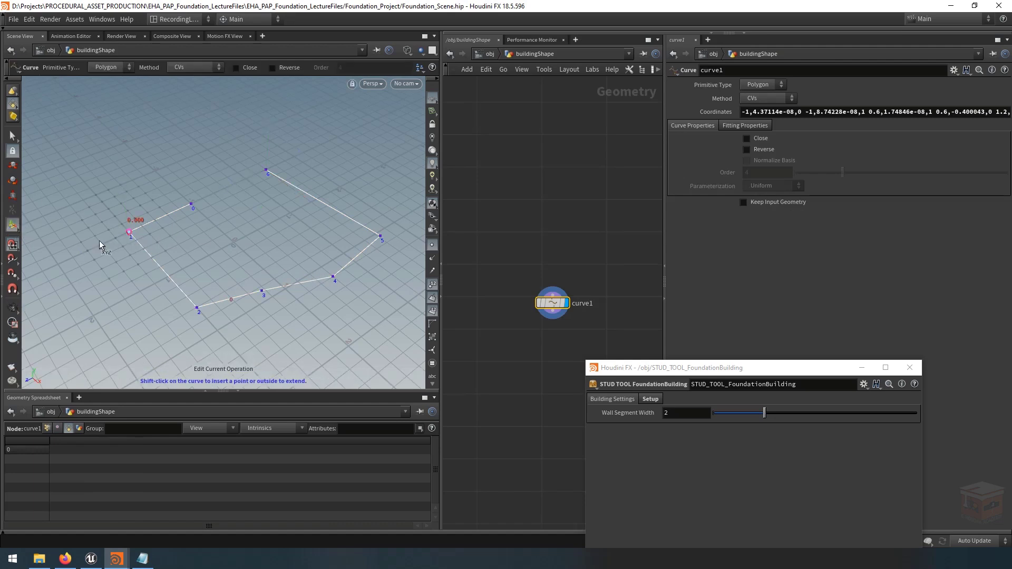
{"action": "left_click_drag", "start_coordinate": [129, 232], "coordinate": [59, 269]}
{"action": "right_click_drag", "start_coordinate": [215, 273], "coordinate": [151, 264], "text": "alt"}
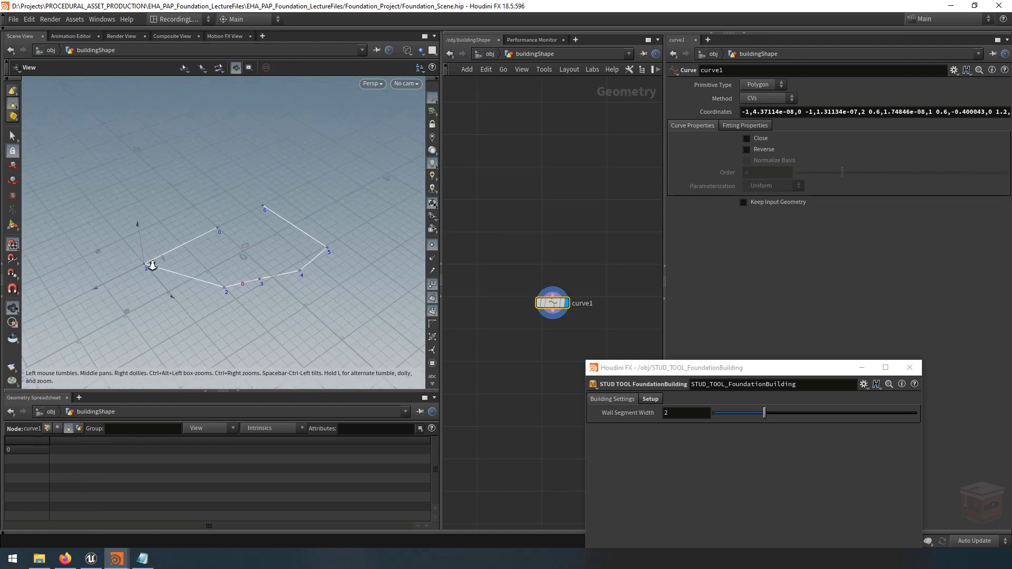
{"action": "left_click_drag", "start_coordinate": [226, 289], "coordinate": [198, 330]}
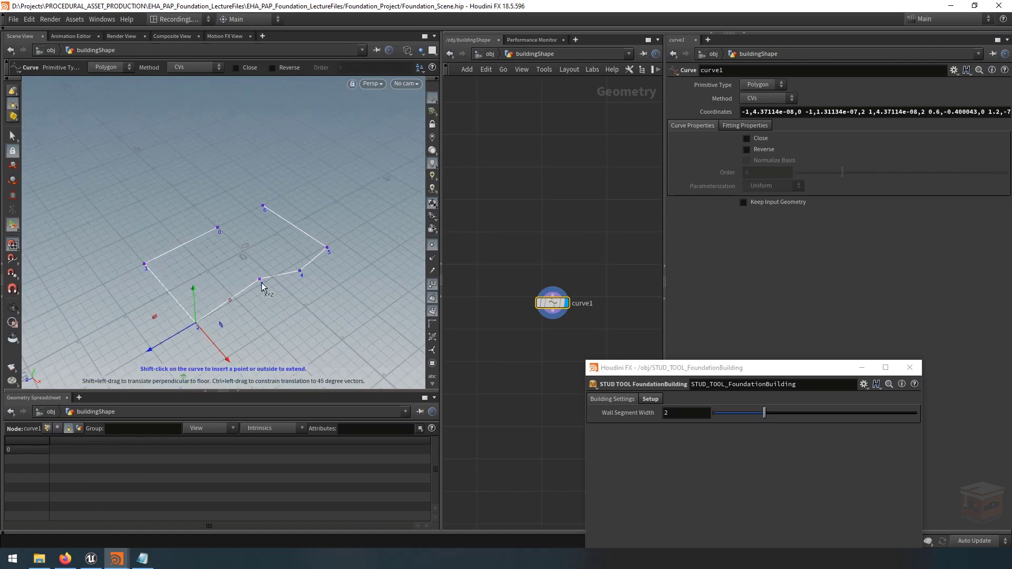
Move curve1's point 3 to X 1, Z 0.6, move the remaining corner points outward, and delete point 0
{"action": "mouse_move", "coordinate": [261, 283]}
{"action": "left_mouse_down"}
{"action": "mouse_move", "coordinate": [238, 300]}
{"action": "mouse_move", "coordinate": [254, 295]}
{"action": "left_mouse_up"}
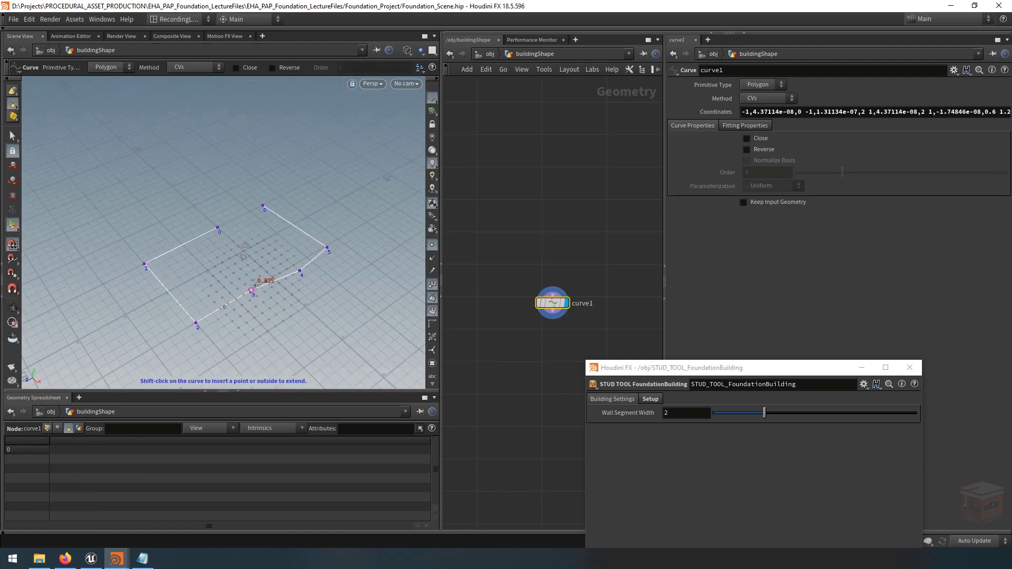
{"action": "left_click_drag", "start_coordinate": [301, 265], "coordinate": [362, 304]}
{"action": "key", "text": "space"}
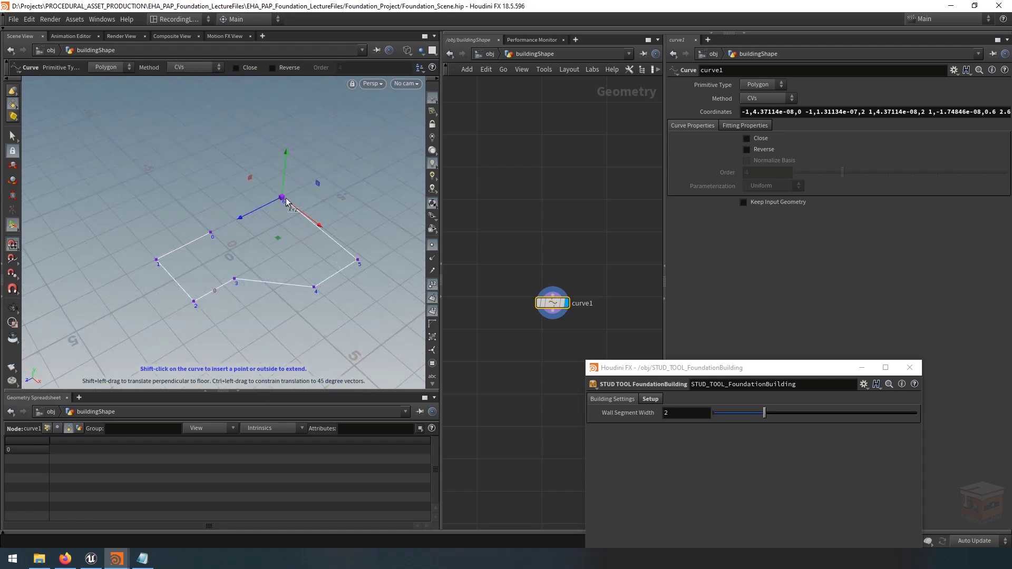
{"action": "left_click_drag", "start_coordinate": [285, 200], "coordinate": [279, 204]}
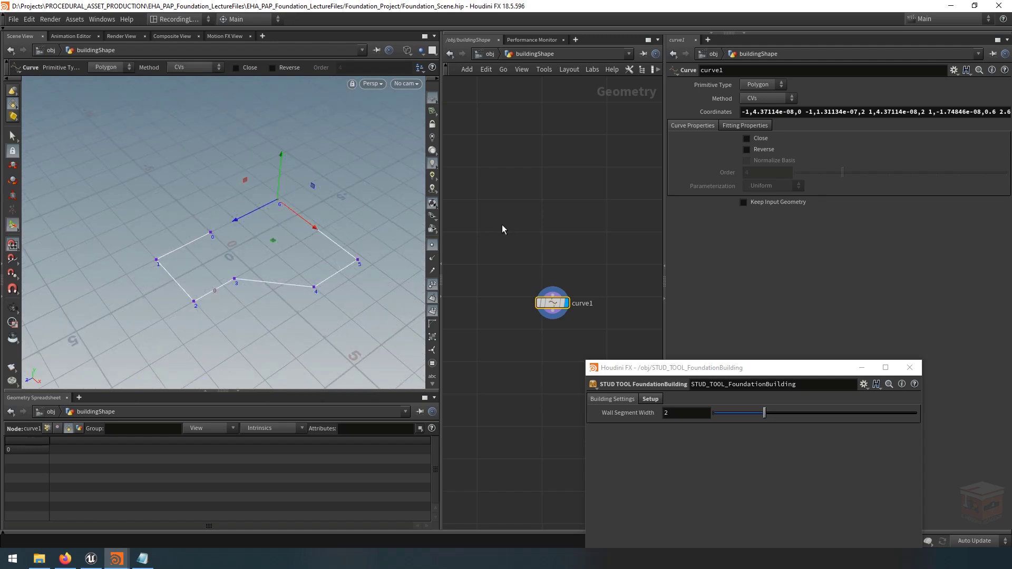
{"action": "left_click", "coordinate": [211, 232]}
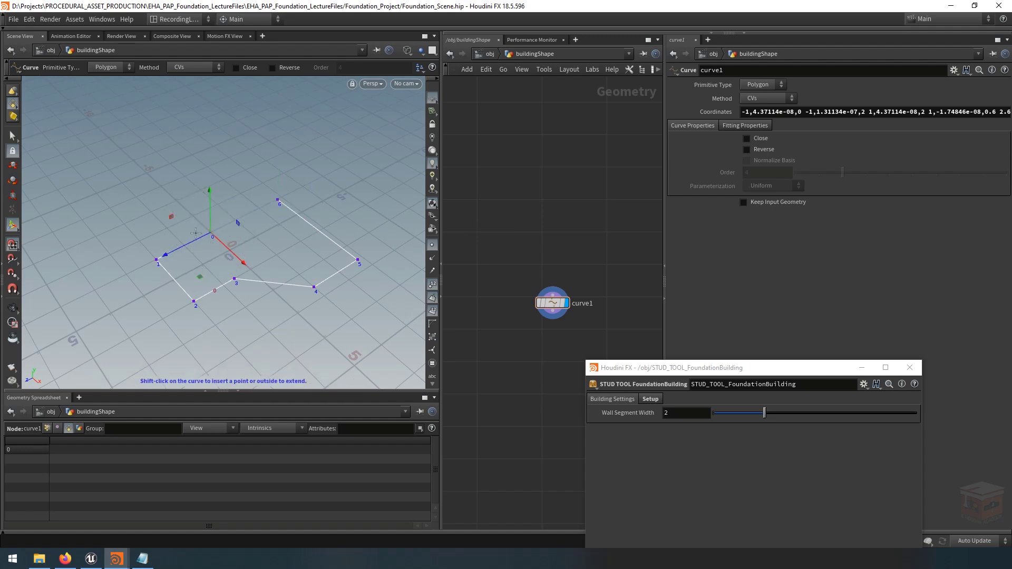
{"action": "key", "text": "Delete"}
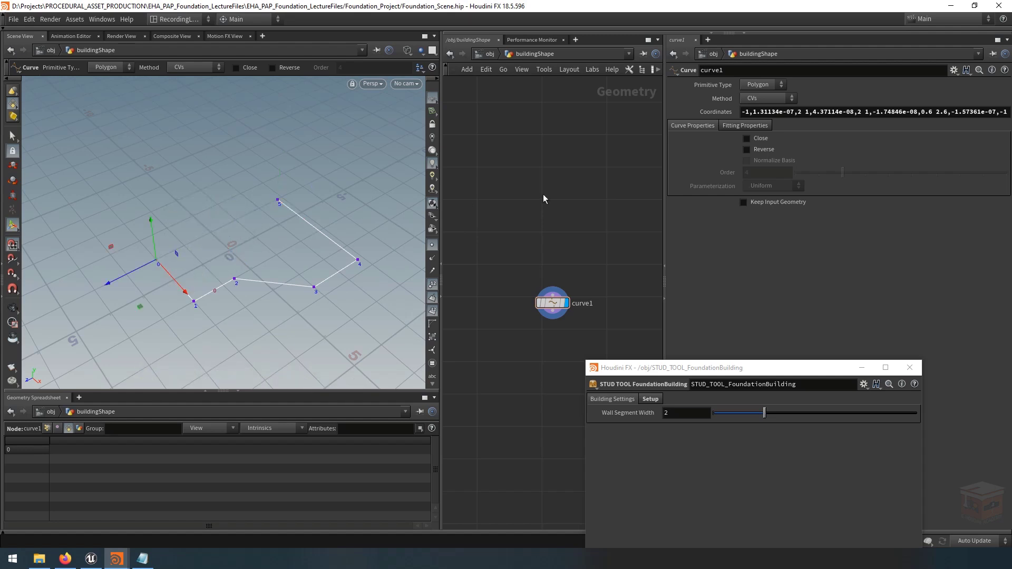
Return to the buildingAsset network inside STUD_TOOL_FoundationBuilding and select the Convert Line node in the Floor Plane group
{"action": "left_click", "coordinate": [490, 54]}
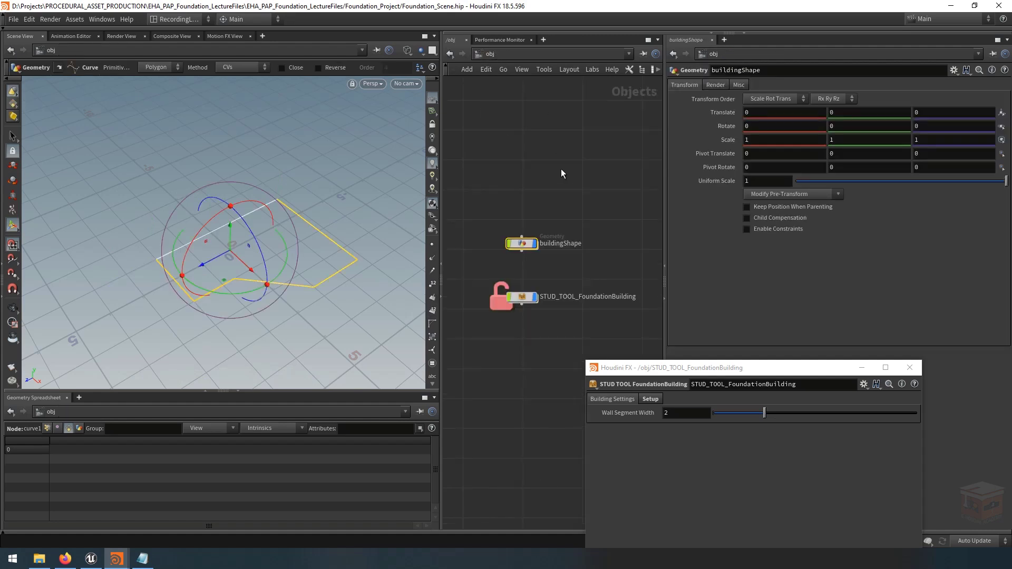
{"action": "double_click", "coordinate": [521, 296]}
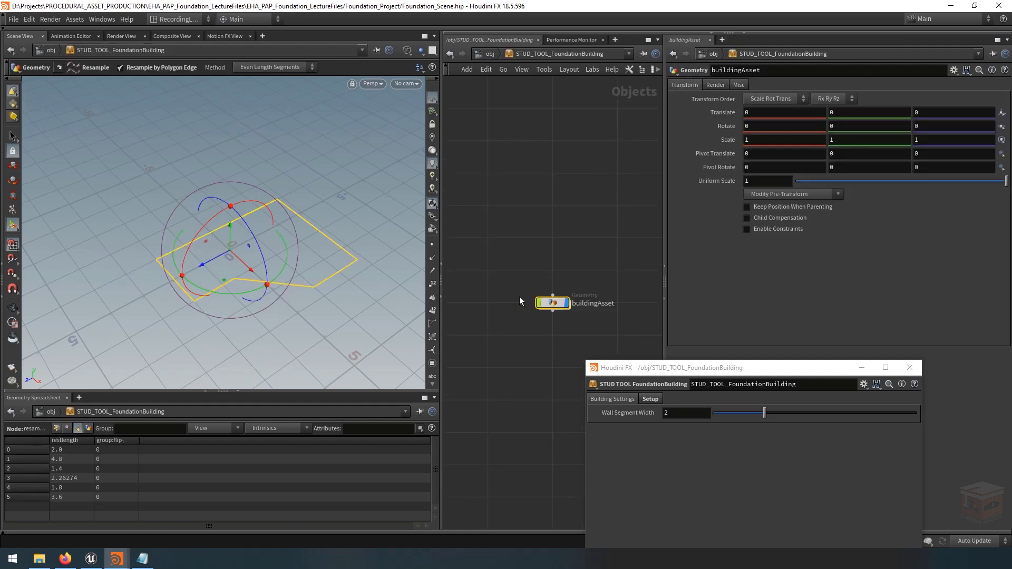
{"action": "double_click", "coordinate": [553, 303]}
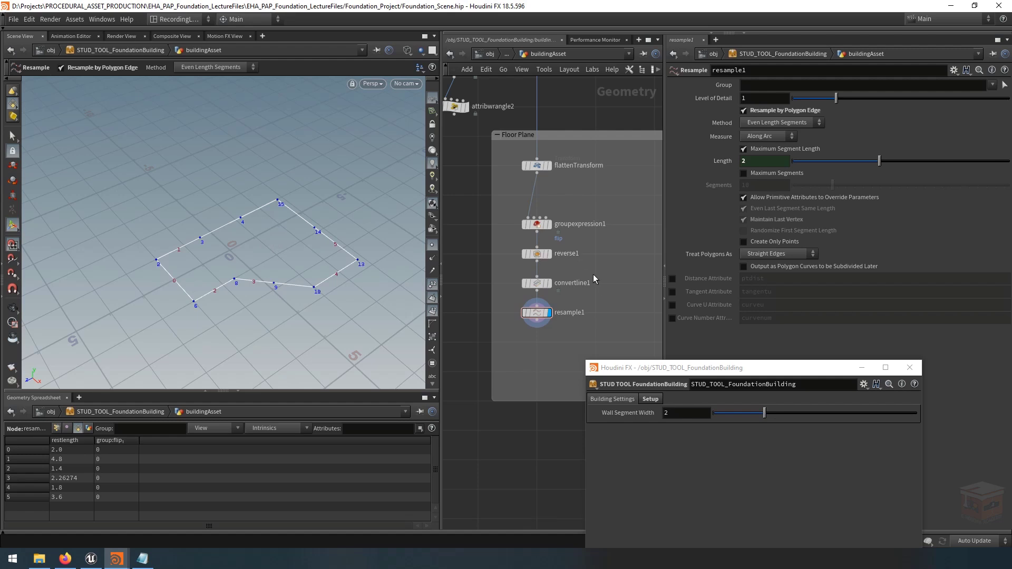
{"action": "scroll", "coordinate": [547, 280], "scroll_direction": "up", "scroll_amount": 2}
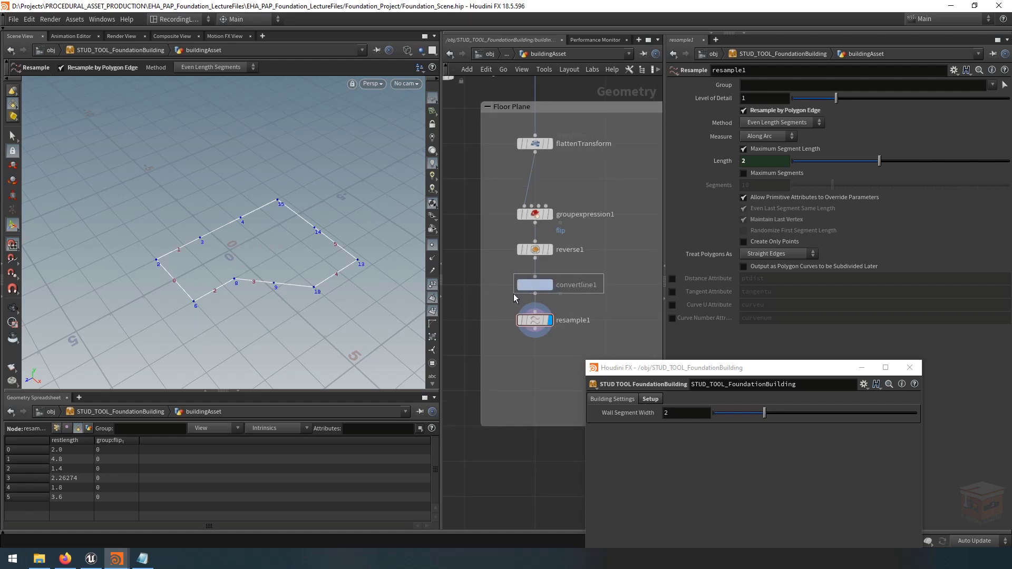
{"action": "left_click", "coordinate": [537, 288]}
{"action": "middle_click_drag", "start_coordinate": [618, 309], "coordinate": [599, 269]}
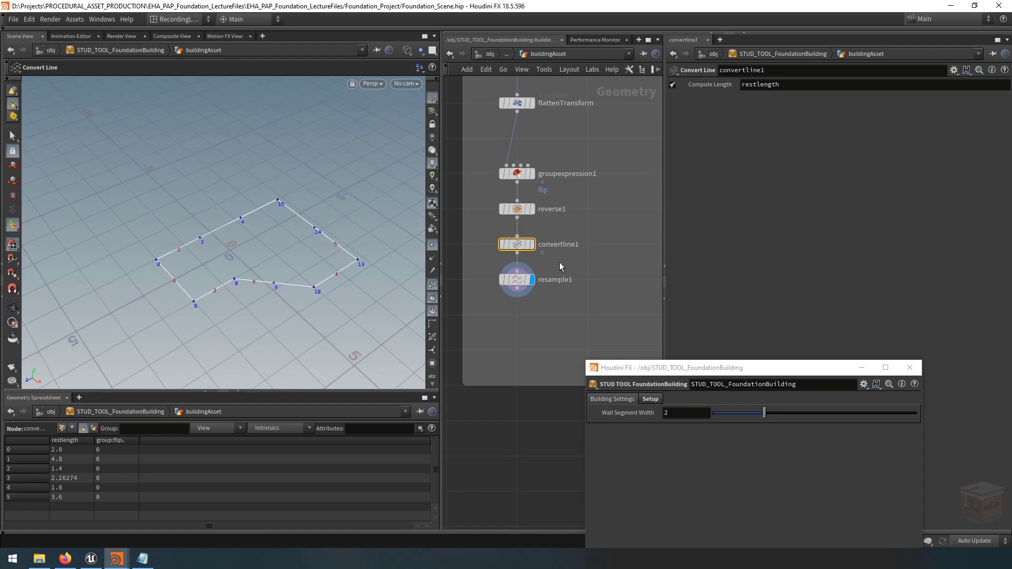
{"action": "middle_click_drag", "start_coordinate": [583, 253], "coordinate": [573, 301]}
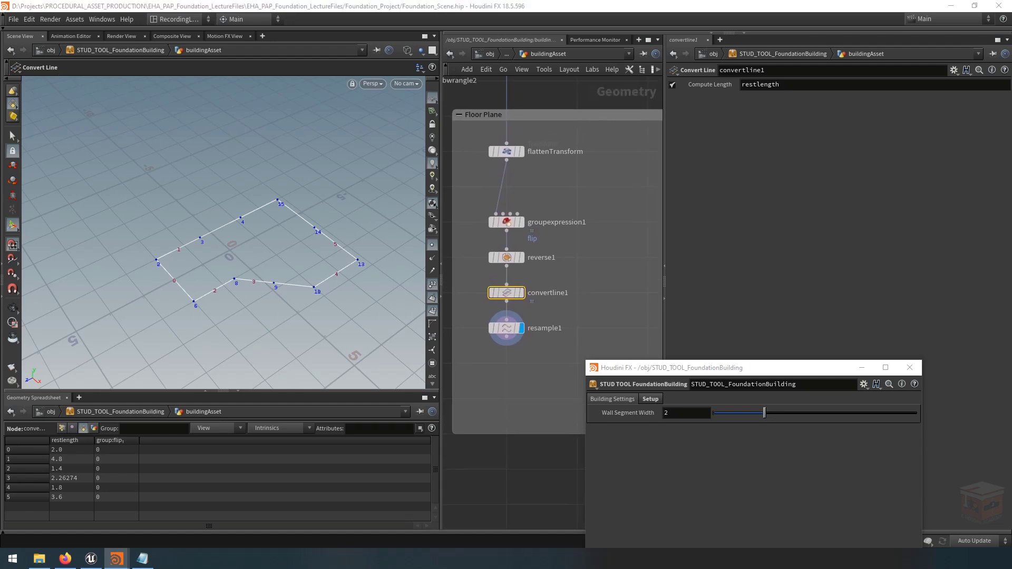
Rename the group expression node in the Floor Plane network as checkIfReversed
{"action": "double_click", "coordinate": [585, 223]}
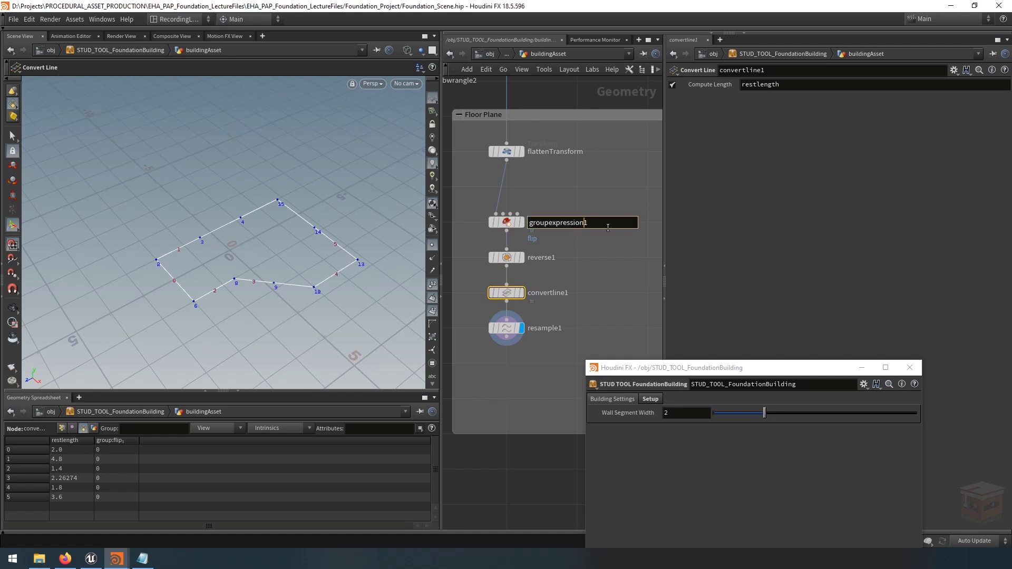
{"action": "left_click_drag", "start_coordinate": [608, 228], "coordinate": [432, 229]}
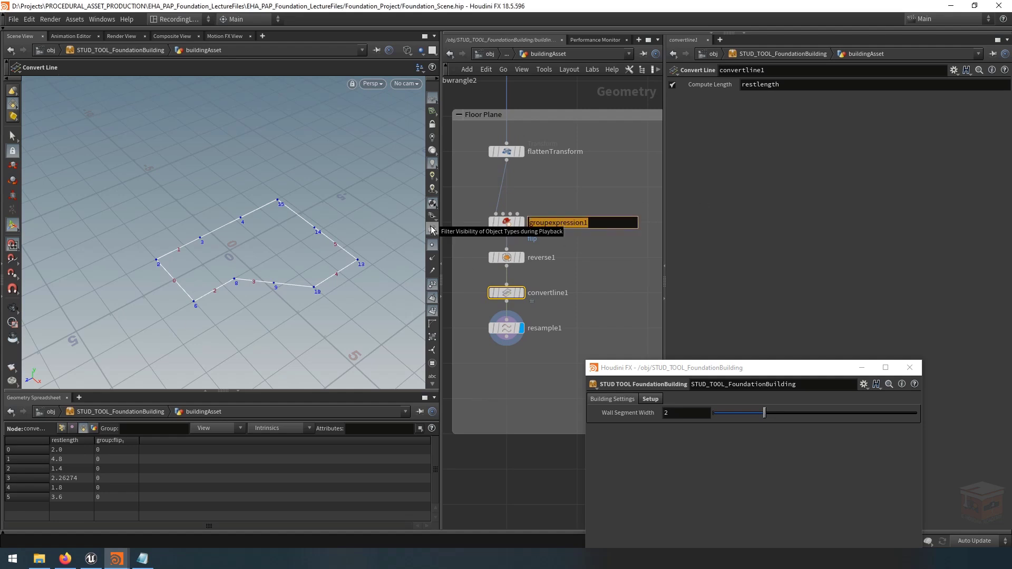
{"action": "type", "text": "checkI"}
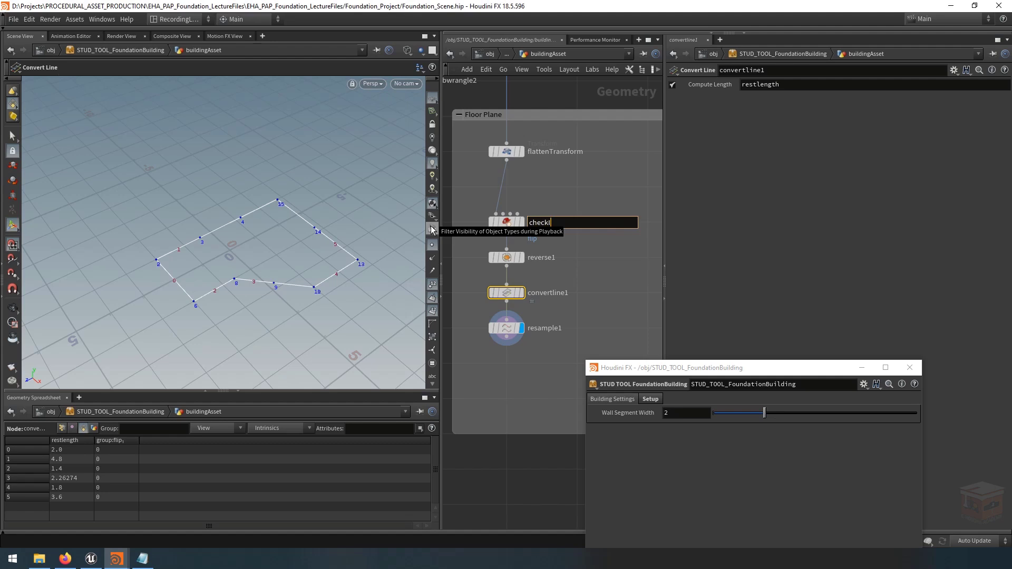
{"action": "type", "text": "fReversed"}
{"action": "key", "text": "Return"}
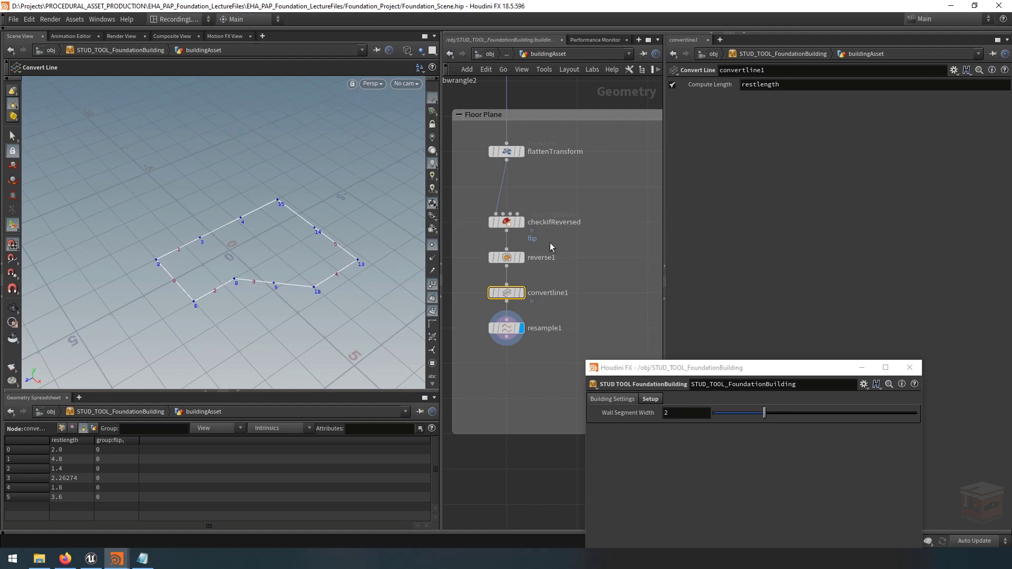
Rename the reverse1 node as reverse_FlipGroup
{"action": "double_click", "coordinate": [543, 258]}
{"action": "key", "text": "BackSpace"}
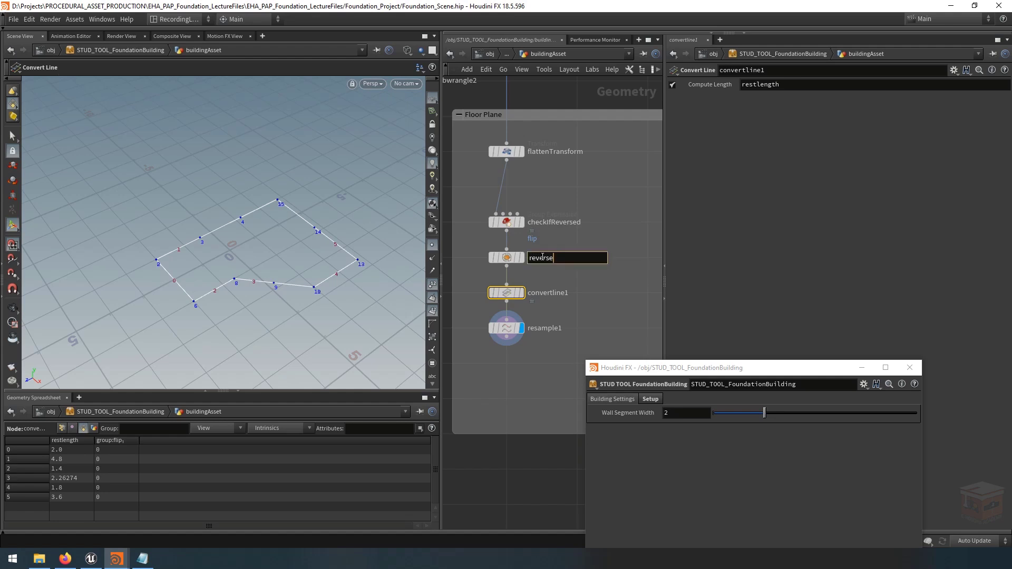
{"action": "type", "text": "_Flip"}
{"action": "type", "text": "Group"}
{"action": "key", "text": "Return"}
Rename the resample1 node as resampleBySegmentWidth
{"action": "middle_click_drag", "start_coordinate": [581, 295], "coordinate": [594, 245]}
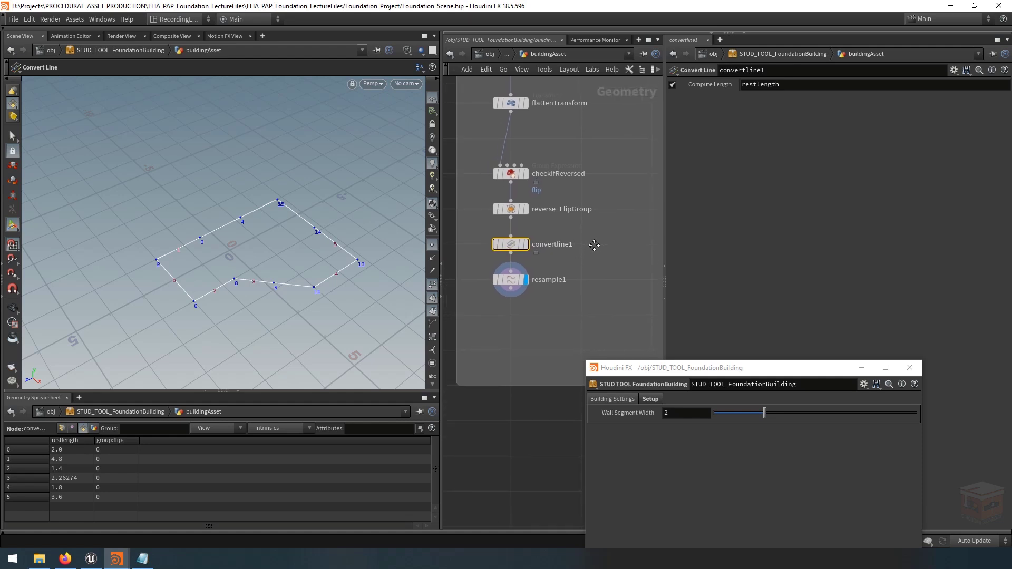
{"action": "double_click", "coordinate": [553, 279]}
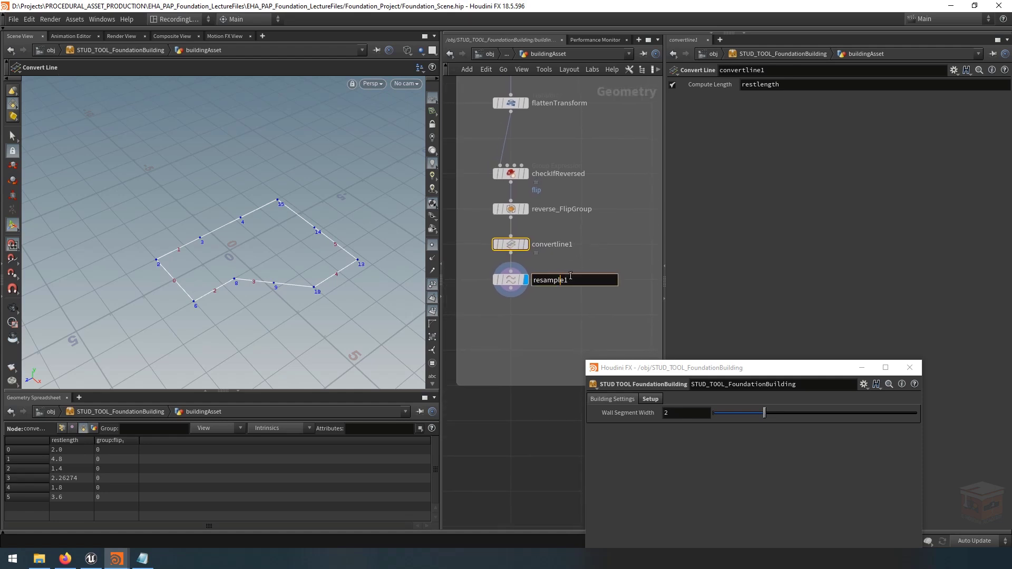
{"action": "type", "text": "resa"}
{"action": "type", "text": "mpleBySeg"}
{"action": "type", "text": "mentWidth"}
{"action": "key", "text": "Return"}
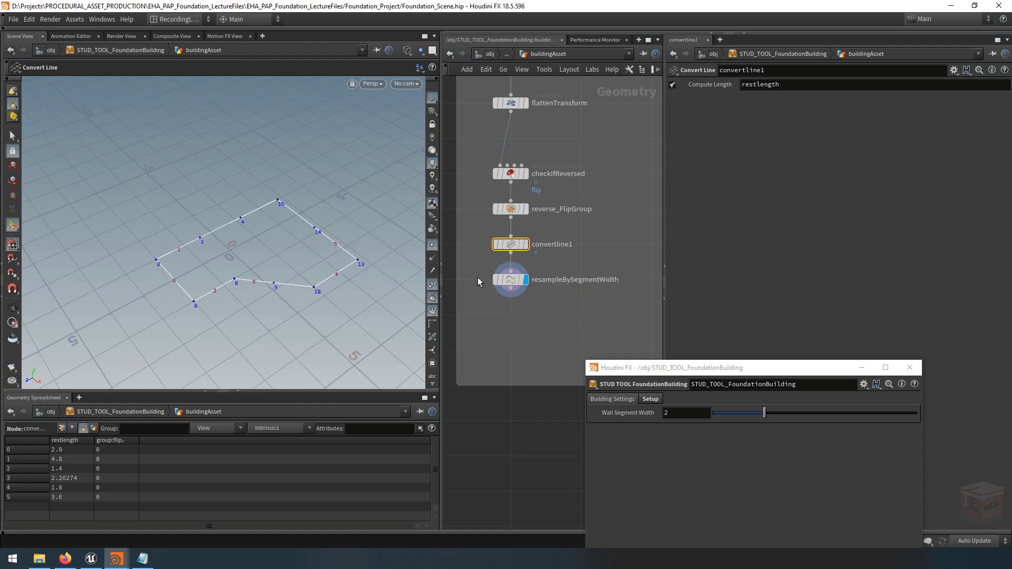
Check the expression driving the Length parameter of resampleBySegmentWidth, and return it to its value display
{"action": "left_click", "coordinate": [507, 280]}
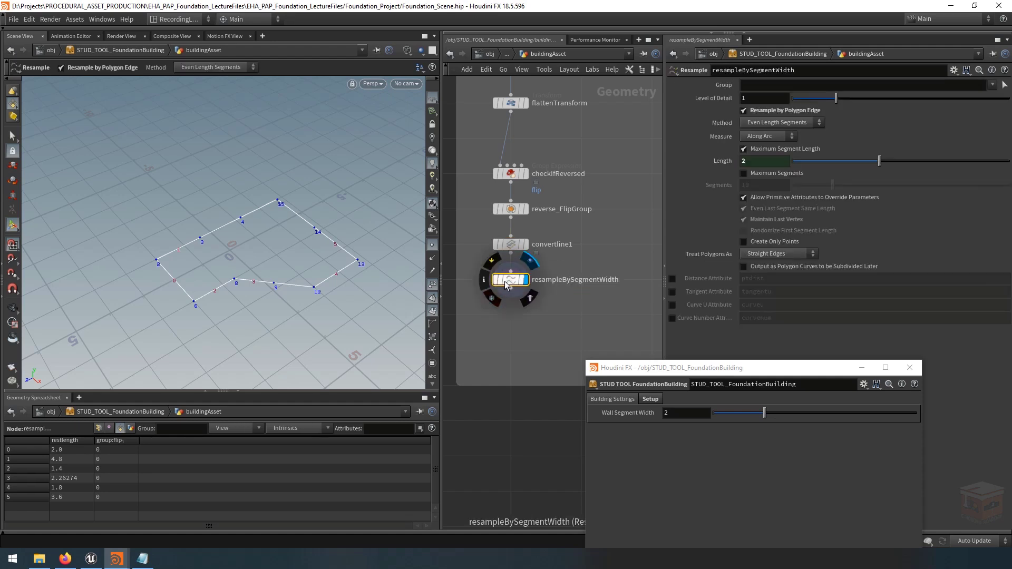
{"action": "left_click", "coordinate": [717, 160]}
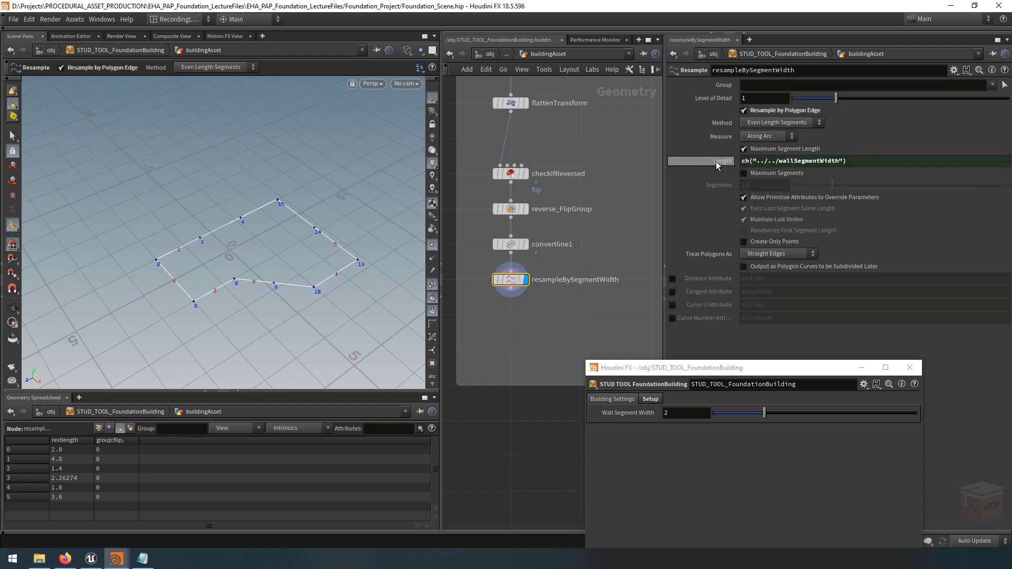
{"action": "left_click", "coordinate": [720, 162]}
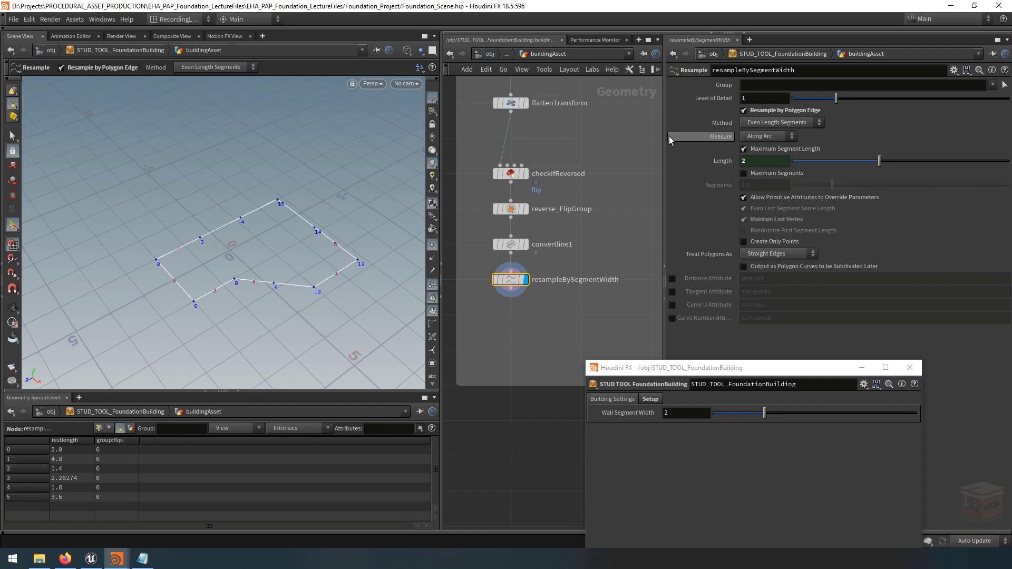
Widen the network view, show the colour palette clear of the floating parameter window, and colour resampleBySegmentWidth orange
{"action": "left_click_drag", "start_coordinate": [664, 138], "coordinate": [793, 151]}
{"action": "left_click", "coordinate": [682, 69]}
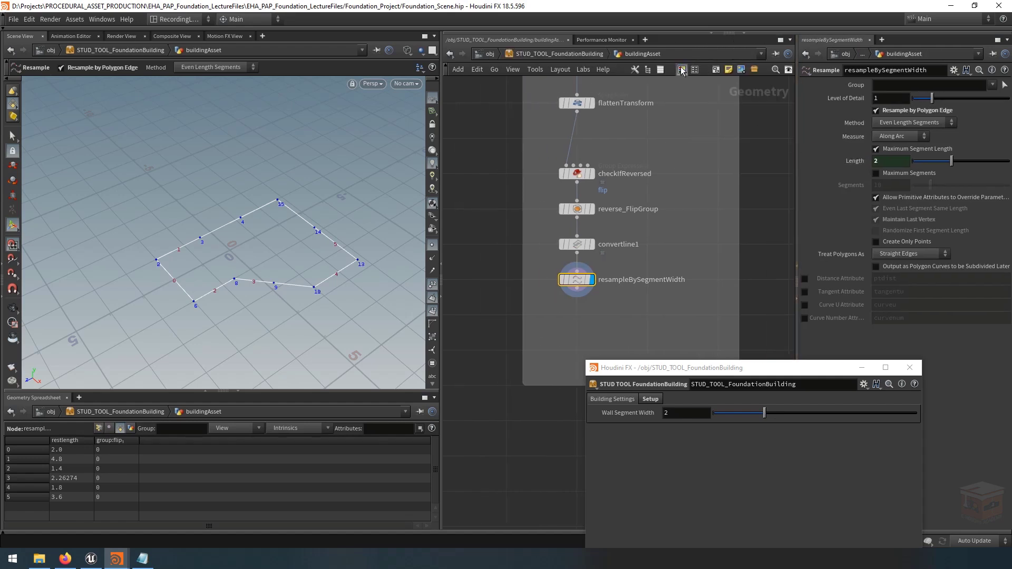
{"action": "left_click_drag", "start_coordinate": [835, 368], "coordinate": [379, 370]}
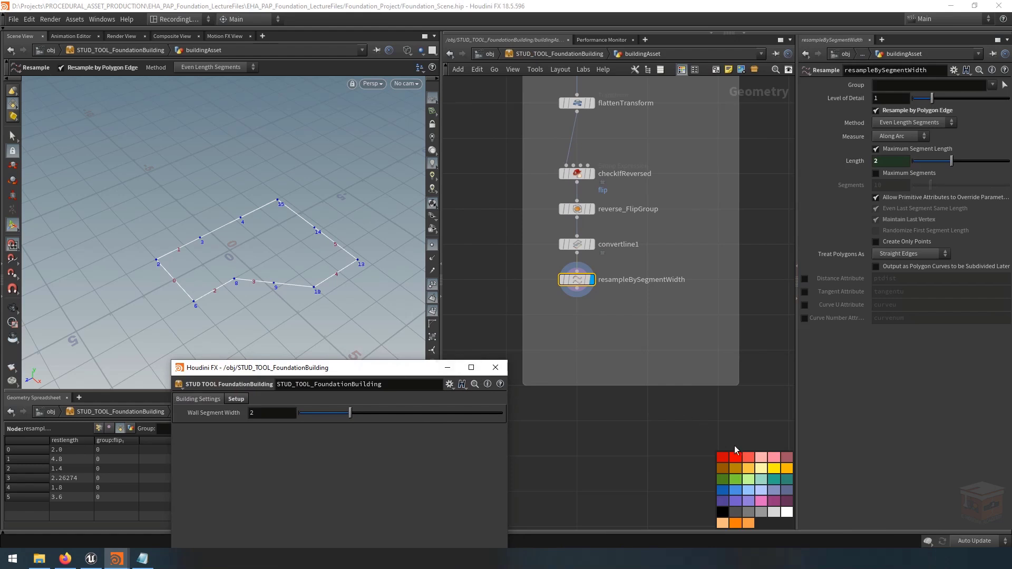
{"action": "left_click", "coordinate": [749, 469]}
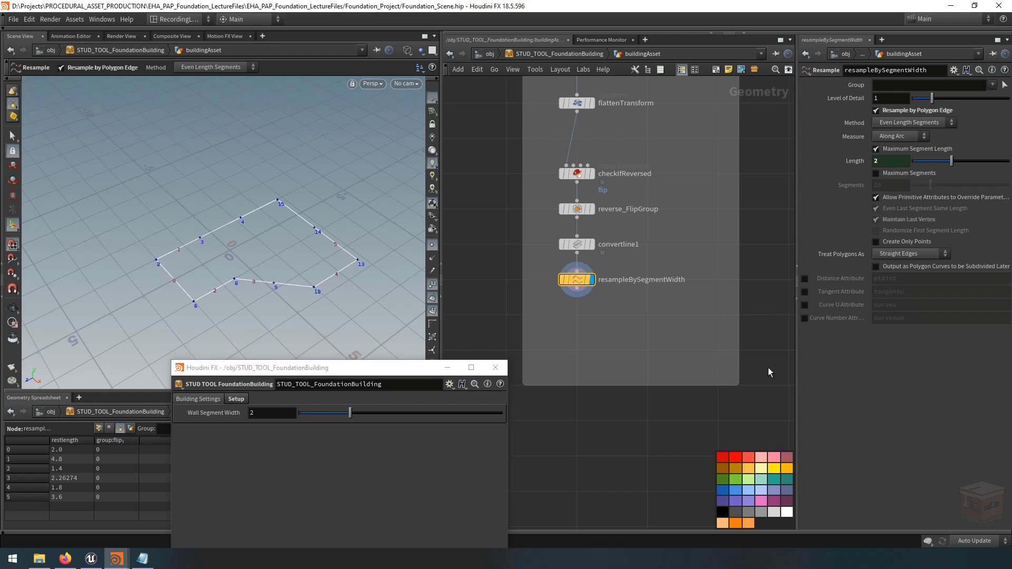
Narrow the network view, hide the colour palette, and move the floating parameter window off the geometry spreadsheet
{"action": "left_click_drag", "start_coordinate": [795, 360], "coordinate": [705, 274]}
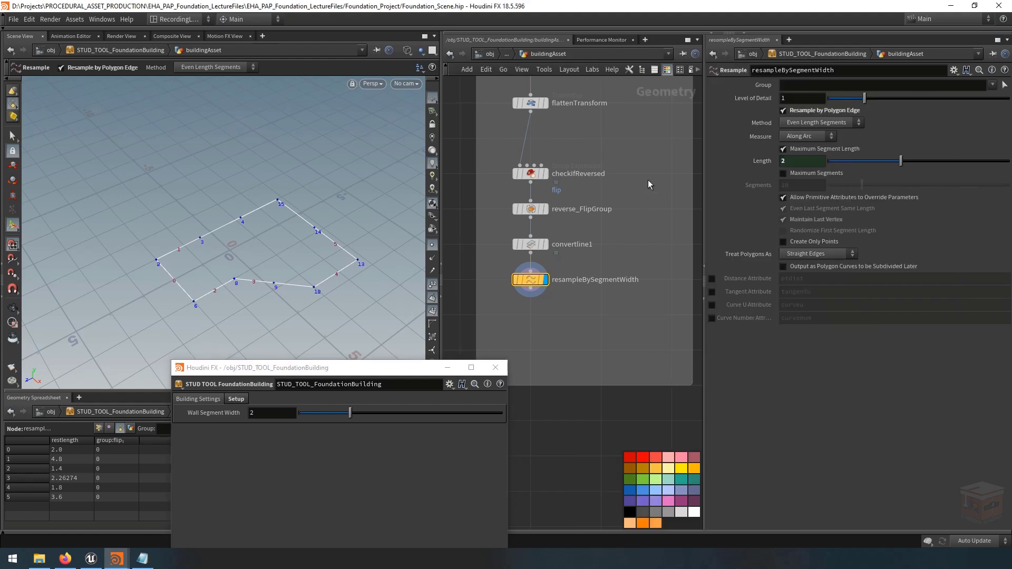
{"action": "left_click", "coordinate": [667, 72]}
{"action": "left_click", "coordinate": [405, 370]}
{"action": "left_click_drag", "start_coordinate": [405, 371], "coordinate": [872, 373]}
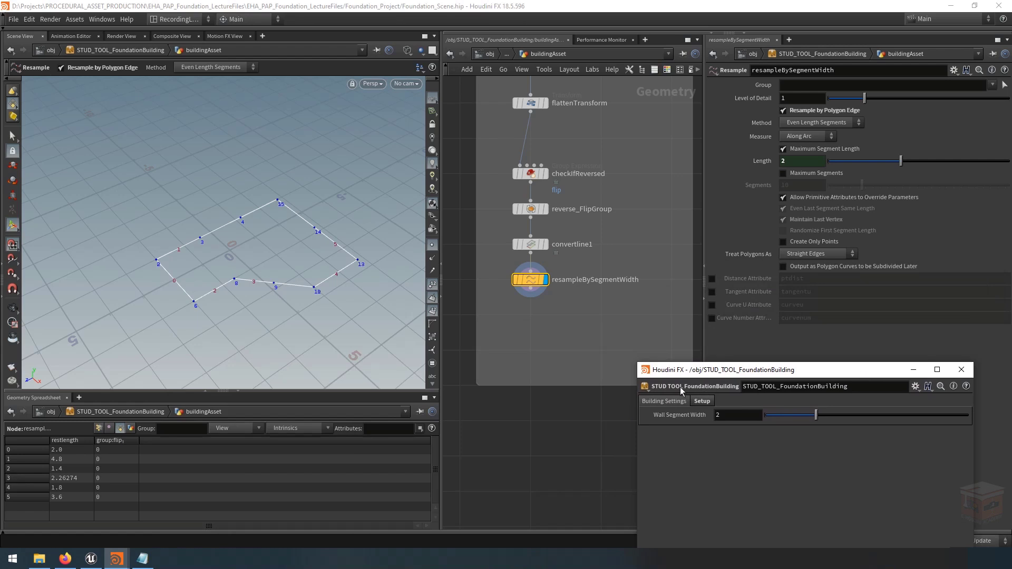
{"action": "left_click", "coordinate": [575, 335]}
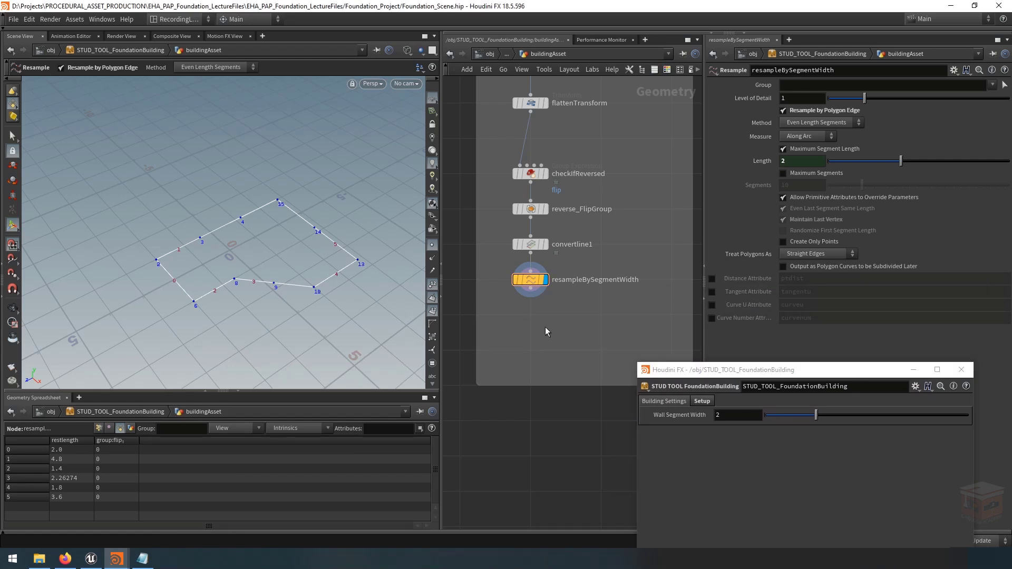
Duplicate convertline1, wire the copy directly below resampleBySegmentWidth, and display its output
{"action": "left_click_drag", "start_coordinate": [583, 263], "coordinate": [505, 234]}
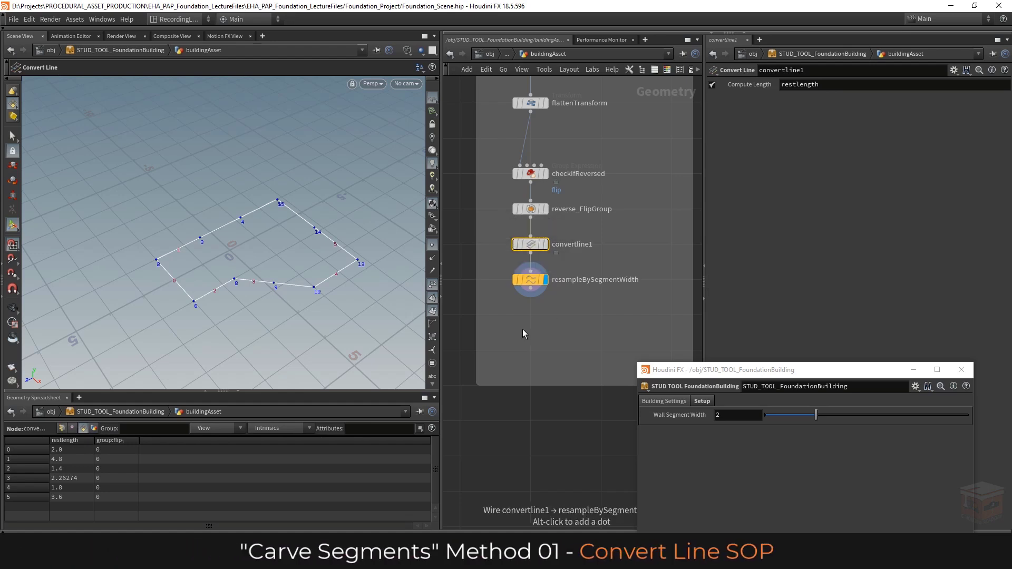
{"action": "key", "text": "ctrl+v"}
{"action": "left_click", "coordinate": [531, 288]}
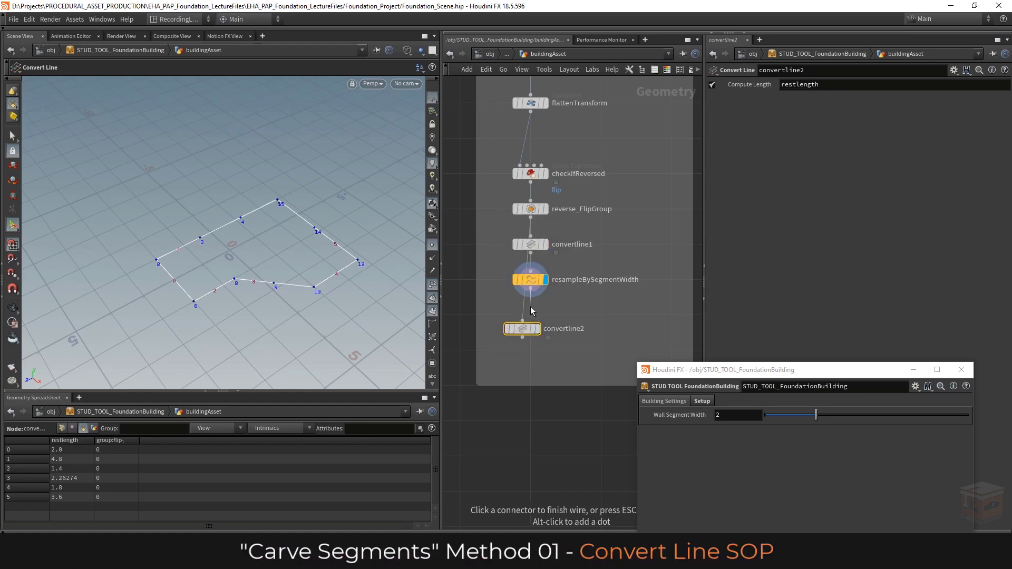
{"action": "left_click", "coordinate": [523, 321]}
{"action": "left_click", "coordinate": [538, 328]}
{"action": "left_click_drag", "start_coordinate": [528, 331], "coordinate": [536, 322]}
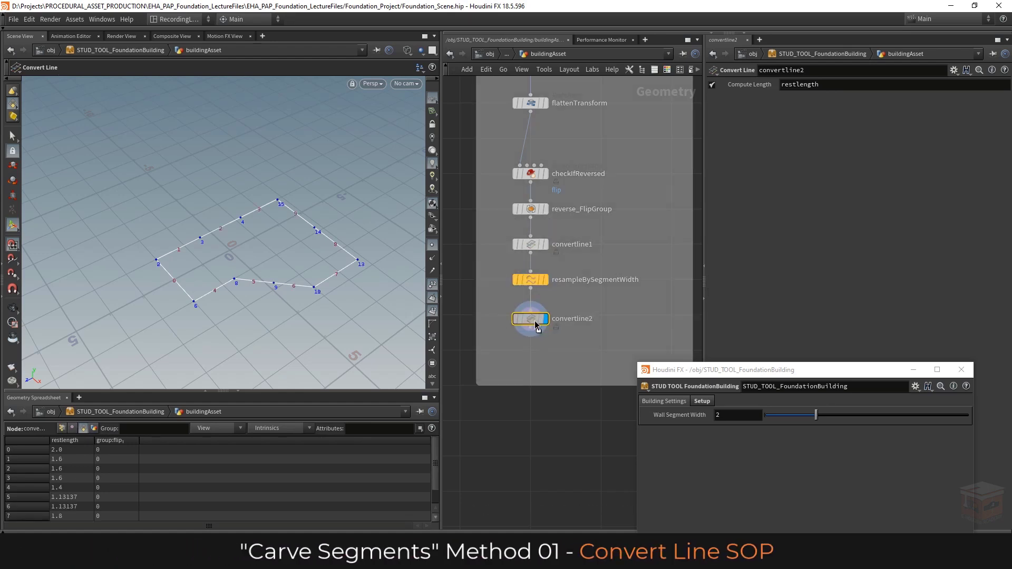
{"action": "mouse_move", "coordinate": [551, 324]}
{"action": "scroll", "coordinate": [566, 321], "scroll_direction": "up", "scroll_amount": 1}
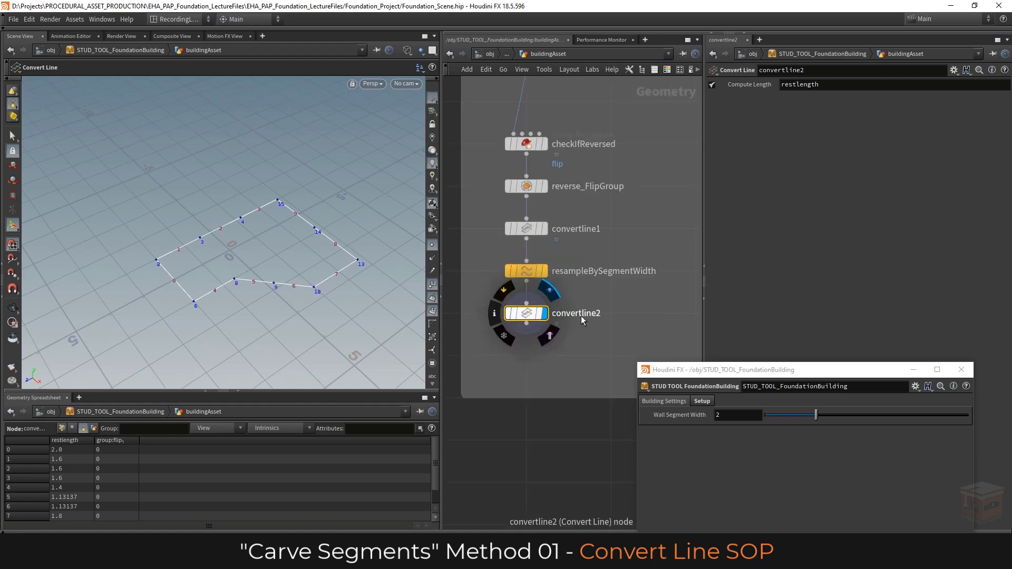
Set the Compute Length attribute name on convertline2 to width
{"action": "double_click", "coordinate": [581, 315]}
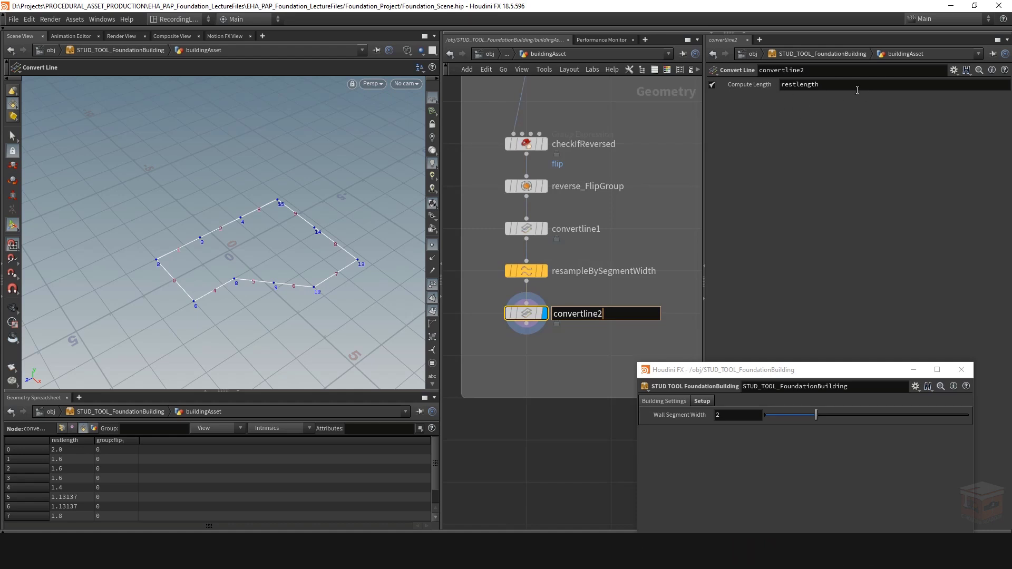
{"action": "double_click", "coordinate": [800, 85]}
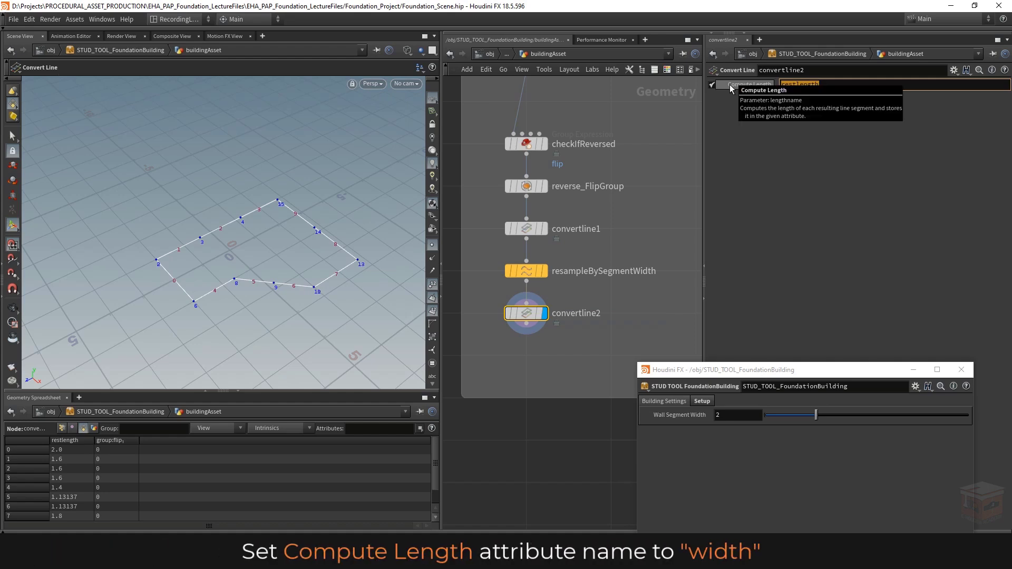
{"action": "type", "text": "width"}
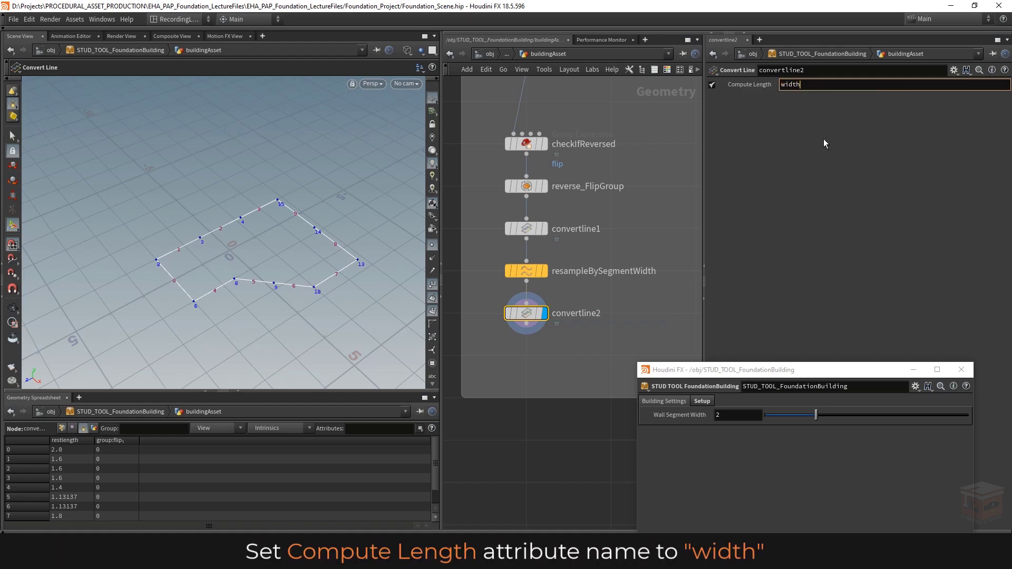
{"action": "key", "text": "Return"}
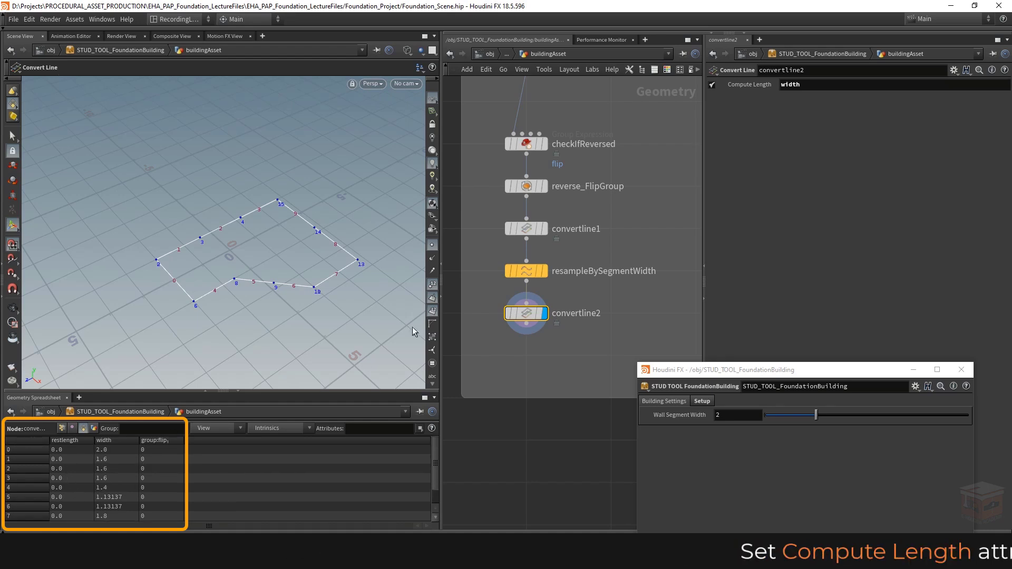
Compare the primitive attributes of convertline1, resampleBySegmentWidth and convertline2 in the geometry spreadsheet, ending with convertline2 displayed
{"action": "left_click", "coordinate": [545, 232]}
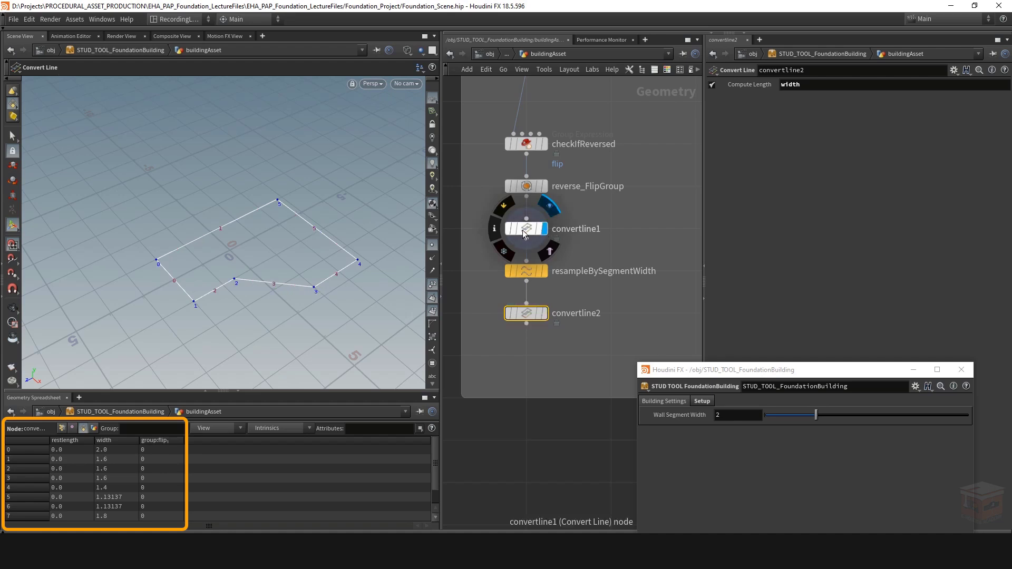
{"action": "left_click", "coordinate": [527, 271]}
{"action": "left_click", "coordinate": [544, 314]}
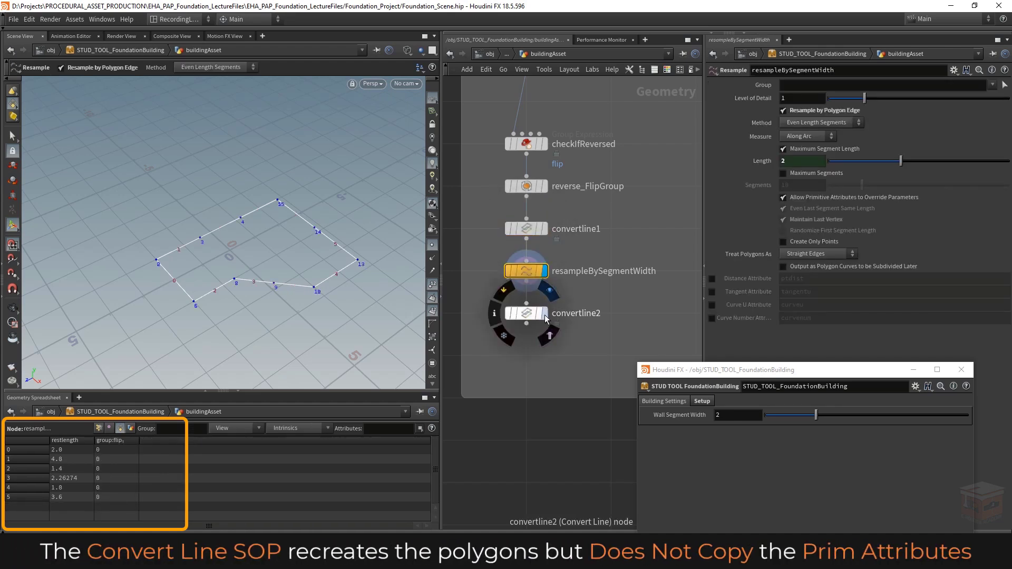
{"action": "left_click", "coordinate": [531, 314]}
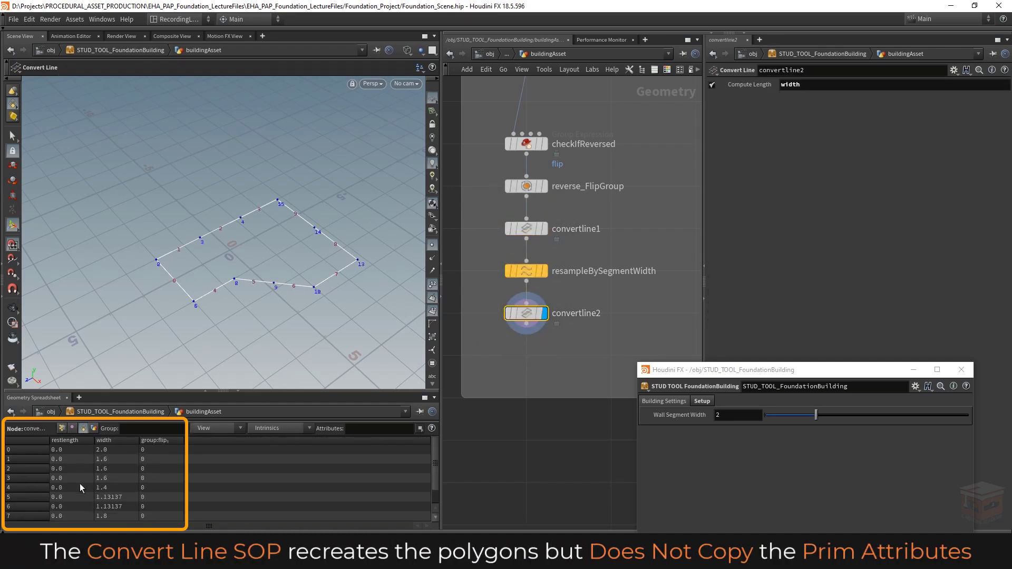
{"action": "scroll", "coordinate": [80, 483], "scroll_direction": "down", "scroll_amount": 1}
{"action": "scroll", "coordinate": [78, 478], "scroll_direction": "up", "scroll_amount": 1}
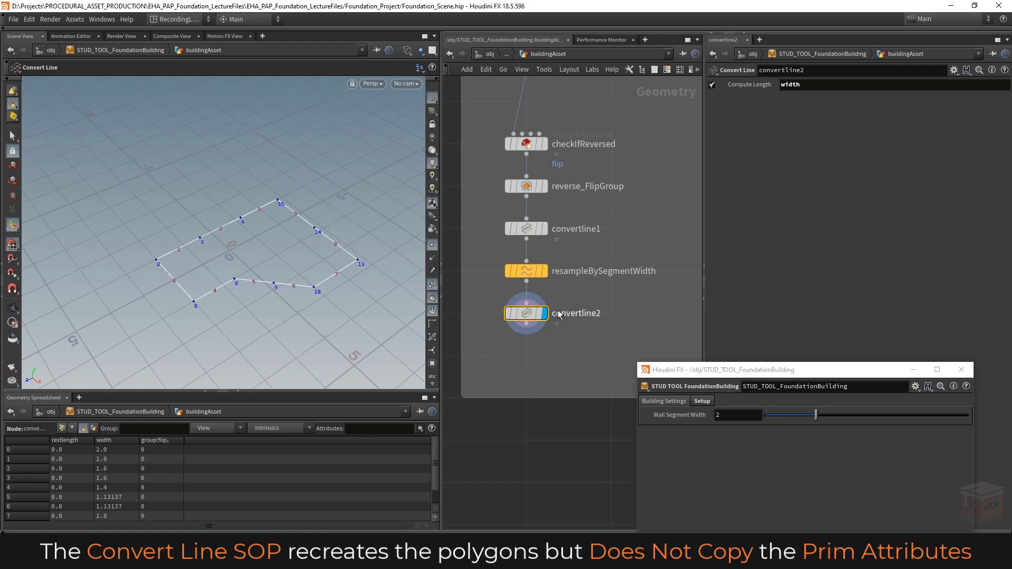
Add a Carve node beside convertline2, wire it from resampleBySegmentWidth, and display its output
{"action": "mouse_move", "coordinate": [521, 313]}
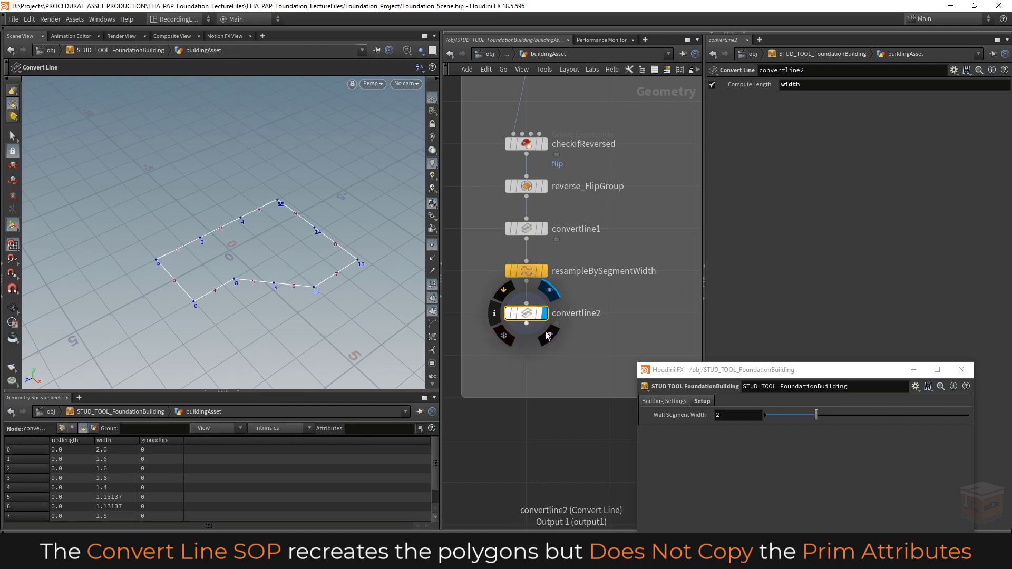
{"action": "middle_click_drag", "start_coordinate": [530, 369], "coordinate": [583, 366]}
{"action": "scroll", "coordinate": [625, 365], "scroll_direction": "down", "scroll_amount": 3}
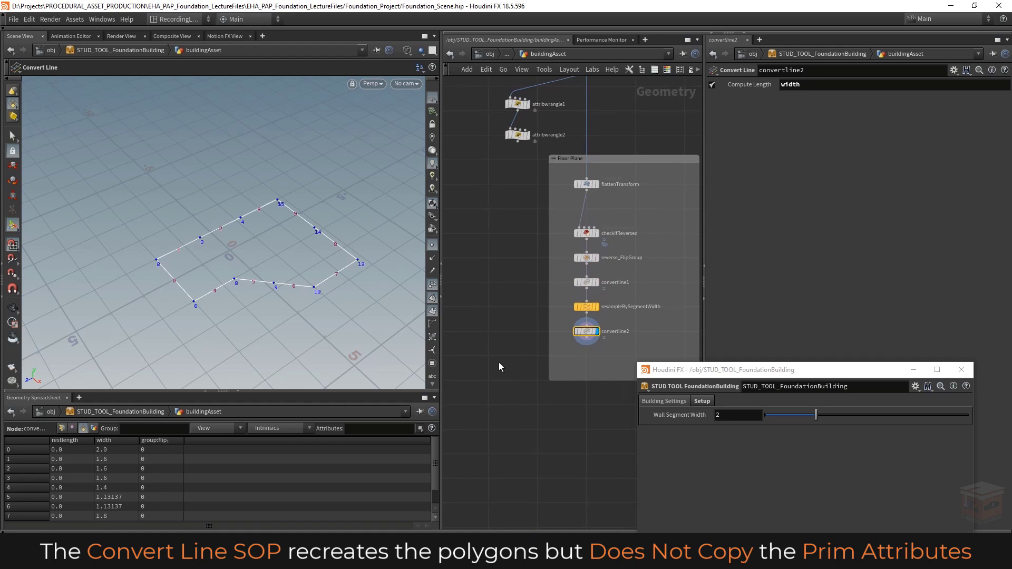
{"action": "scroll", "coordinate": [514, 365], "scroll_direction": "up", "scroll_amount": 2}
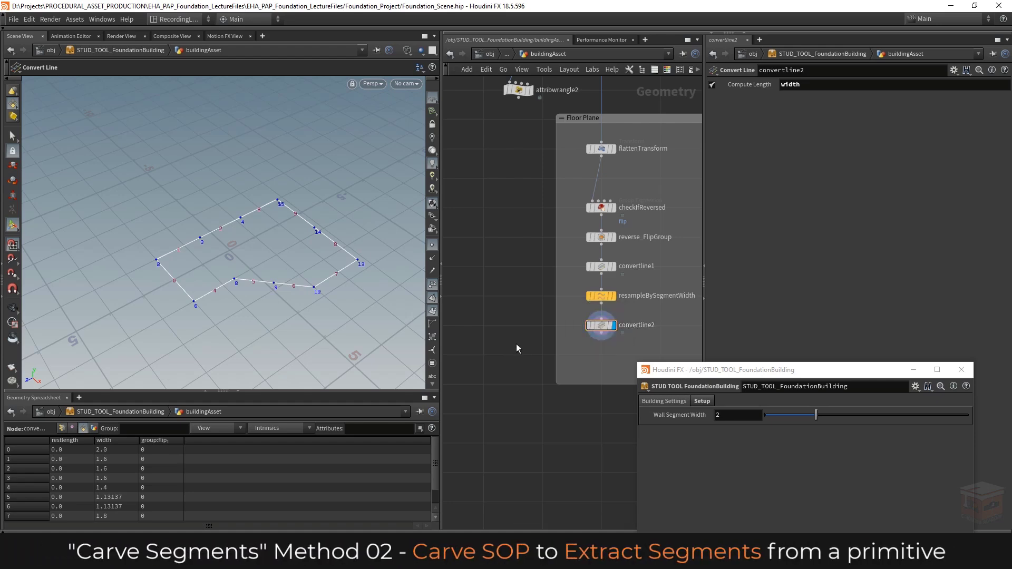
{"action": "key", "text": "Tab"}
{"action": "type", "text": "carve"}
{"action": "key", "text": "Return"}
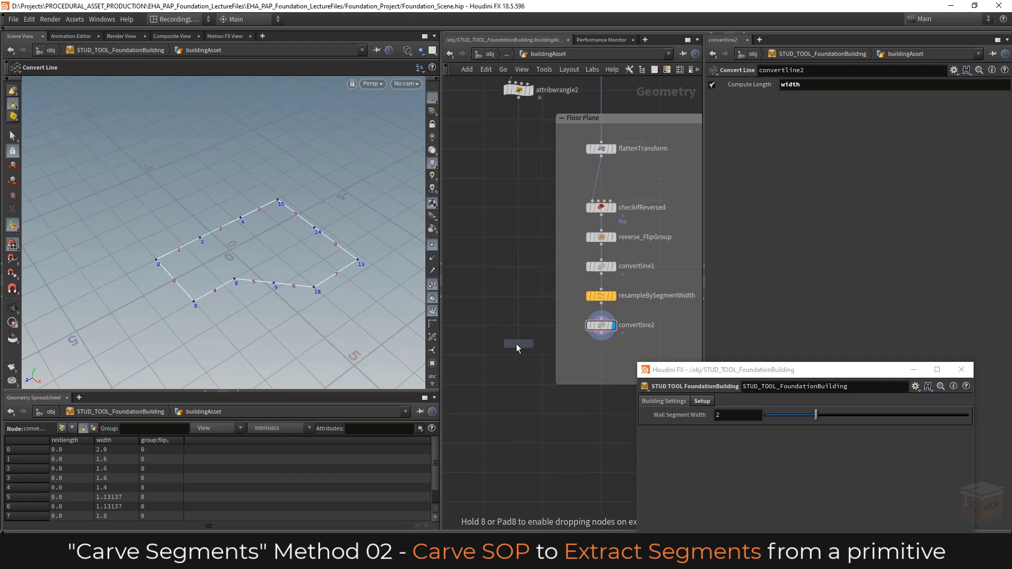
{"action": "left_click", "coordinate": [517, 344]}
{"action": "left_click", "coordinate": [519, 337]}
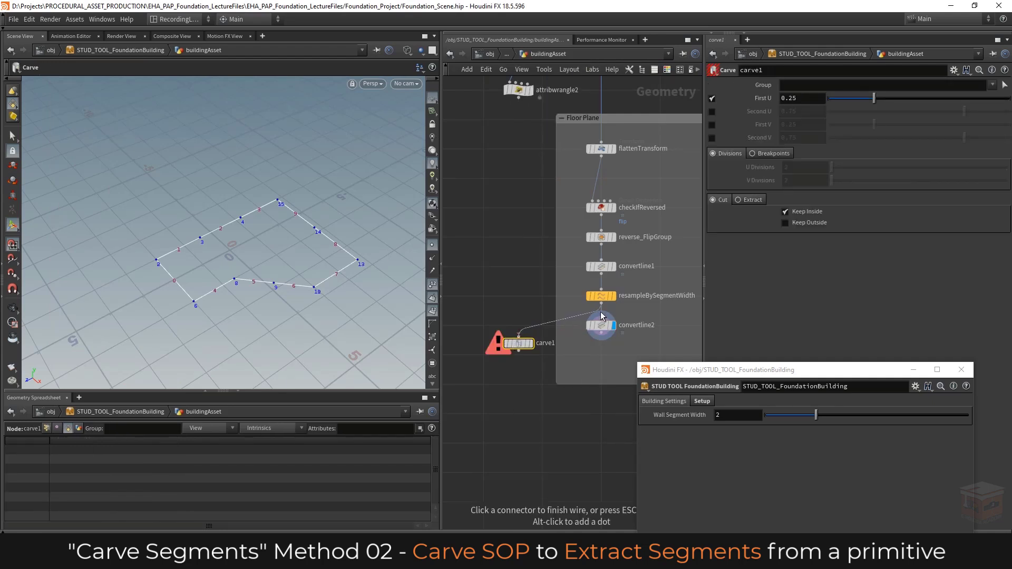
{"action": "left_click", "coordinate": [601, 303]}
{"action": "left_click", "coordinate": [530, 344]}
{"action": "left_click_drag", "start_coordinate": [523, 348], "coordinate": [518, 331]}
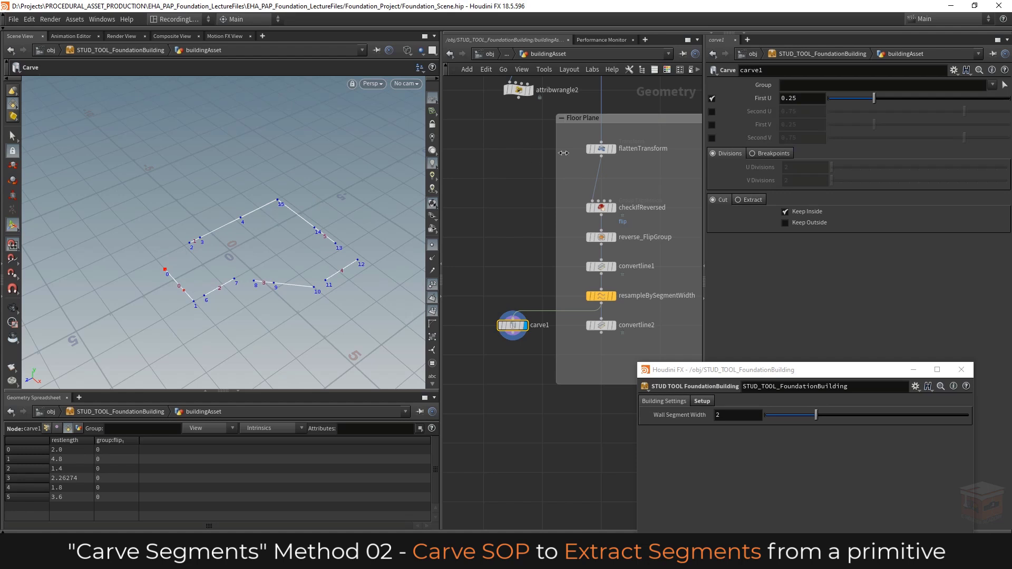
Enable Second U on carve1, set First U to 0 and Second U to 1, and cut at all internal U breakpoints
{"action": "left_click", "coordinate": [713, 111]}
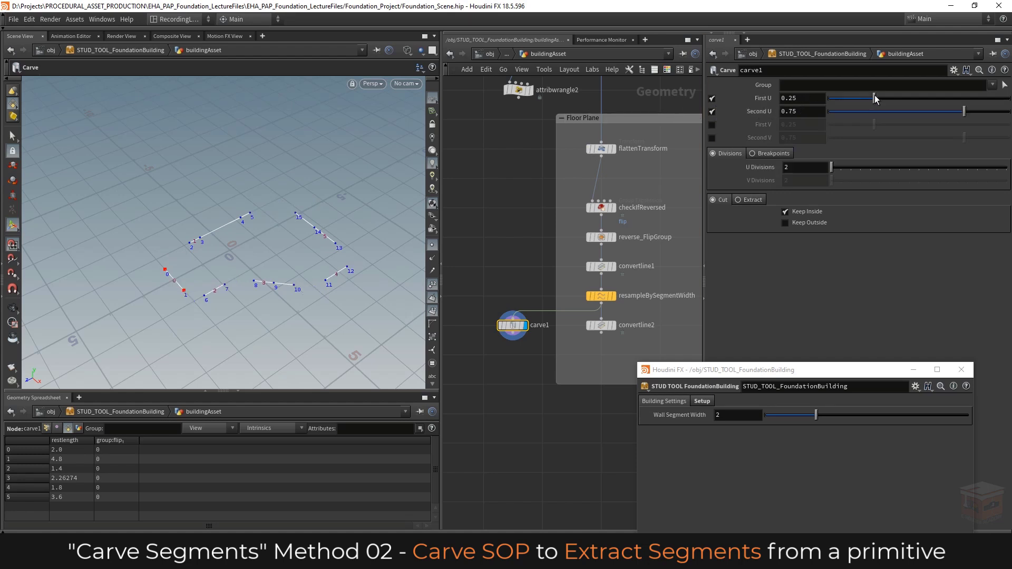
{"action": "left_click_drag", "start_coordinate": [875, 98], "coordinate": [829, 103]}
{"action": "left_click_drag", "start_coordinate": [963, 110], "coordinate": [1009, 114]}
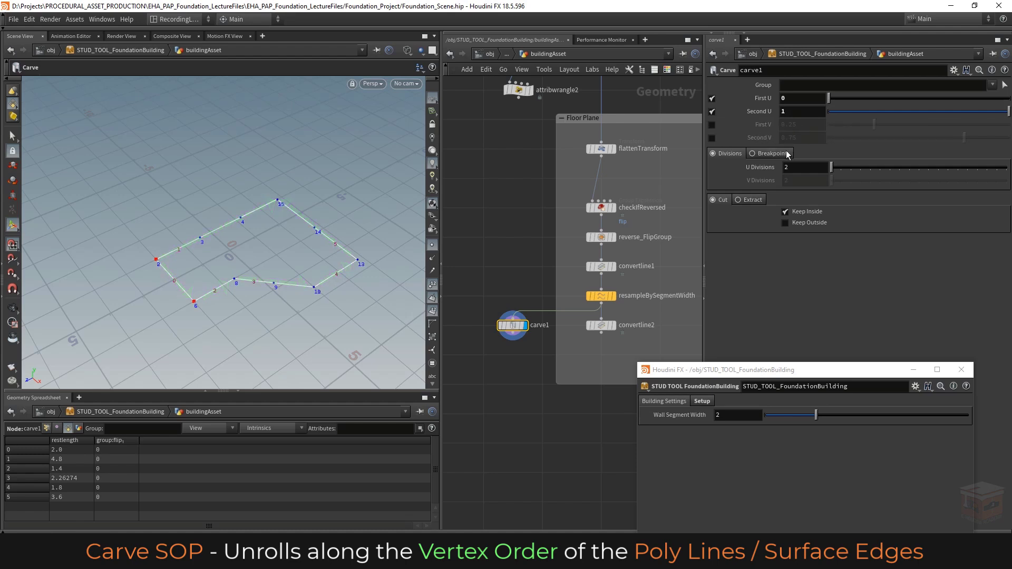
{"action": "left_click_drag", "start_coordinate": [836, 99], "coordinate": [824, 100]}
{"action": "left_click", "coordinate": [775, 154]}
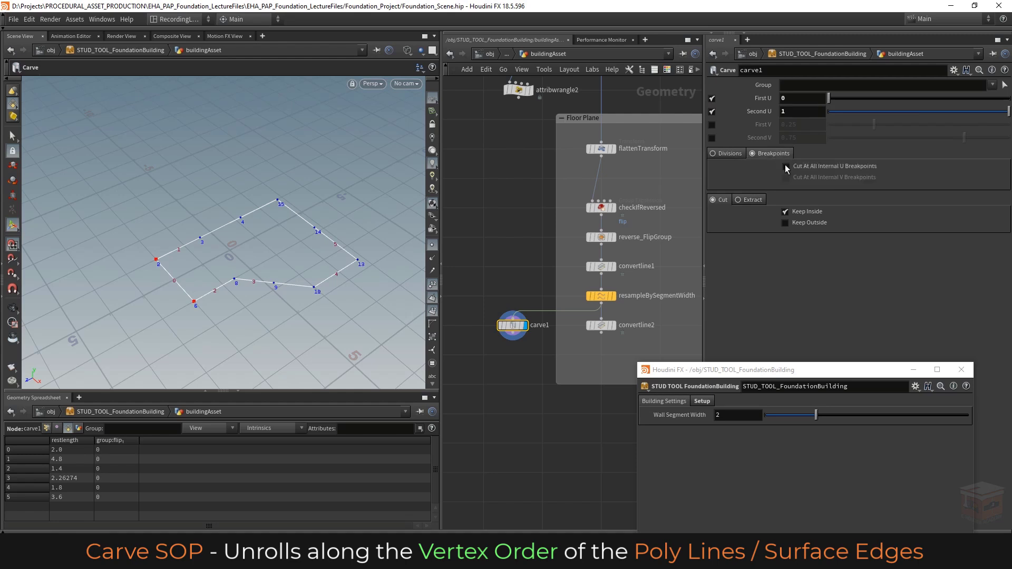
{"action": "left_click", "coordinate": [840, 165]}
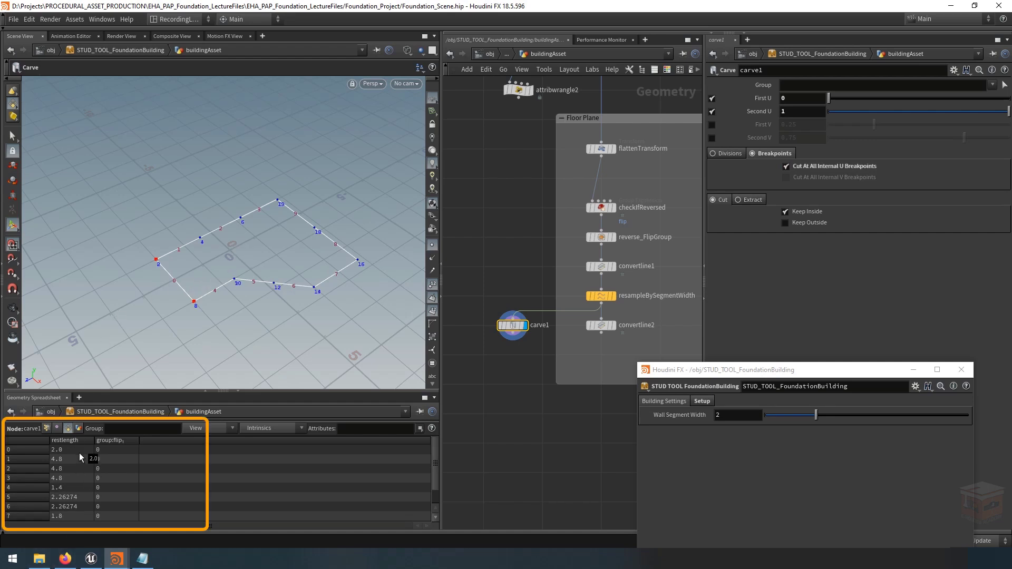
Compare the primitive attributes of convertline2 and carve1 in the geometry spreadsheet, ending with carve1 displayed
{"action": "mouse_move", "coordinate": [609, 327]}
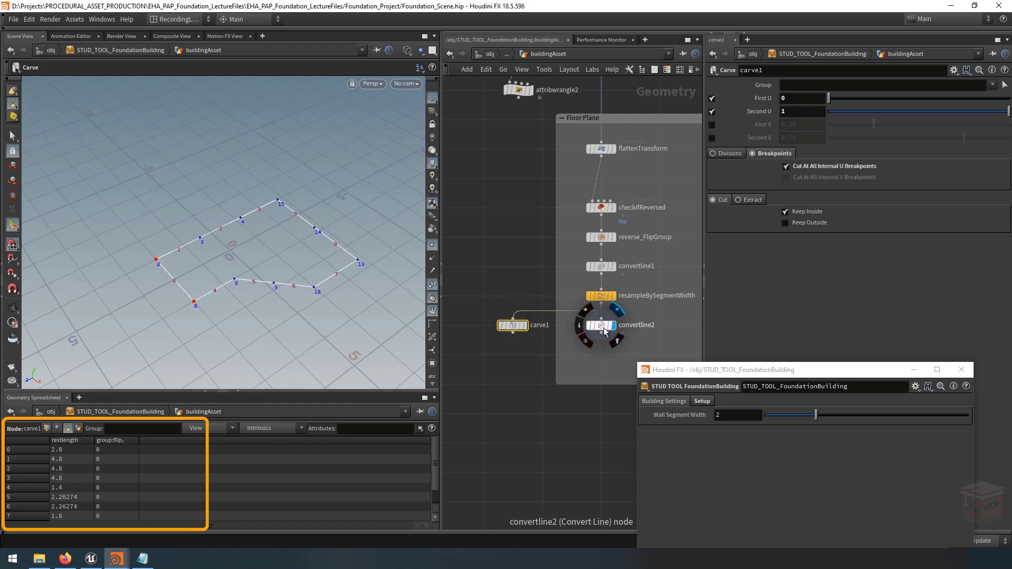
{"action": "left_click", "coordinate": [614, 327]}
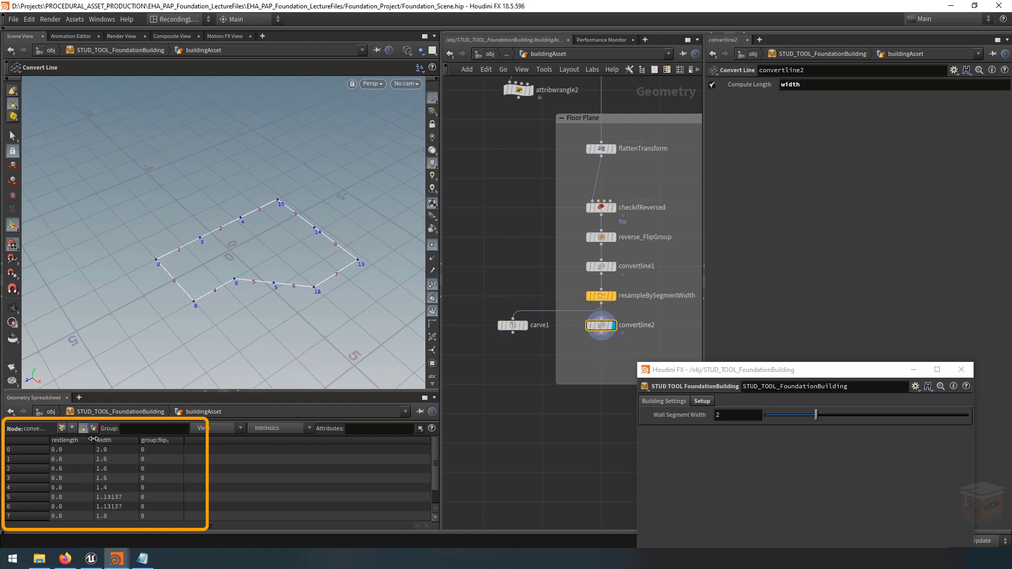
{"action": "left_click_drag", "start_coordinate": [92, 439], "coordinate": [119, 439]}
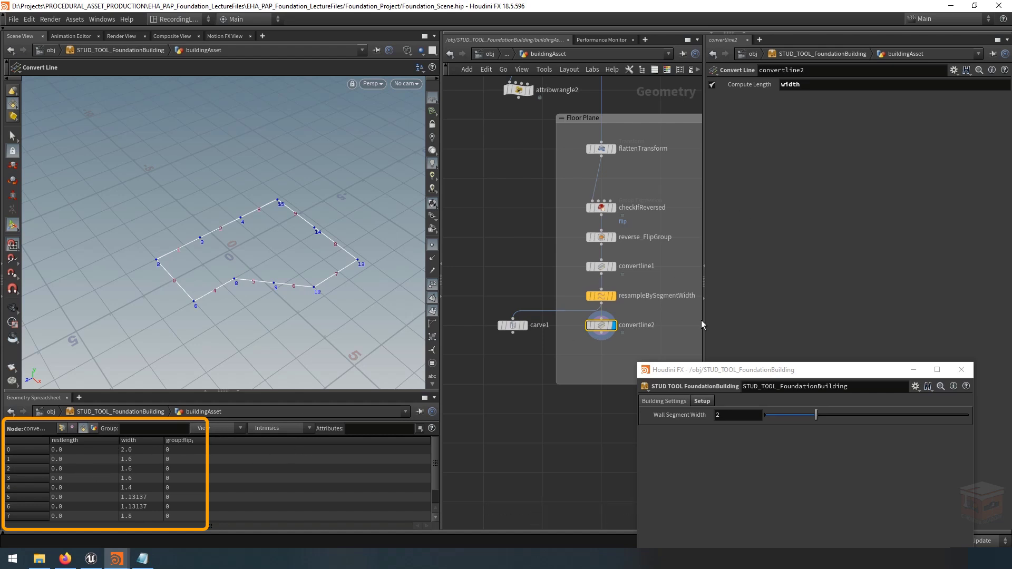
{"action": "left_click", "coordinate": [524, 325]}
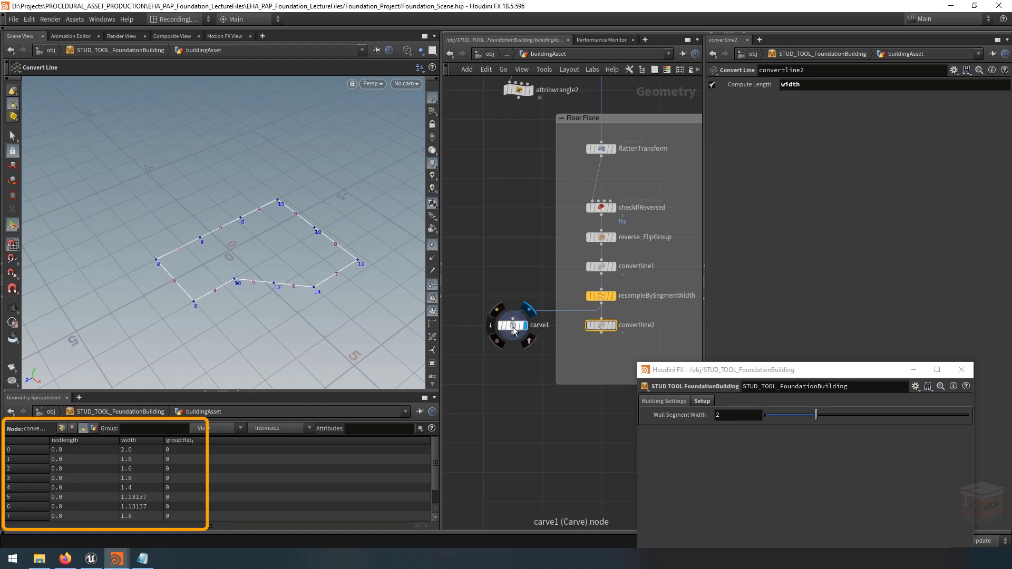
{"action": "left_click", "coordinate": [514, 331]}
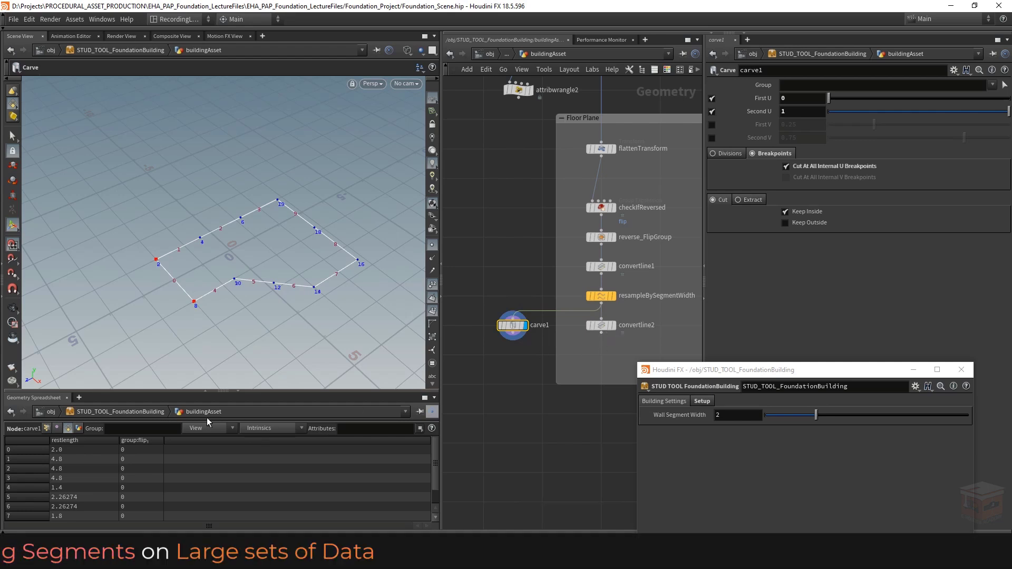
Duplicate carve1 and wire the copy directly below it, aligning the two Carve nodes in a row
{"action": "left_click_drag", "start_coordinate": [502, 338], "coordinate": [535, 378]}
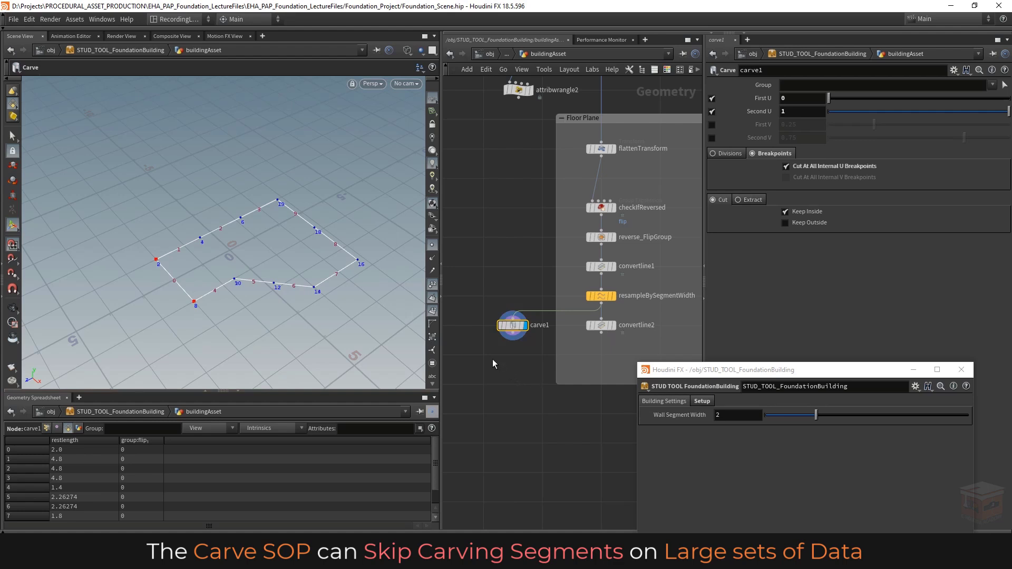
{"action": "key", "text": "ctrl+v"}
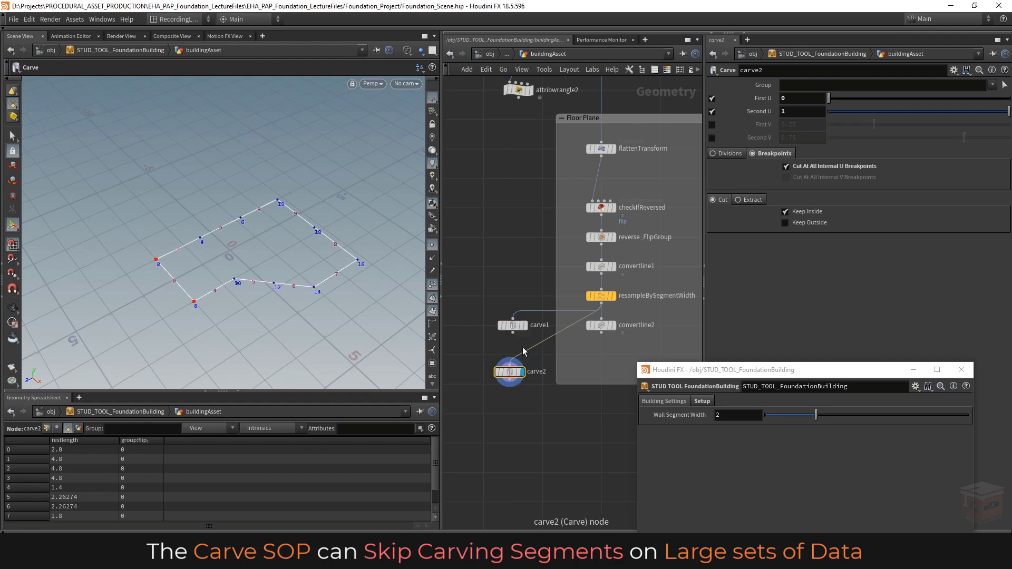
{"action": "left_click", "coordinate": [524, 353]}
{"action": "left_click_drag", "start_coordinate": [518, 341], "coordinate": [516, 338]}
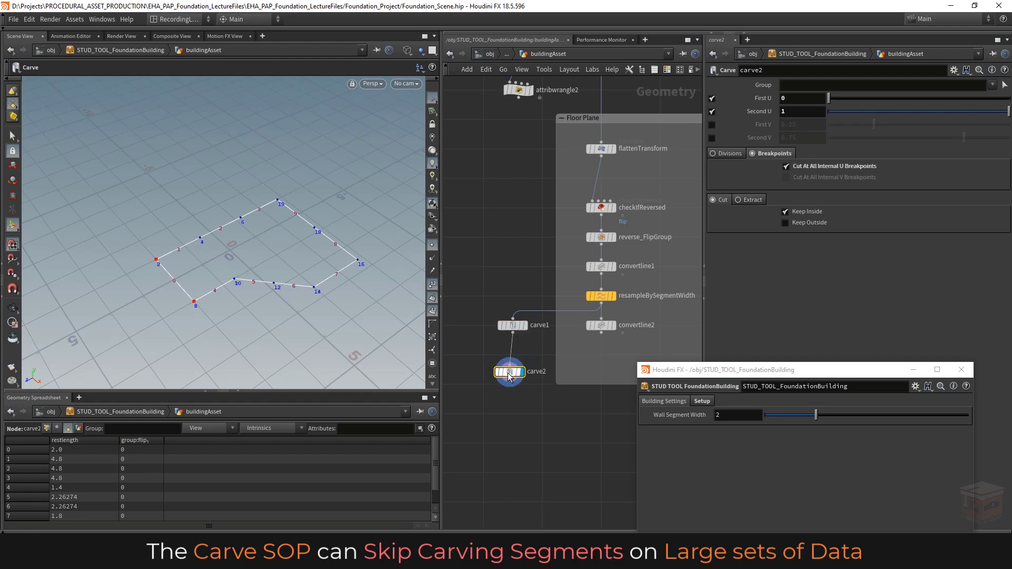
{"action": "left_click", "coordinate": [511, 377]}
{"action": "key", "text": "Escape"}
{"action": "left_click_drag", "start_coordinate": [512, 378], "coordinate": [515, 361]}
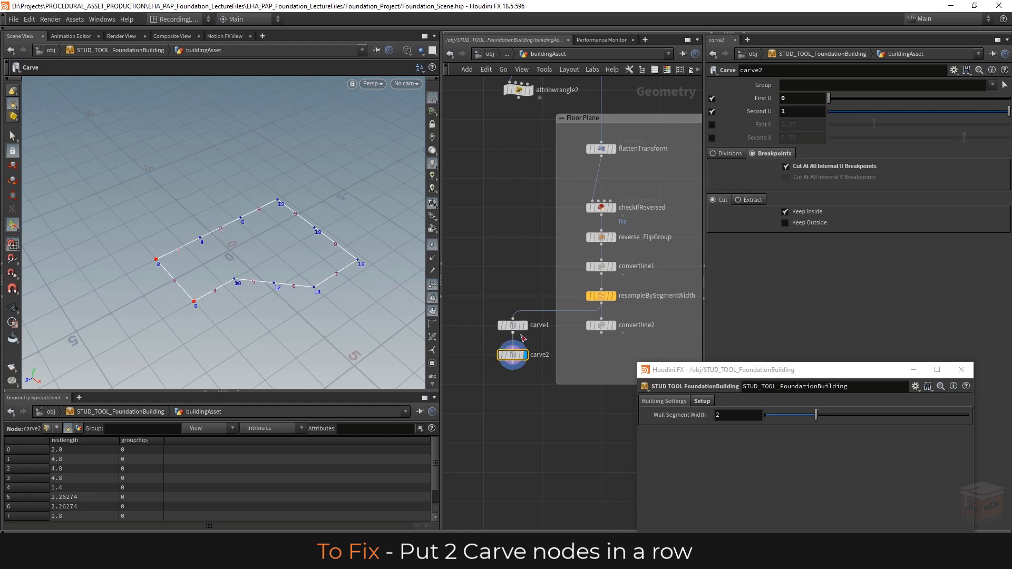
{"action": "left_click", "coordinate": [524, 401]}
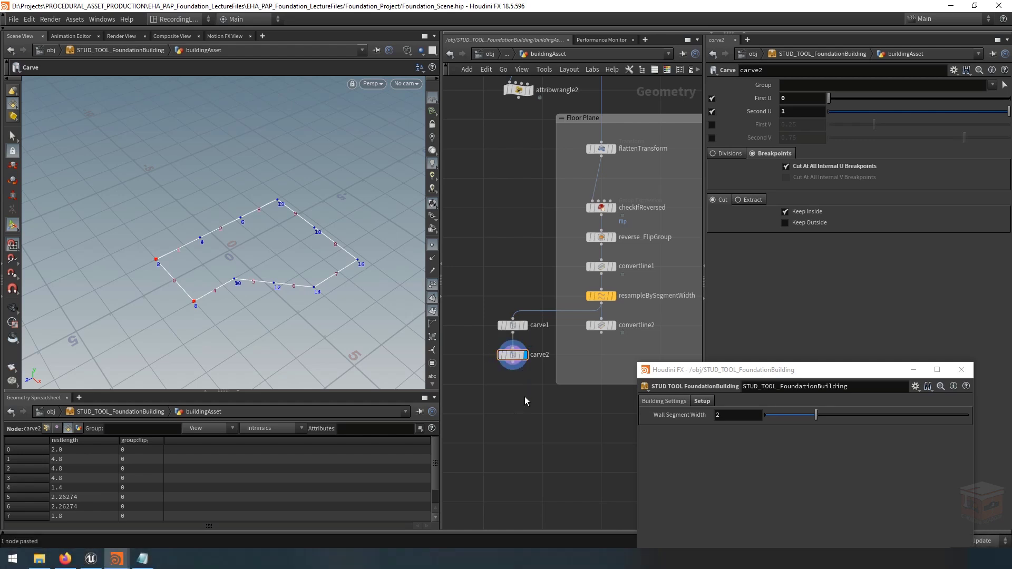
Add a Measure node directly below carve2, display it, and switch the viewport to the Select tool with nothing selected
{"action": "left_click", "coordinate": [599, 335]}
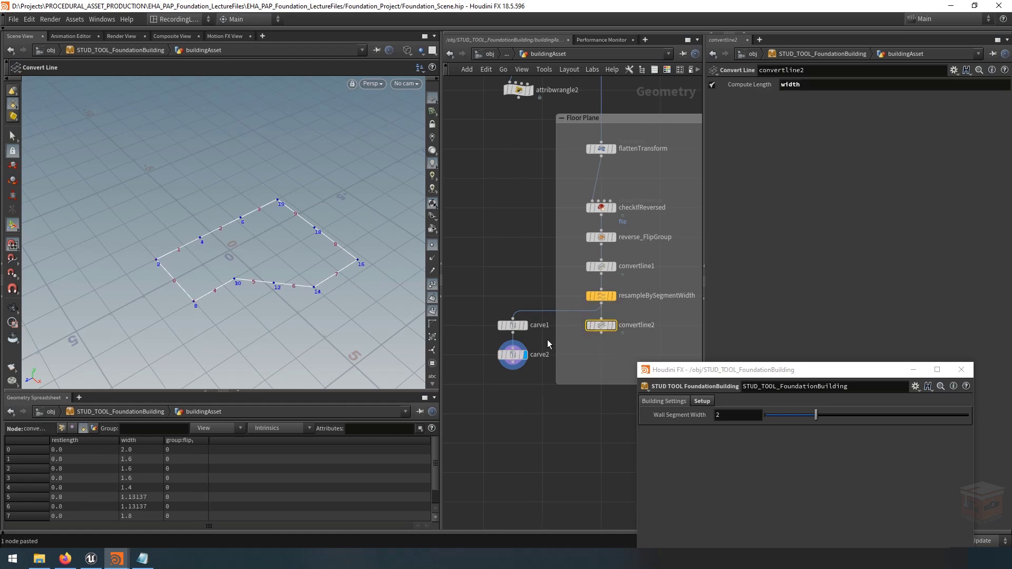
{"action": "left_click", "coordinate": [506, 388]}
{"action": "key", "text": "Tab"}
{"action": "type", "text": "measur"}
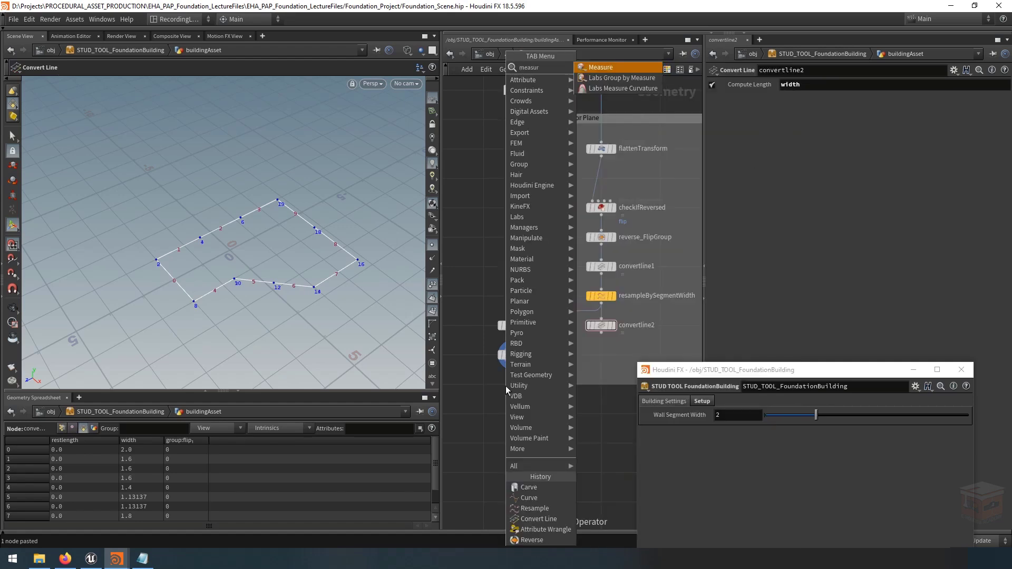
{"action": "key", "text": "Return"}
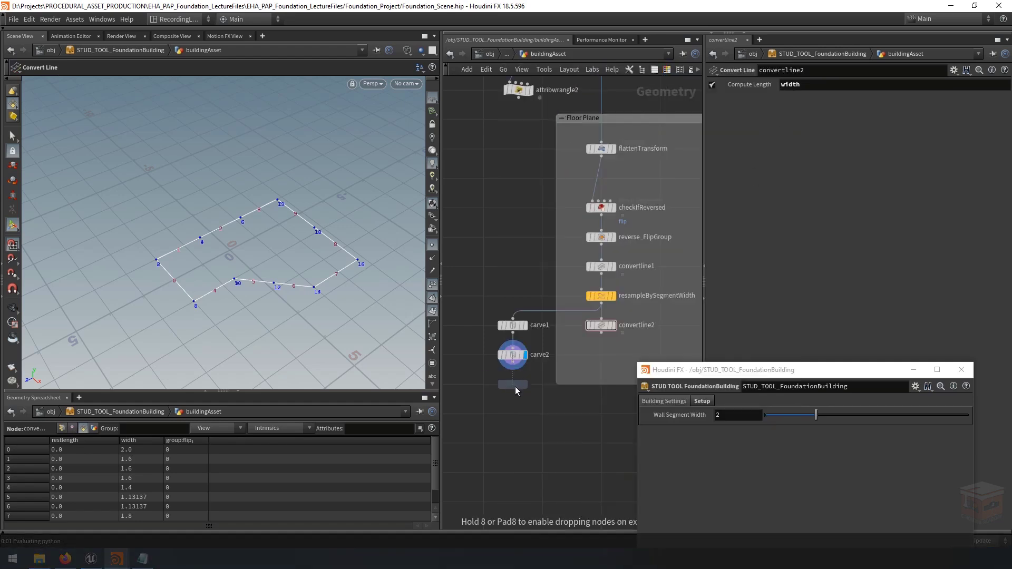
{"action": "left_click", "coordinate": [515, 386]}
{"action": "left_click", "coordinate": [514, 378]}
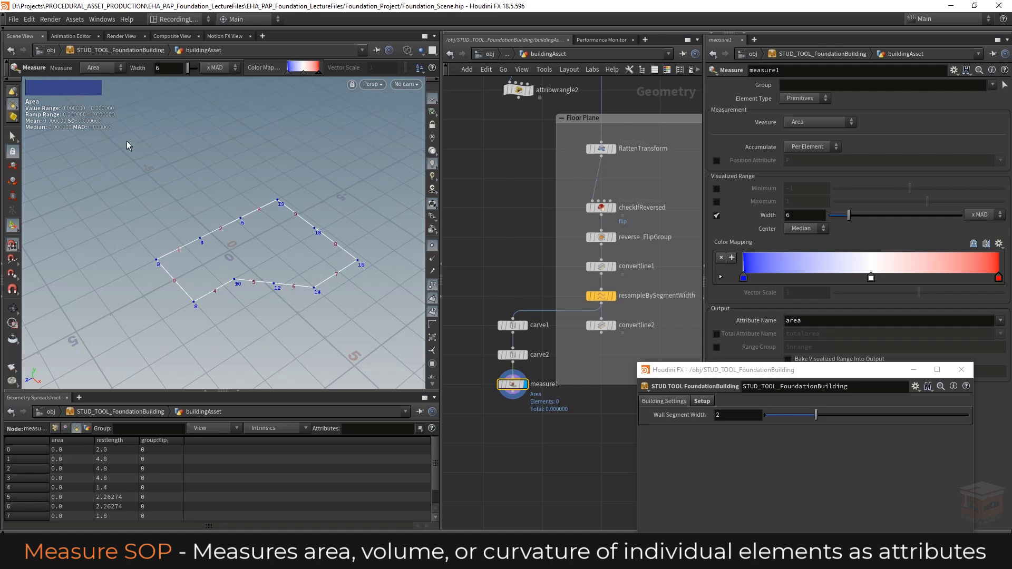
{"action": "left_click", "coordinate": [13, 136]}
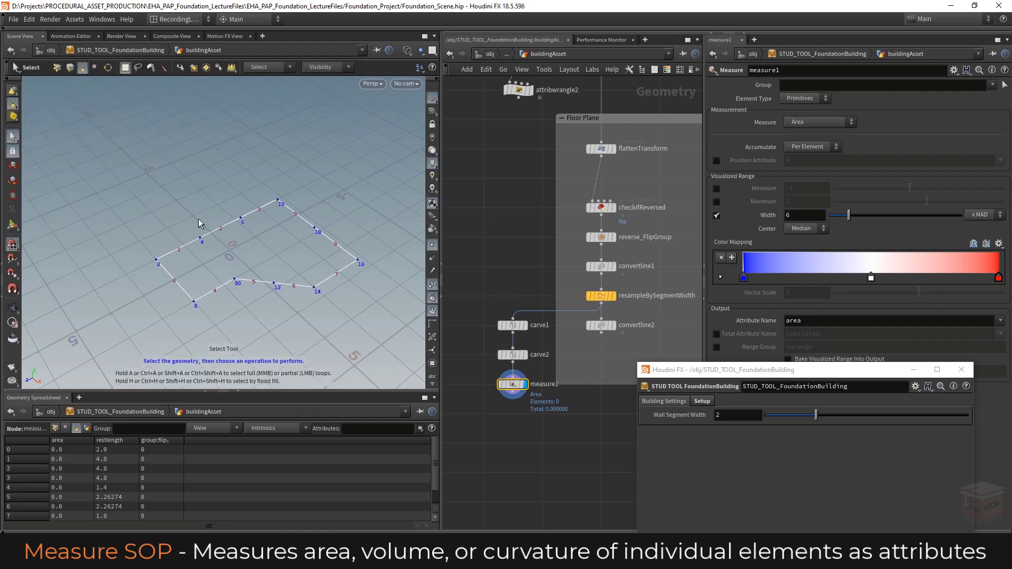
{"action": "left_click", "coordinate": [238, 221]}
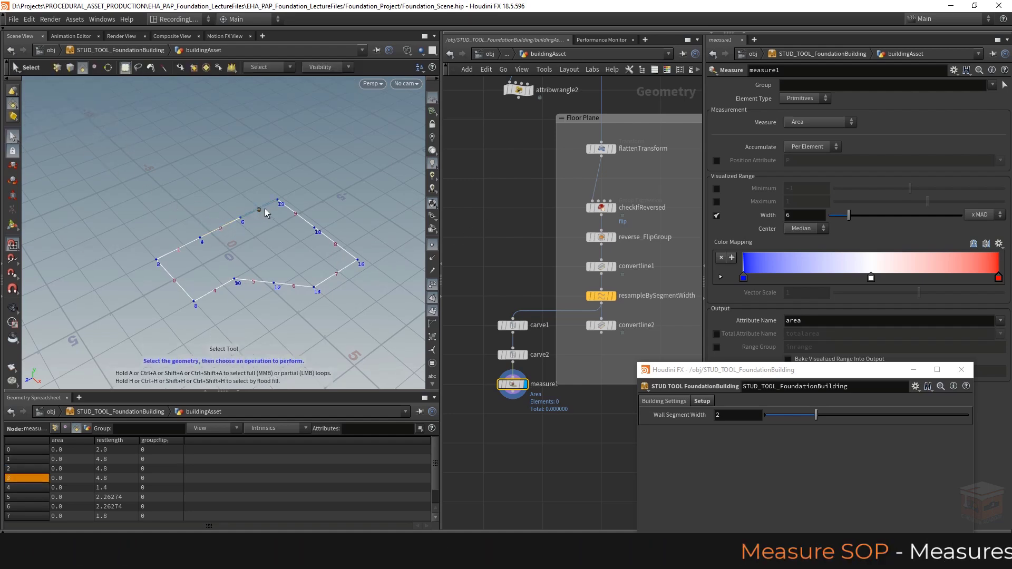
{"action": "left_click", "coordinate": [302, 226]}
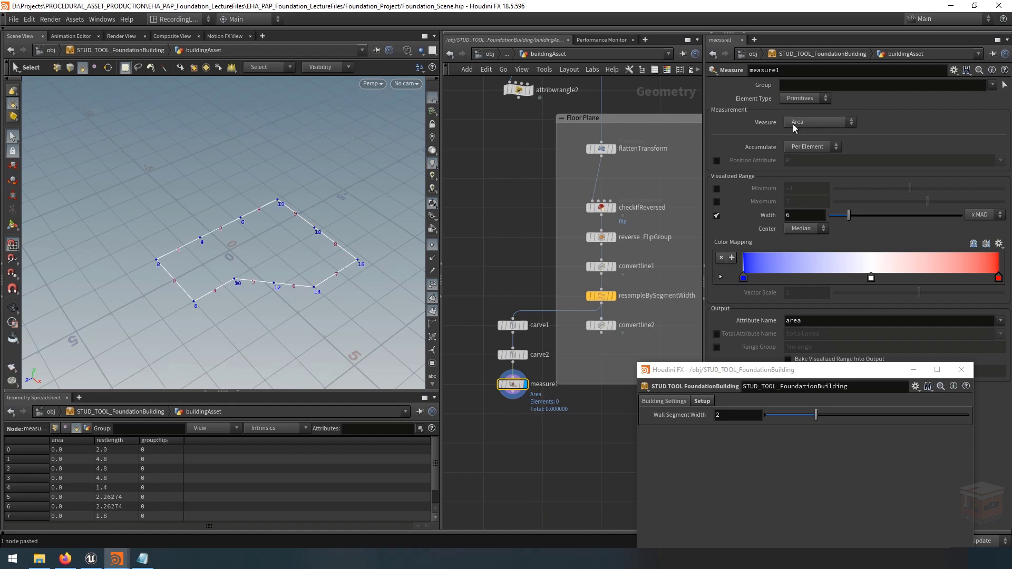
Minimize the floating parameter window, then set measure1 to measure Perimeter and name its output attribute width
{"action": "left_click", "coordinate": [916, 371]}
{"action": "left_click", "coordinate": [828, 122]}
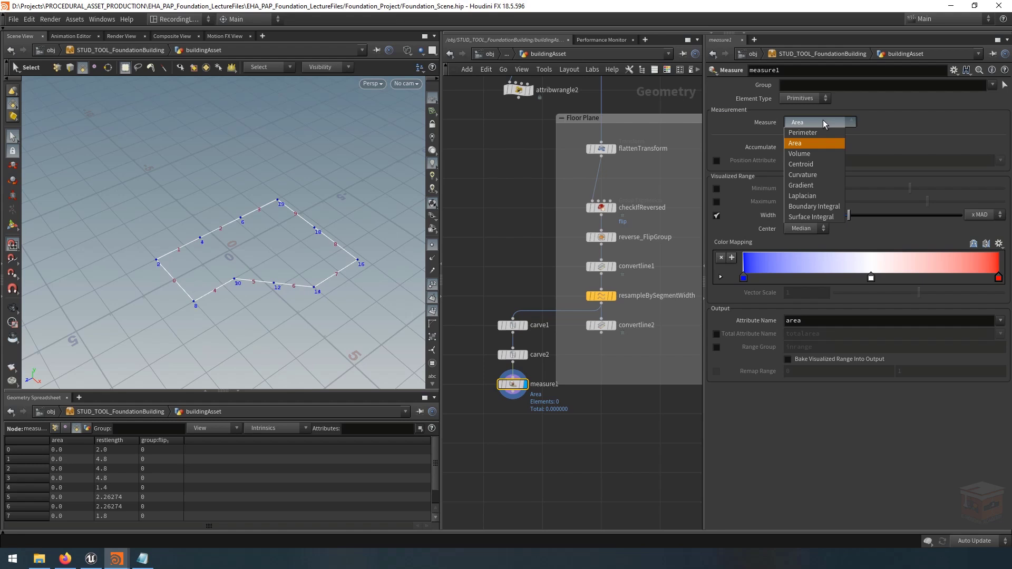
{"action": "left_click", "coordinate": [825, 134]}
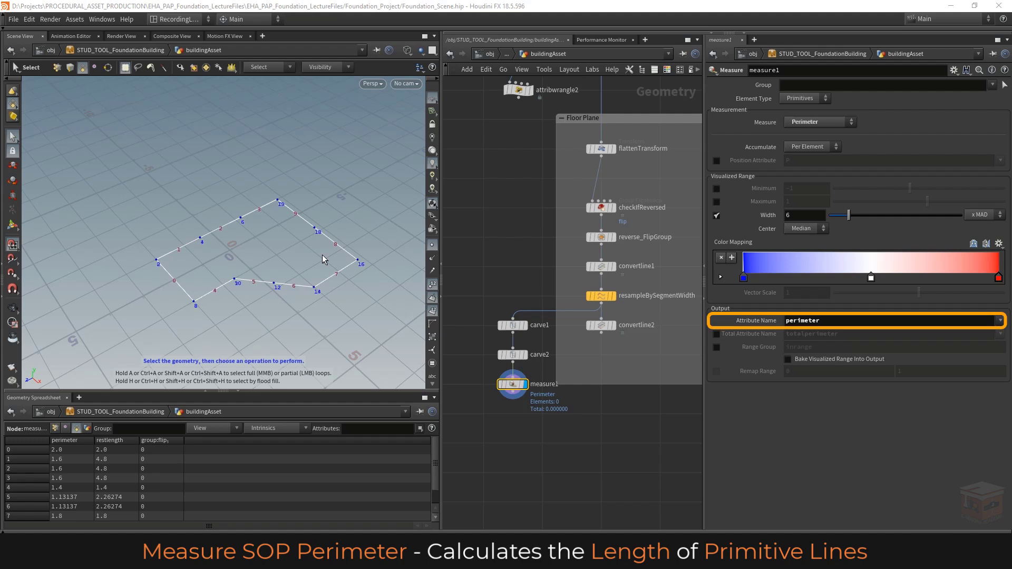
{"action": "double_click", "coordinate": [853, 322]}
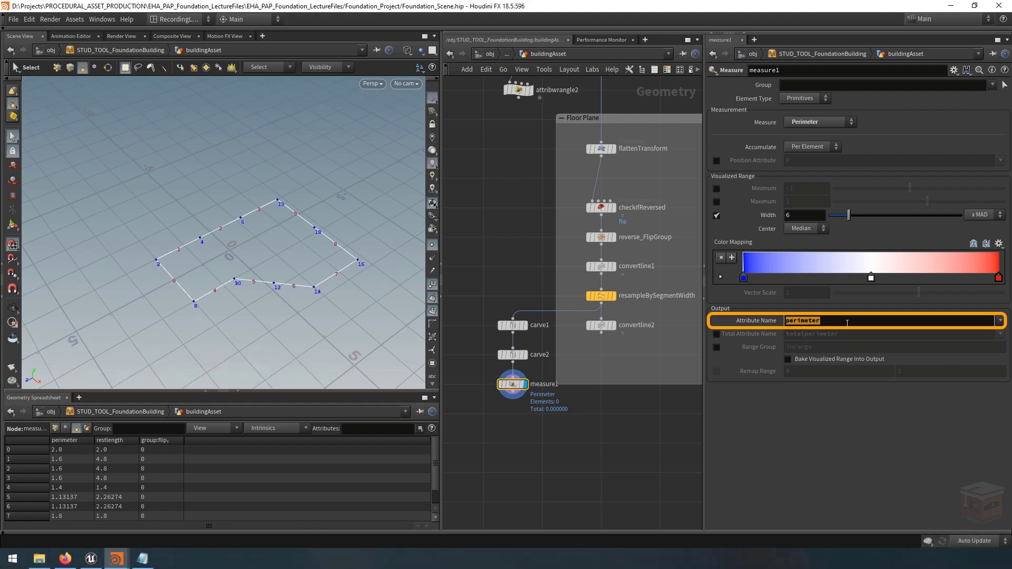
{"action": "type", "text": "width"}
{"action": "key", "text": "Return"}
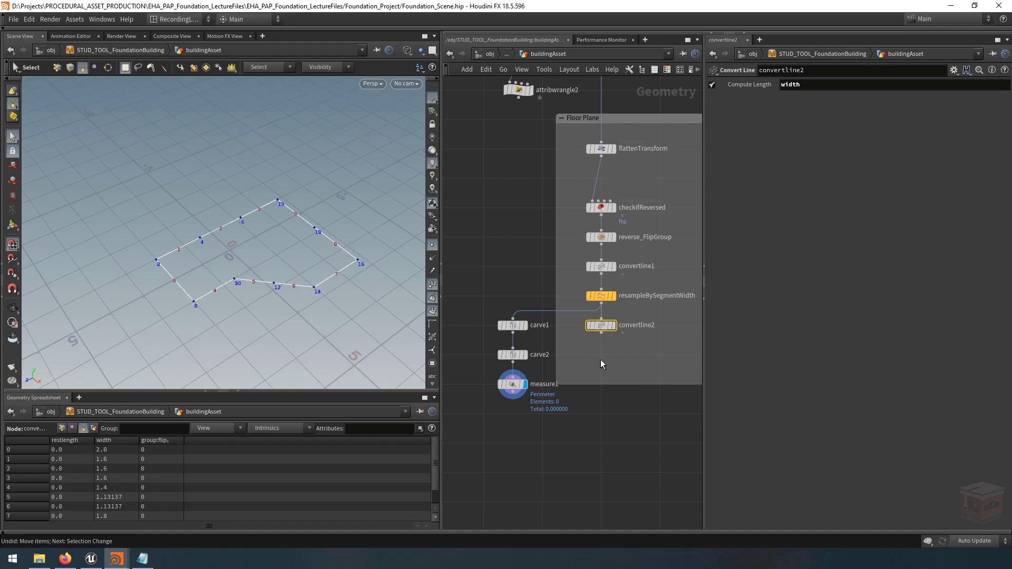
Compare the outputs of convertline2 and the Carve and Measure chain, ending with convertline2 selected and displayed
{"action": "left_click", "coordinate": [613, 325]}
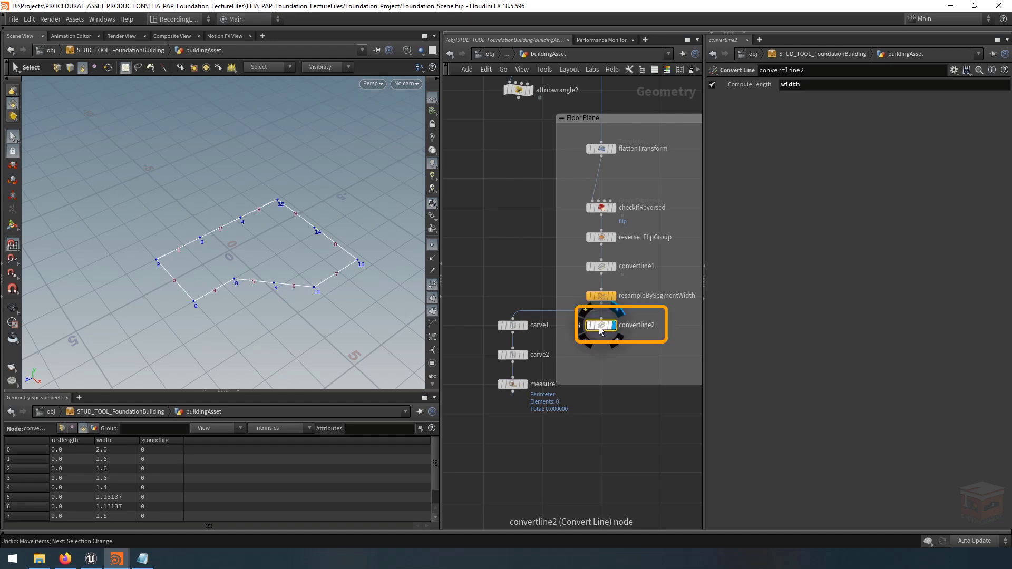
{"action": "left_click", "coordinate": [526, 386]}
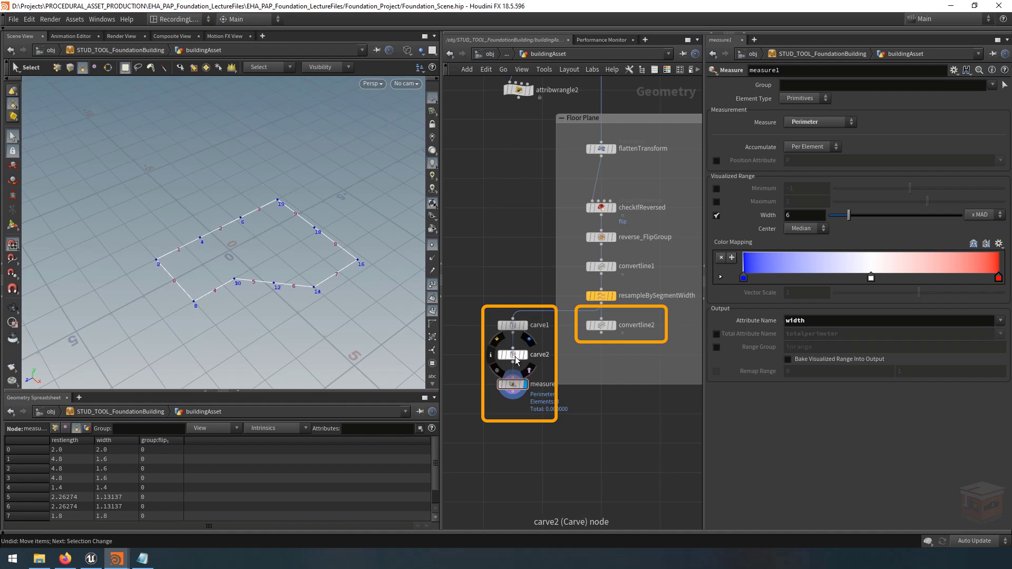
{"action": "left_click", "coordinate": [613, 325]}
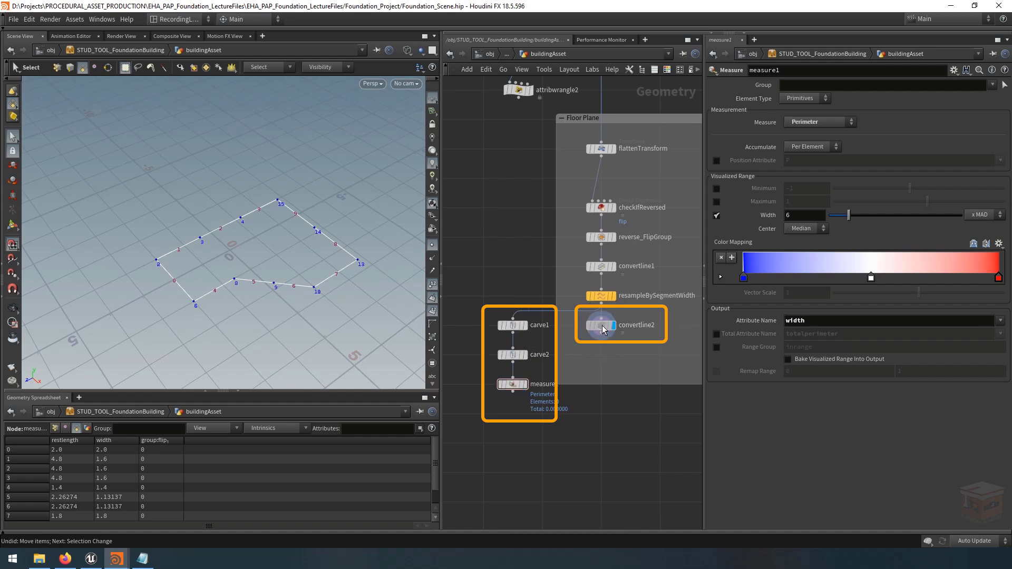
{"action": "left_click", "coordinate": [598, 325]}
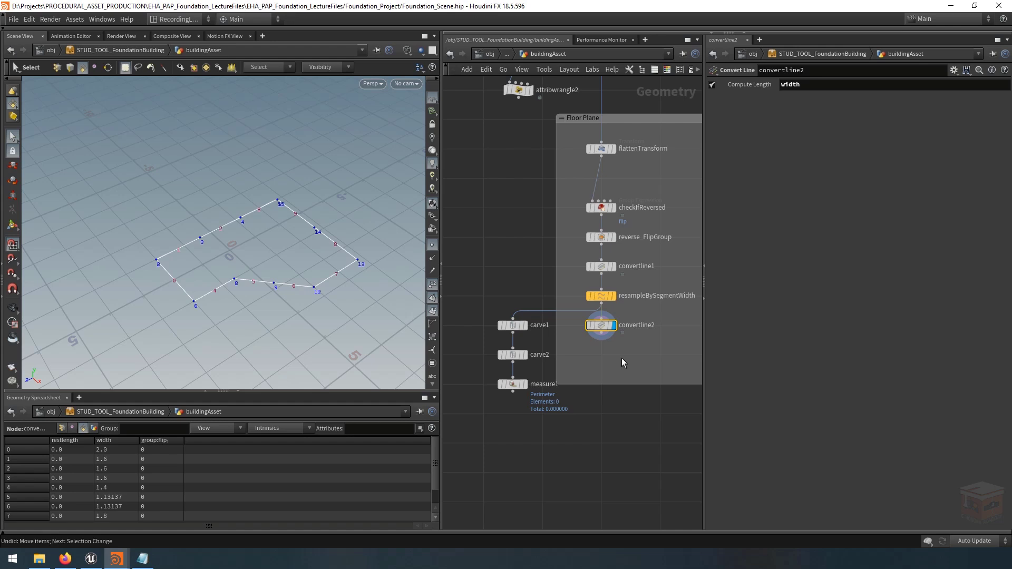
Add a Fuse node directly below convertline2, wire it to convertline2's output and display it
{"action": "scroll", "coordinate": [625, 364], "scroll_direction": "down", "scroll_amount": 4}
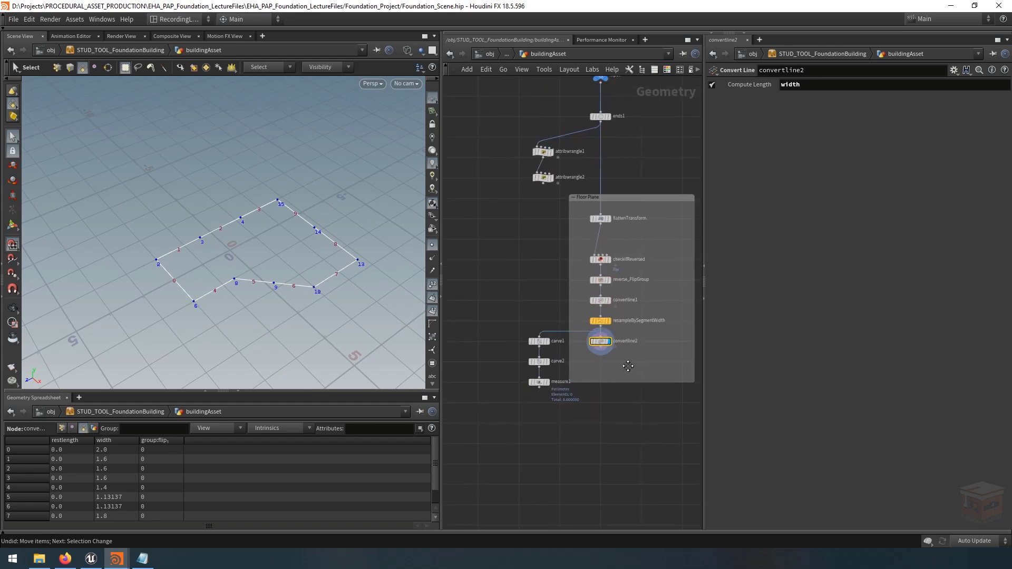
{"action": "scroll", "coordinate": [583, 363], "scroll_direction": "up", "scroll_amount": 2}
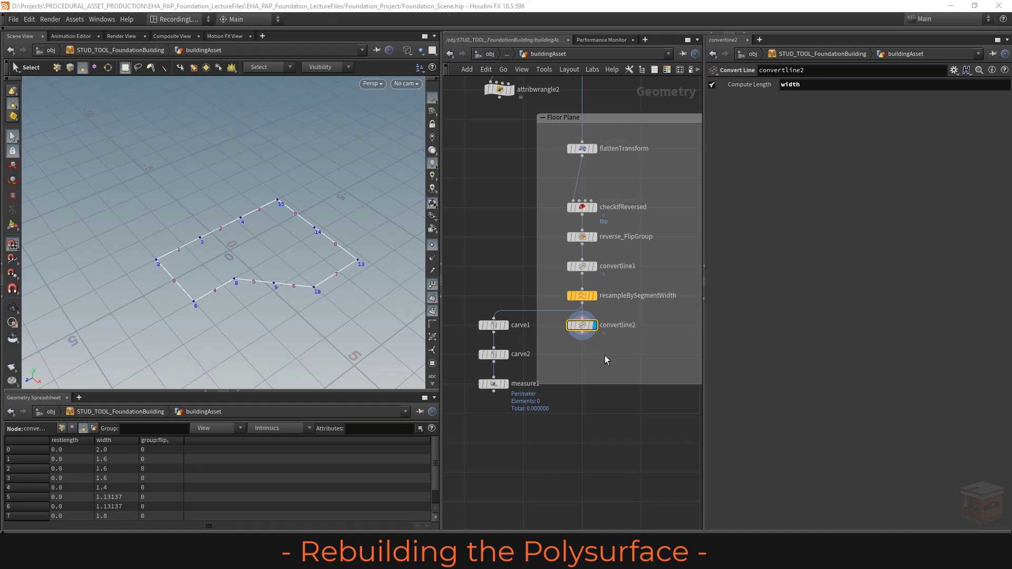
{"action": "scroll", "coordinate": [612, 369], "scroll_direction": "up", "scroll_amount": 1}
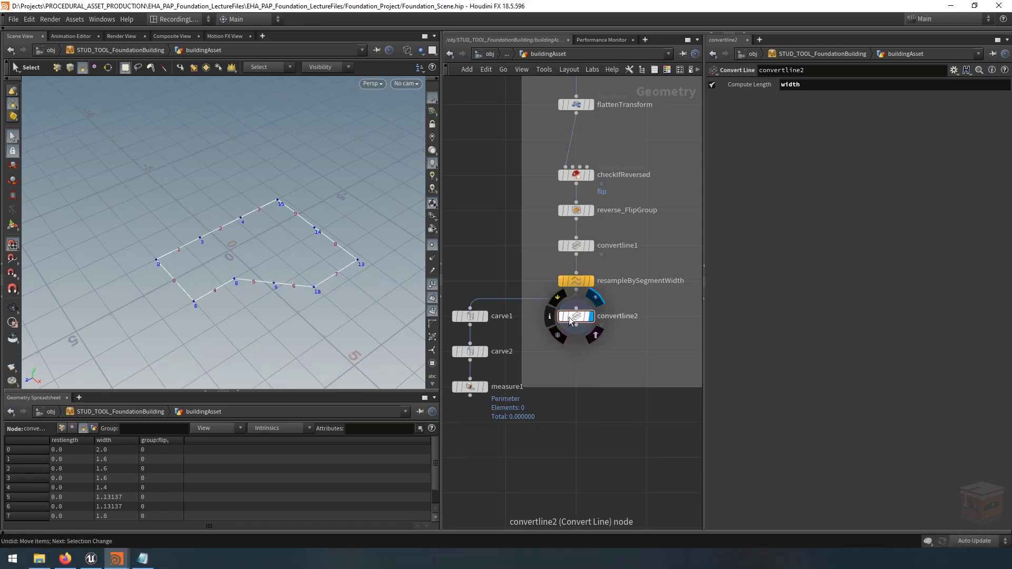
{"action": "left_click", "coordinate": [485, 352]}
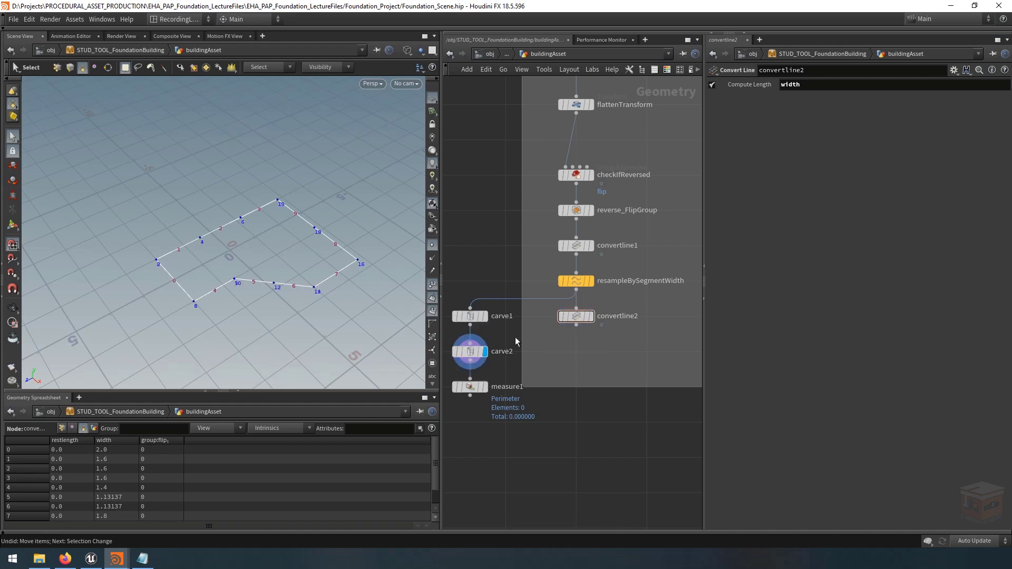
{"action": "left_click", "coordinate": [590, 317]}
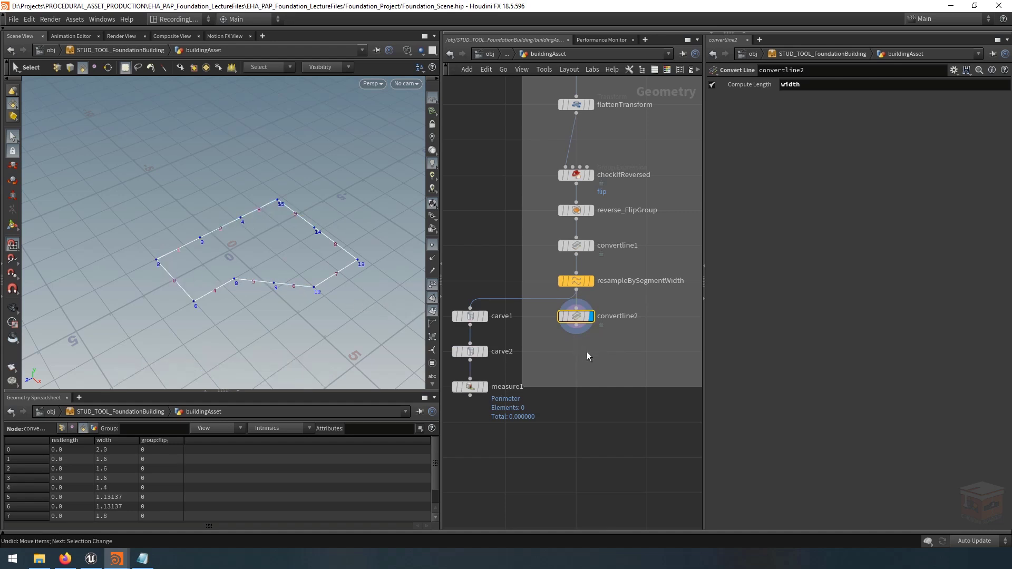
{"action": "key", "text": "Tab"}
{"action": "type", "text": "fuse"}
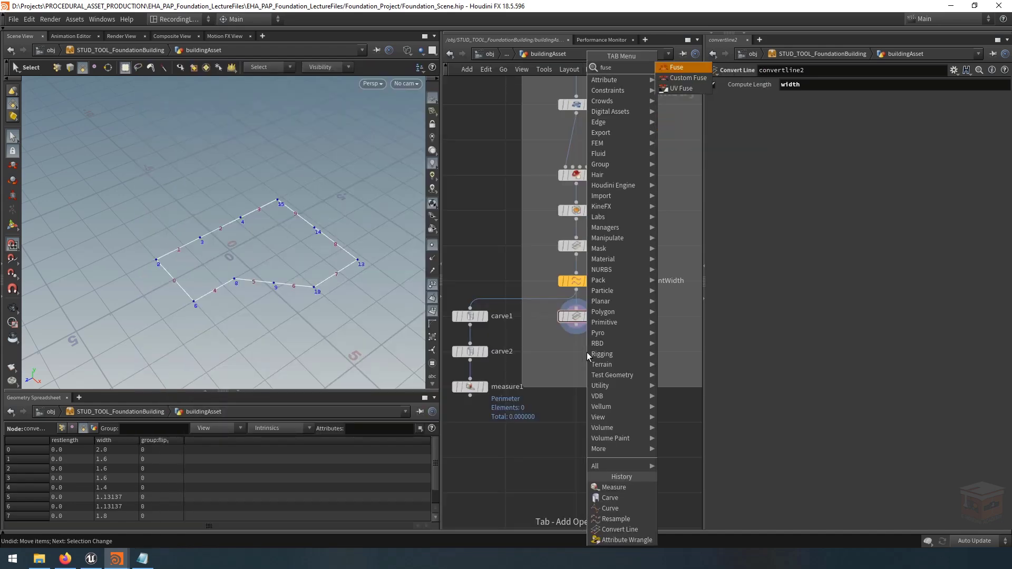
{"action": "key", "text": "Return"}
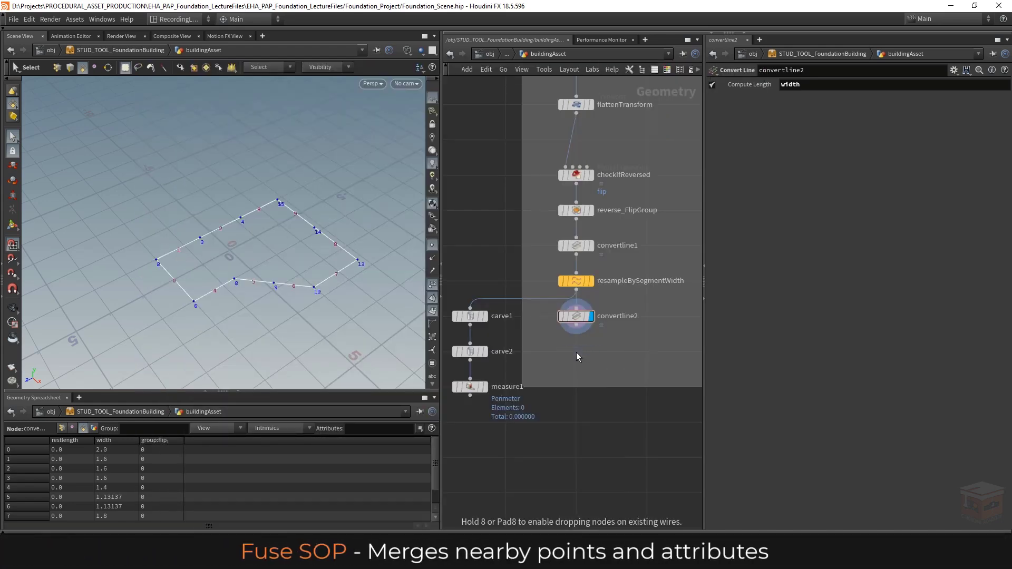
{"action": "left_click", "coordinate": [577, 352]}
{"action": "left_click", "coordinate": [576, 326]}
{"action": "left_click", "coordinate": [575, 343]}
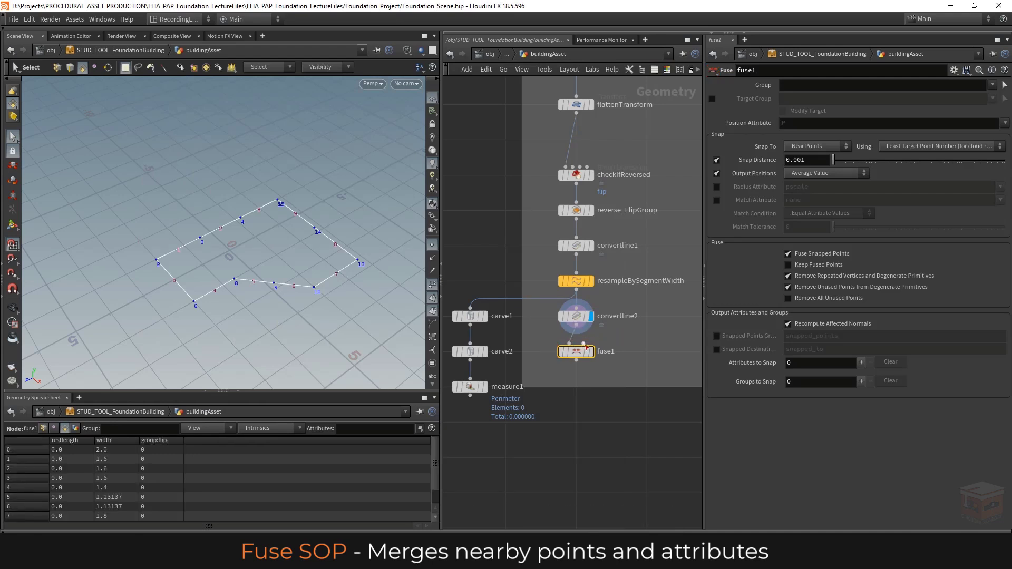
{"action": "mouse_move", "coordinate": [578, 352]}
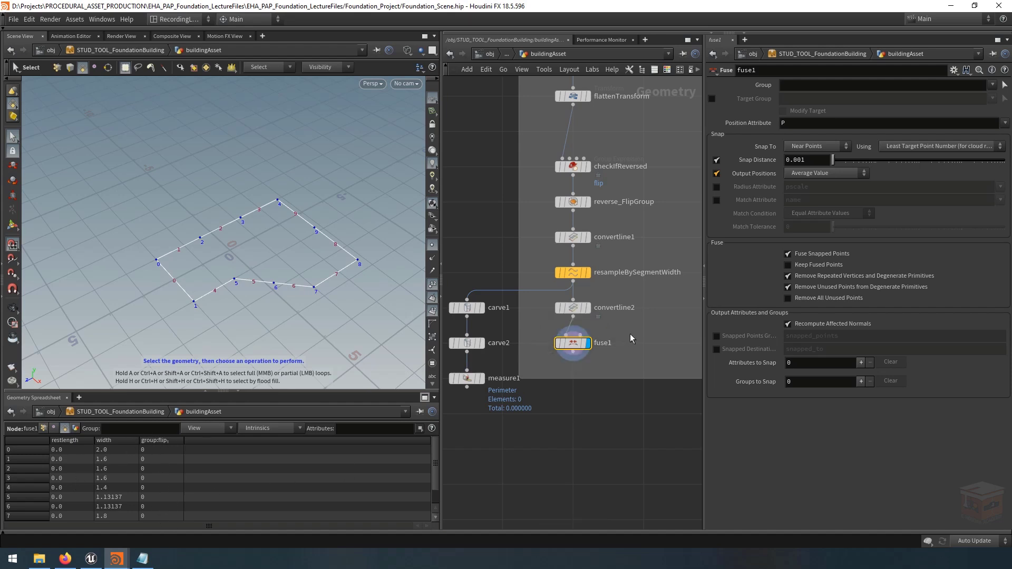
Turn off the Compute Length option on convertline1
{"action": "scroll", "coordinate": [662, 347], "scroll_direction": "down", "scroll_amount": 3}
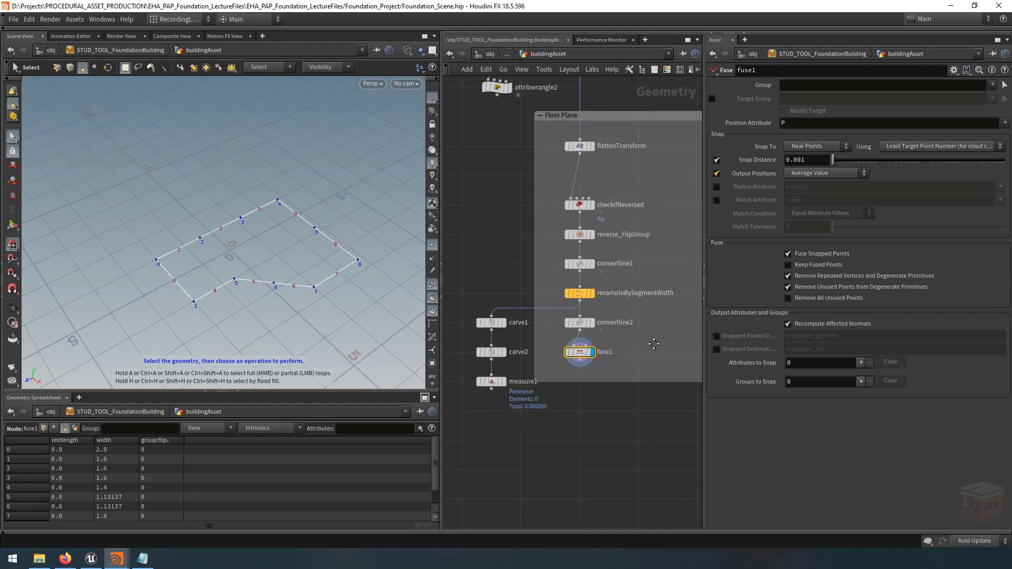
{"action": "left_click_drag", "start_coordinate": [642, 289], "coordinate": [537, 310]}
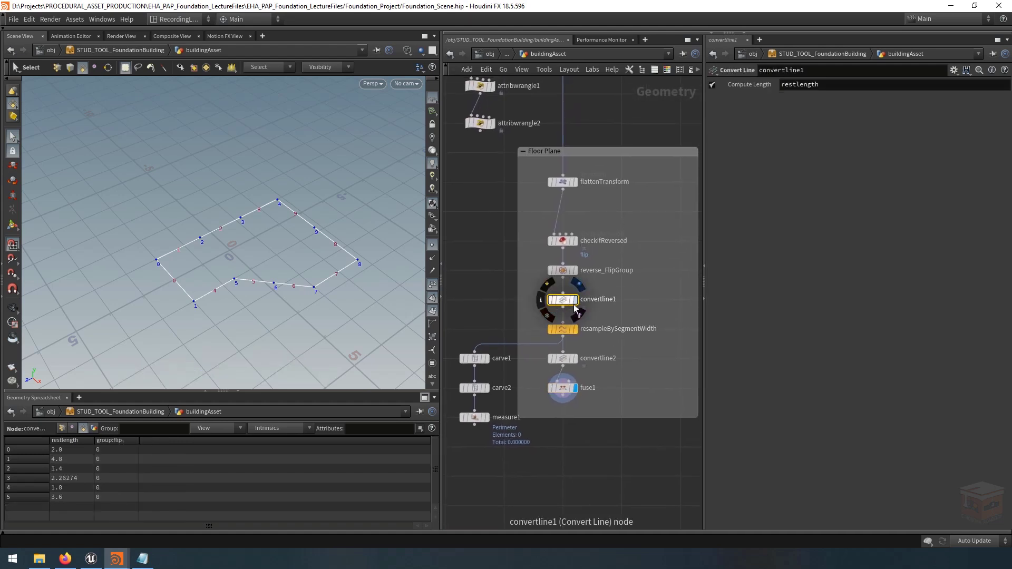
{"action": "left_click", "coordinate": [713, 85]}
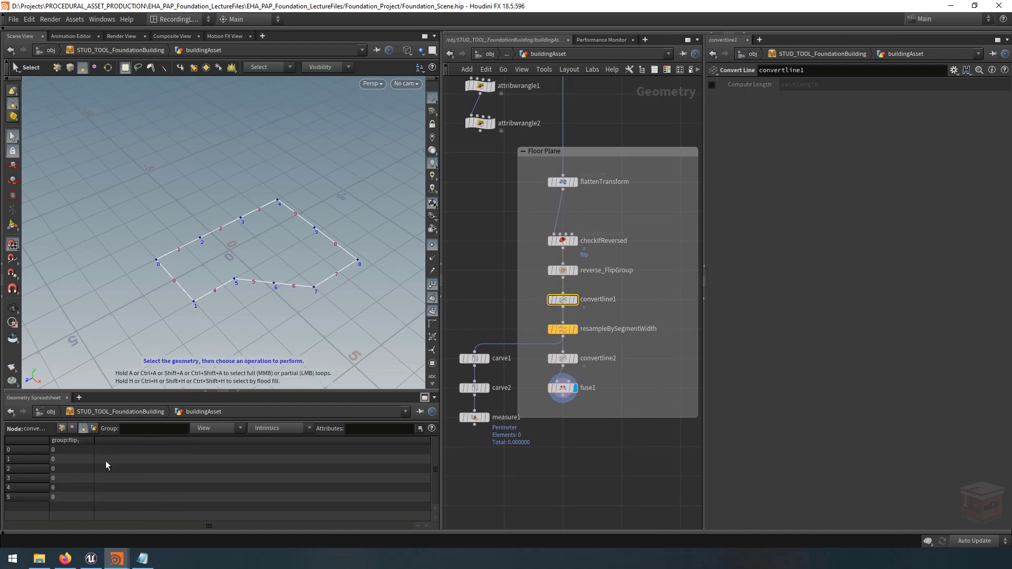
Select fuse1 and extend the Floor Plane network box downward to make room for more nodes
{"action": "left_click", "coordinate": [562, 387]}
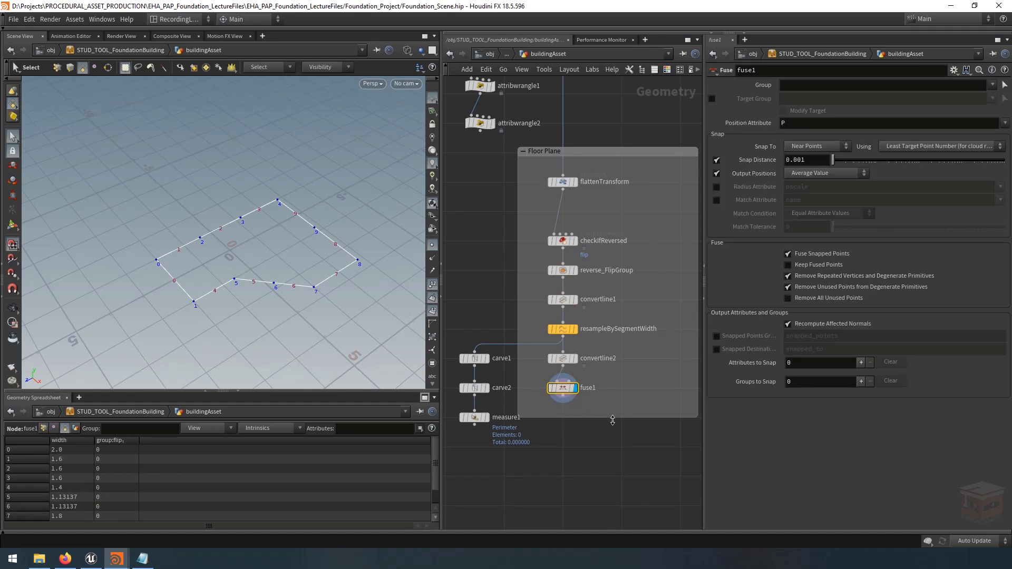
{"action": "left_click_drag", "start_coordinate": [613, 418], "coordinate": [615, 506]}
{"action": "middle_click_drag", "start_coordinate": [609, 424], "coordinate": [602, 393]}
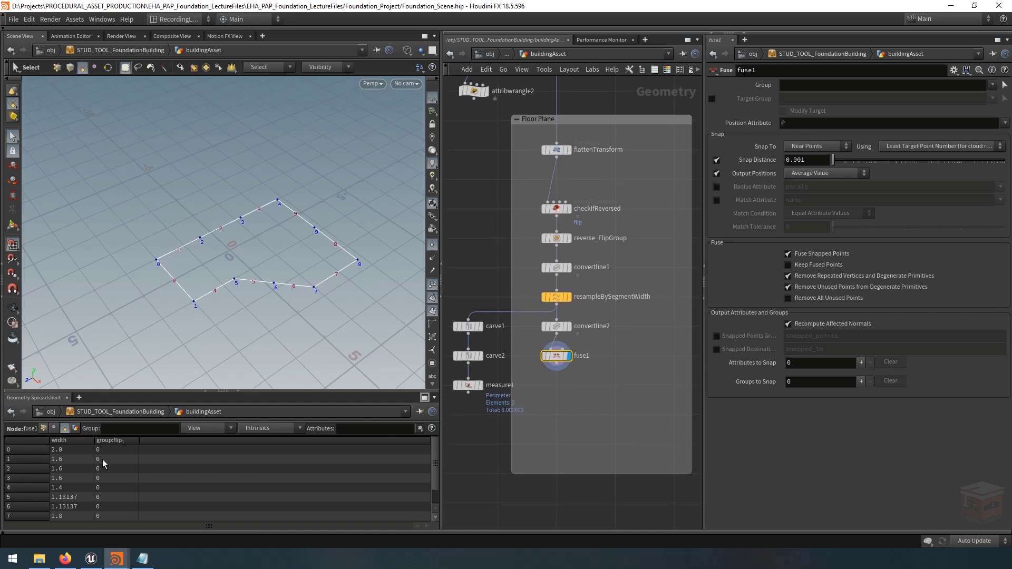
Add a Group Delete node wired directly below fuse1, display it and set it to delete the flip group
{"action": "scroll", "coordinate": [123, 455], "scroll_direction": "down", "scroll_amount": 1}
{"action": "scroll", "coordinate": [577, 389], "scroll_direction": "up", "scroll_amount": 3}
{"action": "left_click", "coordinate": [570, 387]}
{"action": "key", "text": "Tab"}
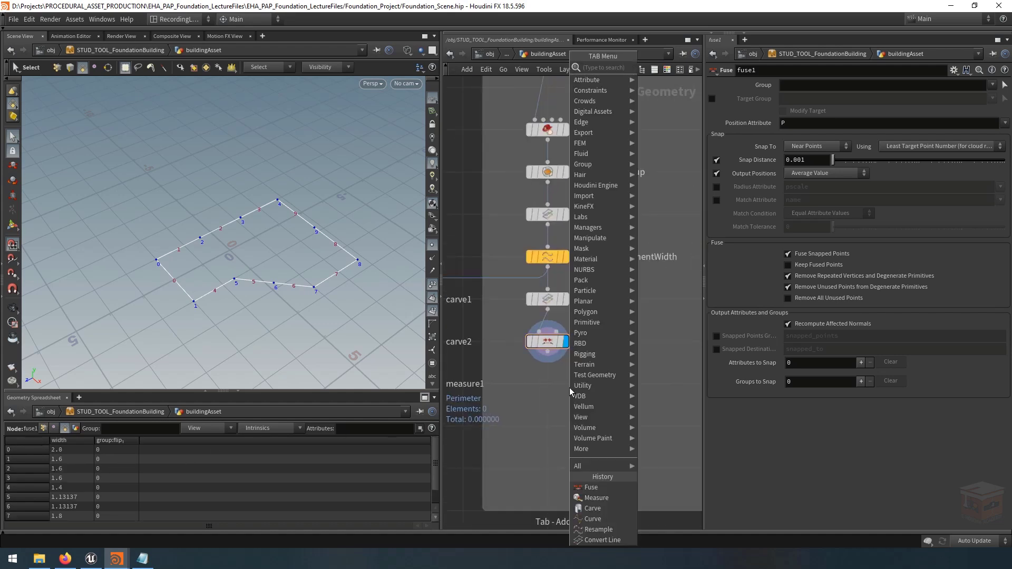
{"action": "type", "text": "groupdelete"}
{"action": "key", "text": "Return"}
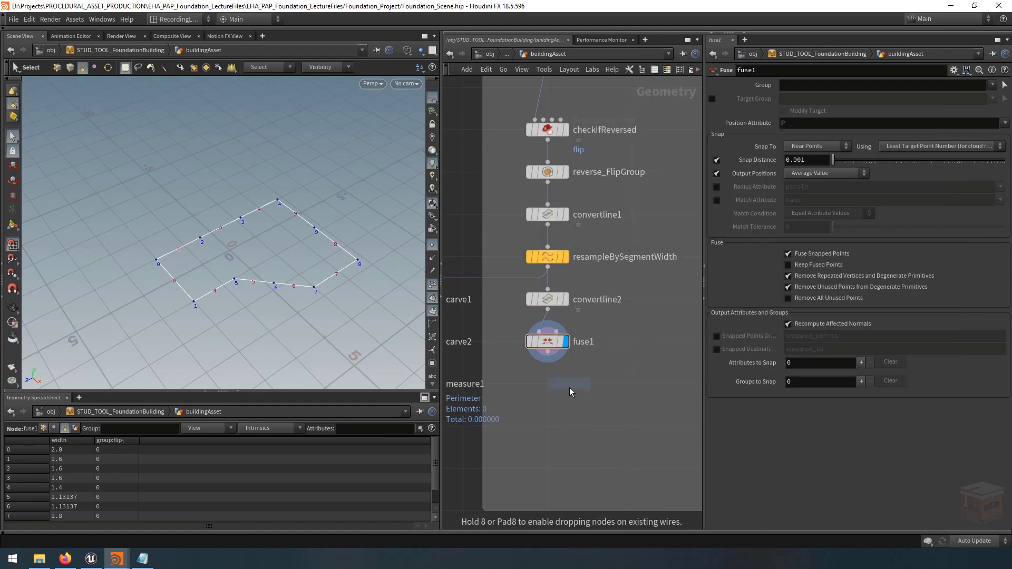
{"action": "left_click", "coordinate": [546, 381]}
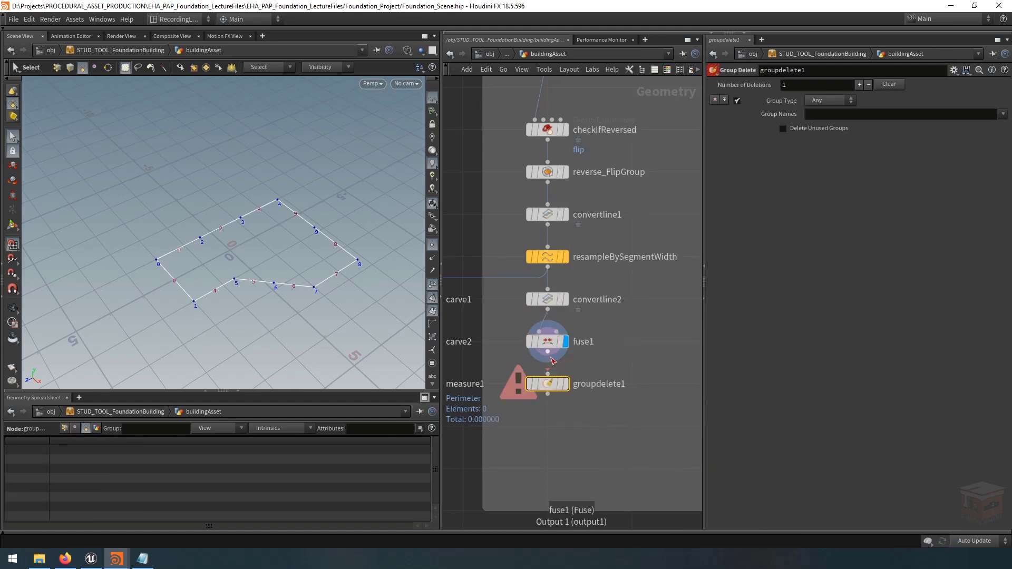
{"action": "left_click", "coordinate": [554, 384]}
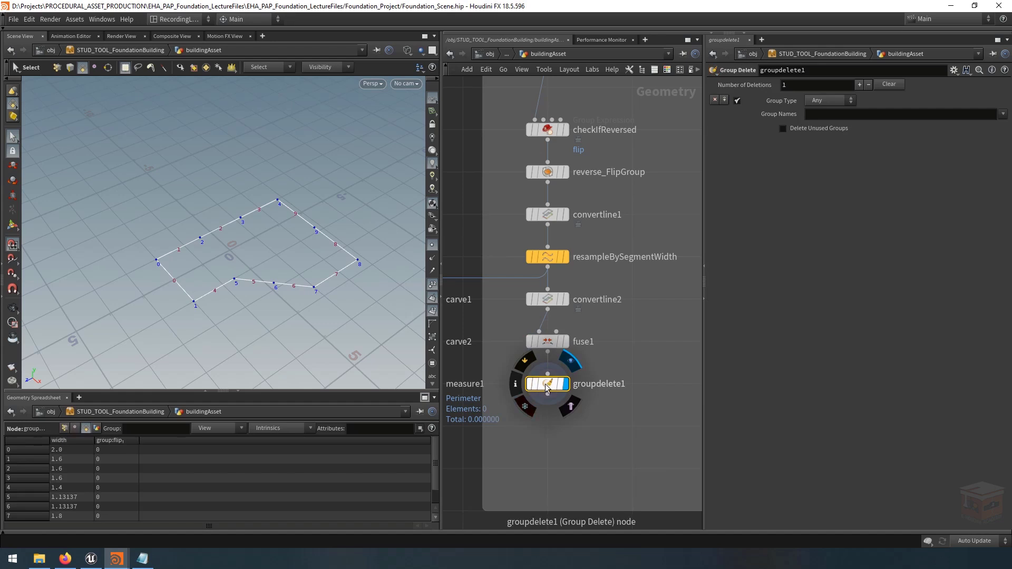
{"action": "left_click", "coordinate": [1003, 114]}
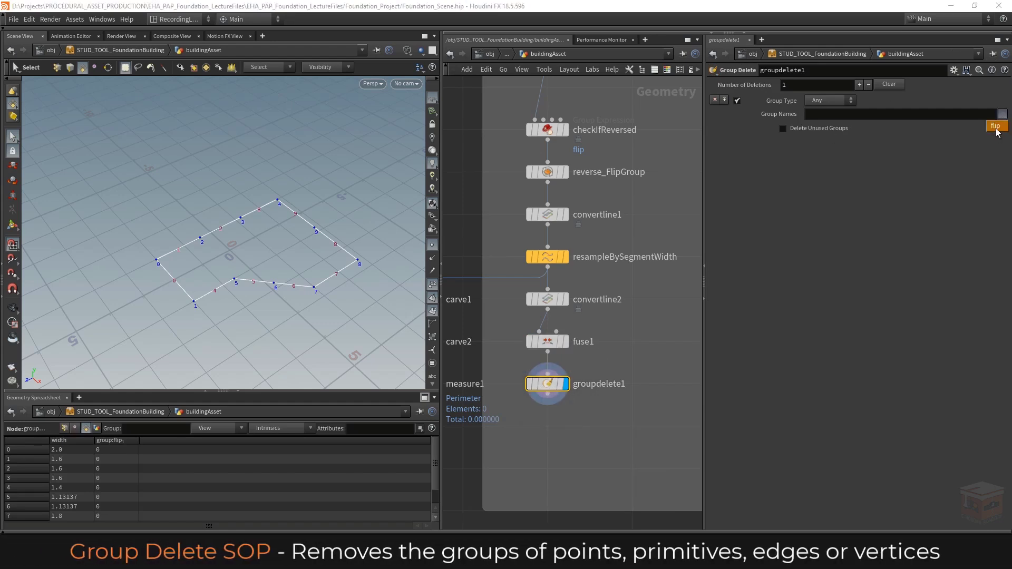
{"action": "left_click", "coordinate": [995, 126]}
Color the Group Delete node red and rename it deleteFlipGroup, closing the color palette when done
{"action": "scroll", "coordinate": [607, 400], "scroll_direction": "down", "scroll_amount": 2}
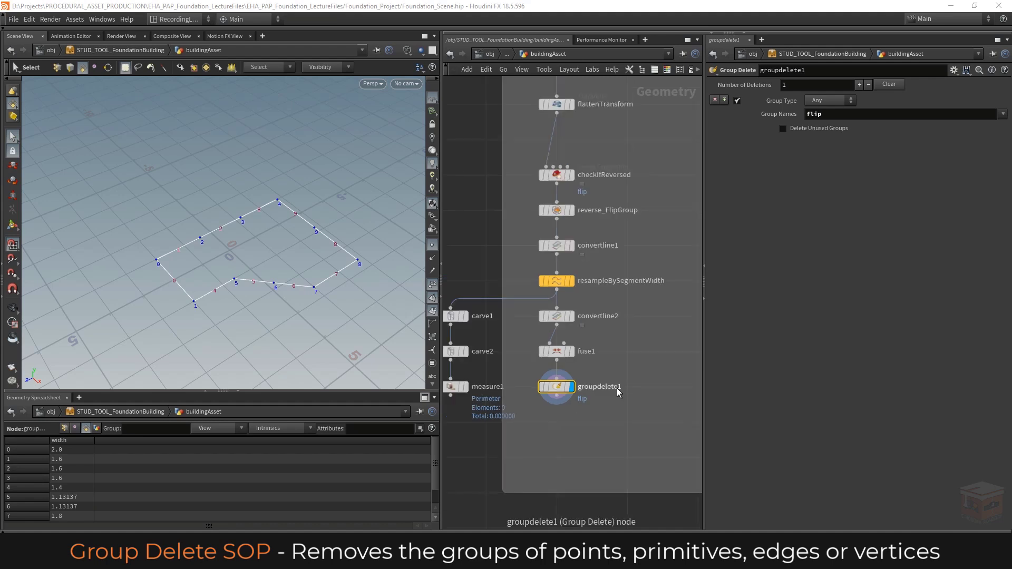
{"action": "double_click", "coordinate": [615, 388]}
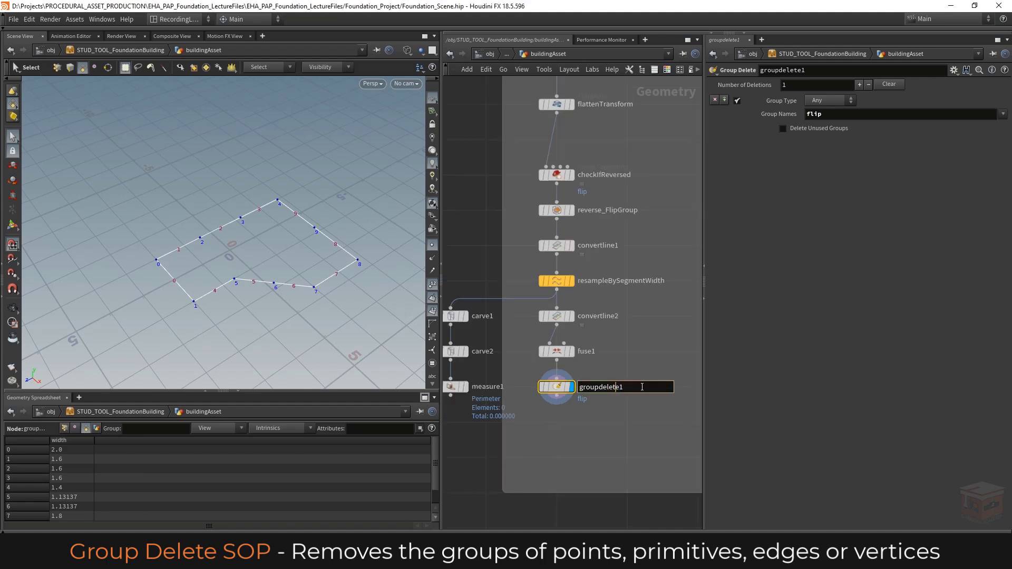
{"action": "left_click_drag", "start_coordinate": [642, 388], "coordinate": [579, 387]}
{"action": "left_click", "coordinate": [668, 70]}
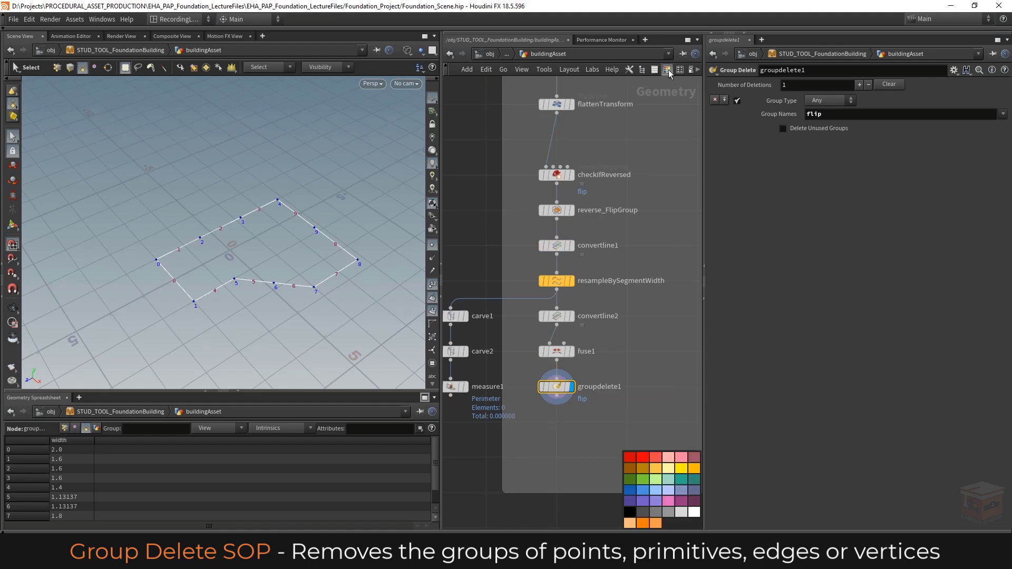
{"action": "left_click", "coordinate": [654, 459]}
{"action": "double_click", "coordinate": [601, 387]}
{"action": "left_click_drag", "start_coordinate": [623, 387], "coordinate": [609, 387]}
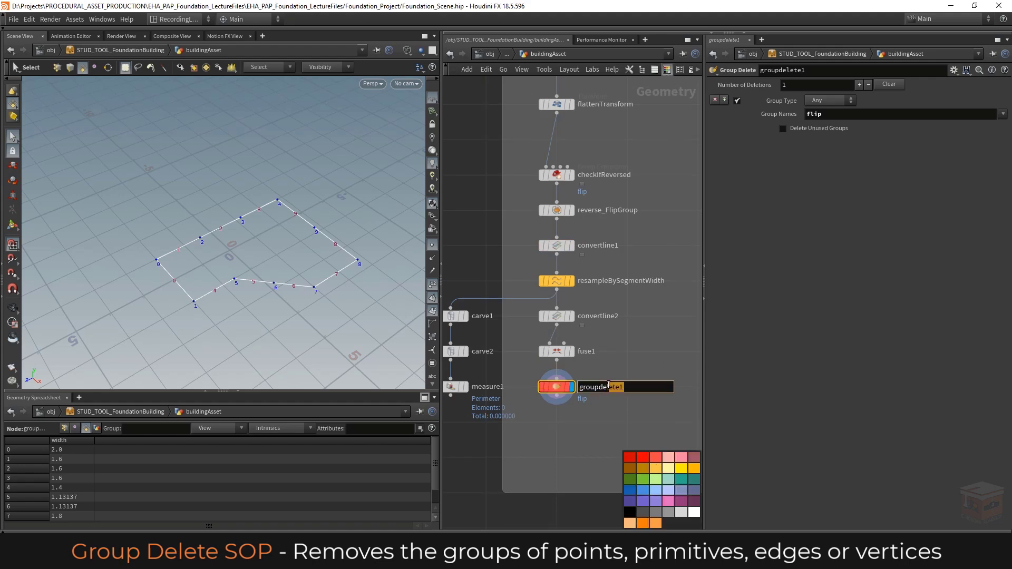
{"action": "double_click", "coordinate": [622, 387]}
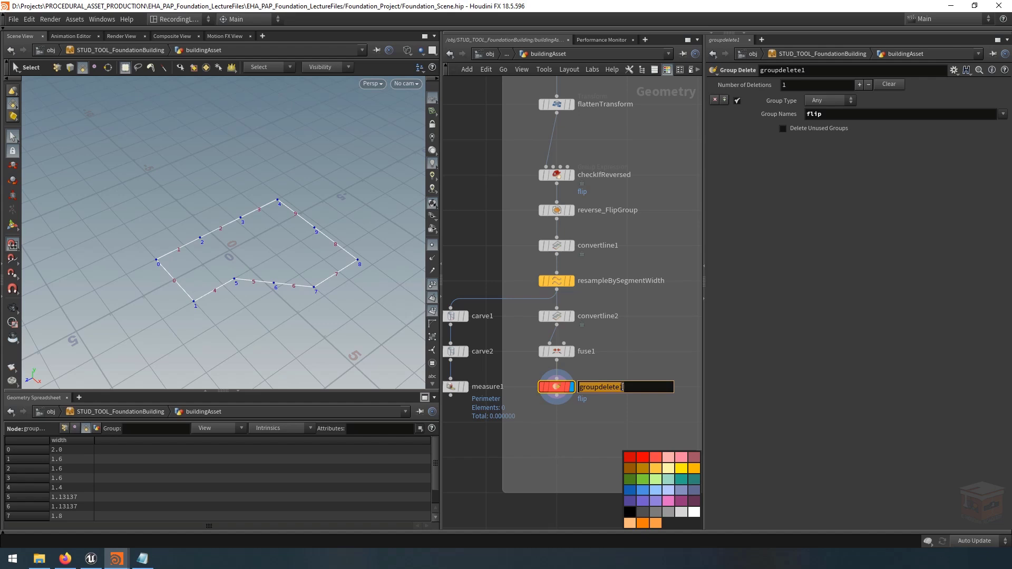
{"action": "type", "text": "deleteFlipGroup"}
{"action": "key", "text": "Return"}
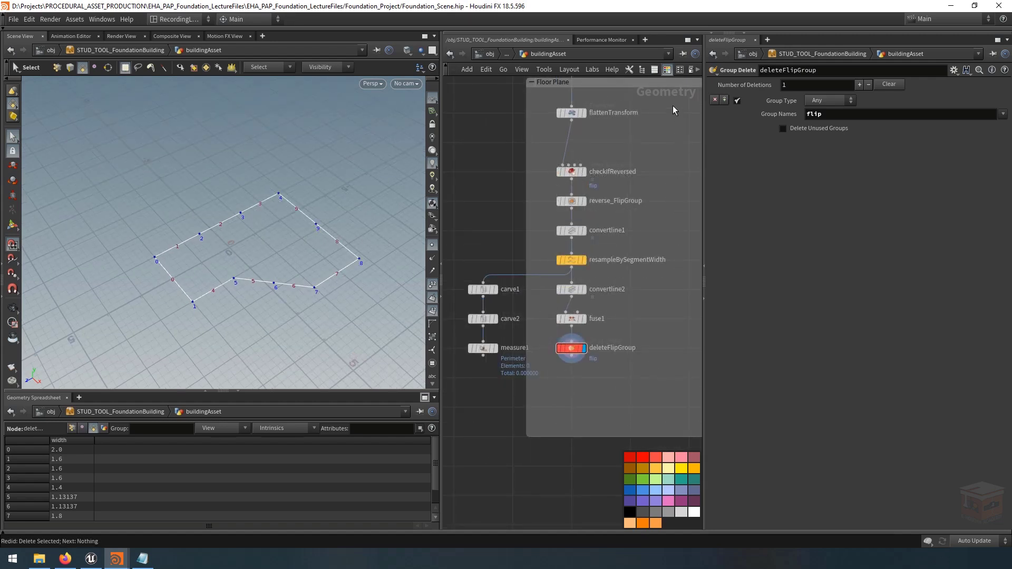
{"action": "left_click", "coordinate": [668, 69]}
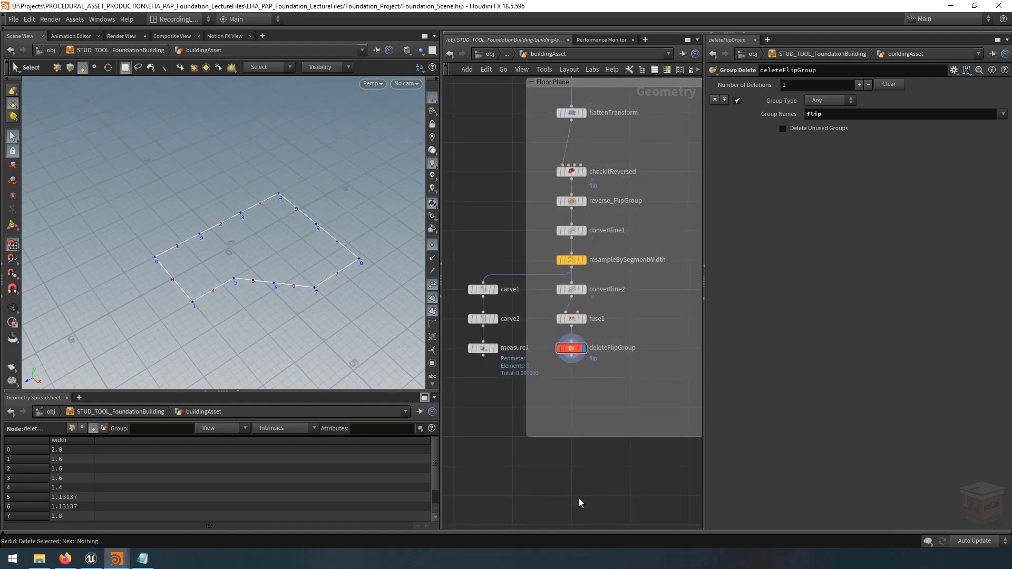
Add a PolyFill node wired below deleteFlipGroup, display it and align it with the node column
{"action": "key", "text": "Tab"}
{"action": "type", "text": "polyfi"}
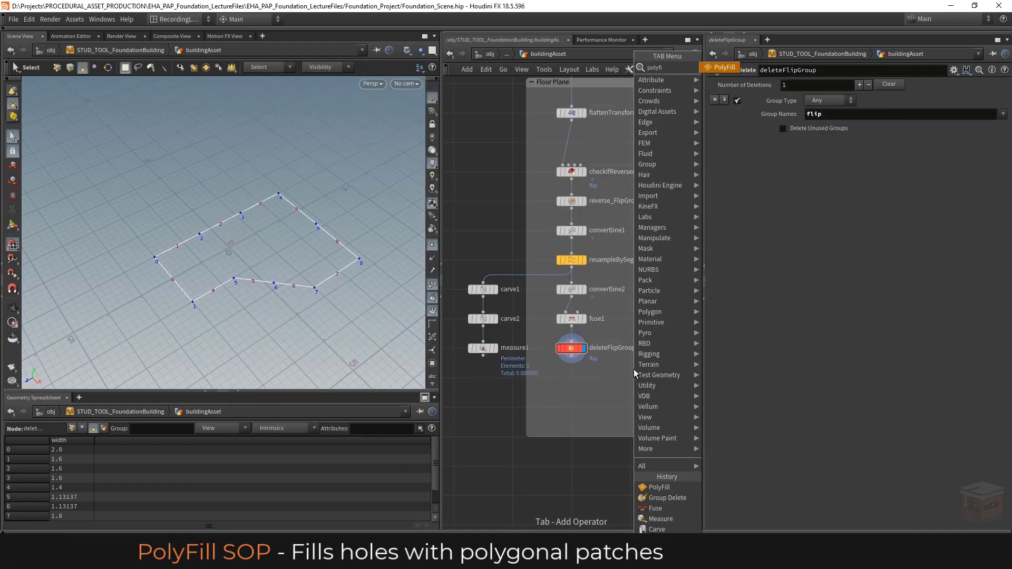
{"action": "key", "text": "Return"}
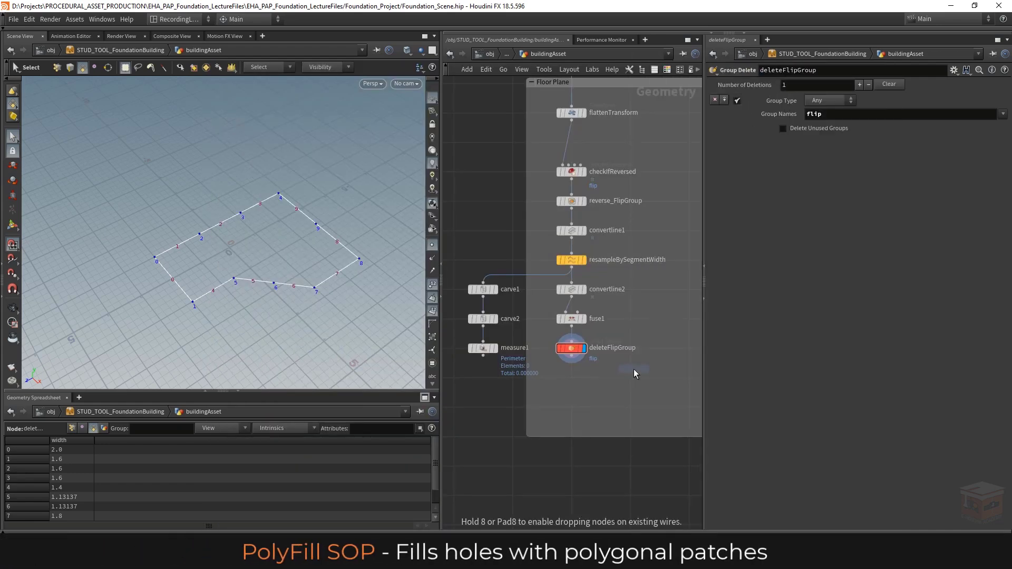
{"action": "left_click", "coordinate": [586, 393]}
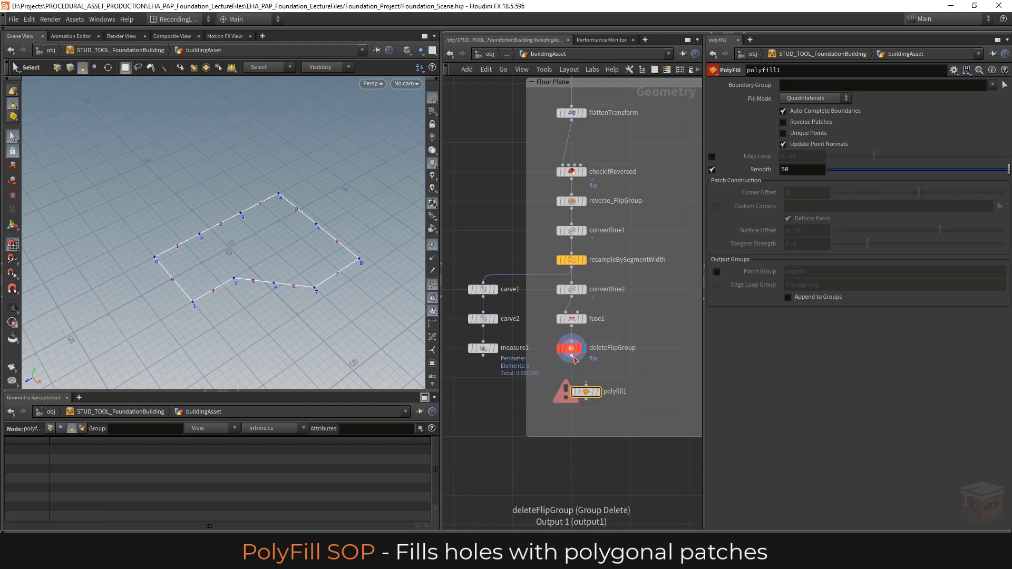
{"action": "left_click", "coordinate": [588, 385]}
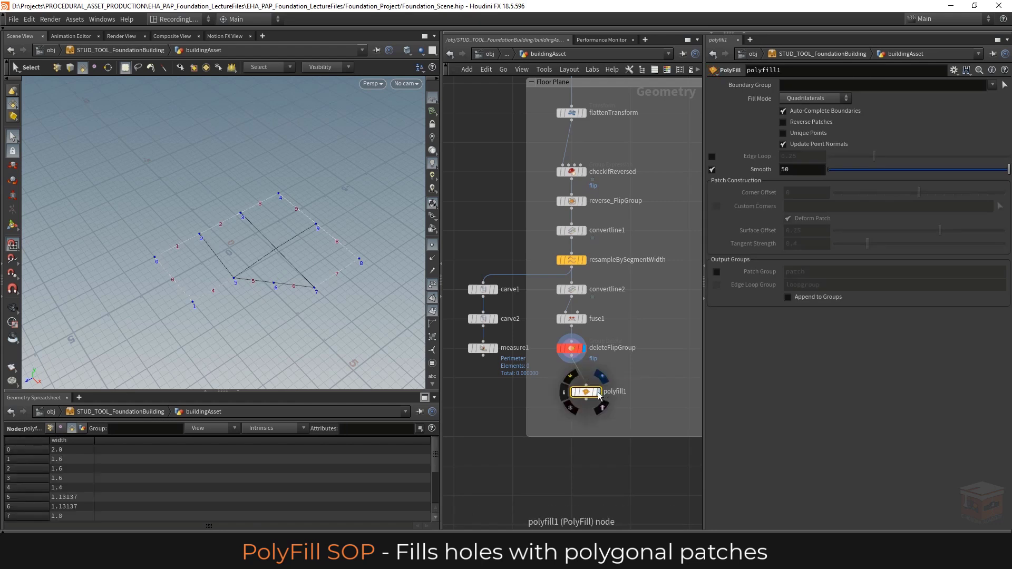
{"action": "left_click", "coordinate": [601, 393]}
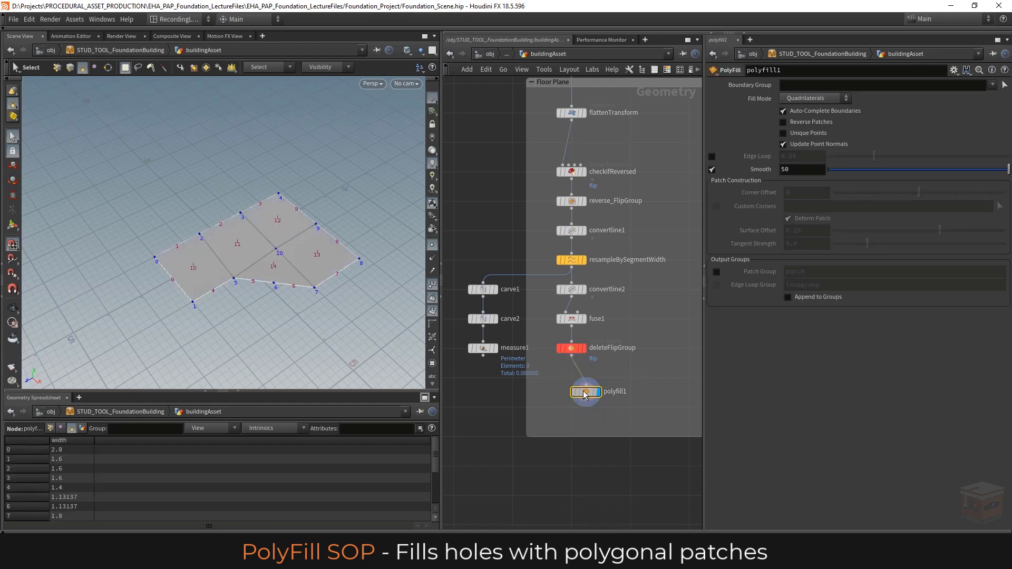
{"action": "left_click_drag", "start_coordinate": [587, 396], "coordinate": [571, 386]}
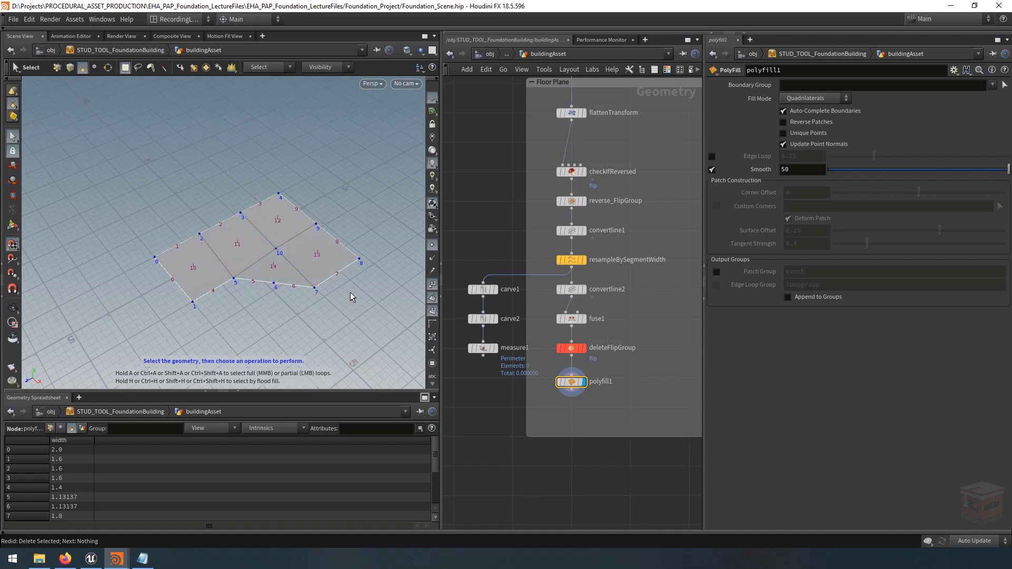
Switch the viewport to the View tool and set polyfill1's fill mode to Single Polygon
{"action": "left_click", "coordinate": [13, 307]}
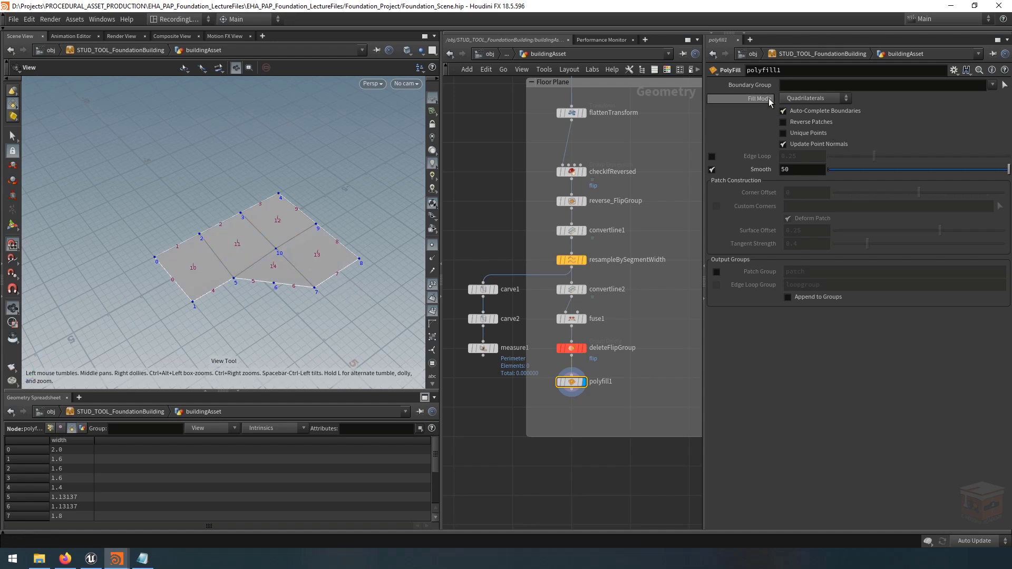
{"action": "left_click", "coordinate": [814, 98]}
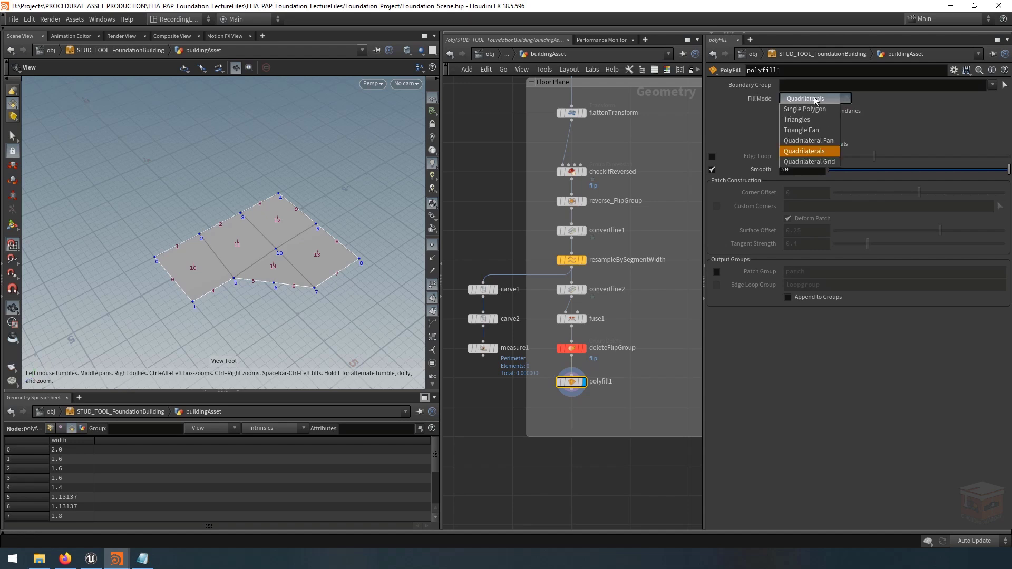
{"action": "left_click", "coordinate": [815, 109]}
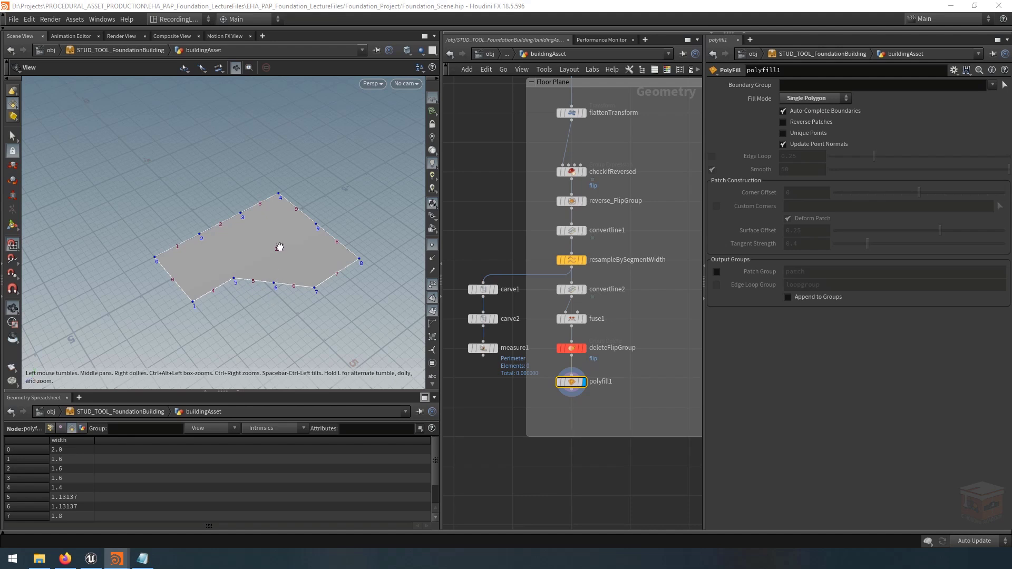
Try moving the floor outline edge between points 6 and 7, then delete the resulting edit node and reselect polyfill1
{"action": "right_click_drag", "start_coordinate": [280, 247], "coordinate": [353, 267]}
{"action": "left_click_drag", "start_coordinate": [331, 269], "coordinate": [336, 262]}
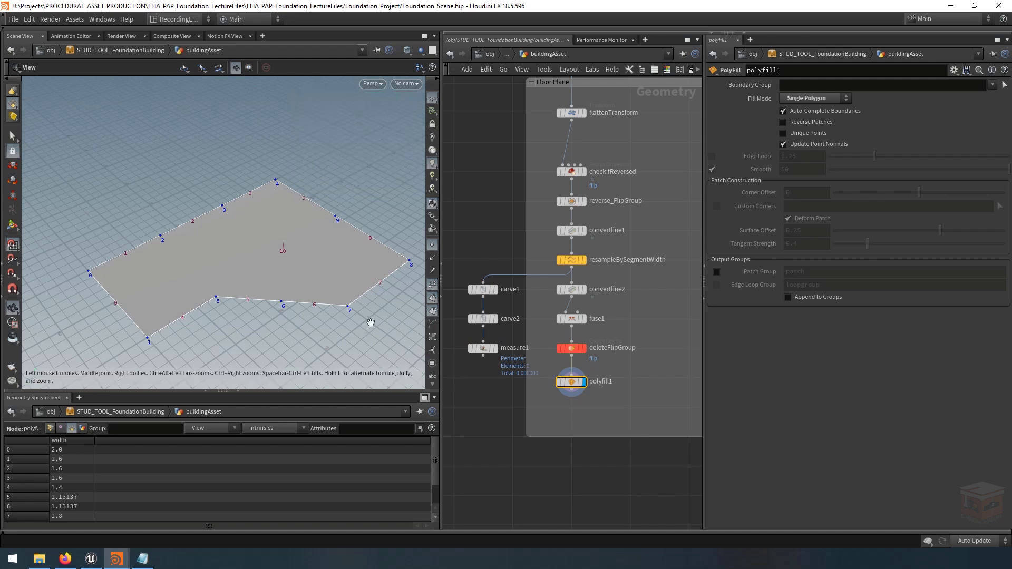
{"action": "left_click", "coordinate": [12, 136]}
{"action": "left_click", "coordinate": [20, 104]}
{"action": "left_click", "coordinate": [49, 121]}
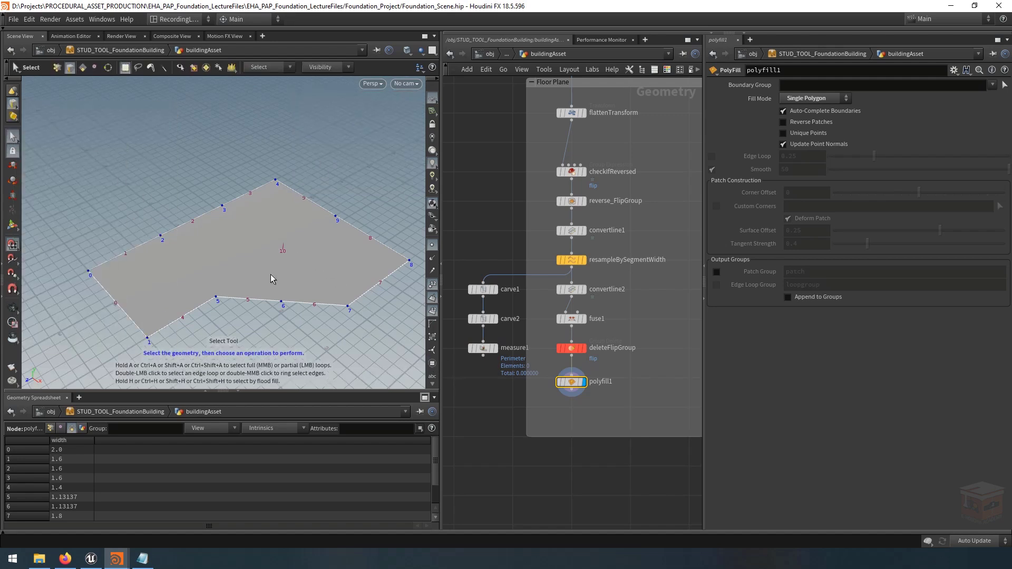
{"action": "left_click", "coordinate": [312, 309]}
{"action": "key", "text": "t"}
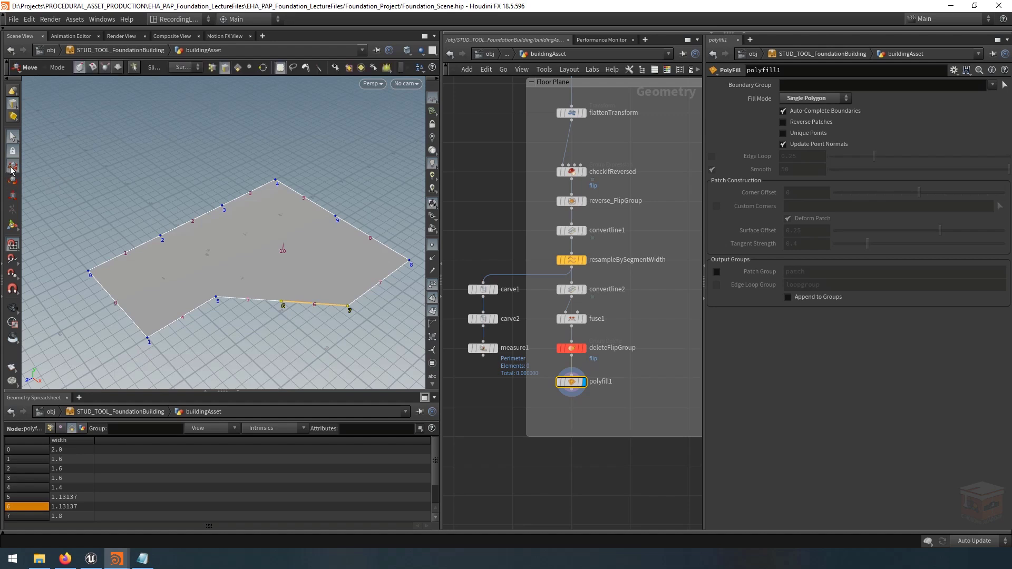
{"action": "mouse_move", "coordinate": [316, 305]}
{"action": "left_mouse_down"}
{"action": "mouse_move", "coordinate": [331, 346]}
{"action": "mouse_move", "coordinate": [316, 276]}
{"action": "mouse_move", "coordinate": [320, 341]}
{"action": "mouse_move", "coordinate": [319, 305]}
{"action": "left_mouse_up"}
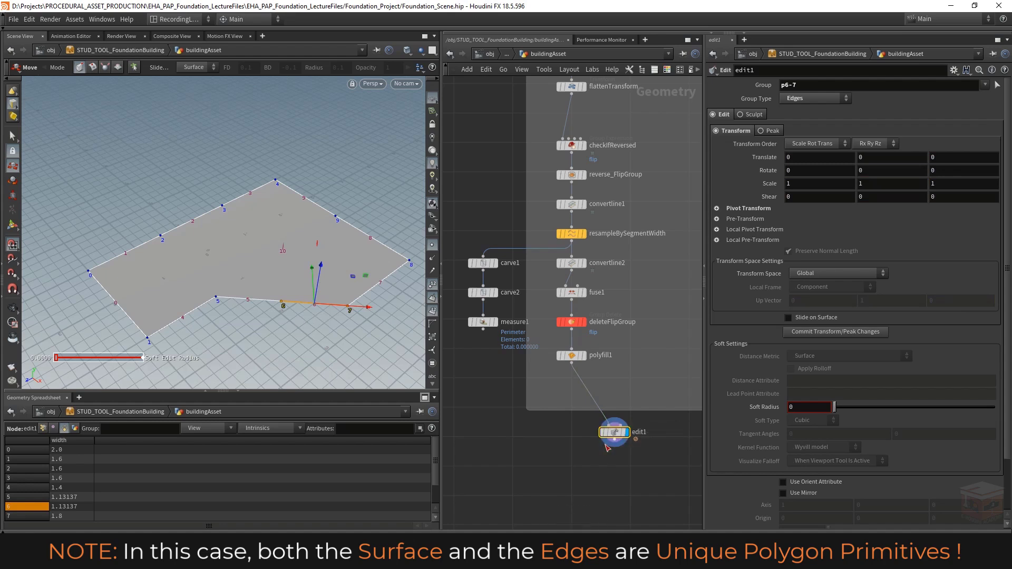
{"action": "key", "text": "Delete"}
{"action": "left_click", "coordinate": [573, 358]}
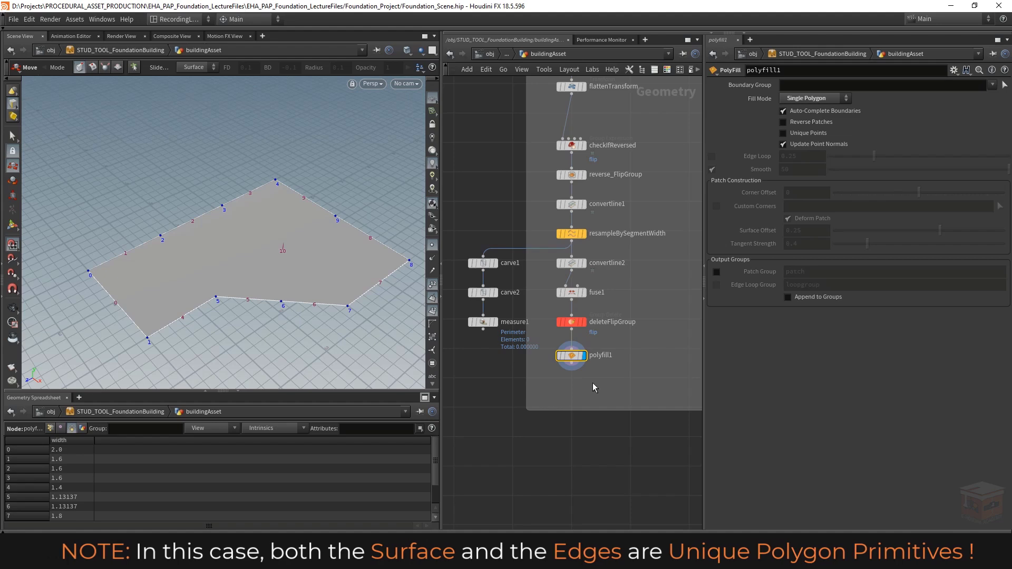
Add a Group Create node and insert it into the wire between deleteFlipGroup and polyfill1
{"action": "key", "text": "Tab"}
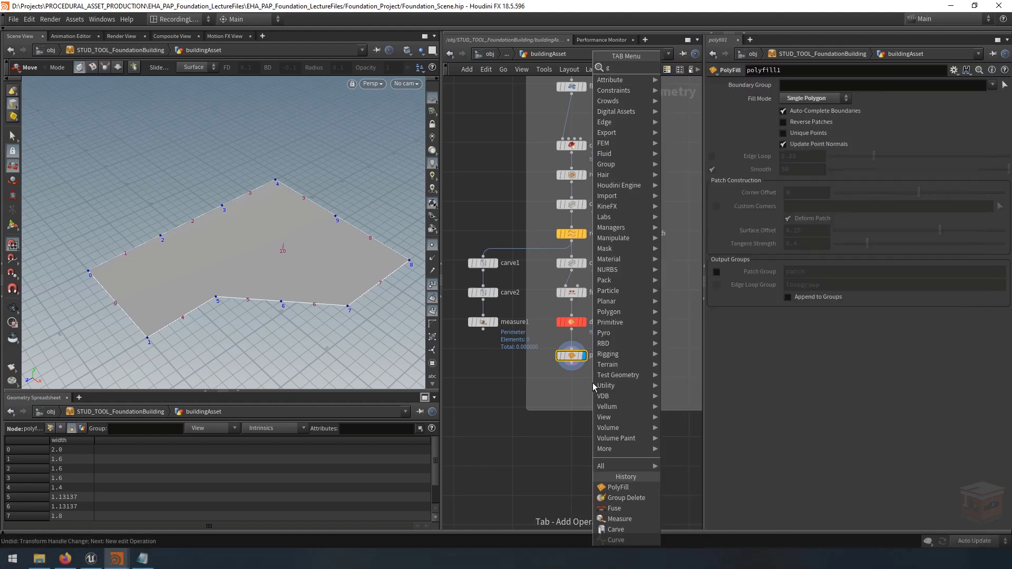
{"action": "type", "text": "group"}
{"action": "key", "text": "Return"}
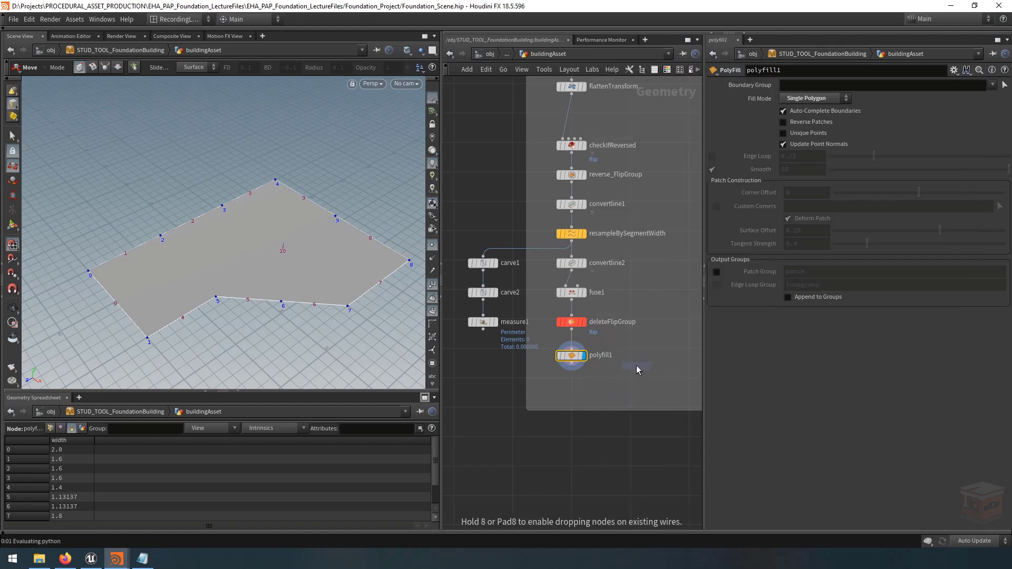
{"action": "left_click", "coordinate": [636, 350]}
{"action": "left_click_drag", "start_coordinate": [571, 355], "coordinate": [645, 350]}
{"action": "left_click_drag", "start_coordinate": [637, 351], "coordinate": [572, 360]}
Rename the new group node edgeGroup and set its group name to edge
{"action": "left_click", "coordinate": [597, 358]}
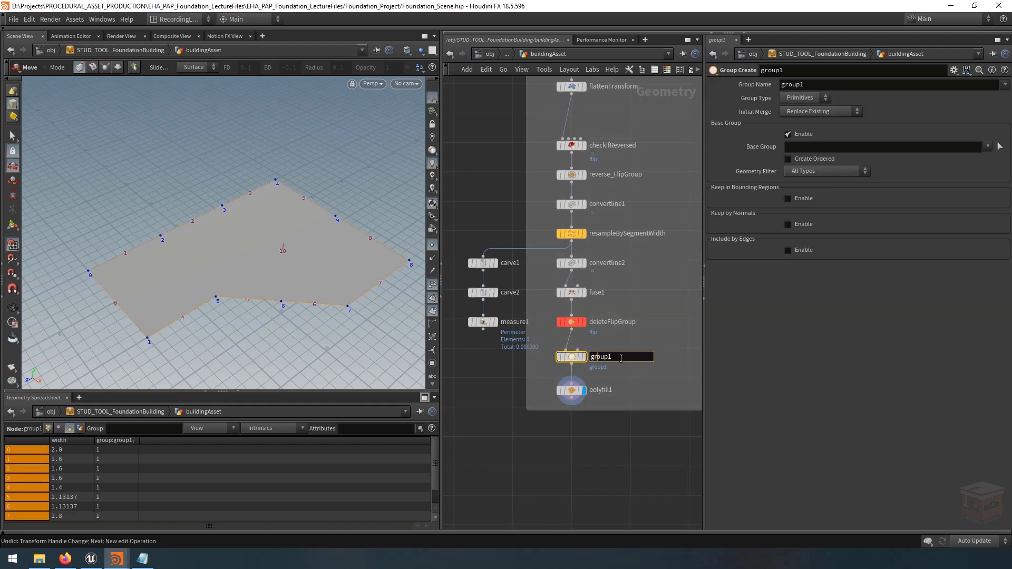
{"action": "type", "text": "groupcreate"}
{"action": "key", "text": "Return"}
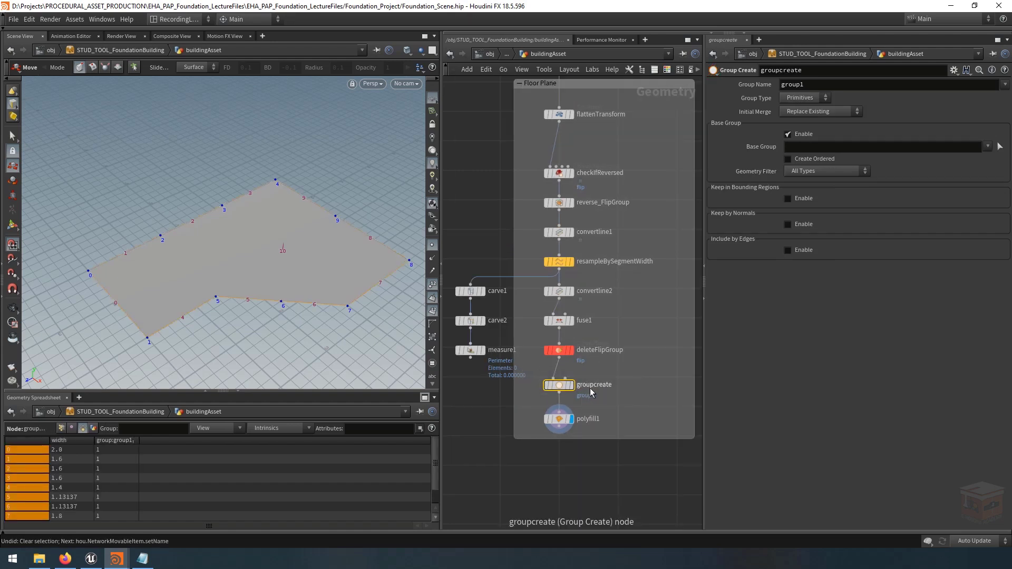
{"action": "left_click", "coordinate": [601, 388]}
{"action": "left_click_drag", "start_coordinate": [647, 385], "coordinate": [485, 376]}
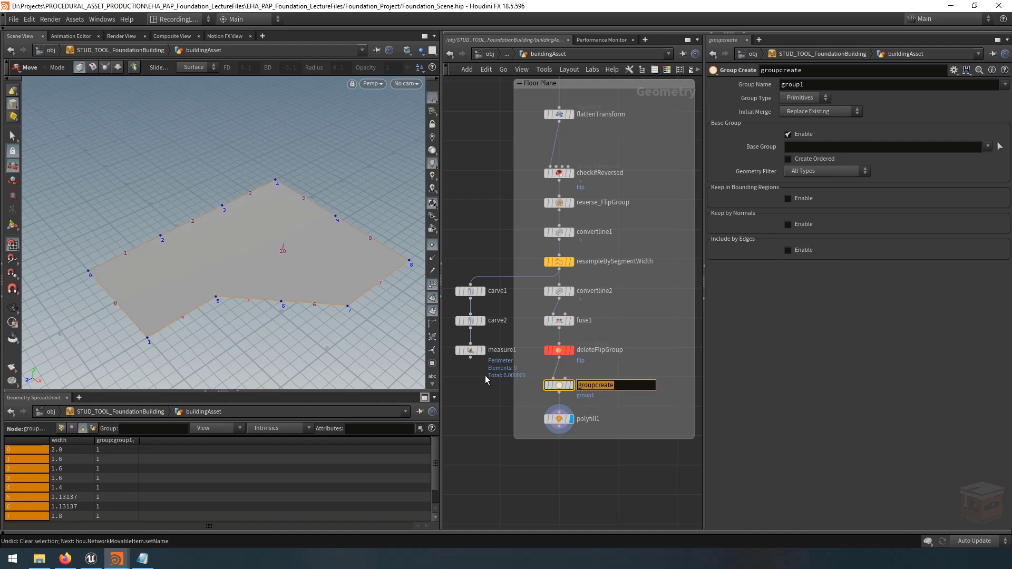
{"action": "type", "text": "edgeGroup"}
{"action": "key", "text": "Return"}
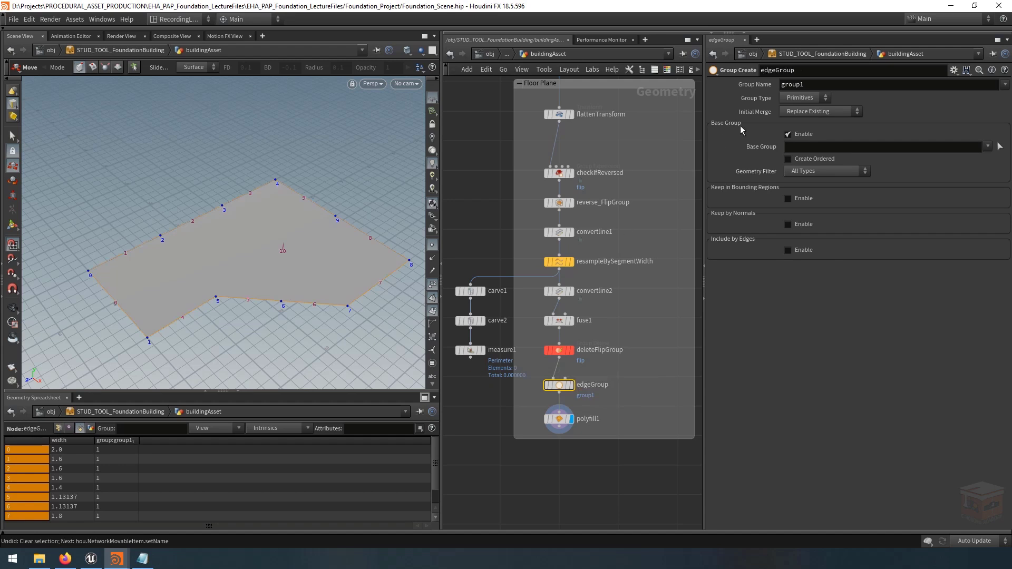
{"action": "left_click_drag", "start_coordinate": [820, 86], "coordinate": [748, 76]}
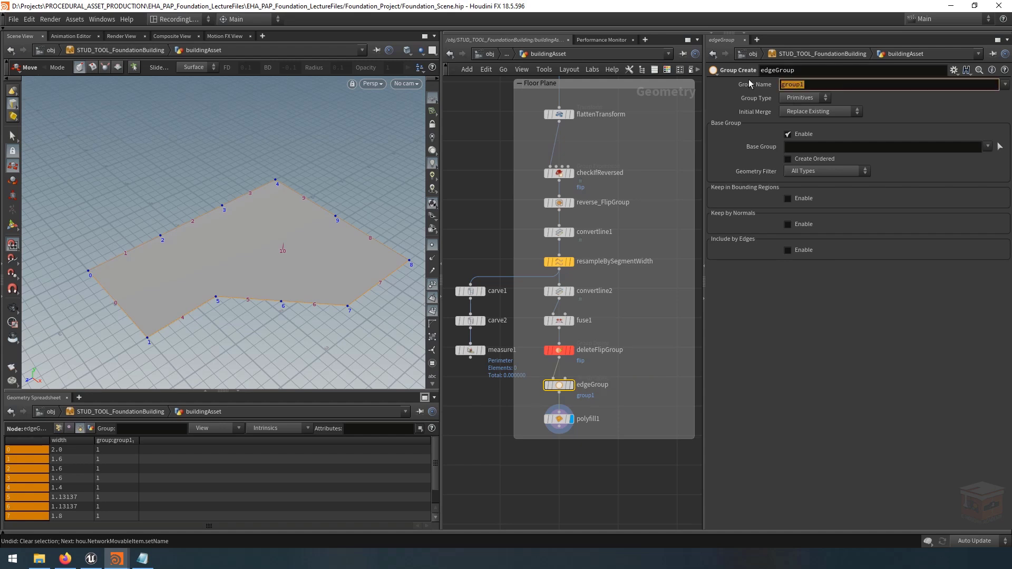
{"action": "type", "text": "edge"}
{"action": "key", "text": "Return"}
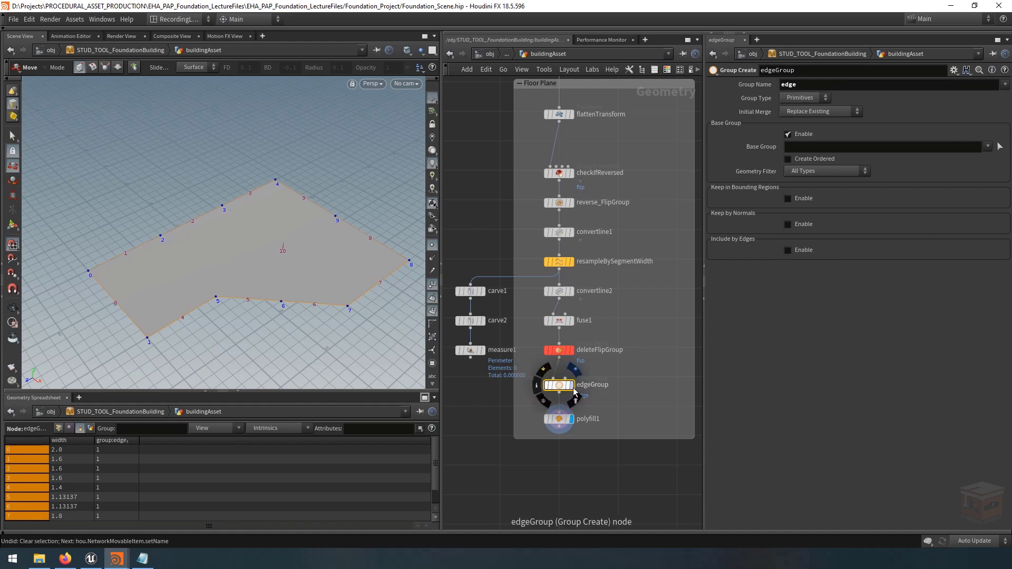
Display edgeGroup and open the viewport's group list with primitive groups shown
{"action": "left_click", "coordinate": [571, 385]}
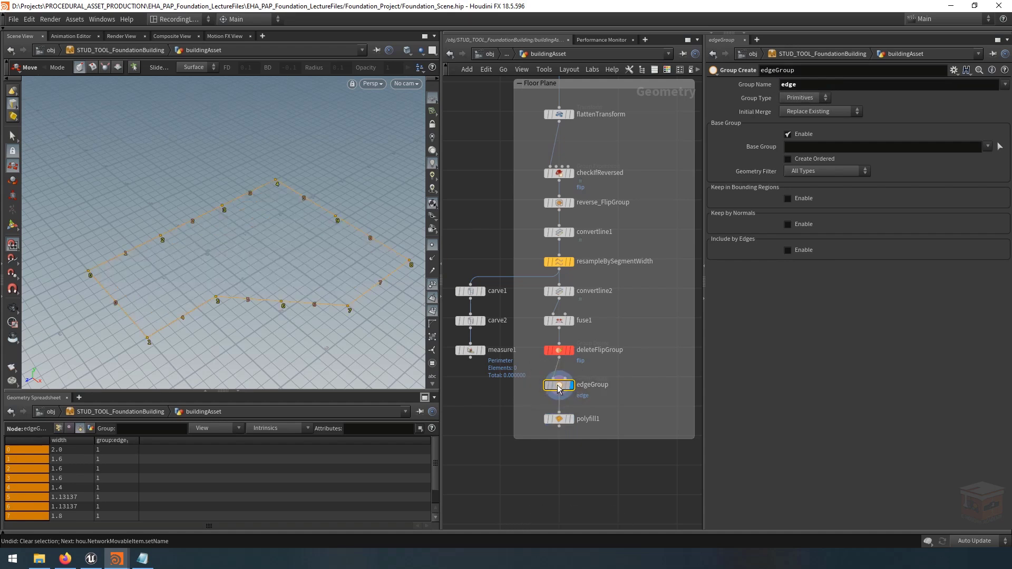
{"action": "left_click", "coordinate": [432, 364]}
{"action": "left_click", "coordinate": [396, 100]}
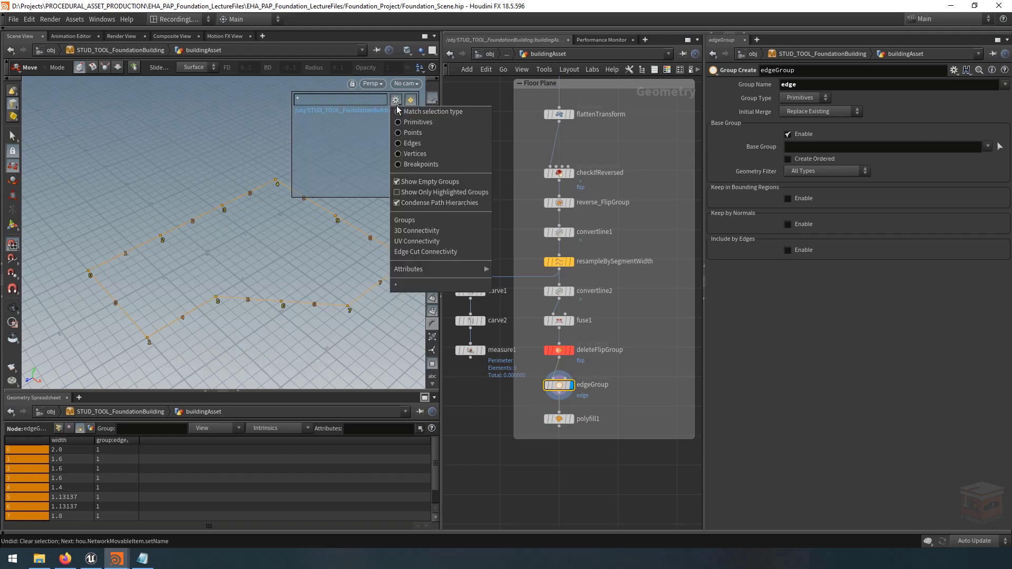
{"action": "left_click", "coordinate": [421, 129]}
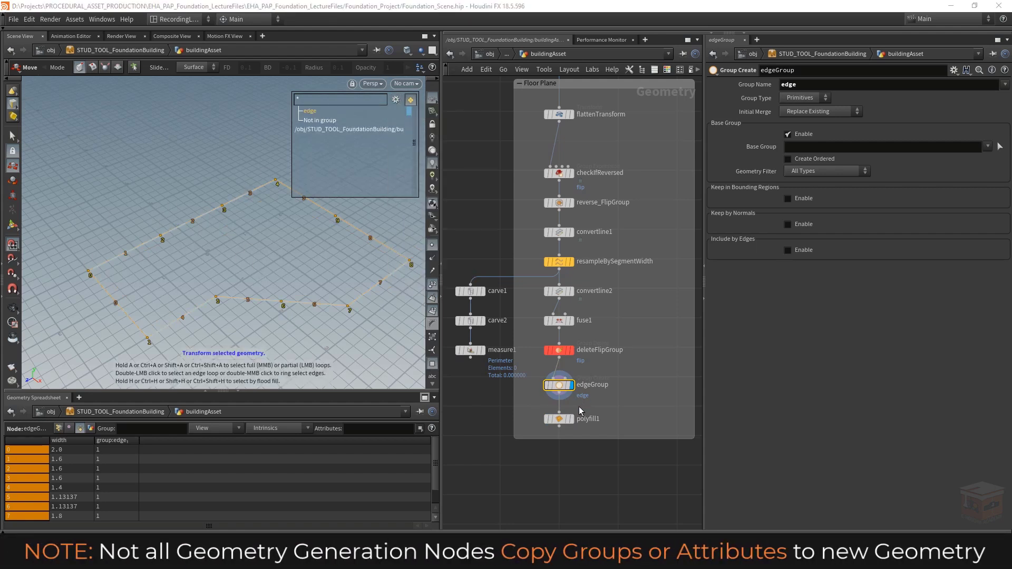
Display and select polyfill1, and inspect its edge group and ungrouped primitives in the viewport's group list
{"action": "left_click", "coordinate": [572, 422]}
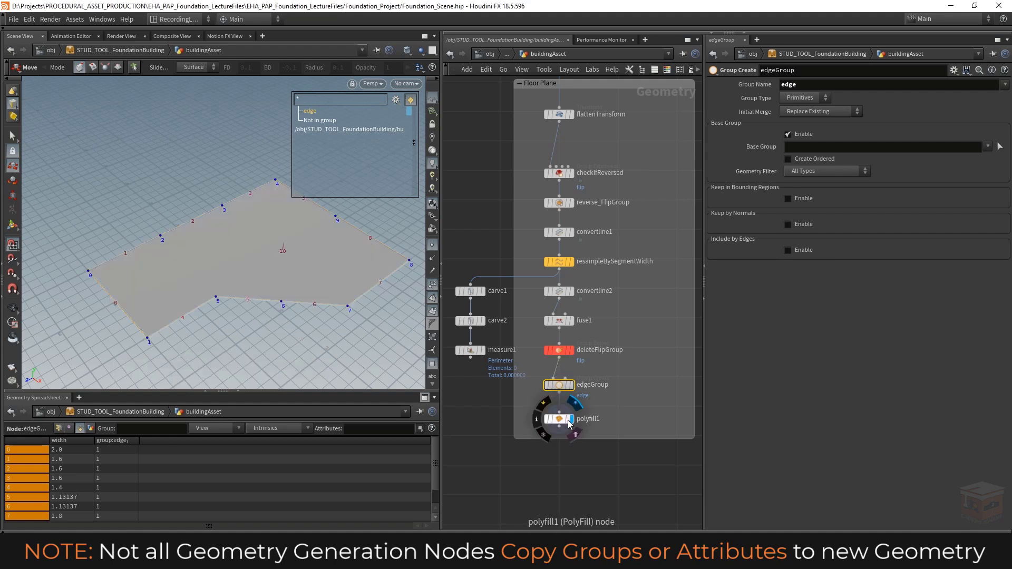
{"action": "left_click", "coordinate": [562, 421]}
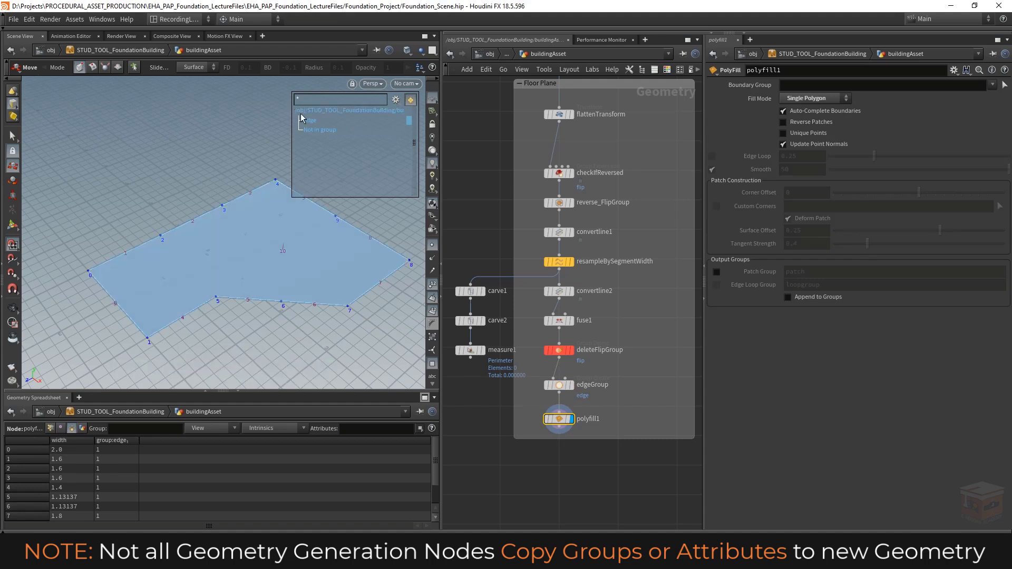
{"action": "mouse_move", "coordinate": [310, 128]}
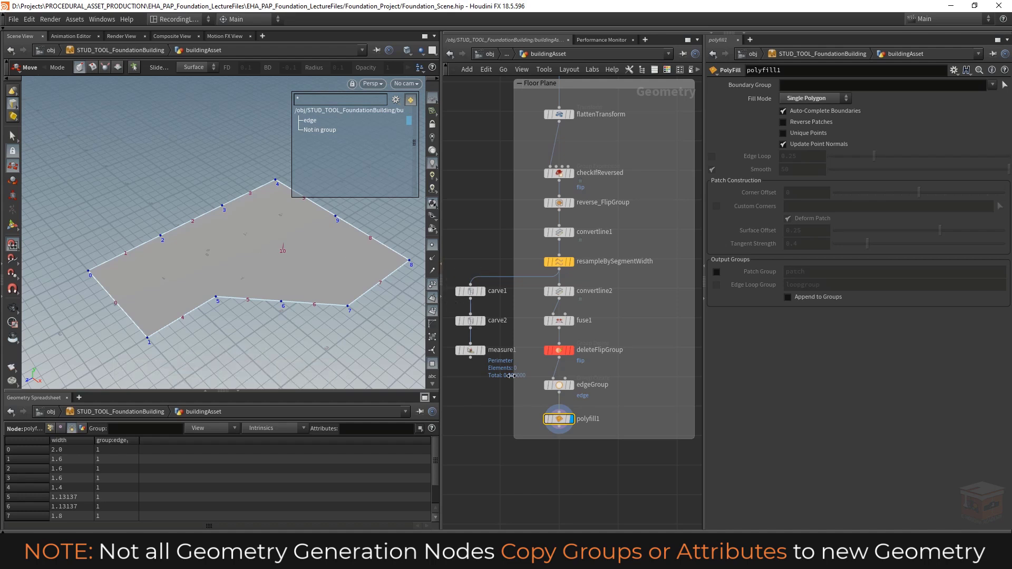
Extend the lower border of the Floor Plane network box slightly below polyfill1
{"action": "scroll", "coordinate": [646, 411], "scroll_direction": "down", "scroll_amount": 3}
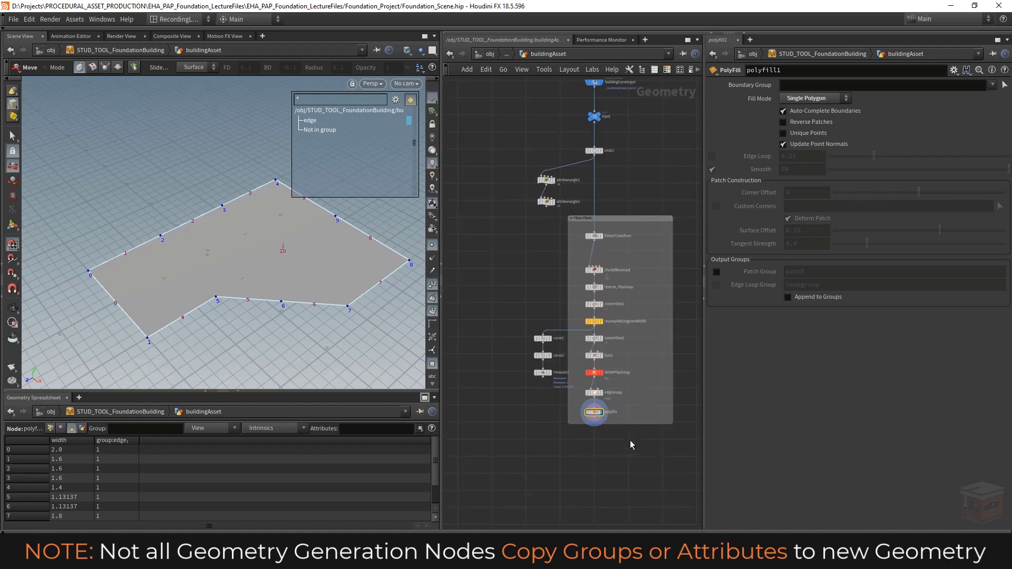
{"action": "left_click_drag", "start_coordinate": [634, 424], "coordinate": [633, 433]}
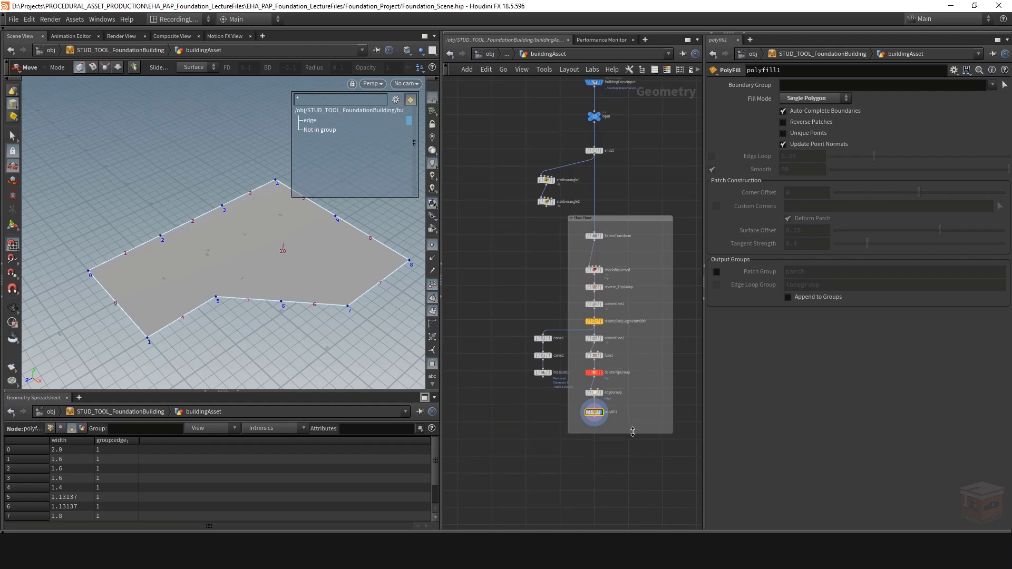
{"action": "middle_click_drag", "start_coordinate": [644, 401], "coordinate": [613, 424]}
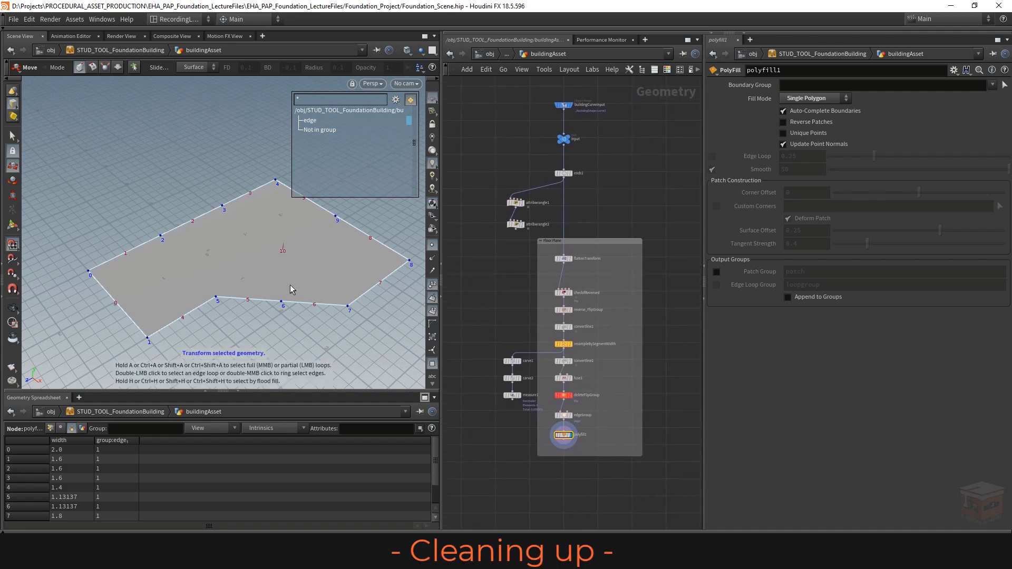
Switch the viewport to the View tool and close the group list
{"action": "left_click", "coordinate": [13, 309]}
{"action": "left_click_drag", "start_coordinate": [333, 249], "coordinate": [285, 260]}
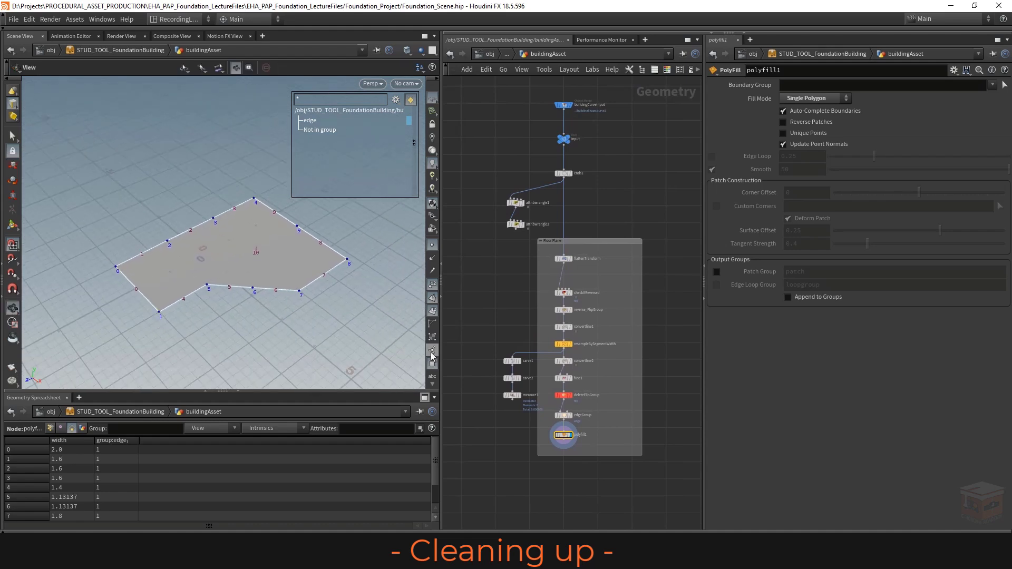
{"action": "scroll", "coordinate": [599, 386], "scroll_direction": "up", "scroll_amount": 5}
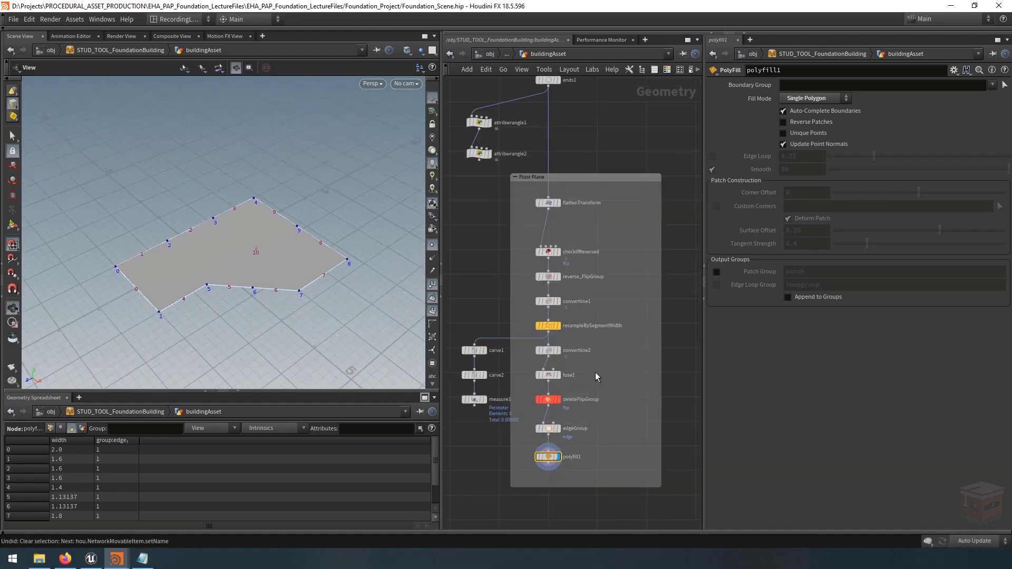
{"action": "middle_click_drag", "start_coordinate": [592, 370], "coordinate": [619, 365]}
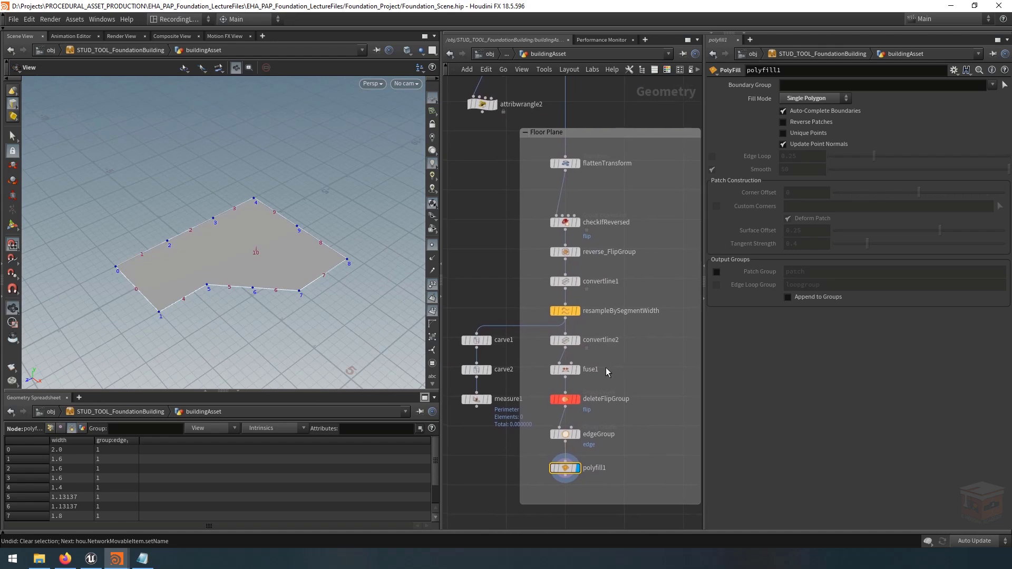
Widen the network editor, color the convertline2 node light blue and rename it convertline_Width
{"action": "left_click", "coordinate": [654, 365]}
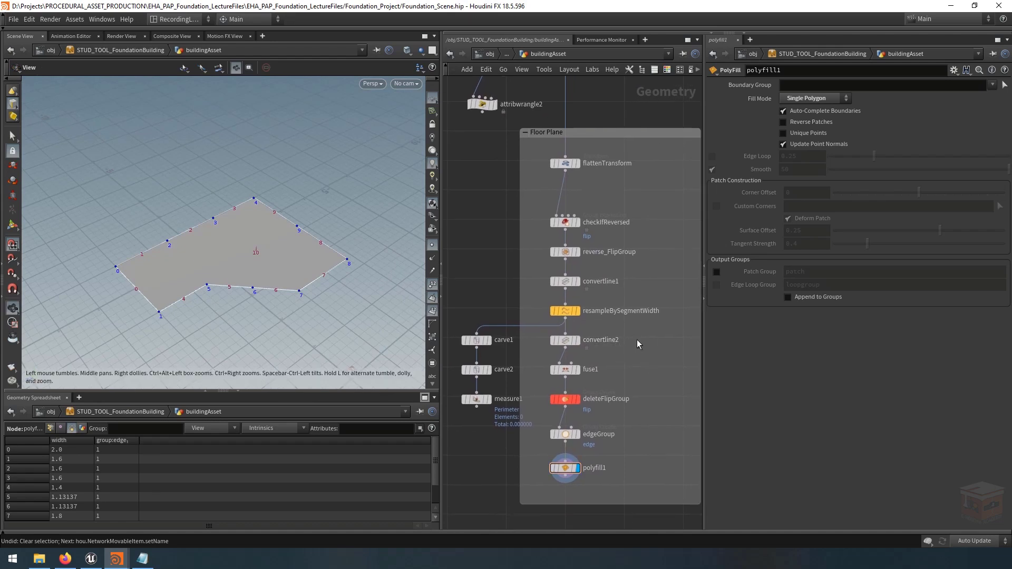
{"action": "left_click_drag", "start_coordinate": [641, 332], "coordinate": [538, 353]}
{"action": "left_click_drag", "start_coordinate": [702, 354], "coordinate": [747, 348]}
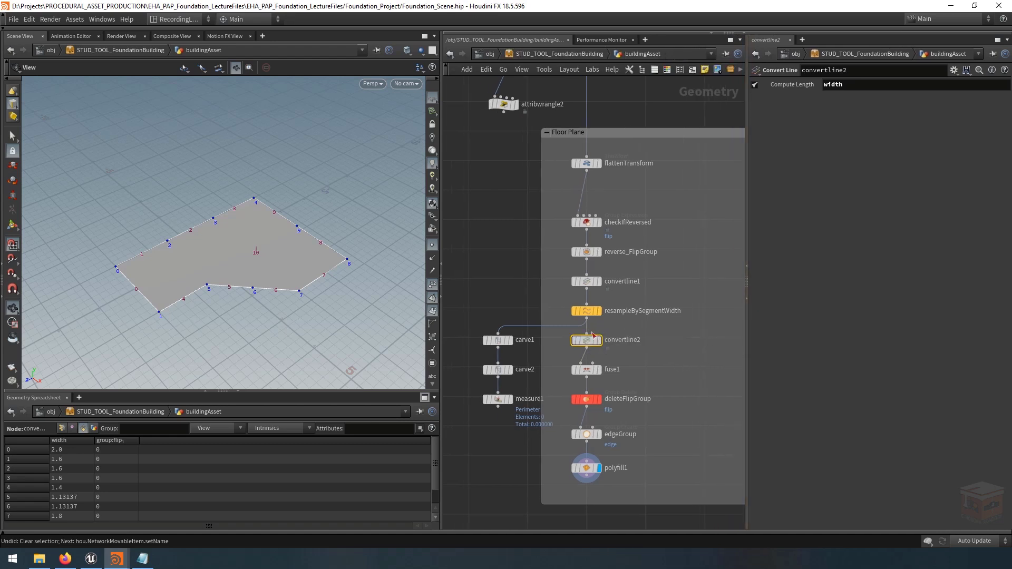
{"action": "left_click", "coordinate": [667, 70]}
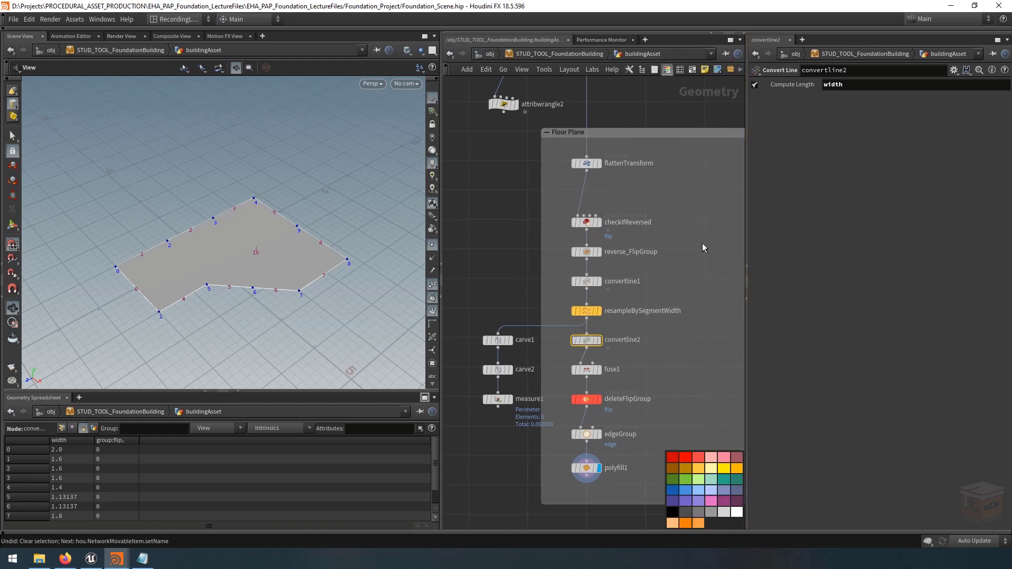
{"action": "left_click", "coordinate": [699, 491]}
{"action": "key", "text": "F2"}
{"action": "scroll", "coordinate": [670, 343], "scroll_direction": "up", "scroll_amount": 1}
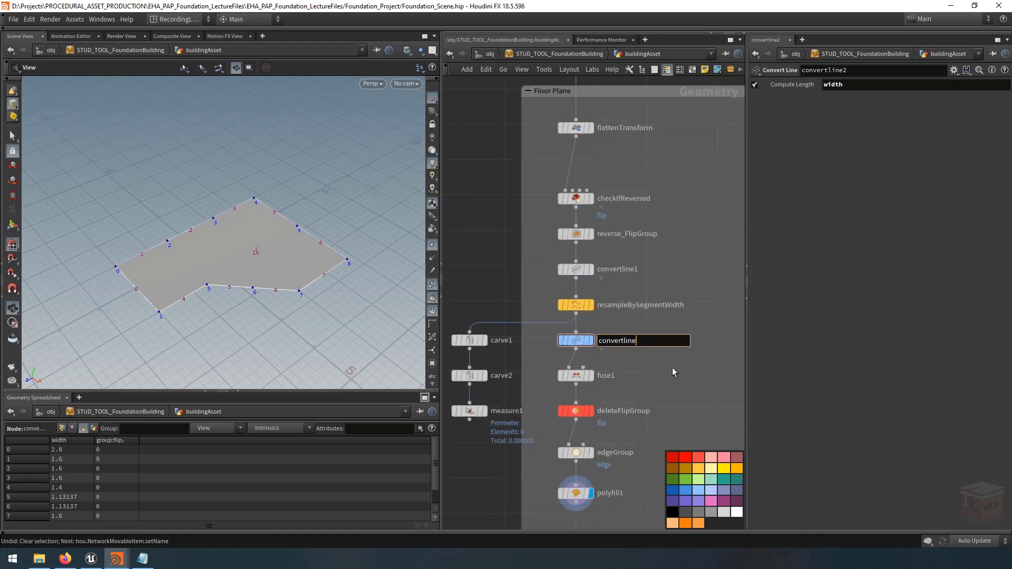
{"action": "type", "text": "_Width"}
{"action": "key", "text": "Return"}
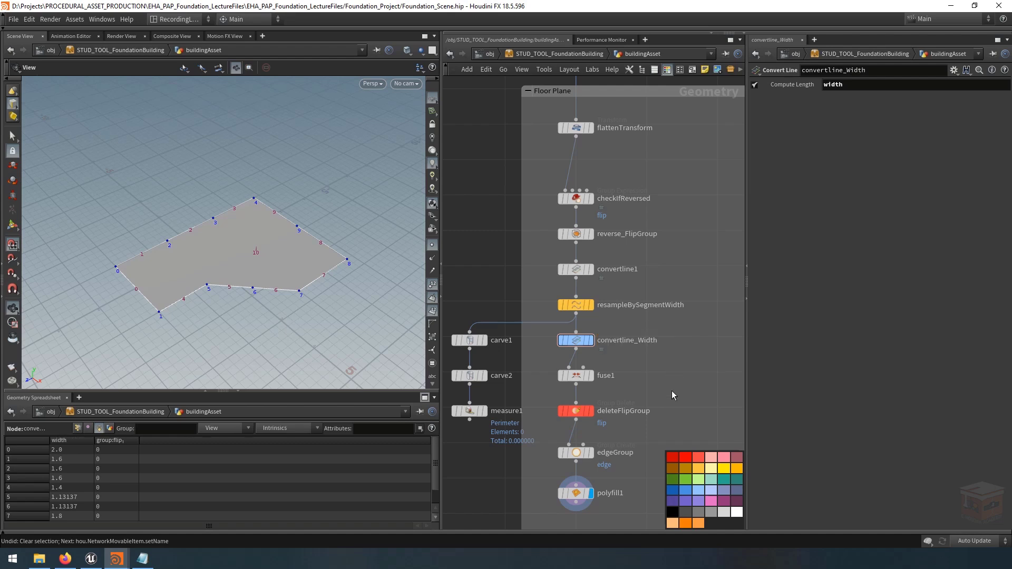
Color the edgeGroup and checkIfReversed nodes light teal
{"action": "middle_click_drag", "start_coordinate": [672, 392], "coordinate": [670, 345]}
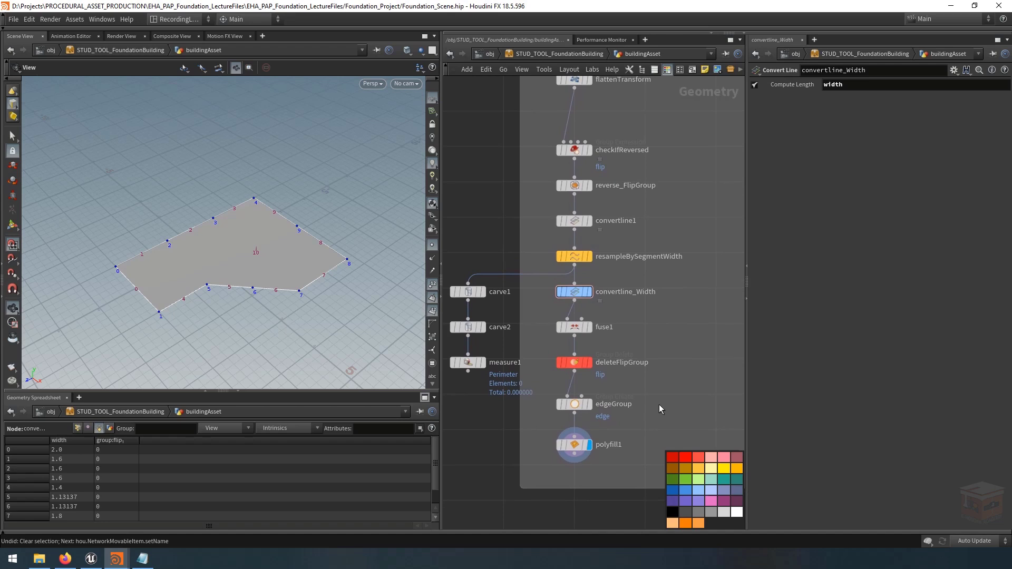
{"action": "left_click", "coordinate": [575, 405]}
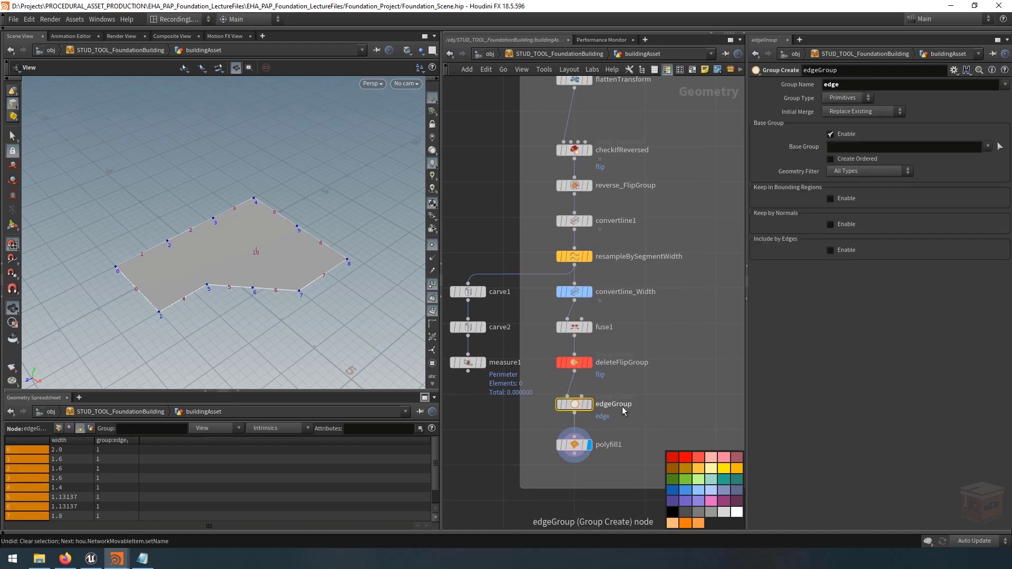
{"action": "left_click", "coordinate": [712, 479]}
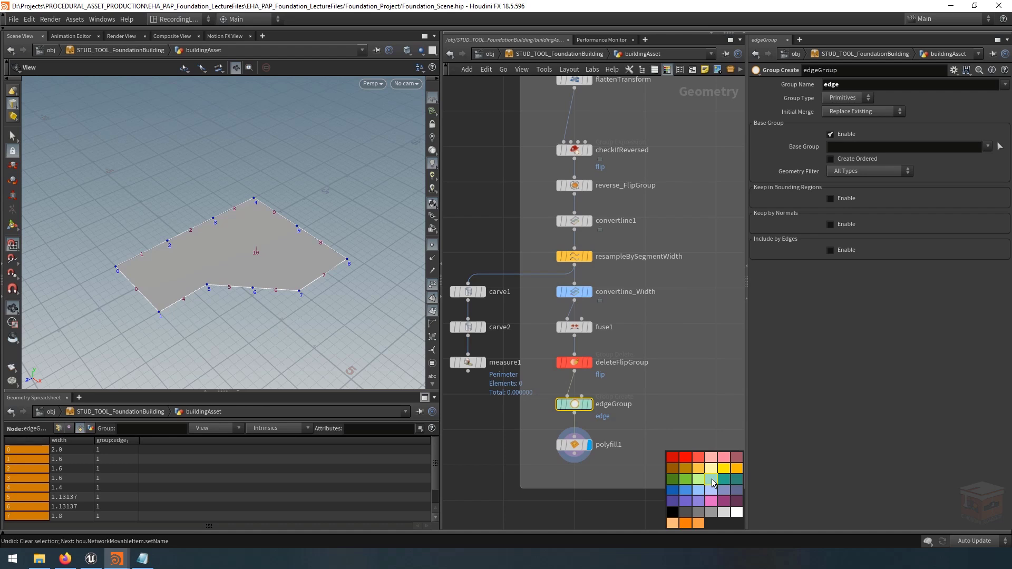
{"action": "middle_click_drag", "start_coordinate": [671, 139], "coordinate": [667, 203]}
{"action": "left_click_drag", "start_coordinate": [667, 202], "coordinate": [530, 222]}
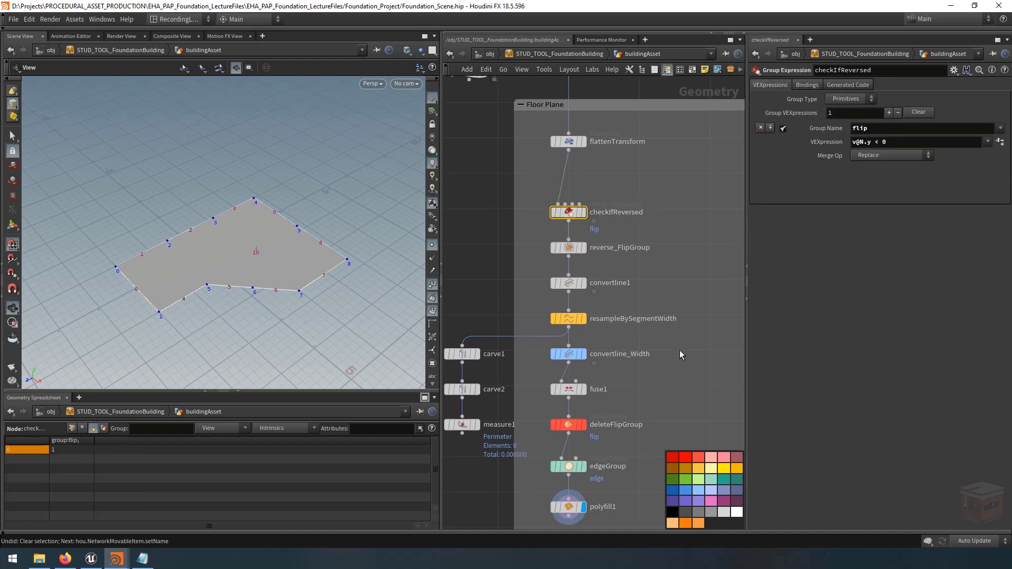
{"action": "left_click", "coordinate": [715, 480]}
{"action": "scroll", "coordinate": [677, 243], "scroll_direction": "down", "scroll_amount": 3}
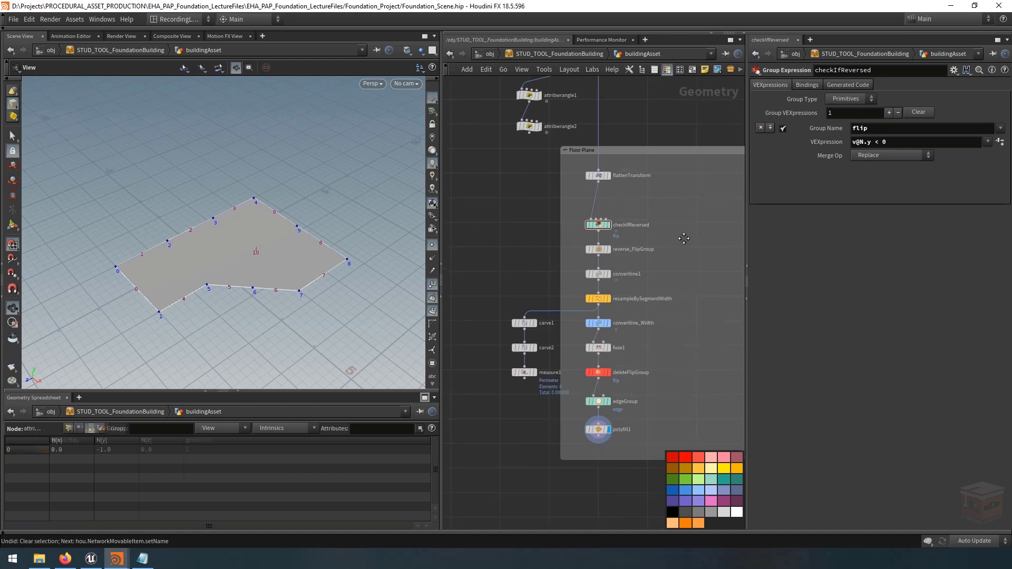
Move the ends1 node and its two attribwrangle nodes lower to open a gap beneath the input null
{"action": "middle_click_drag", "start_coordinate": [680, 239], "coordinate": [658, 311]}
{"action": "scroll", "coordinate": [649, 295], "scroll_direction": "down", "scroll_amount": 4}
{"action": "left_click_drag", "start_coordinate": [633, 243], "coordinate": [539, 263]}
{"action": "left_click", "coordinate": [610, 225]}
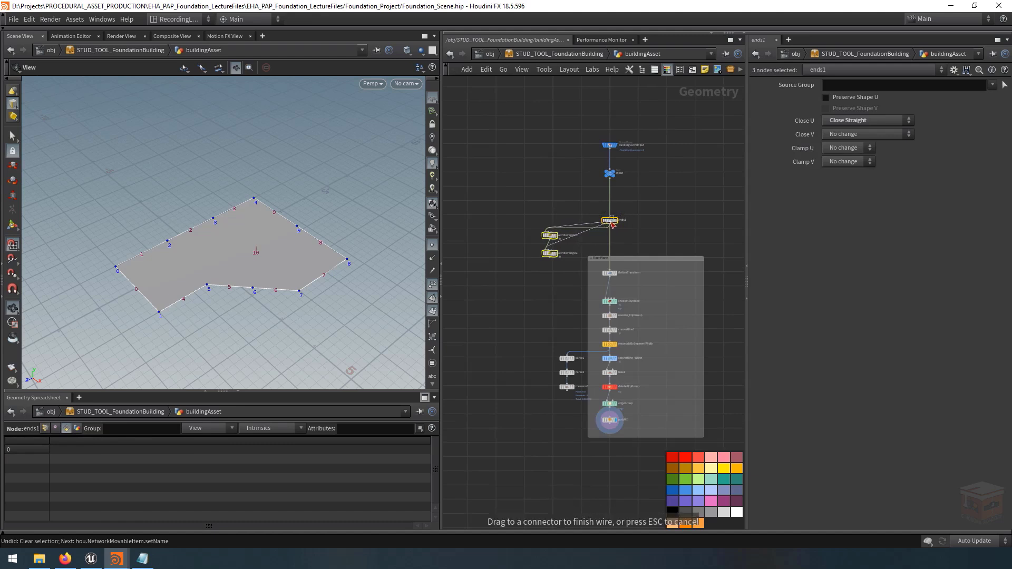
{"action": "key", "text": "Escape"}
{"action": "left_click_drag", "start_coordinate": [609, 223], "coordinate": [611, 238]}
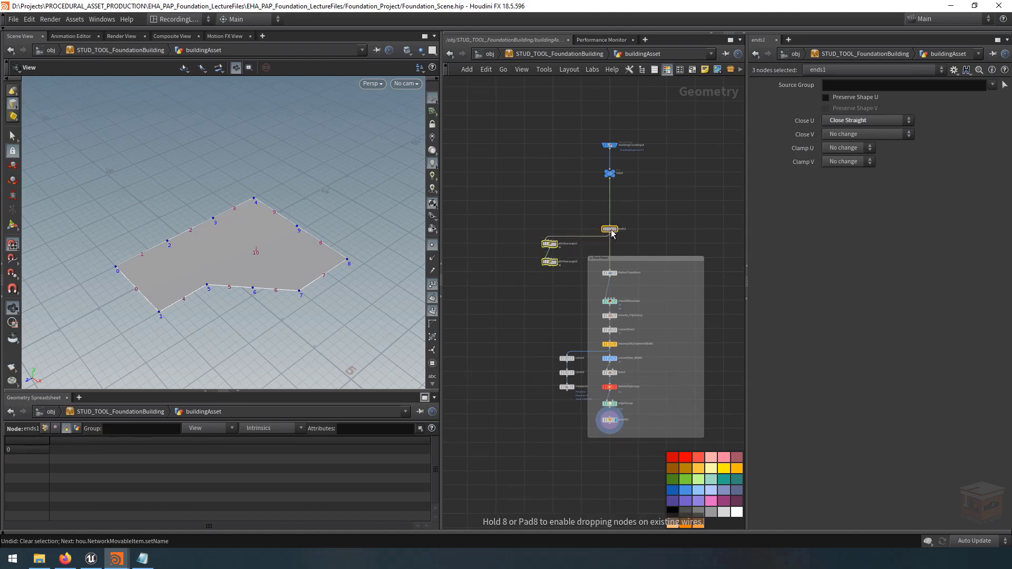
{"action": "left_click", "coordinate": [642, 203]}
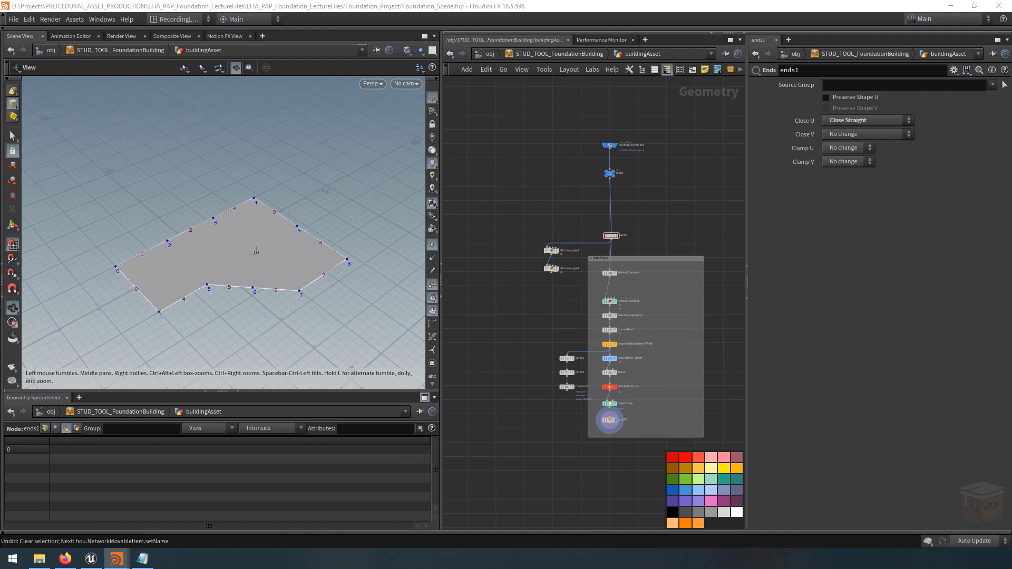
{"action": "left_click", "coordinate": [615, 238]}
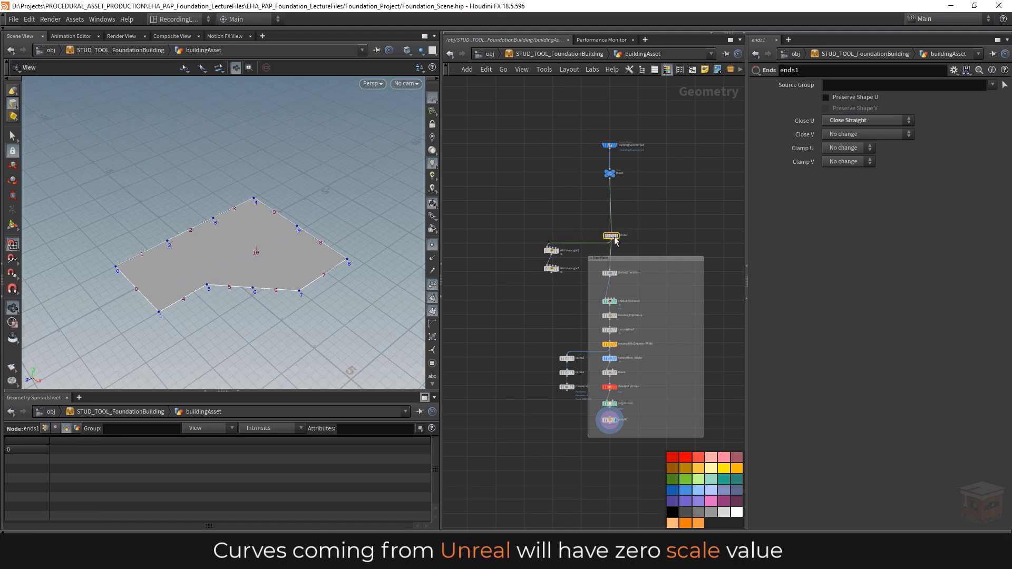
{"action": "left_click_drag", "start_coordinate": [615, 240], "coordinate": [612, 238]}
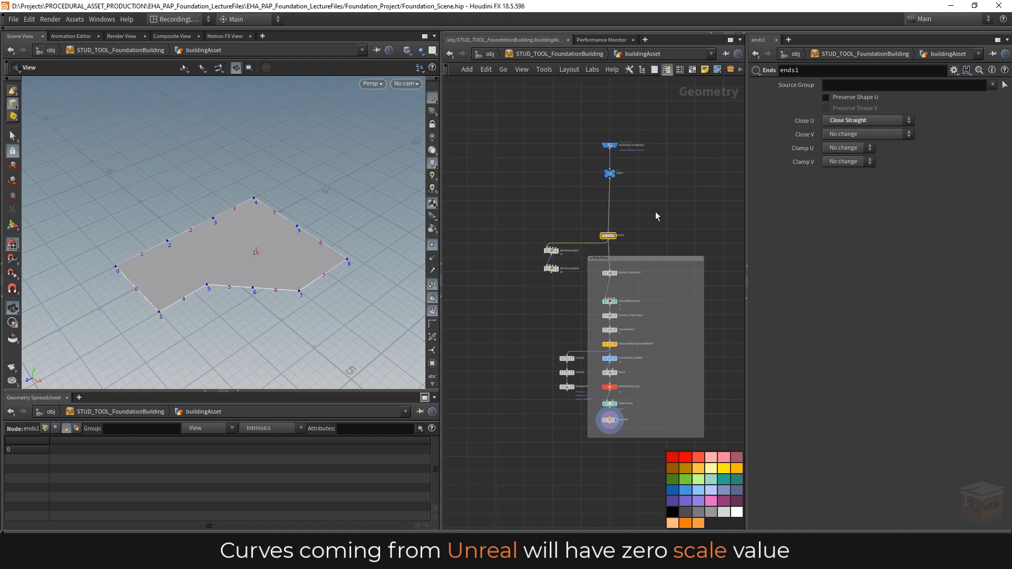
Align the ends1 node vertically under the input null
{"action": "left_click", "coordinate": [633, 210]}
{"action": "middle_click_drag", "start_coordinate": [634, 210], "coordinate": [635, 227]}
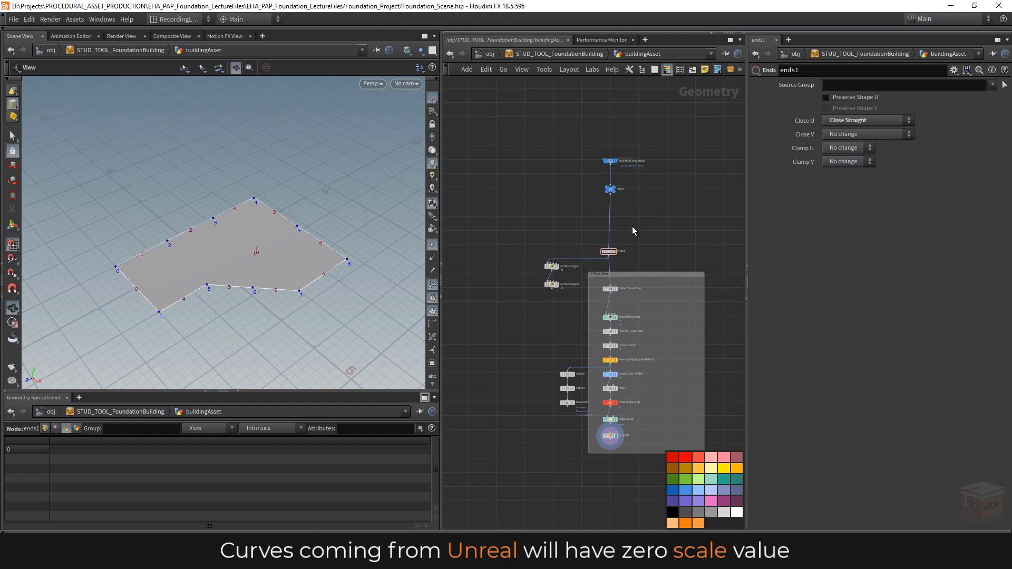
{"action": "scroll", "coordinate": [630, 224], "scroll_direction": "up", "scroll_amount": 4}
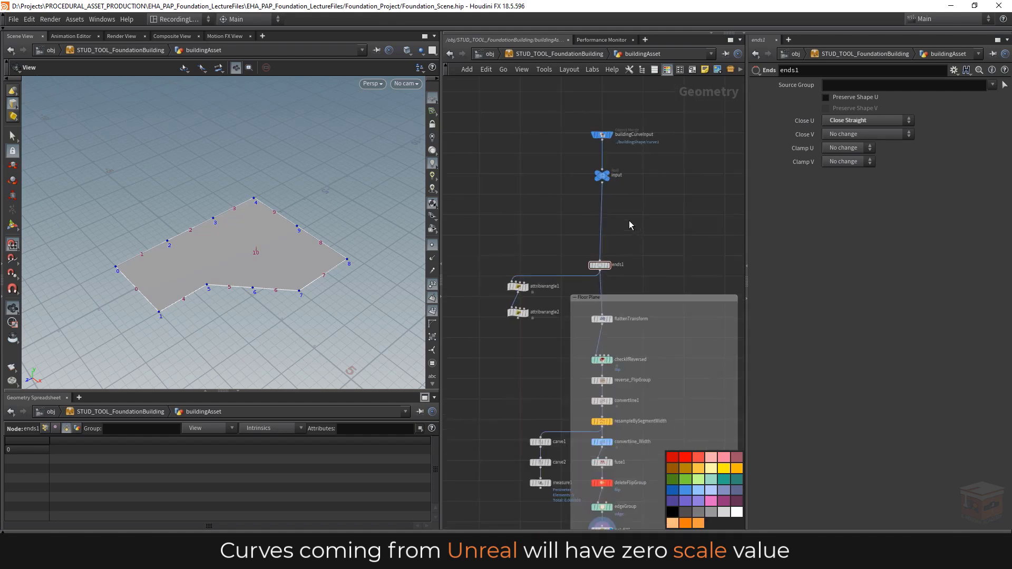
{"action": "scroll", "coordinate": [629, 224], "scroll_direction": "up", "scroll_amount": 2}
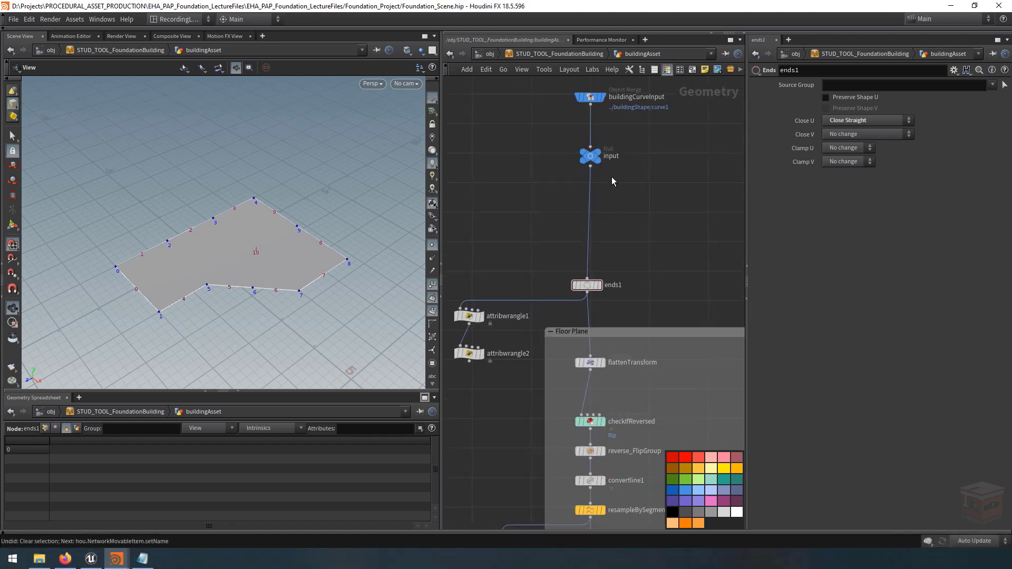
{"action": "left_click_drag", "start_coordinate": [619, 281], "coordinate": [592, 273]}
{"action": "left_click", "coordinate": [626, 213]}
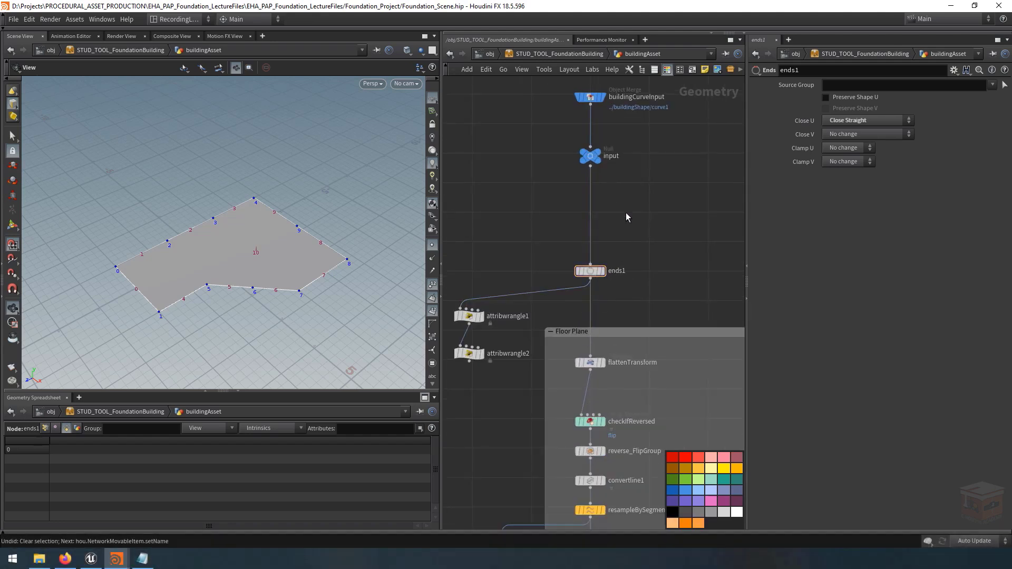
Add an Attribute Delete node between the input null and ends1, beside their connecting wire
{"action": "middle_click_drag", "start_coordinate": [626, 213], "coordinate": [612, 281]}
{"action": "scroll", "coordinate": [612, 270], "scroll_direction": "up", "scroll_amount": 1}
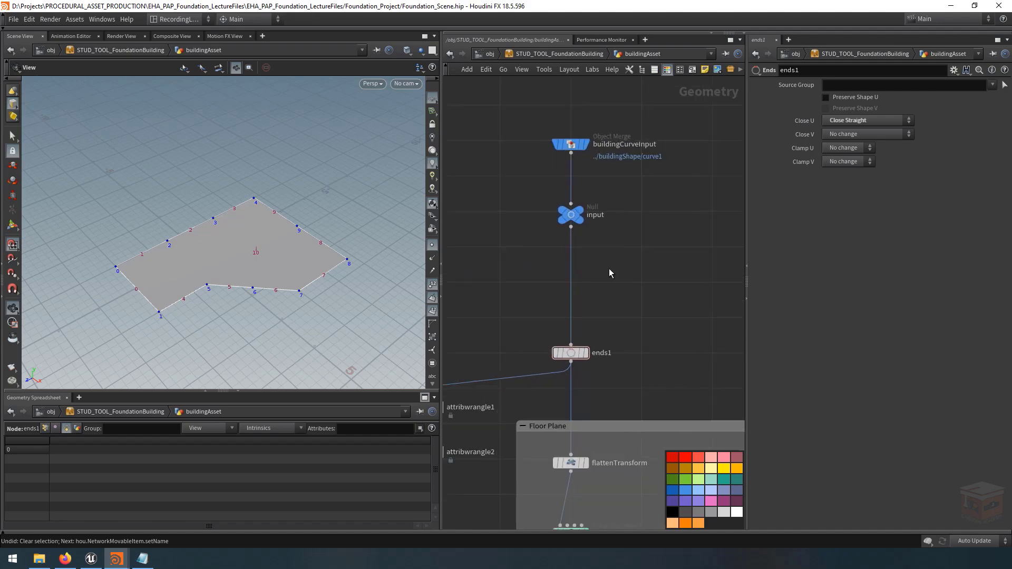
{"action": "key", "text": "Tab"}
{"action": "type", "text": "at"}
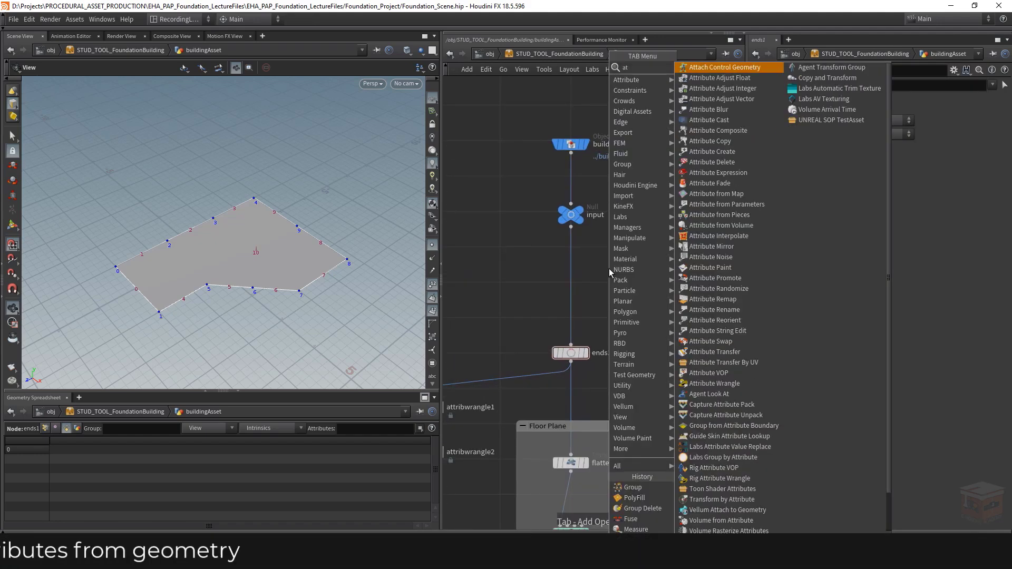
{"action": "type", "text": "tribdelet"}
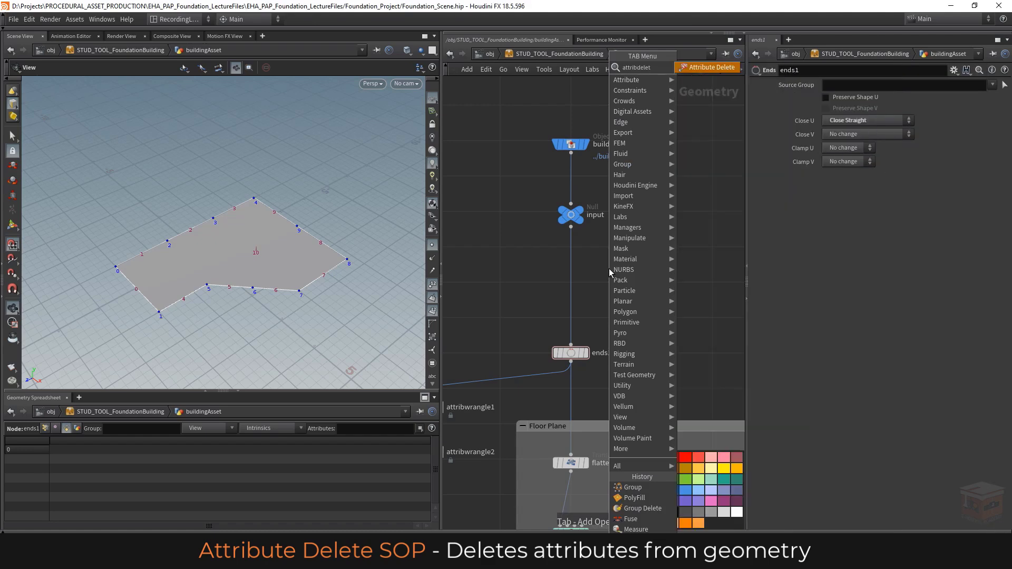
{"action": "key", "text": "Return"}
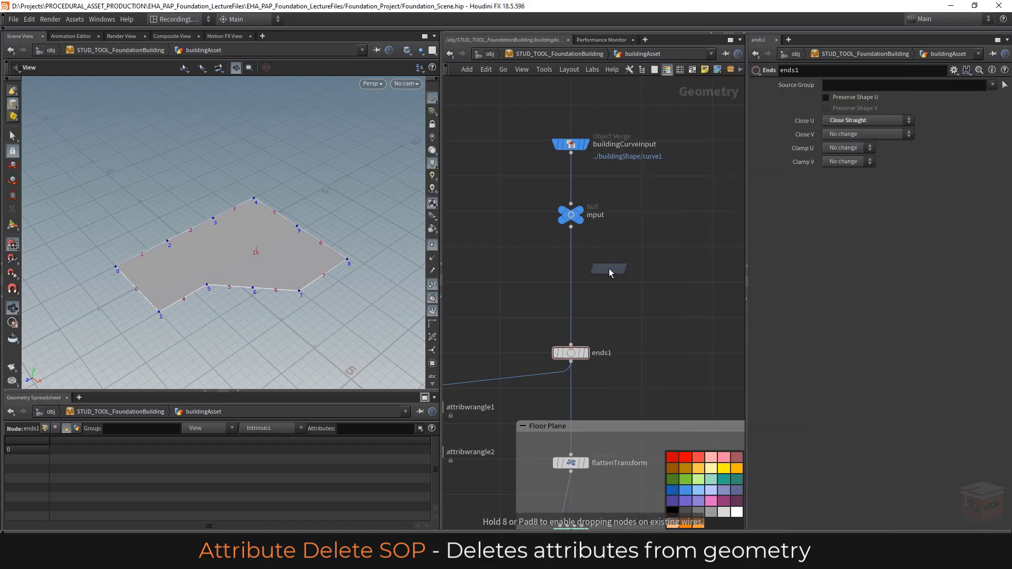
{"action": "left_click", "coordinate": [609, 270]}
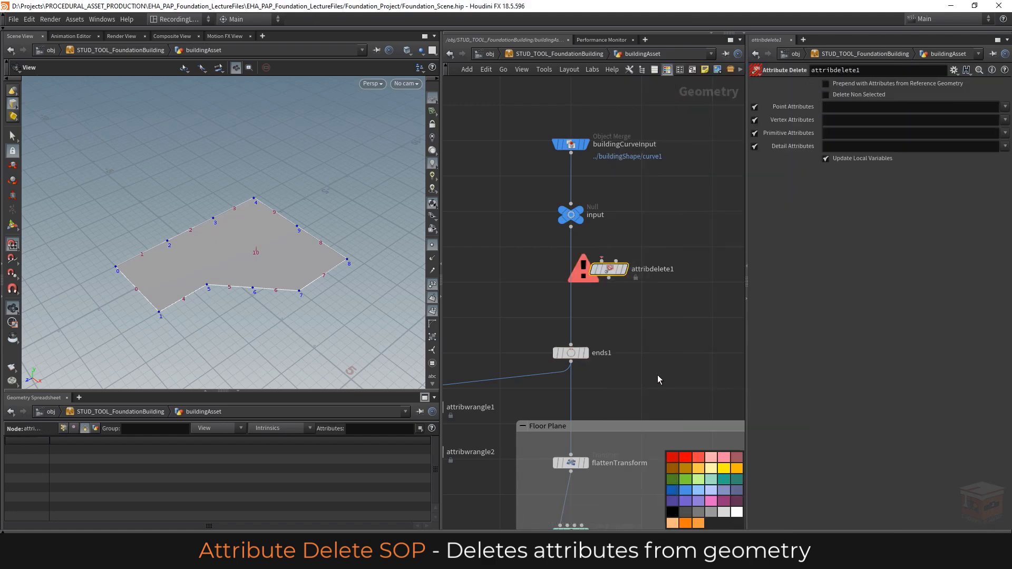
Color the Attribute Delete node red and rename it removeScaleAndRotAttribs
{"action": "left_click", "coordinate": [698, 459]}
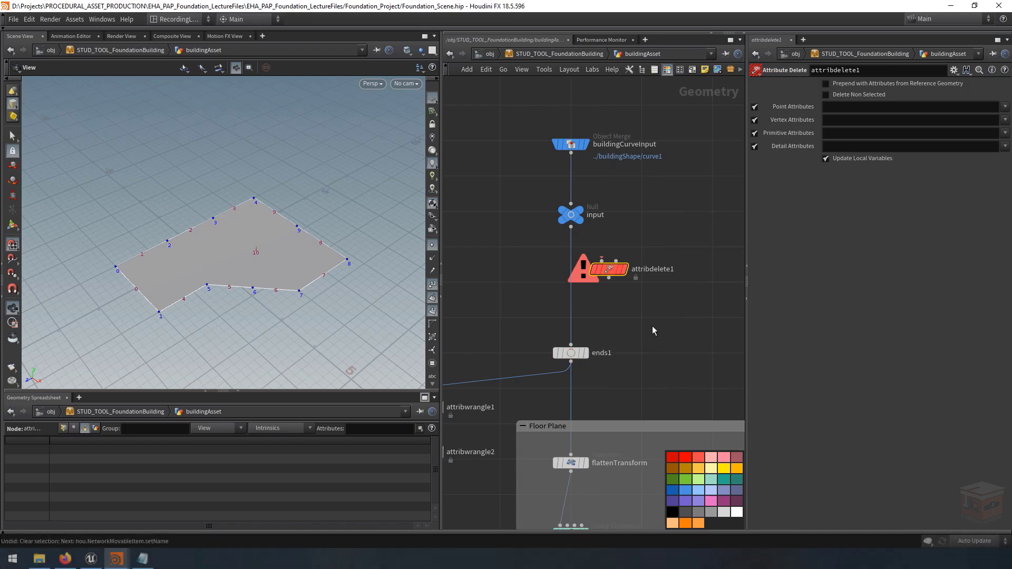
{"action": "double_click", "coordinate": [651, 269]}
{"action": "left_click_drag", "start_coordinate": [677, 270], "coordinate": [662, 270]}
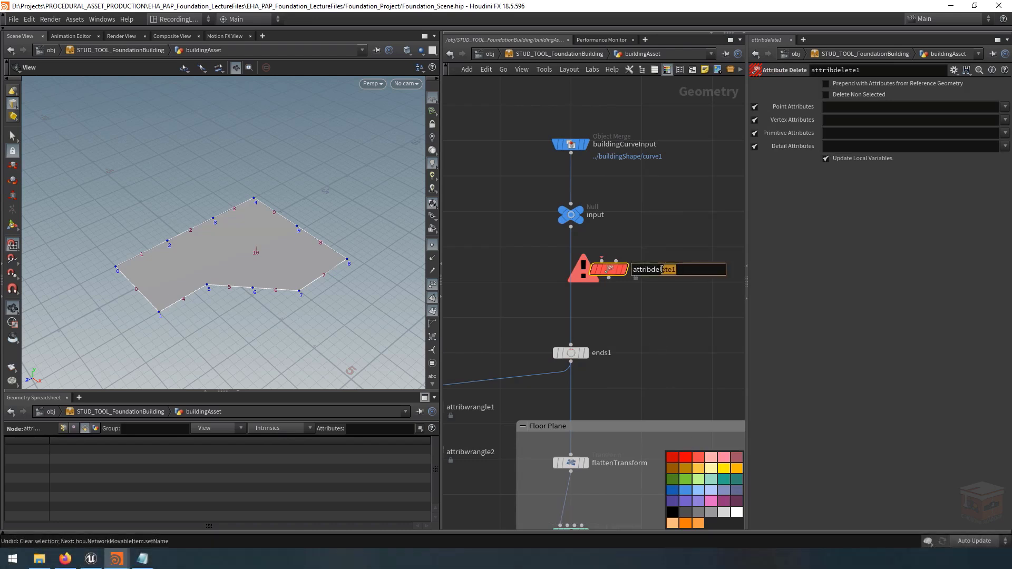
{"action": "double_click", "coordinate": [663, 270]}
{"action": "type", "text": "removeScaleAndRotAttribs"}
{"action": "key", "text": "Return"}
Insert removeScaleAndRotAttribs into the wire between input and ends1, and set its point attributes to scale rot
{"action": "left_click_drag", "start_coordinate": [664, 257], "coordinate": [570, 286]}
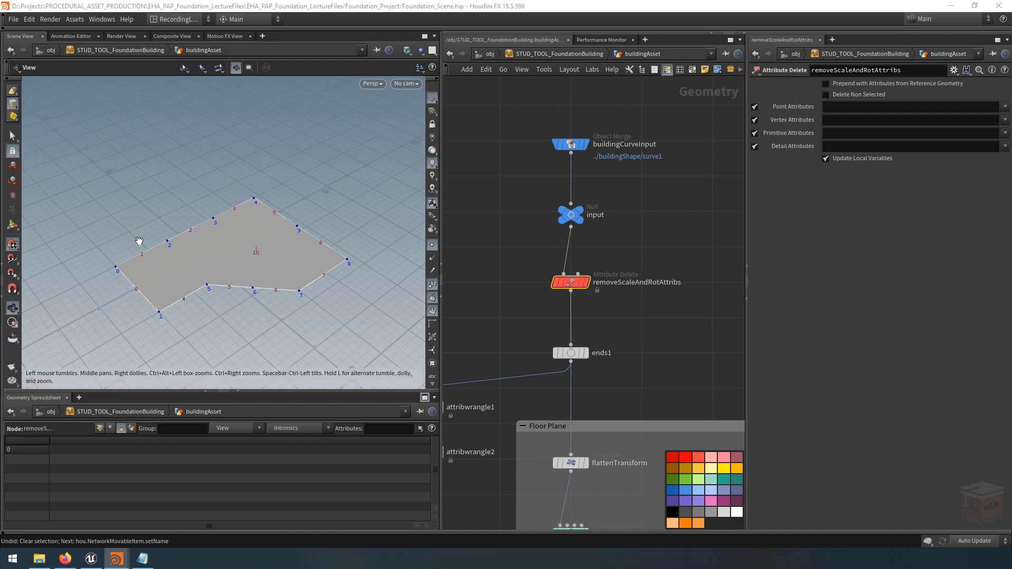
{"action": "left_click", "coordinate": [886, 106]}
{"action": "type", "text": "sc"}
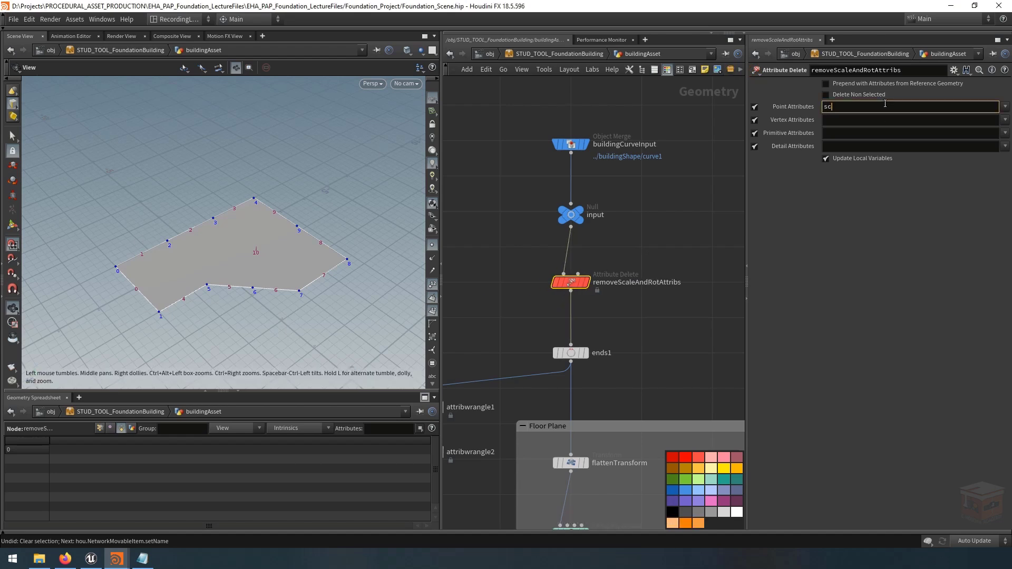
{"action": "type", "text": "ale rot"}
{"action": "key", "text": "Return"}
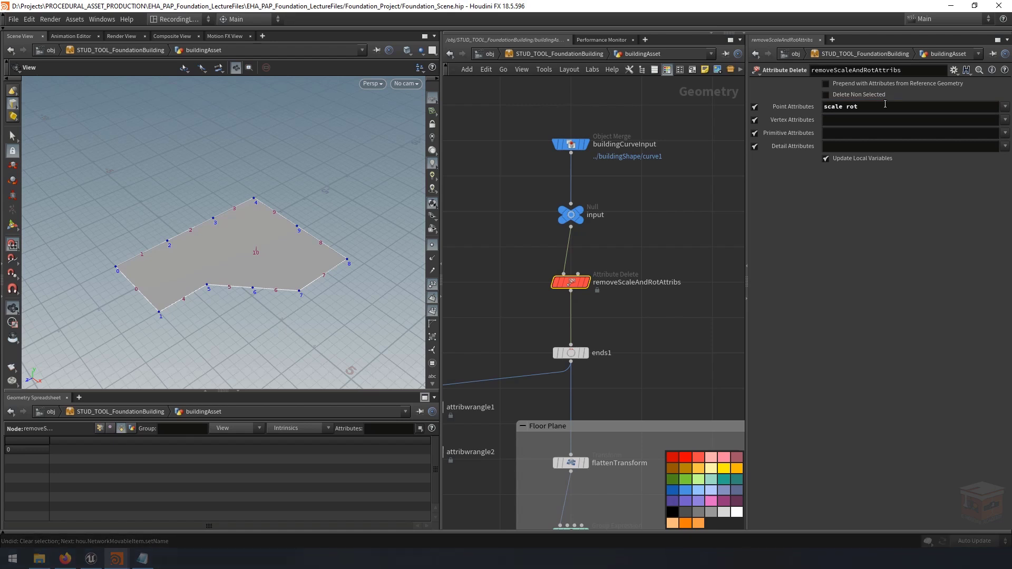
Inspect the point attributes of polyfill1 in the geometry spreadsheet
{"action": "scroll", "coordinate": [686, 241], "scroll_direction": "down", "scroll_amount": 4}
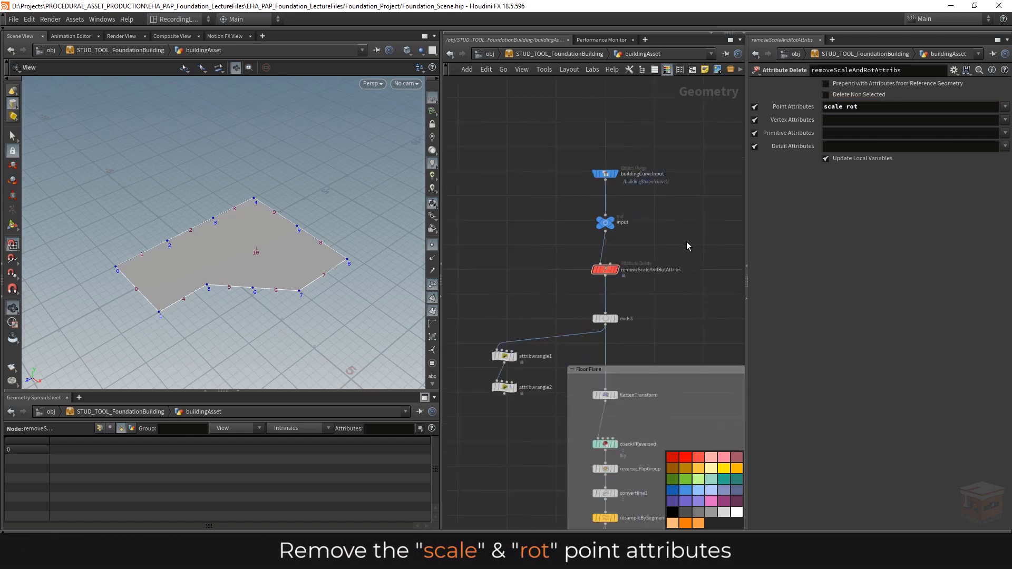
{"action": "middle_click_drag", "start_coordinate": [688, 239], "coordinate": [683, 233]}
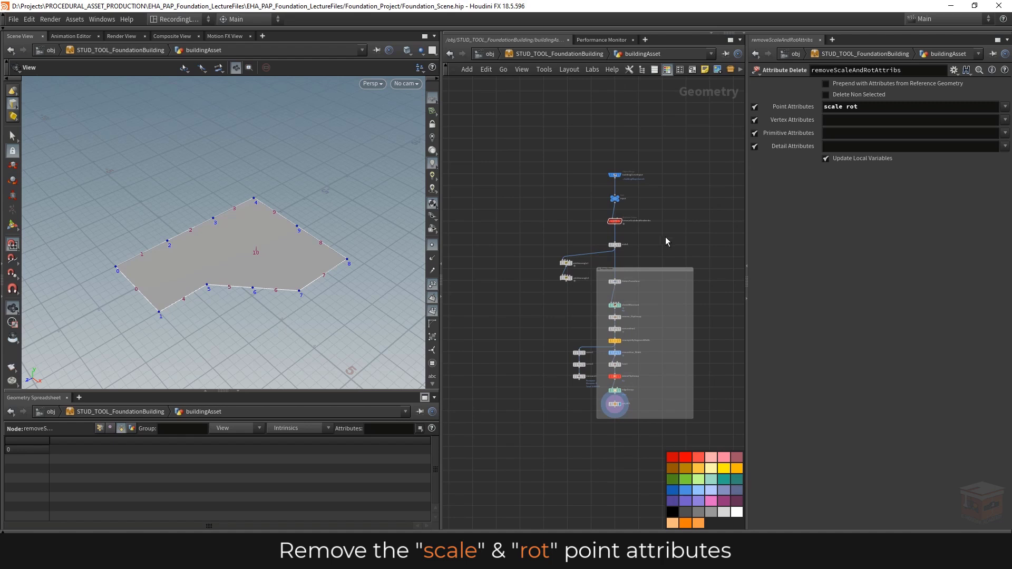
{"action": "scroll", "coordinate": [601, 415], "scroll_direction": "up", "scroll_amount": 4}
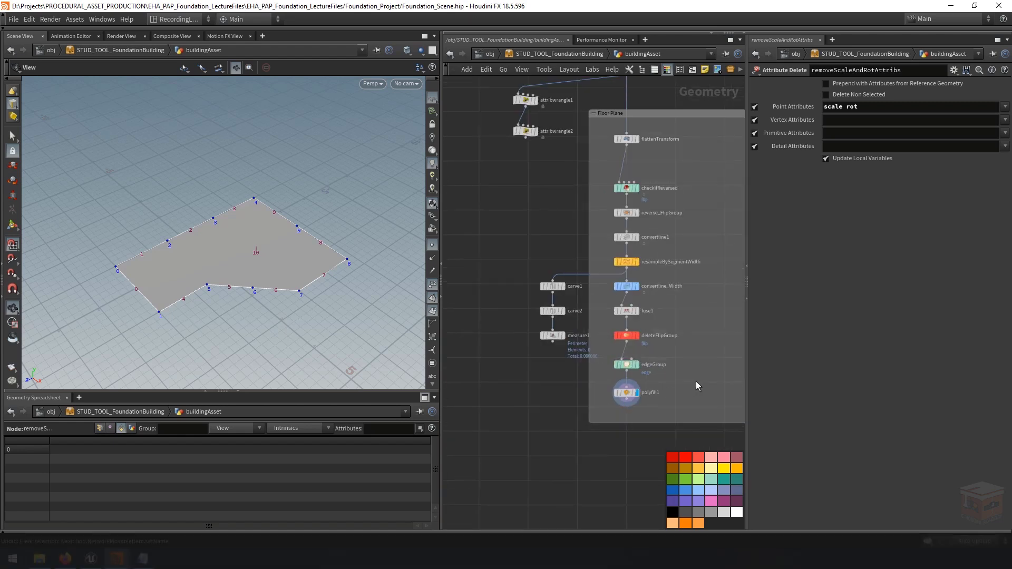
{"action": "left_click", "coordinate": [626, 393]}
{"action": "left_click", "coordinate": [50, 428]}
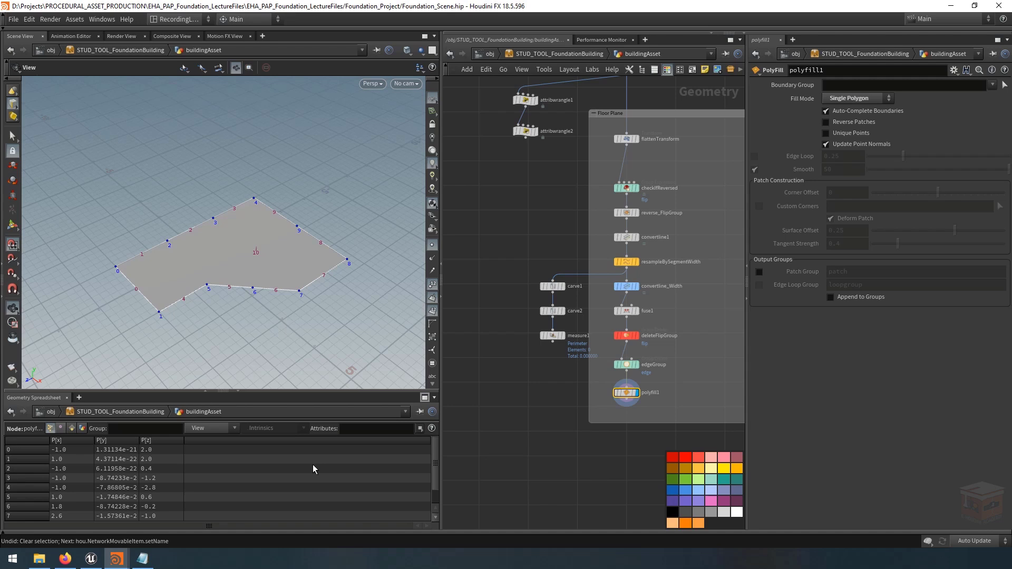
Check the point attributes on removeScaleAndRotAttribs and review the complete node network
{"action": "scroll", "coordinate": [667, 350], "scroll_direction": "down", "scroll_amount": 5}
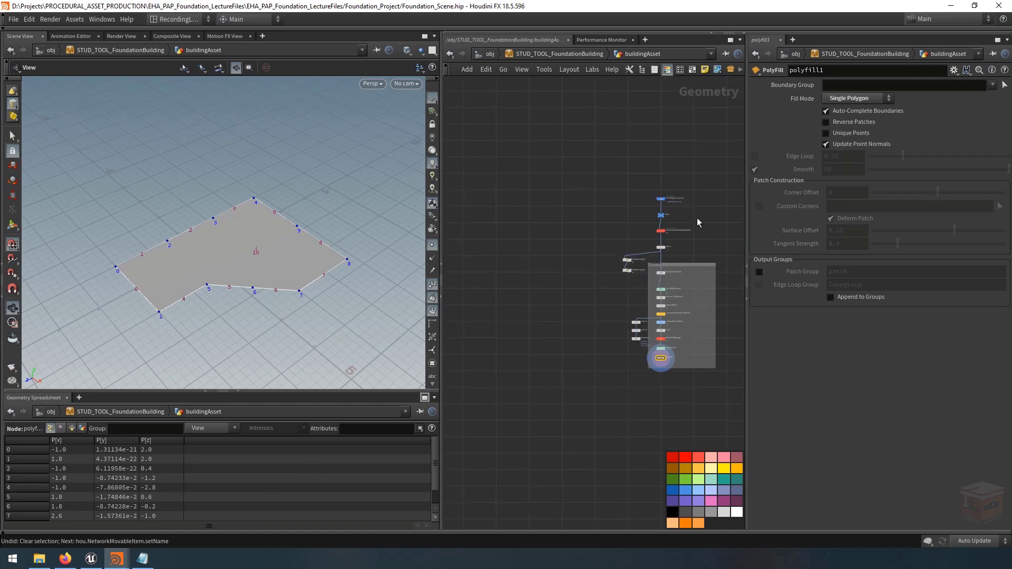
{"action": "scroll", "coordinate": [698, 217], "scroll_direction": "up", "scroll_amount": 6}
{"action": "left_click_drag", "start_coordinate": [679, 234], "coordinate": [584, 283]}
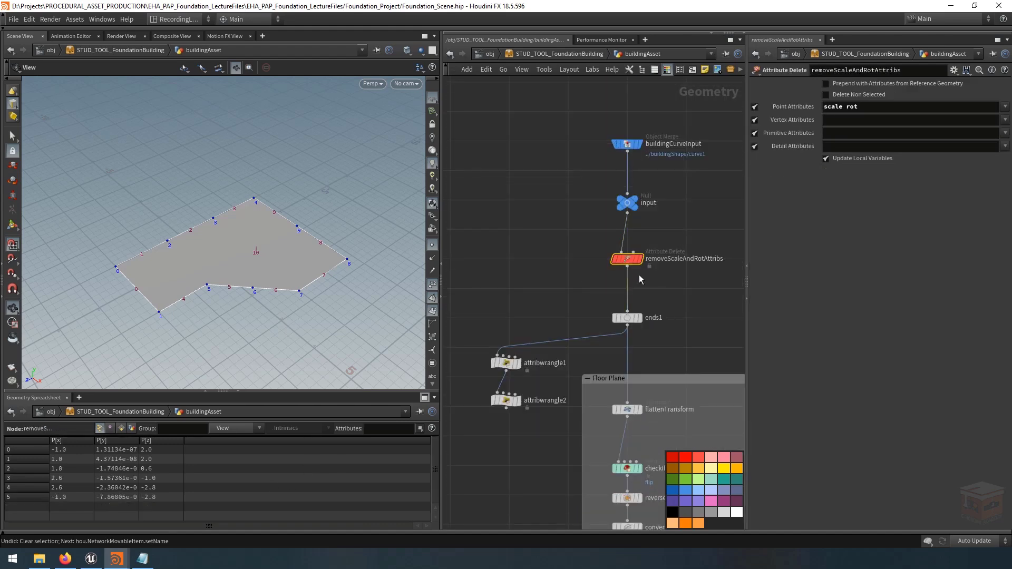
{"action": "mouse_move", "coordinate": [633, 266]}
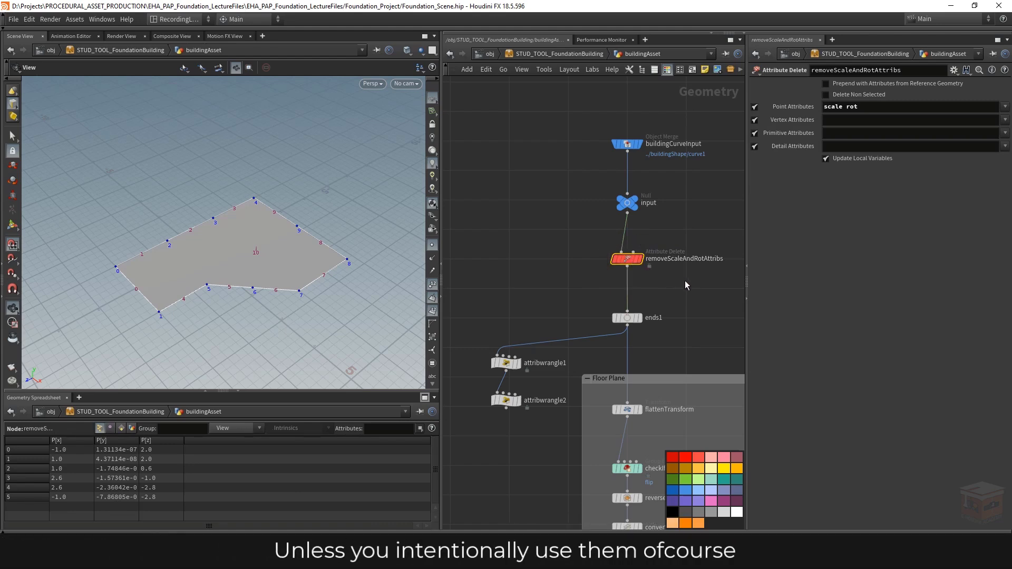
{"action": "scroll", "coordinate": [685, 280], "scroll_direction": "down", "scroll_amount": 6}
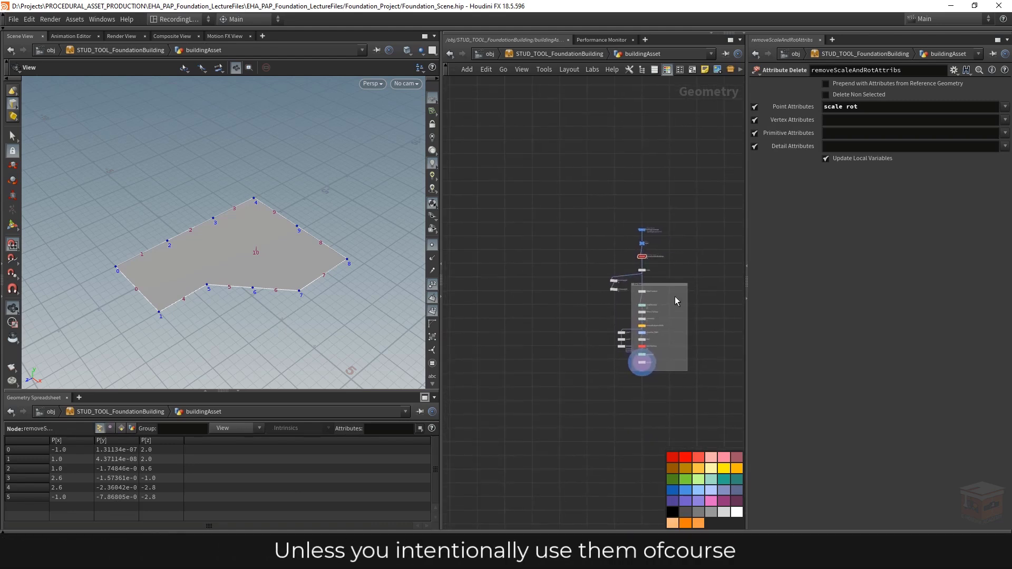
{"action": "scroll", "coordinate": [672, 333], "scroll_direction": "up", "scroll_amount": 4}
{"action": "middle_click_drag", "start_coordinate": [669, 340], "coordinate": [655, 361]}
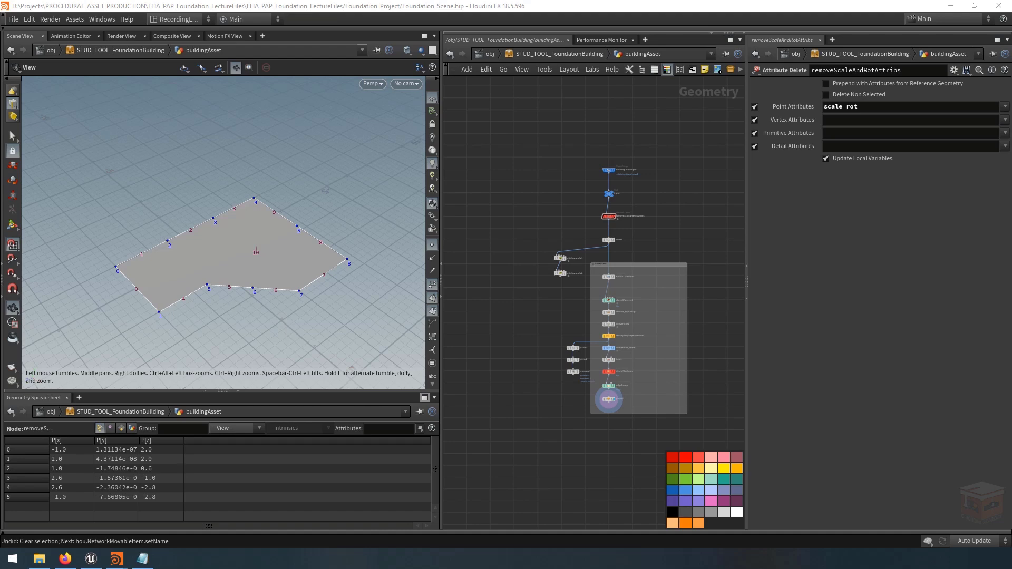
Switch to the Houdini window with ExampleScene.hiplc and maximize it
{"action": "mouse_move", "coordinate": [116, 558]}
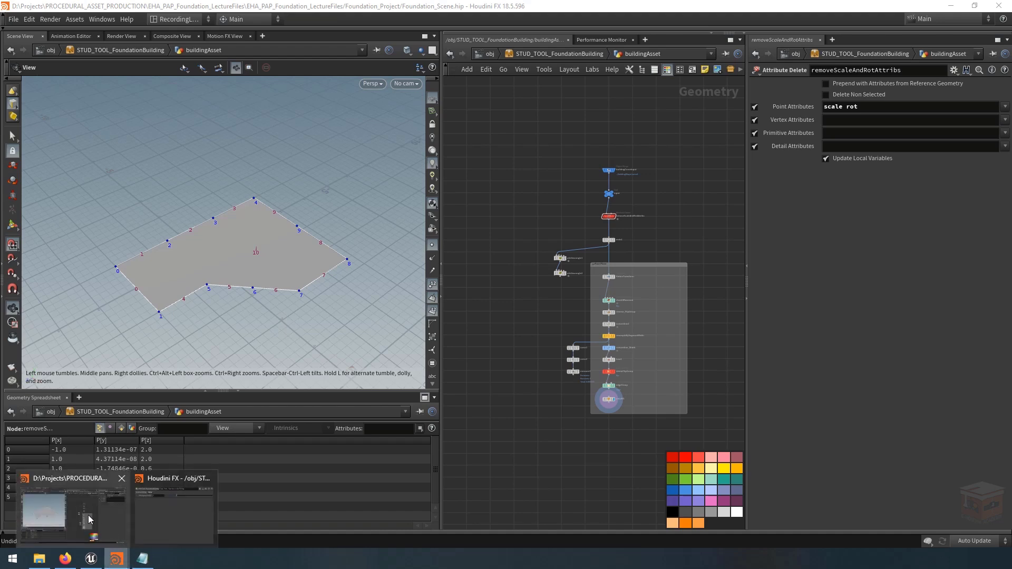
{"action": "left_click", "coordinate": [84, 514]}
{"action": "left_click_drag", "start_coordinate": [0, 79], "coordinate": [664, 29]}
{"action": "double_click", "coordinate": [664, 26]}
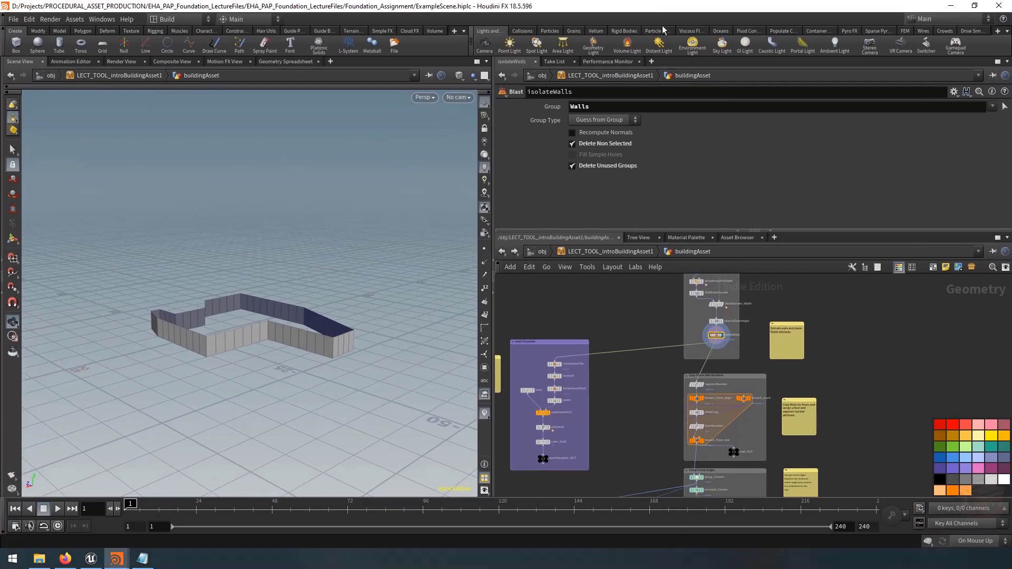
Display the polyfill1 floor plane of the example building in the viewport
{"action": "scroll", "coordinate": [615, 346], "scroll_direction": "down", "scroll_amount": 5}
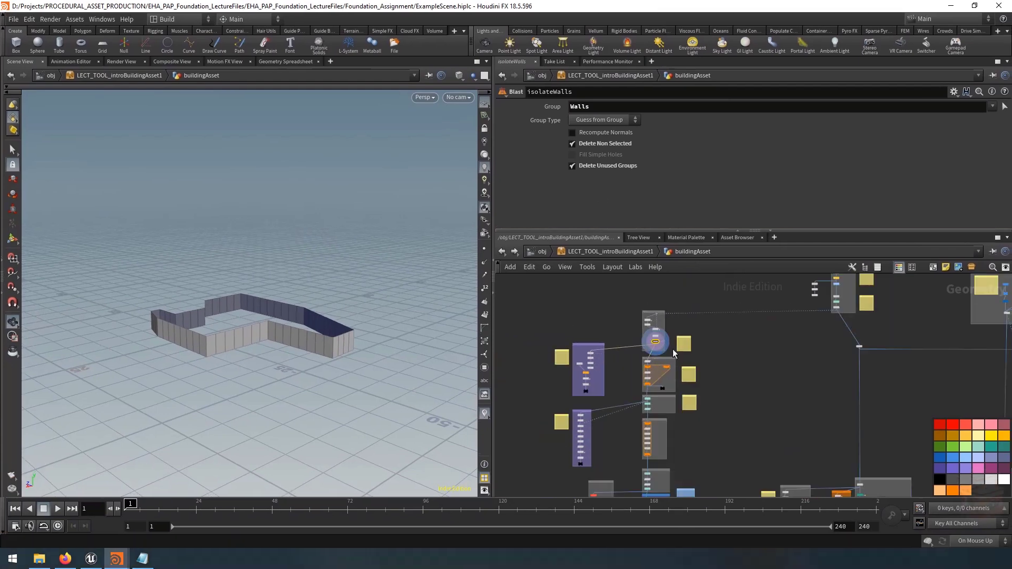
{"action": "left_click_drag", "start_coordinate": [259, 324], "coordinate": [274, 342]}
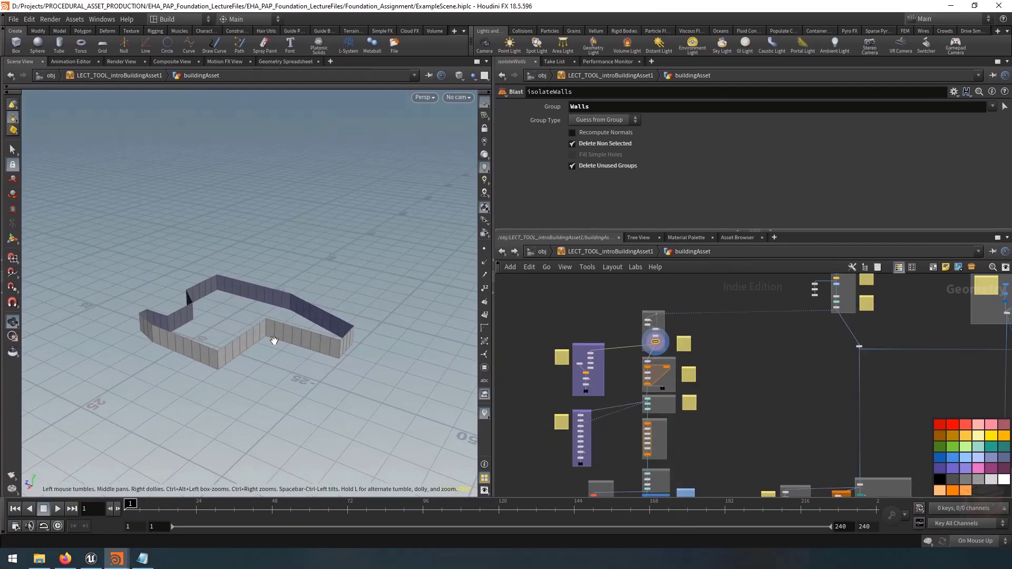
{"action": "scroll", "coordinate": [841, 307], "scroll_direction": "up", "scroll_amount": 7}
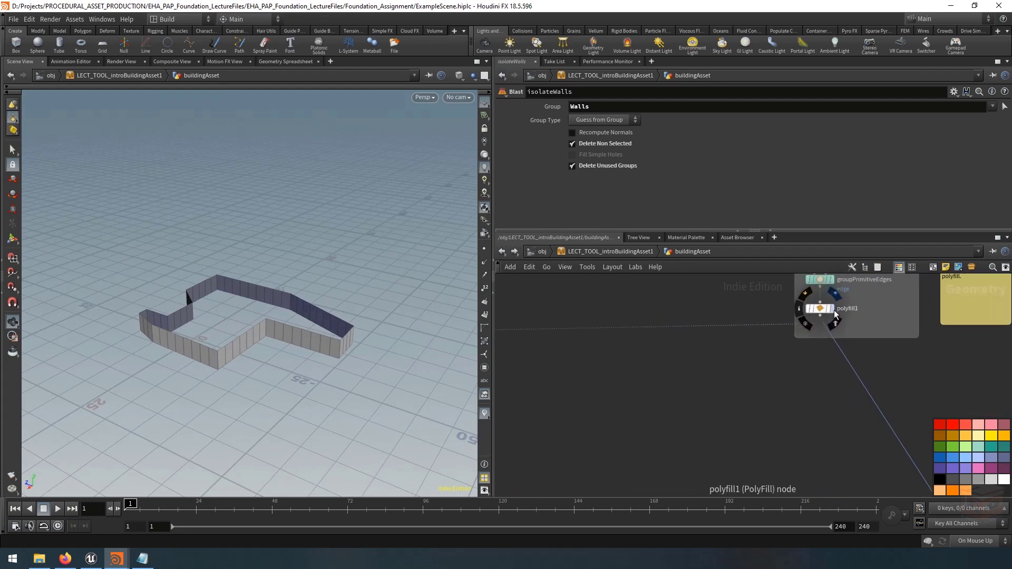
{"action": "left_click", "coordinate": [832, 309]}
Display the output of isolateWalls to review the extruded single-floor walls
{"action": "scroll", "coordinate": [708, 413], "scroll_direction": "down", "scroll_amount": 5}
{"action": "middle_click_drag", "start_coordinate": [695, 420], "coordinate": [931, 345]}
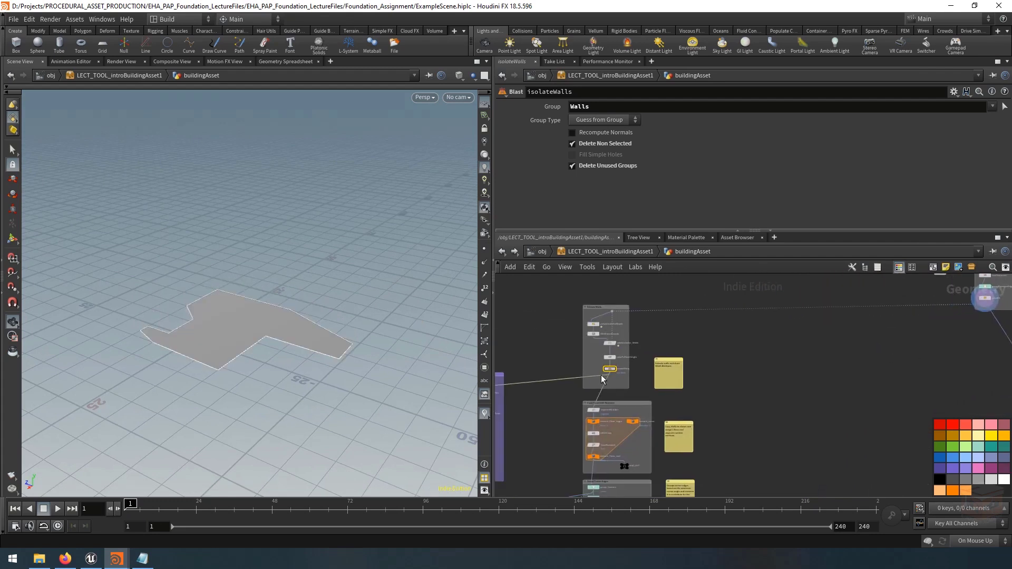
{"action": "scroll", "coordinate": [604, 375], "scroll_direction": "up", "scroll_amount": 5}
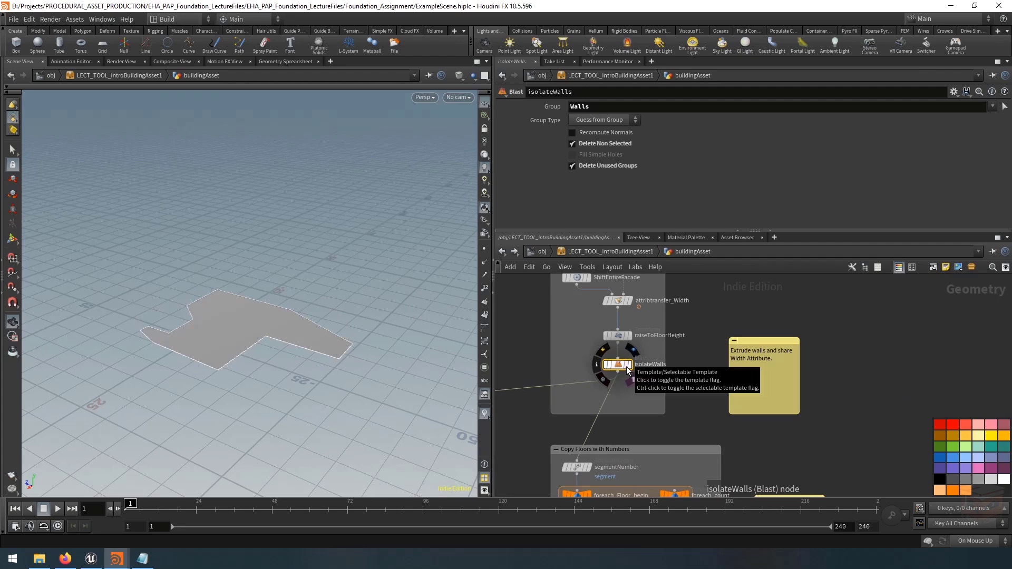
{"action": "left_click", "coordinate": [630, 365]}
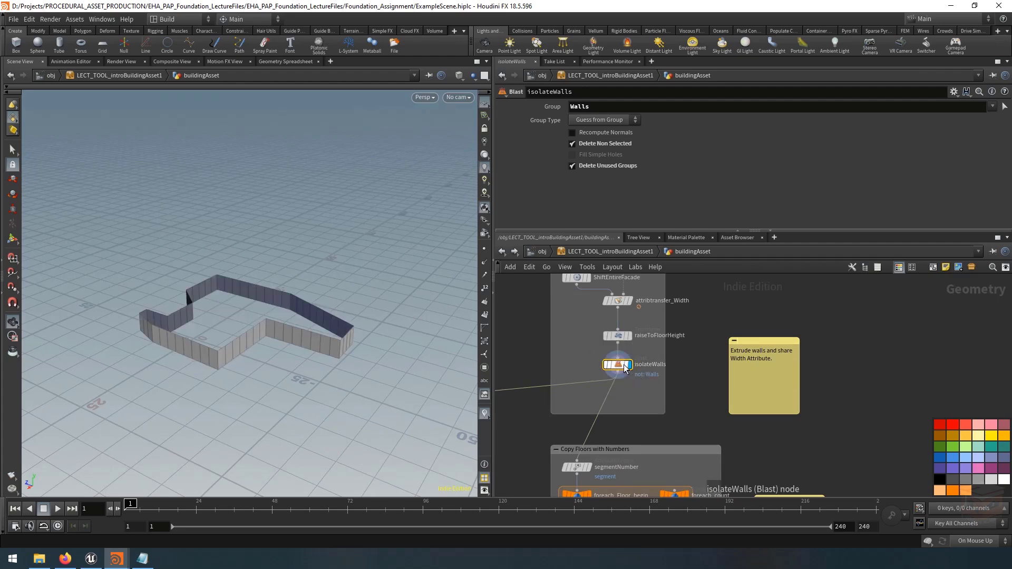
Display the output of foreach_Floor_end to review the walls copied for each floor, and survey the surrounding network
{"action": "scroll", "coordinate": [696, 410], "scroll_direction": "down", "scroll_amount": 2}
{"action": "scroll", "coordinate": [706, 413], "scroll_direction": "down", "scroll_amount": 2}
{"action": "middle_click_drag", "start_coordinate": [782, 416], "coordinate": [783, 323]}
{"action": "scroll", "coordinate": [656, 405], "scroll_direction": "up", "scroll_amount": 5}
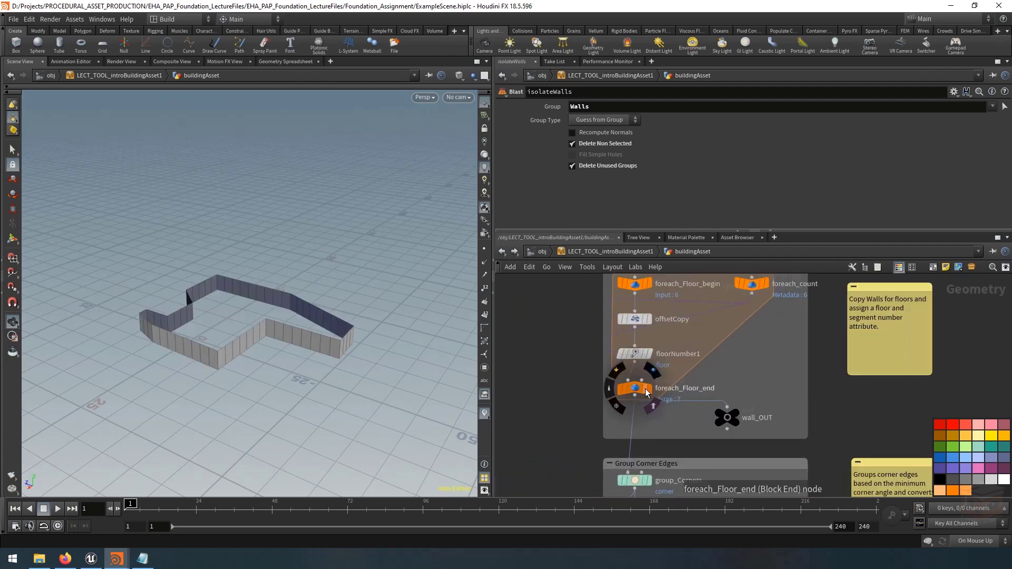
{"action": "left_click", "coordinate": [653, 370]}
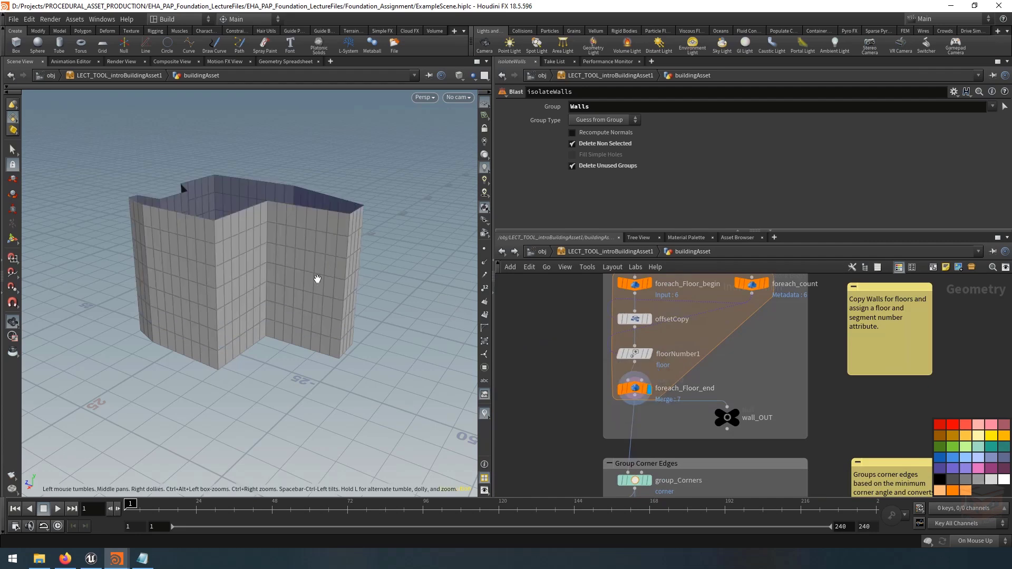
{"action": "scroll", "coordinate": [678, 369], "scroll_direction": "down", "scroll_amount": 4}
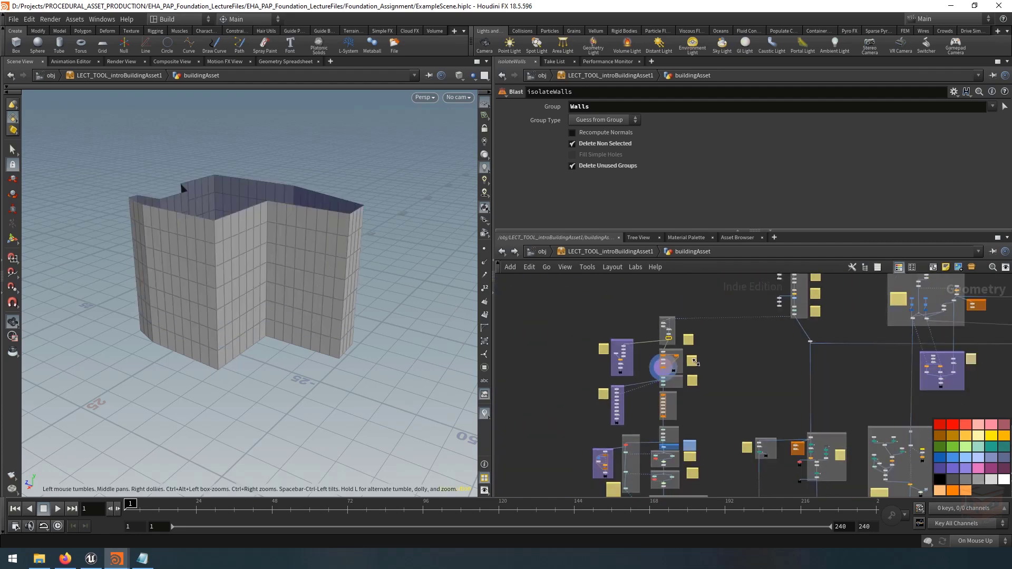
{"action": "middle_click_drag", "start_coordinate": [712, 368], "coordinate": [717, 357]}
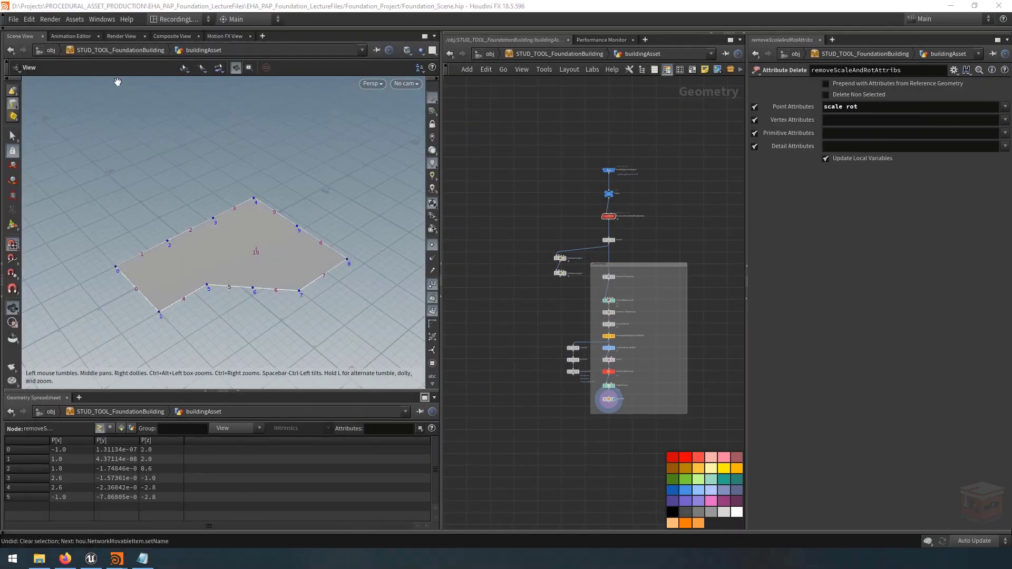
Save Foundation_Scene.hip and save the node type of the STUD_TOOL_FoundationBuilding asset
{"action": "key", "text": "ctrl+s"}
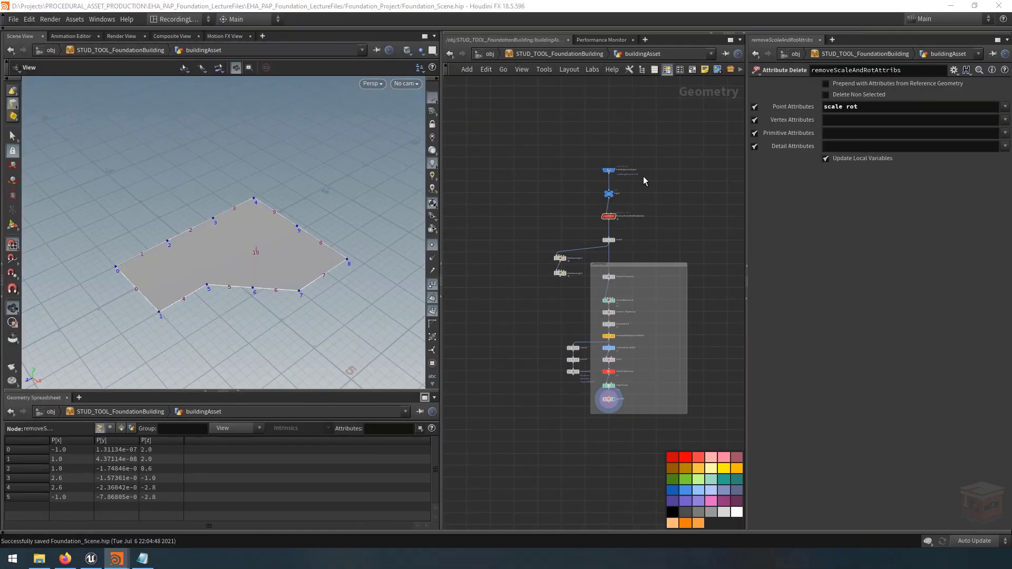
{"action": "right_click", "coordinate": [532, 53]}
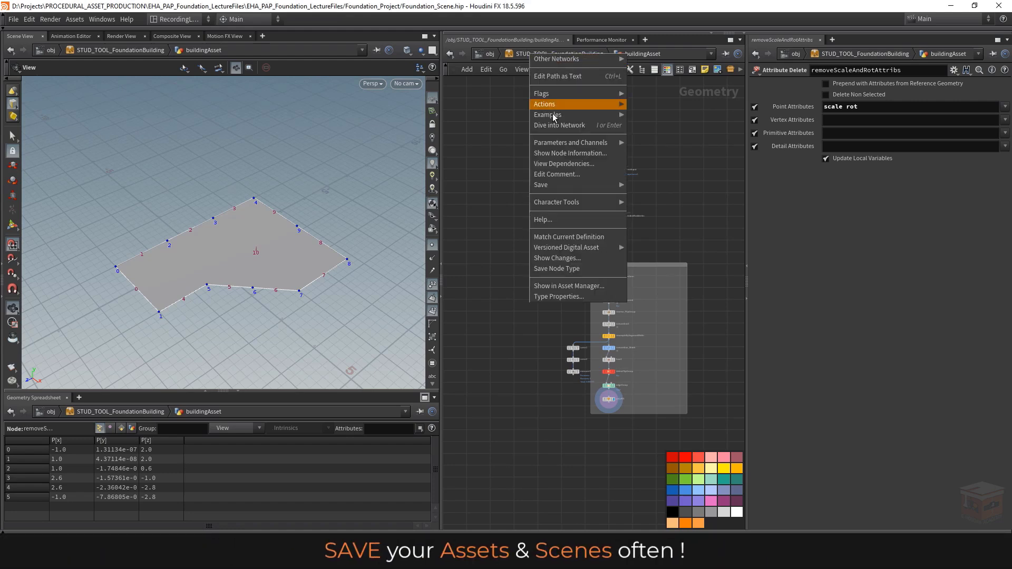
{"action": "left_click", "coordinate": [578, 269]}
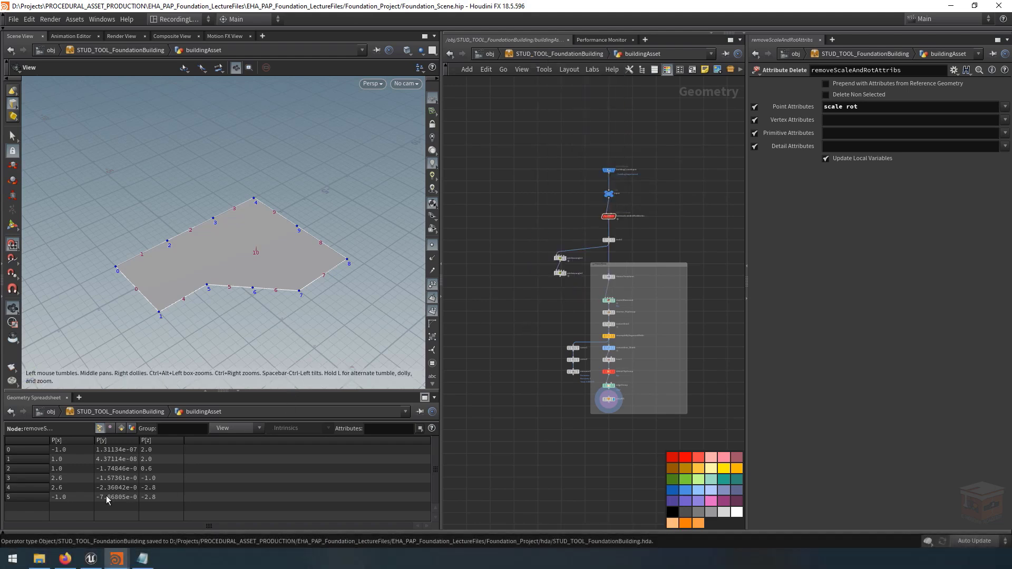
Switch to File Explorer, check STUD_TOOL_FoundationBuilding.hda in the project's hda folder, and minimize the window
{"action": "left_click", "coordinate": [40, 559]}
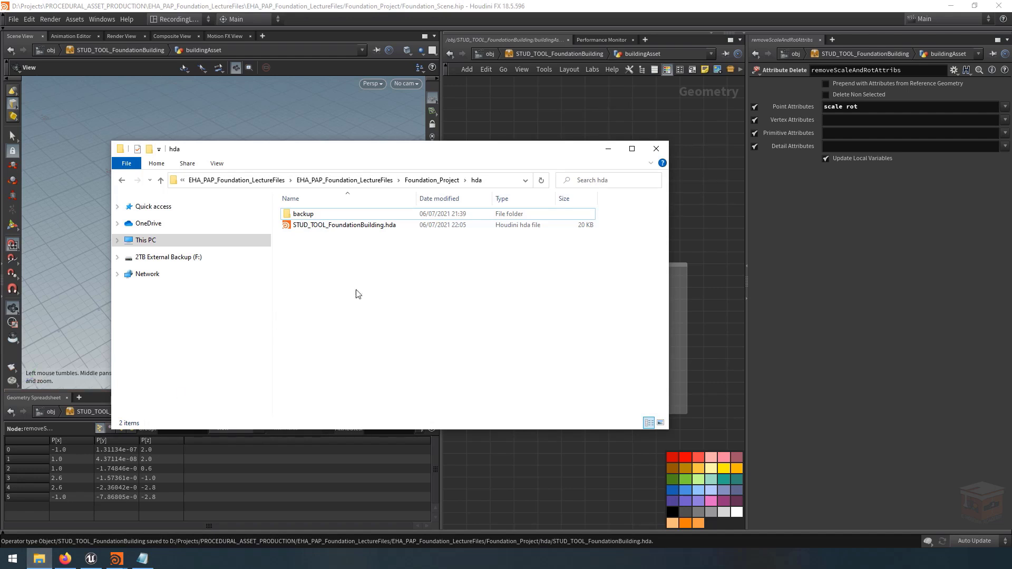
{"action": "left_click", "coordinate": [353, 229]}
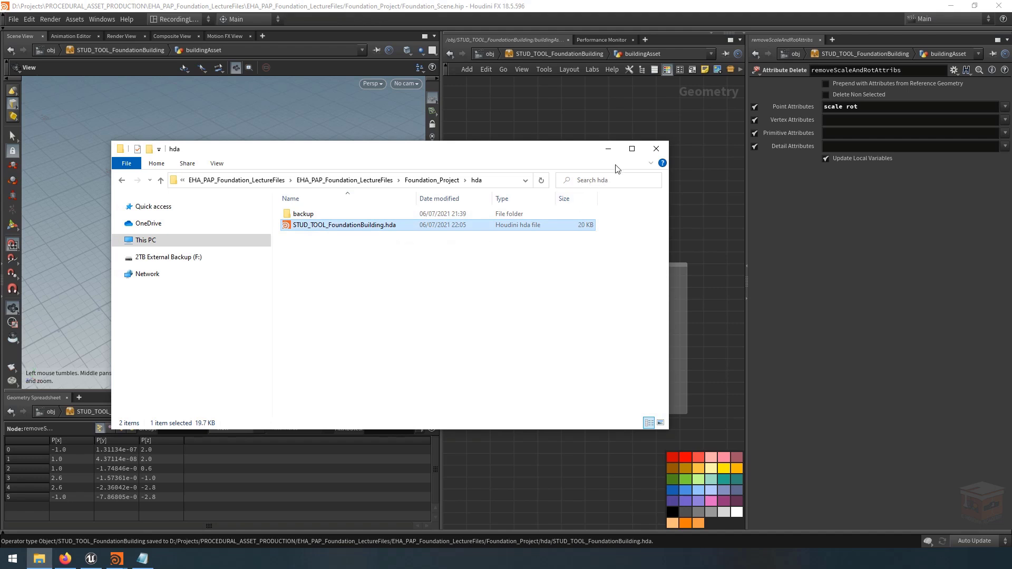
{"action": "left_click", "coordinate": [608, 148]}
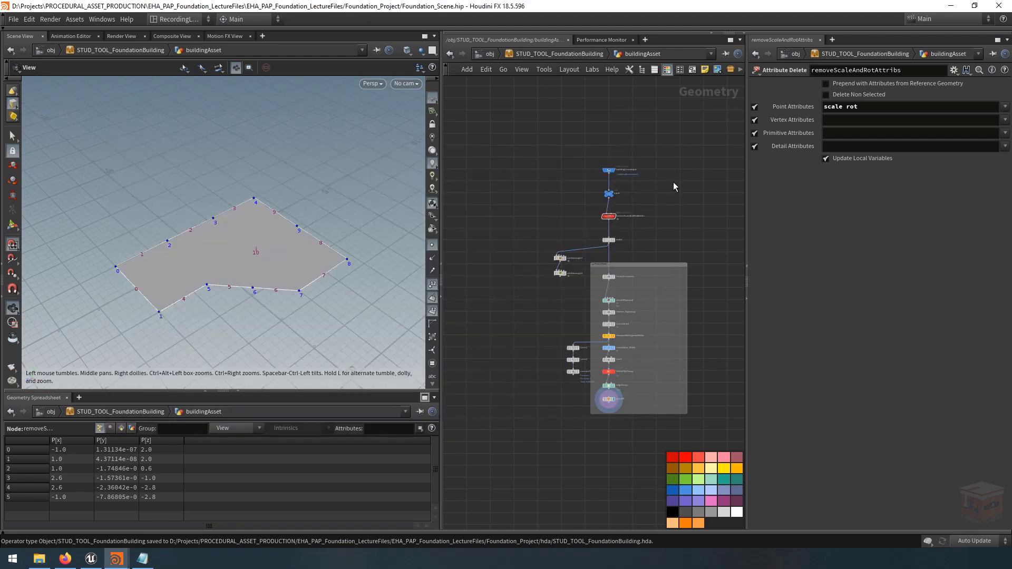